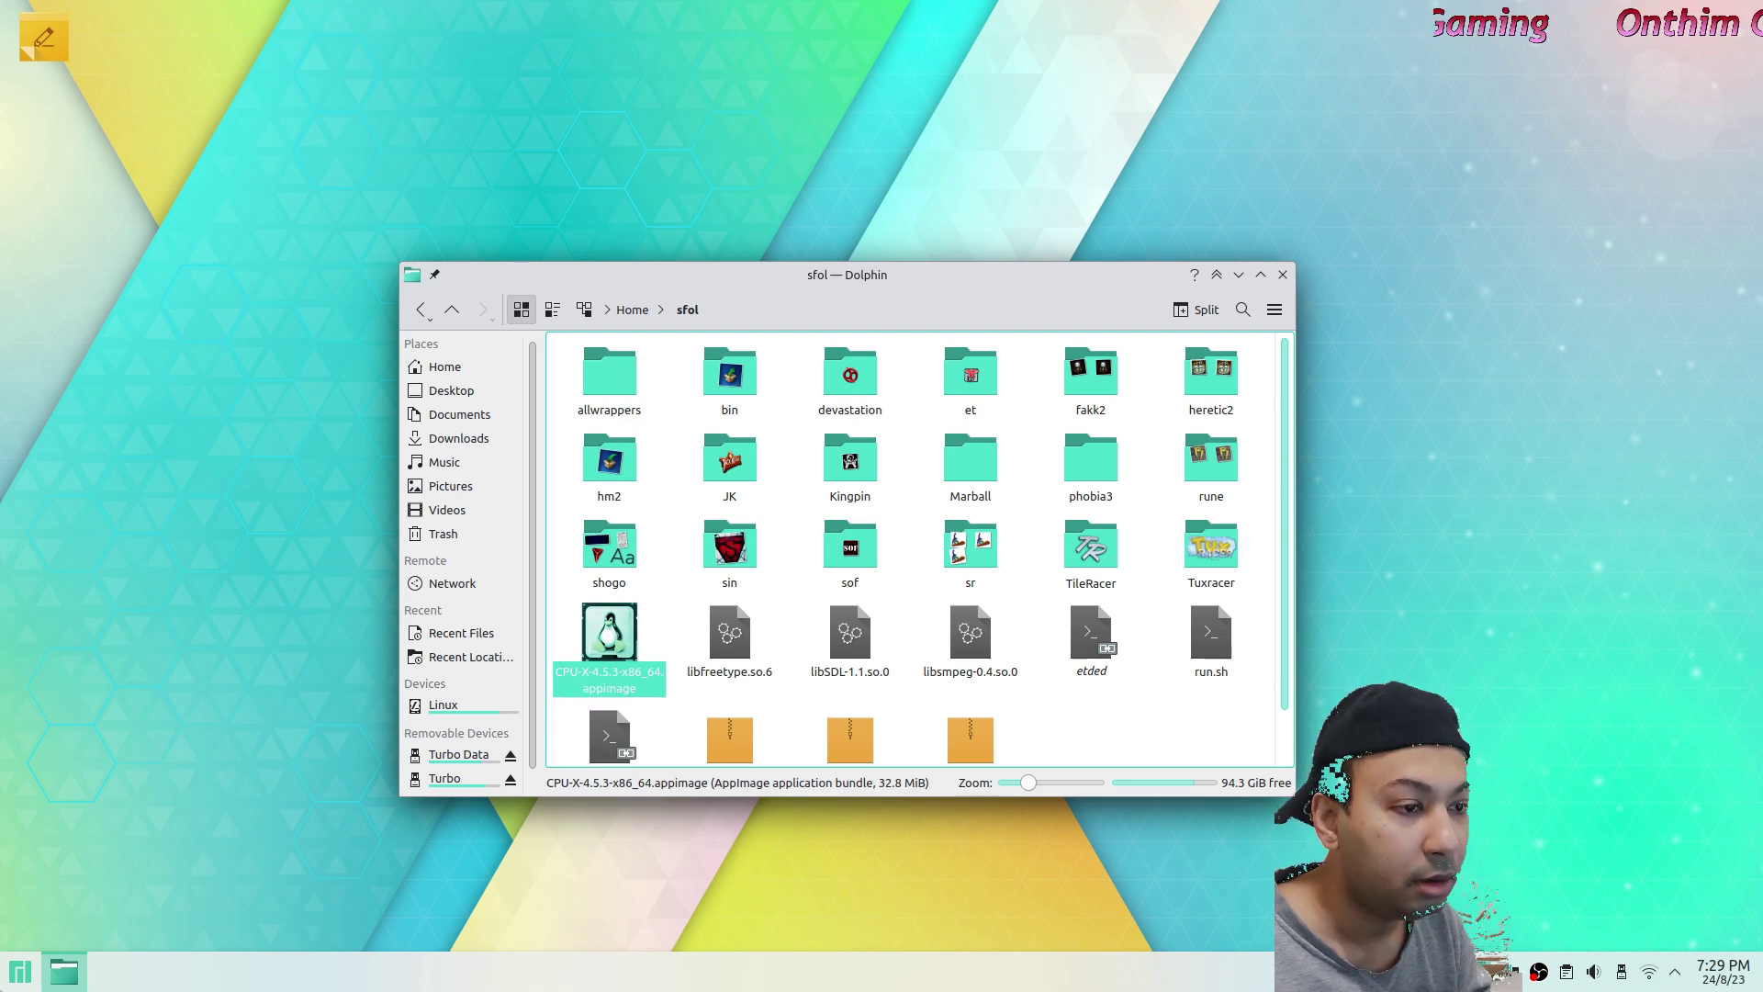
# Switch to the Opera browser and run a web search for "cpux".
pyautogui.click(20, 970)
pyautogui.click(246, 586)
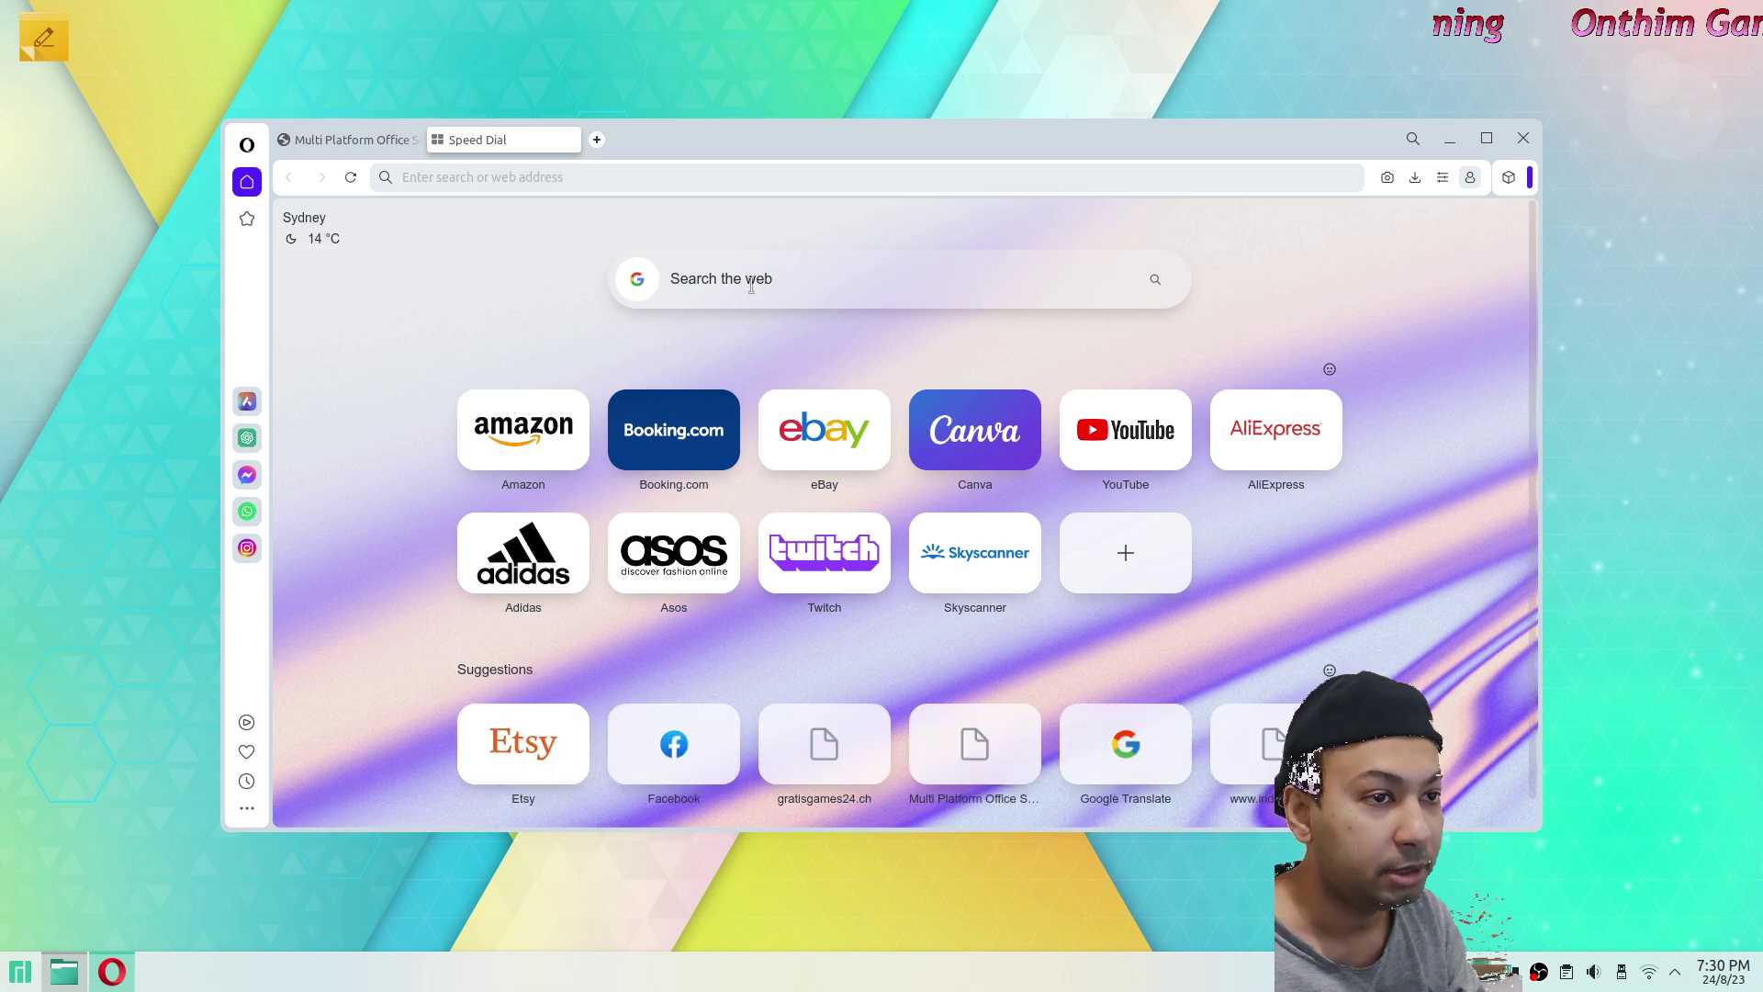
pyautogui.write('gpu')
pyautogui.press('BackSpace')
pyautogui.press('BackSpace')
pyautogui.press('BackSpace')
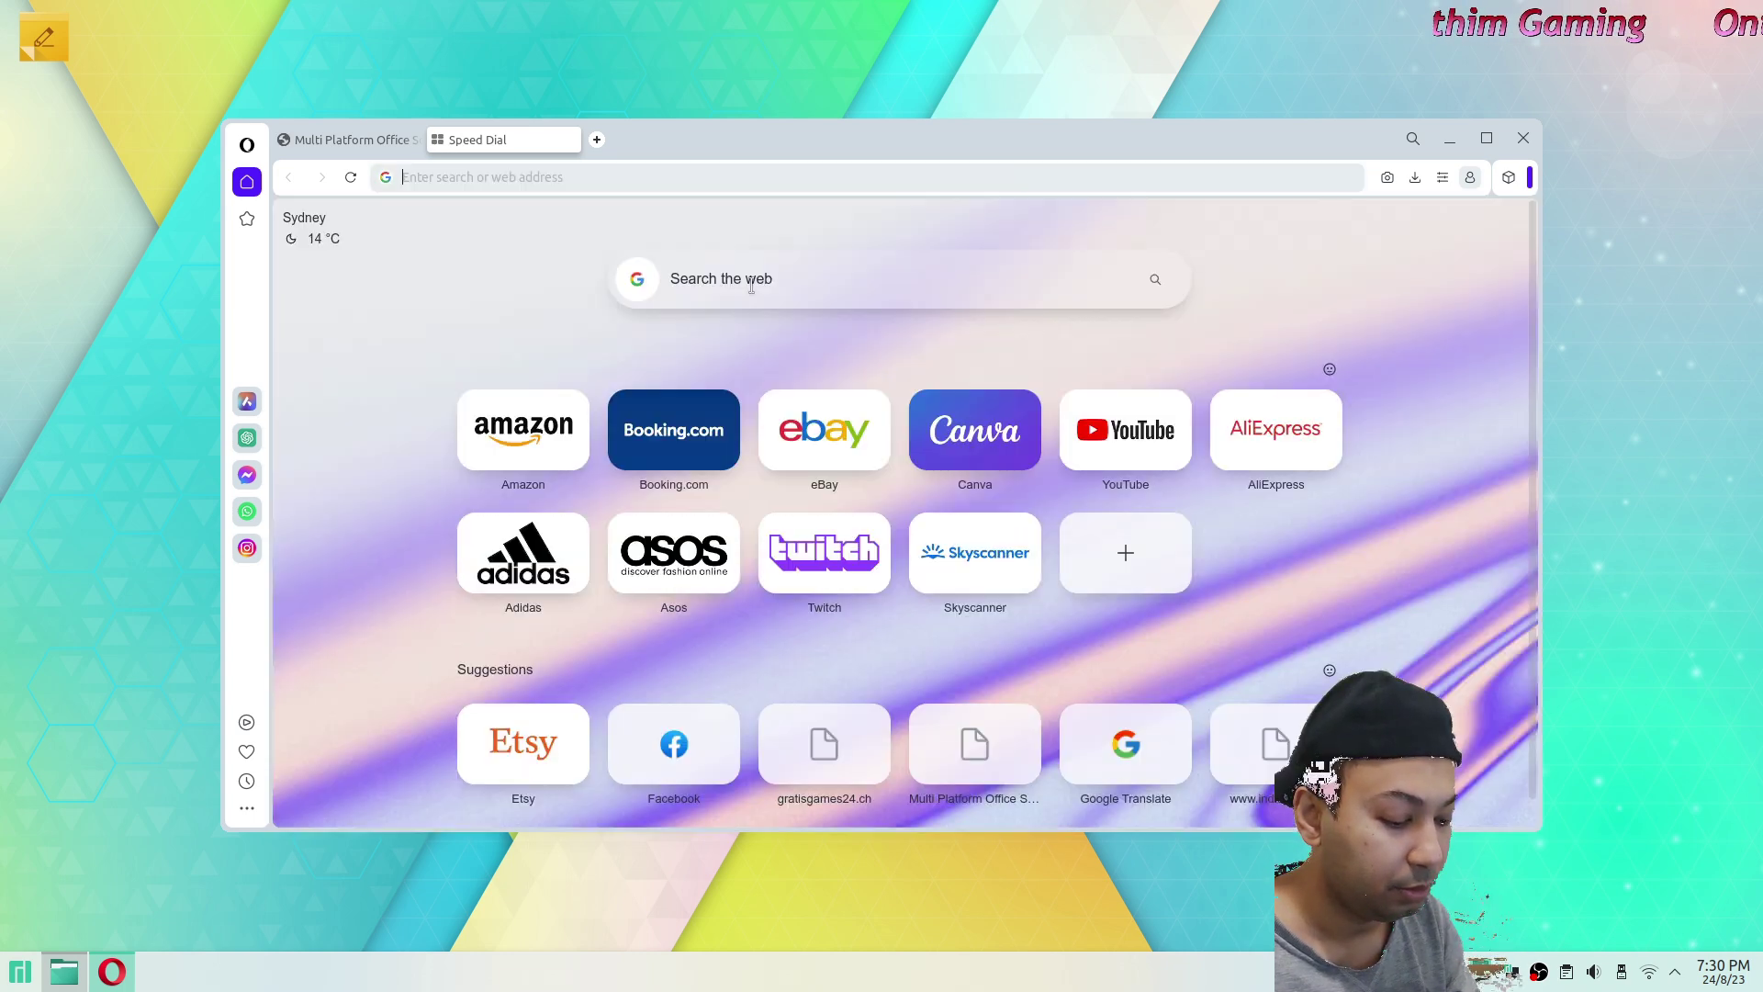
pyautogui.write('g')
pyautogui.press('BackSpace')
pyautogui.press('BackSpace')
pyautogui.write('cpux')
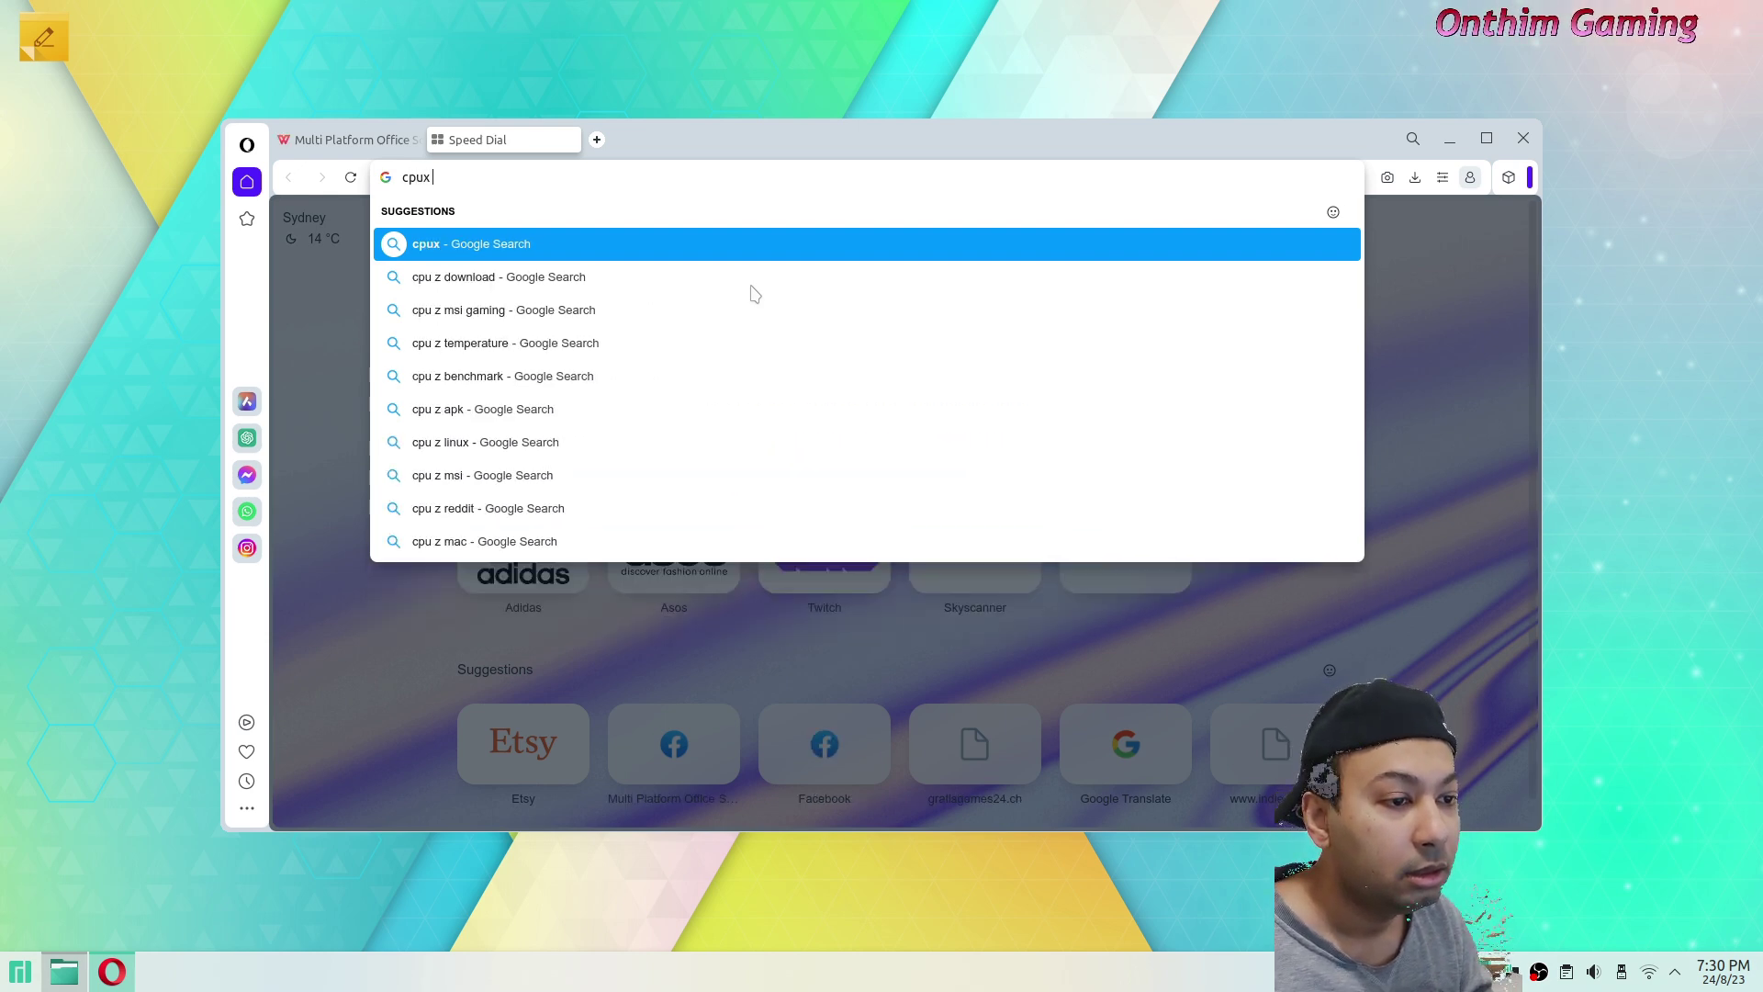
pyautogui.press('Return')
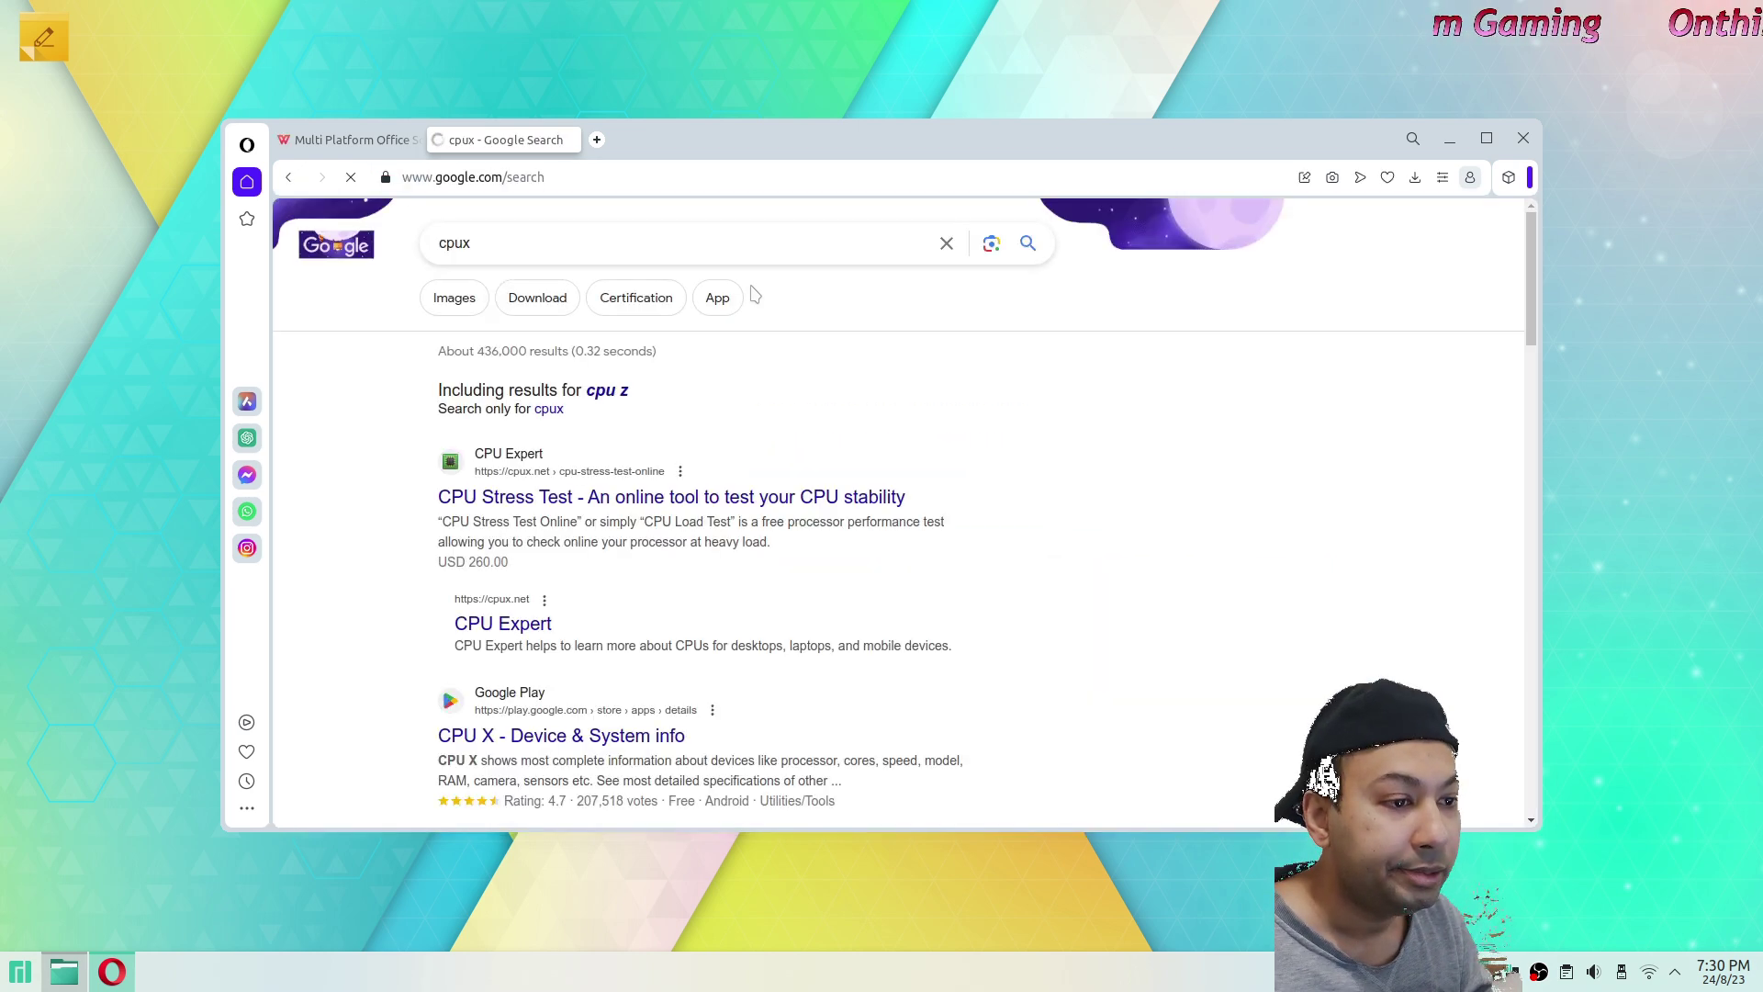
pyautogui.click(730, 497)
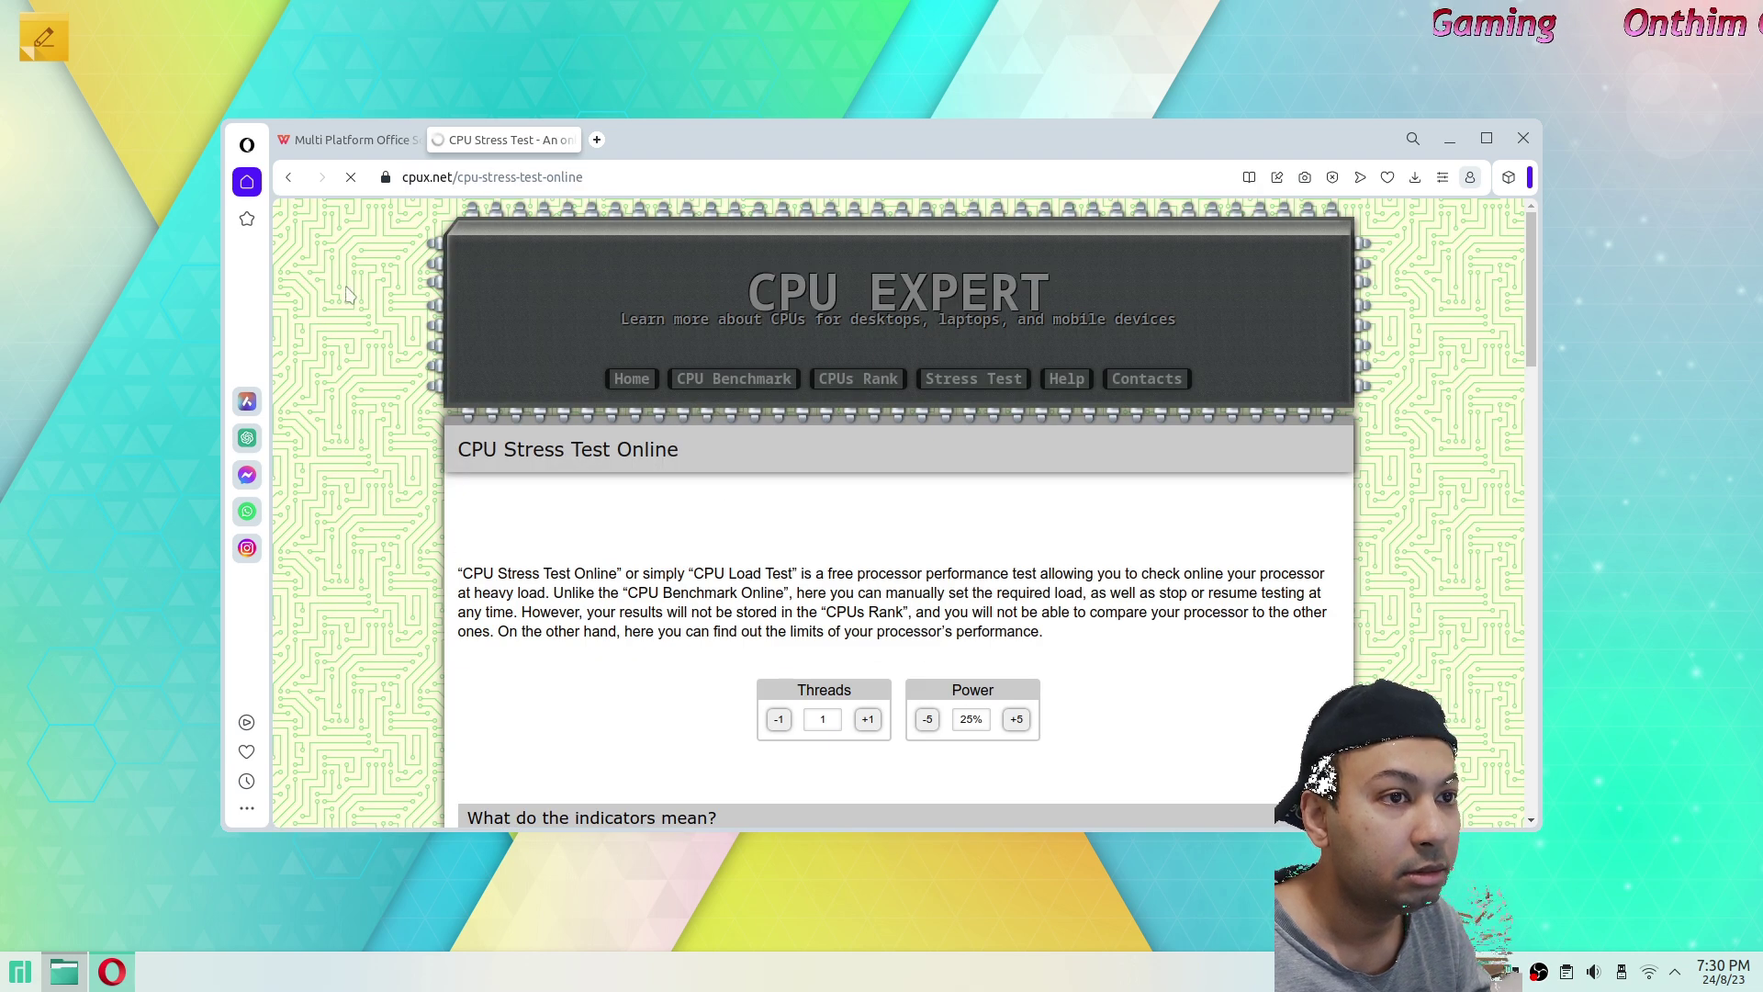
pyautogui.click(288, 178)
pyautogui.scroll(-3, 410, 630)
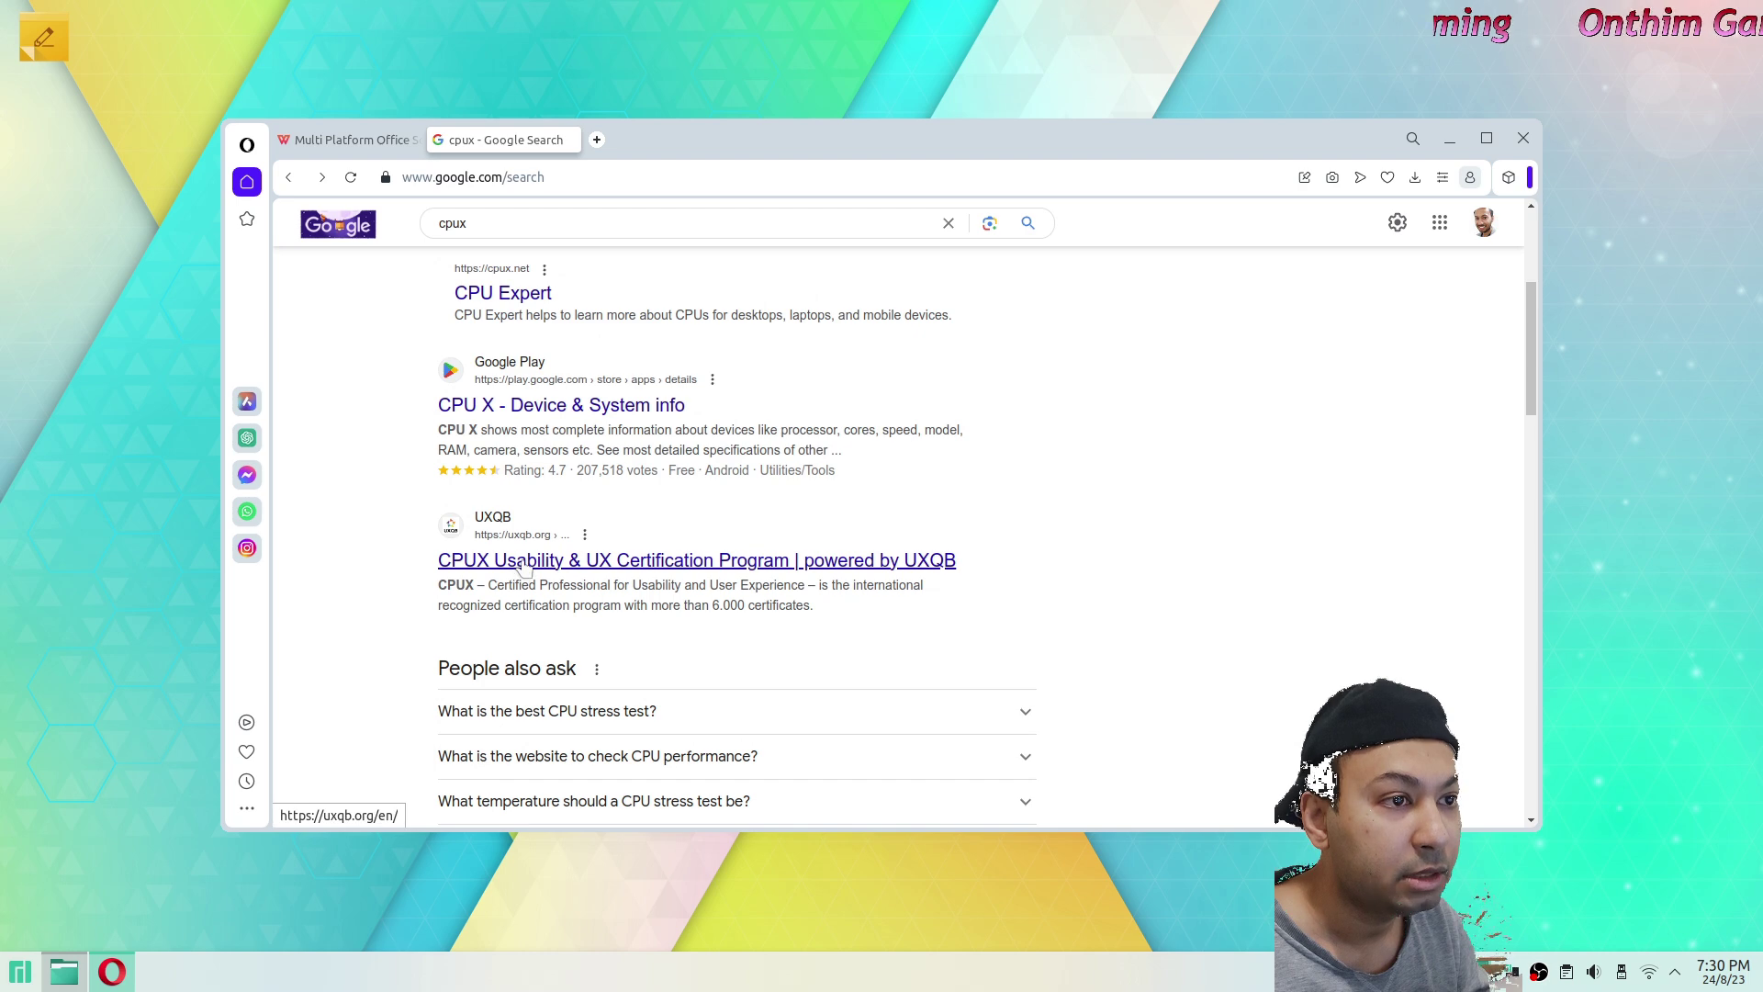
pyautogui.scroll(-4, 354, 610)
pyautogui.scroll(5, 385, 581)
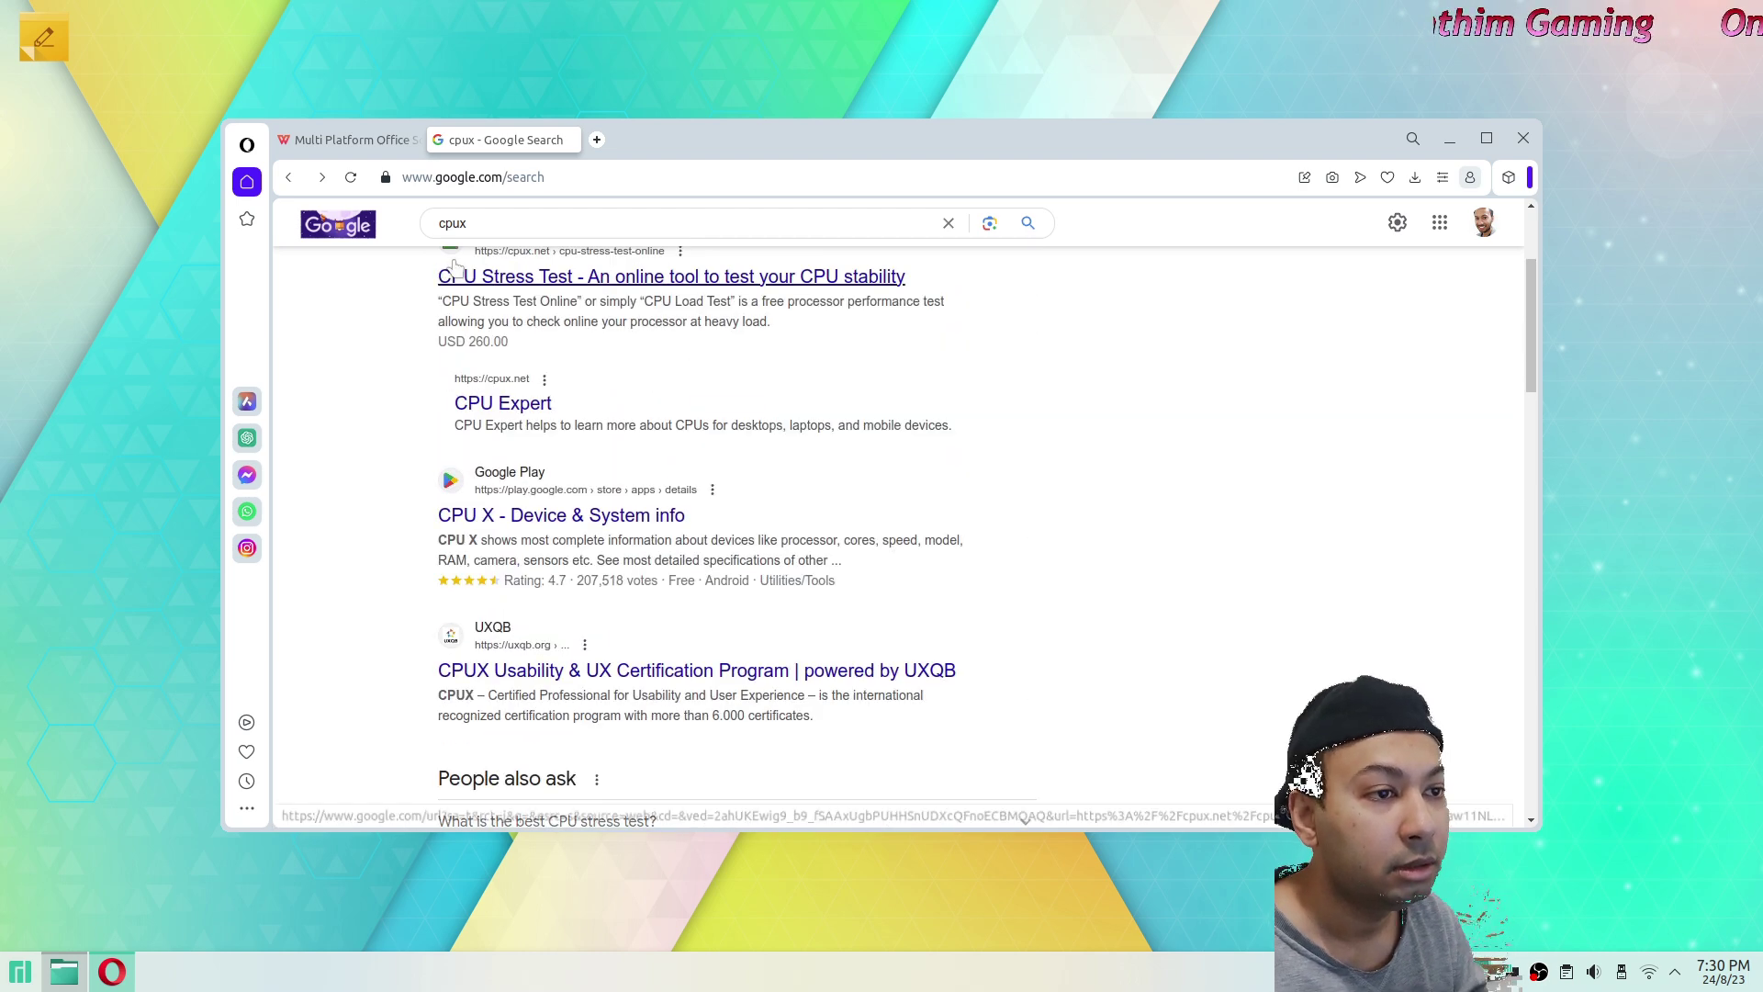
# Change the web search to "cpu \x" and review the CPU-X project site on GitHub Pages in a maximised window.
pyautogui.click(466, 224)
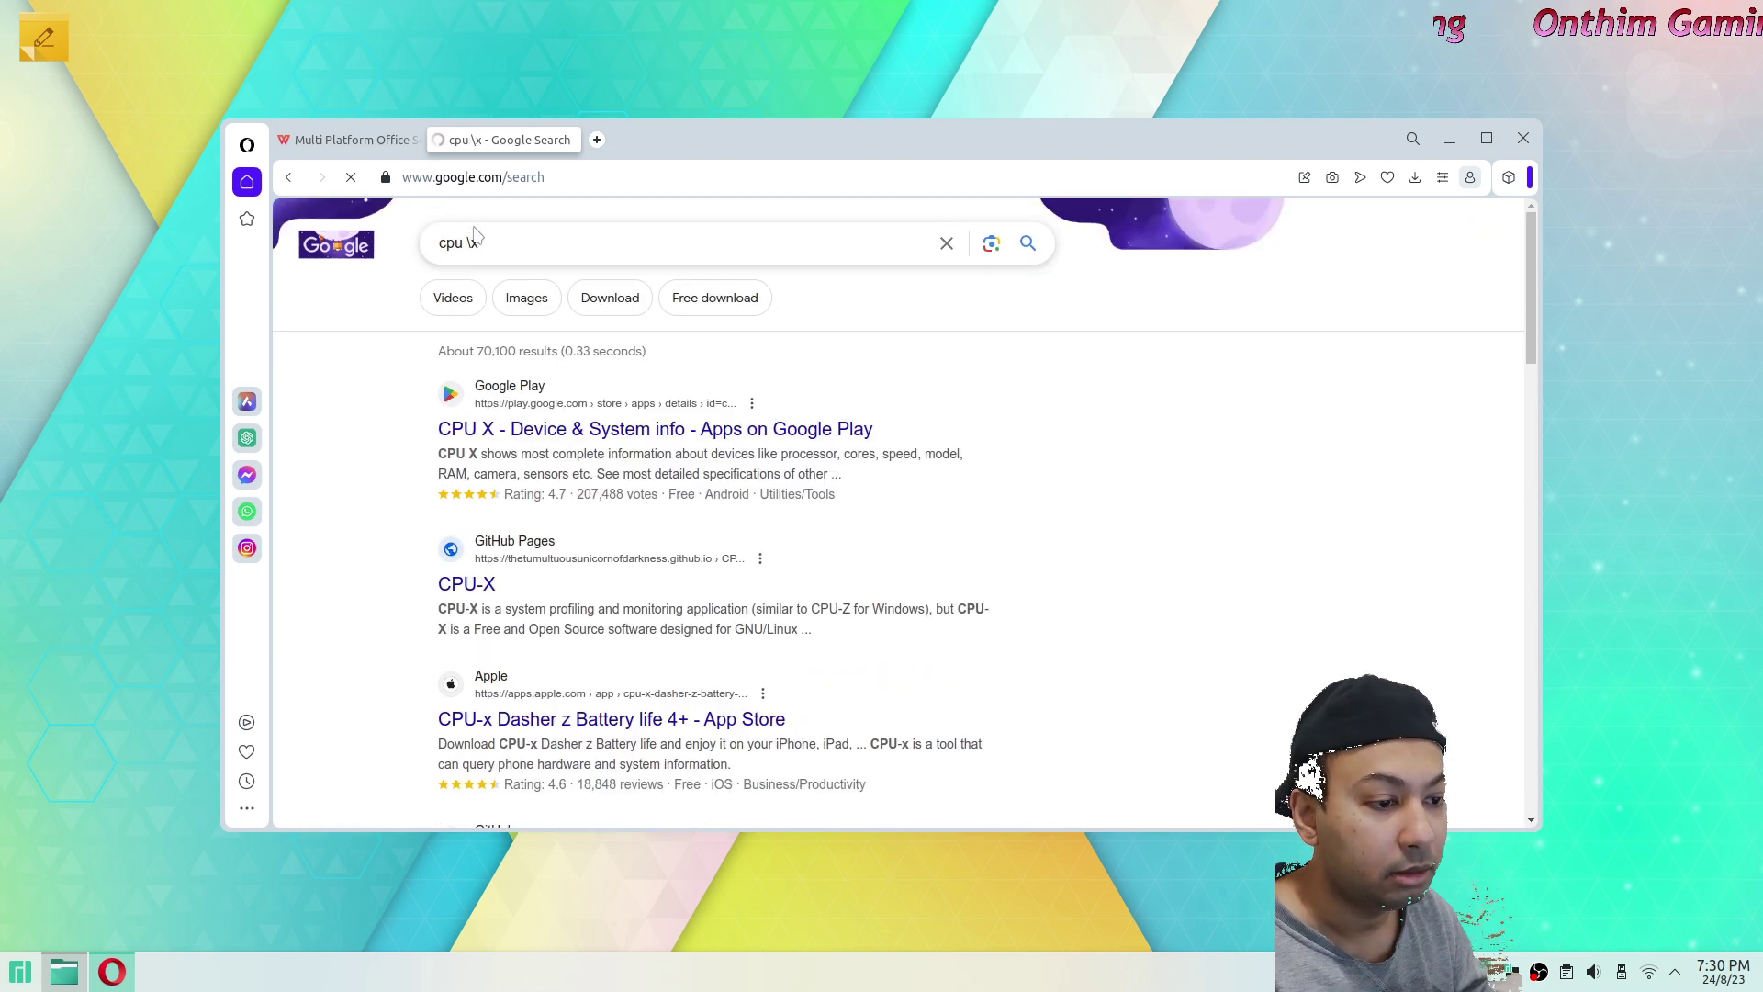
pyautogui.click(468, 585)
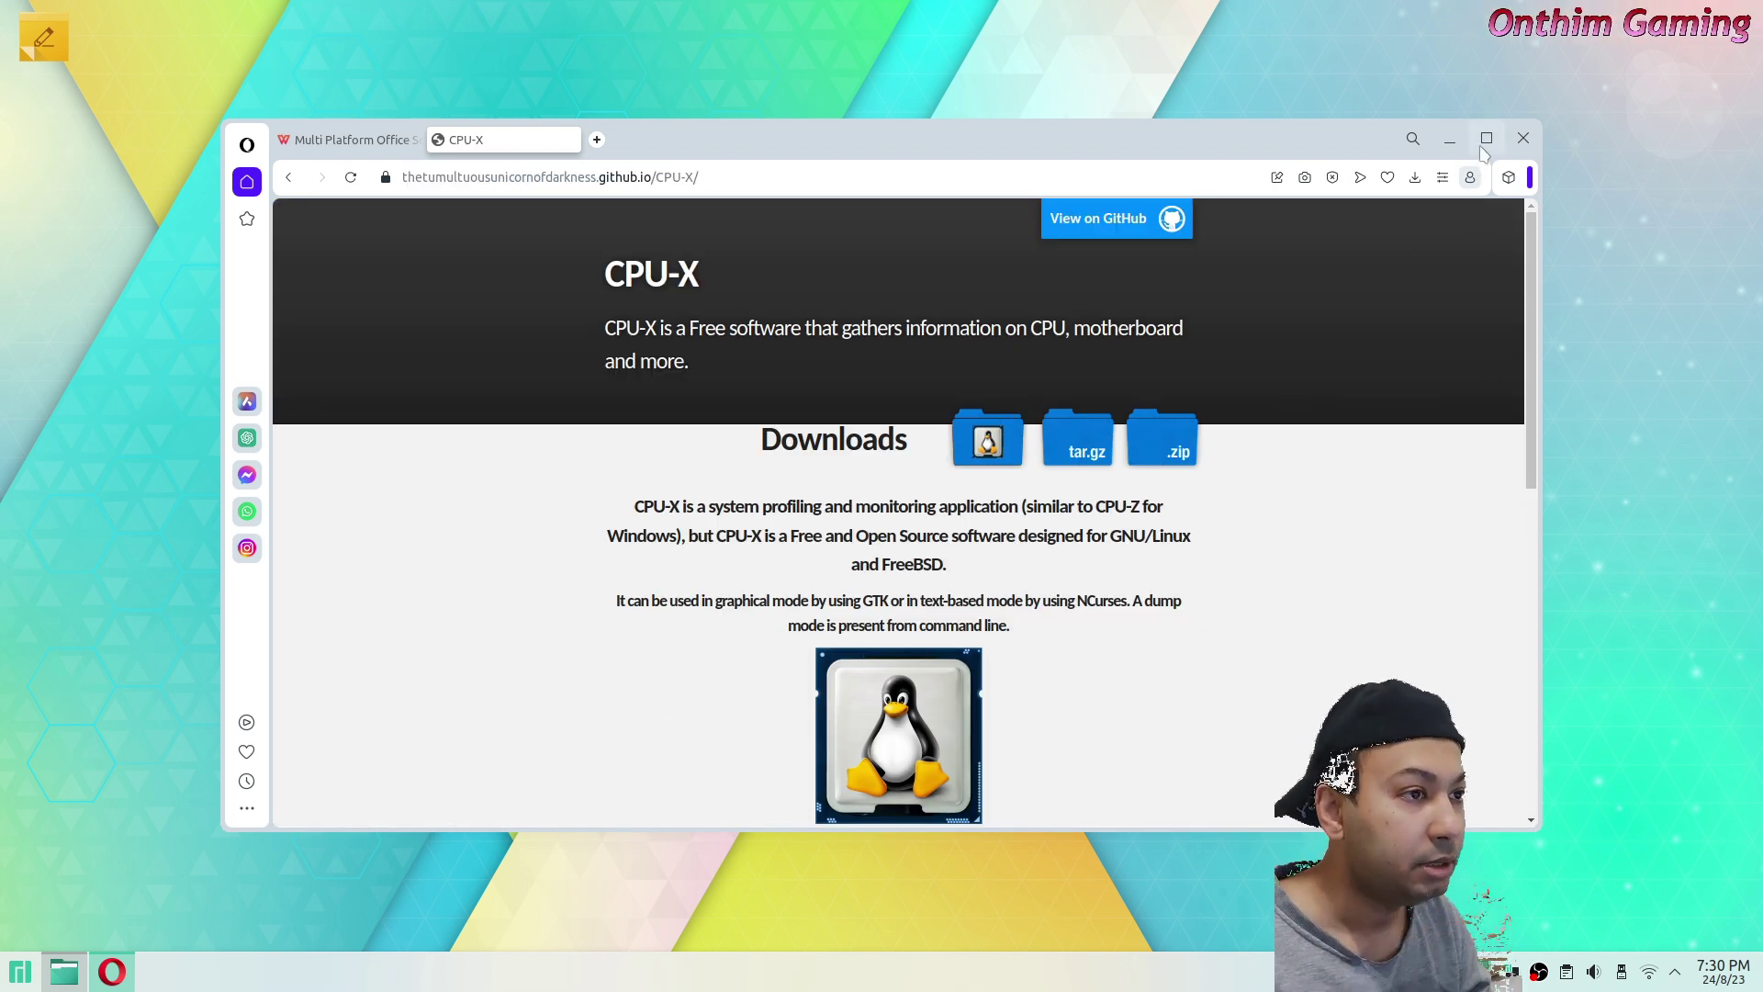
pyautogui.click(1484, 142)
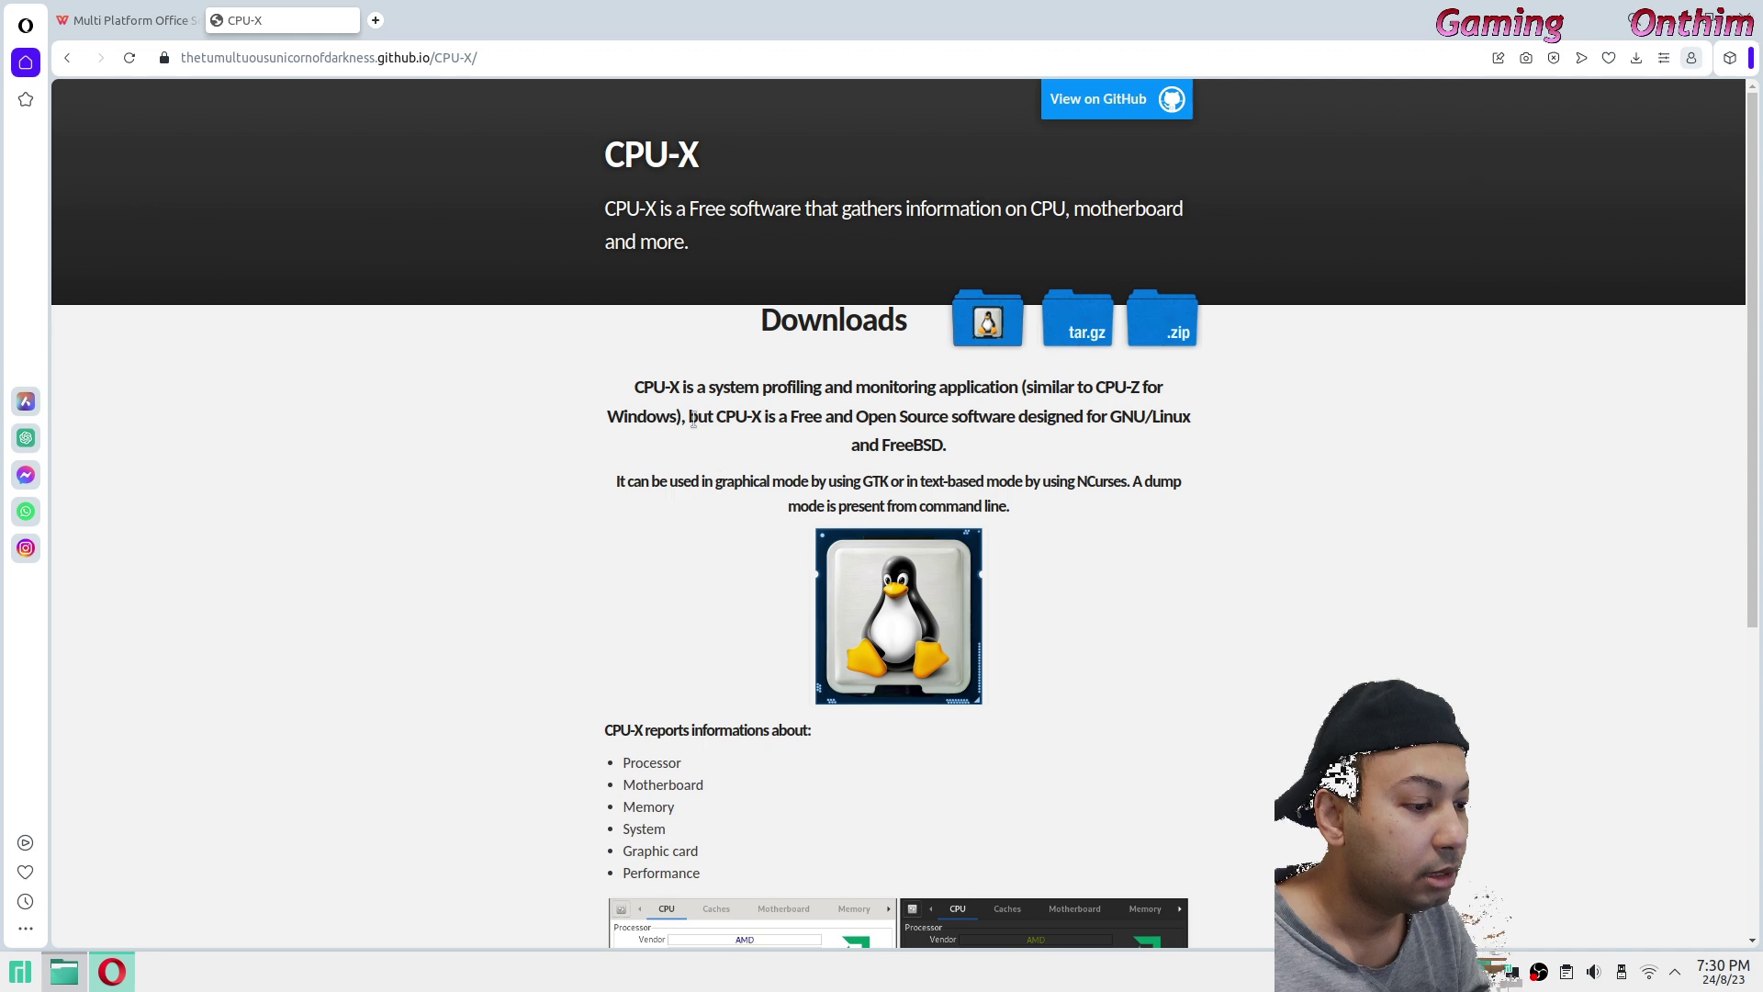
pyautogui.scroll(-5, 563, 482)
pyautogui.scroll(5, 558, 549)
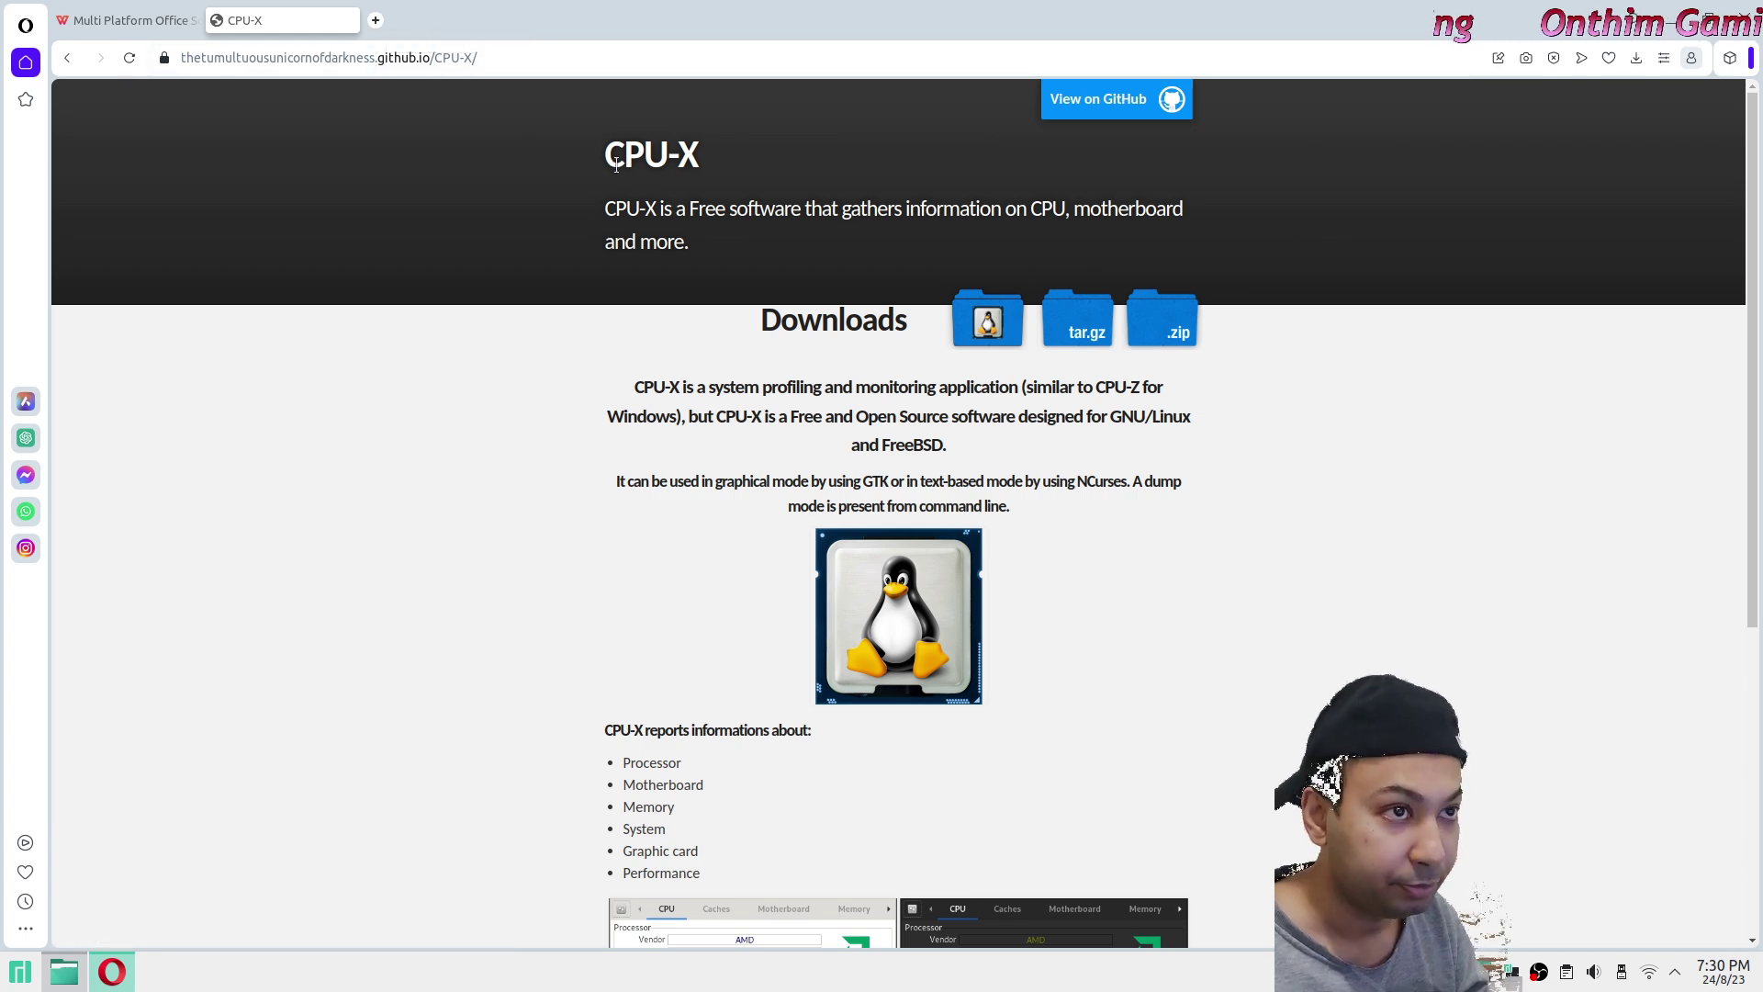
# Copy the CPU-X title from the page and search for "CPU-X appimage" in a new tab.
pyautogui.moveTo(606, 163); pyautogui.dragTo(820, 160)
pyautogui.hotkey('ctrl', 'c')
pyautogui.click(376, 19)
pyautogui.hotkey('ctrl', 'v')
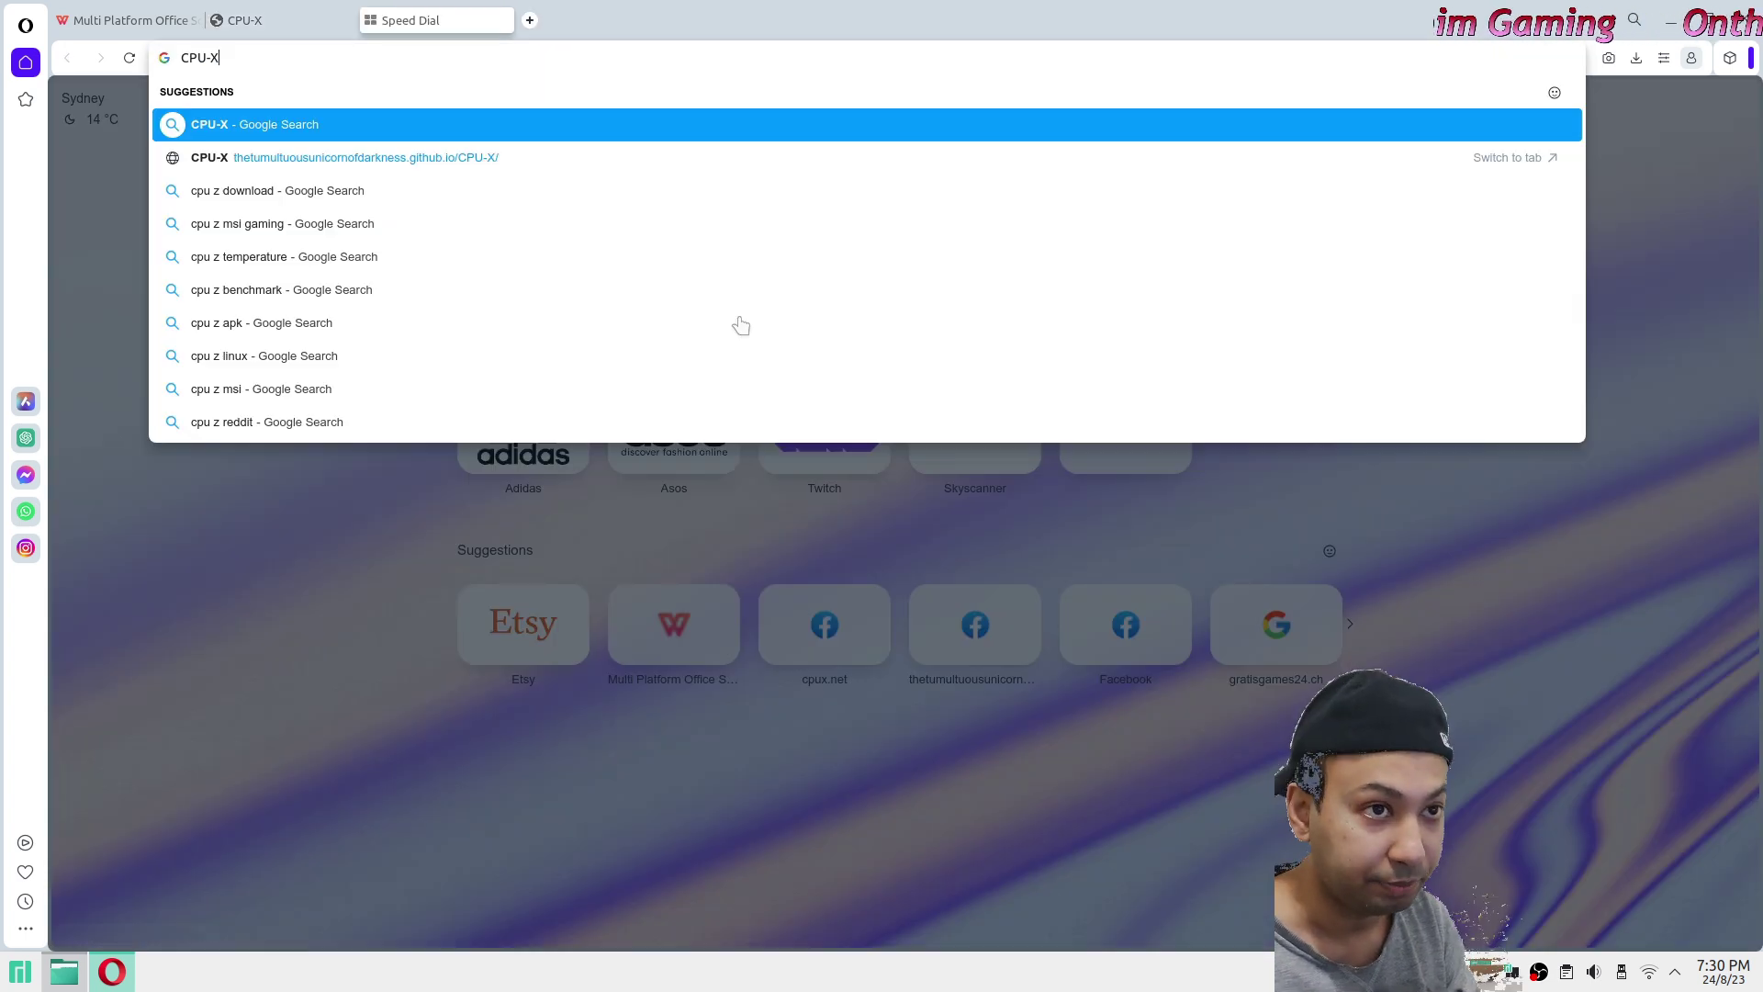
pyautogui.write('appimage')
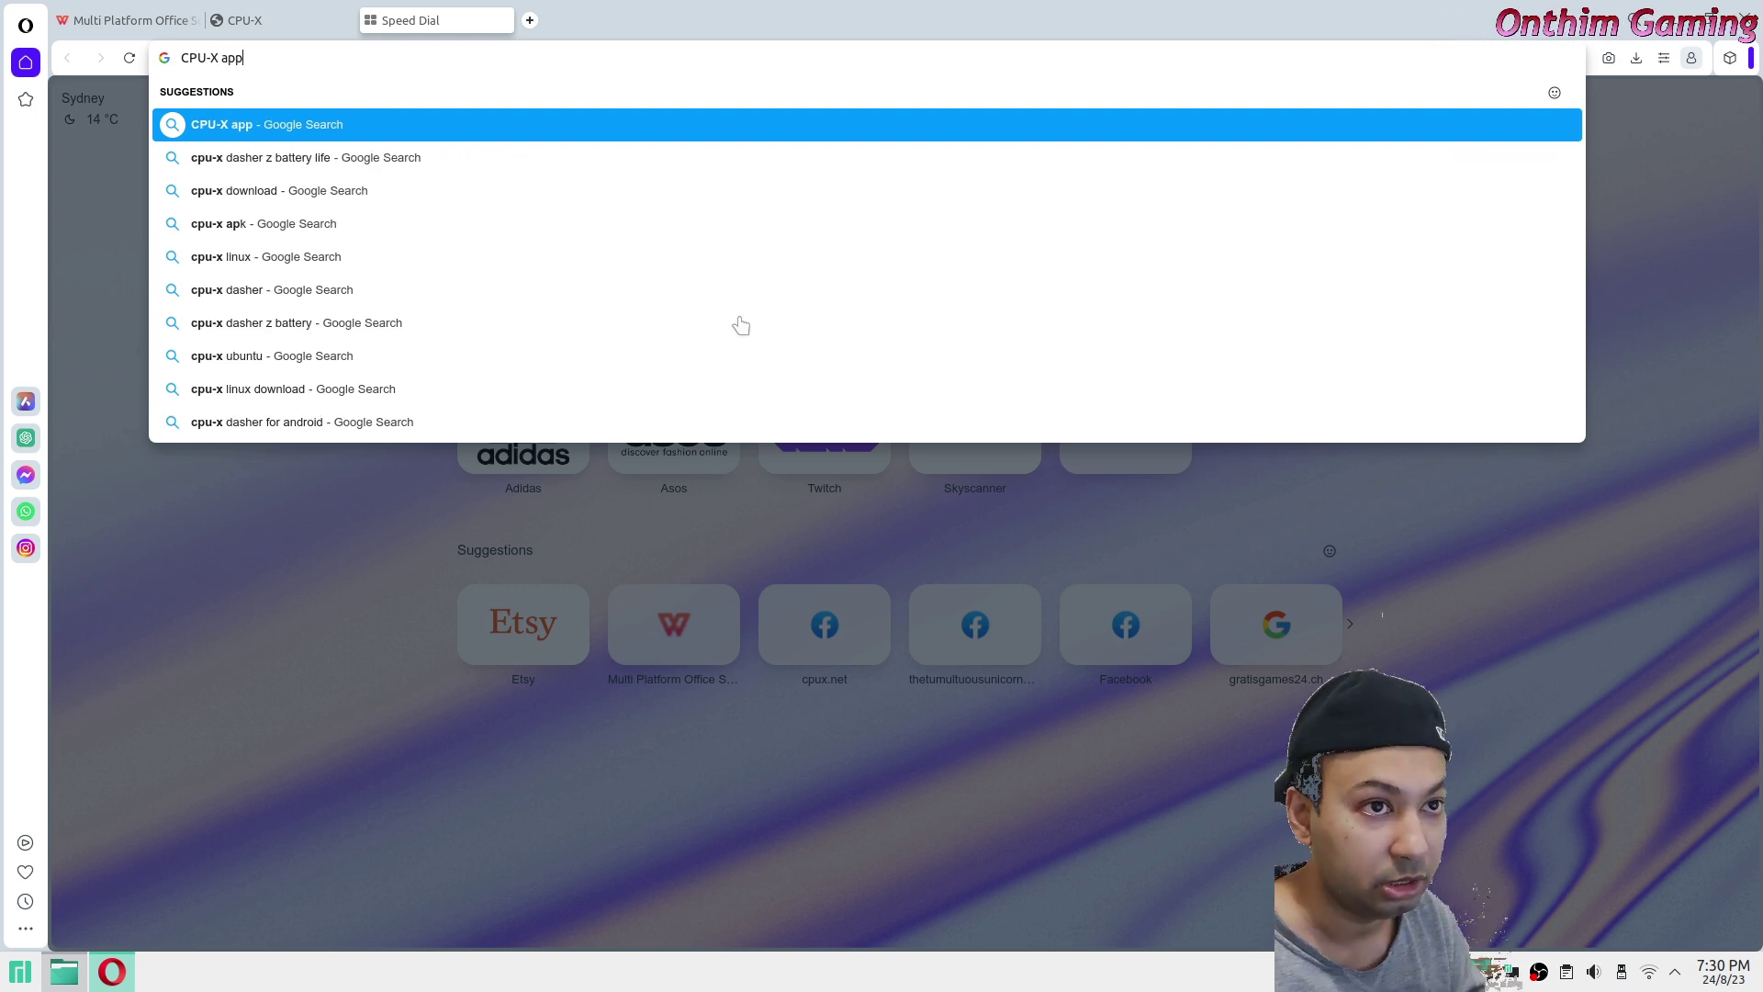
pyautogui.press('Return')
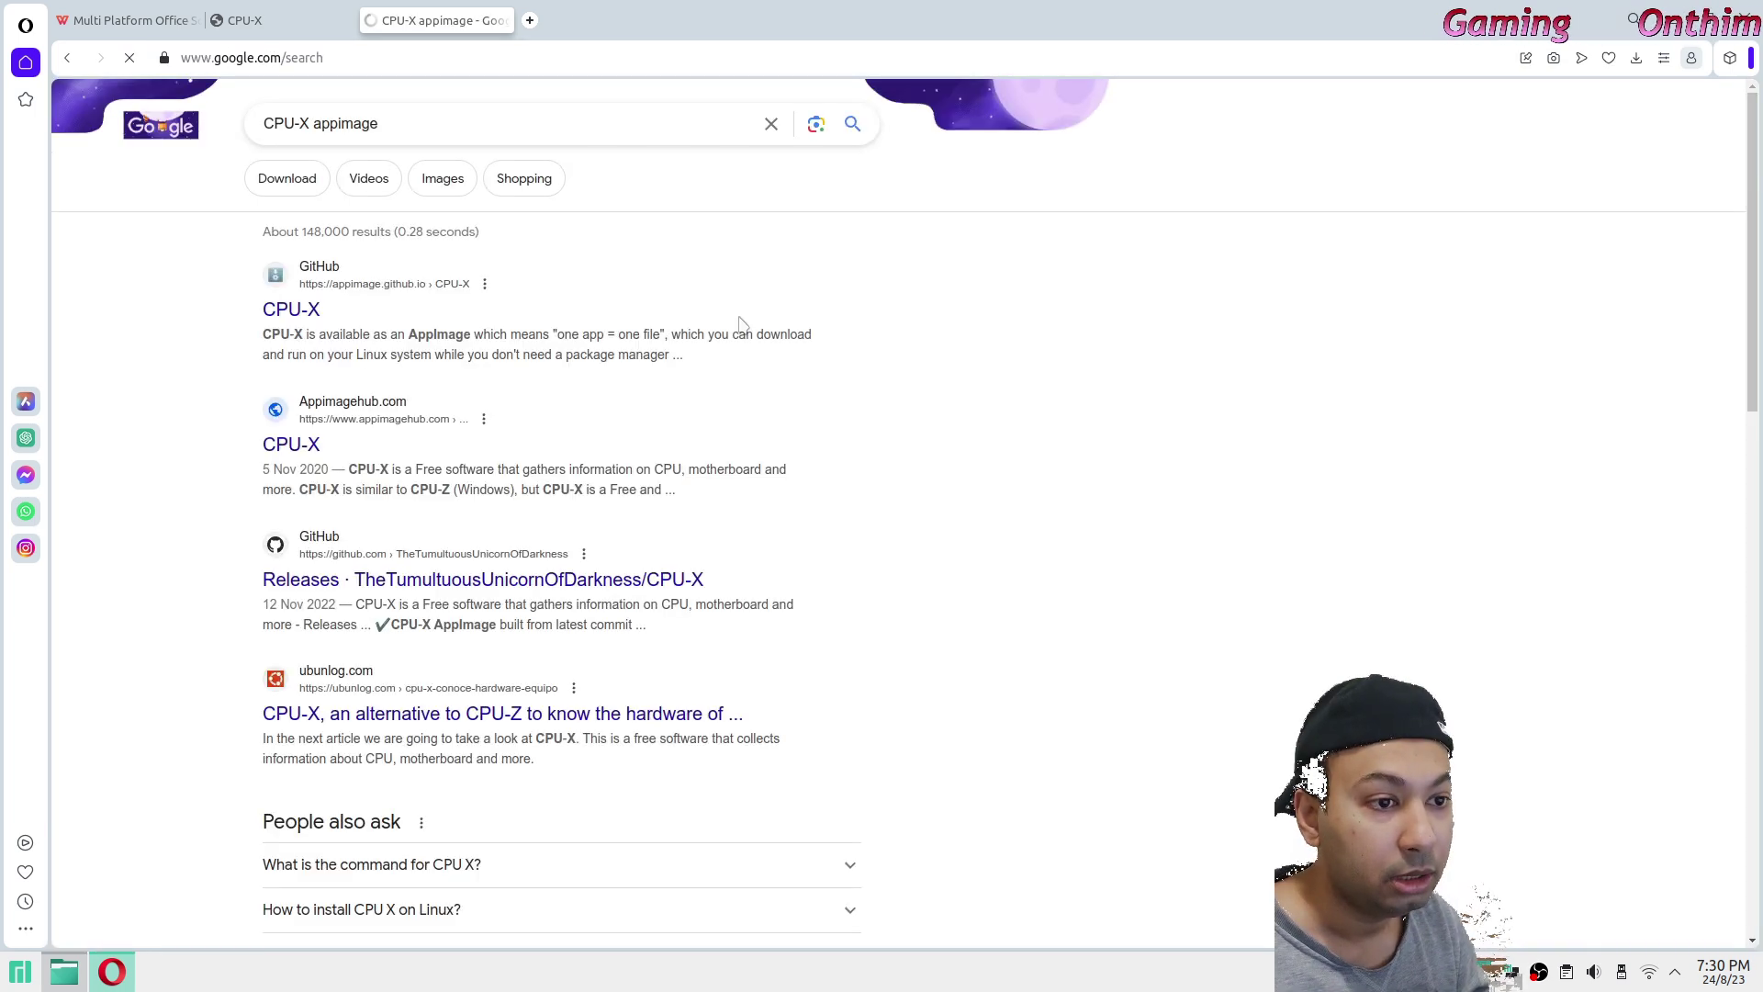
# Open the CPU-X page on appimage.github.io and follow its download link to the GitHub releases.
pyautogui.click(273, 312)
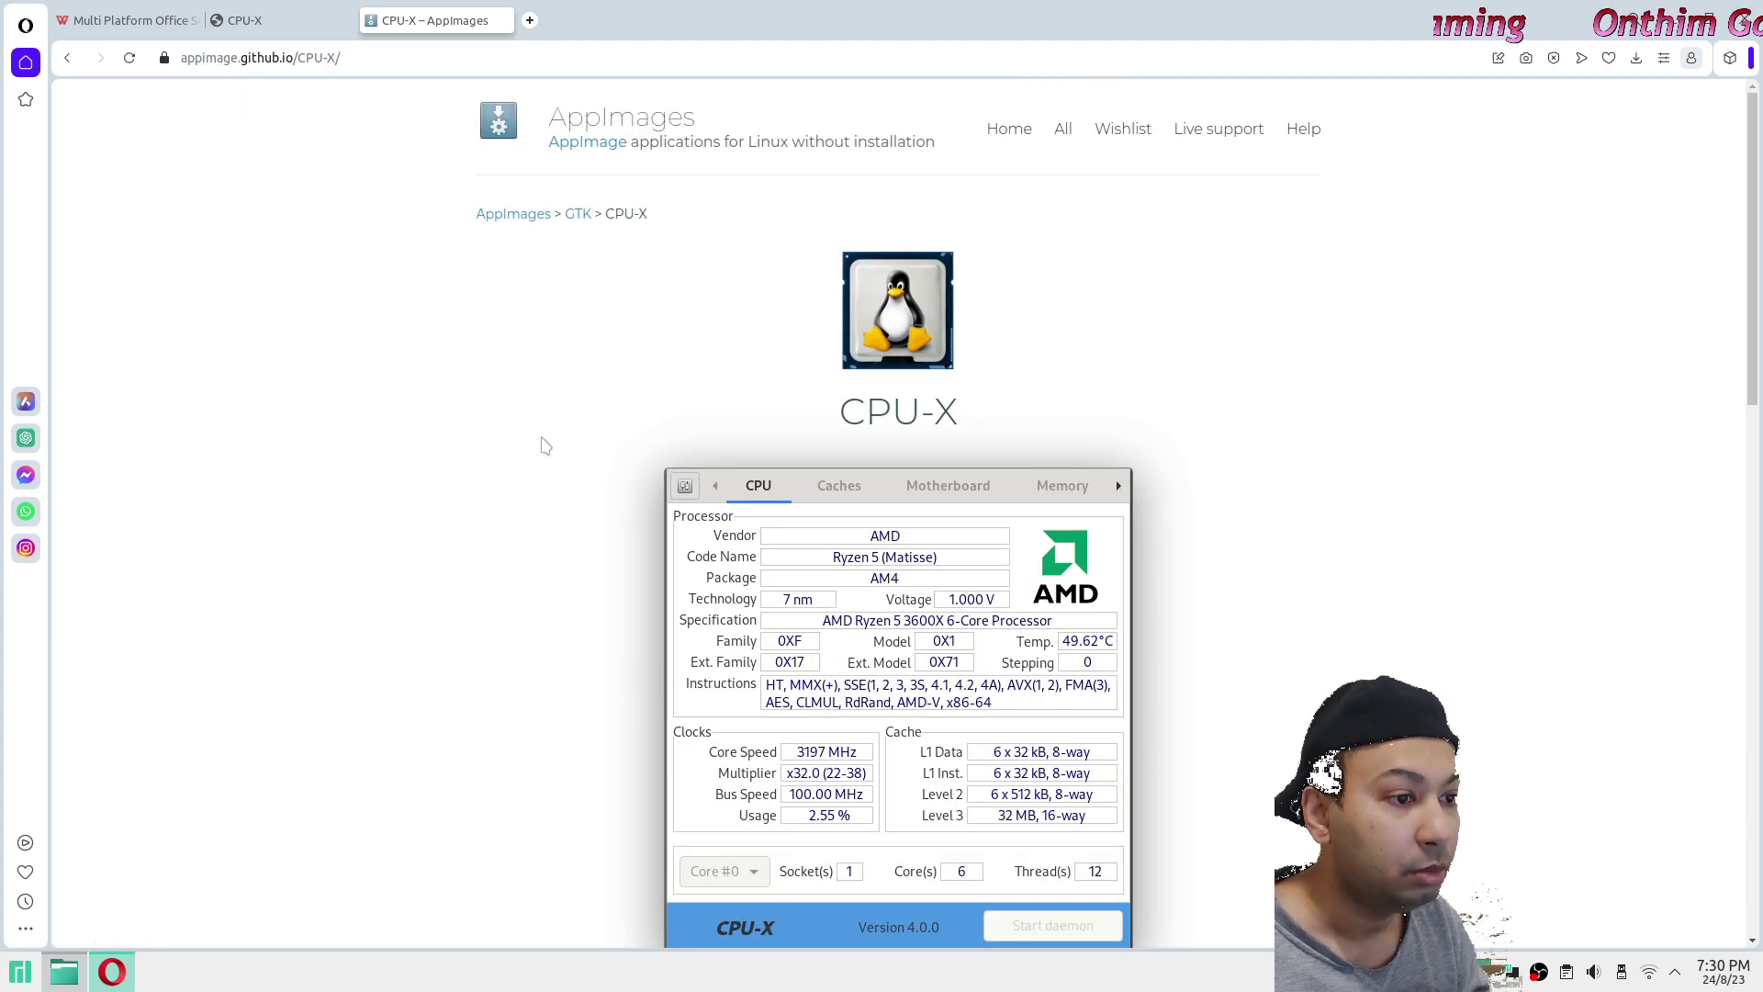
pyautogui.scroll(-9, 540, 445)
pyautogui.scroll(5, 539, 462)
pyautogui.scroll(2, 537, 464)
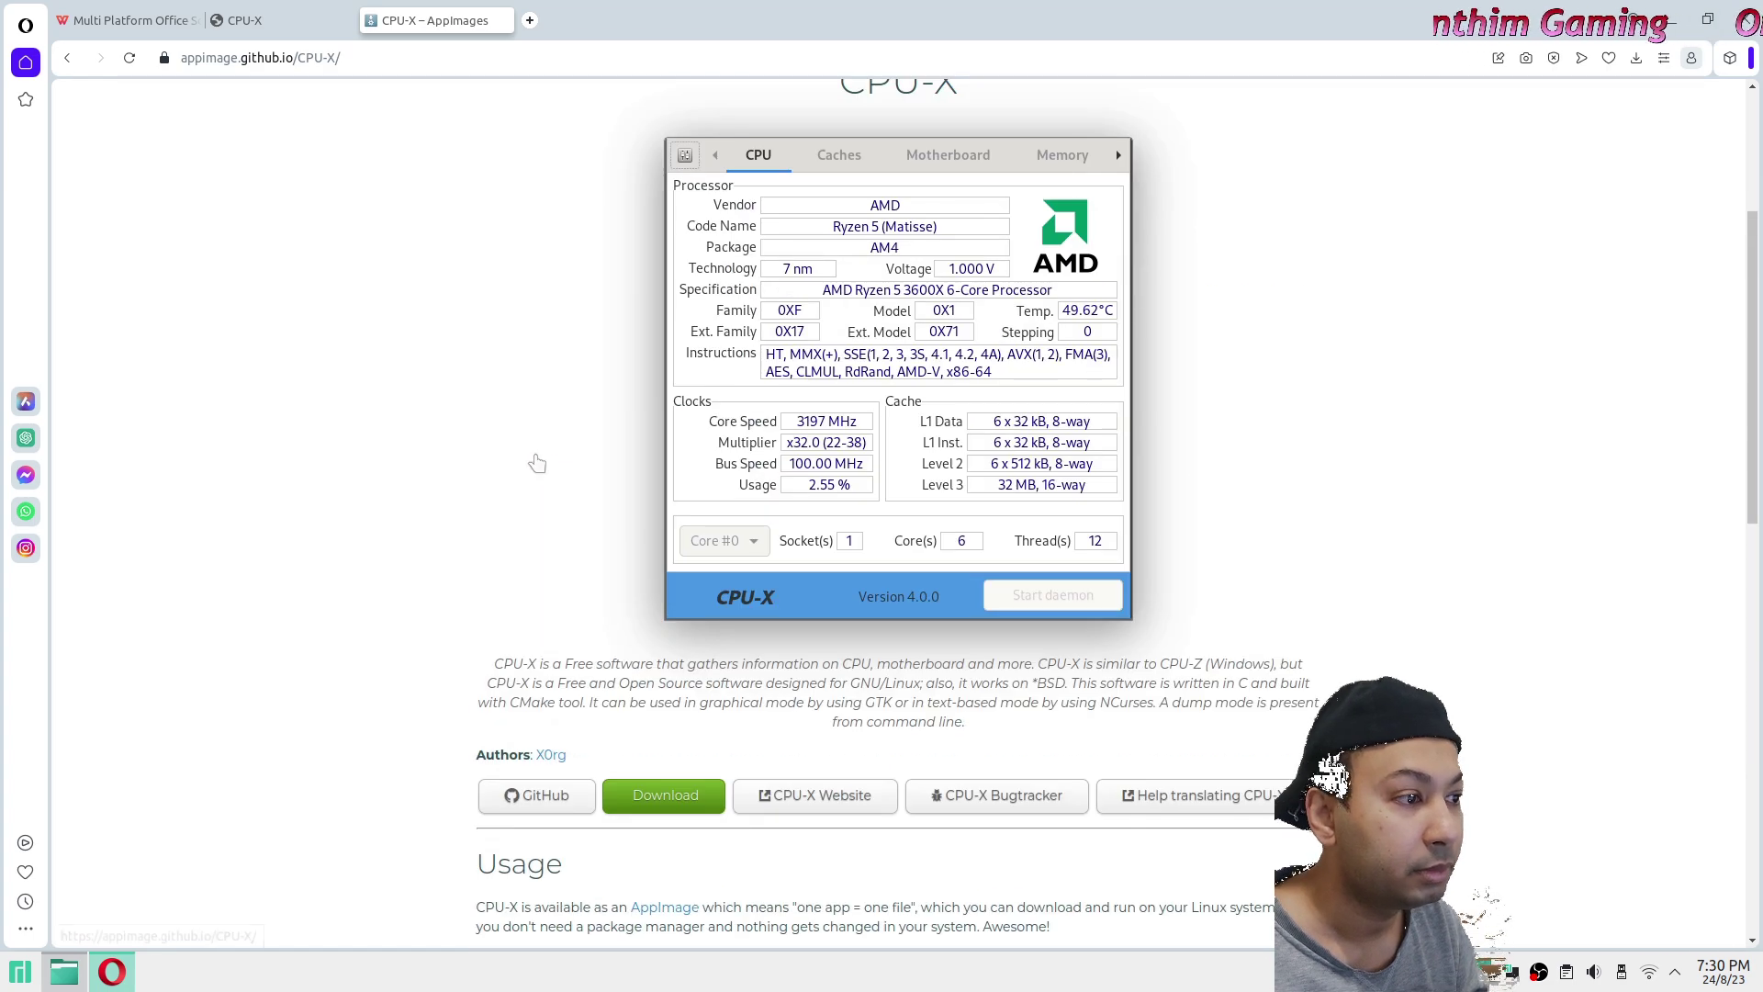
pyautogui.scroll(-10, 533, 472)
pyautogui.scroll(-1, 521, 514)
pyautogui.scroll(4, 521, 515)
pyautogui.scroll(6, 522, 515)
pyautogui.click(647, 541)
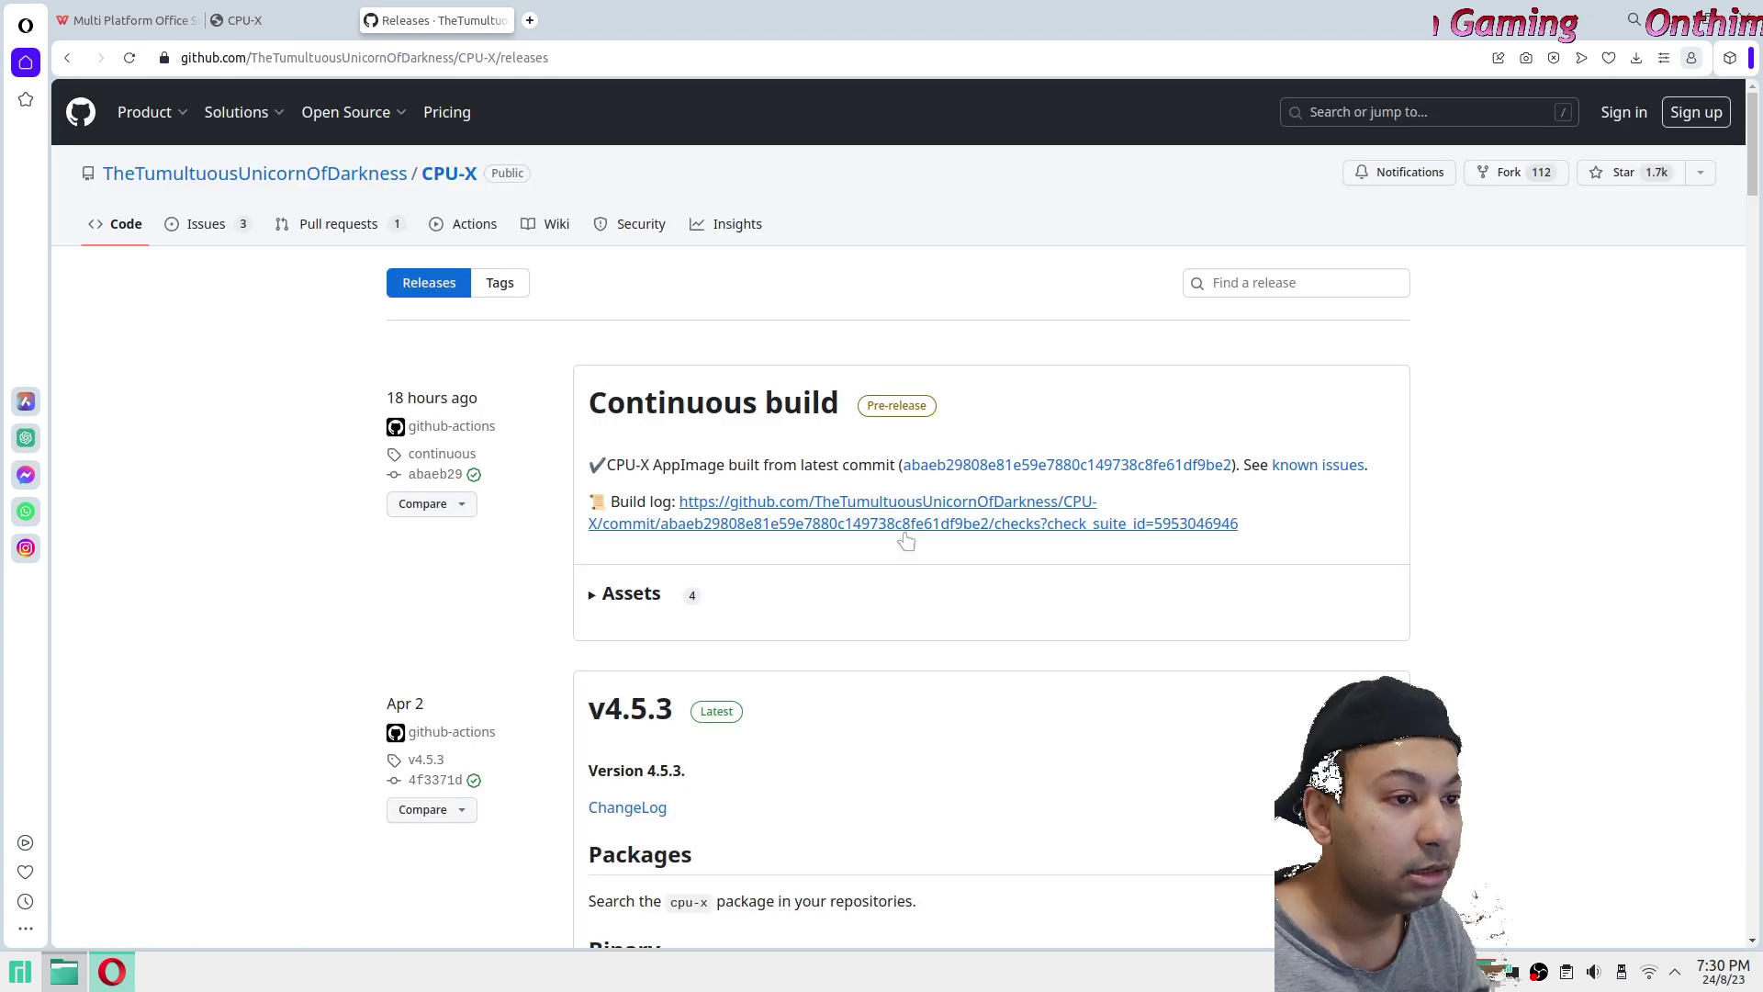
# Bring up the save dialog for CPU-X-4.5.3-x86_64.AppImage from the v4.5.3 release assets and close it.
pyautogui.scroll(-3, 830, 528)
pyautogui.scroll(1, 661, 478)
pyautogui.scroll(-2, 725, 583)
pyautogui.scroll(-2, 863, 583)
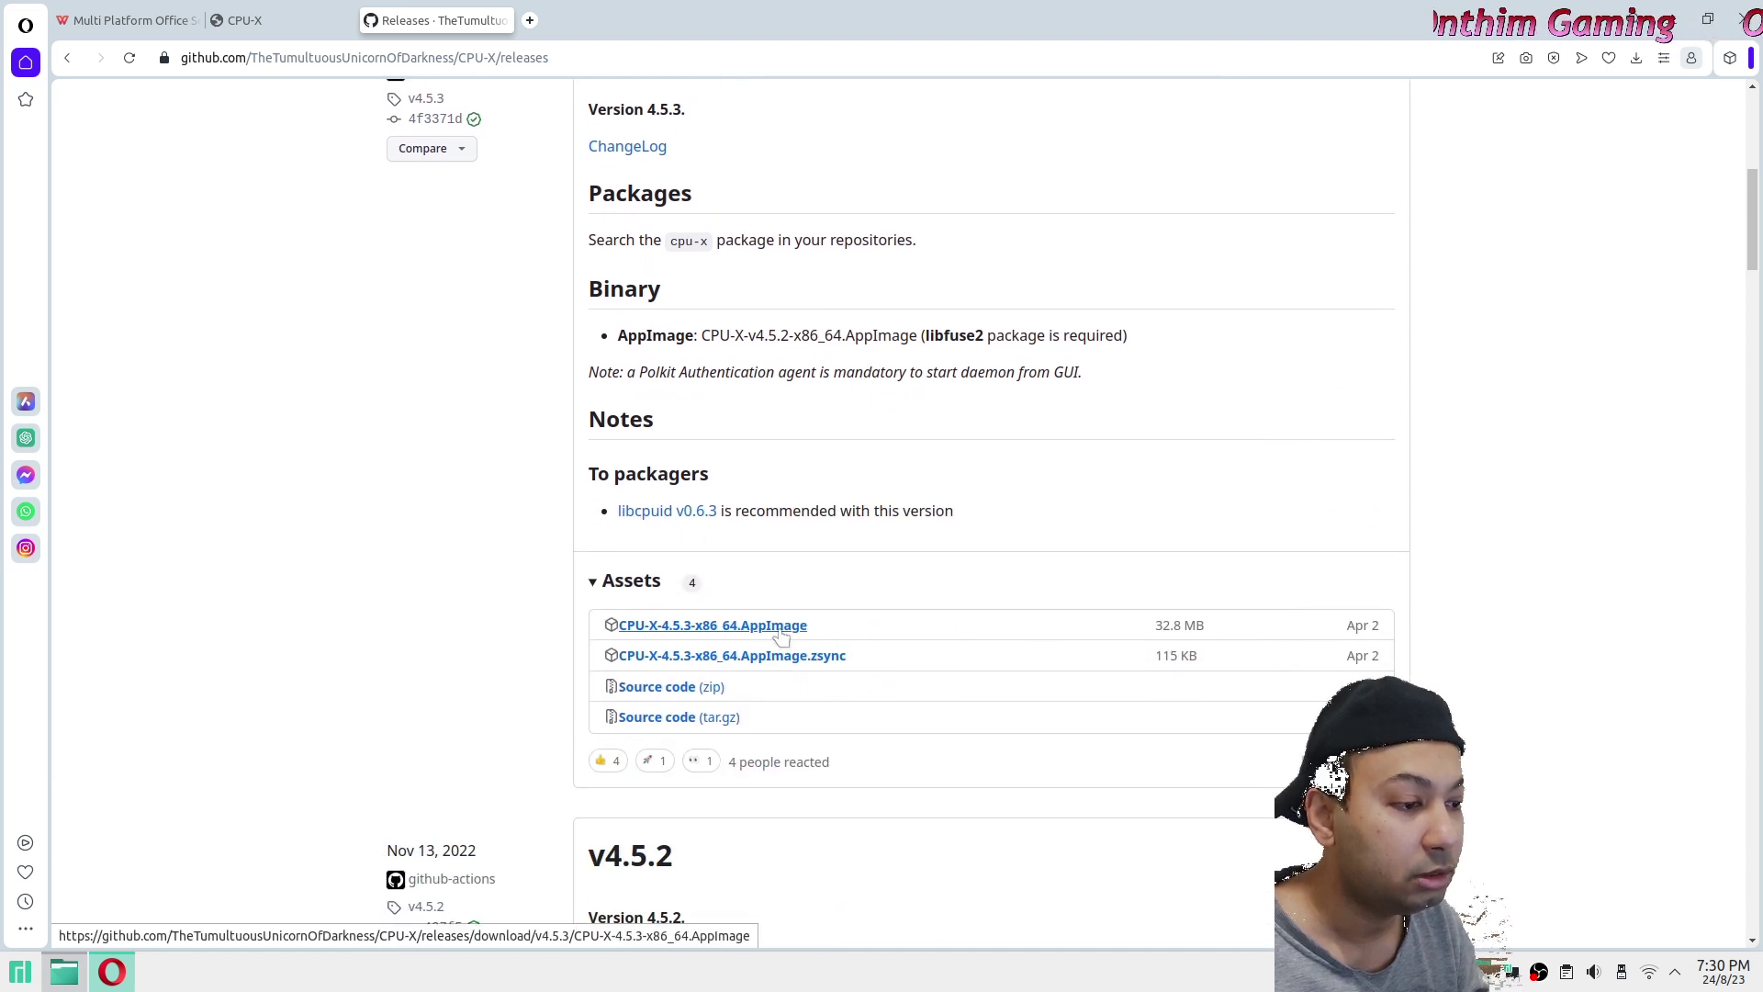
pyautogui.click(740, 629)
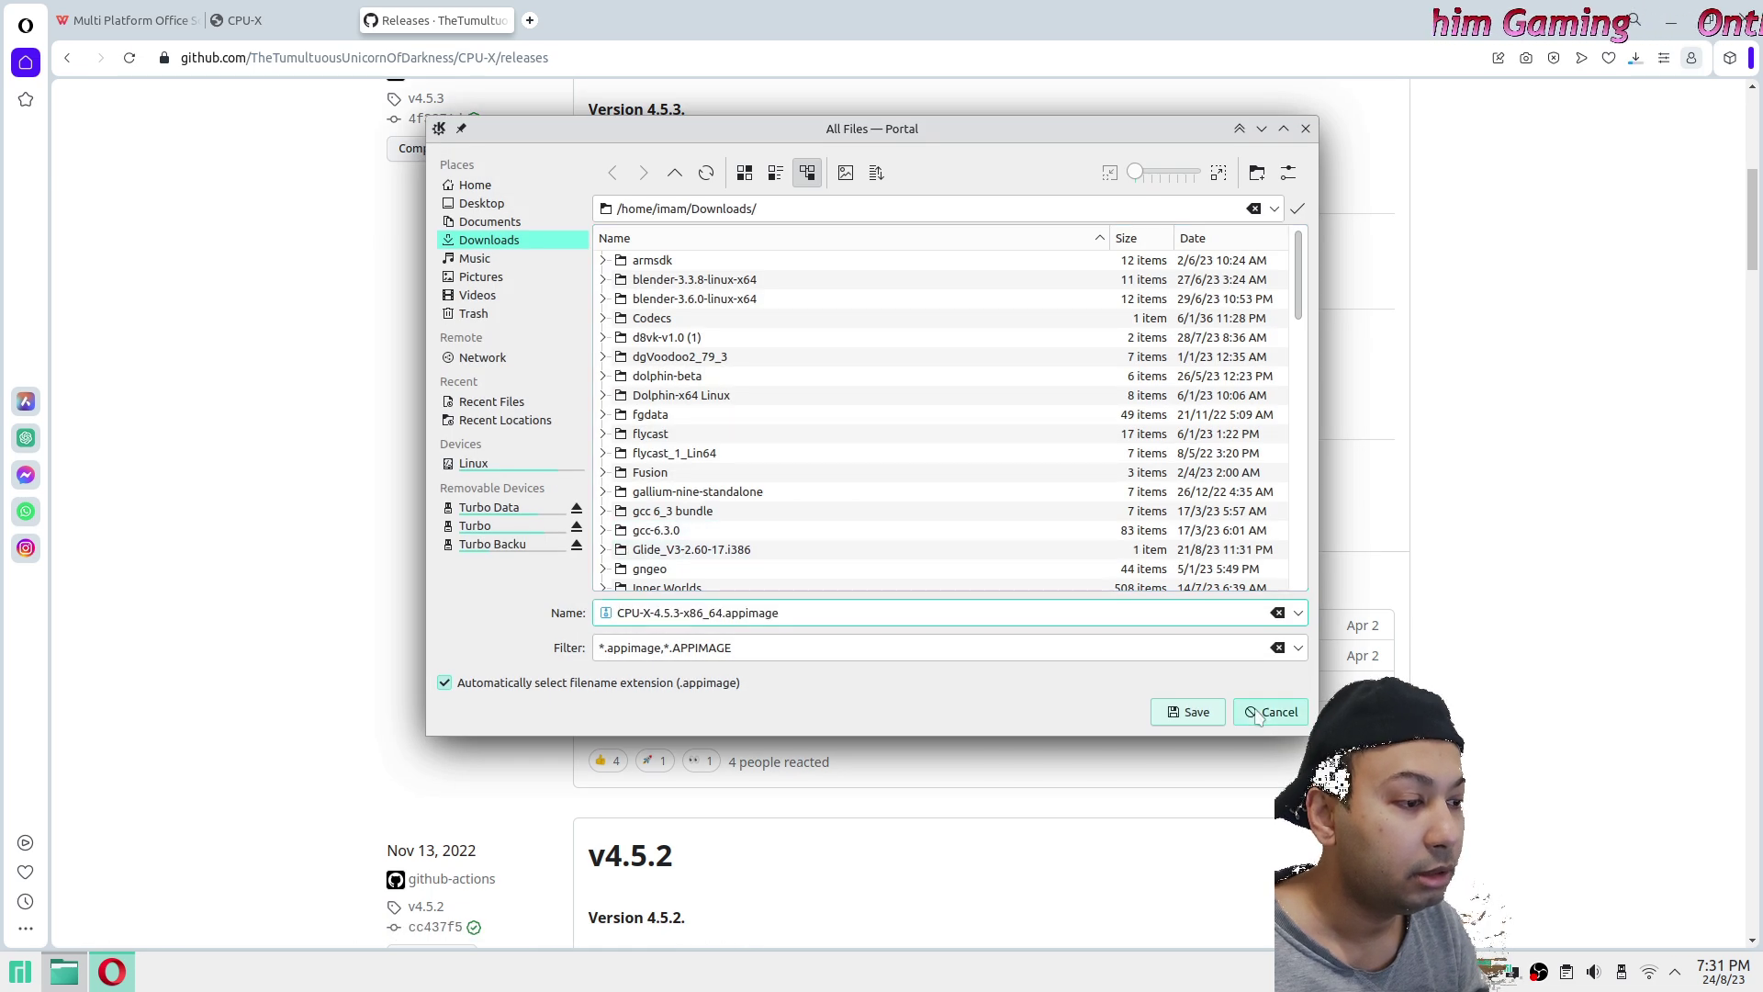
pyautogui.press('Return')
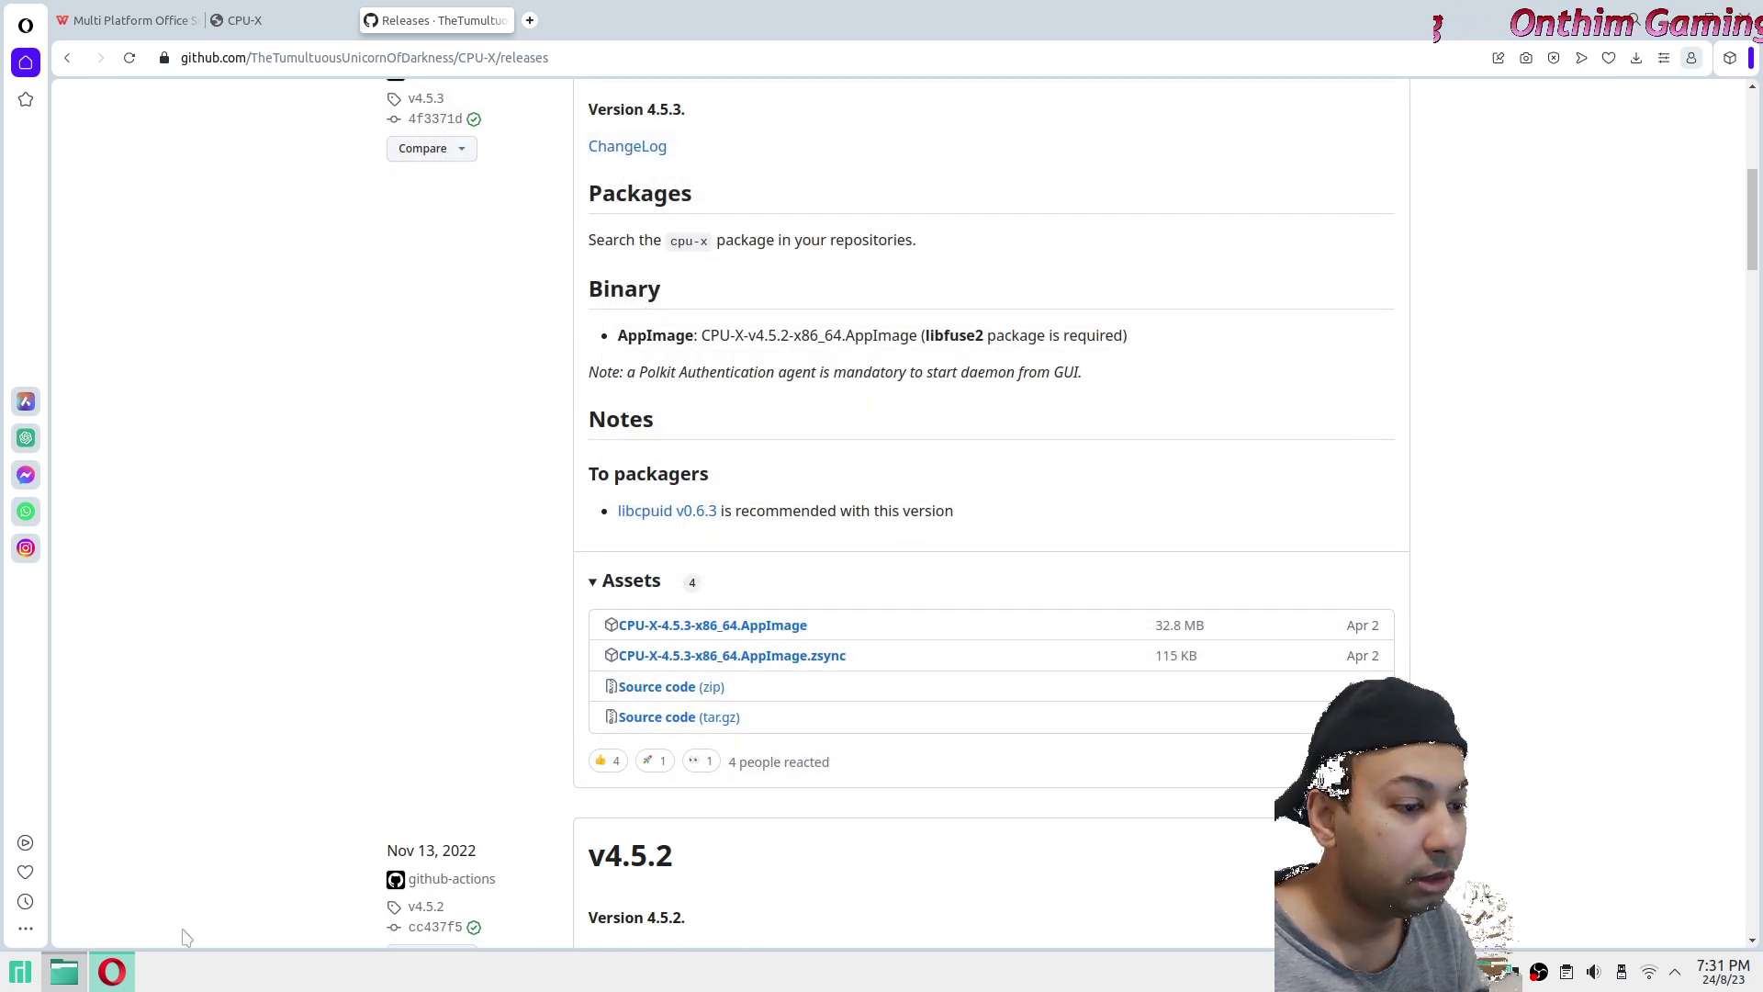
# Return to the sfol folder in Dolphin and check the executable permission of CPU-X-4.5.3-x86_64.appimage in its properties.
pyautogui.click(112, 972)
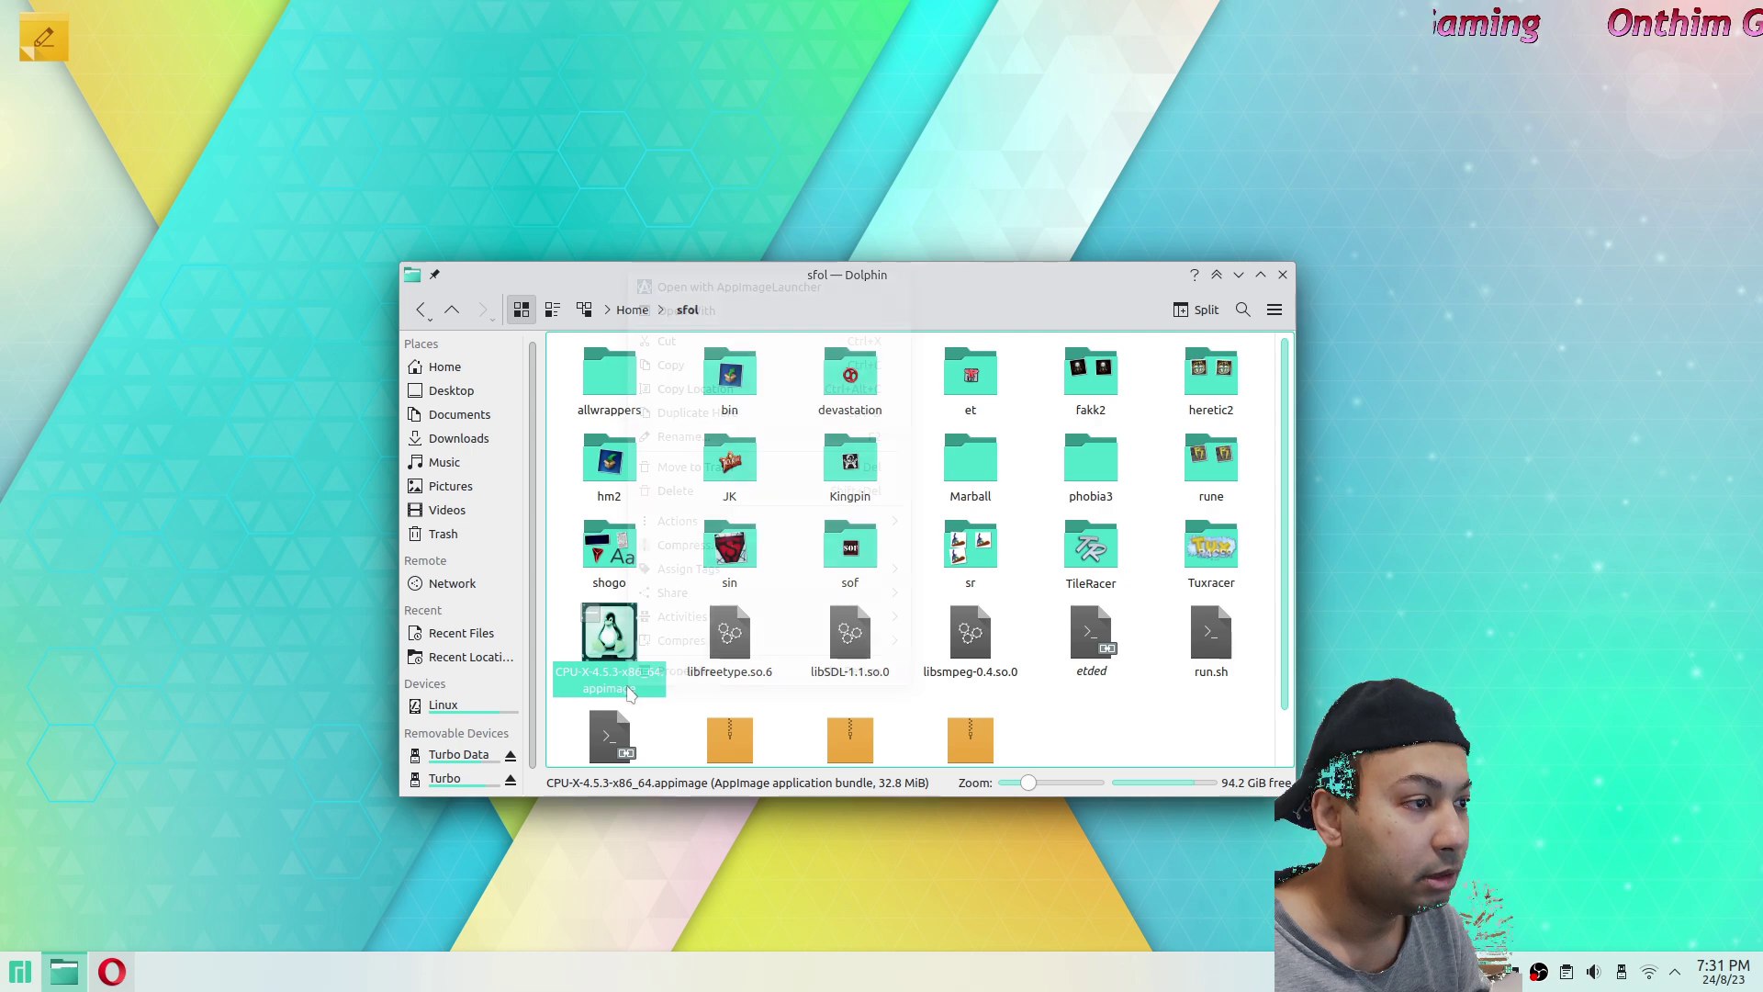
pyautogui.rightClick(630, 693)
pyautogui.click(648, 672)
pyautogui.click(783, 323)
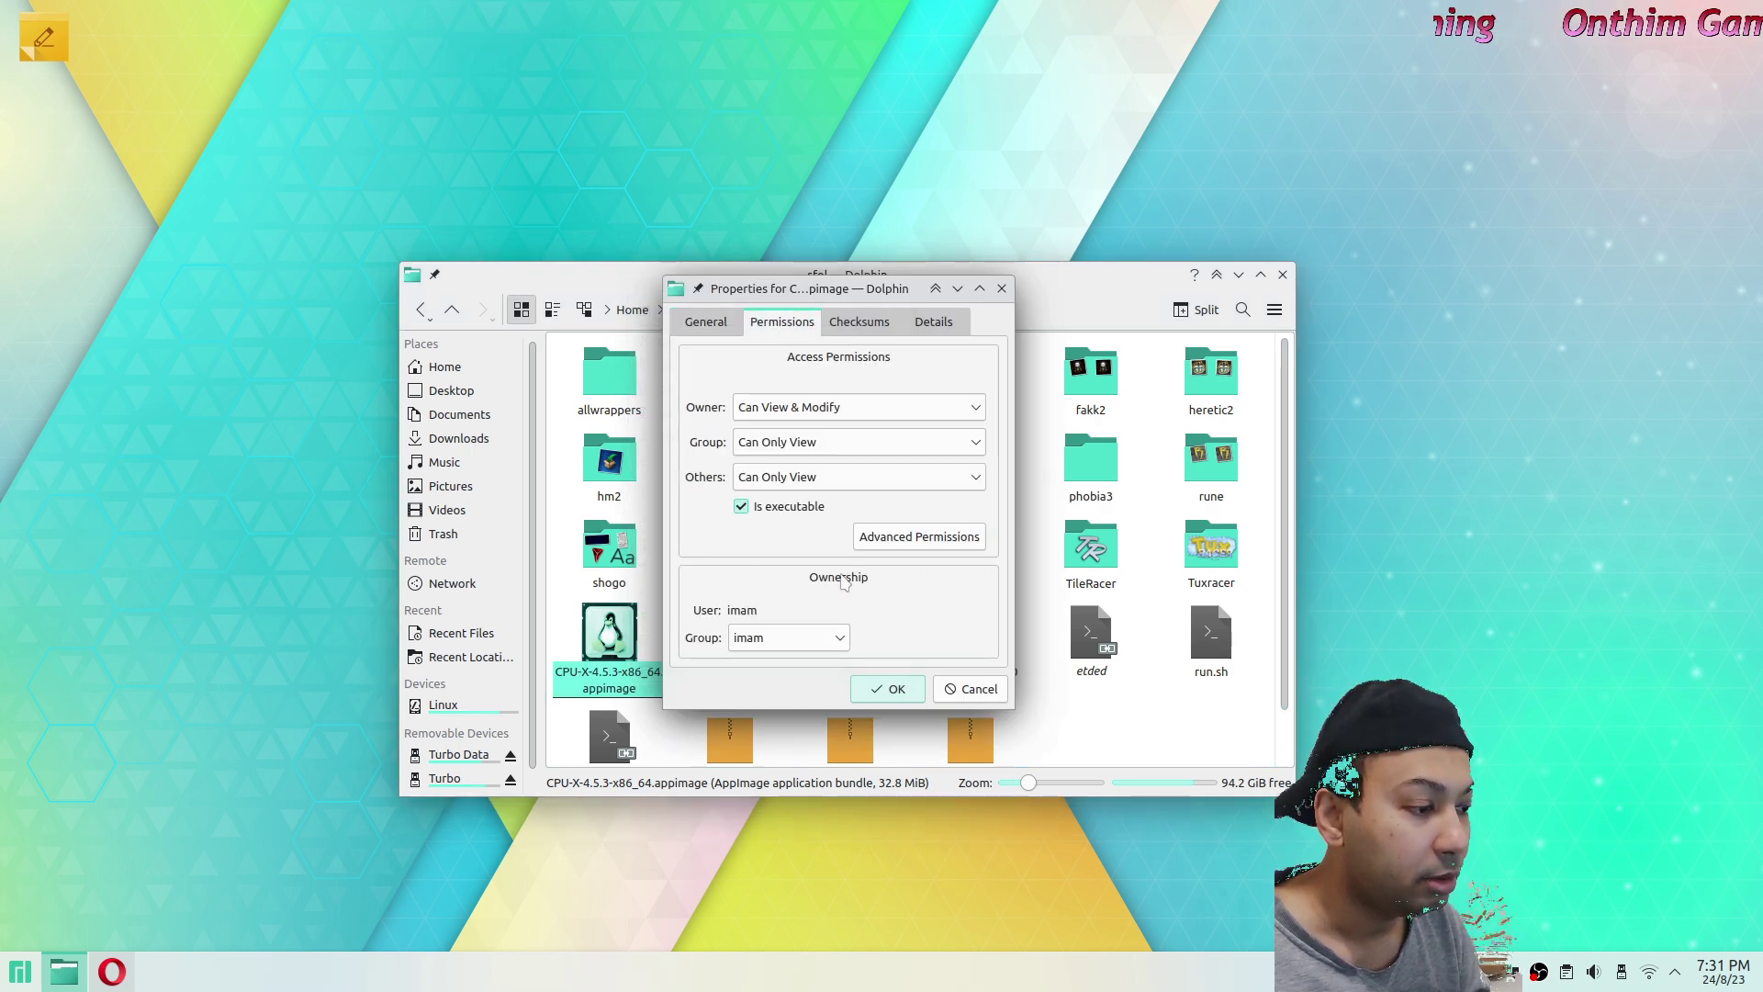
pyautogui.click(973, 691)
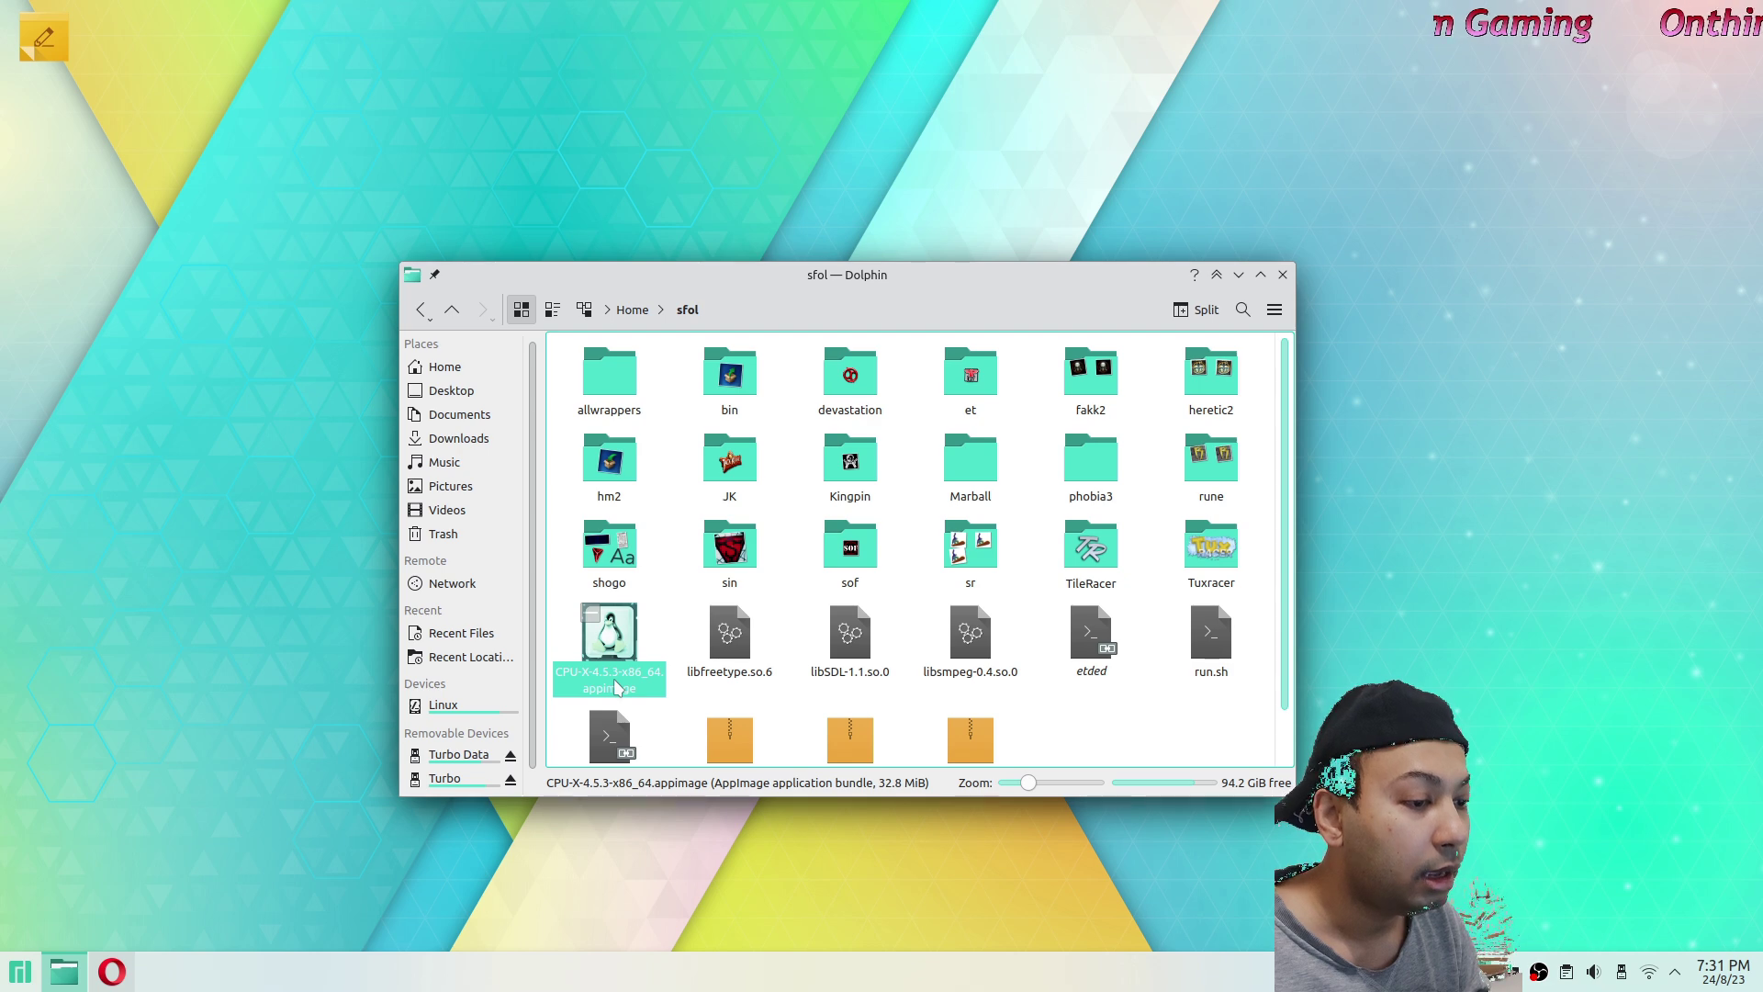
# Run CPU-X-4.5.3-x86_64.appimage in Konsole, then close the file manager and place the Konsole and CPU-X windows side by side.
pyautogui.rightClick(614, 689)
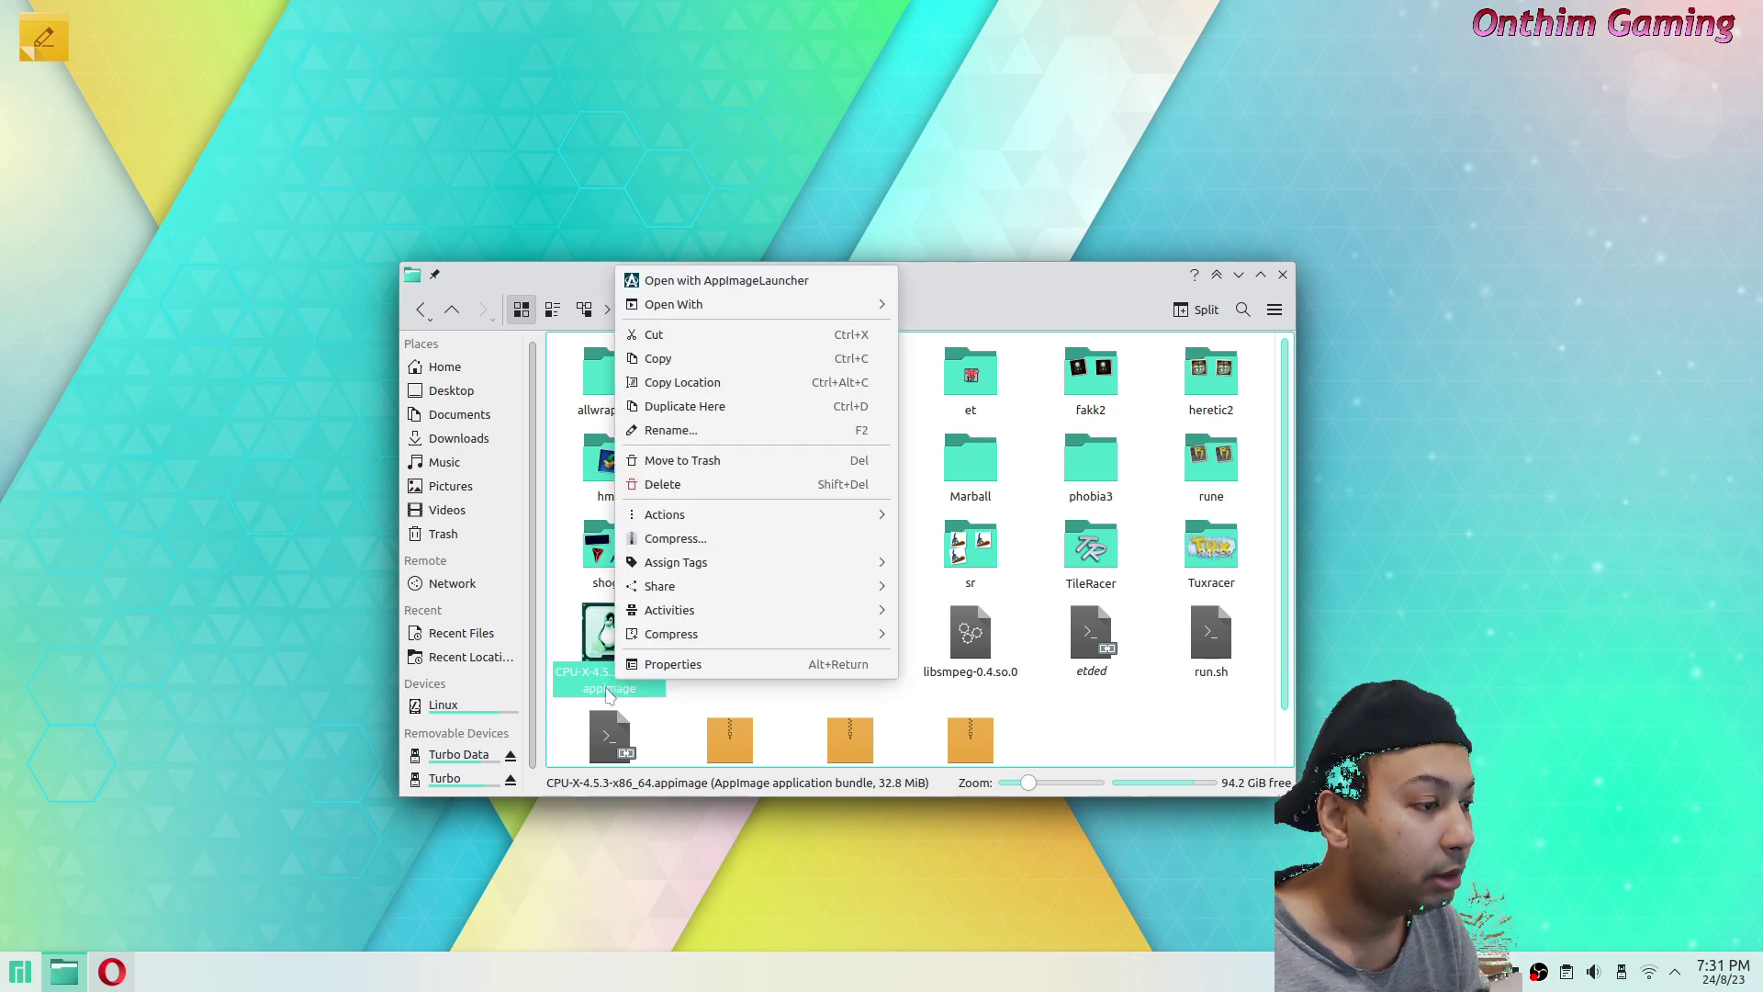
pyautogui.moveTo(845, 523)
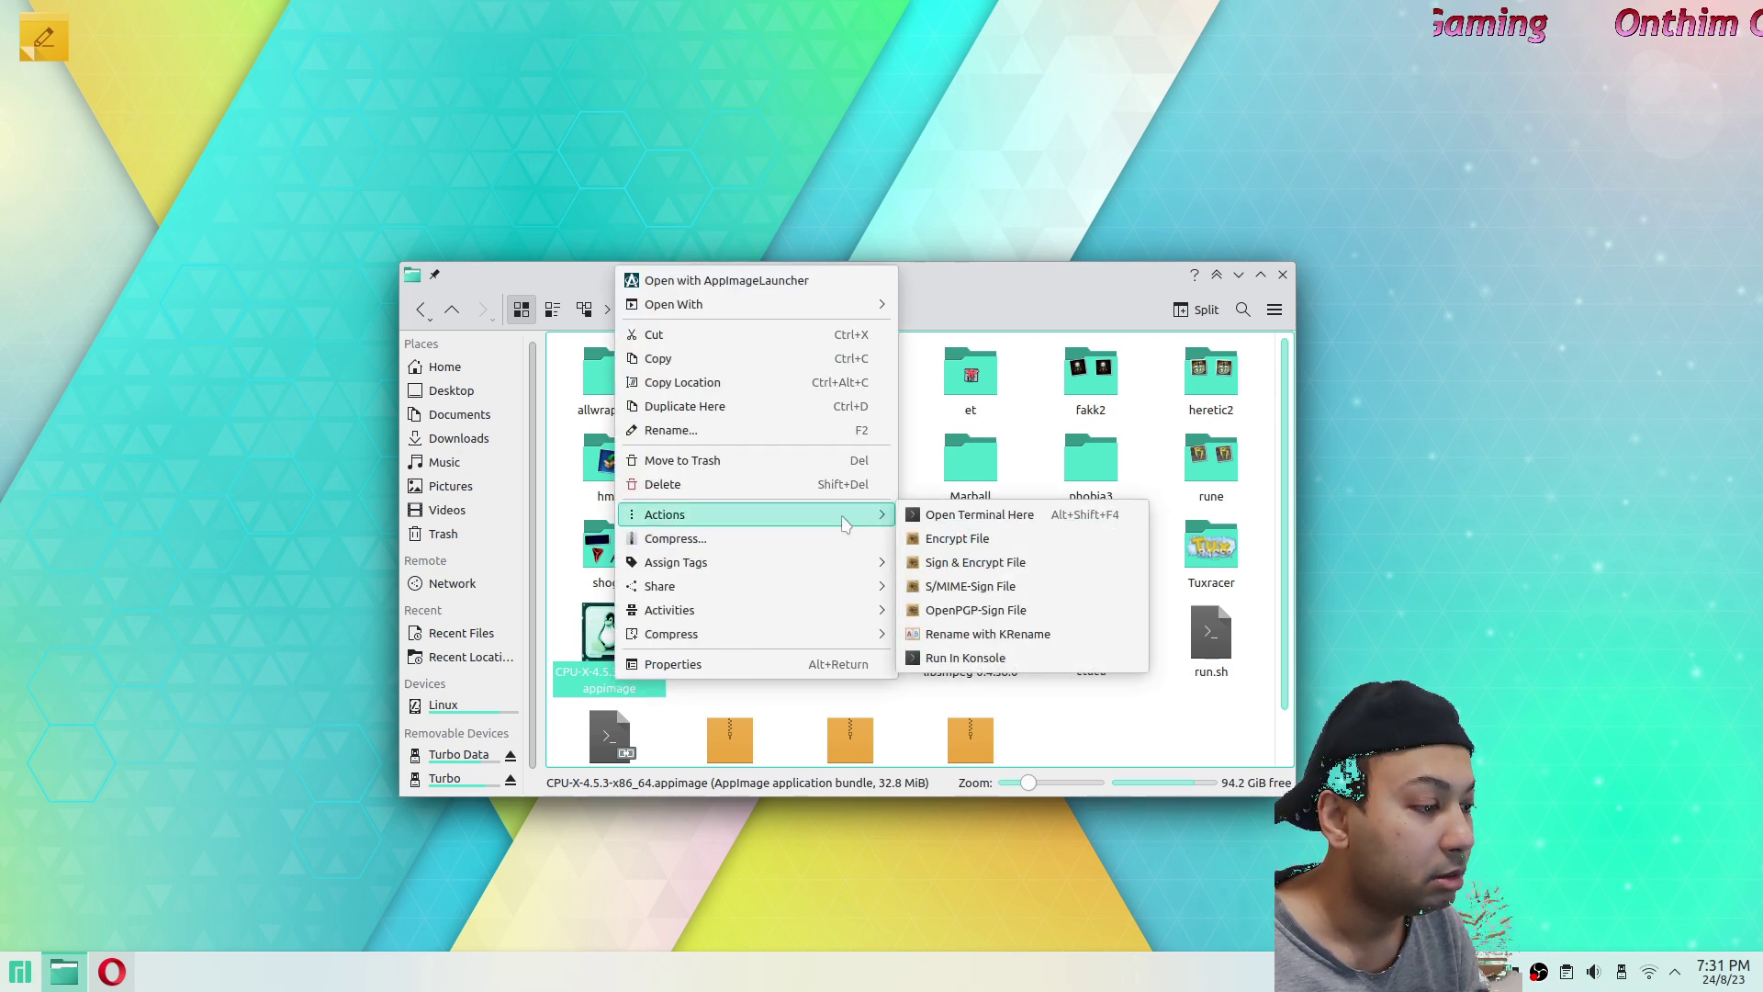
pyautogui.click(986, 656)
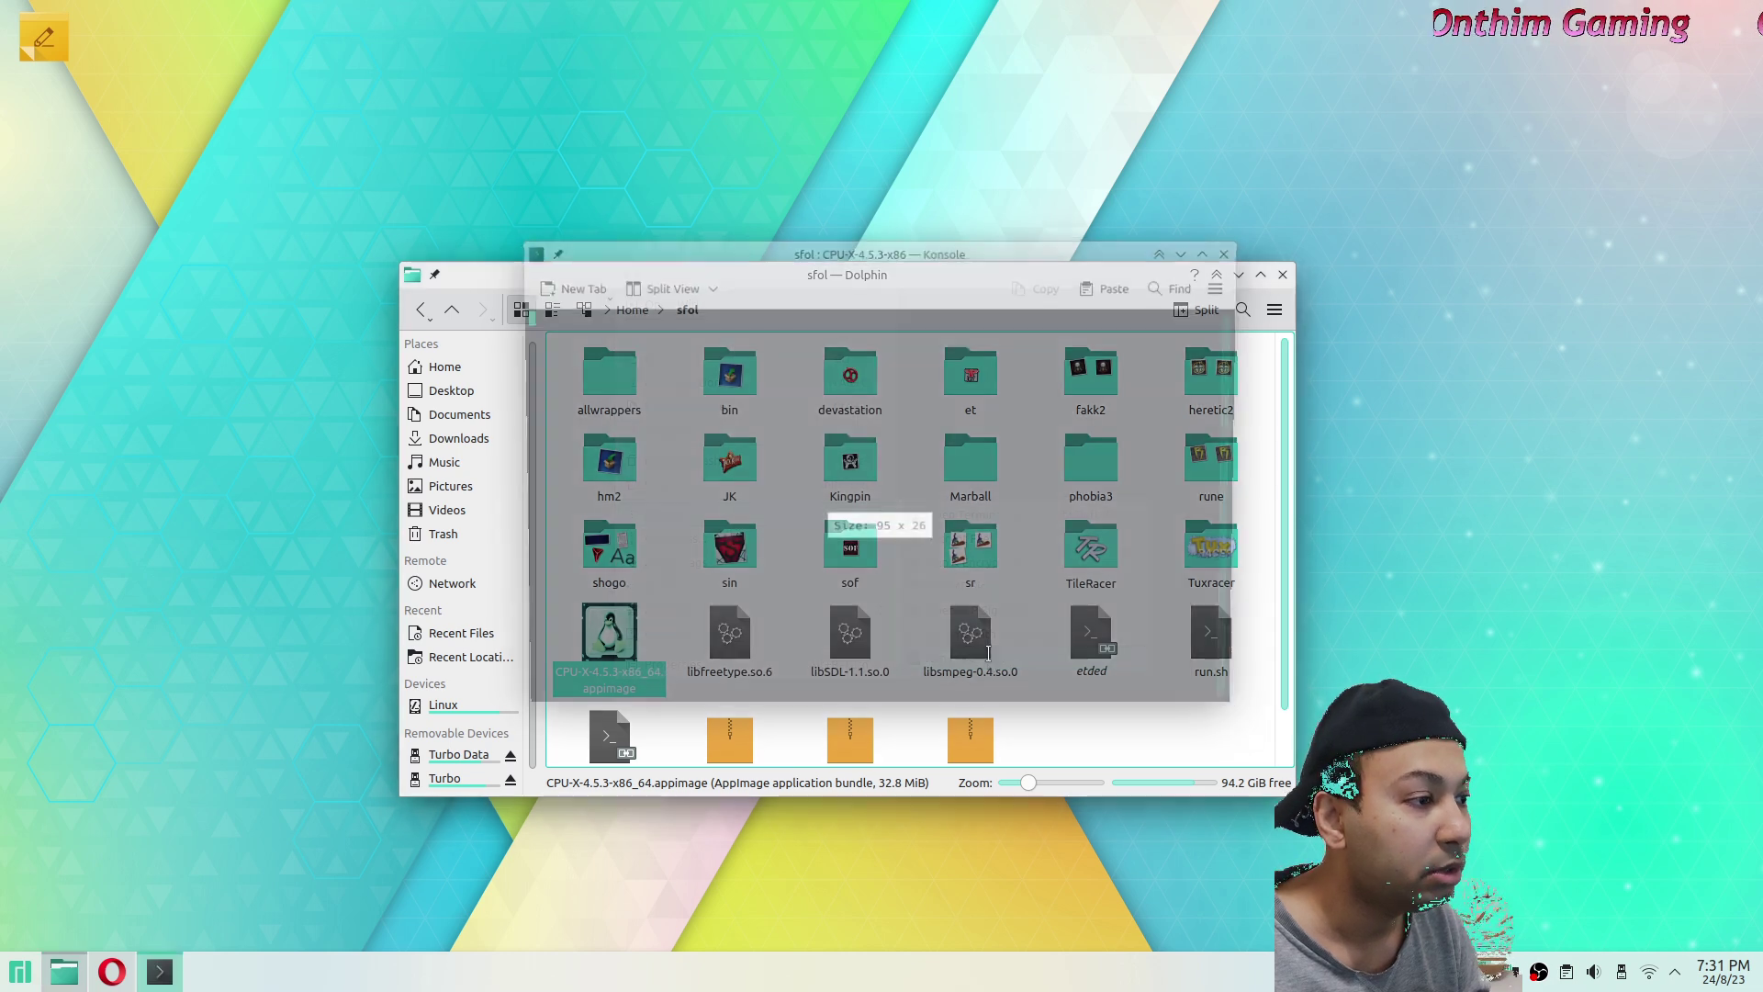
pyautogui.moveTo(726, 252); pyautogui.dragTo(1214, 461)
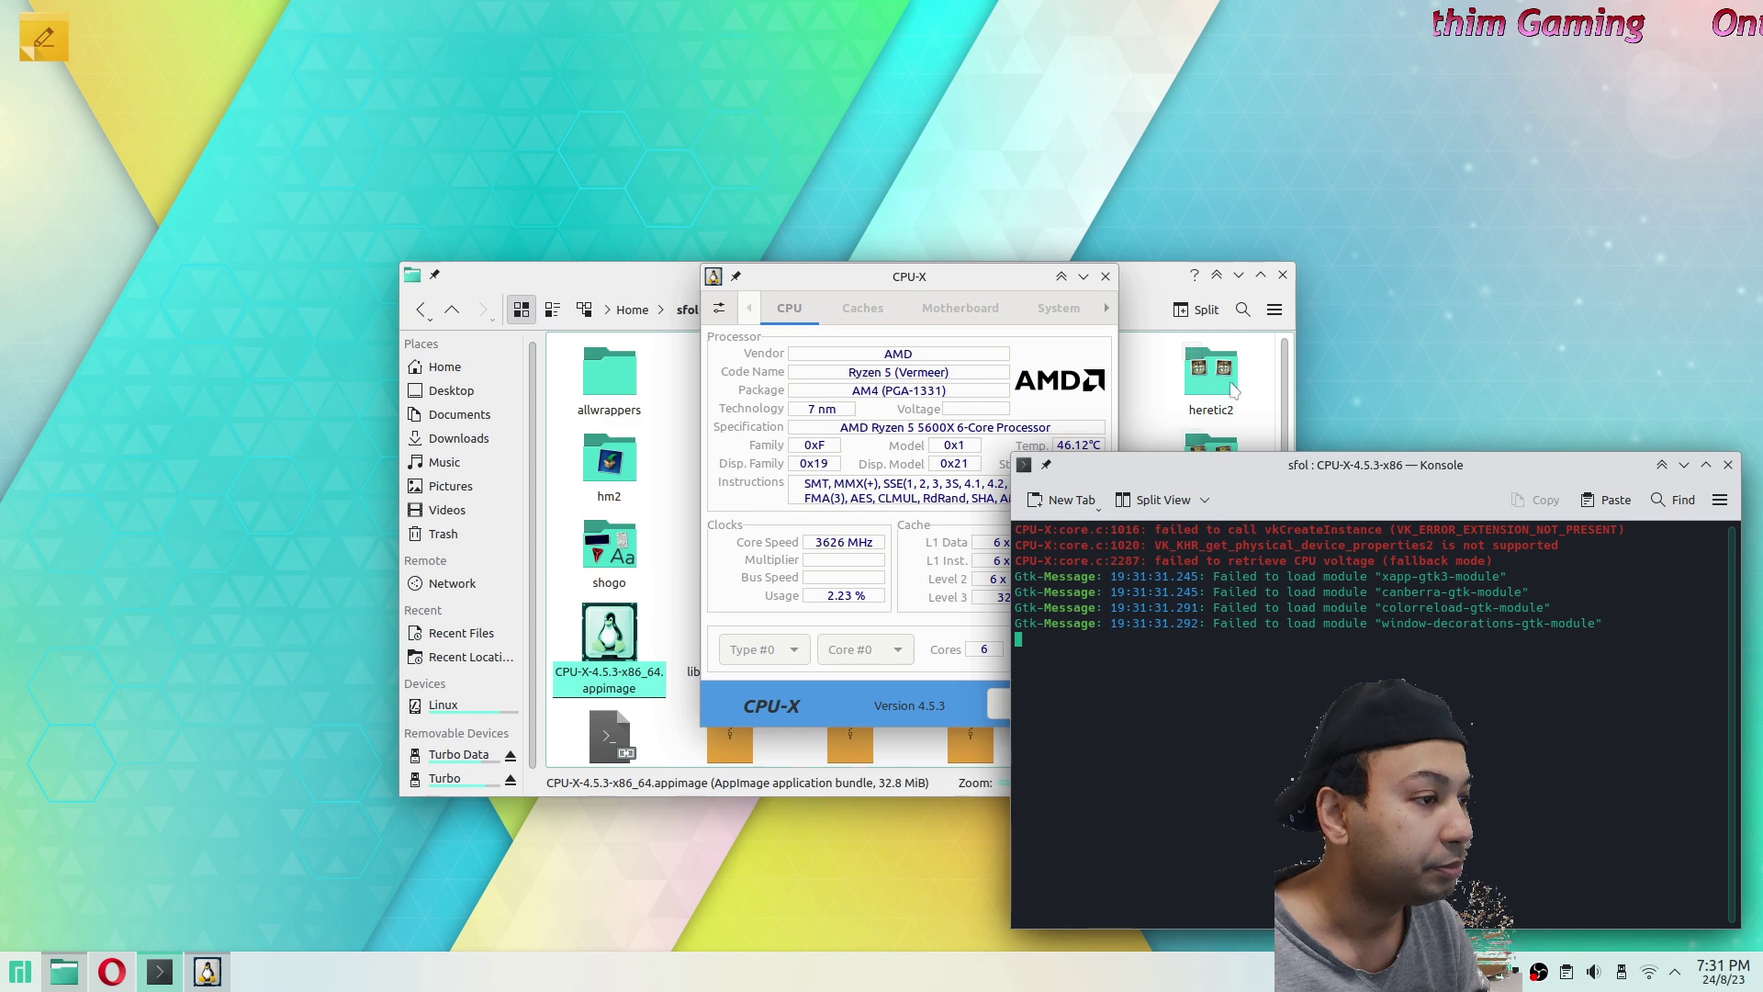
pyautogui.click(1283, 274)
pyautogui.moveTo(957, 280); pyautogui.dragTo(676, 256)
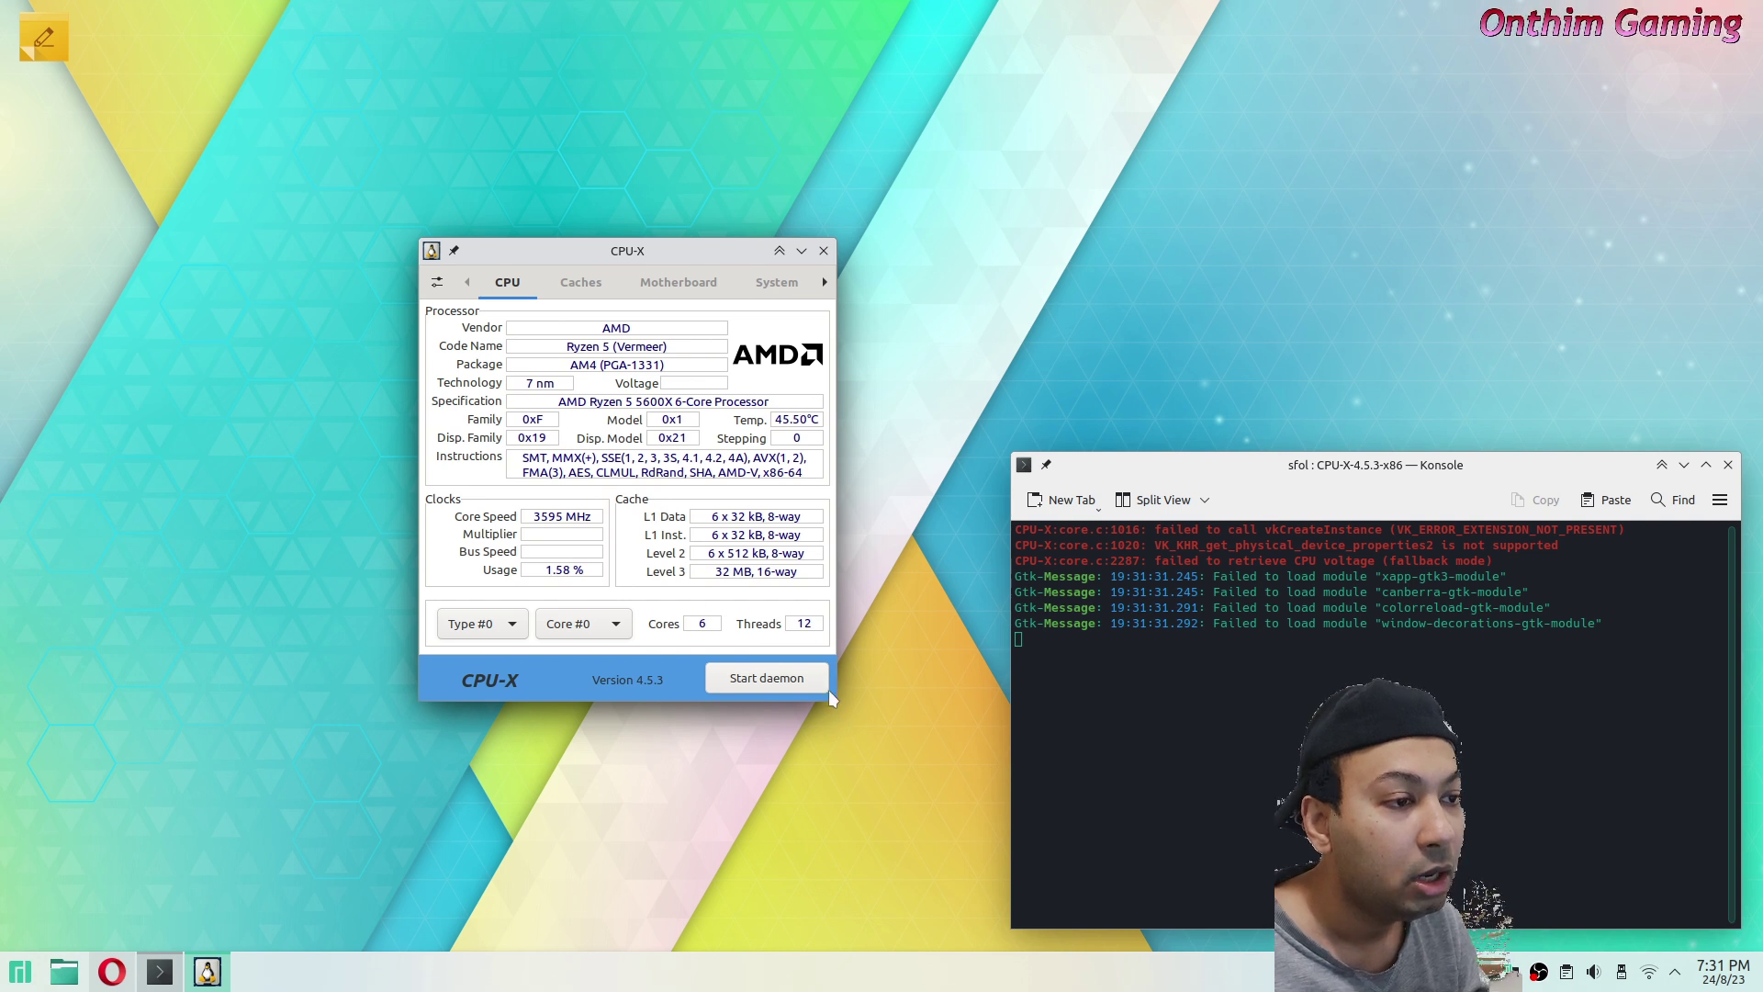
# Examine the processor's vendor, code name, instructions, model, level 3 cache, cores and threads in CPU-X.
pyautogui.doubleClick(604, 328)
pyautogui.moveTo(566, 346); pyautogui.dragTo(678, 343)
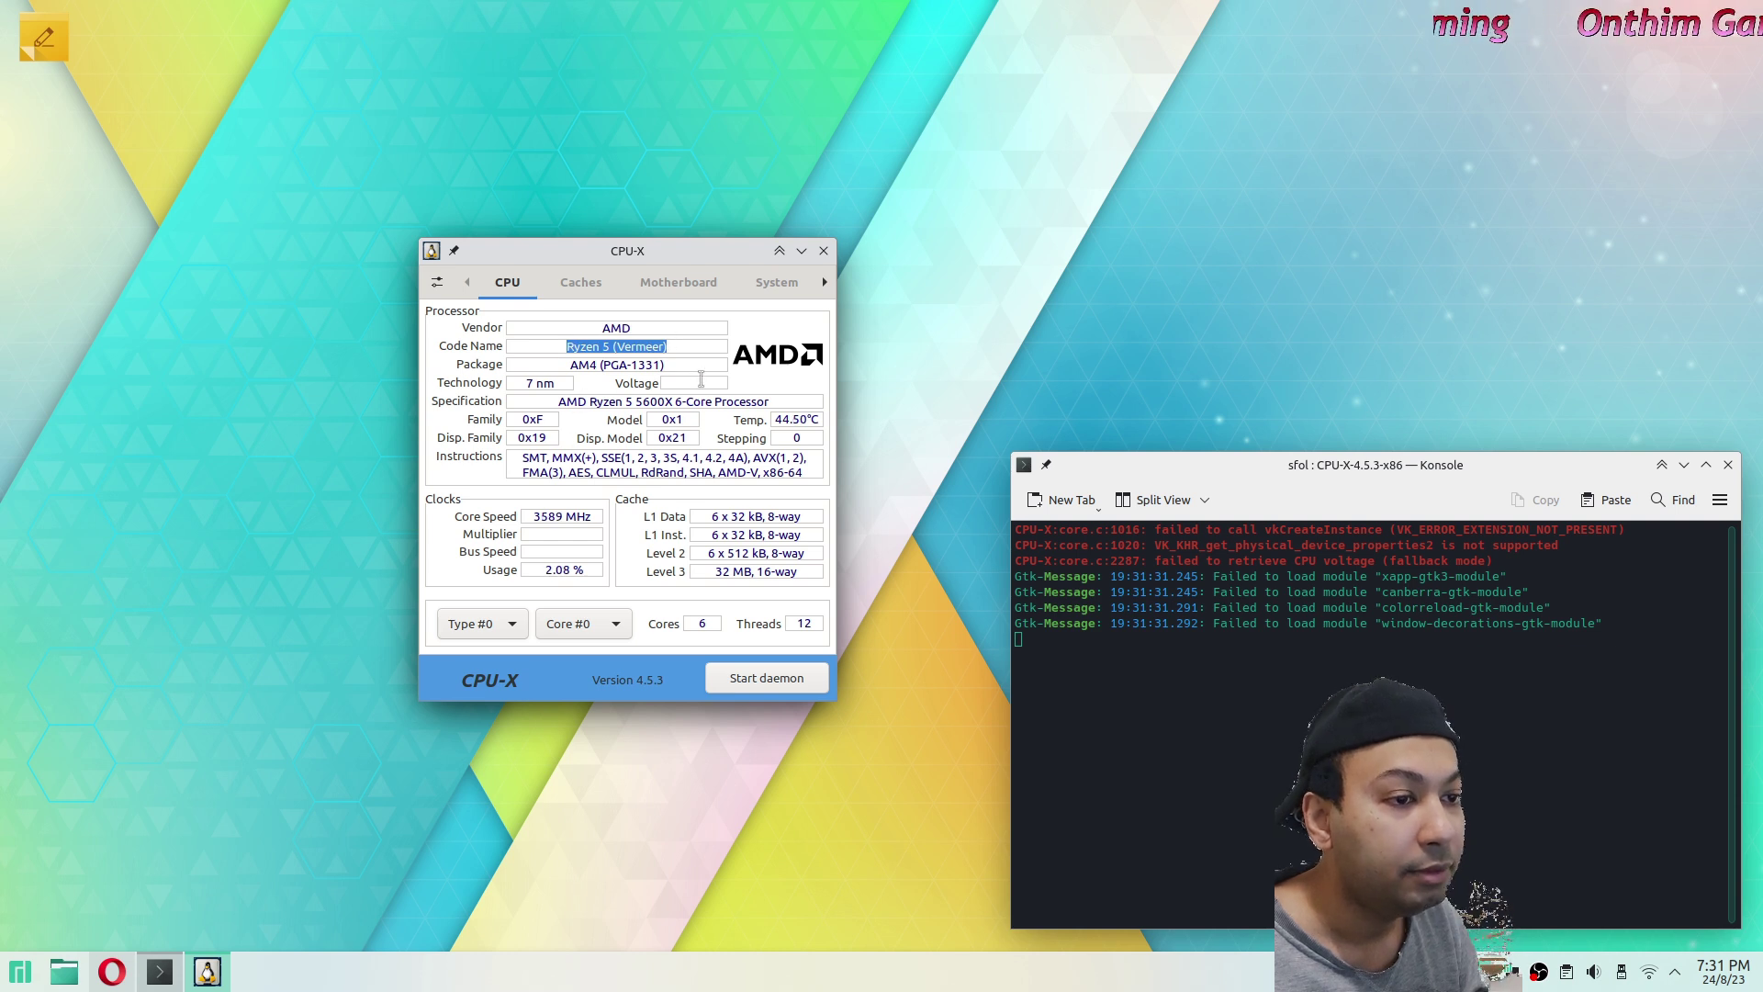
pyautogui.doubleClick(615, 328)
pyautogui.doubleClick(593, 345)
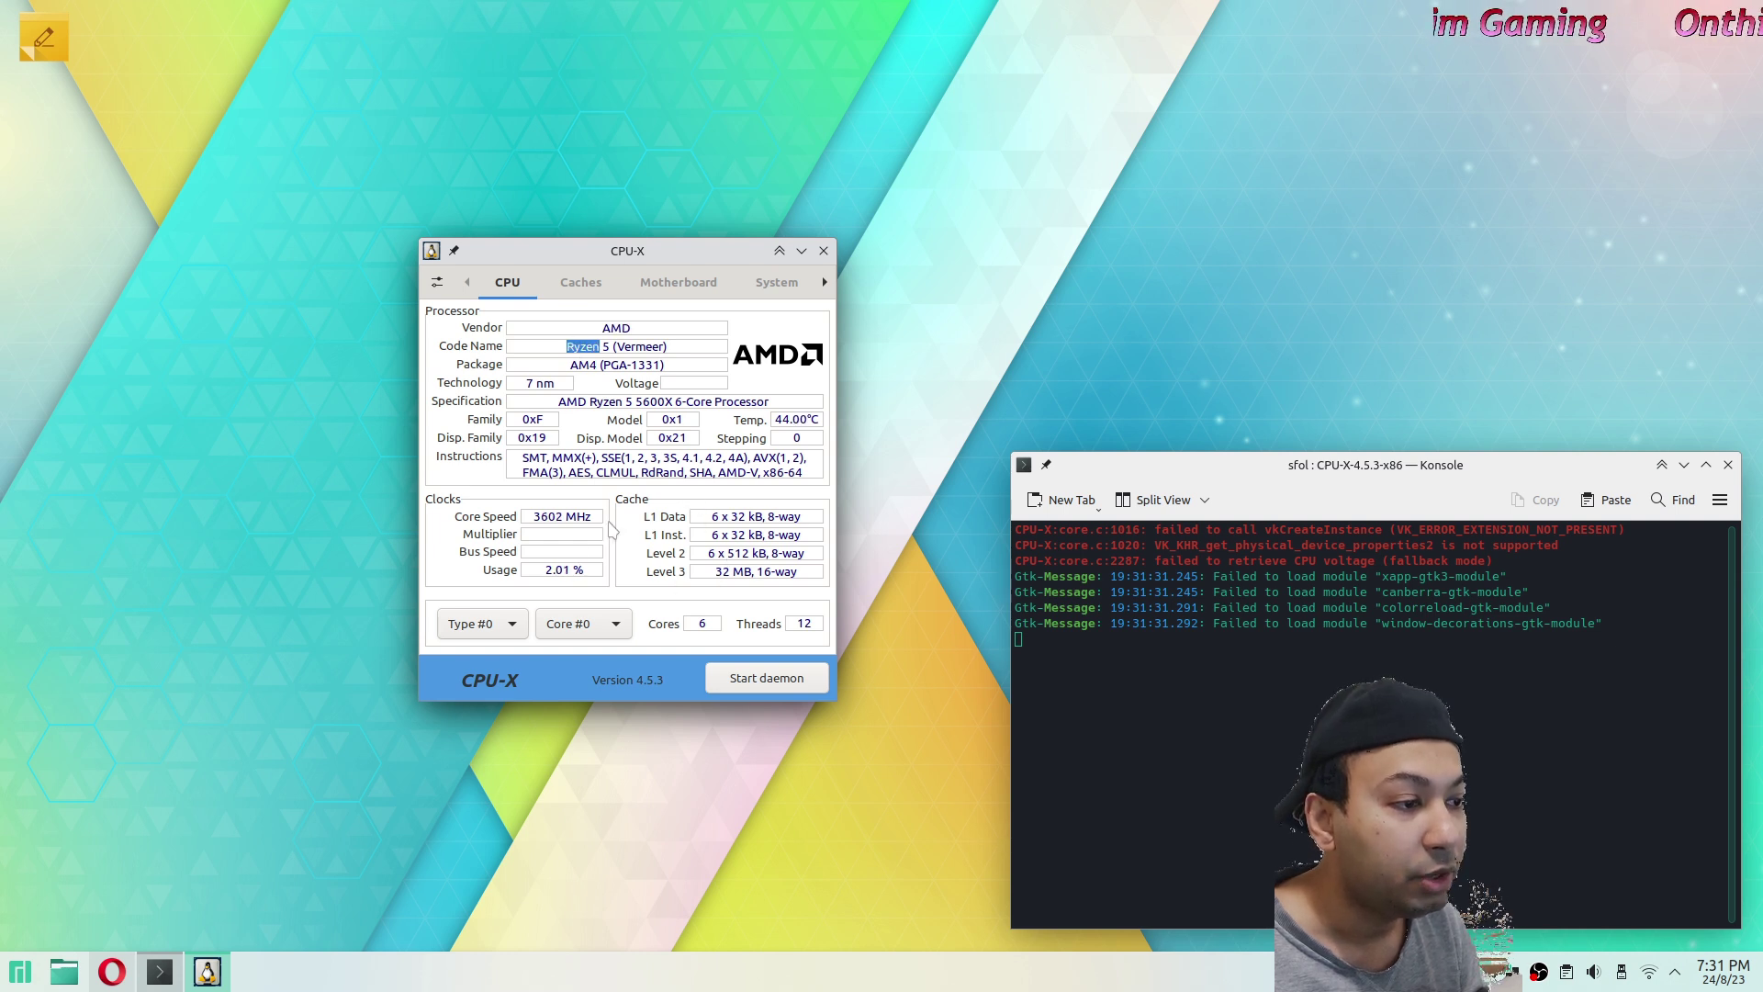
pyautogui.tripleClick(804, 472)
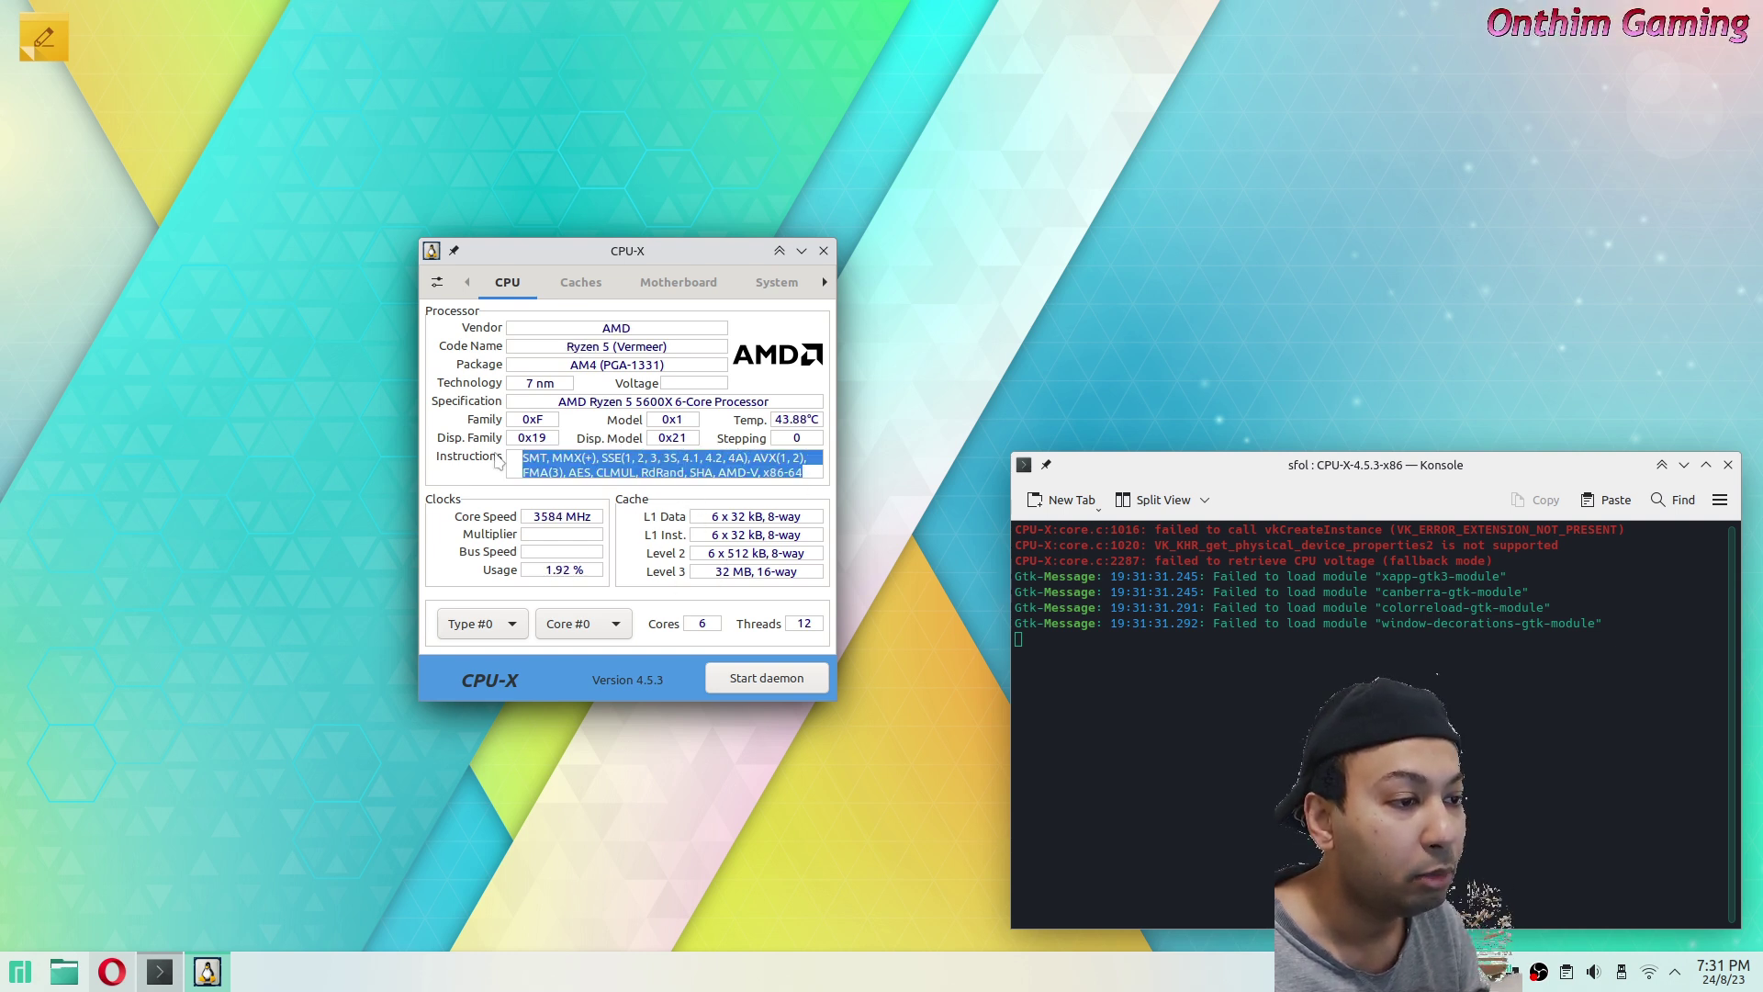
pyautogui.moveTo(690, 419); pyautogui.dragTo(661, 418)
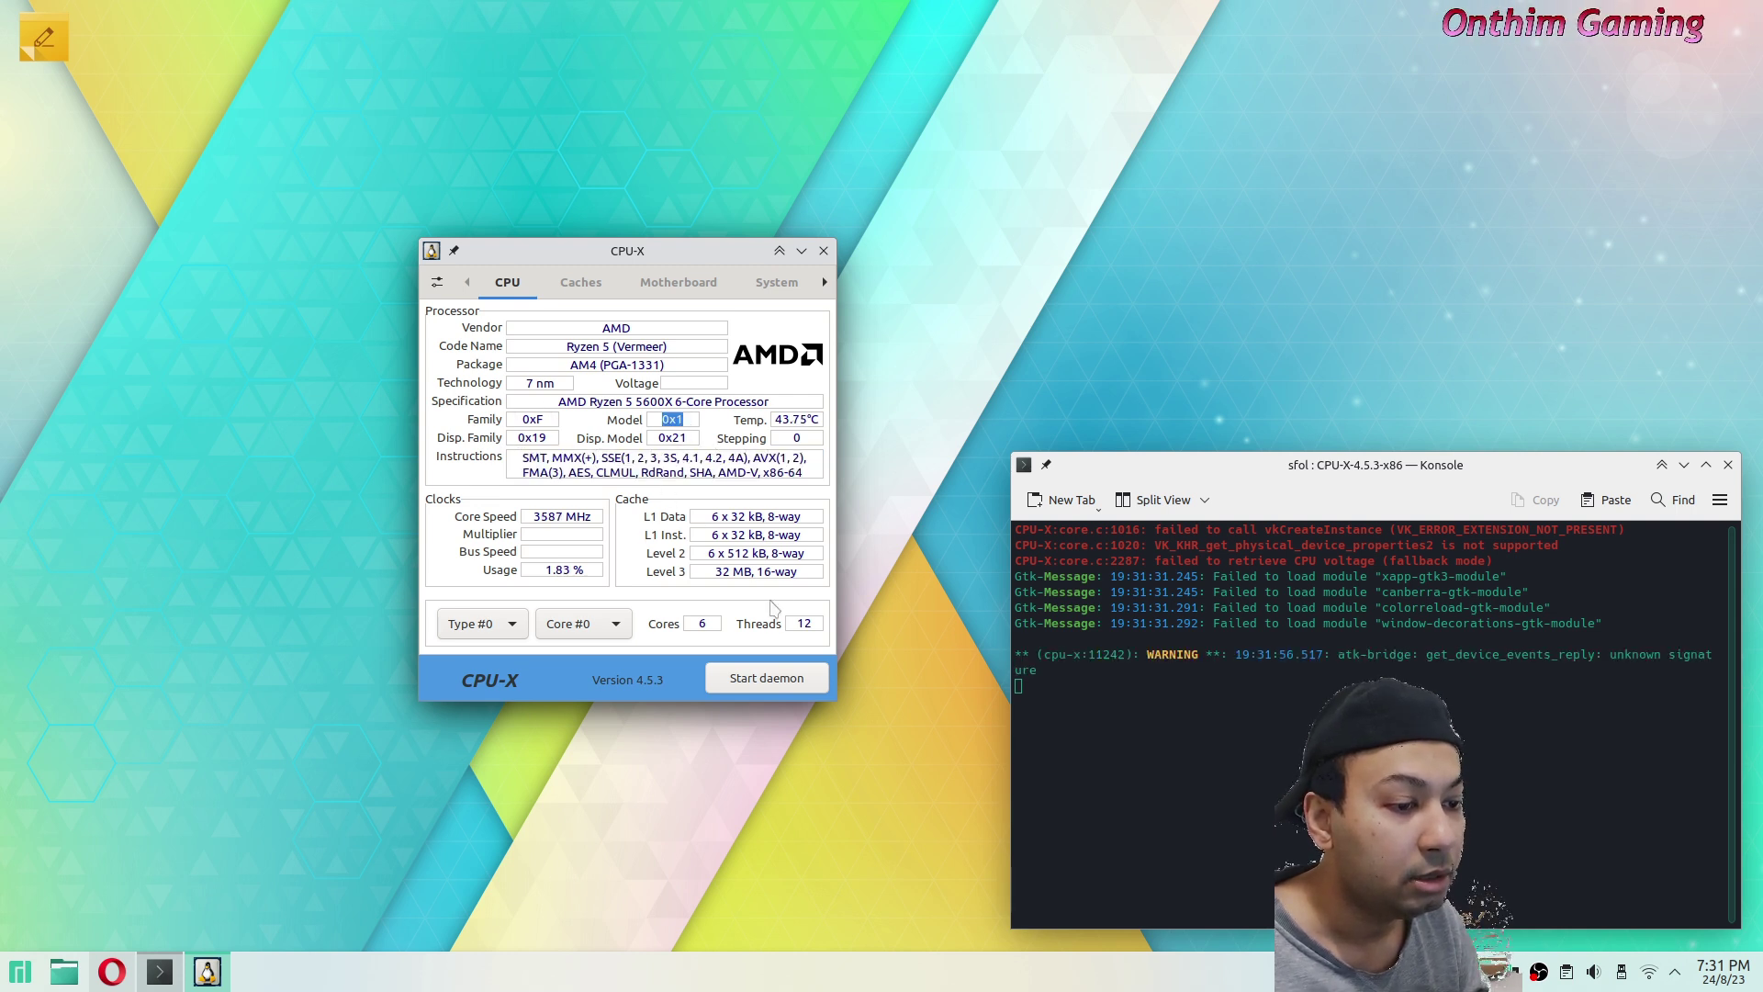
pyautogui.moveTo(801, 571); pyautogui.dragTo(731, 571)
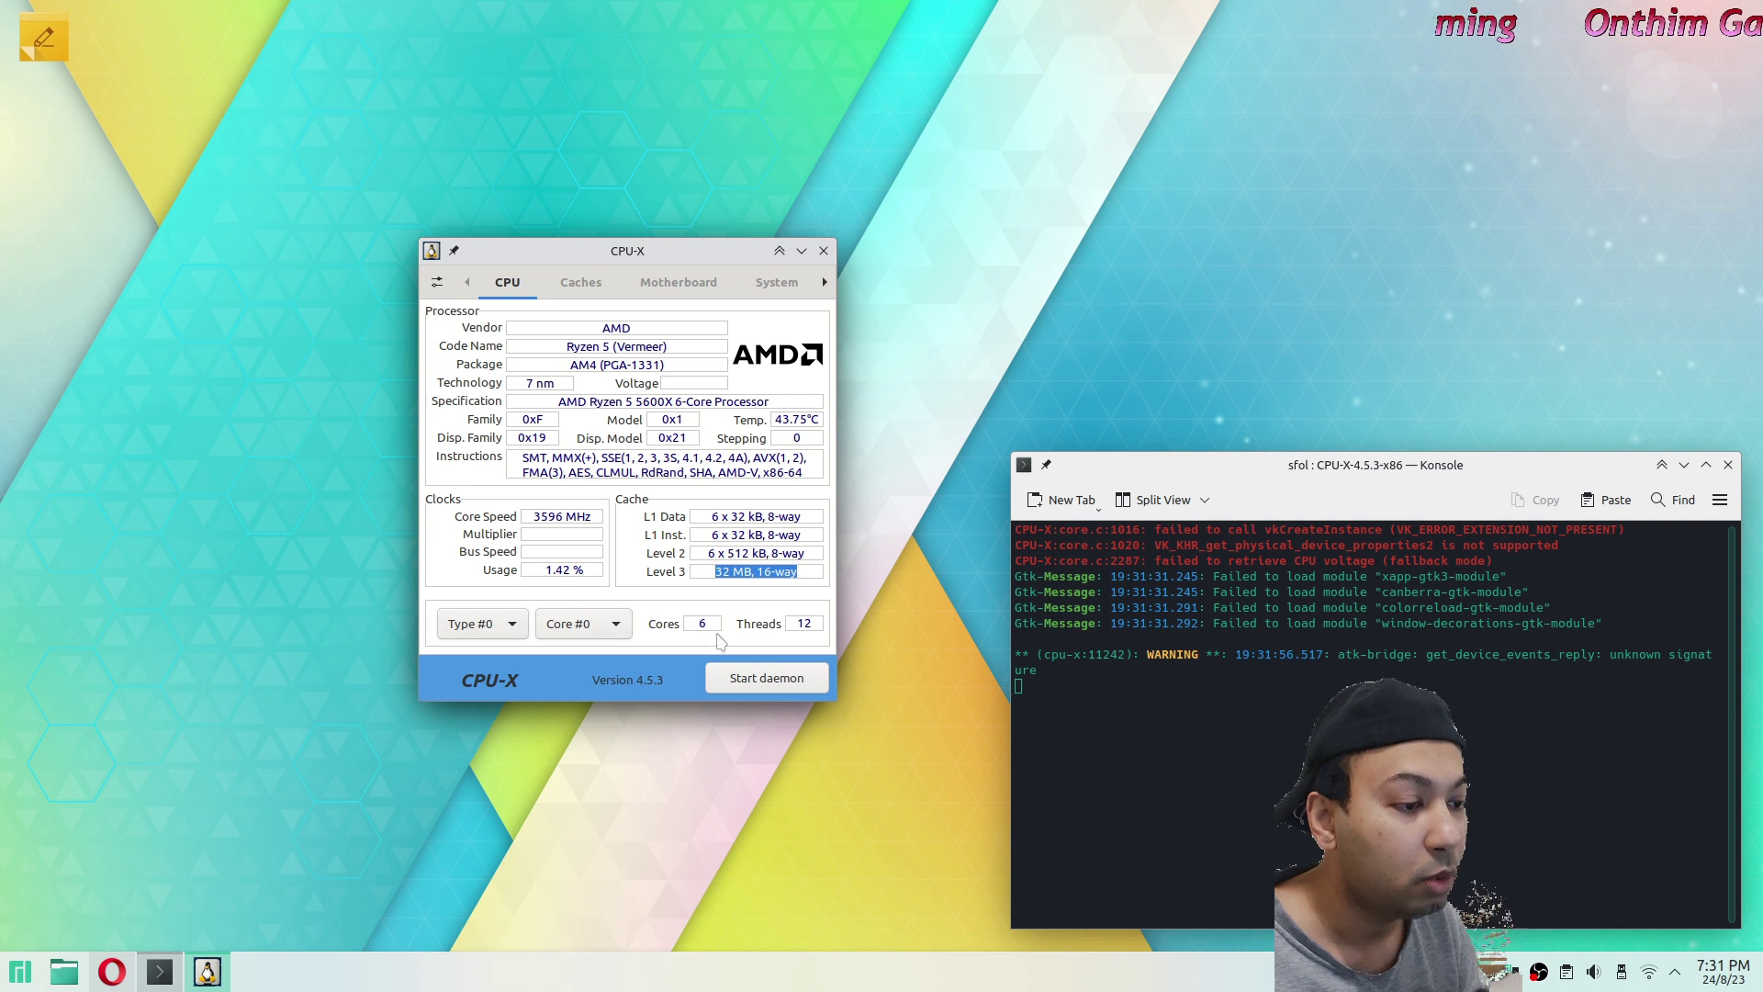
pyautogui.moveTo(810, 623); pyautogui.dragTo(695, 625)
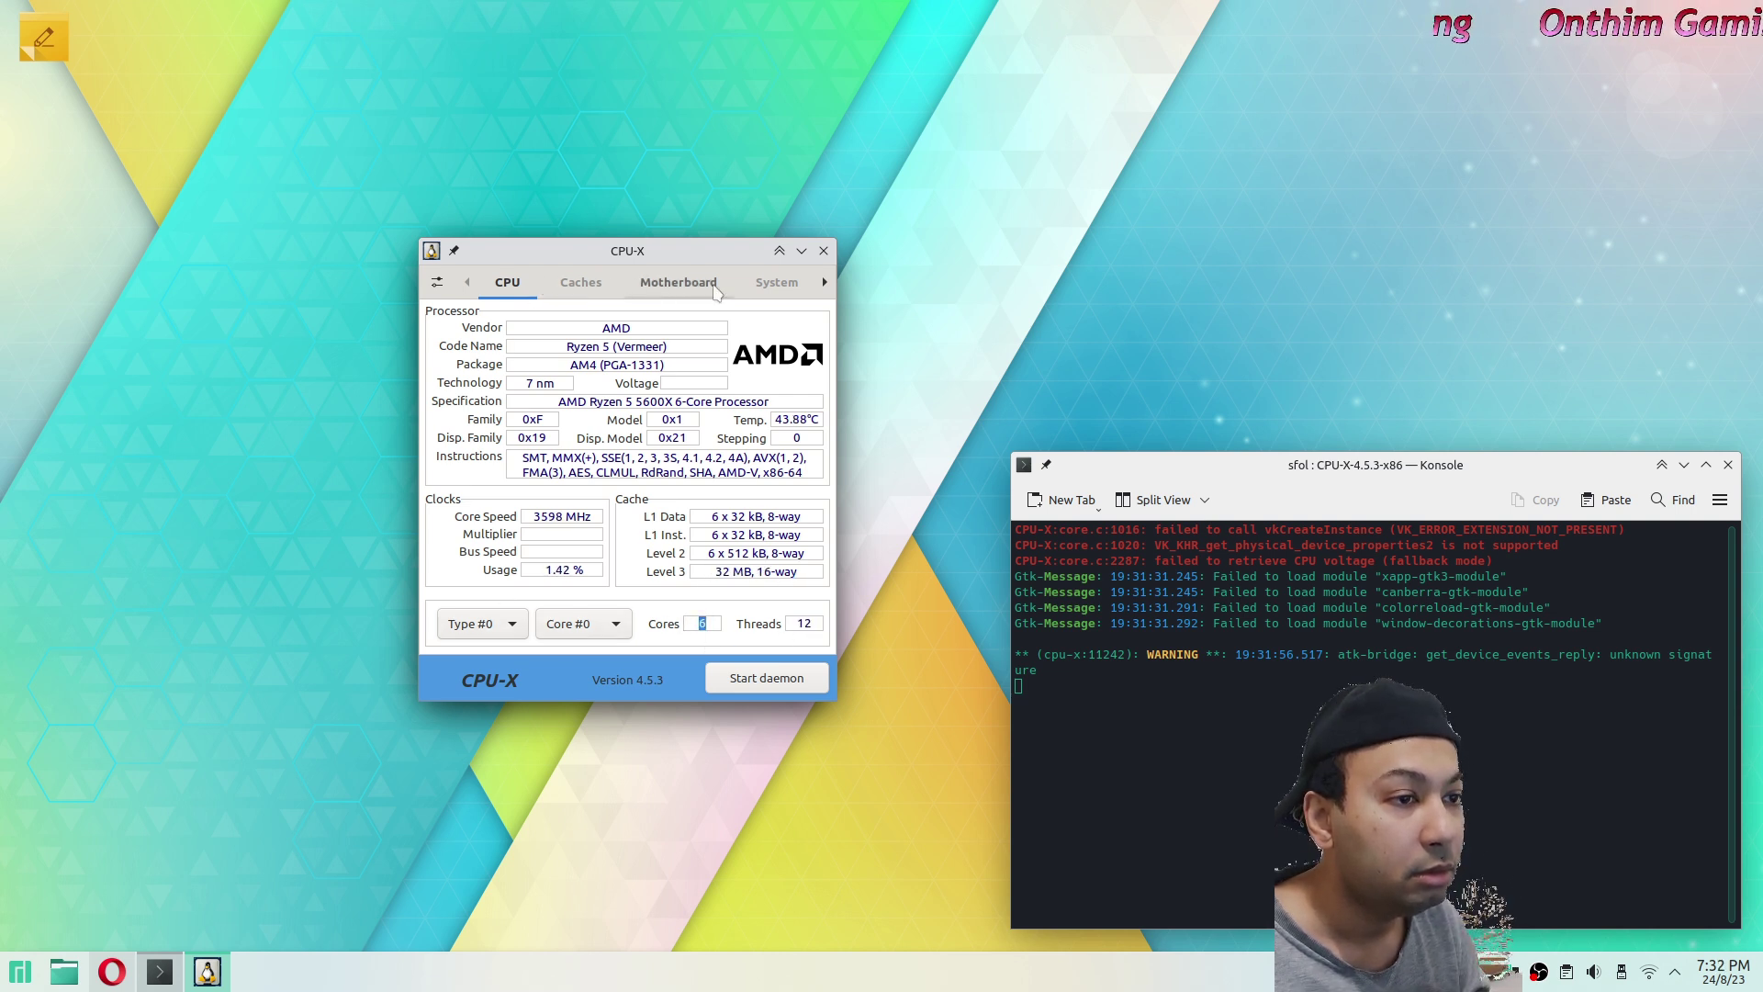
# Examine the motherboard's manufacturer and its BIOS version and date in CPU-X, followed by the operating system and memory details.
pyautogui.click(652, 290)
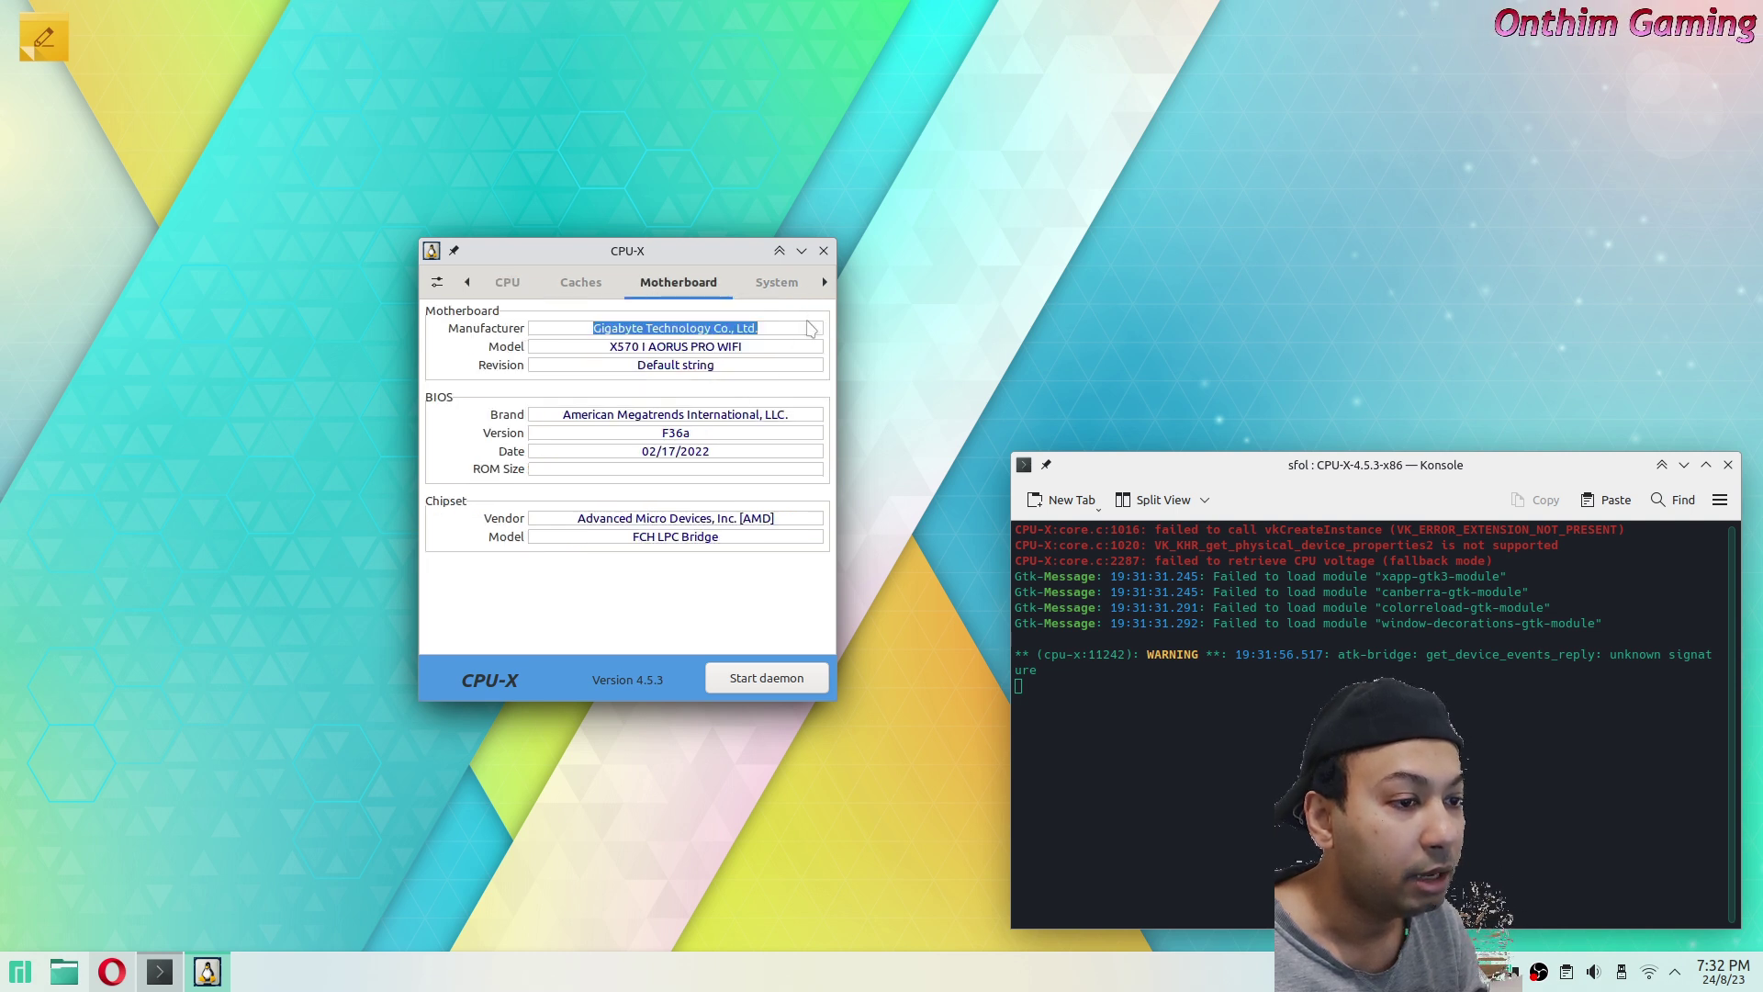
pyautogui.click(597, 433)
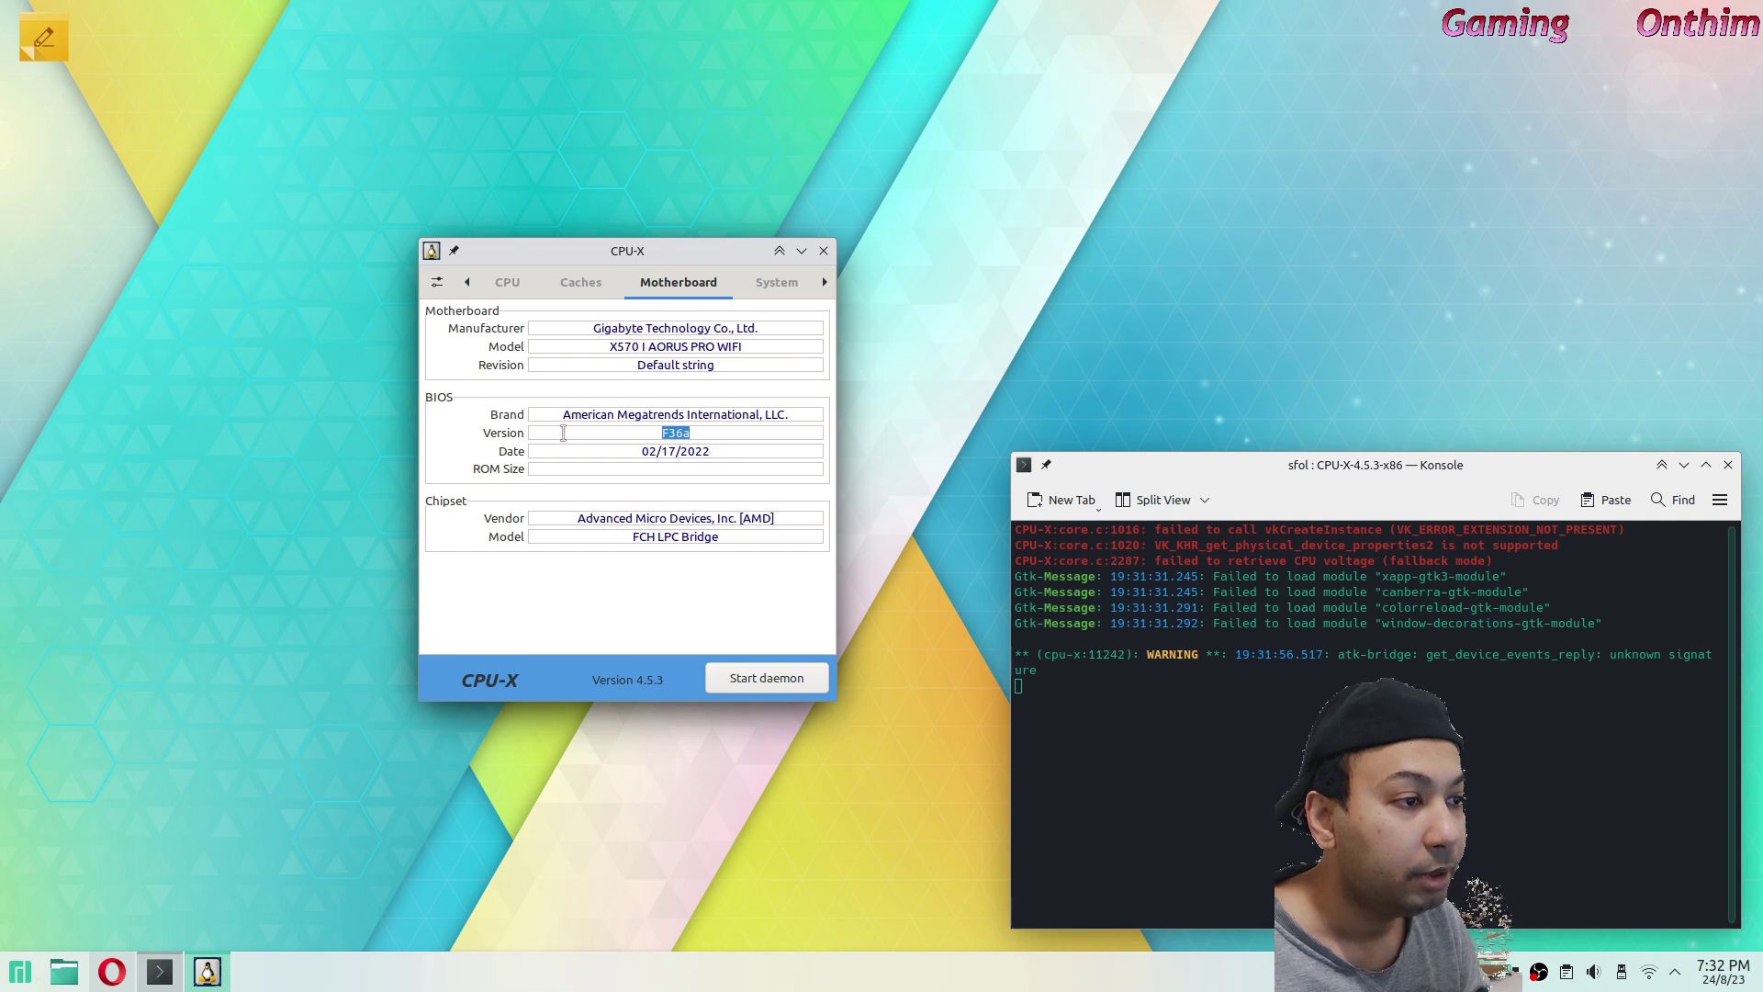
pyautogui.click(600, 449)
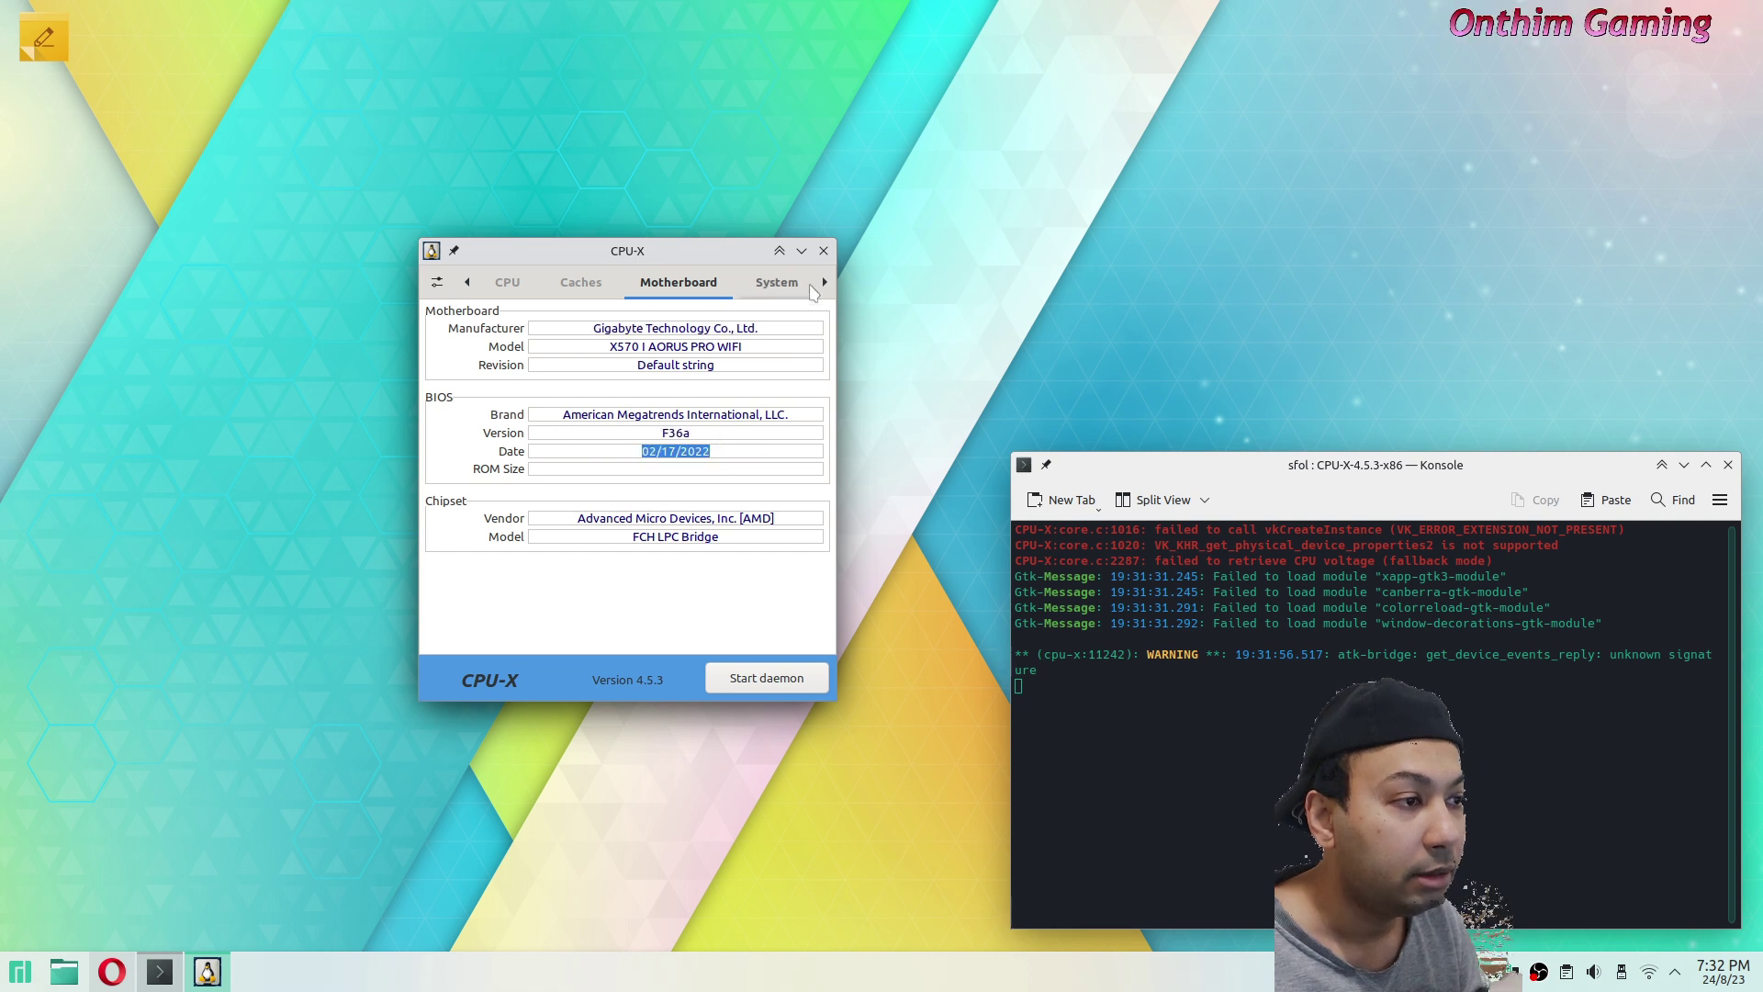
pyautogui.click(776, 285)
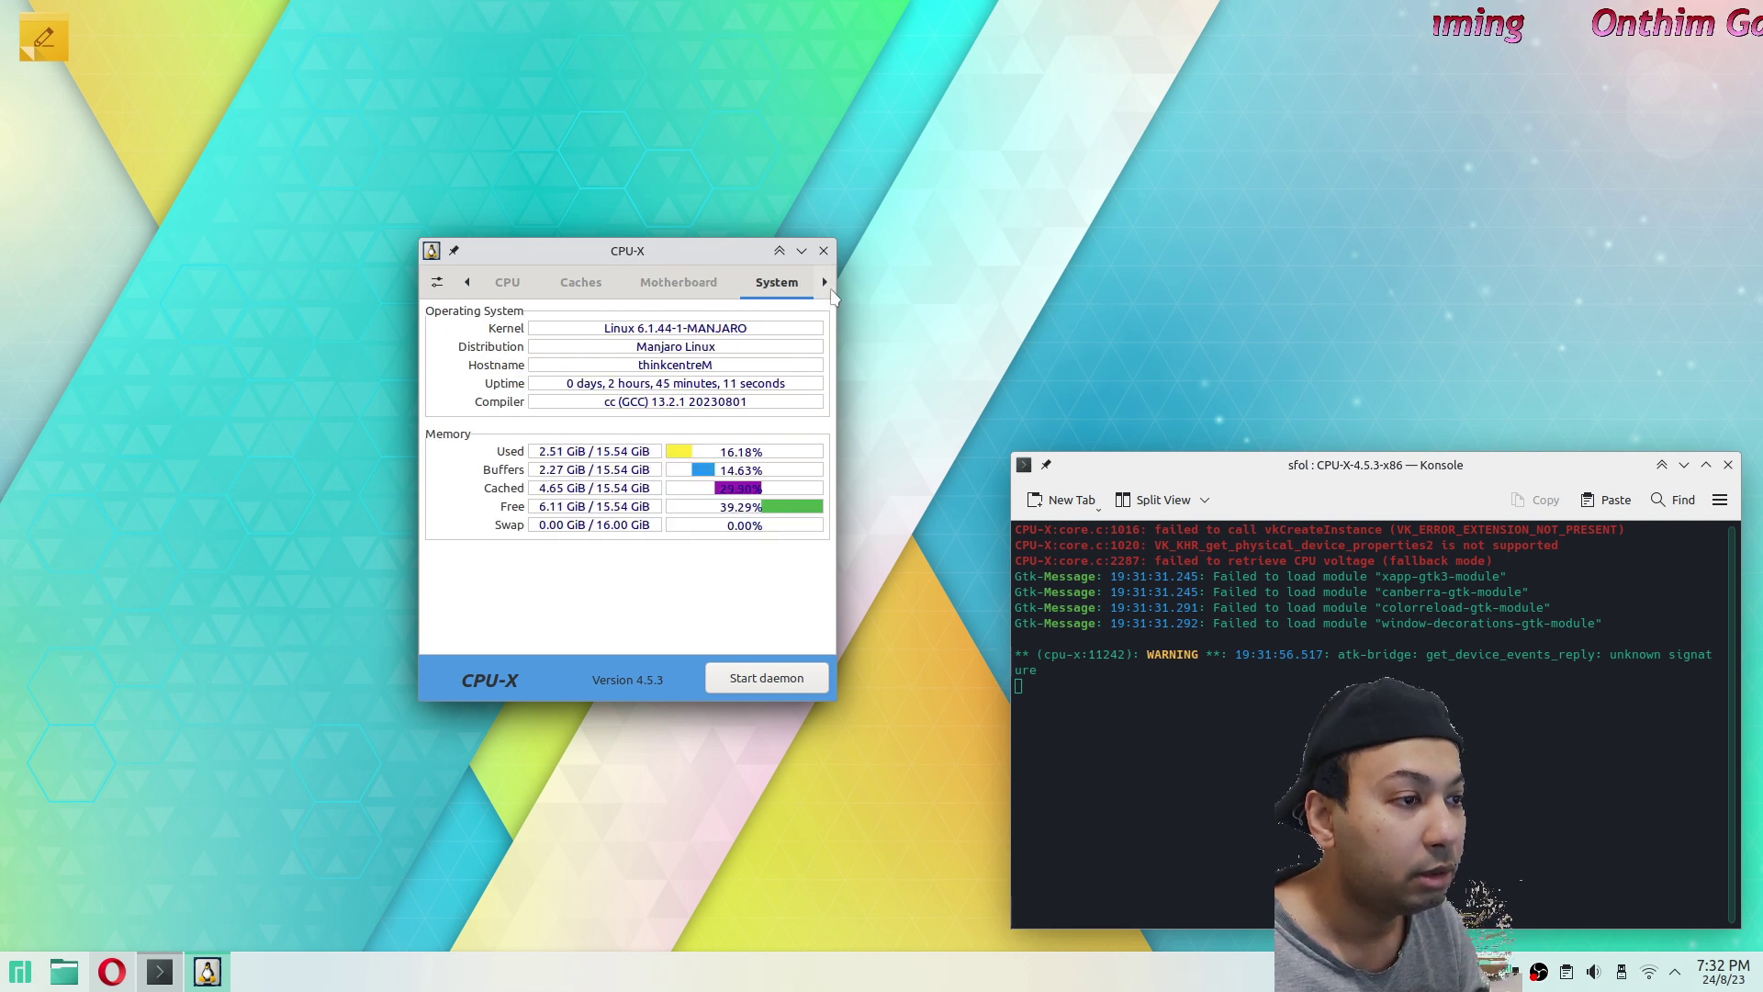
# Examine the graphics card's vendor, driver and model name in CPU-X.
pyautogui.click(825, 285)
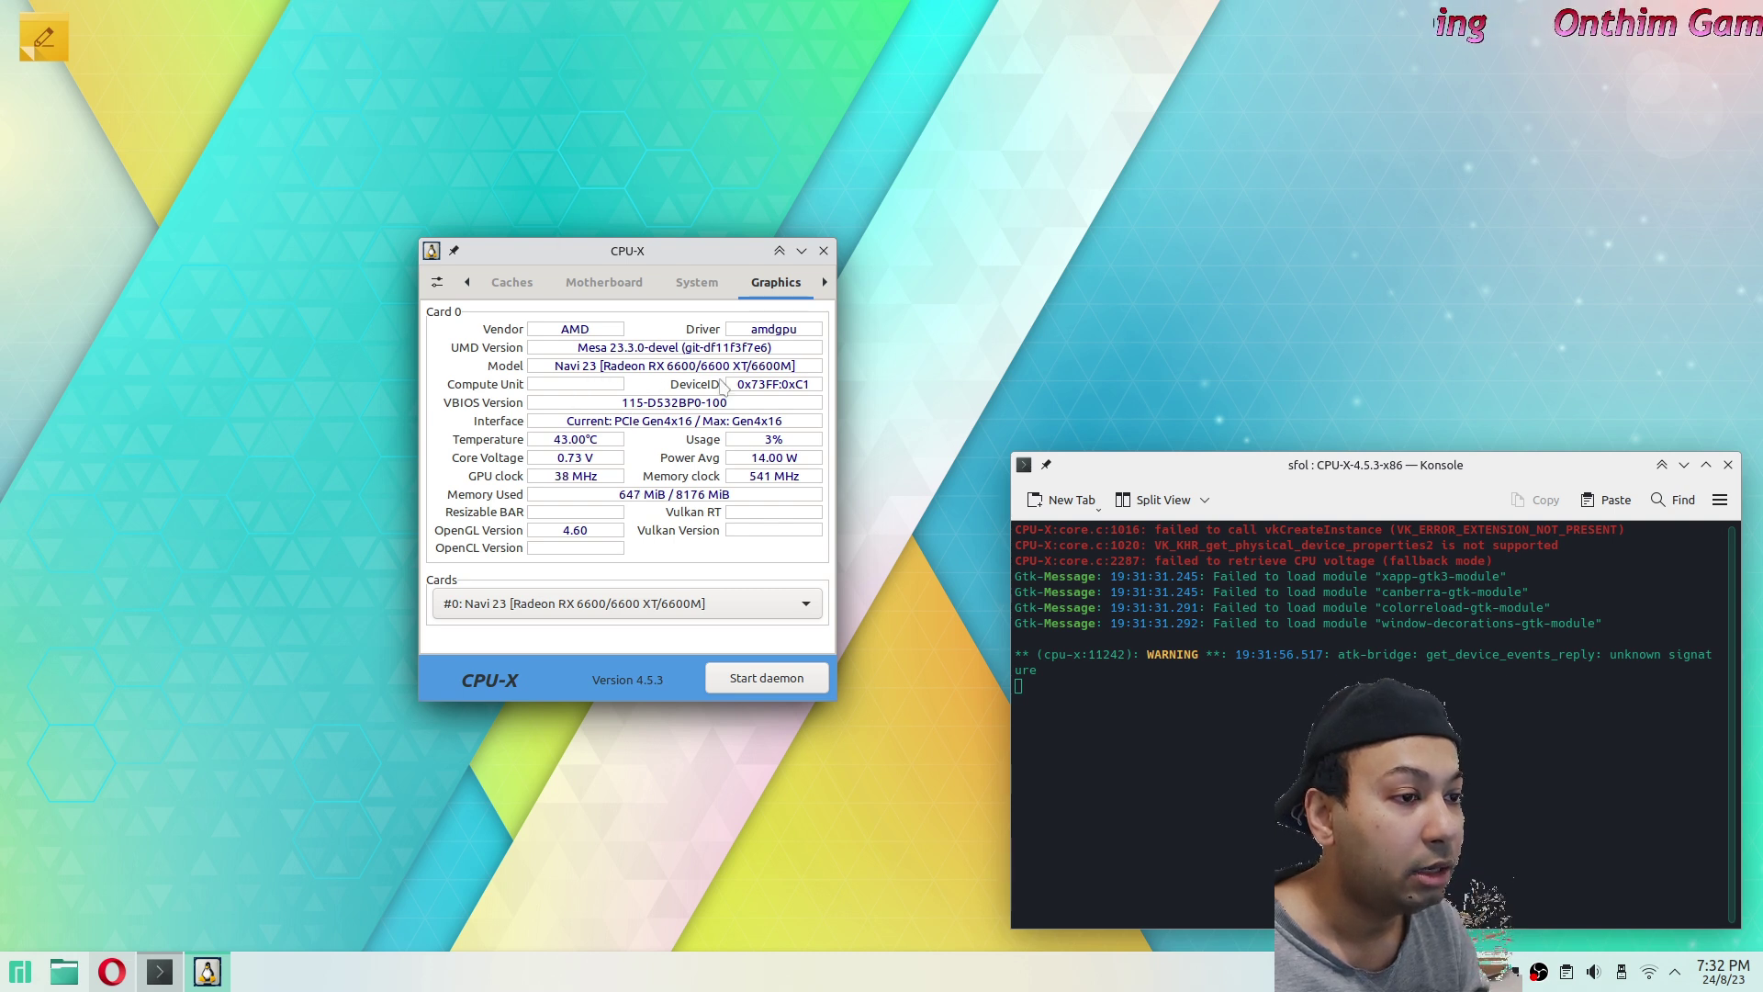
pyautogui.doubleClick(570, 329)
pyautogui.click(591, 328)
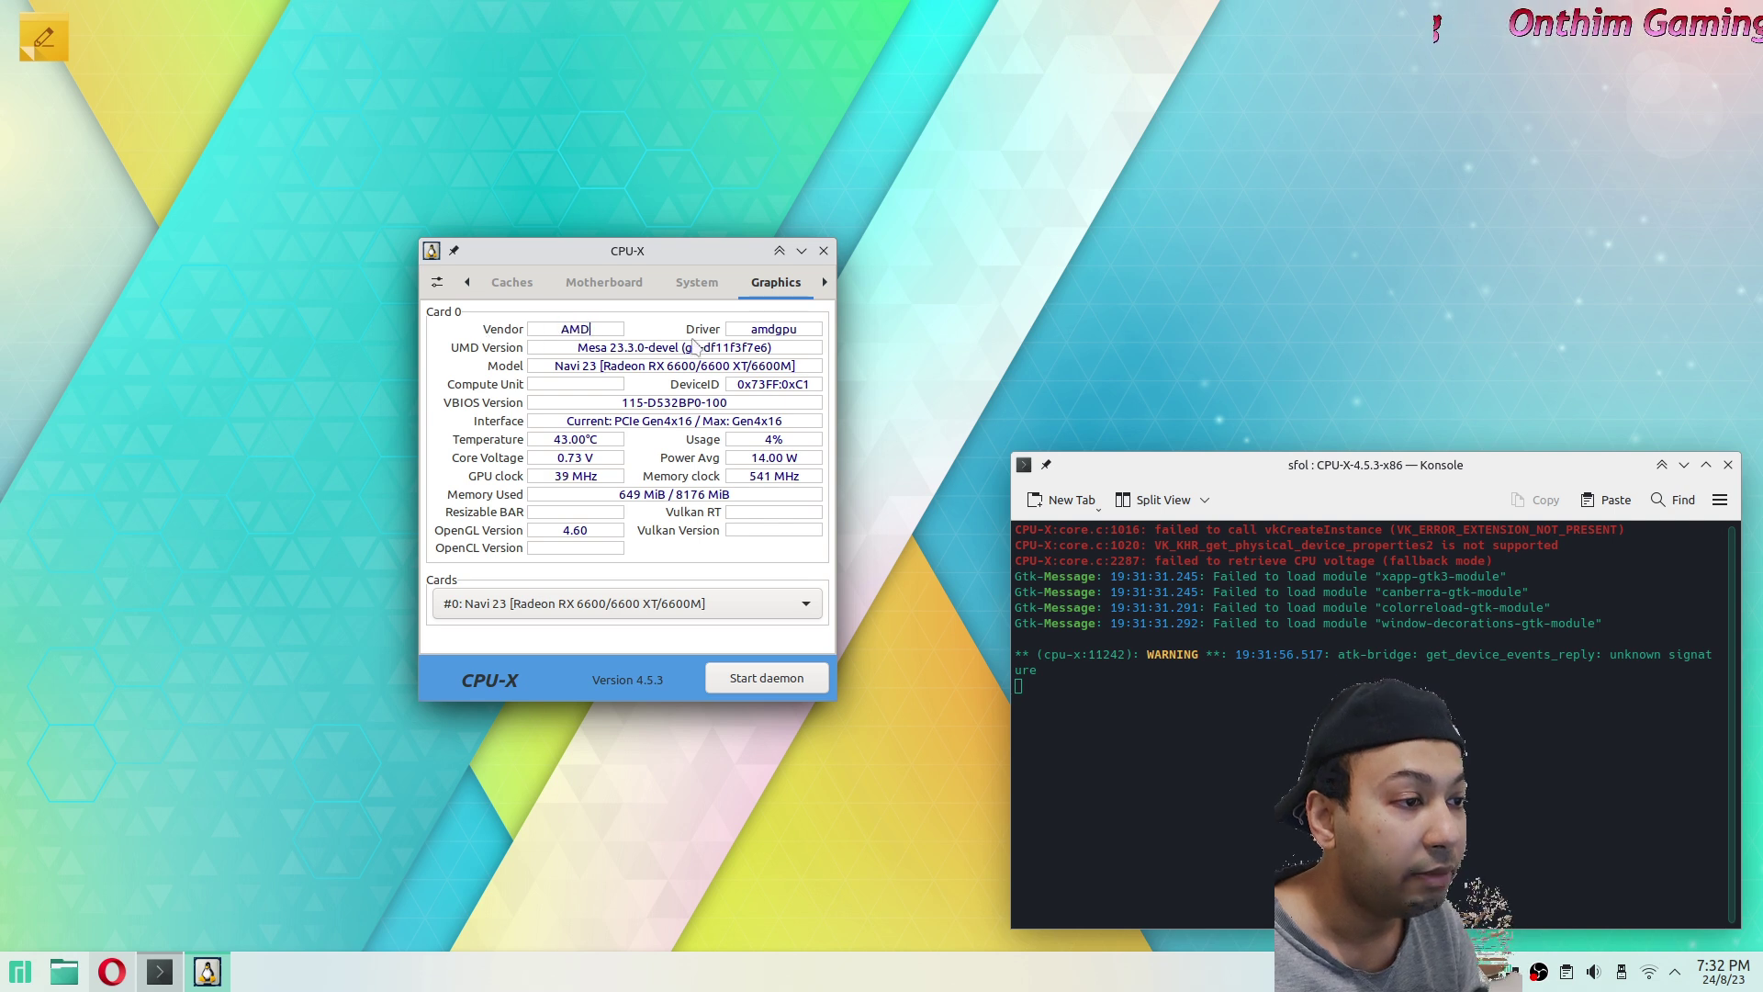
pyautogui.doubleClick(773, 328)
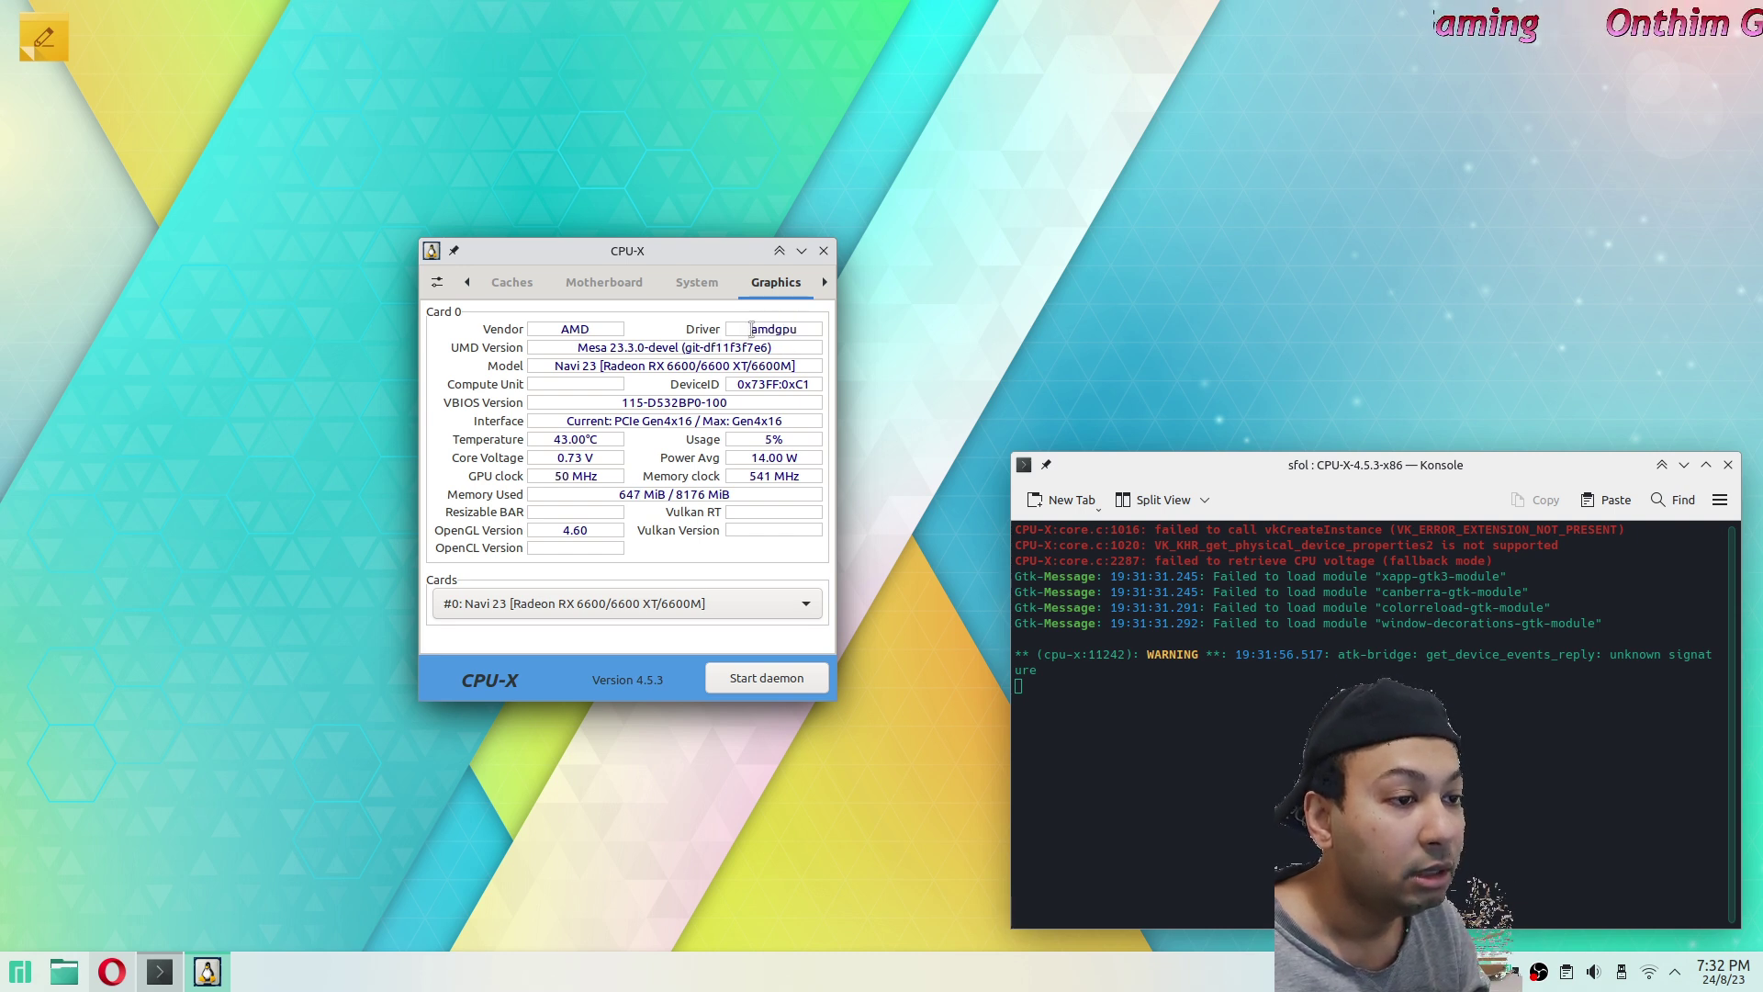
pyautogui.moveTo(552, 366); pyautogui.dragTo(595, 364)
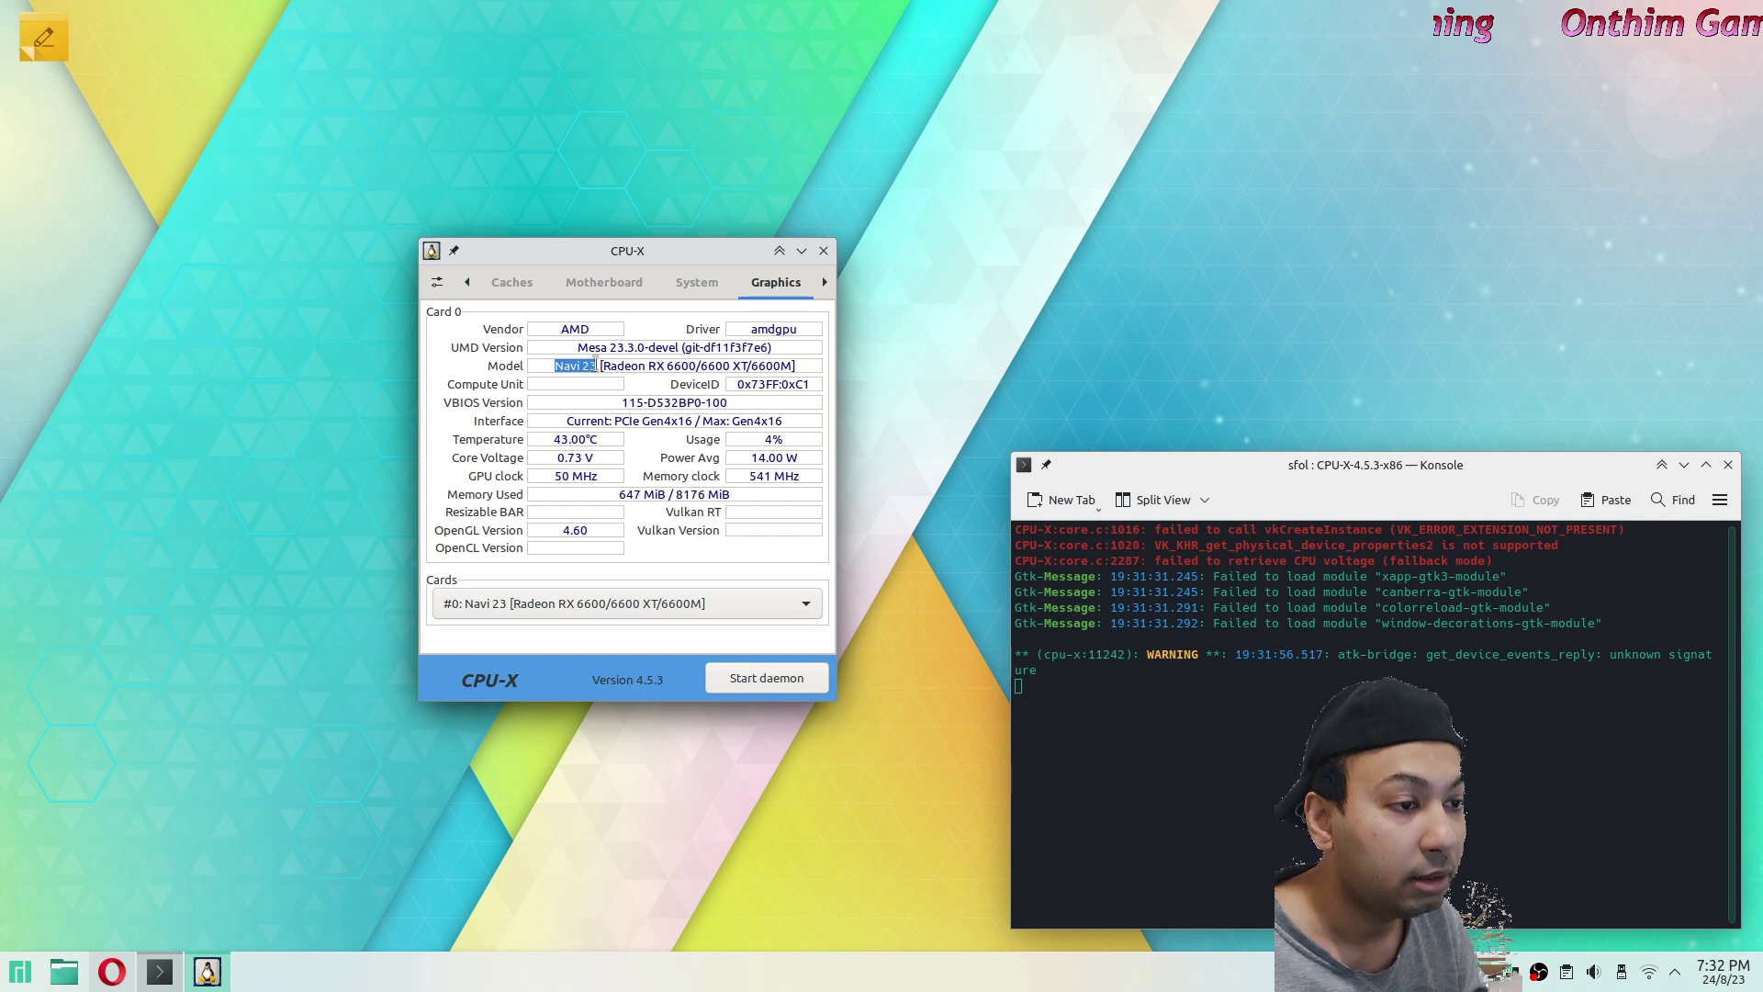
pyautogui.click(600, 365)
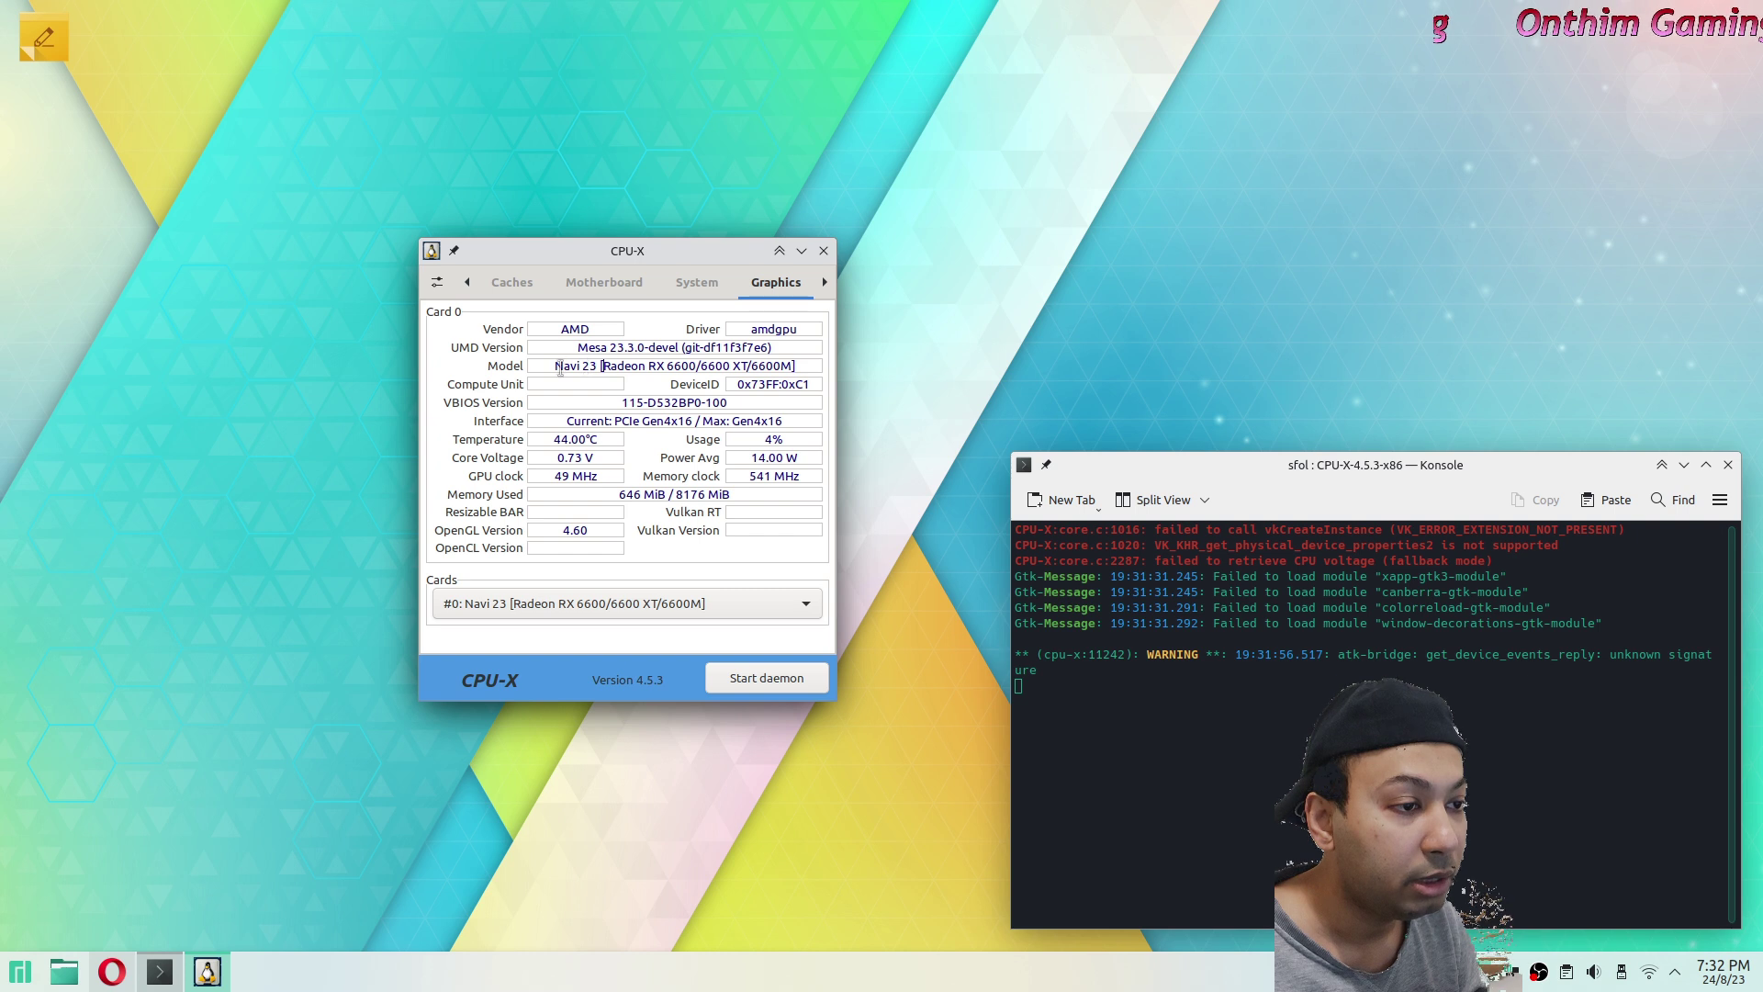
pyautogui.moveTo(551, 366); pyautogui.dragTo(792, 364)
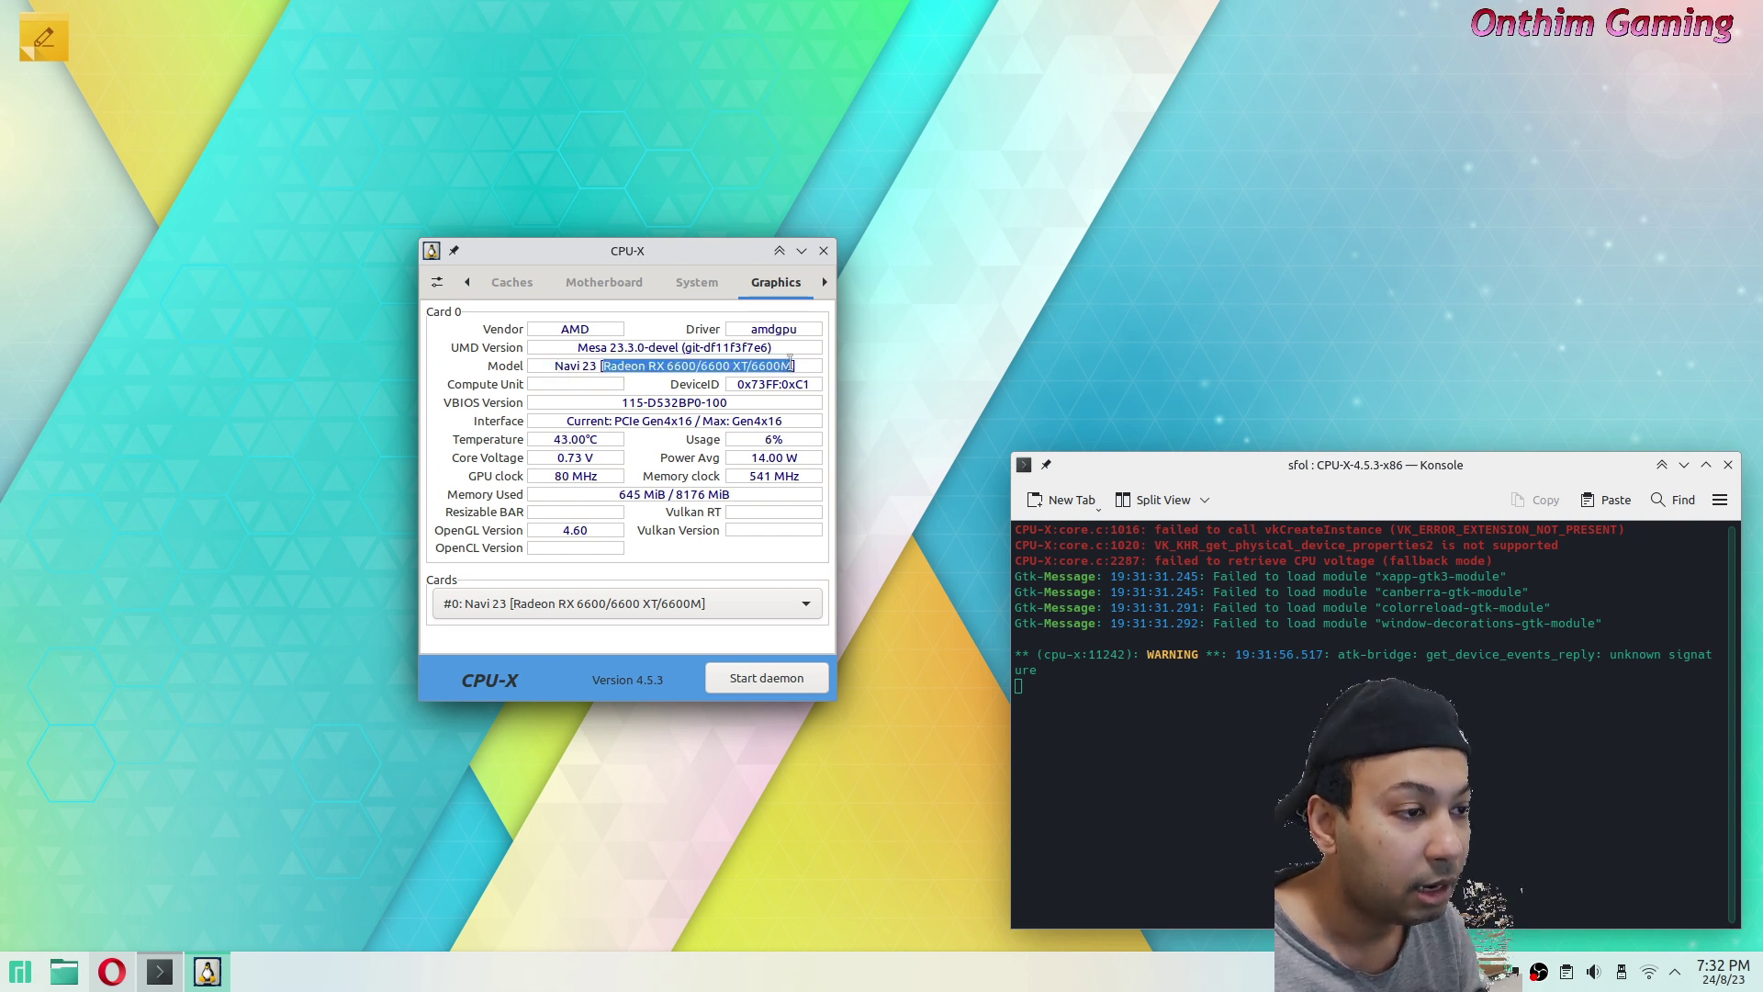
pyautogui.click(735, 365)
pyautogui.moveTo(606, 365); pyautogui.dragTo(791, 365)
pyautogui.click(714, 365)
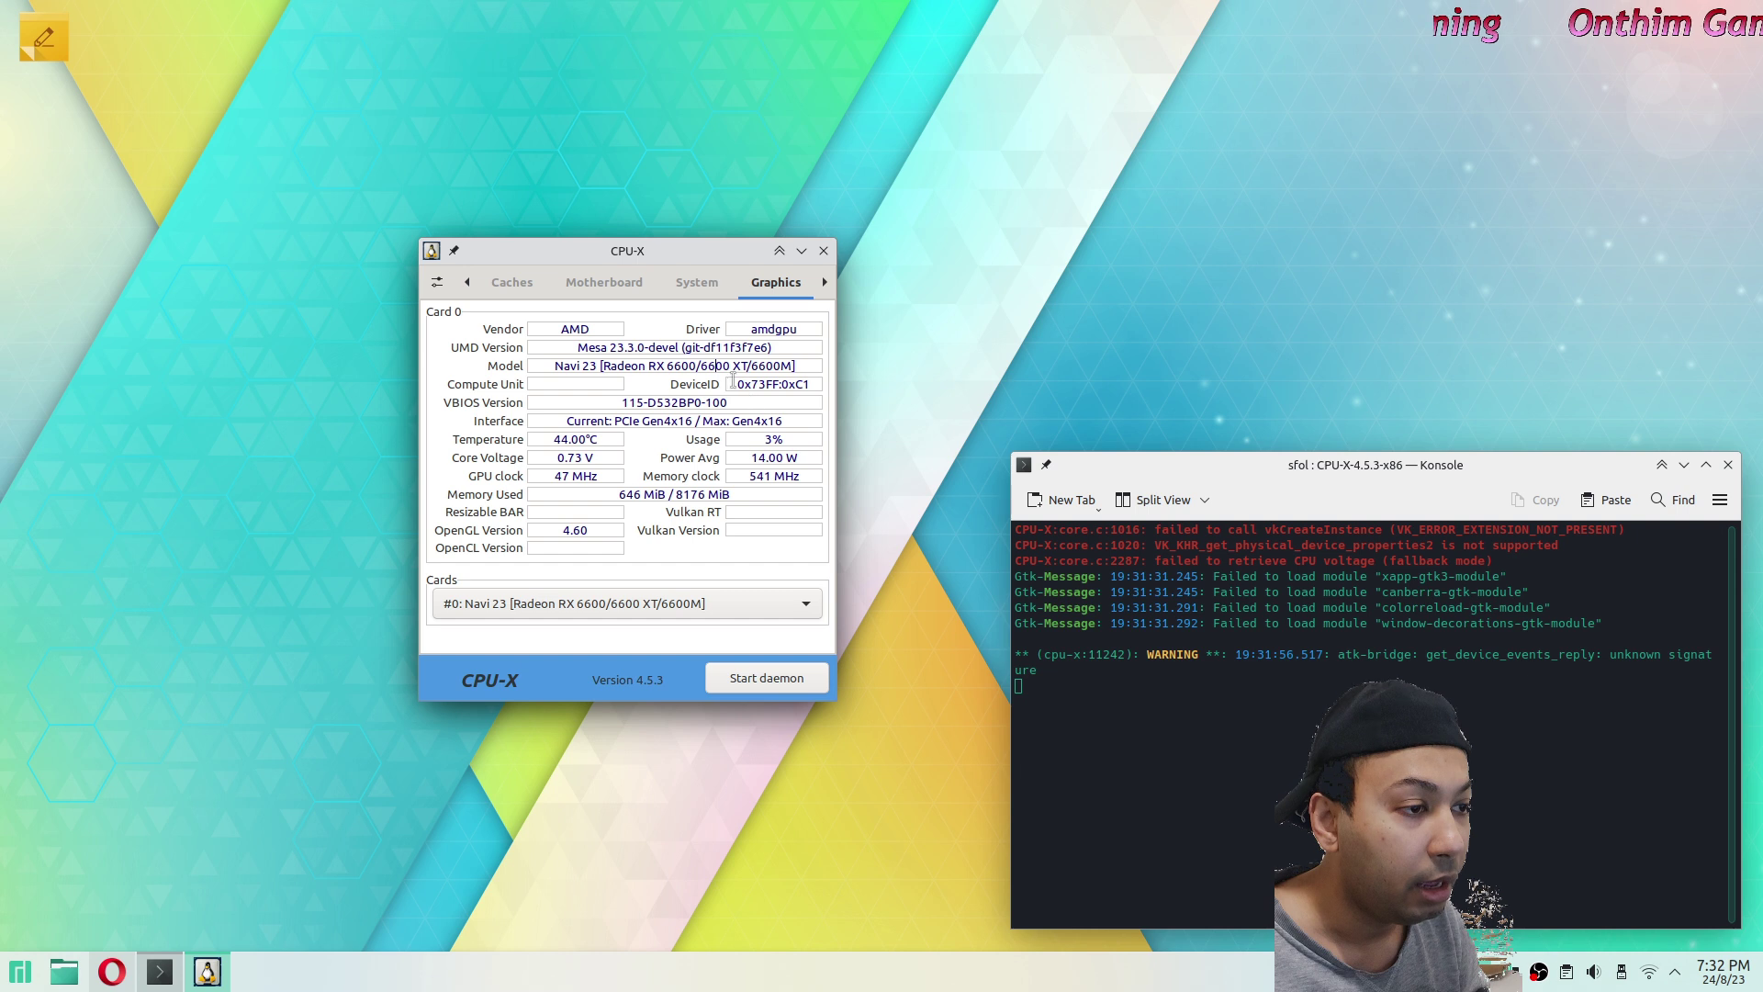
pyautogui.moveTo(703, 365); pyautogui.dragTo(726, 365)
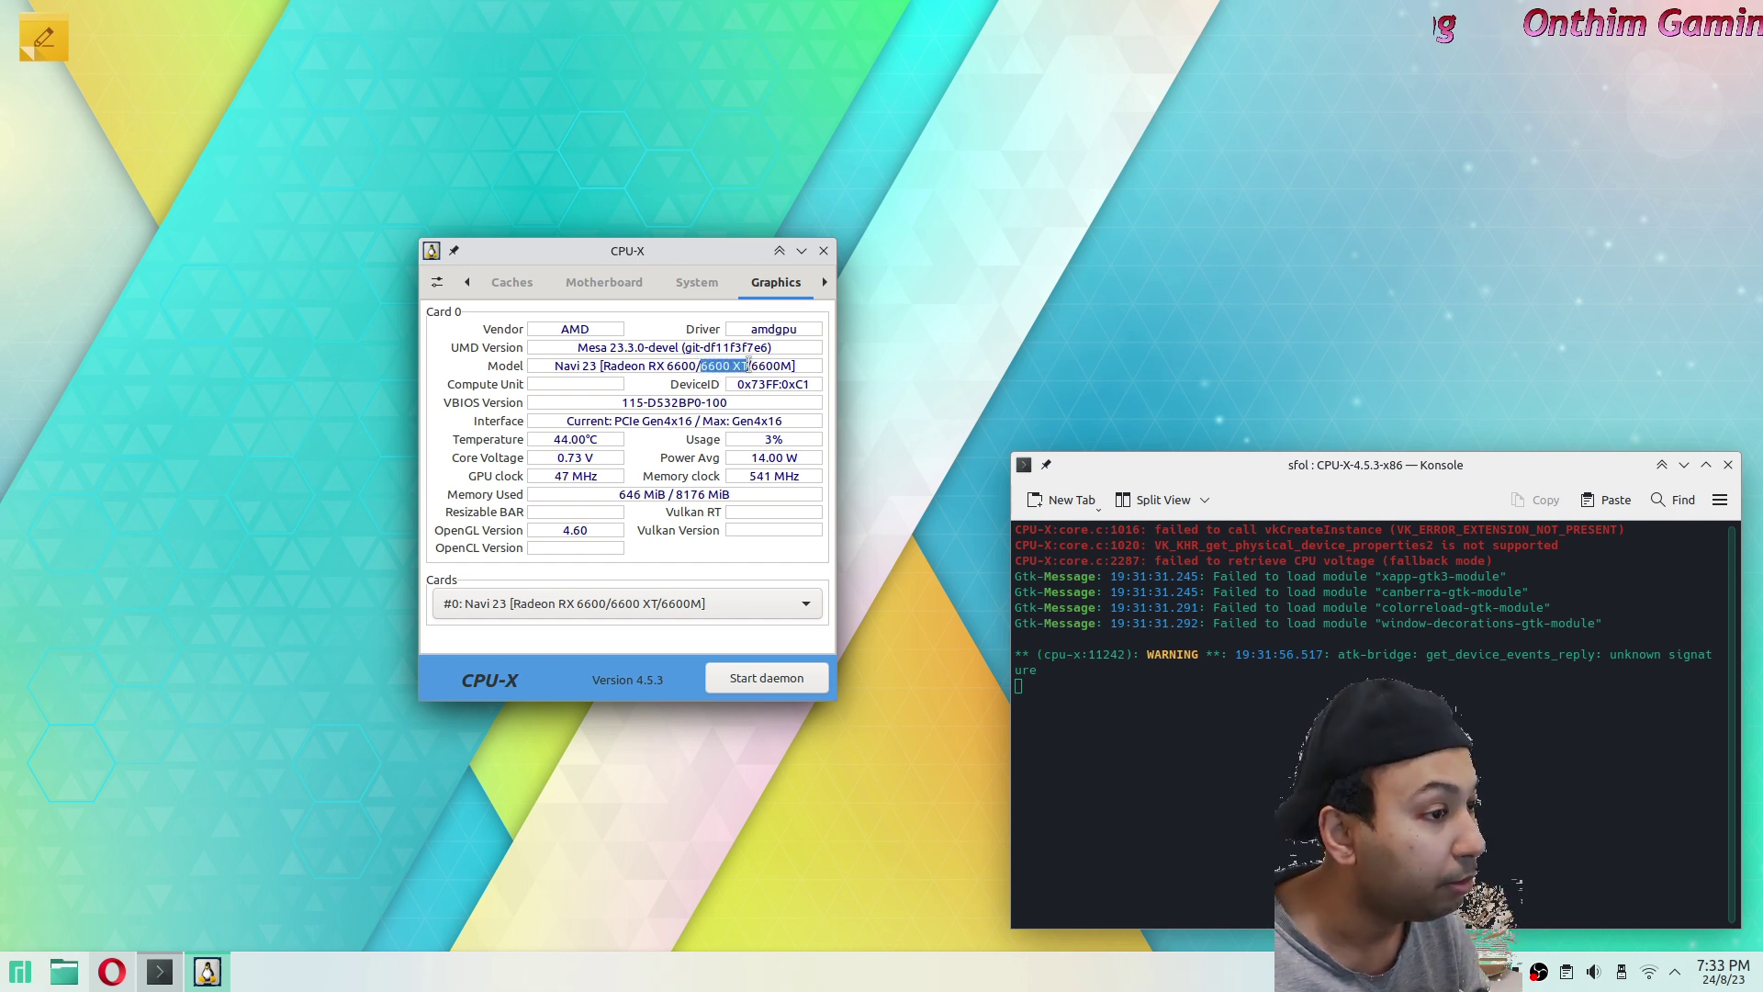
pyautogui.moveTo(602, 366); pyautogui.dragTo(787, 365)
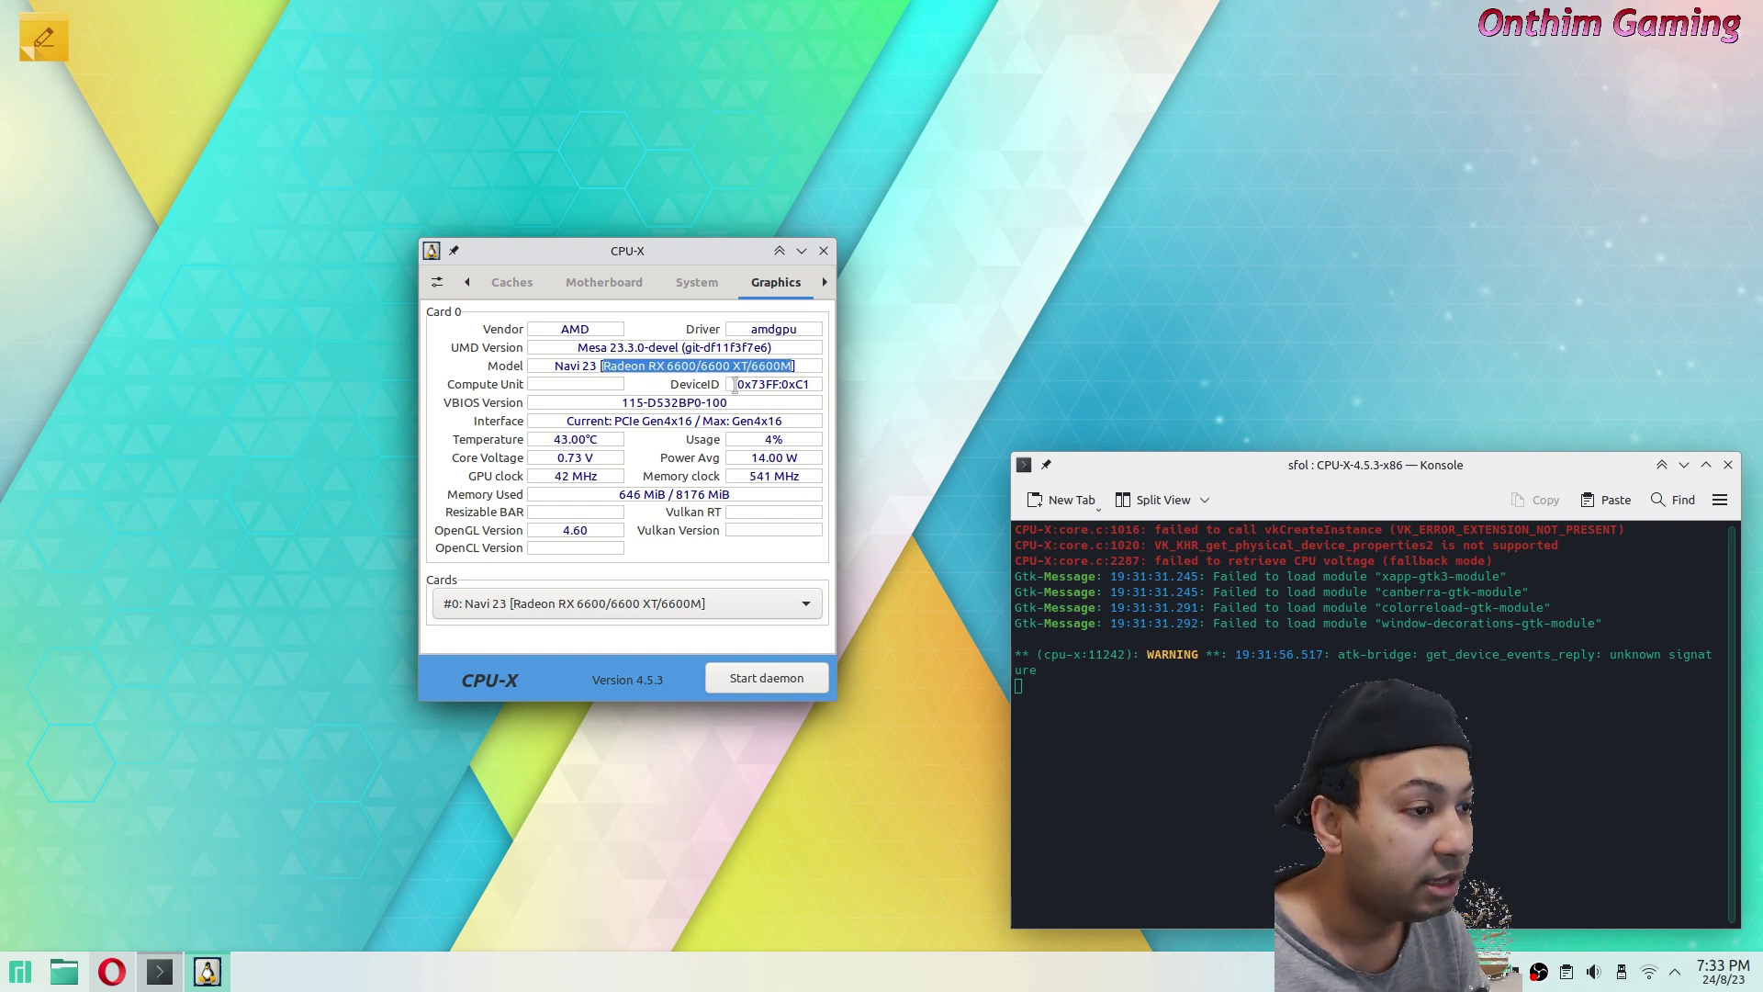
# Copy the 0x73FF part of the graphics card's device ID from CPU-X.
pyautogui.moveTo(739, 386); pyautogui.dragTo(817, 387)
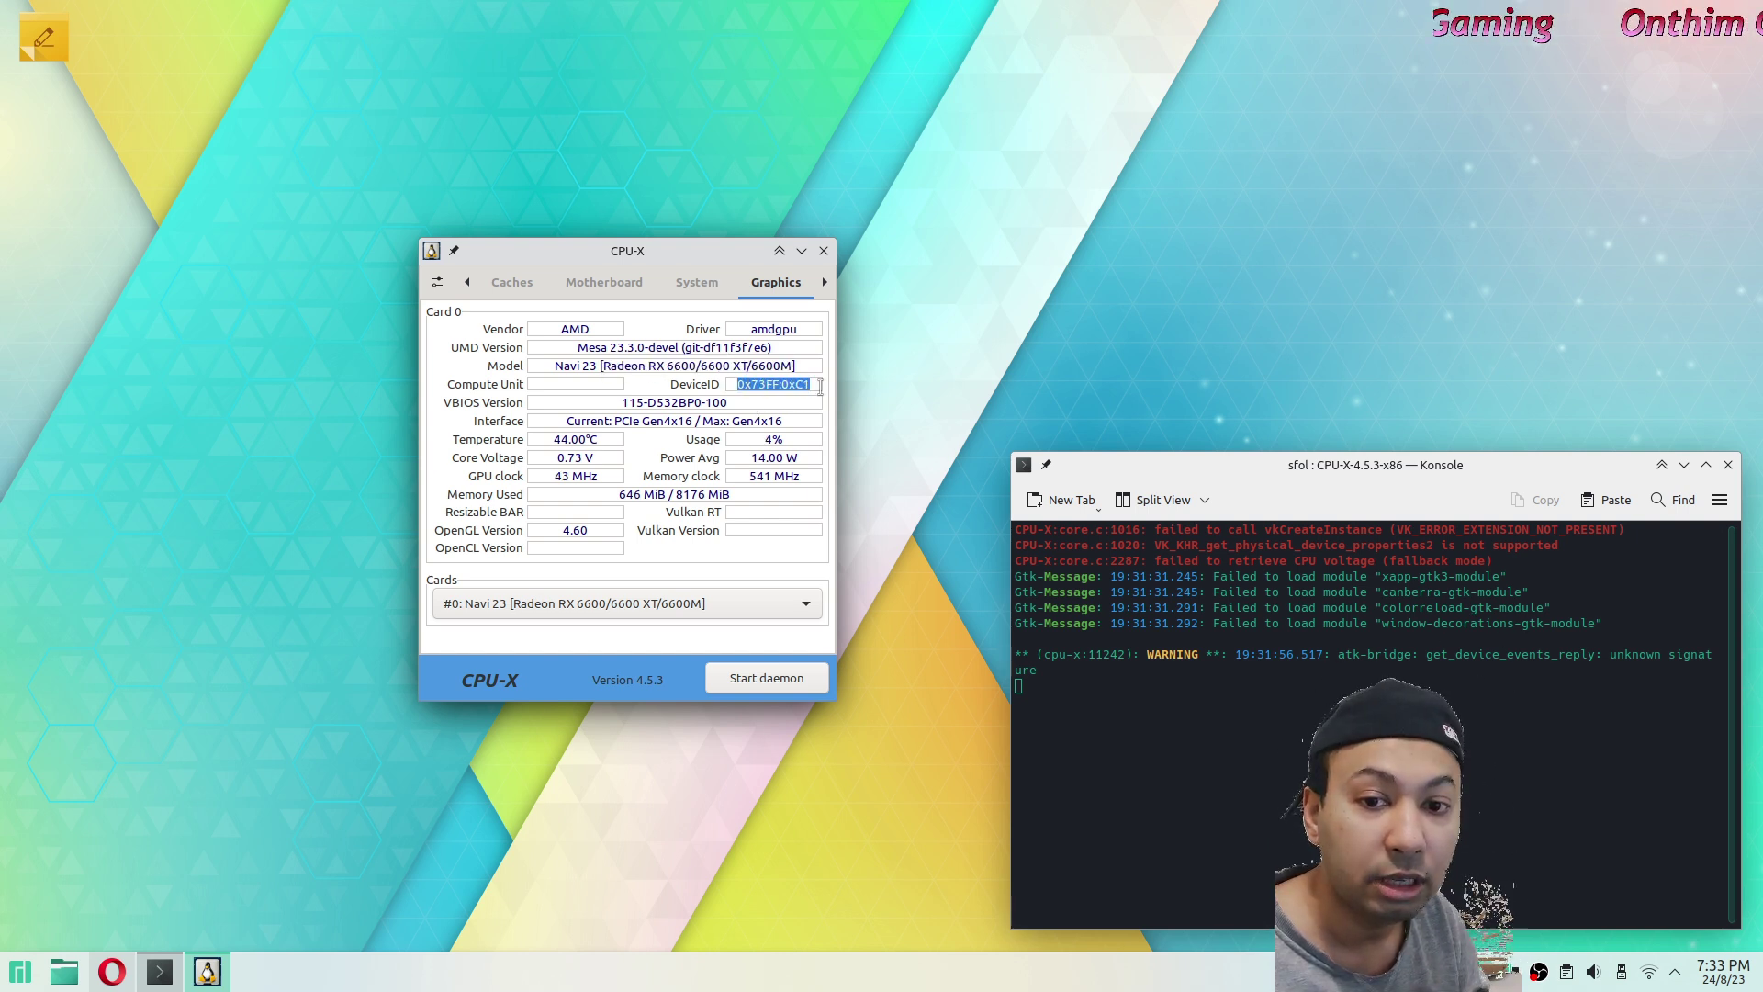
pyautogui.click(766, 386)
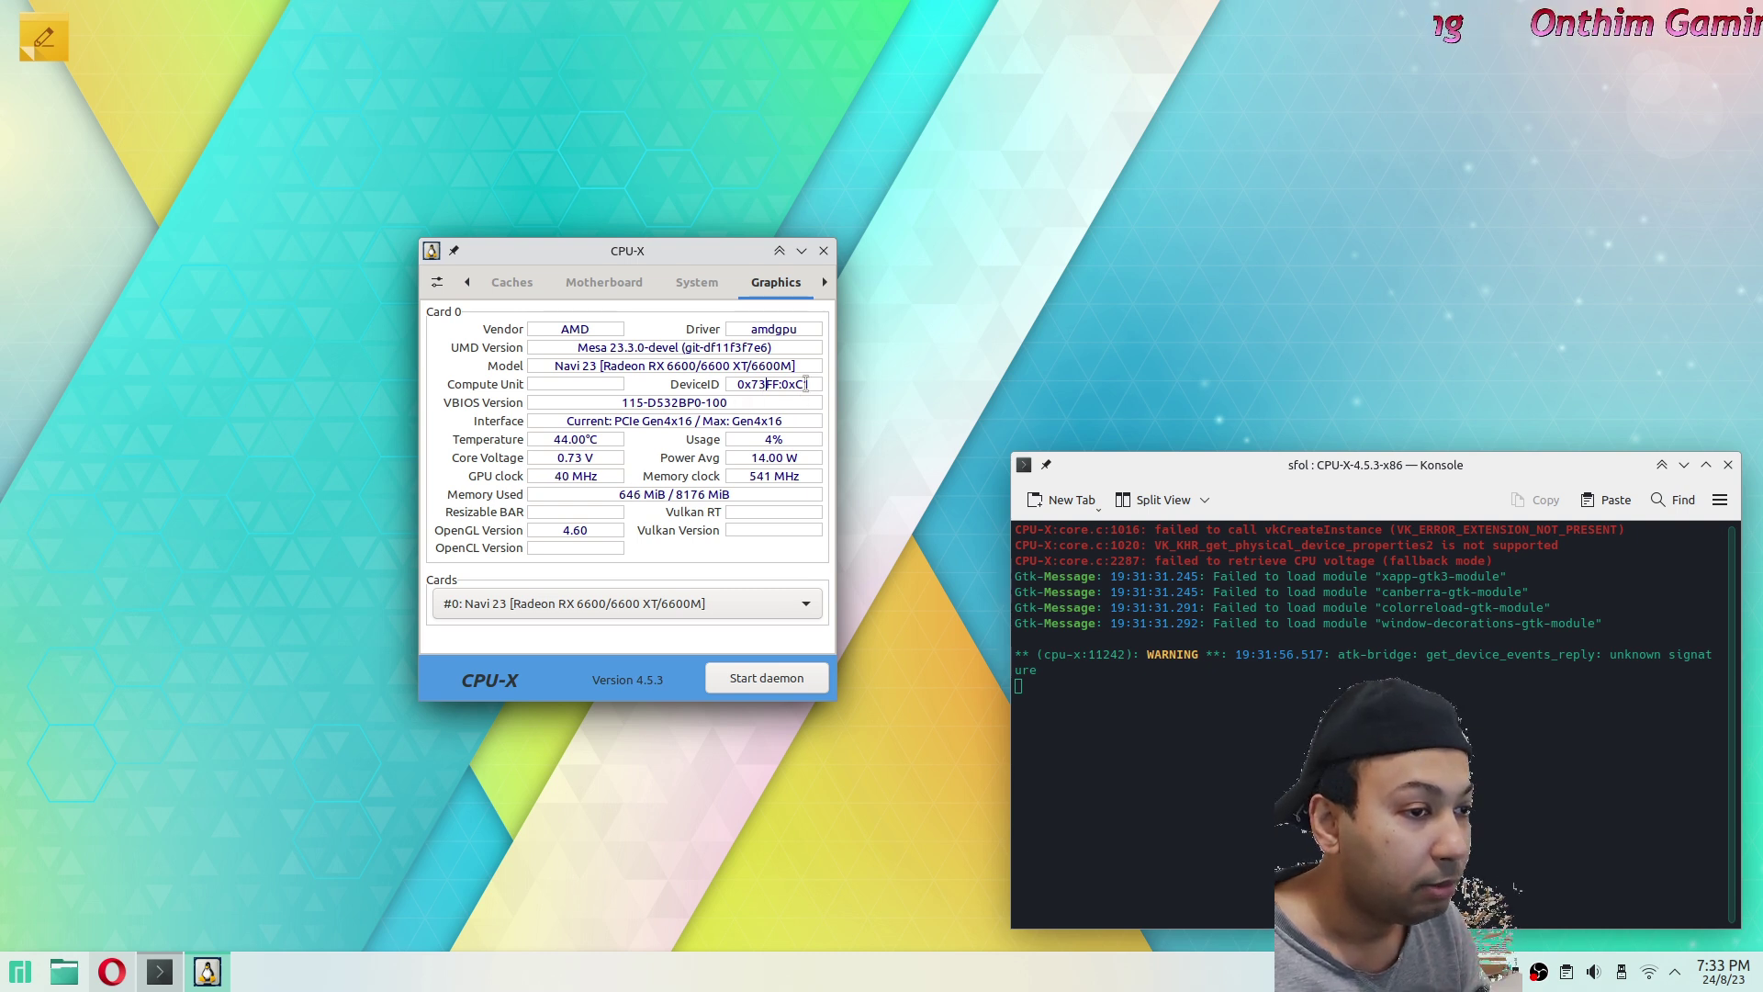
pyautogui.moveTo(813, 385); pyautogui.dragTo(731, 388)
pyautogui.rightClick(751, 390)
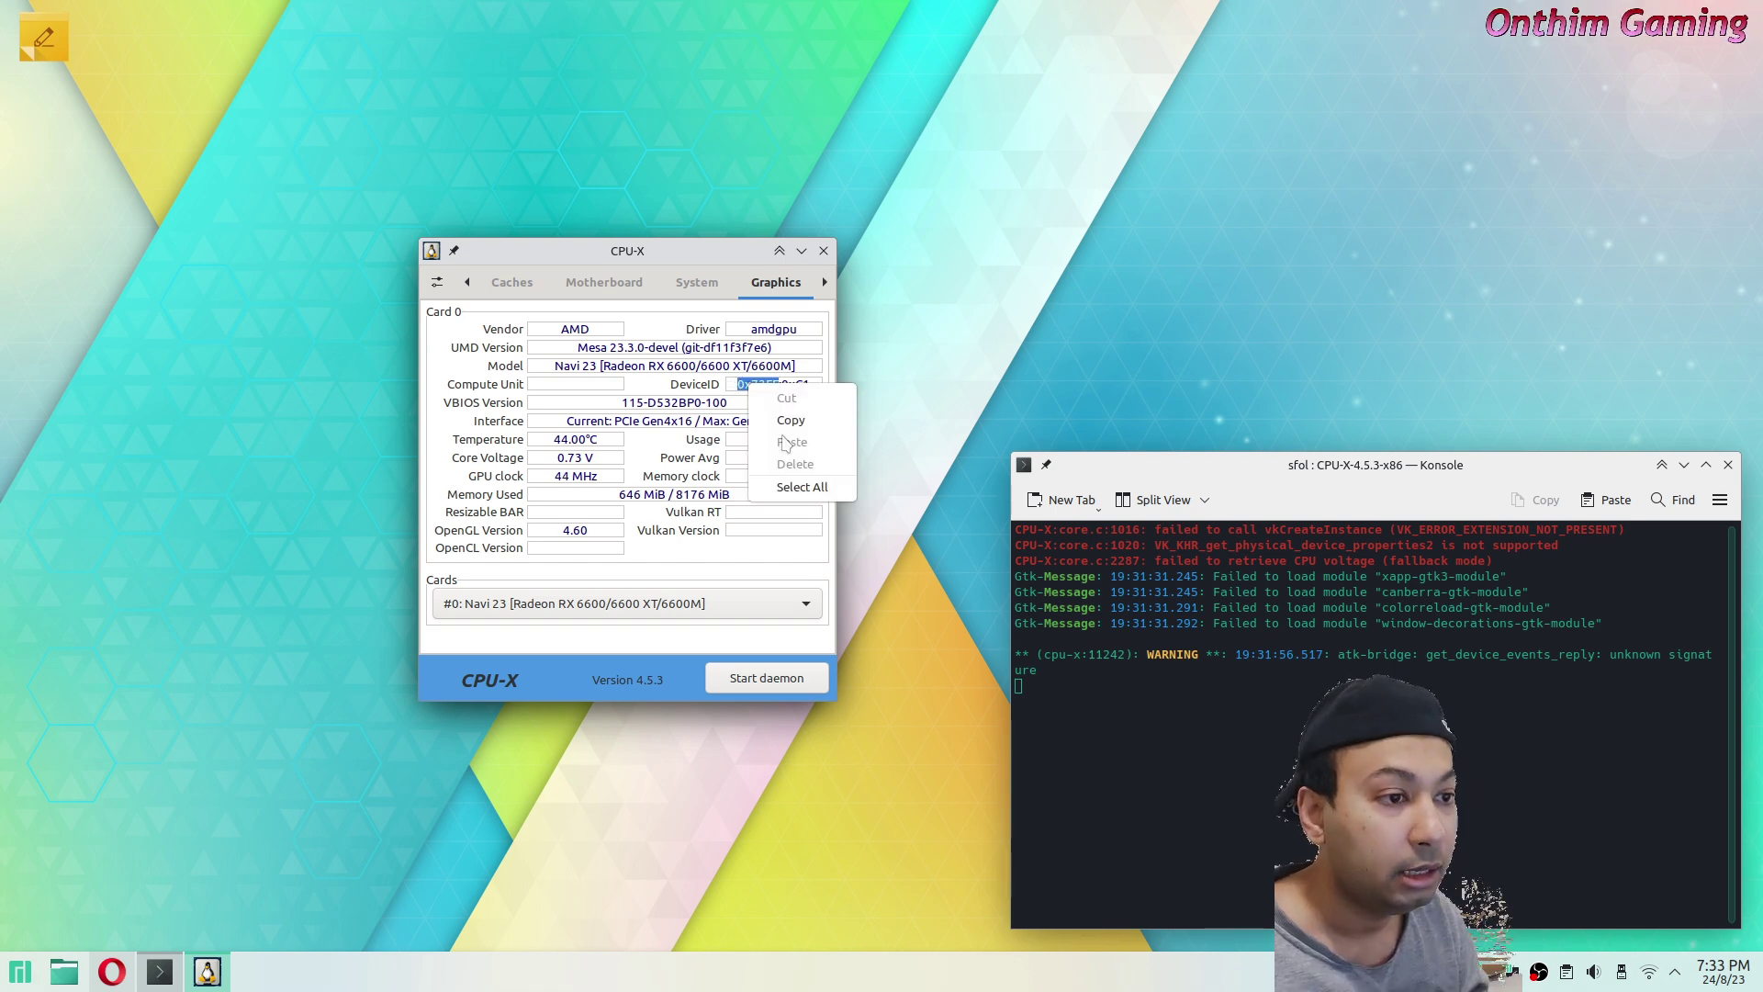
pyautogui.click(776, 413)
# Switch to the Opera browser and search the web for "amd graphics card device id 0x73FF".
pyautogui.click(113, 973)
pyautogui.click(537, 60)
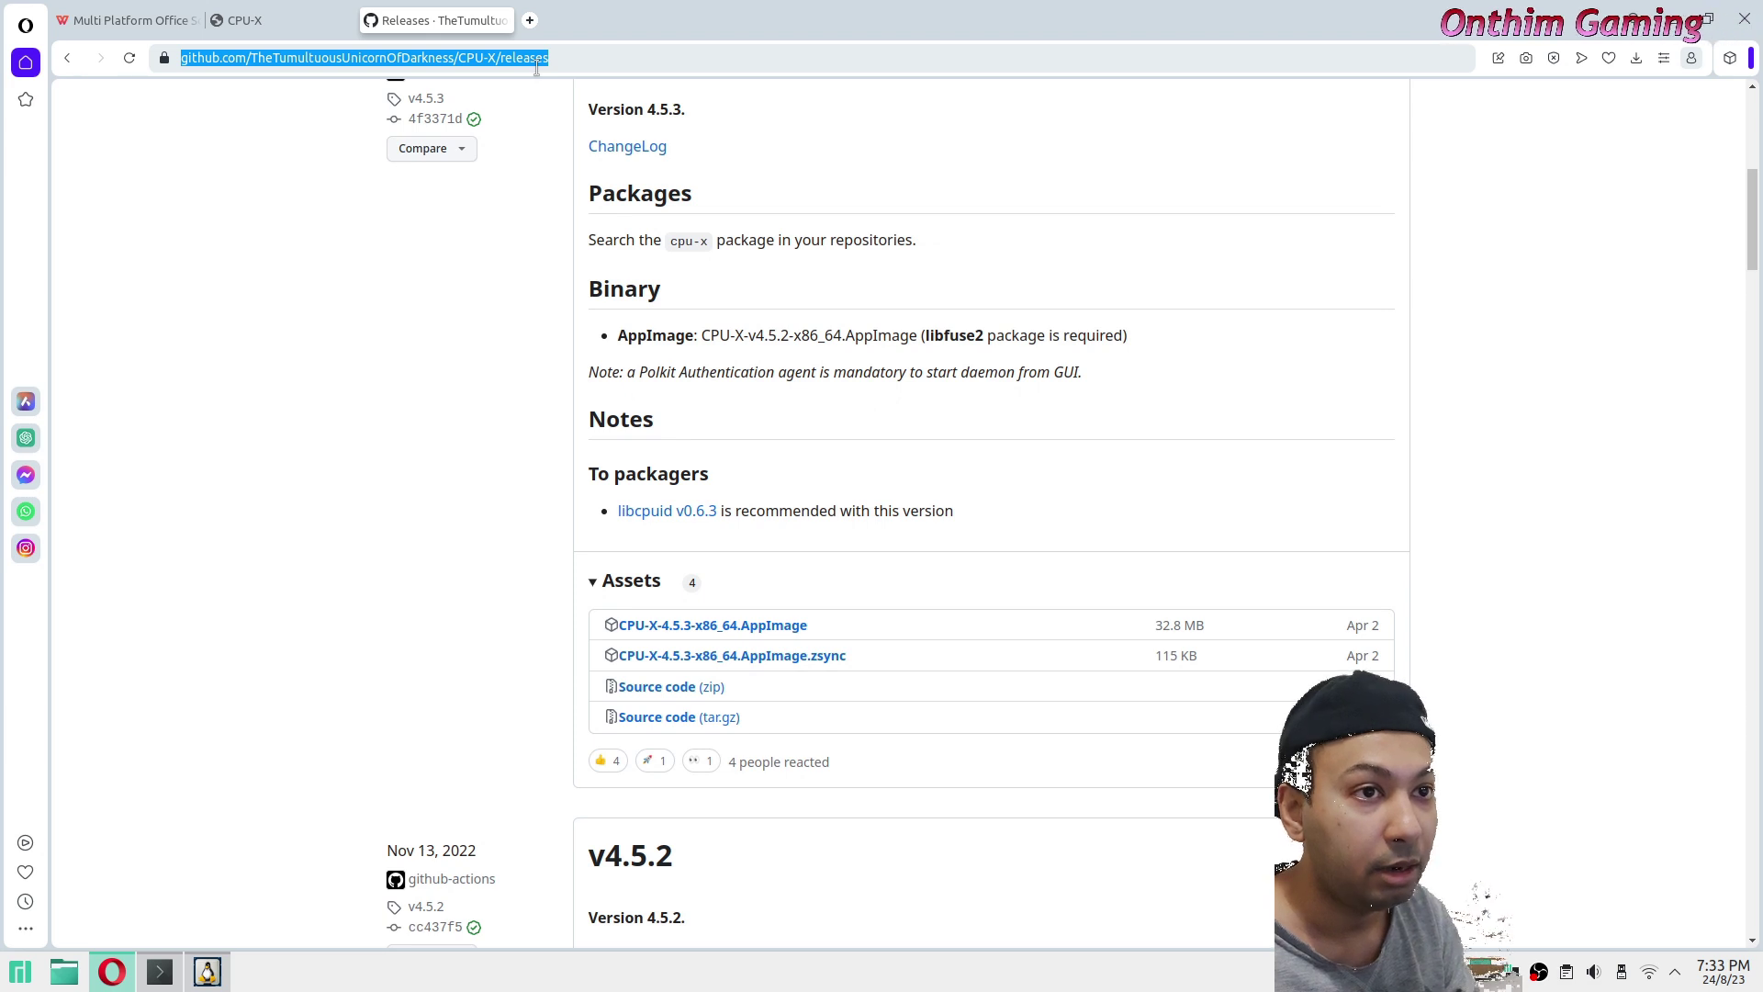
pyautogui.write('amd graphiu')
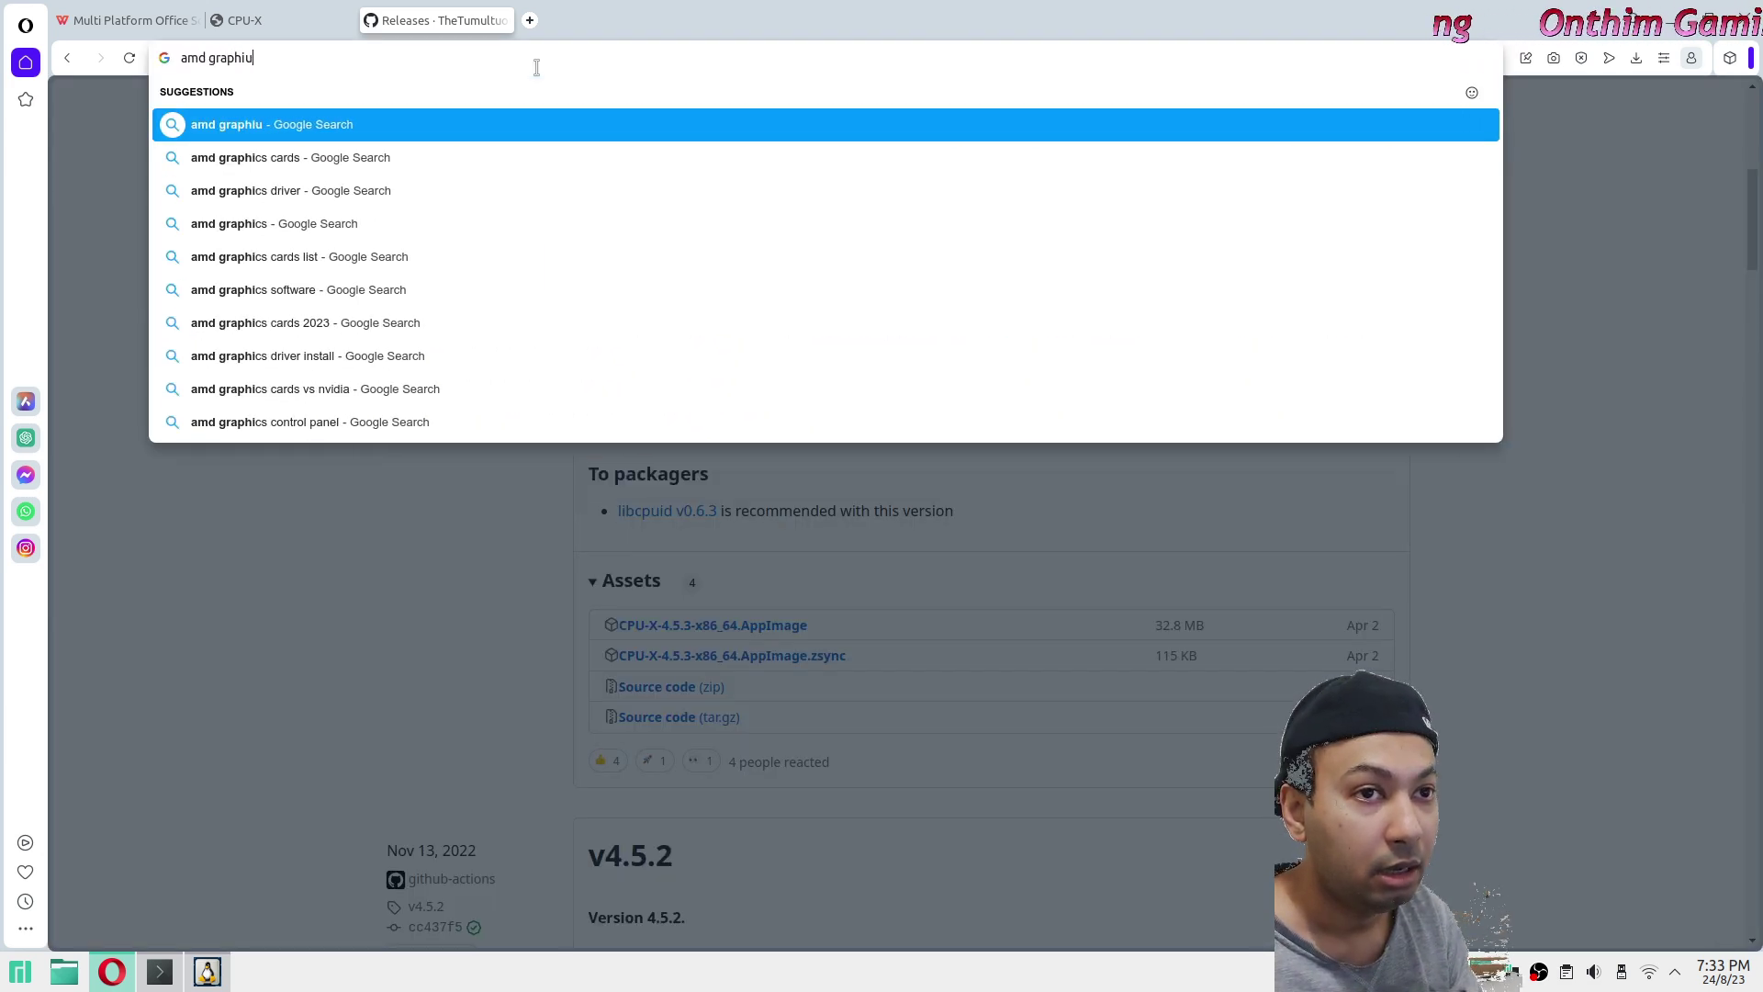
pyautogui.press('BackSpace')
pyautogui.write('cs ca')
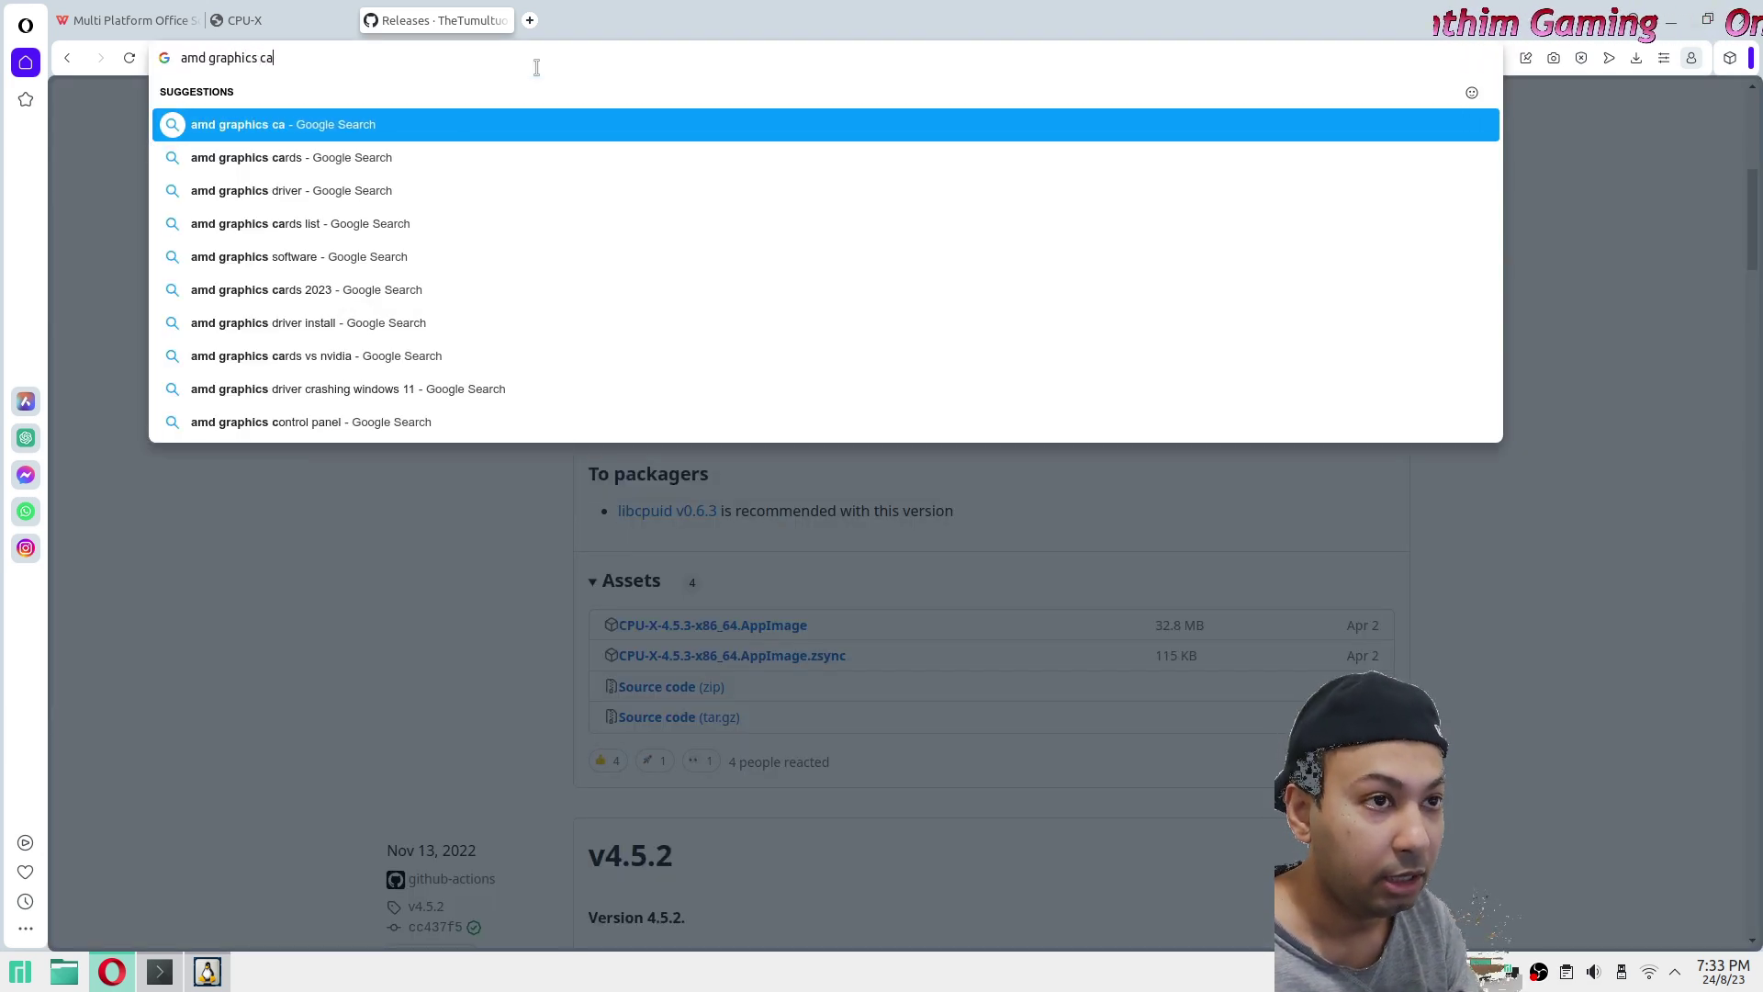
pyautogui.write('rd devi e')
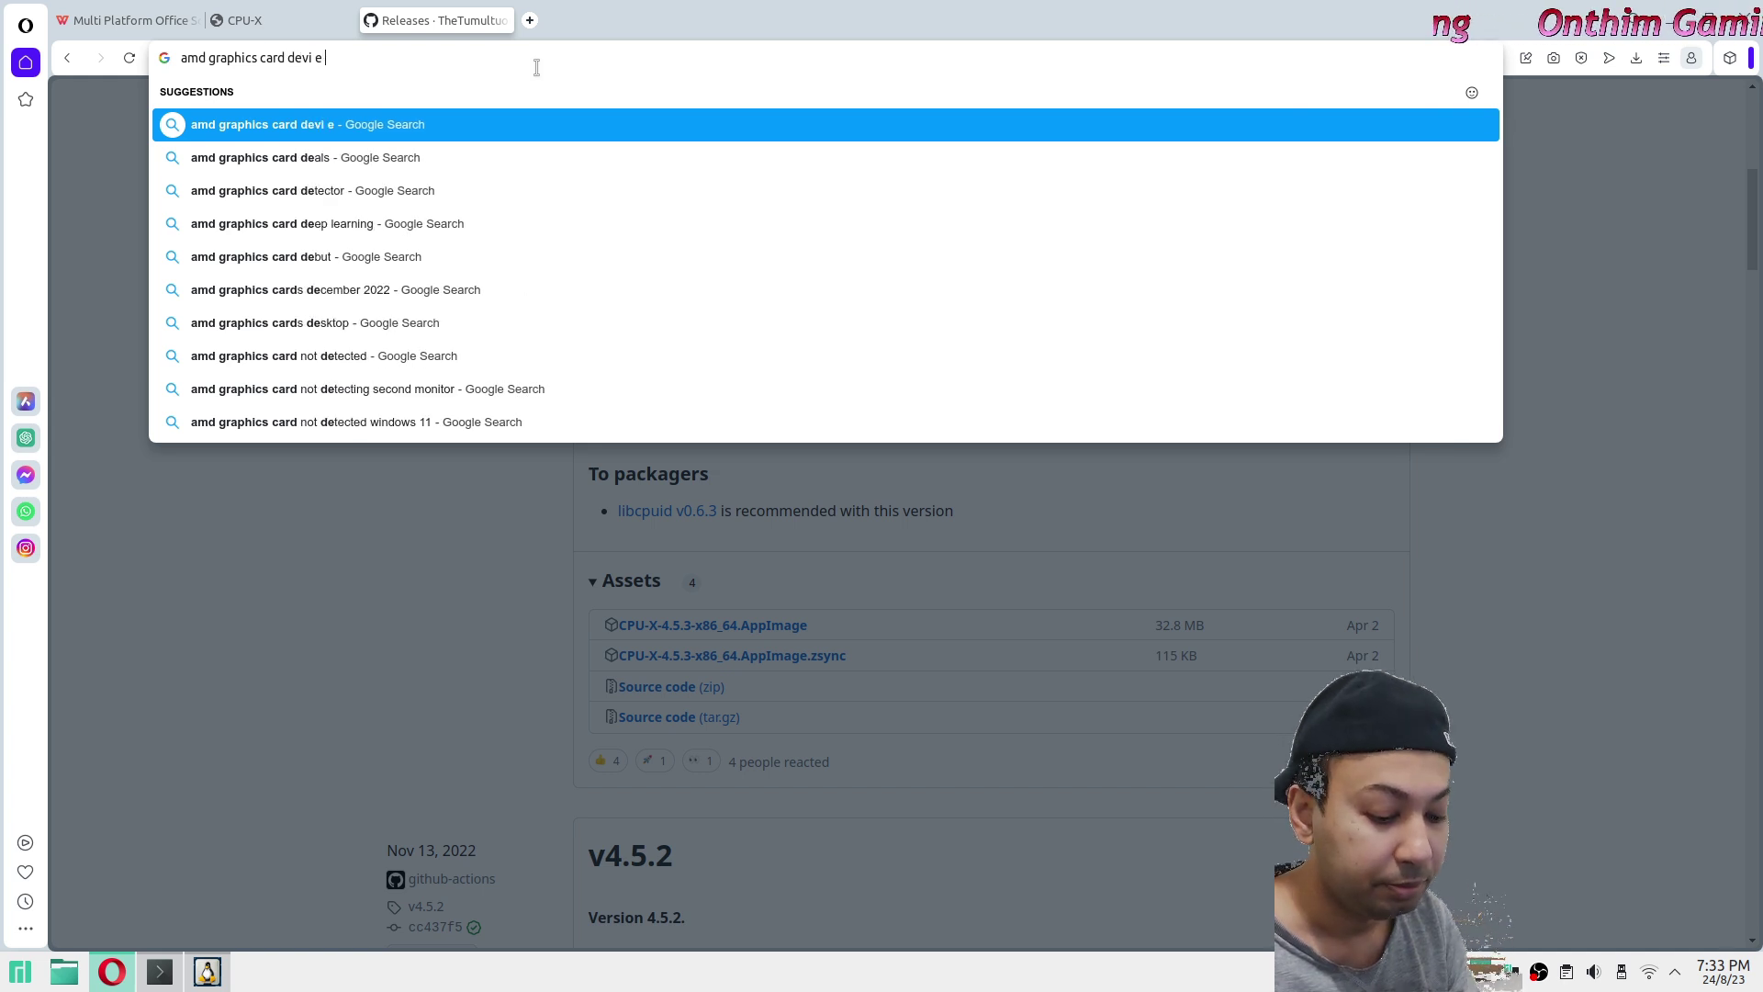
pyautogui.press('BackSpace')
pyautogui.press('BackSpace')
pyautogui.write('ce ')
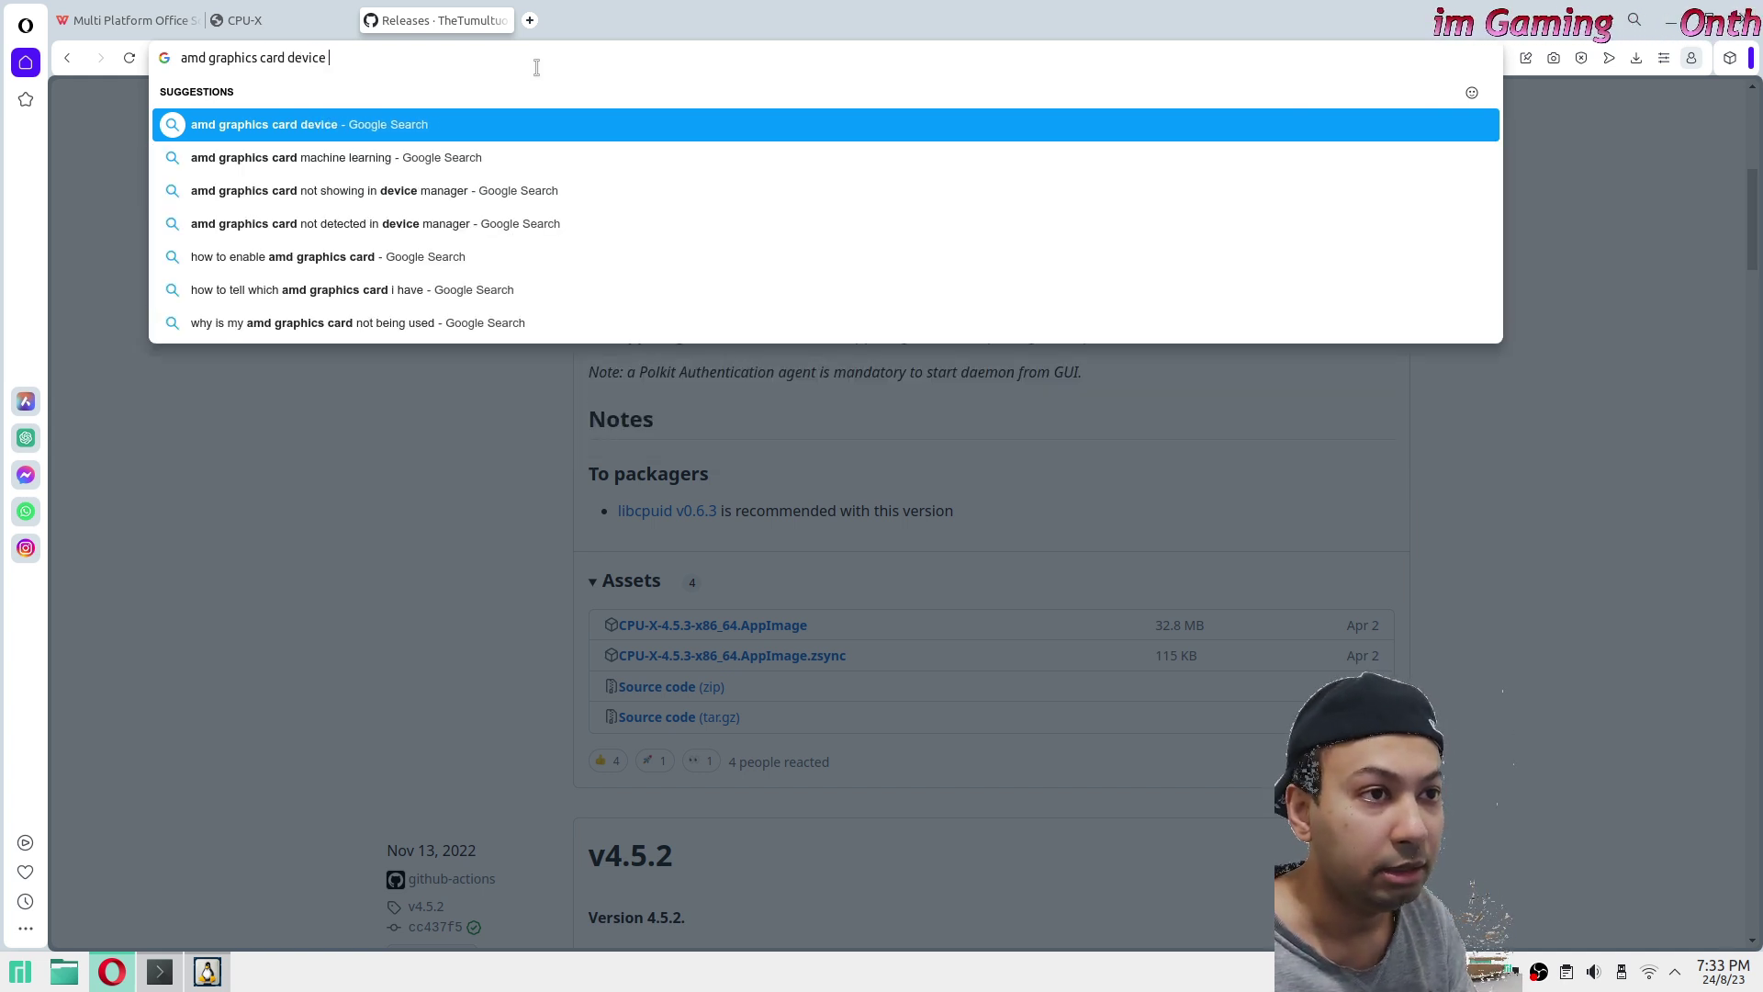
pyautogui.write('id 0x73FF')
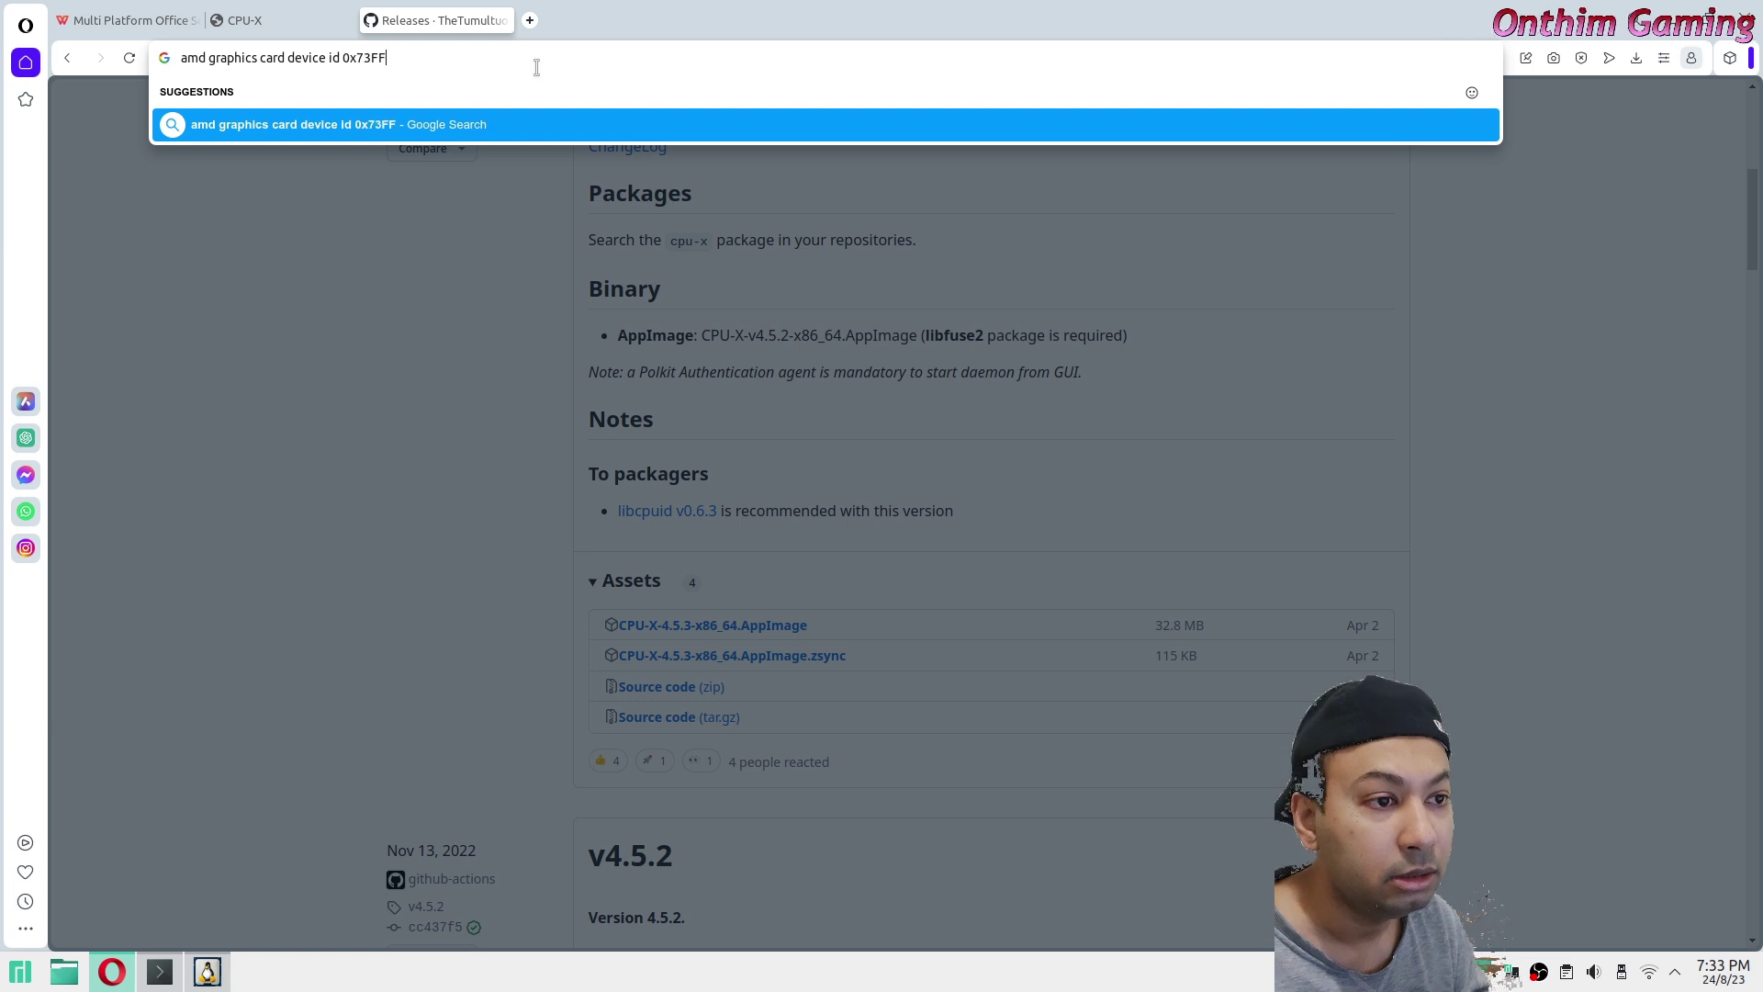
pyautogui.press('Return')
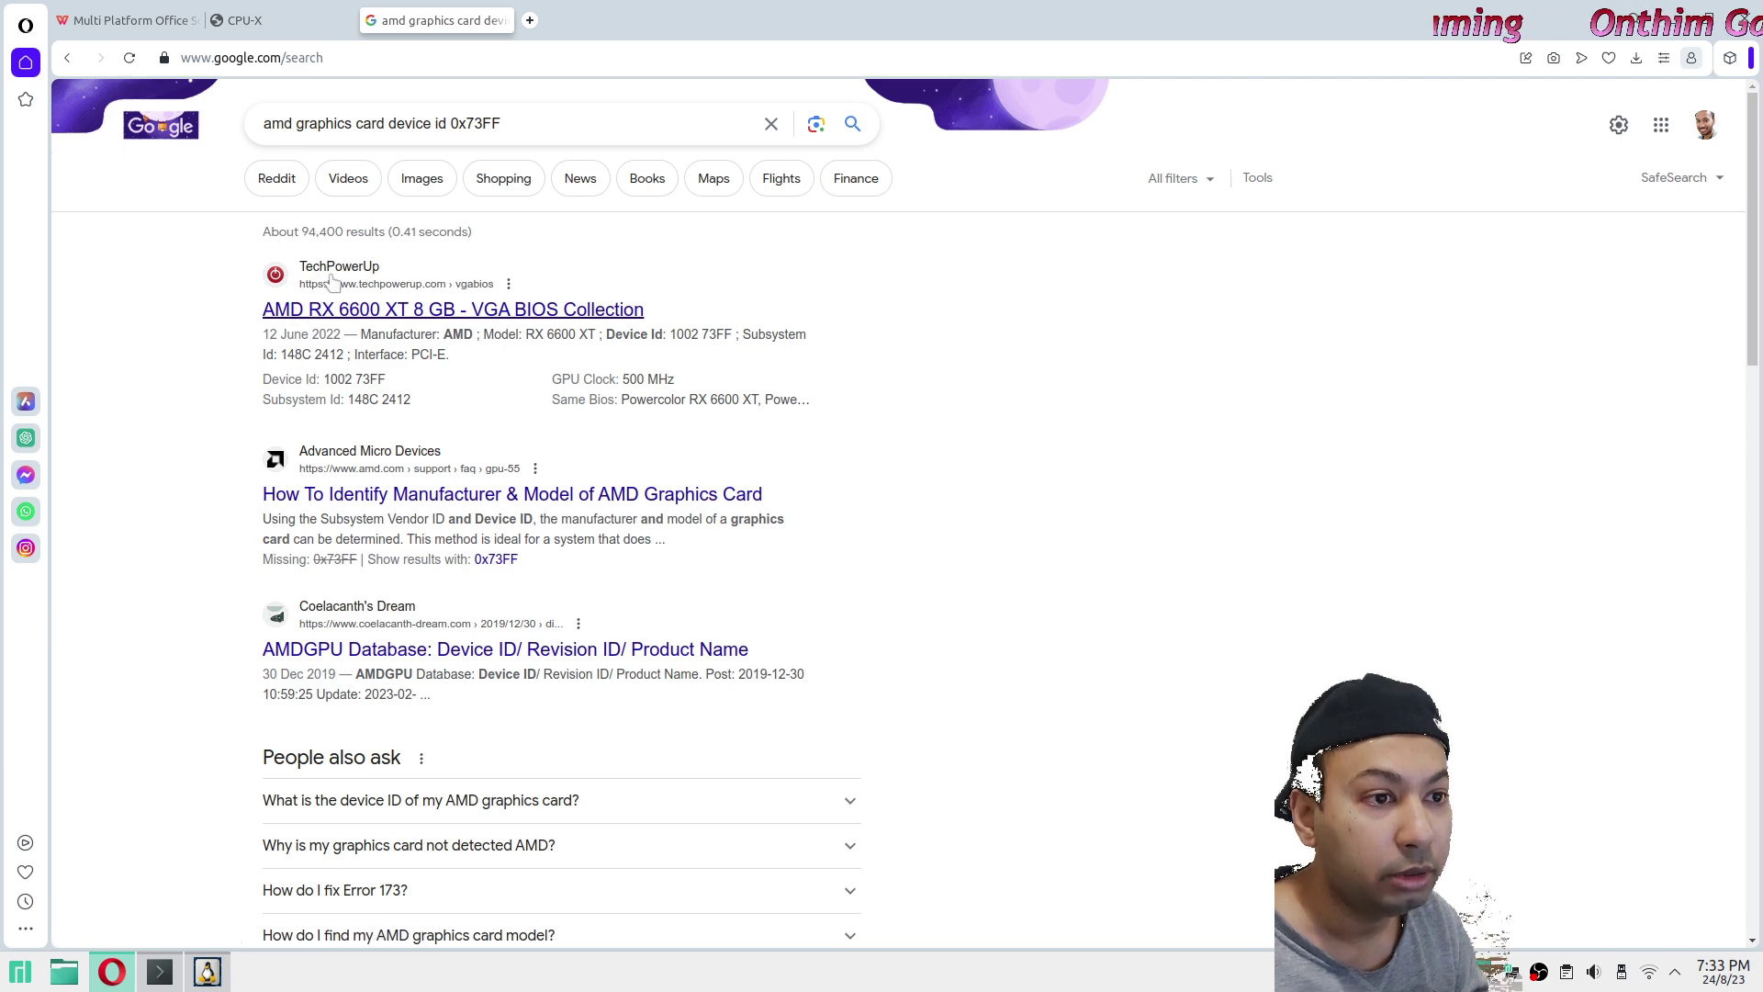
# Open TechPowerUp's AMD RX 6600 XT 8 GB VGA BIOS result and examine its heading and the graphics card's device ID.
pyautogui.click(362, 312)
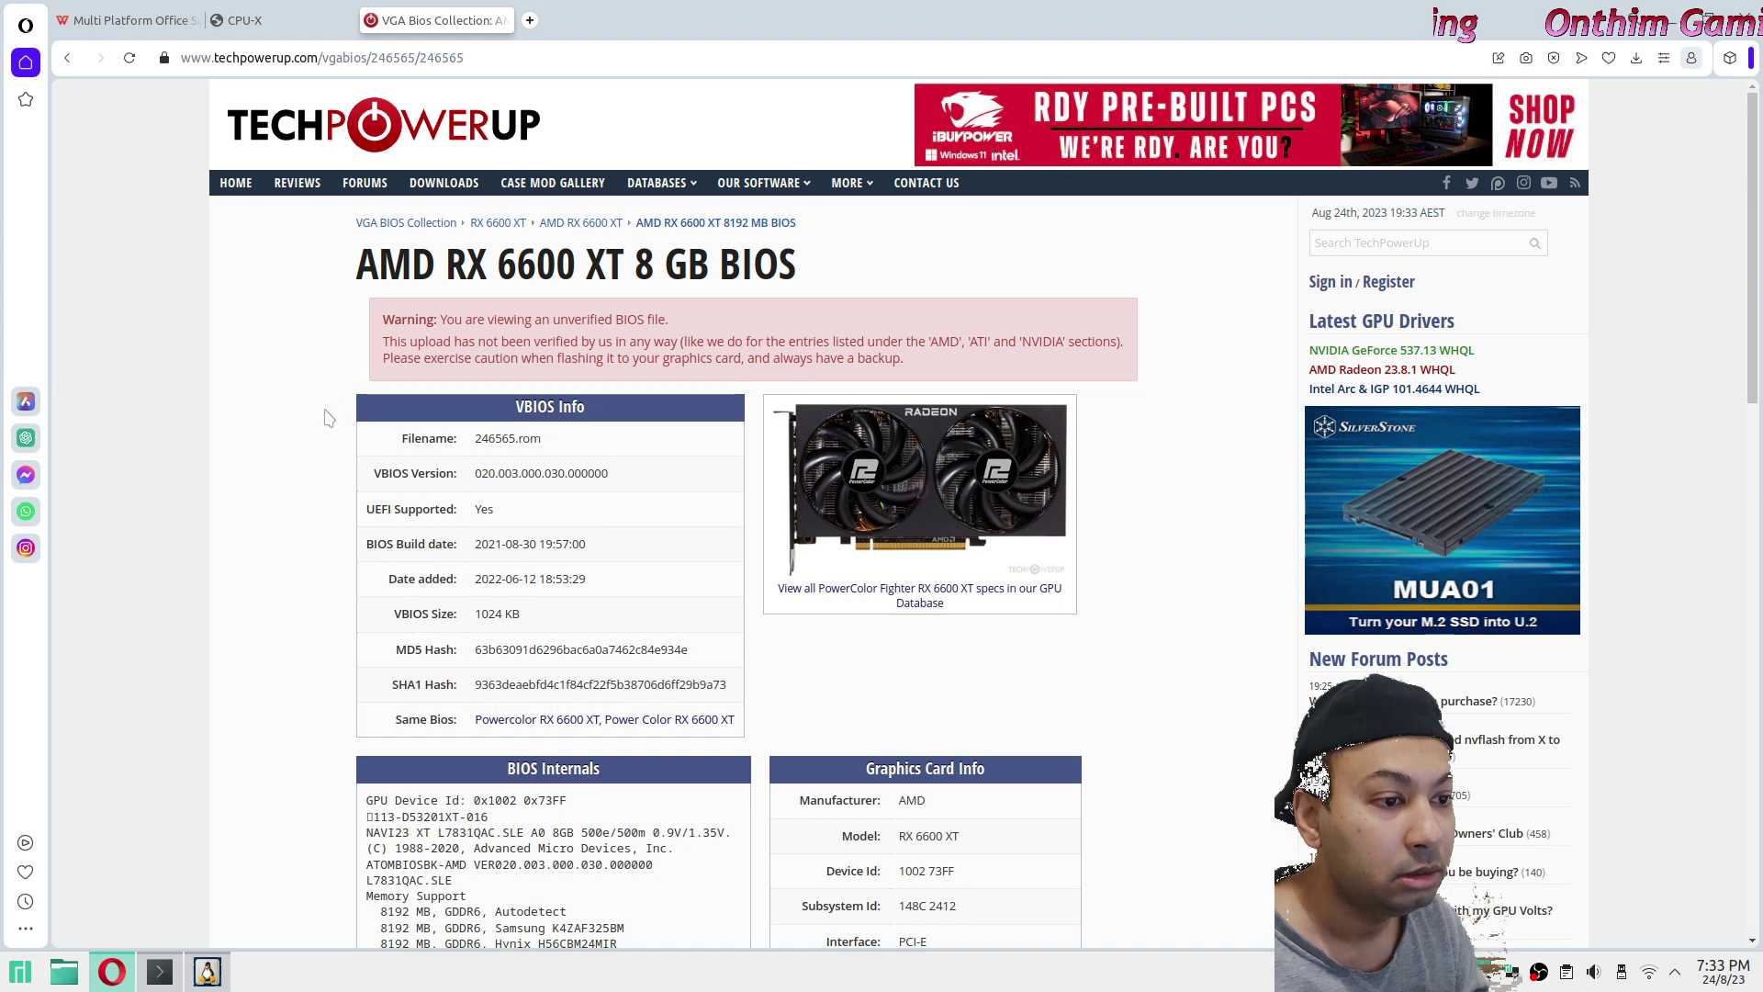
pyautogui.scroll(-3, 348, 306)
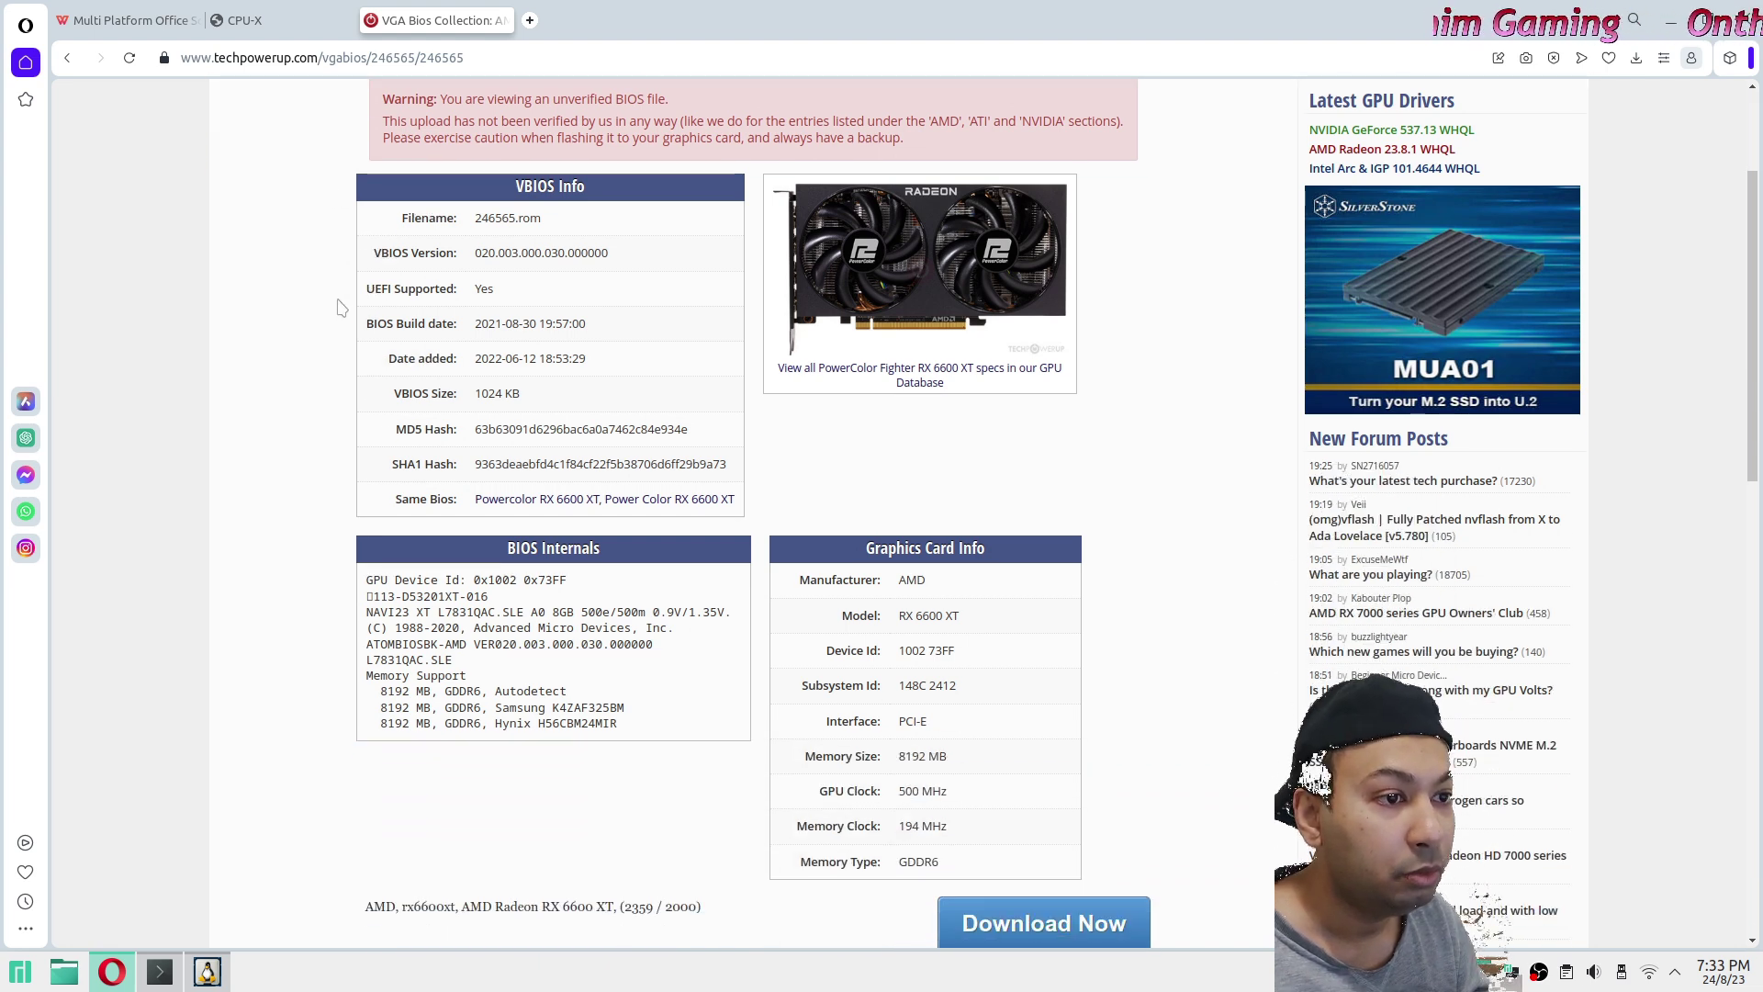
pyautogui.scroll(3, 622, 484)
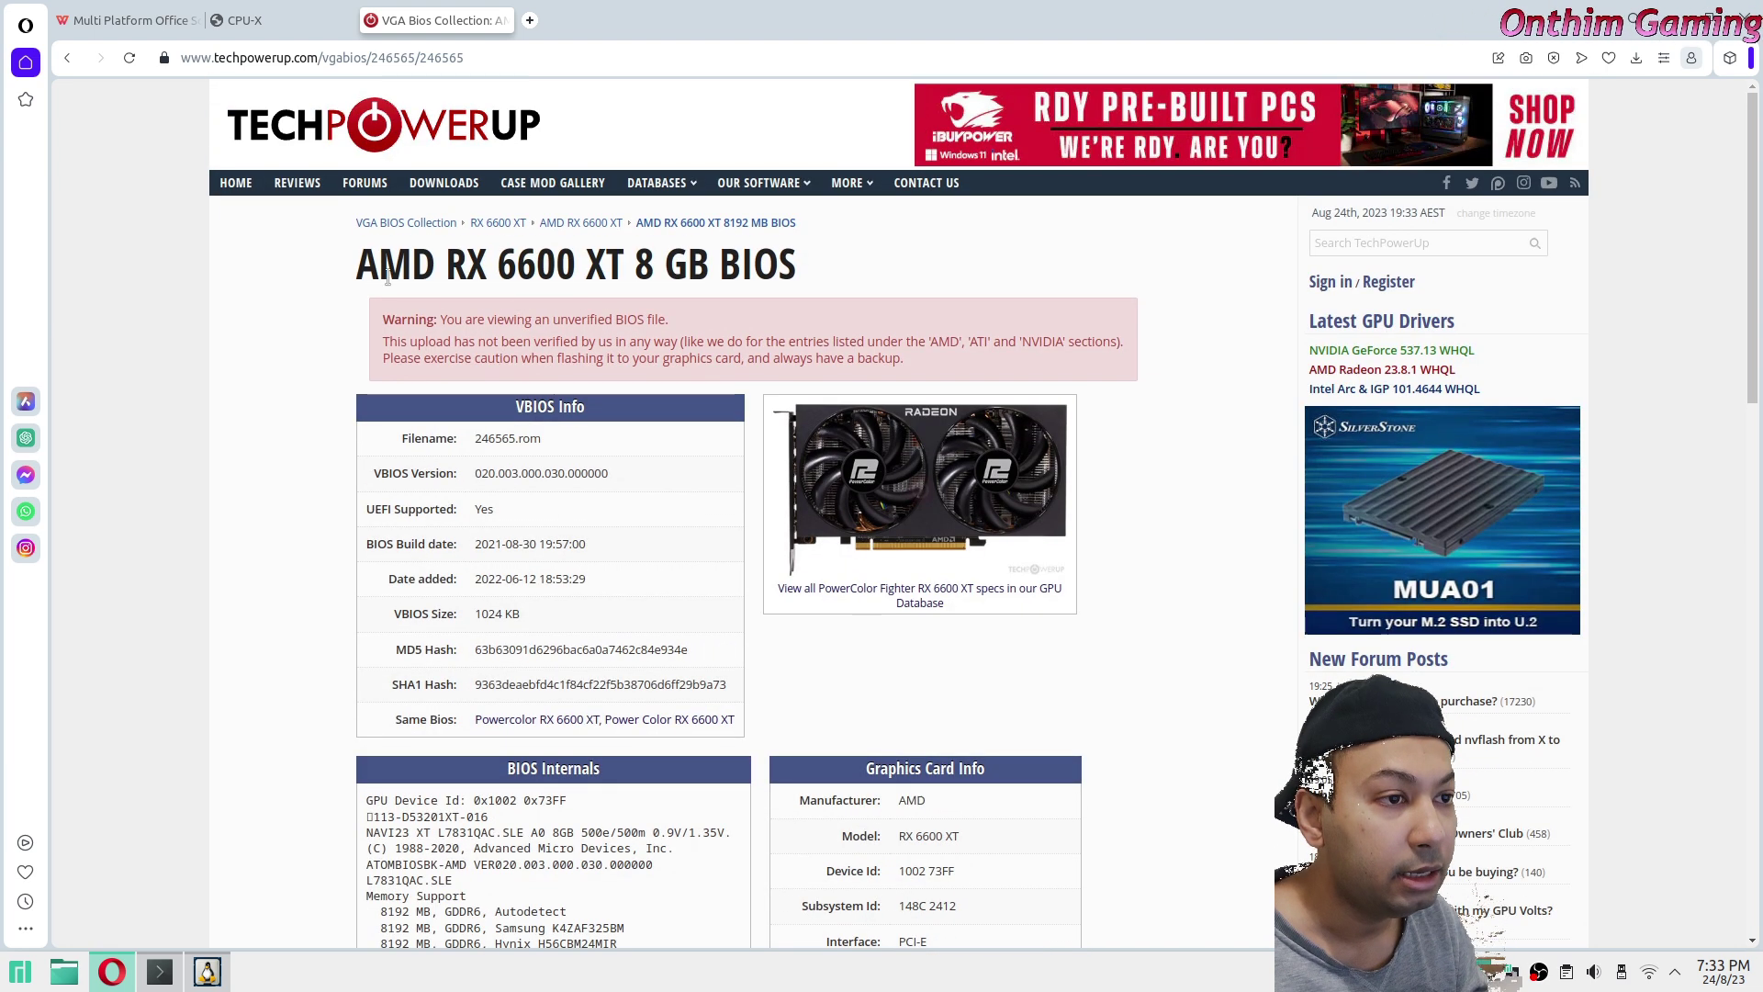
pyautogui.moveTo(357, 267); pyautogui.dragTo(820, 268)
pyautogui.click(820, 268)
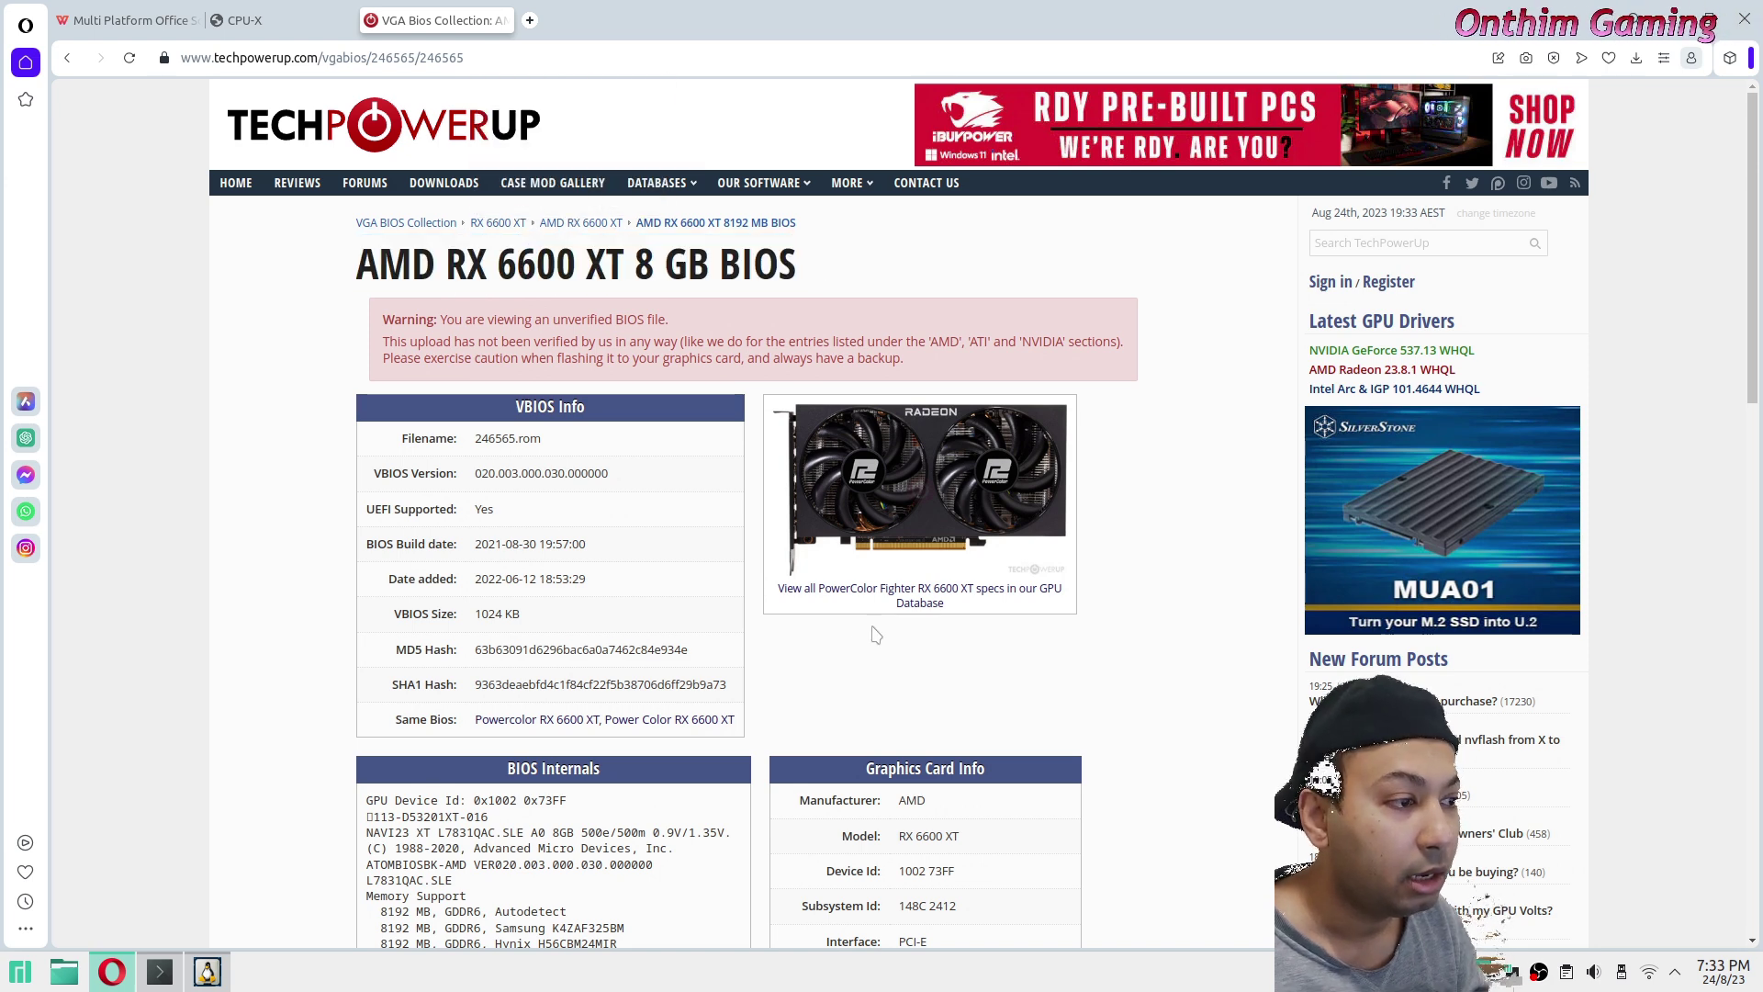
pyautogui.scroll(-7, 672, 603)
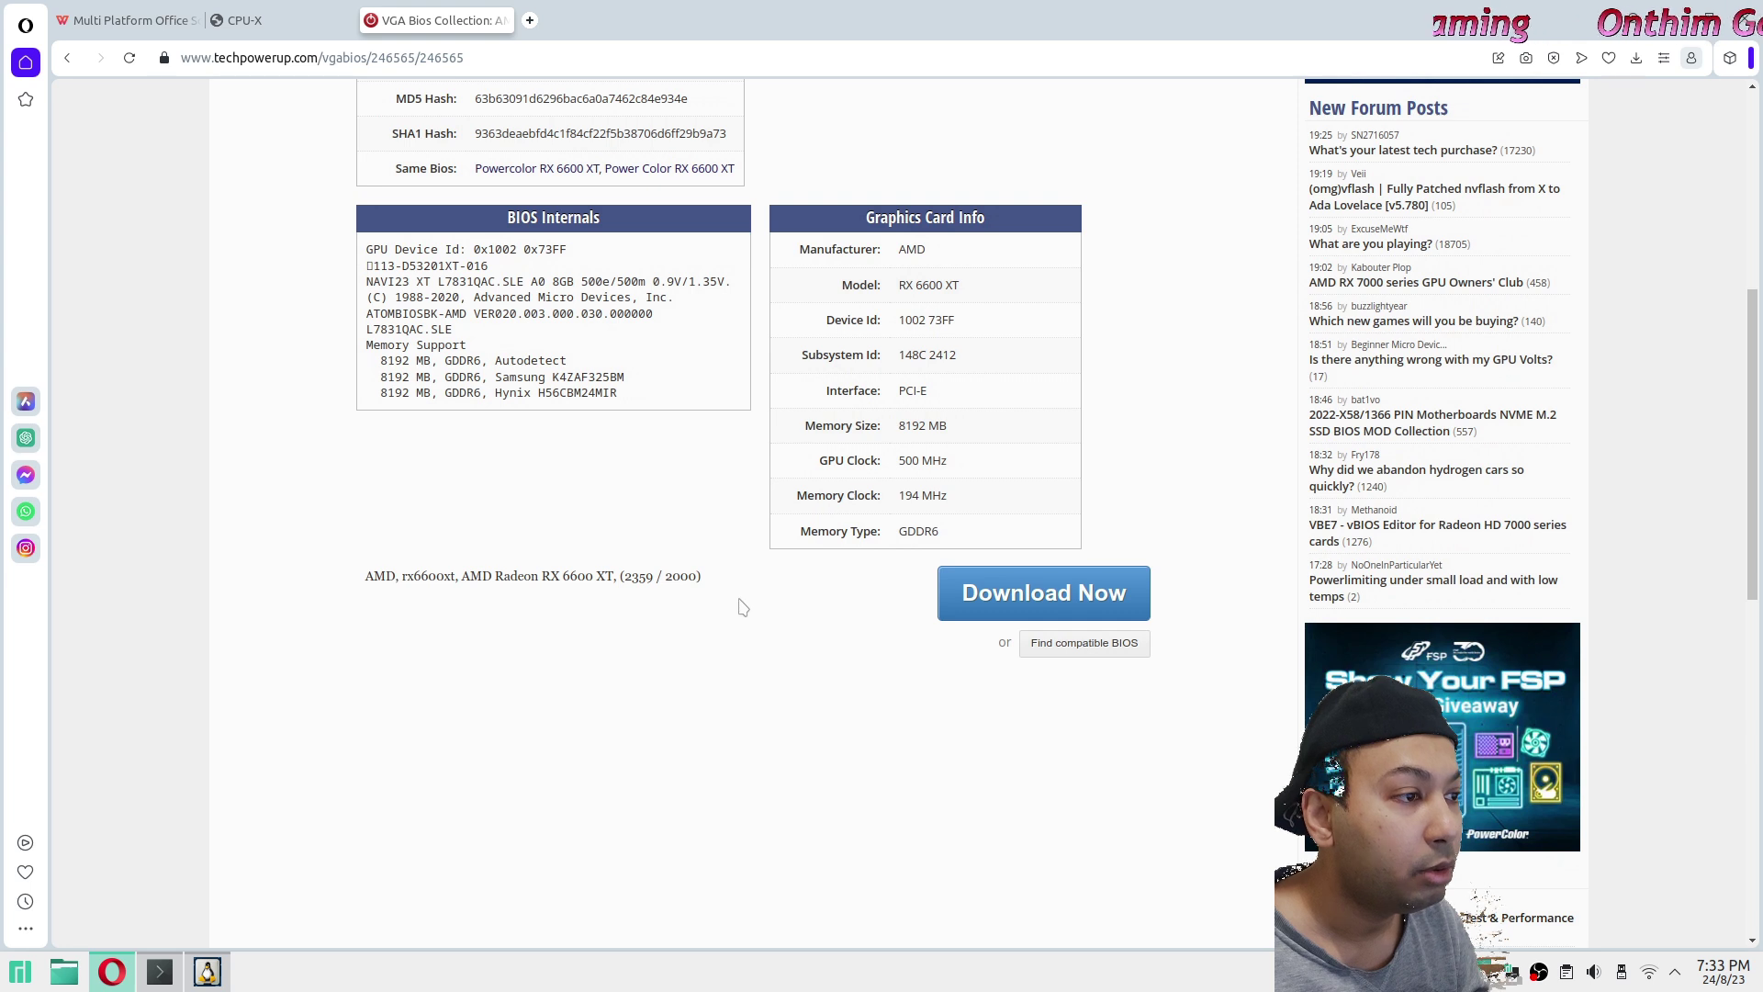
pyautogui.doubleClick(909, 319)
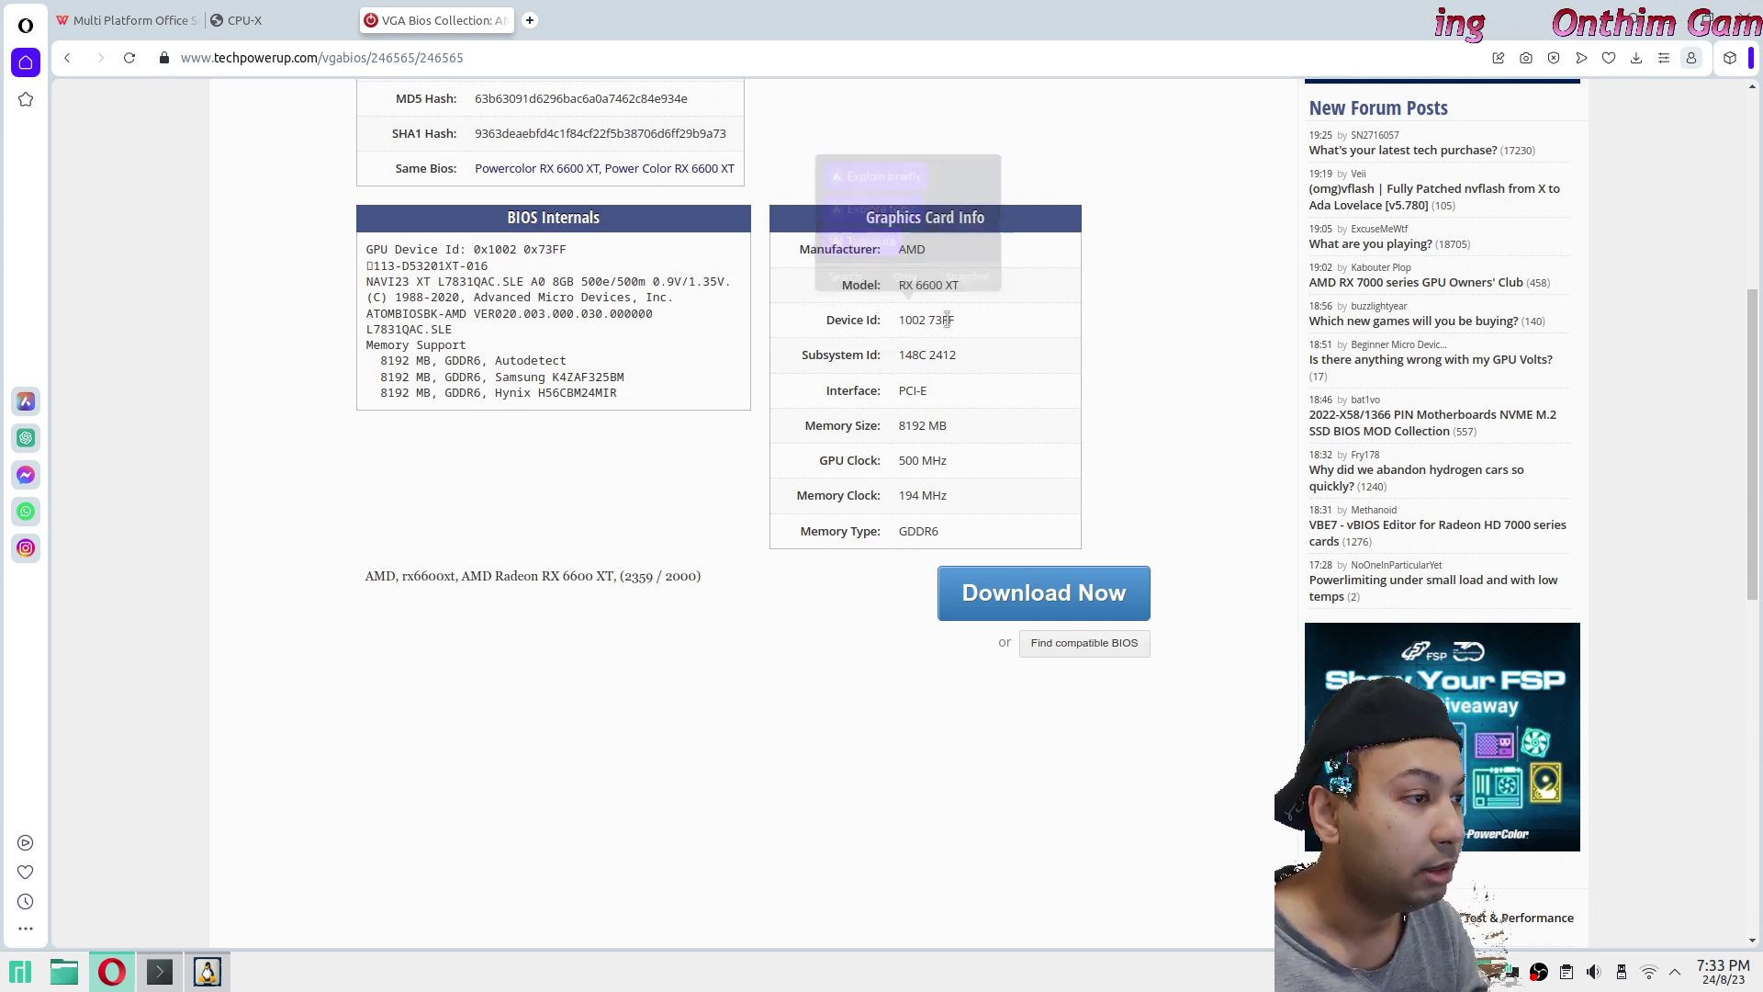
pyautogui.doubleClick(941, 320)
# Find 0x73FF on the TechPowerUp page, select the match under BIOS Internals, and close the page search.
pyautogui.hotkey('ctrl', 'f')
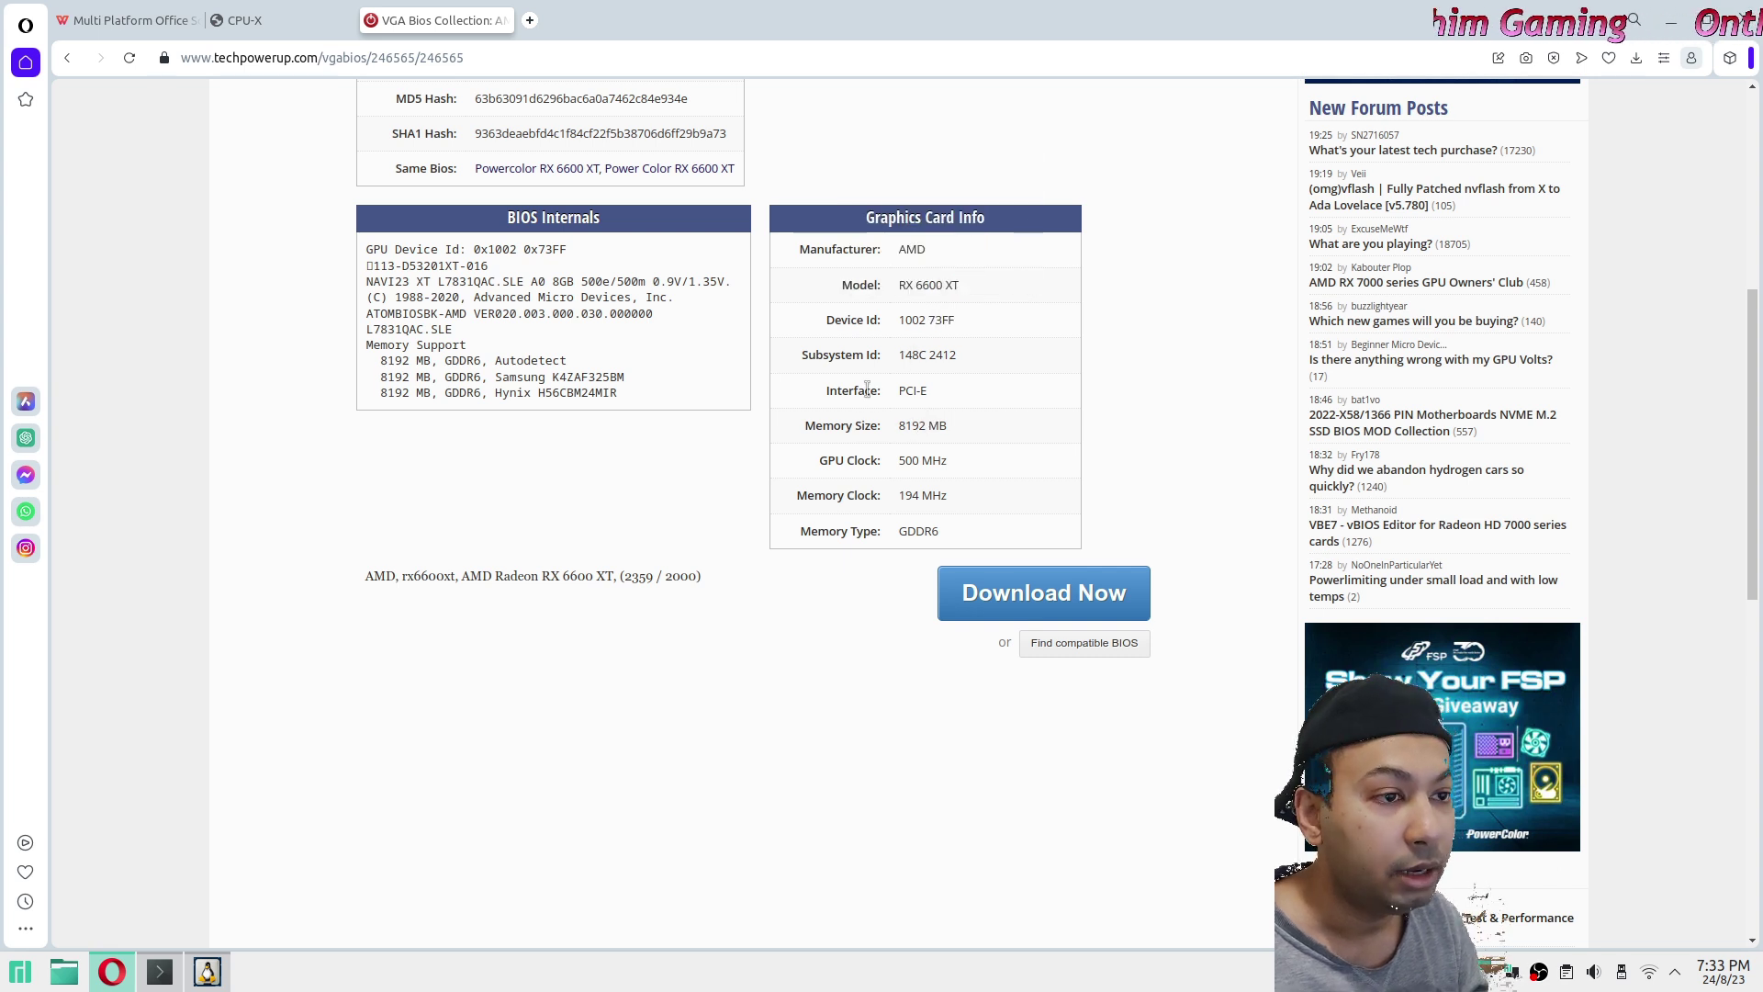
pyautogui.write('0x73FF')
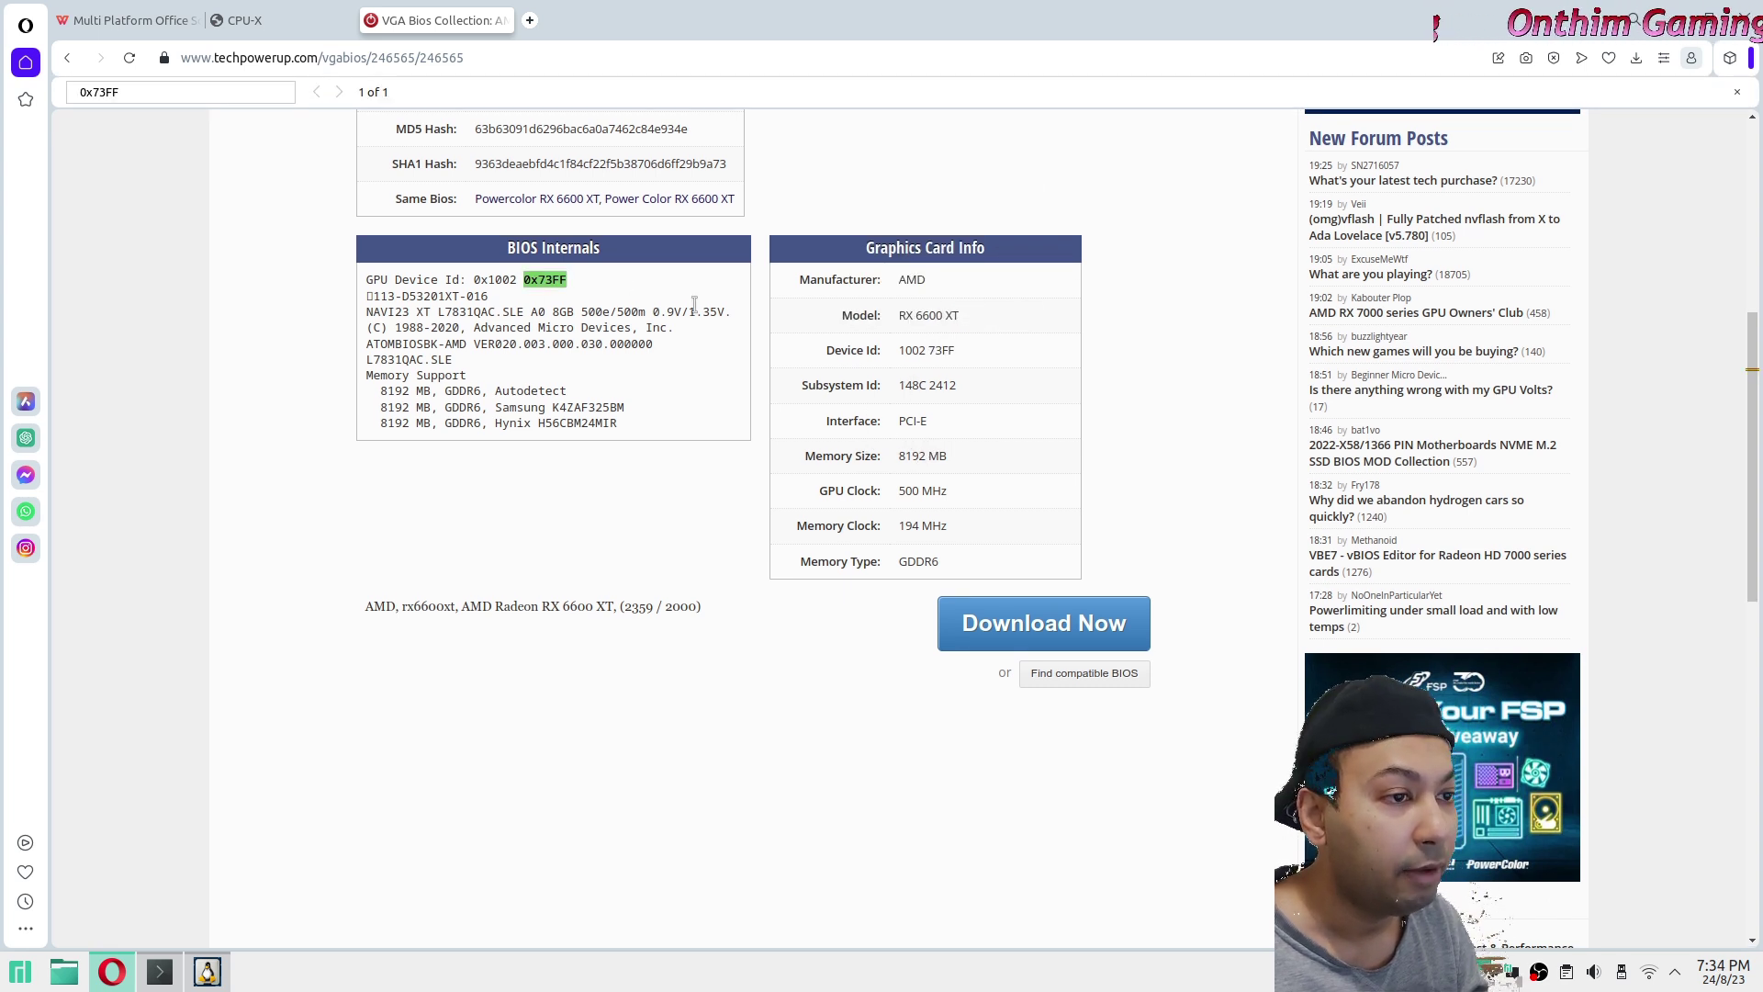
pyautogui.doubleClick(540, 278)
pyautogui.hotkey('ctrl', 'c')
pyautogui.press('Escape')
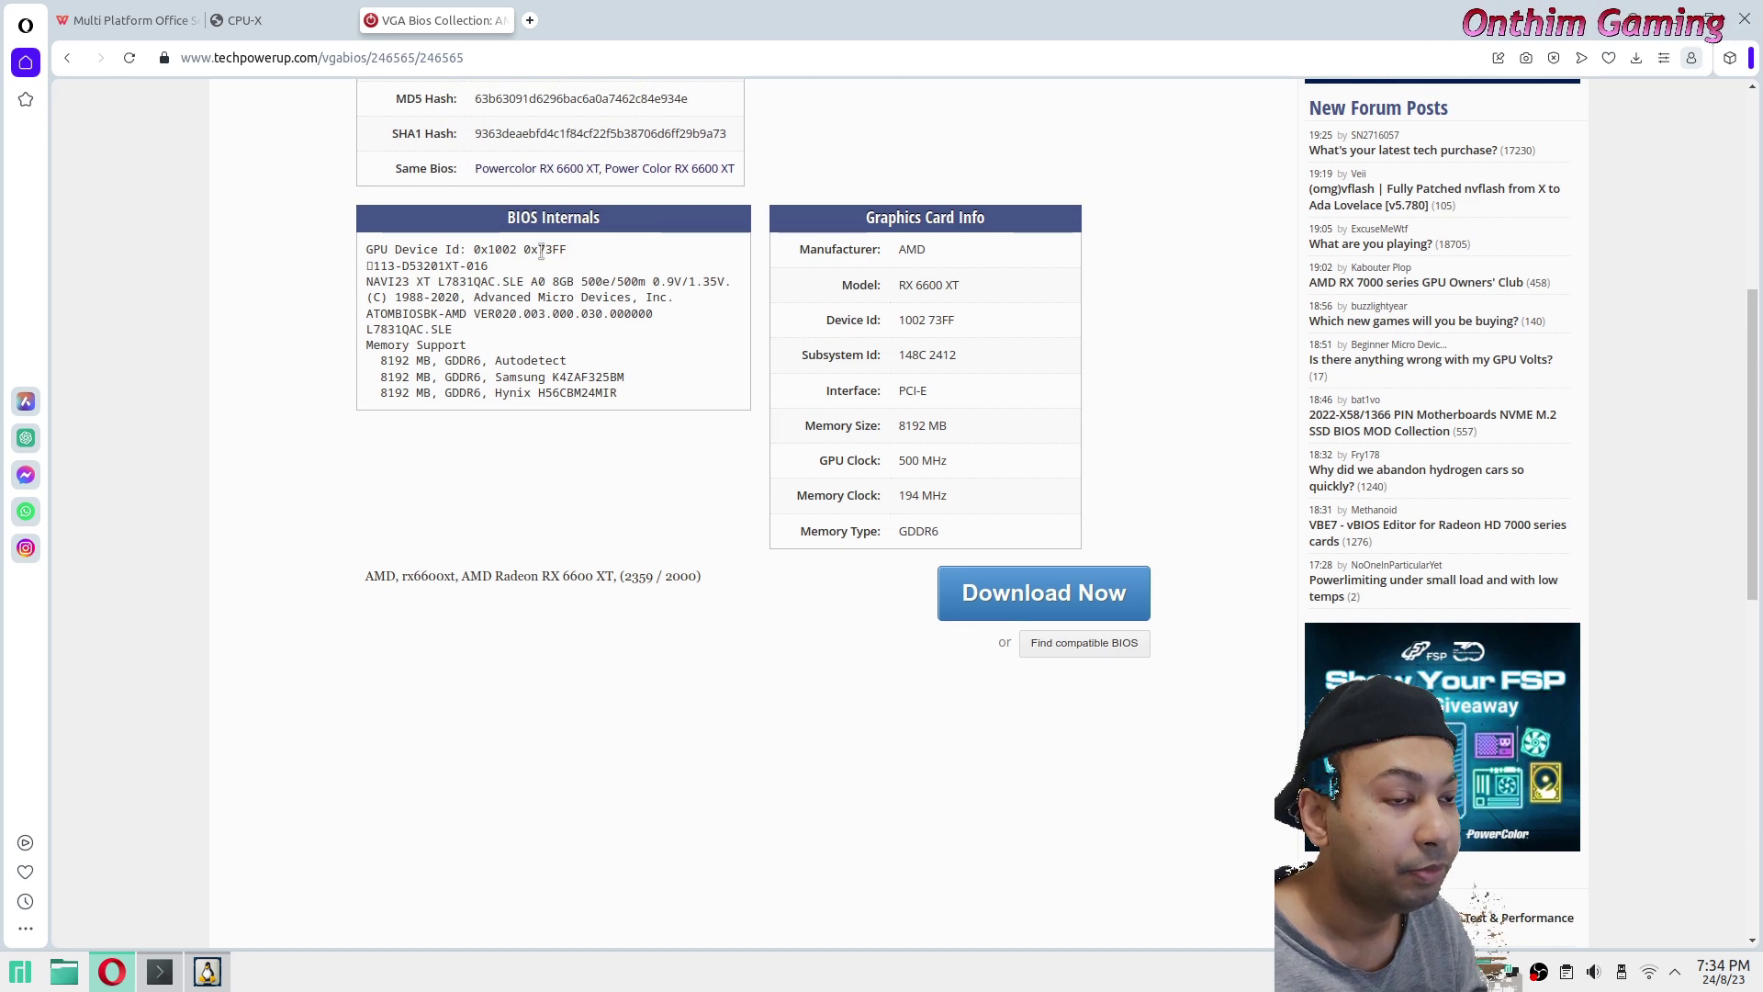
# Compare the GPU device ID under BIOS Internals with the device ID under Graphics Card Info.
pyautogui.moveTo(540, 249); pyautogui.dragTo(574, 253)
pyautogui.scroll(3, 742, 480)
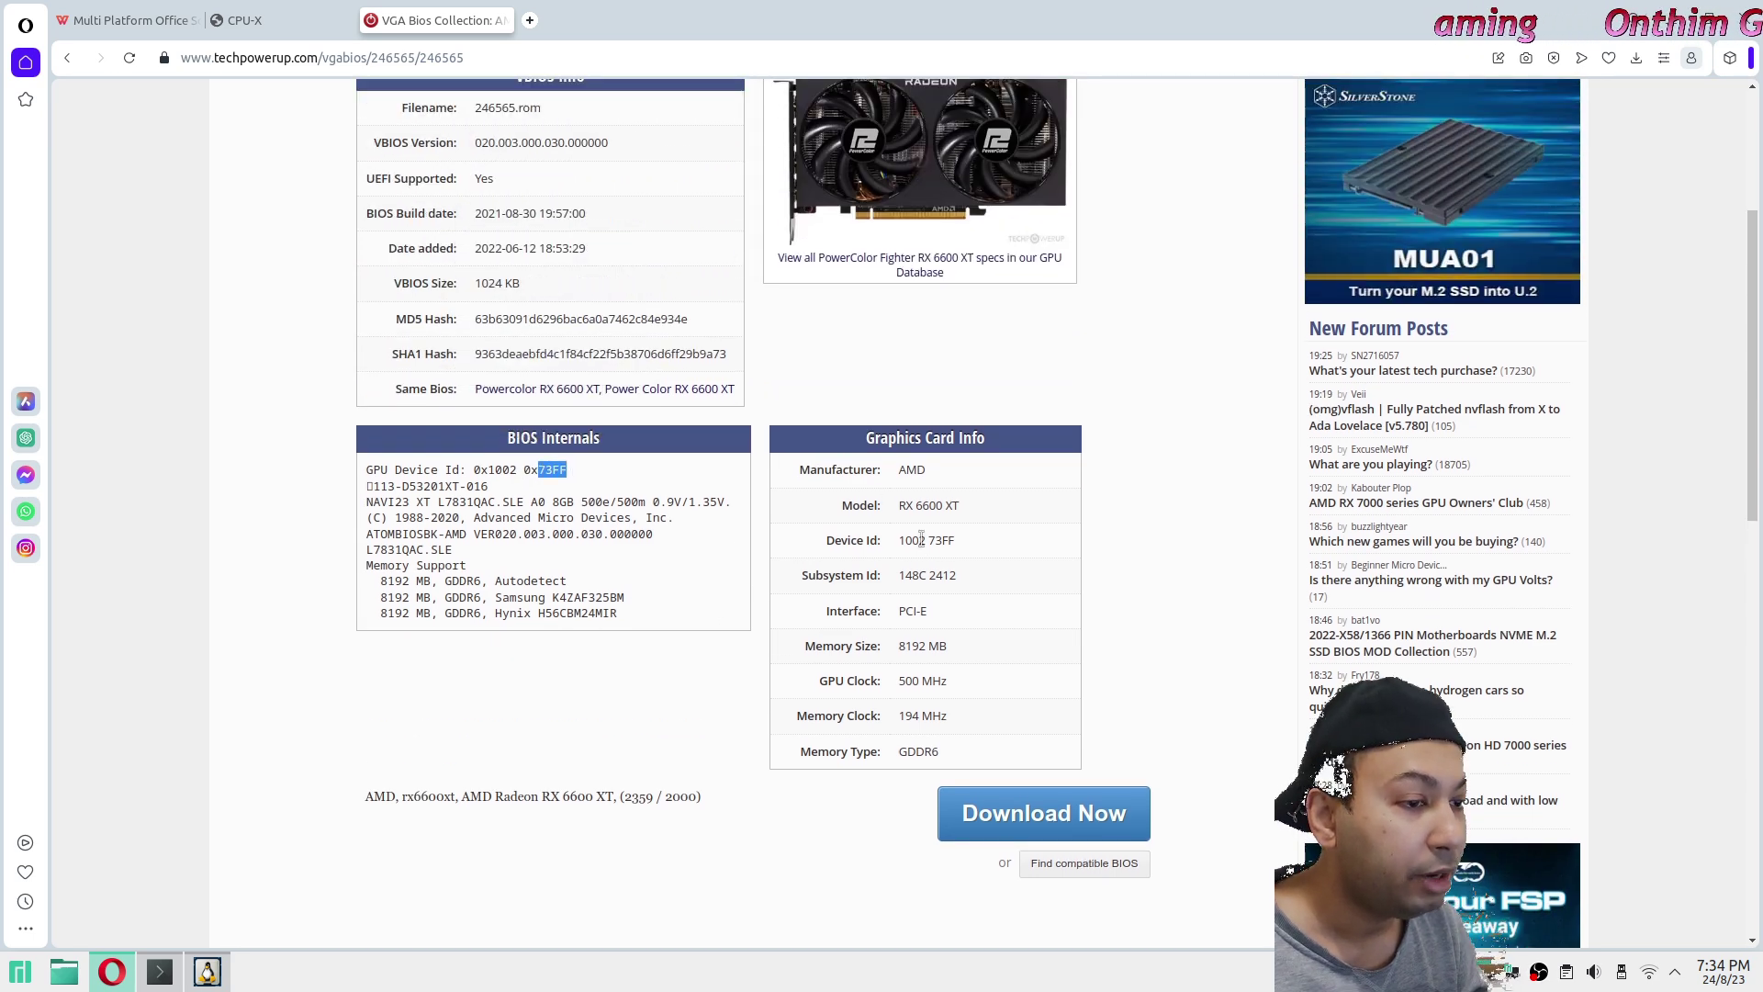
pyautogui.moveTo(927, 540); pyautogui.dragTo(898, 549)
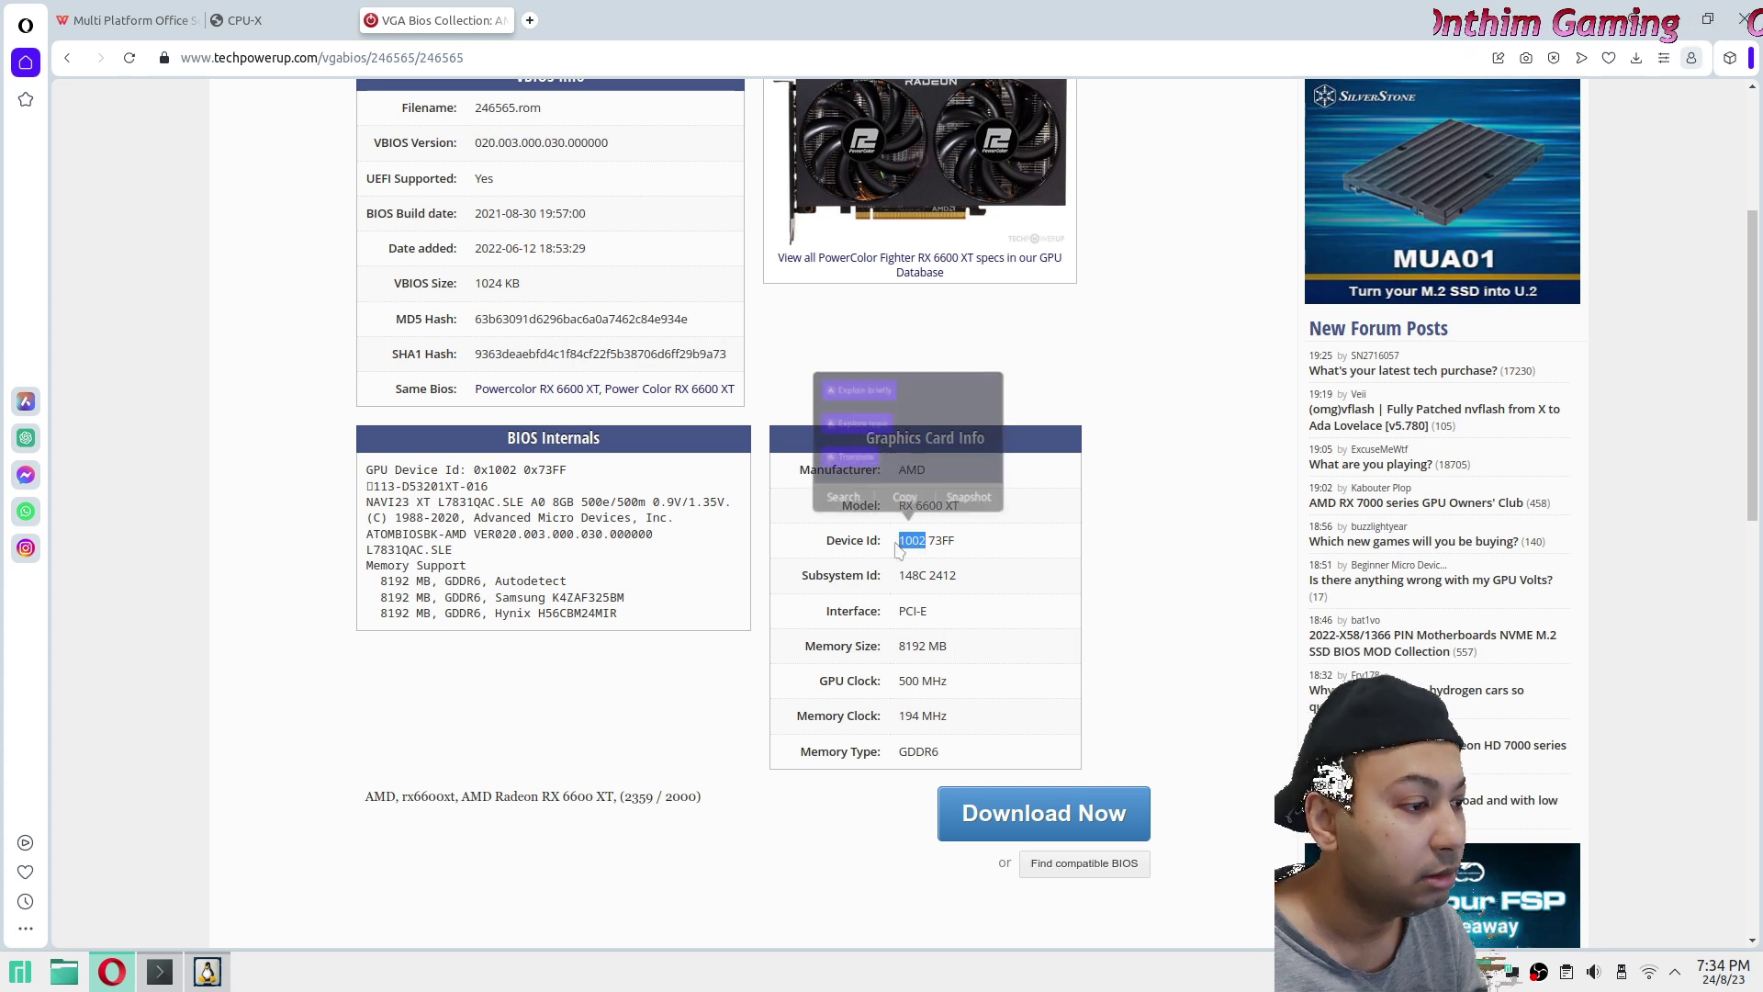
pyautogui.click(929, 560)
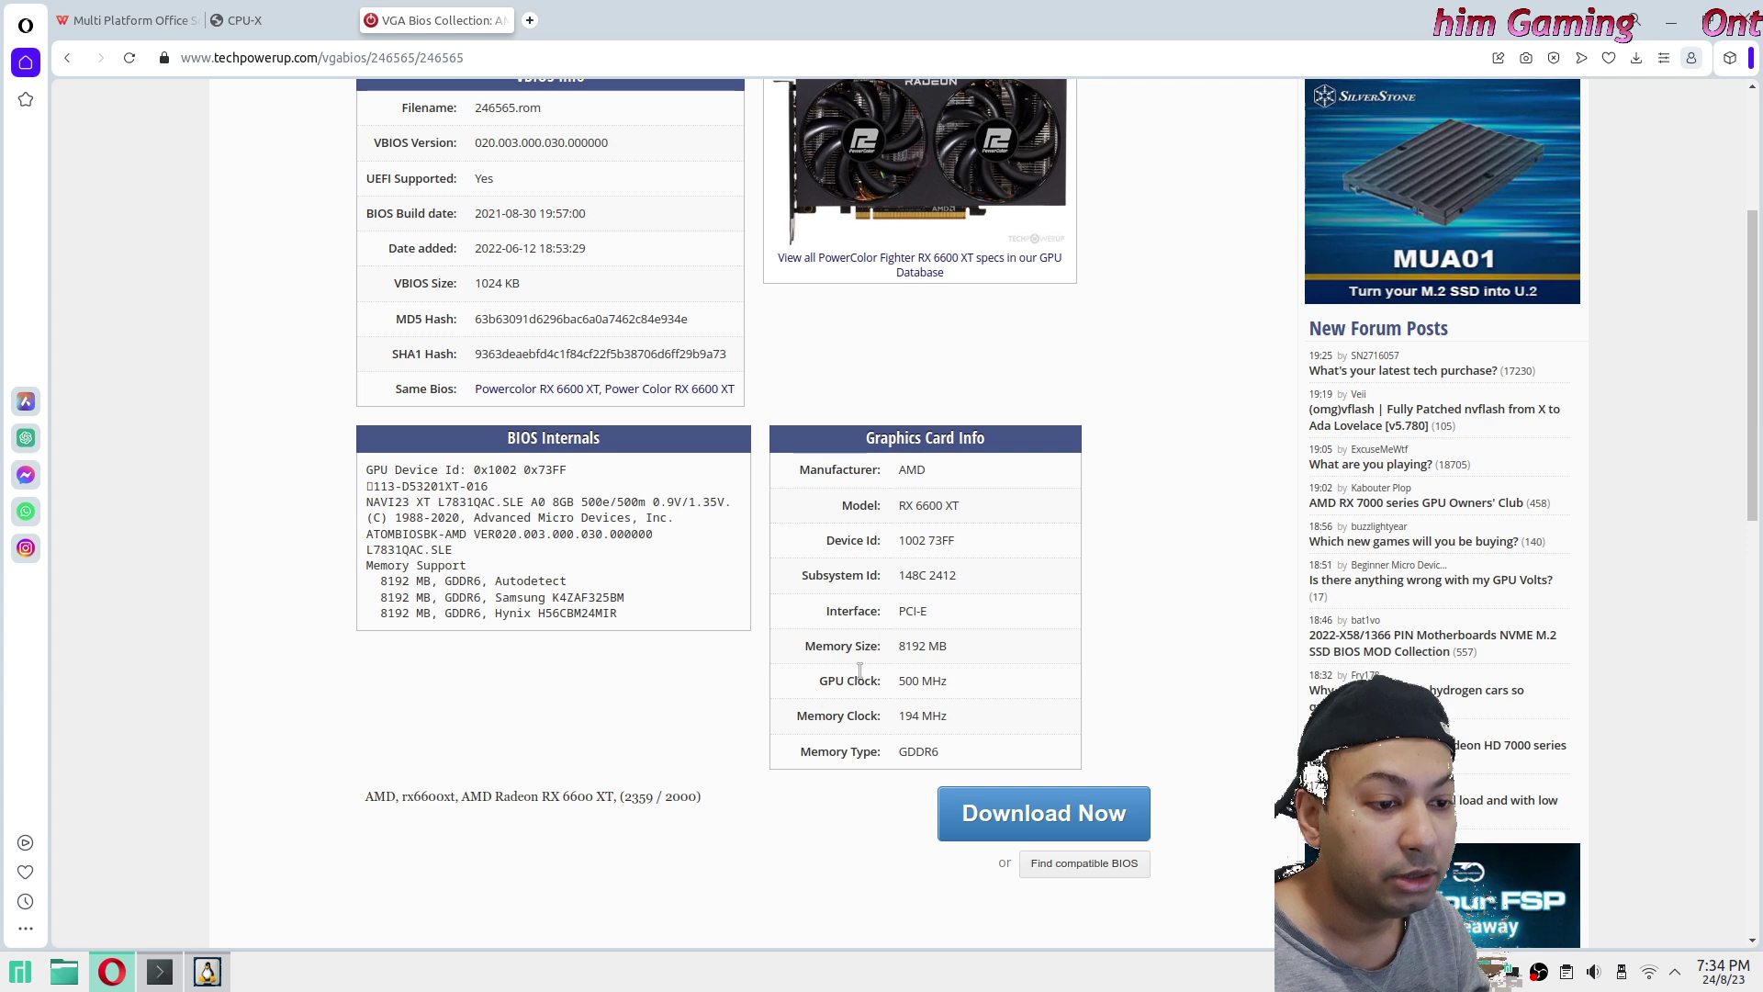
# Return to the Google results and replace the query with a search for "amd graphics cards".
pyautogui.click(67, 57)
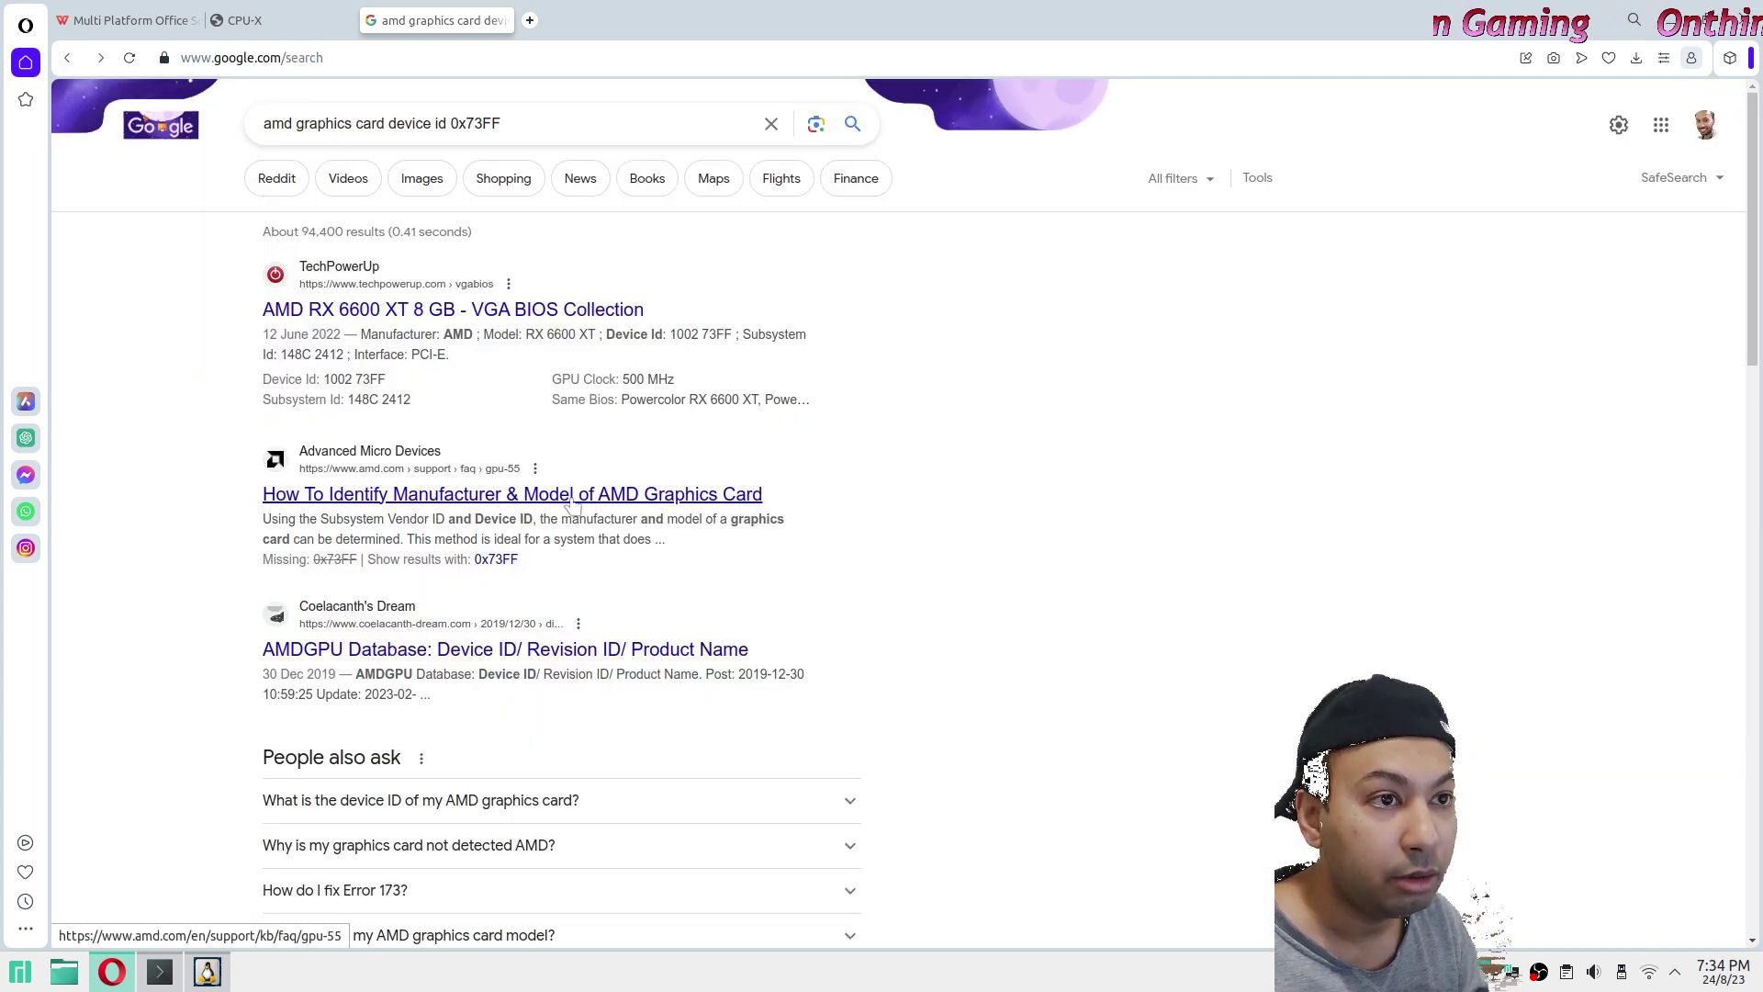
pyautogui.scroll(-5, 970, 597)
pyautogui.scroll(5, 966, 603)
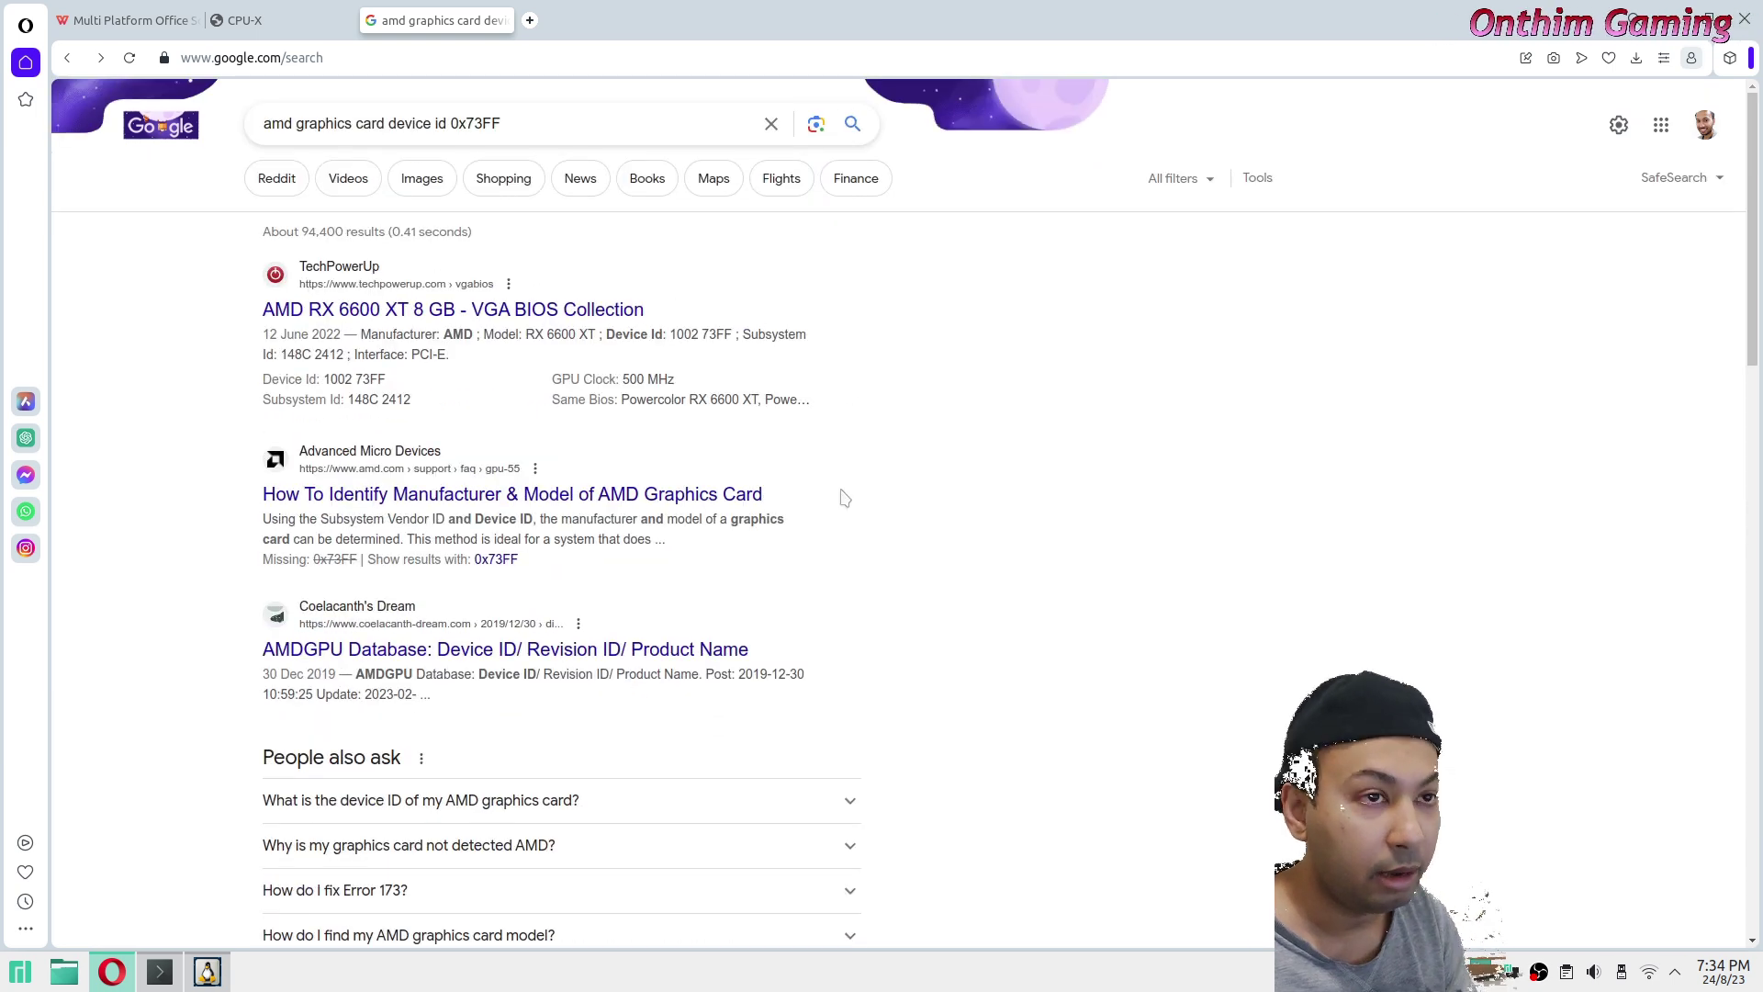
pyautogui.moveTo(585, 130); pyautogui.dragTo(162, 126)
pyautogui.write('amd ')
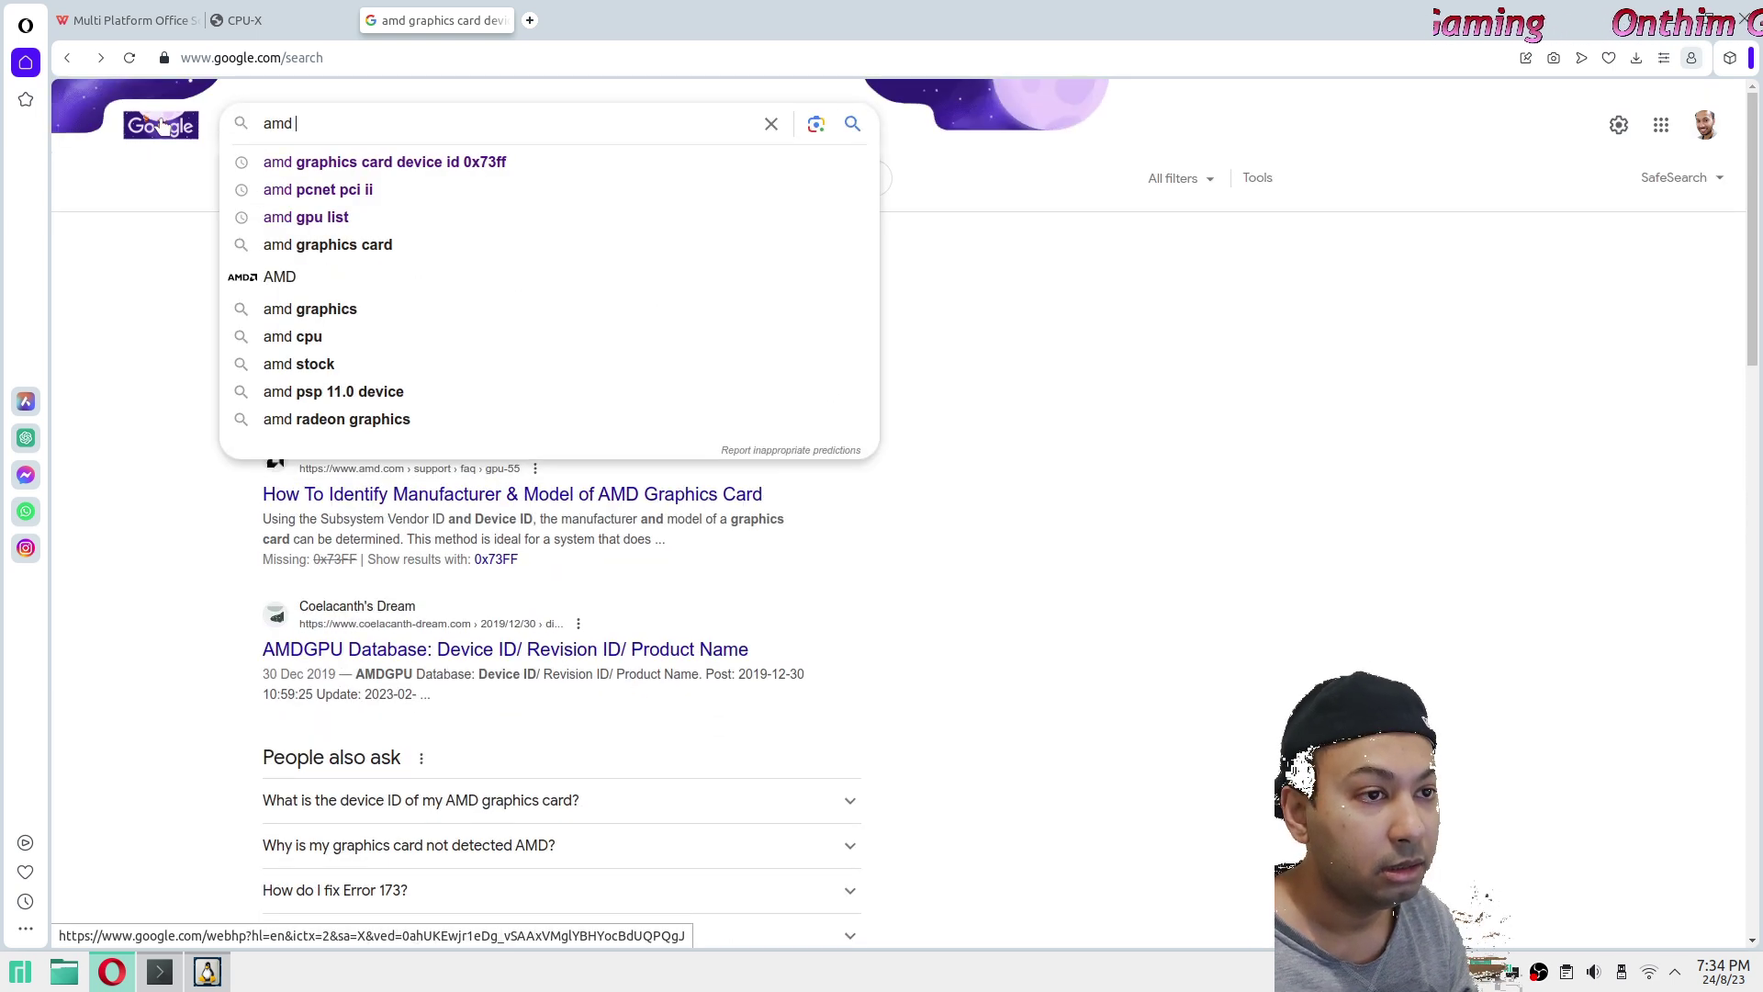
pyautogui.write('graphics card')
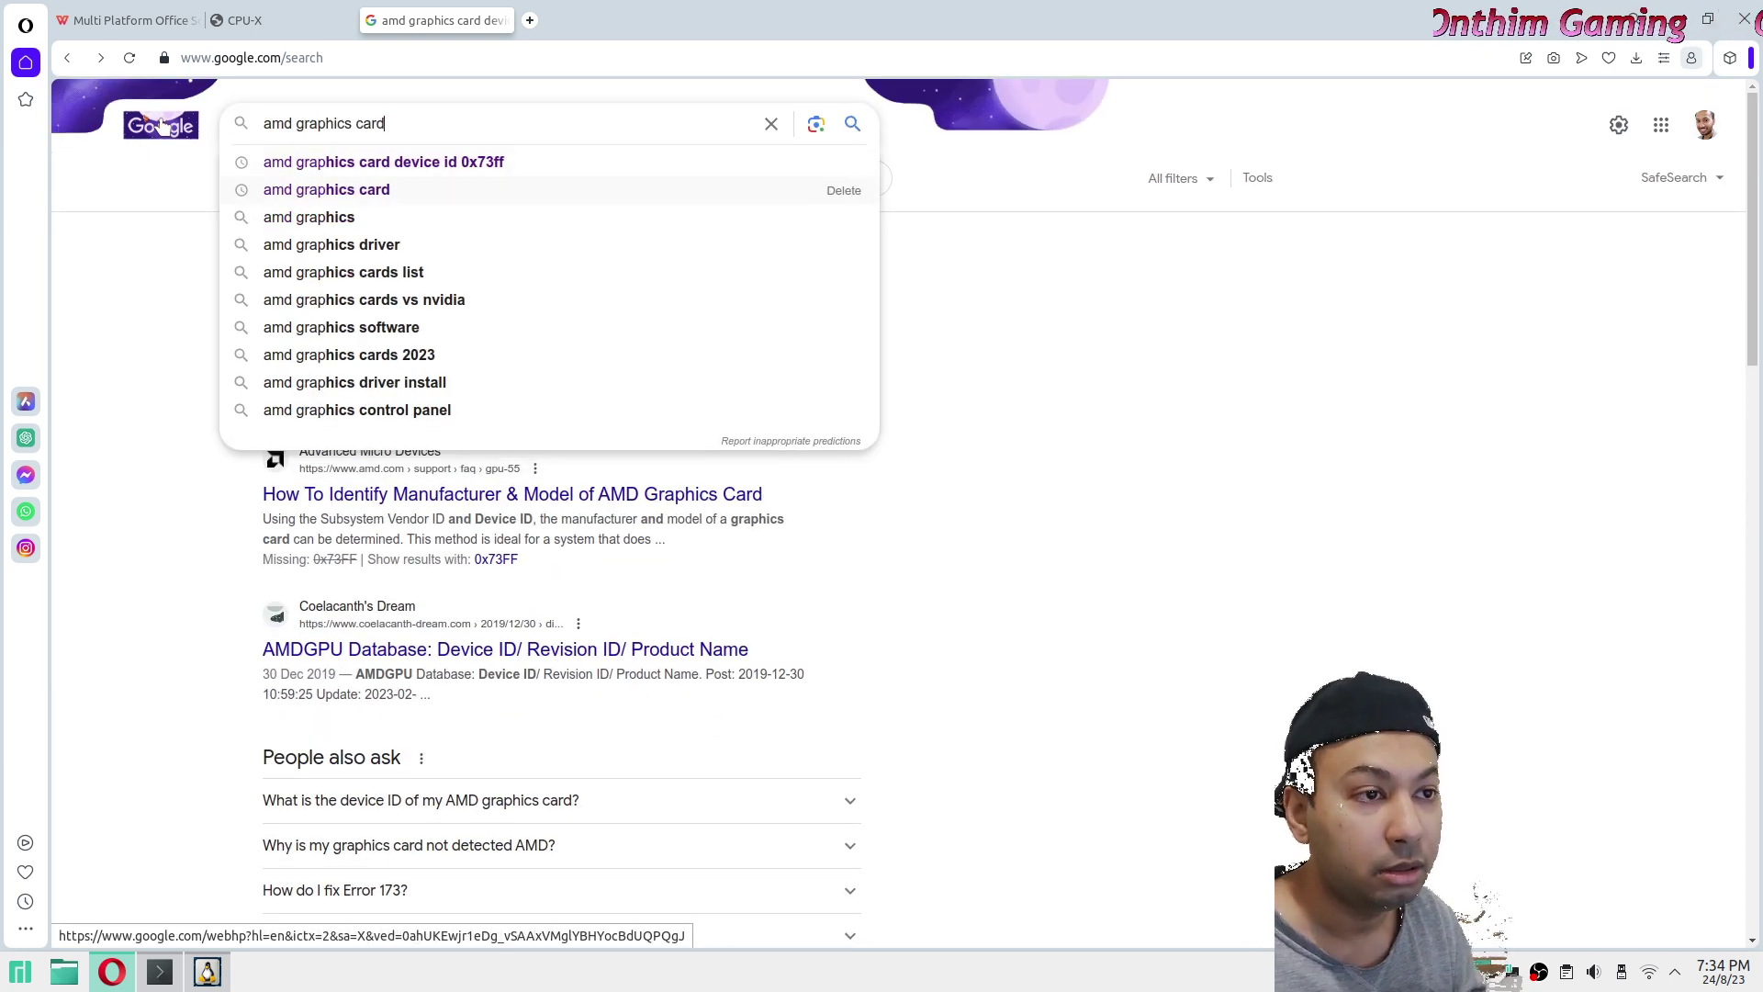
pyautogui.write('s')
pyautogui.press('Return')
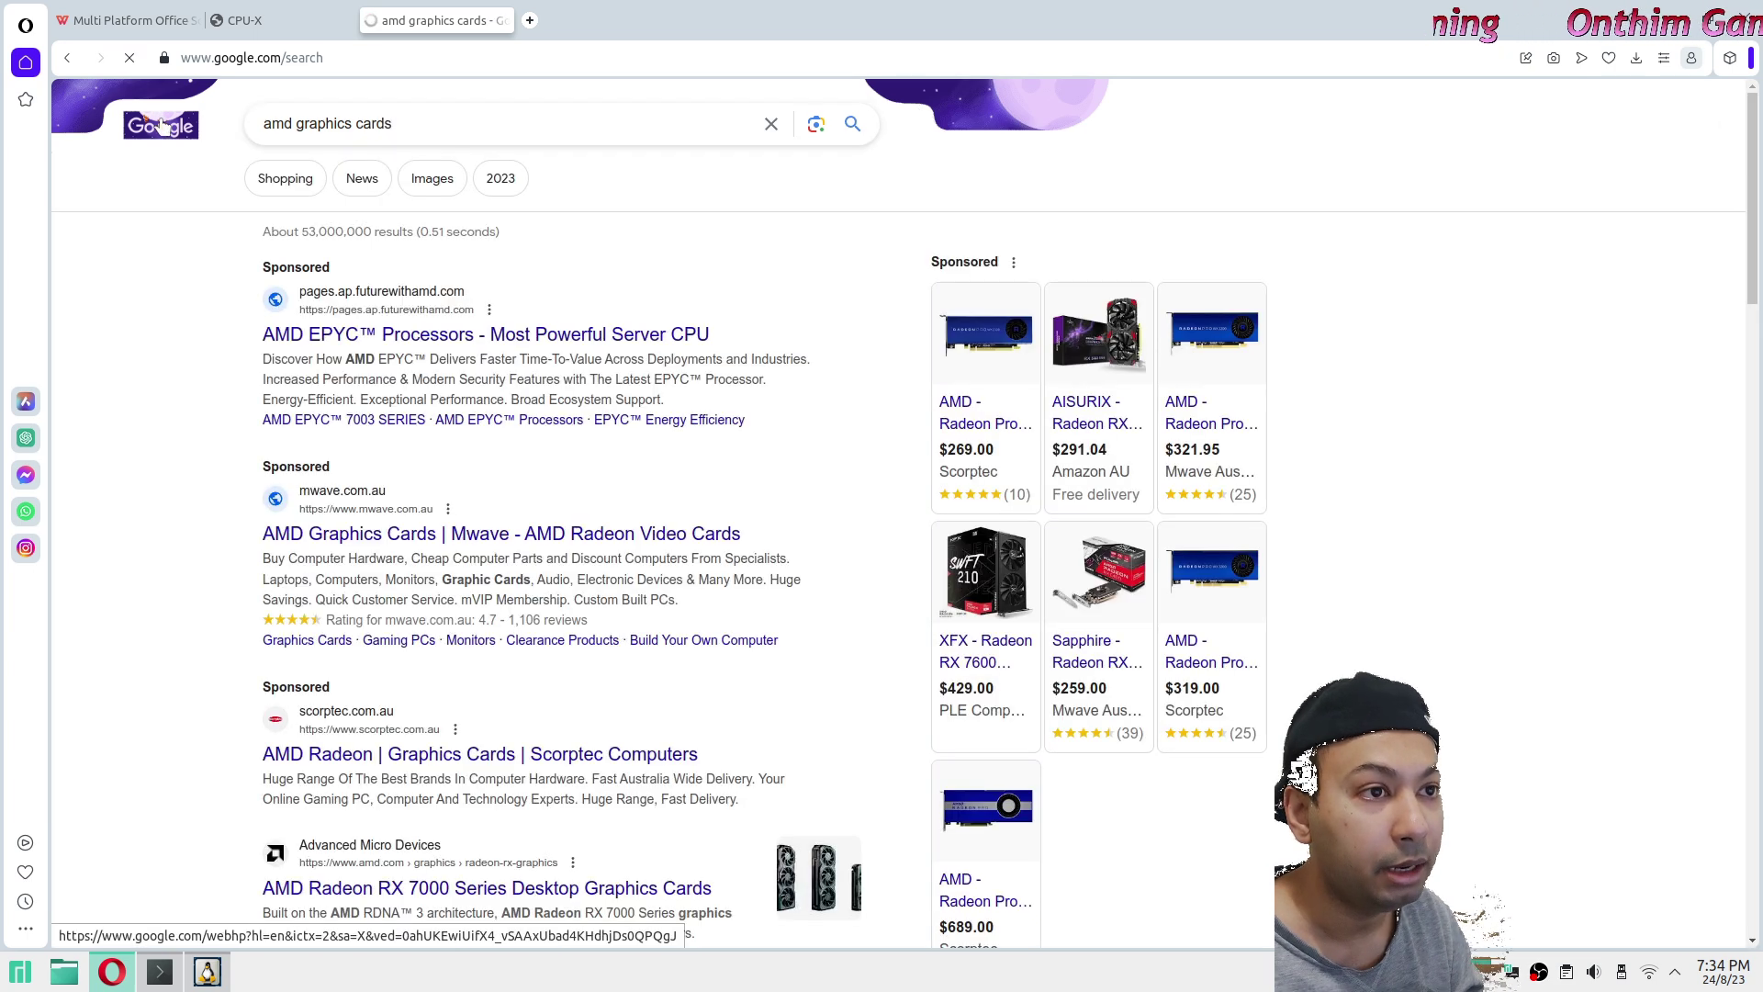
# Search for "amd graphics cards wiki" and open Wikipedia's "List of AMD graphics processing units" result.
pyautogui.click(521, 122)
pyautogui.write('wiki')
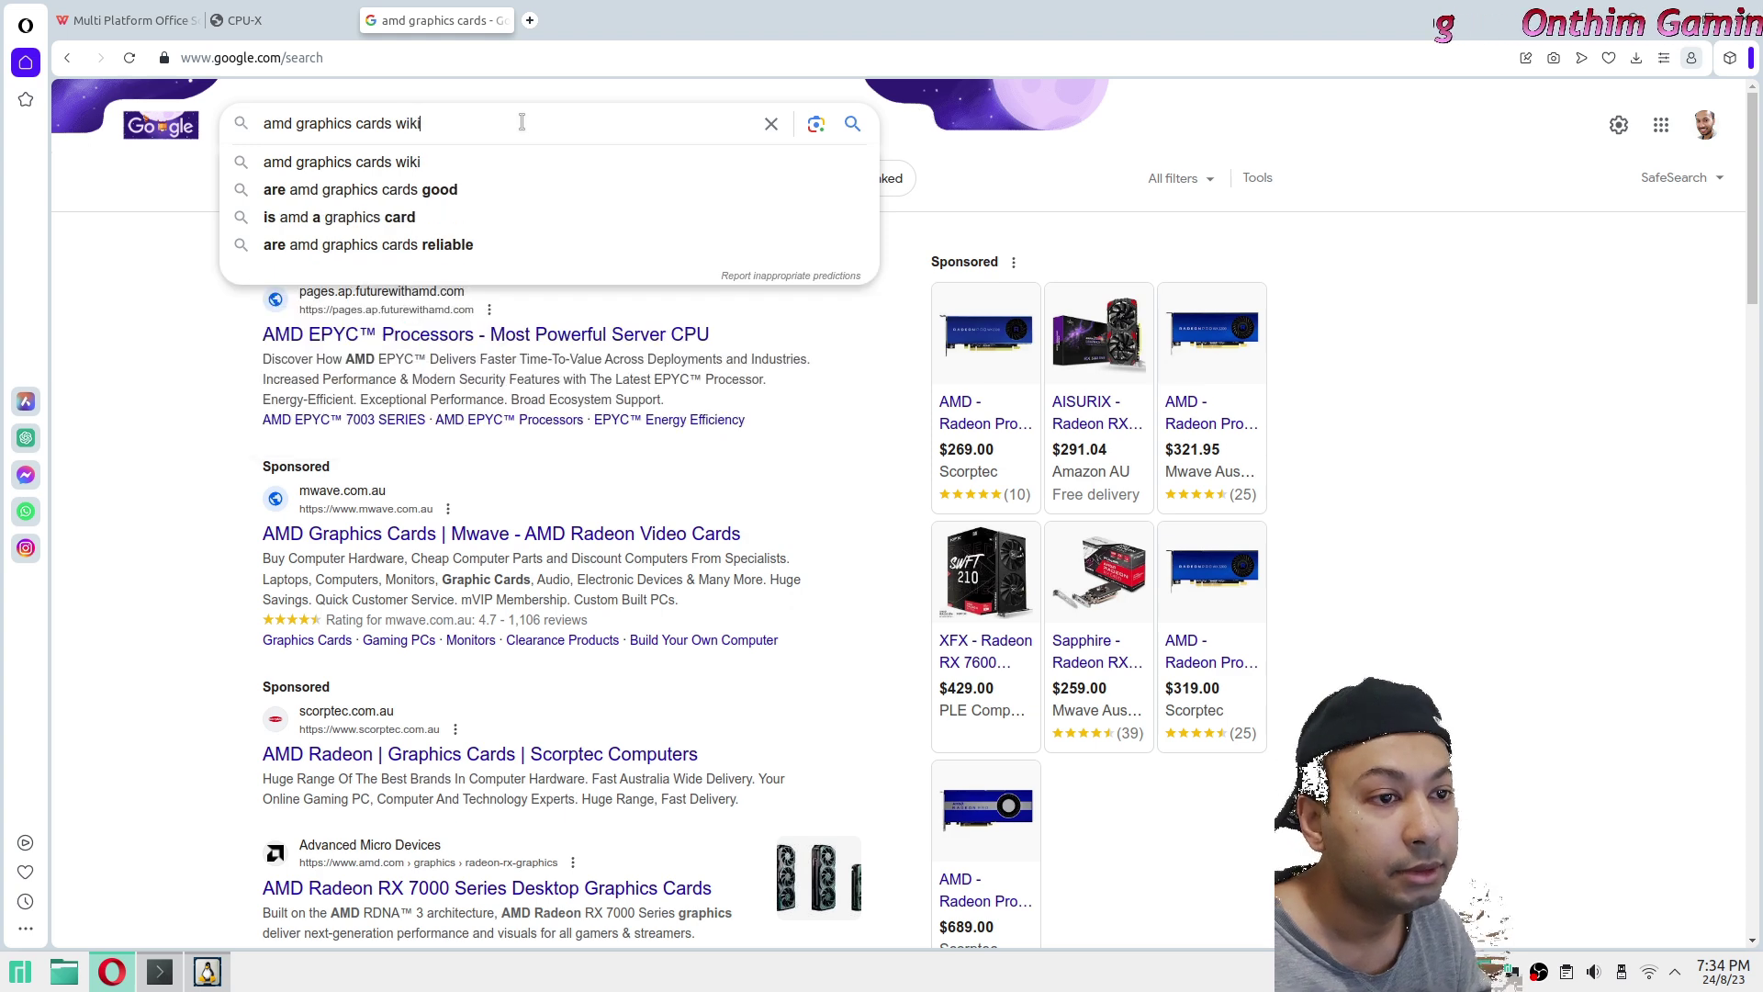
pyautogui.press('Return')
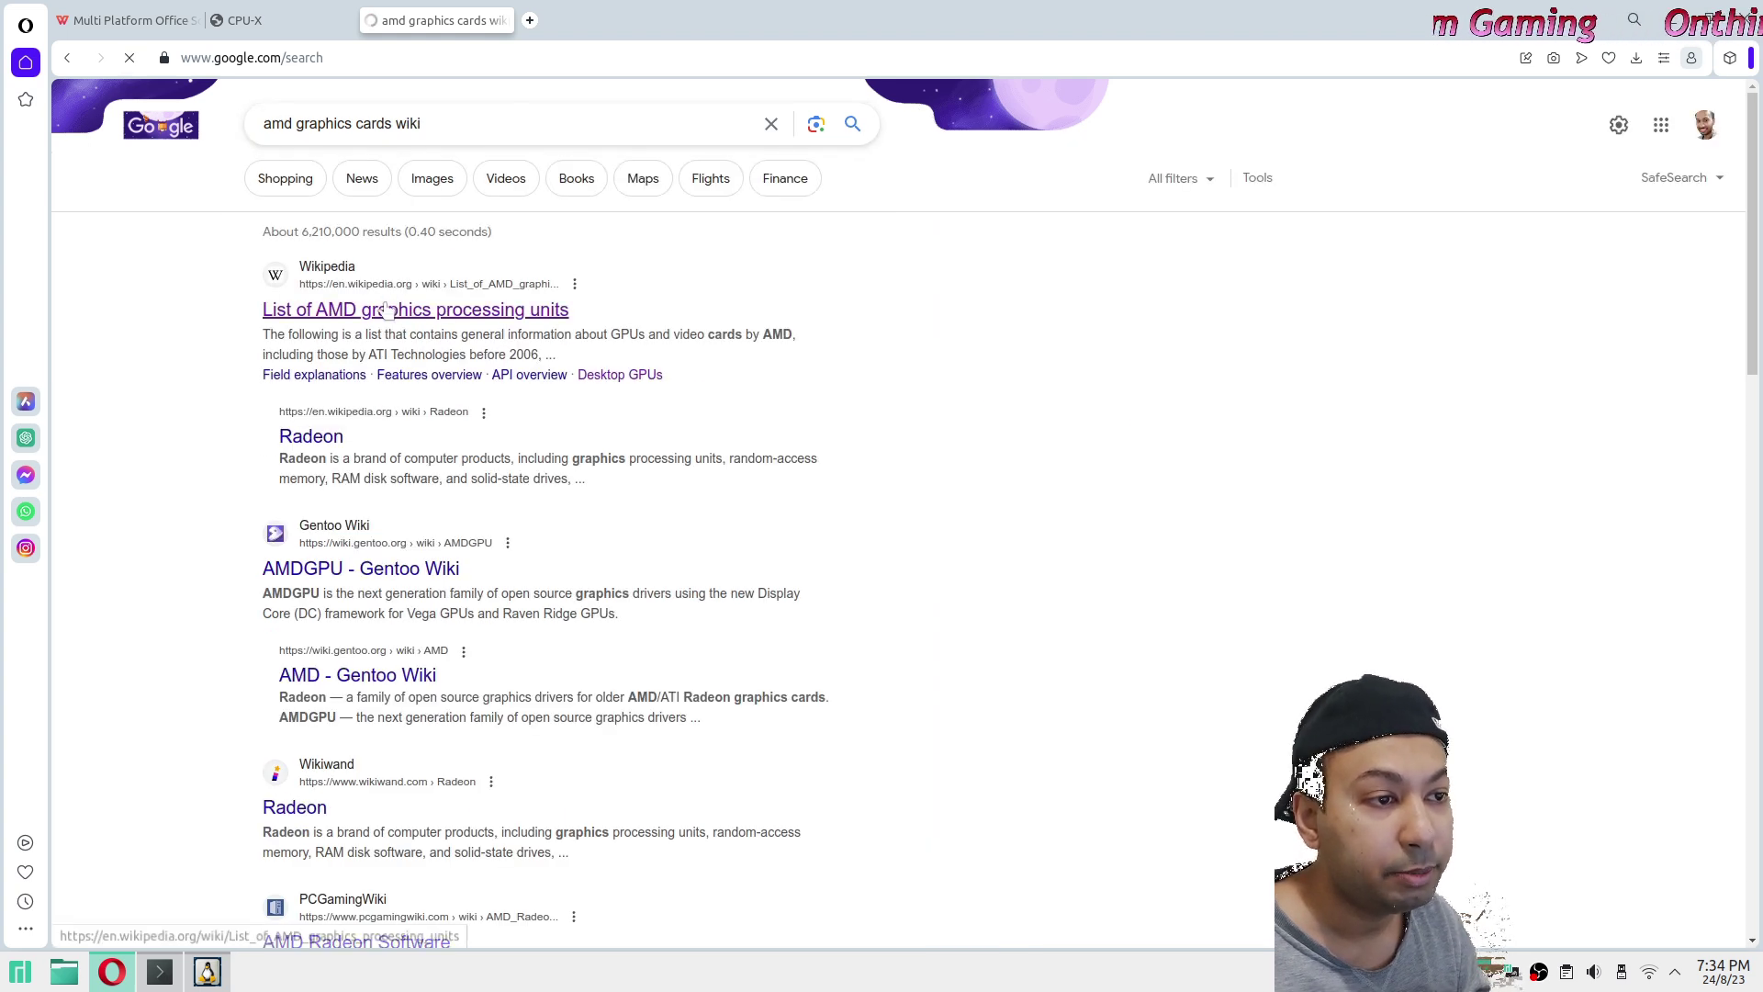
pyautogui.click(435, 315)
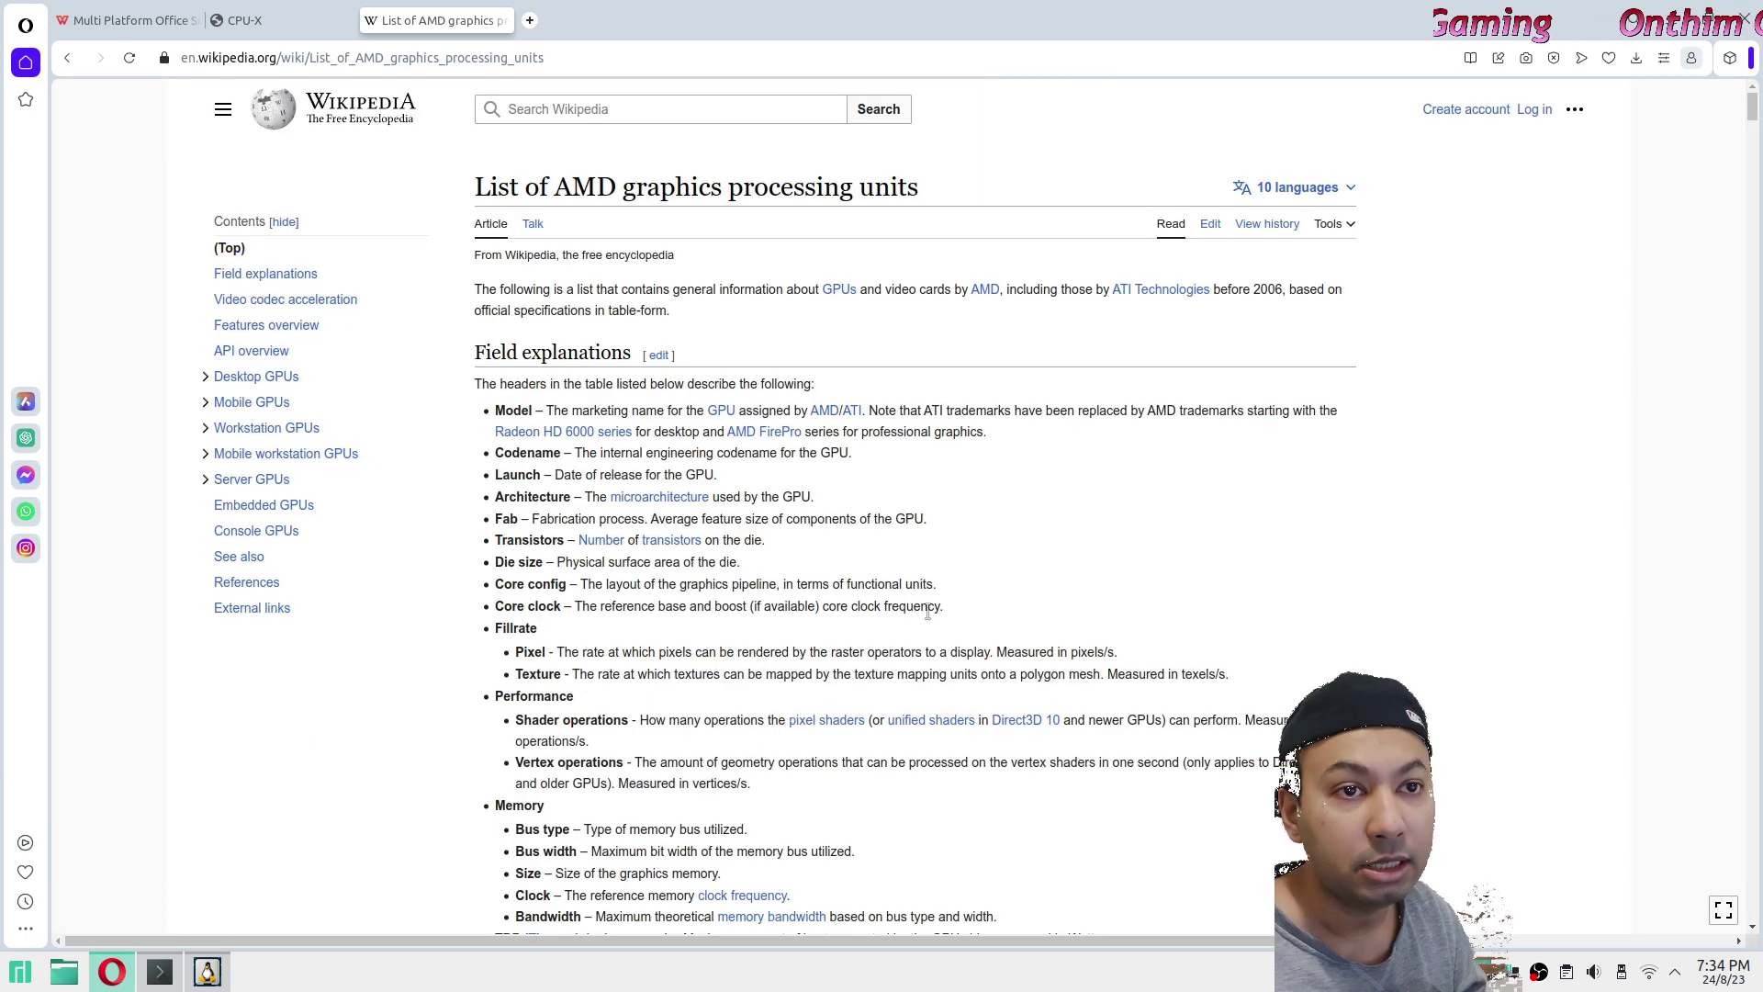
# Search the Wikipedia list page for 0x73FF and for 73FF, and close the page search.
pyautogui.hotkey('ctrl', 'f')
pyautogui.hotkey('ctrl', 'v')
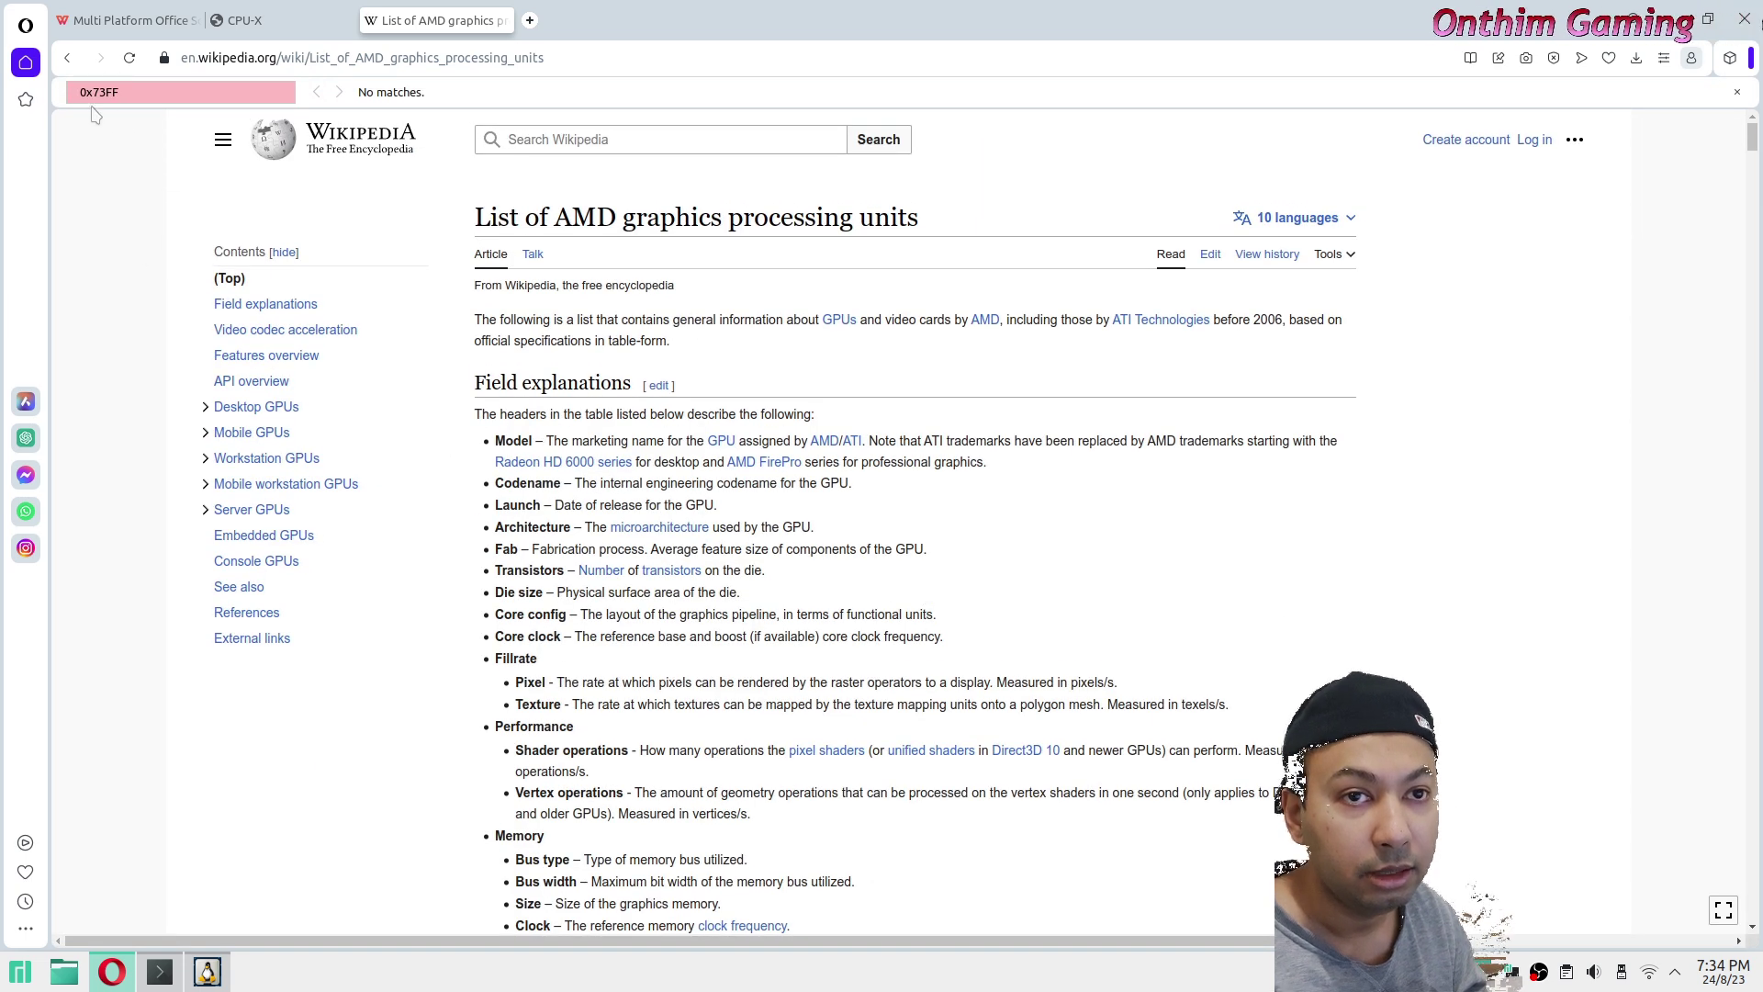
pyautogui.moveTo(93, 92); pyautogui.dragTo(64, 101)
pyautogui.press('BackSpace')
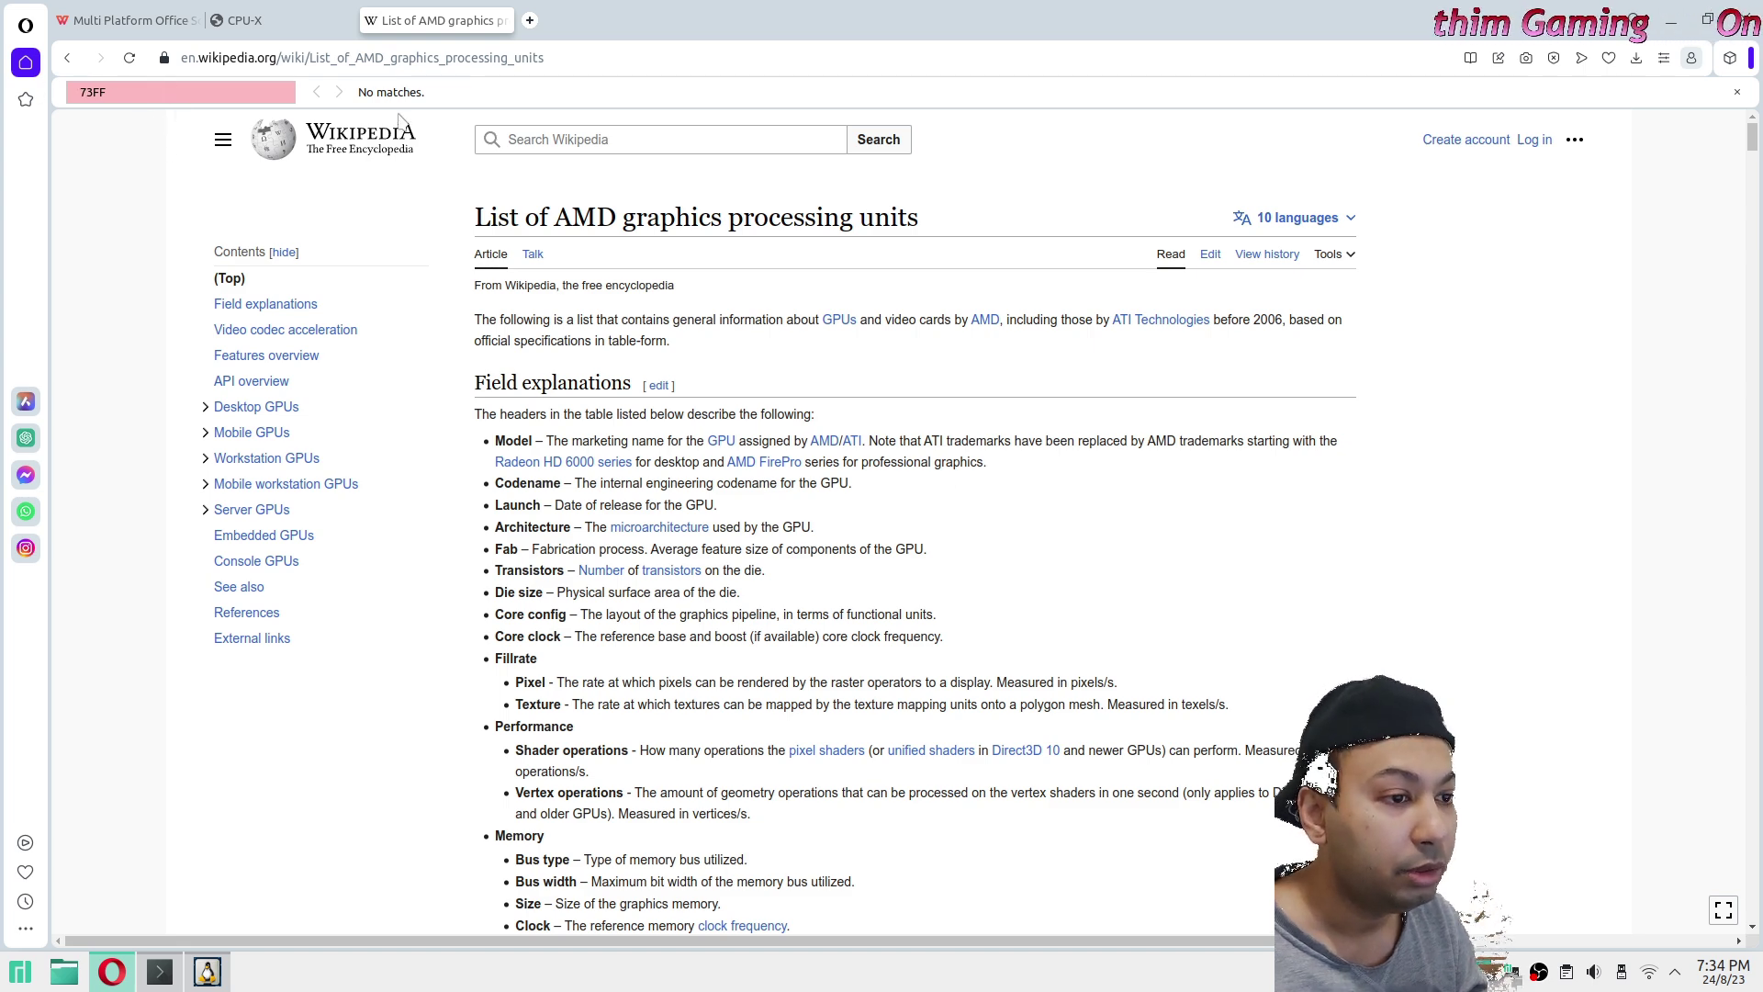
pyautogui.press('Escape')
# Check the card's Navi codename in CPU-X and open the Navi 2X article from Wikipedia's video codec acceleration list.
pyautogui.scroll(-20, 1010, 531)
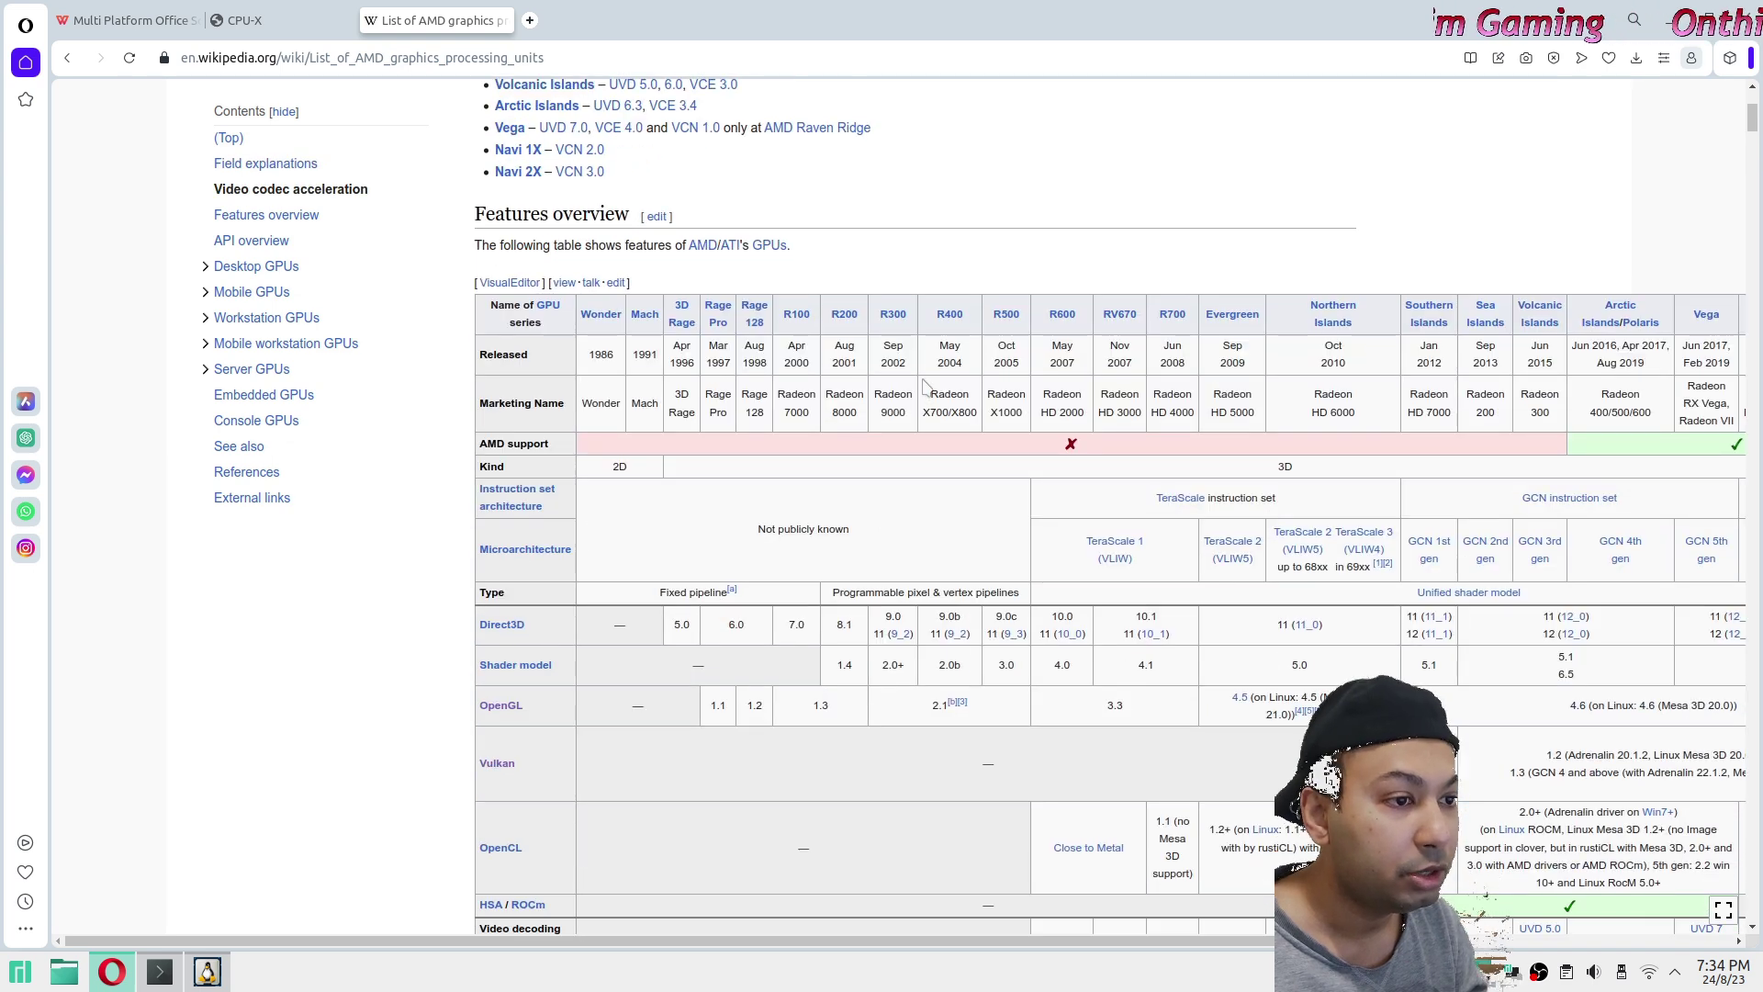
pyautogui.scroll(2, 808, 404)
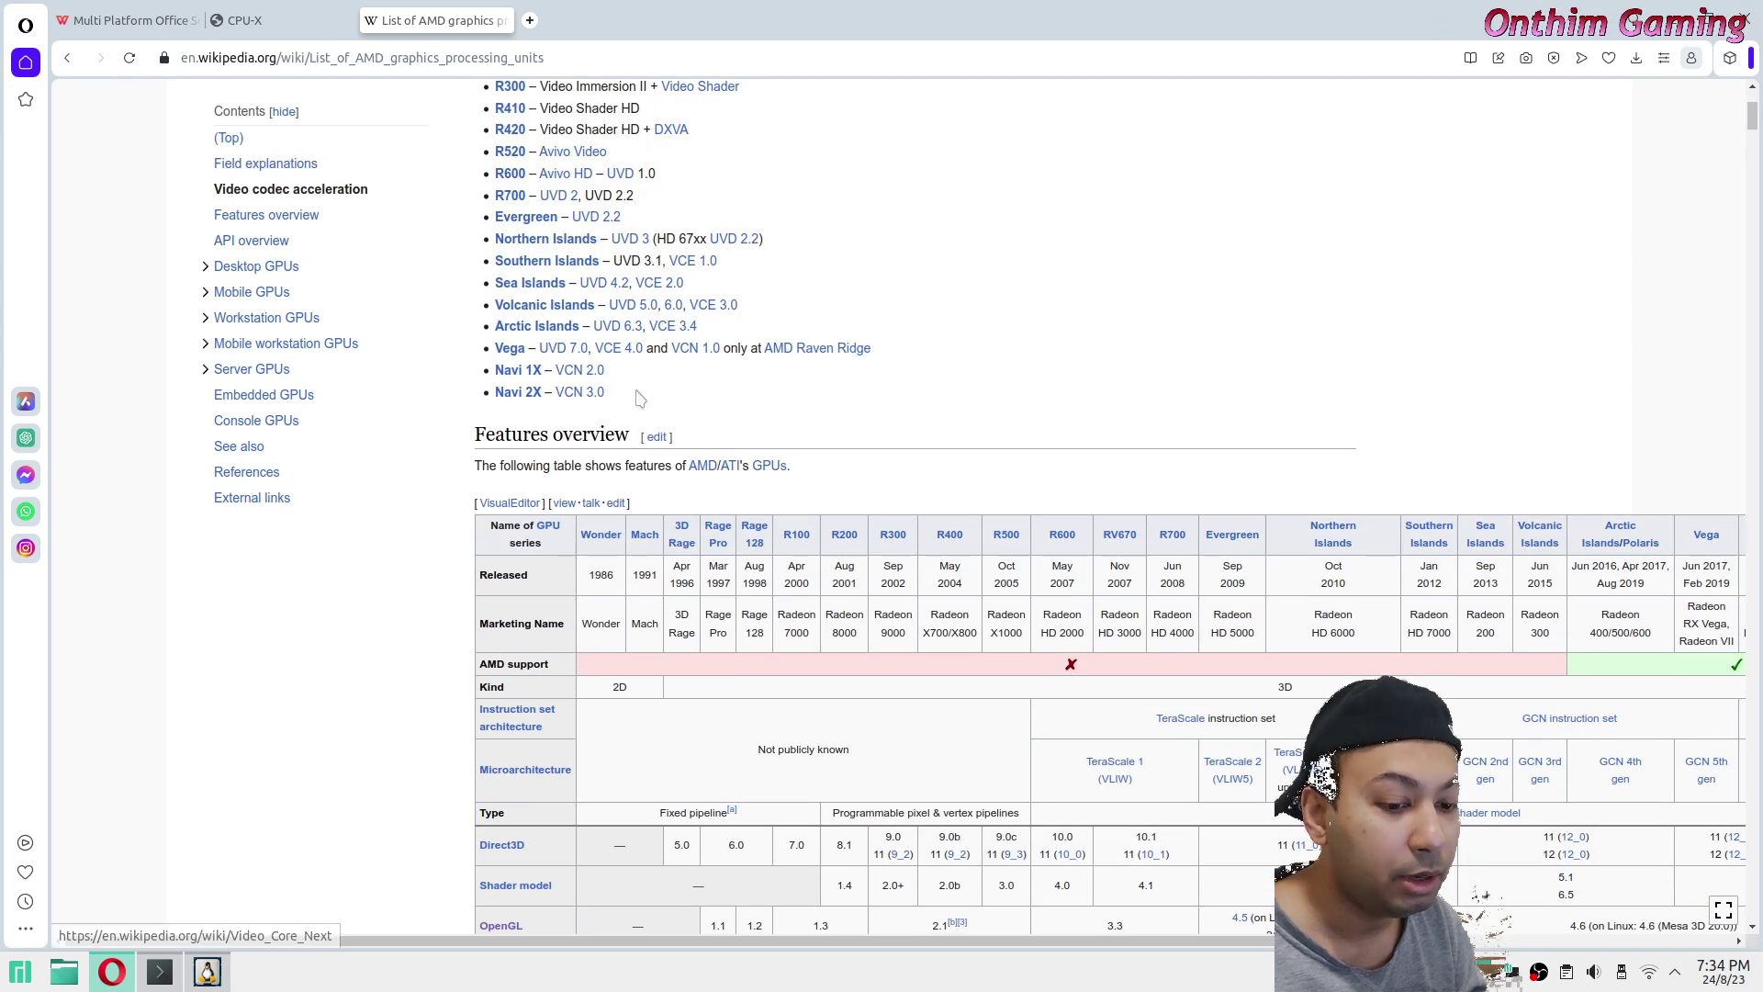
pyautogui.click(218, 968)
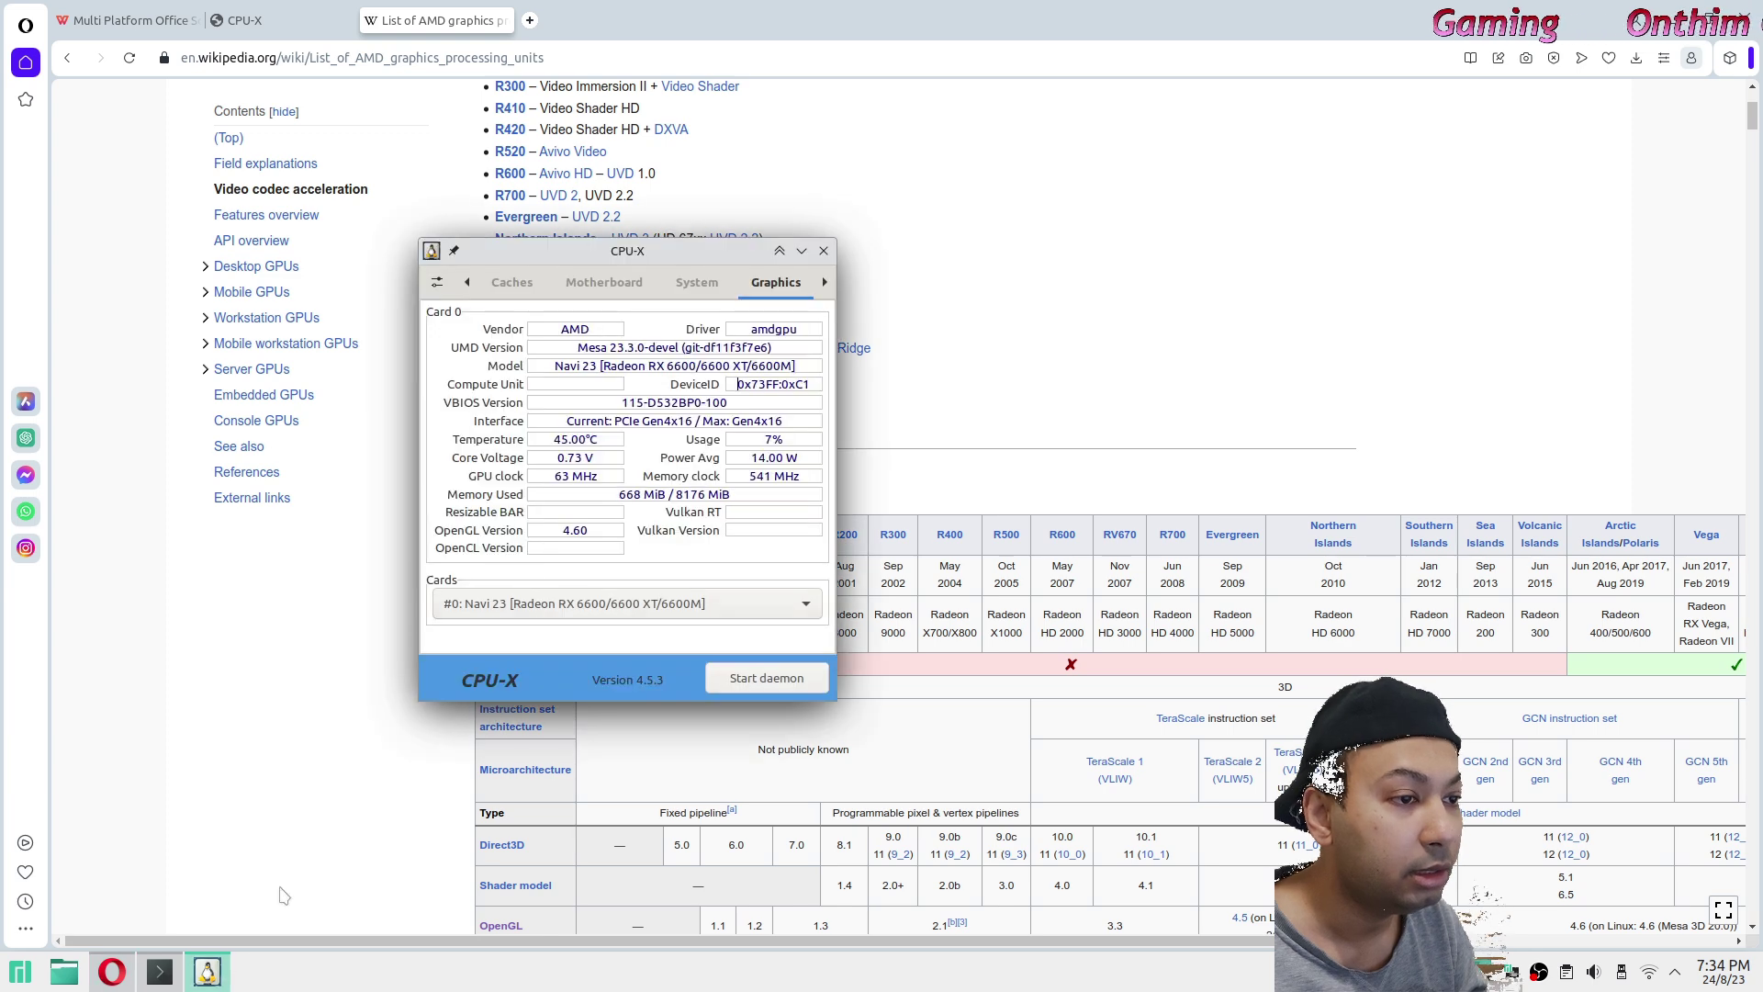
pyautogui.click(1109, 450)
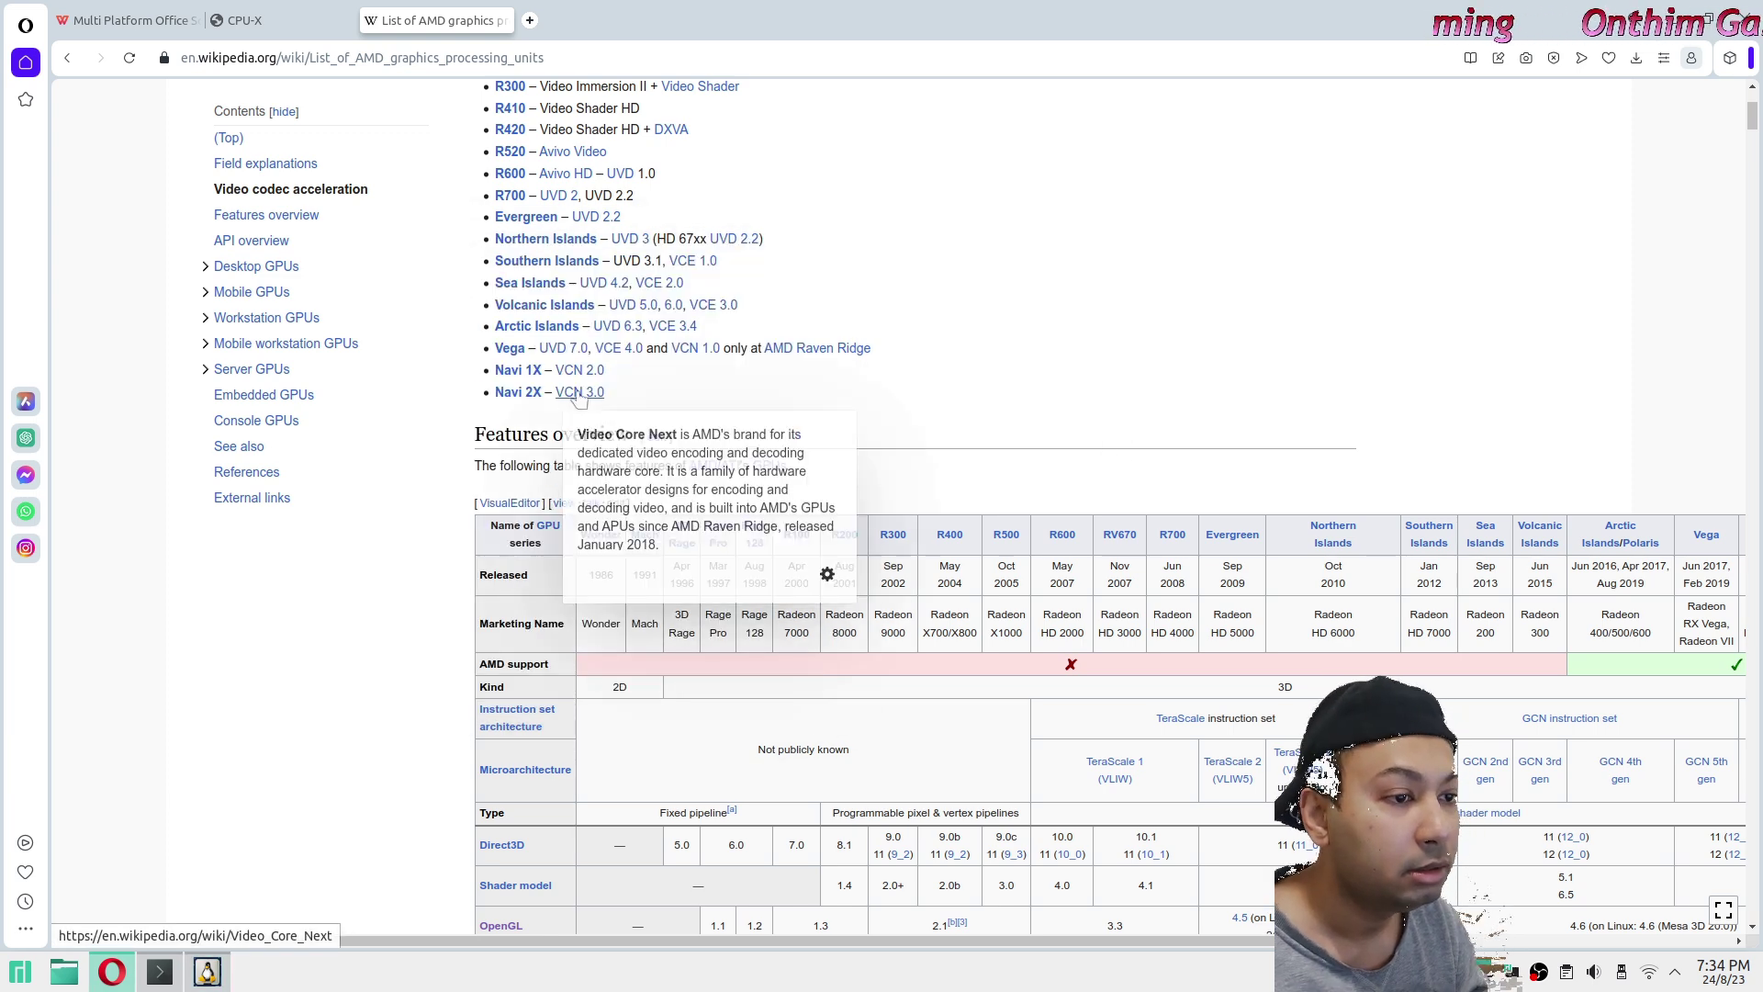
pyautogui.click(504, 393)
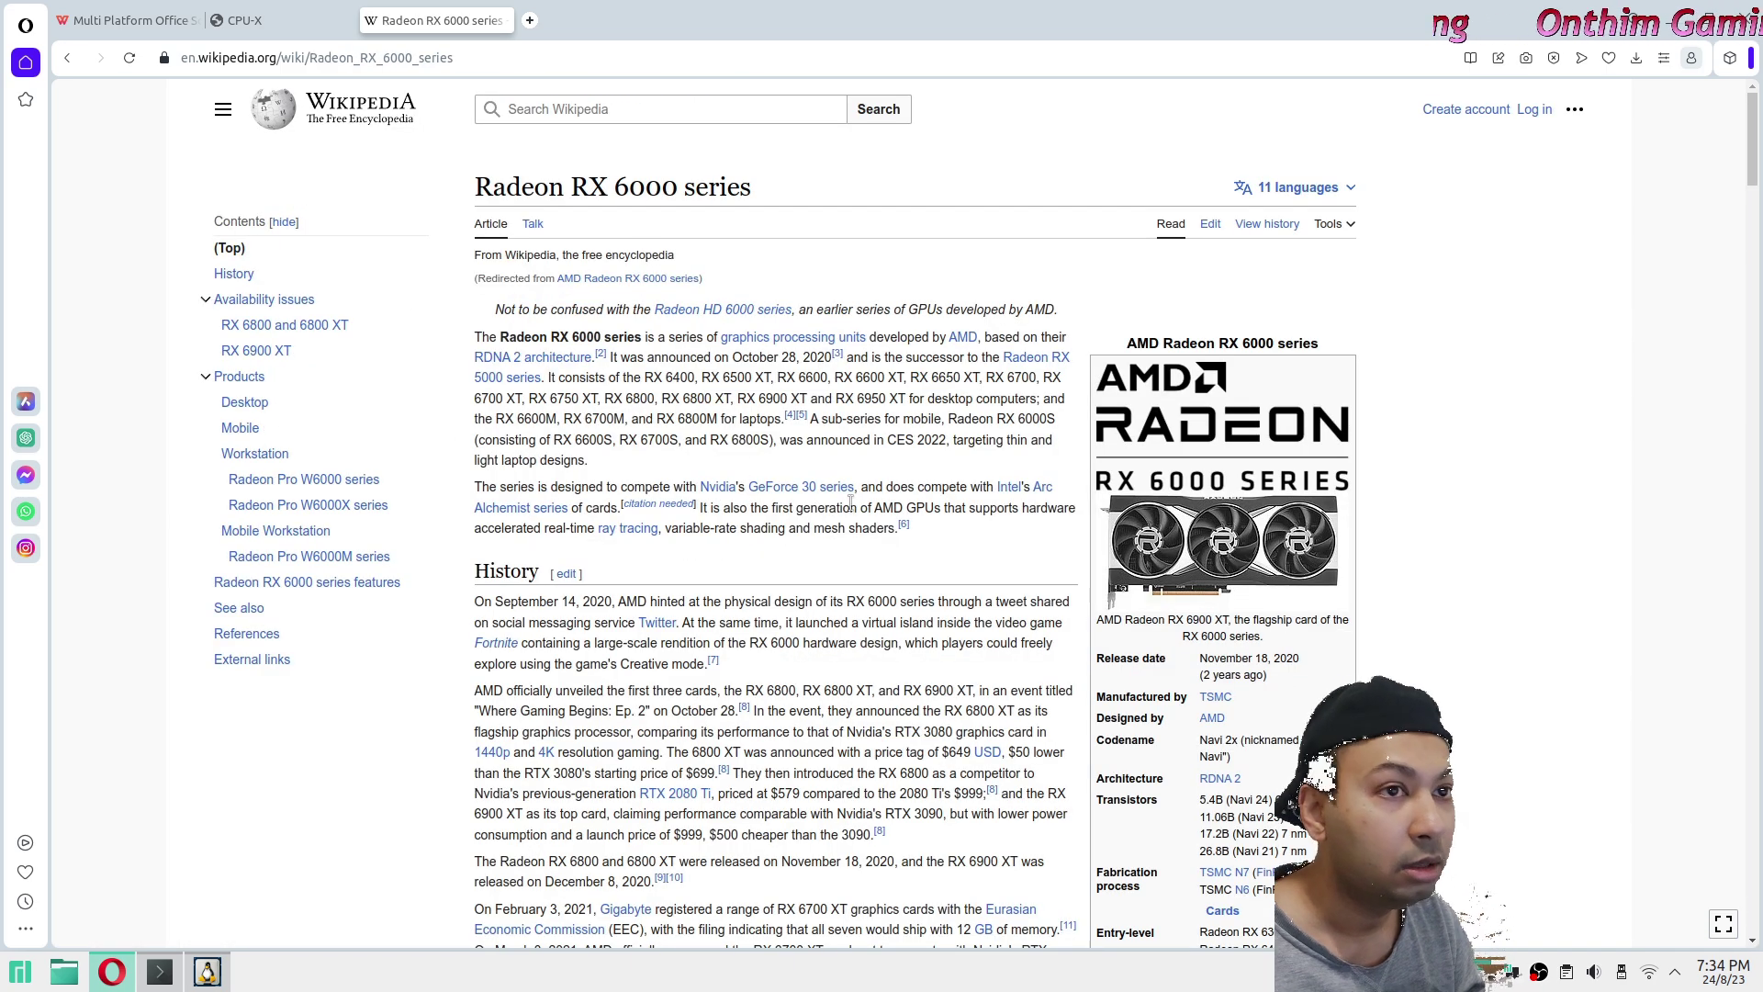
# Search the Radeon RX 6000 series article for 0x73FF and 73FF, close the page search, and view the Desktop products table.
pyautogui.scroll(-5, 841, 500)
pyautogui.hotkey('ctrl', 'f')
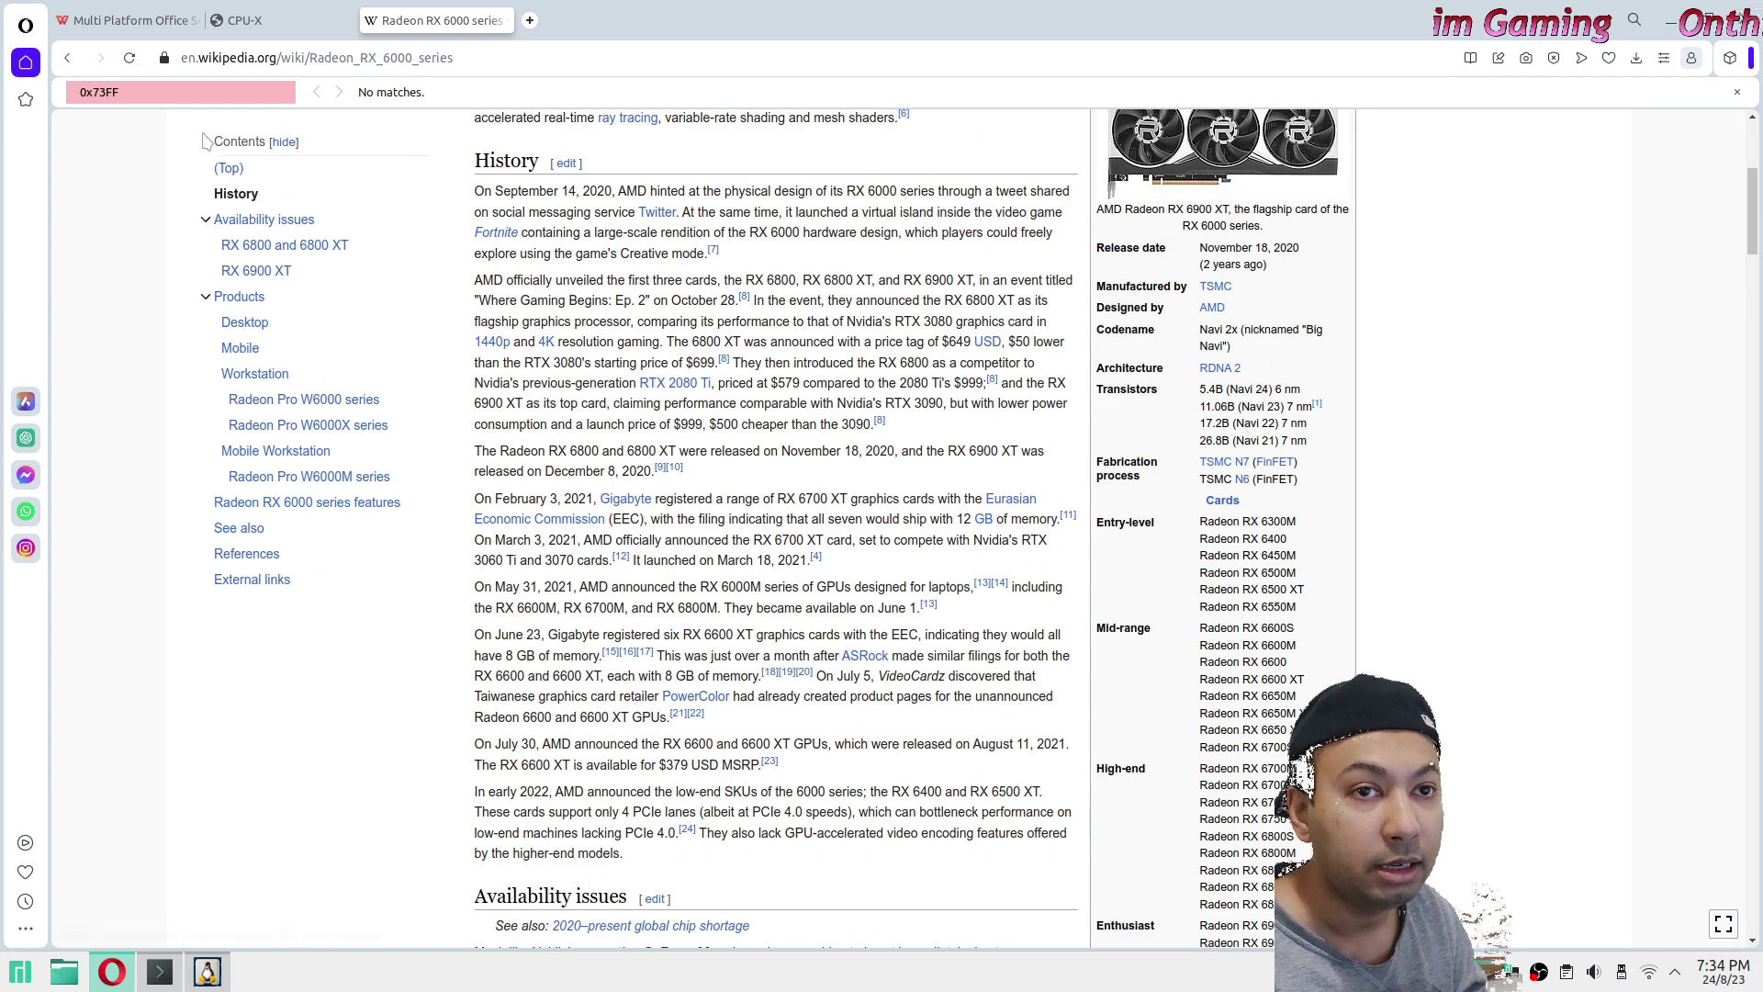
pyautogui.press('Left')
pyautogui.press('Left')
pyautogui.press('Left')
pyautogui.press('Left')
pyautogui.press('BackSpace')
pyautogui.press('BackSpace')
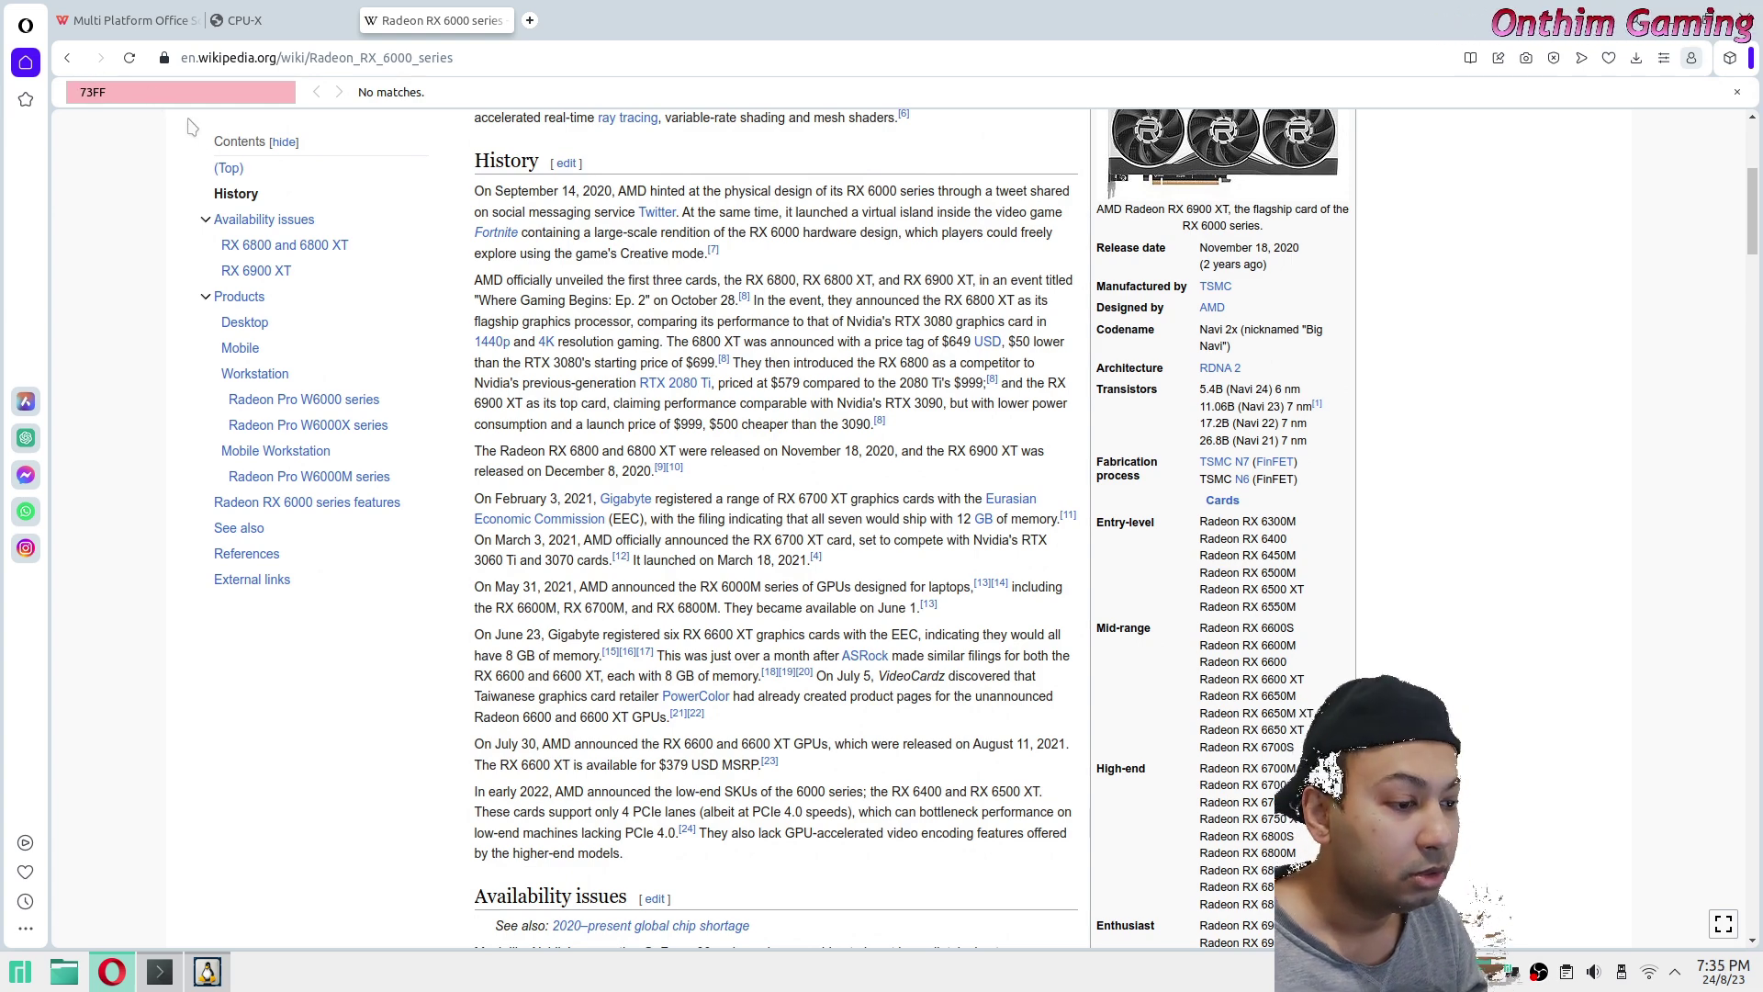
pyautogui.press('Escape')
pyautogui.scroll(-13, 808, 587)
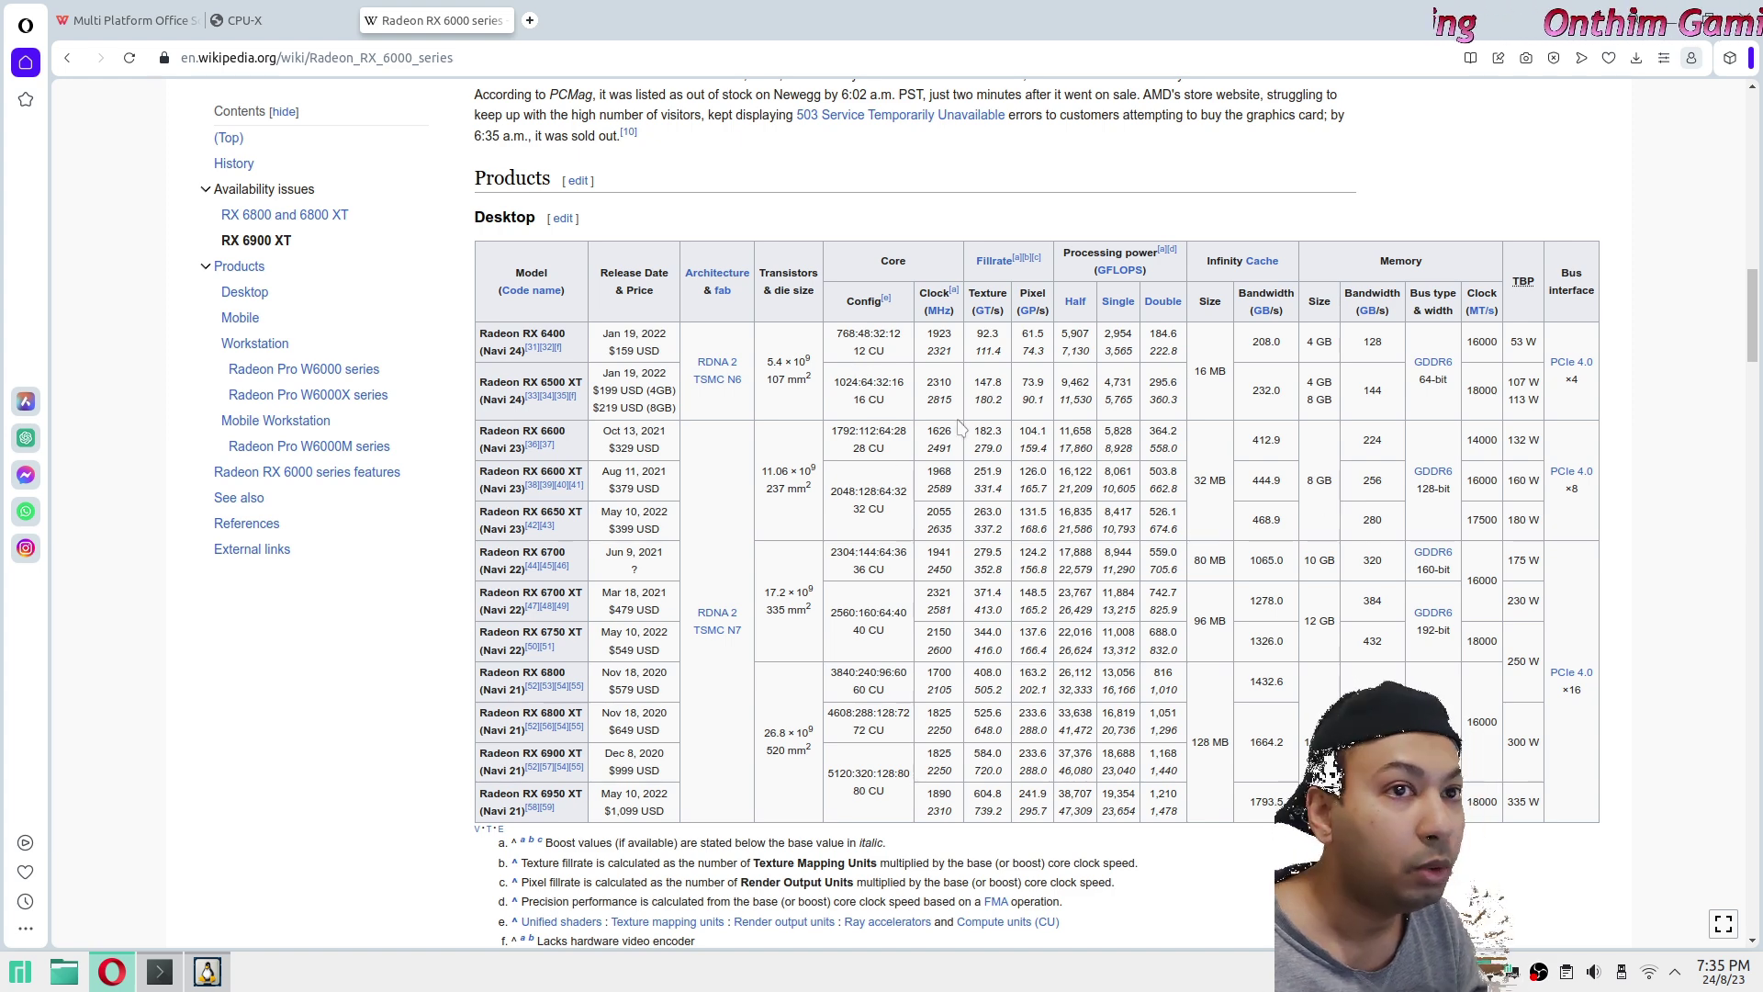
# Go back to the Google results and search for "amd graphics cards list device id".
pyautogui.click(65, 58)
pyautogui.click(64, 58)
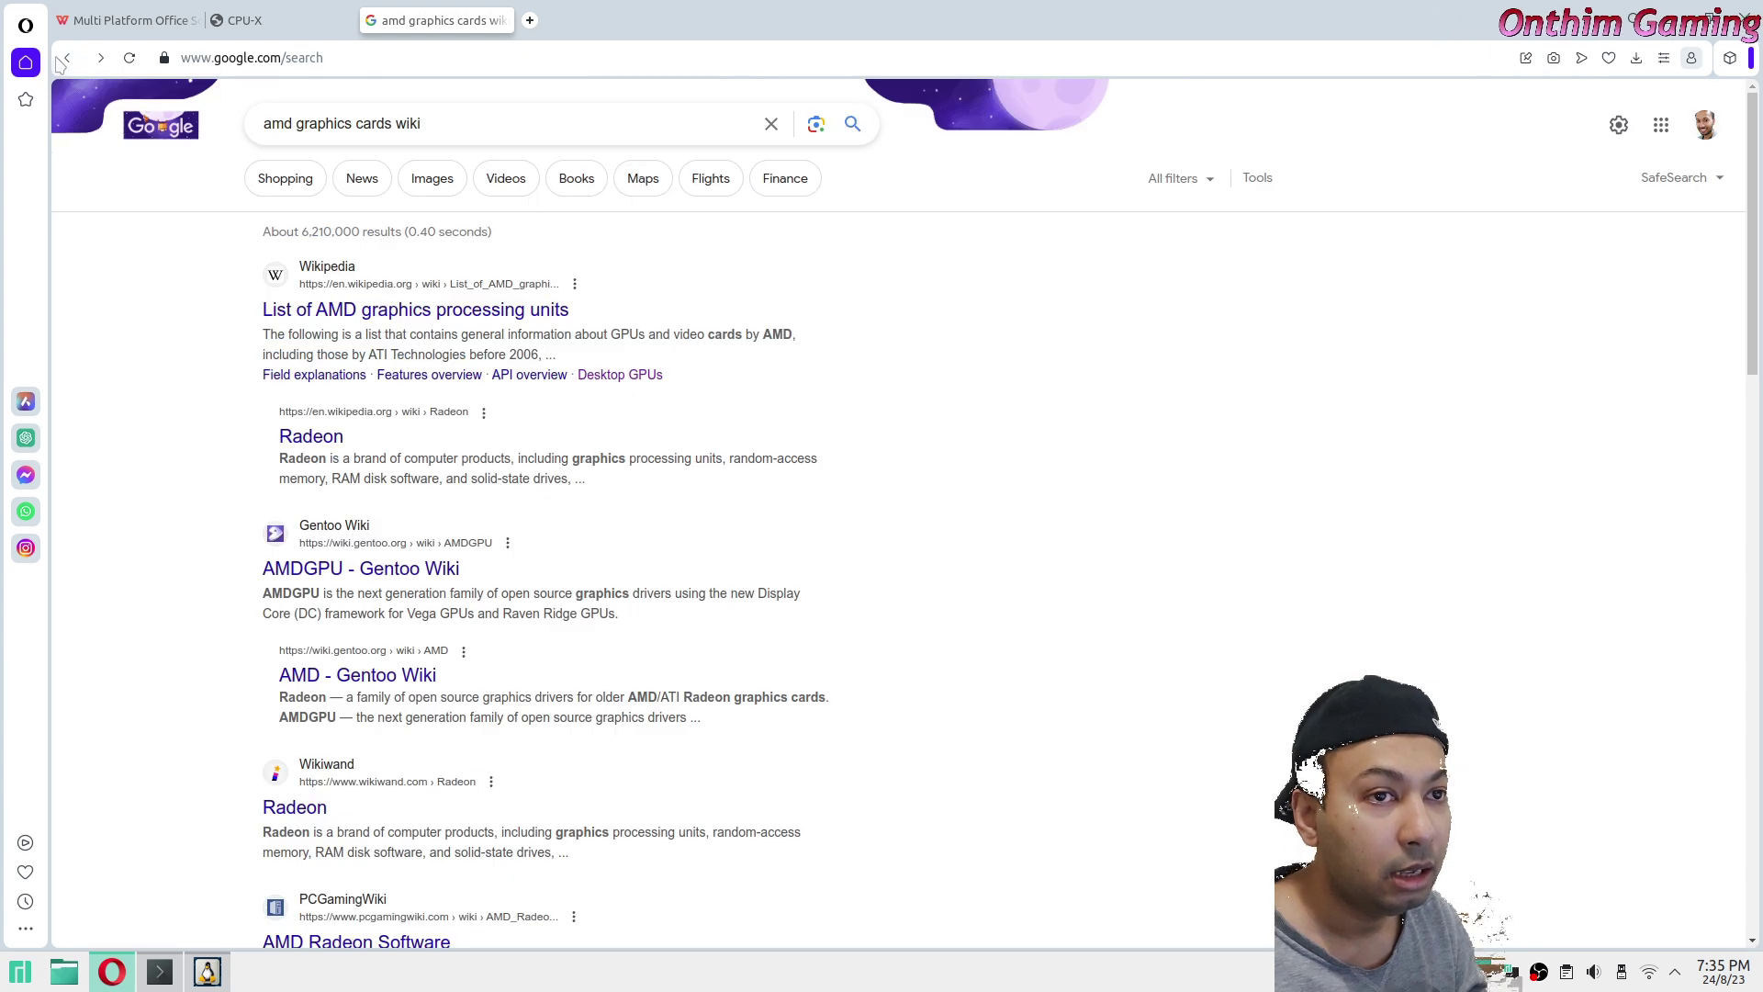
pyautogui.moveTo(477, 129); pyautogui.dragTo(395, 125)
pyautogui.write('li')
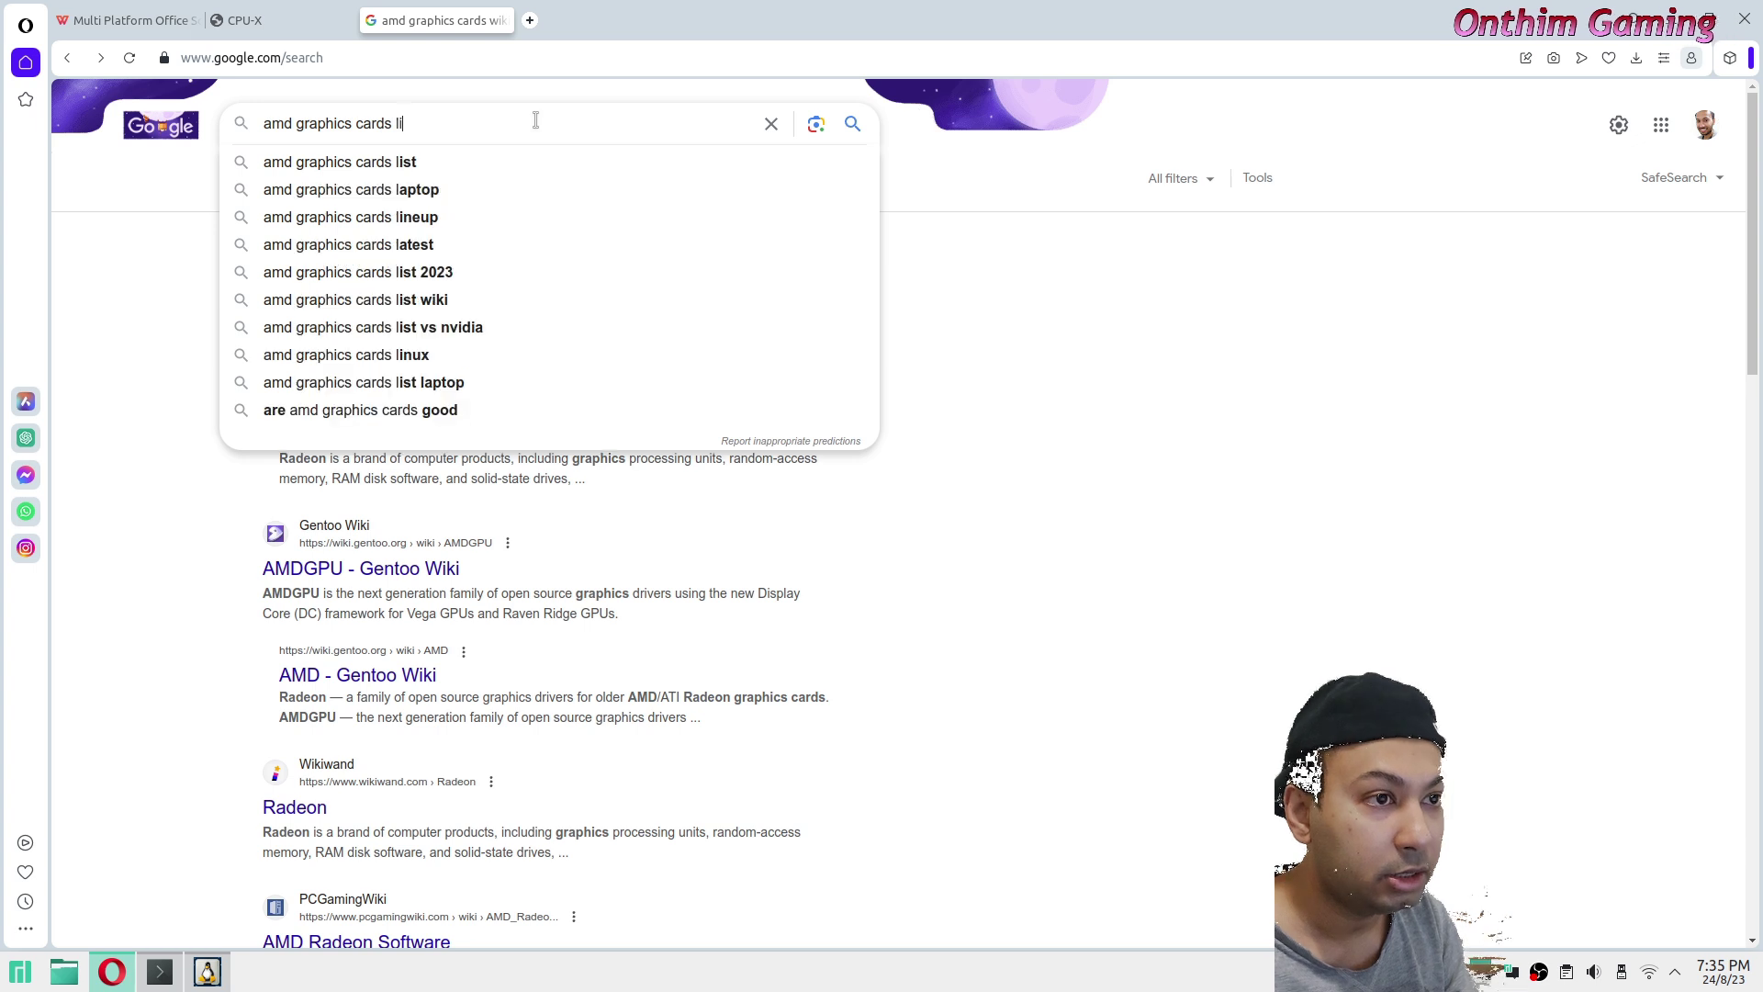
pyautogui.write('st device id')
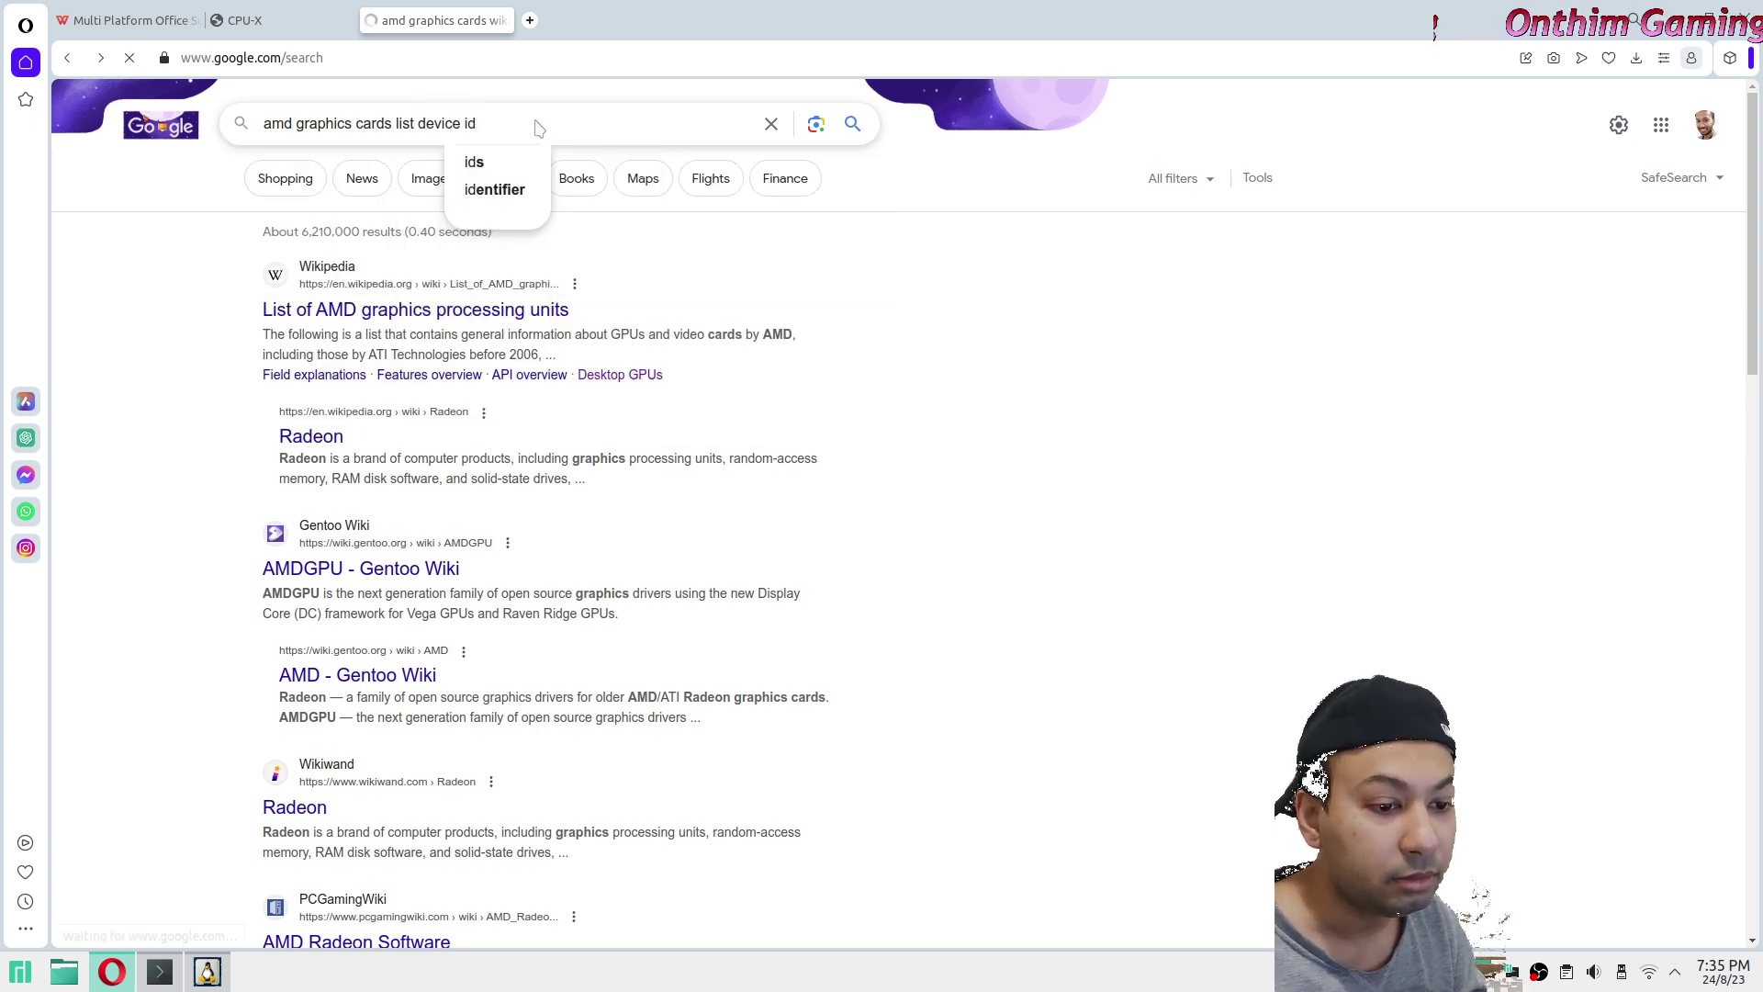
pyautogui.press('Return')
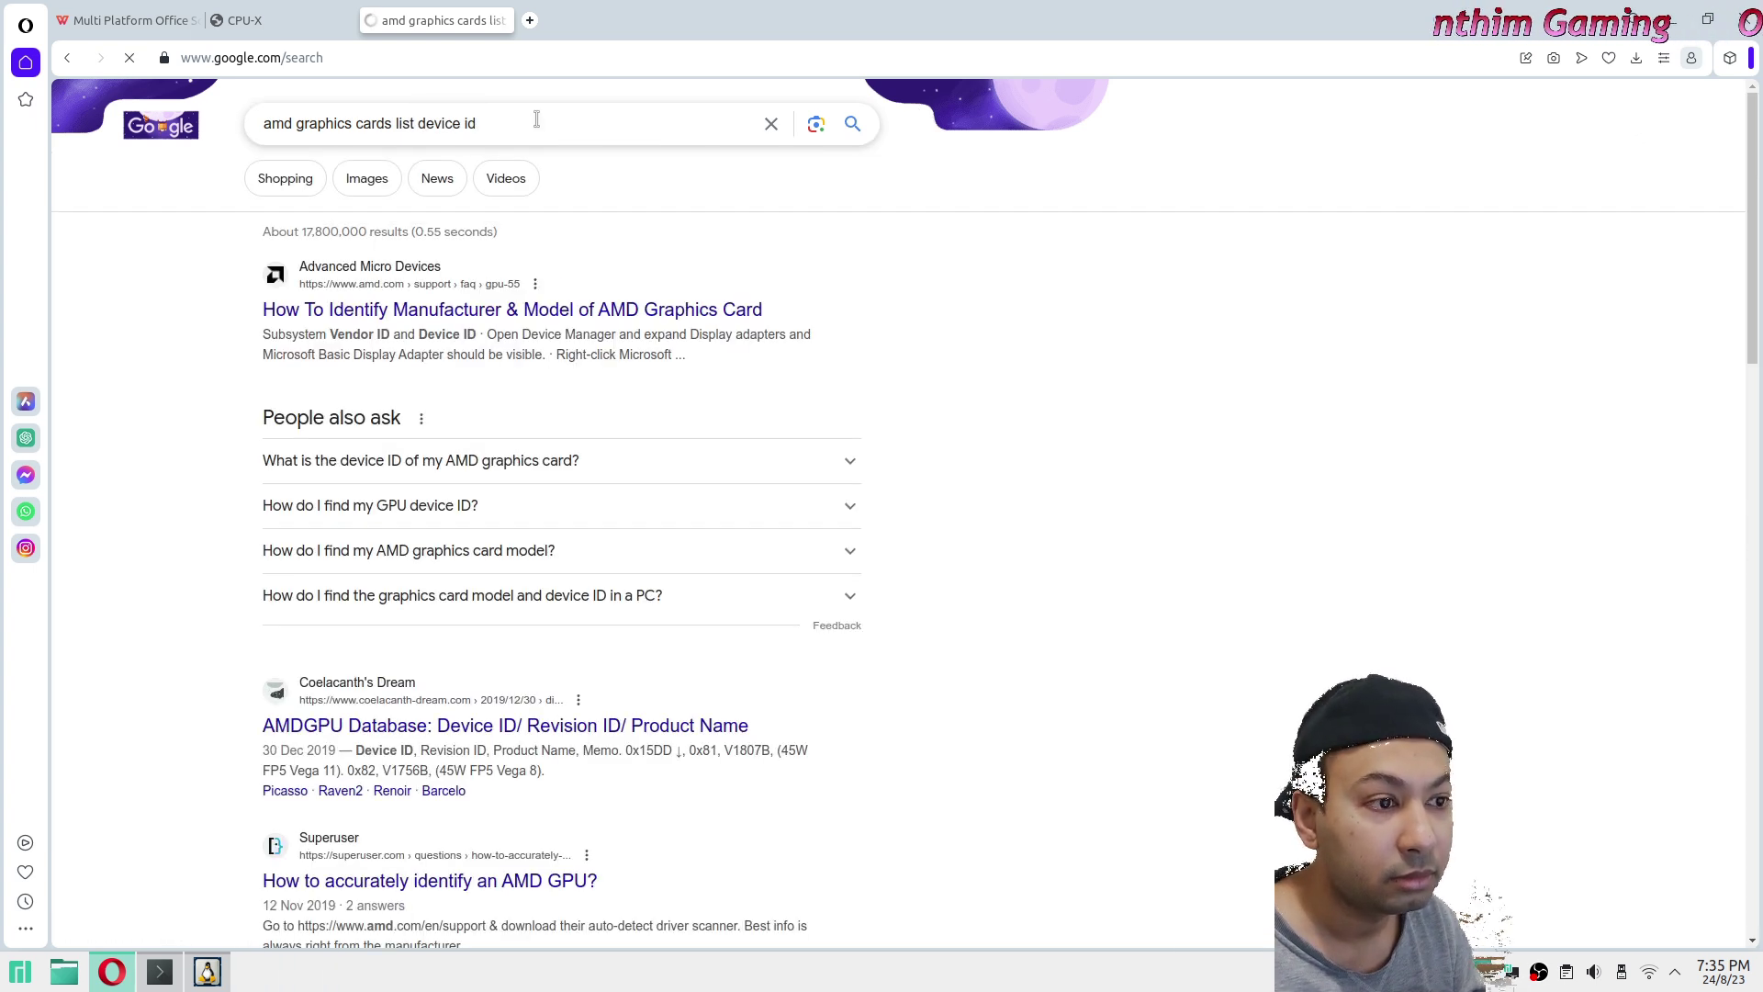
# Open the Coelacanth's Dream result "AMDGPU Database: Device ID/ Revision ID/ Product Name" and look through its index.
pyautogui.scroll(-3, 852, 653)
pyautogui.scroll(-2, 852, 654)
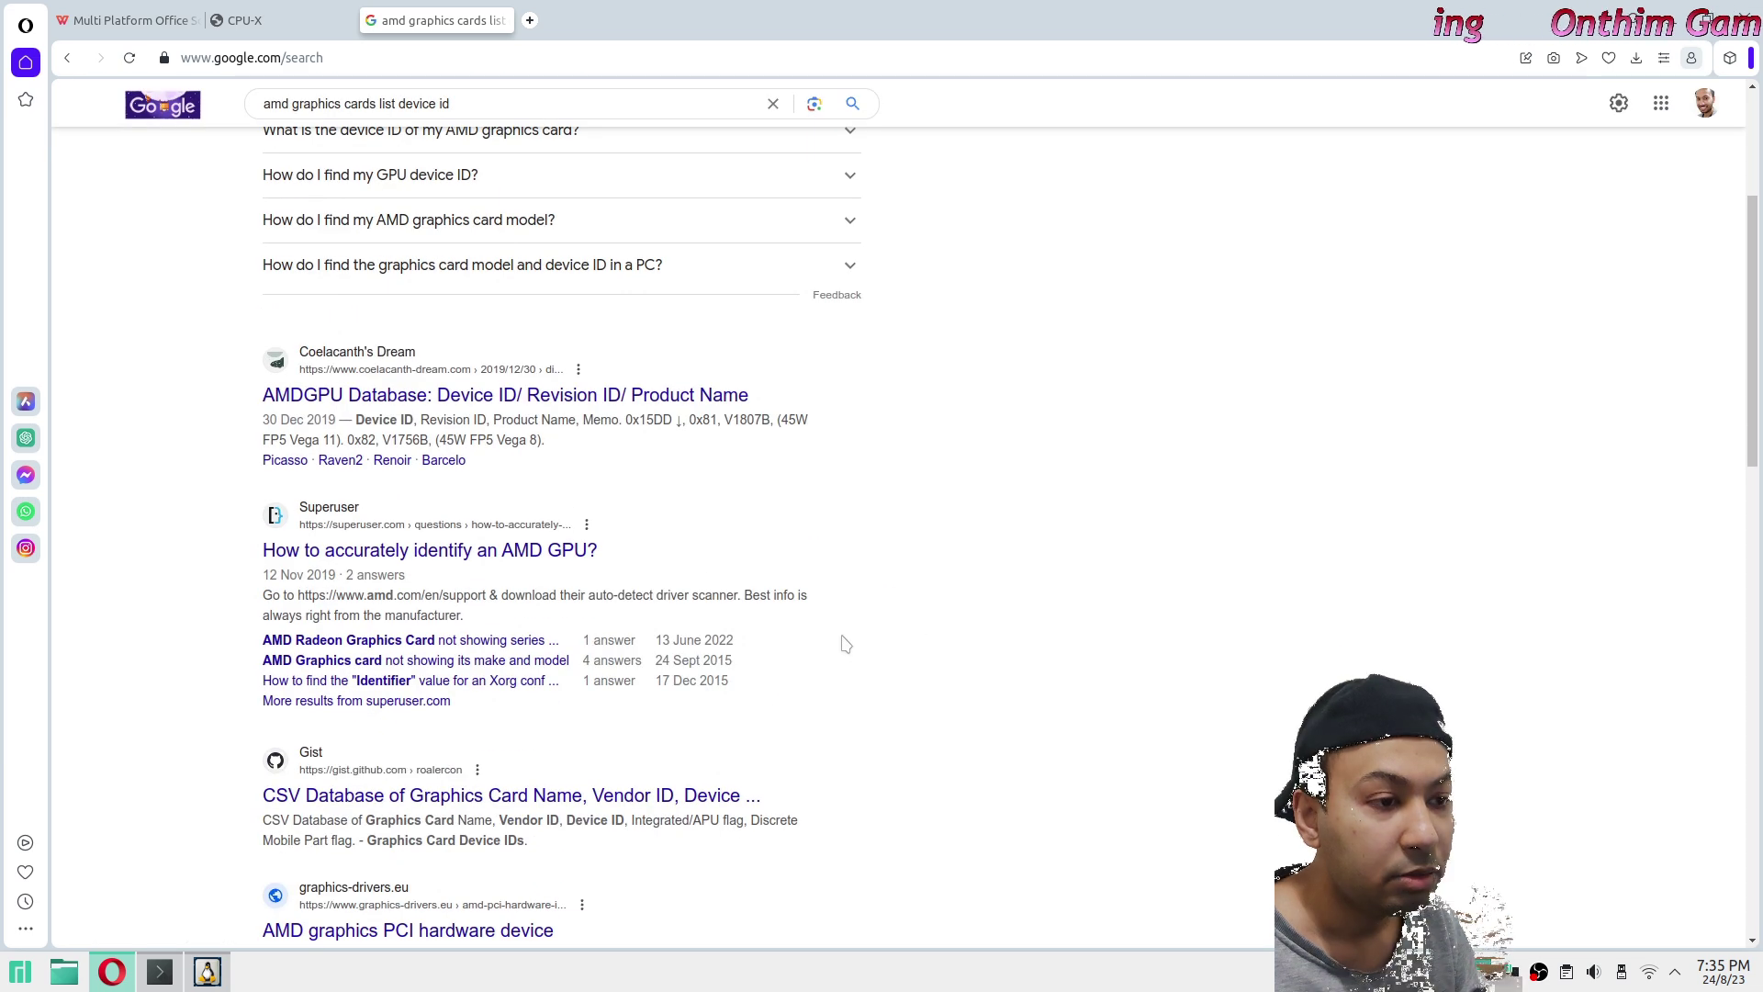
pyautogui.click(613, 395)
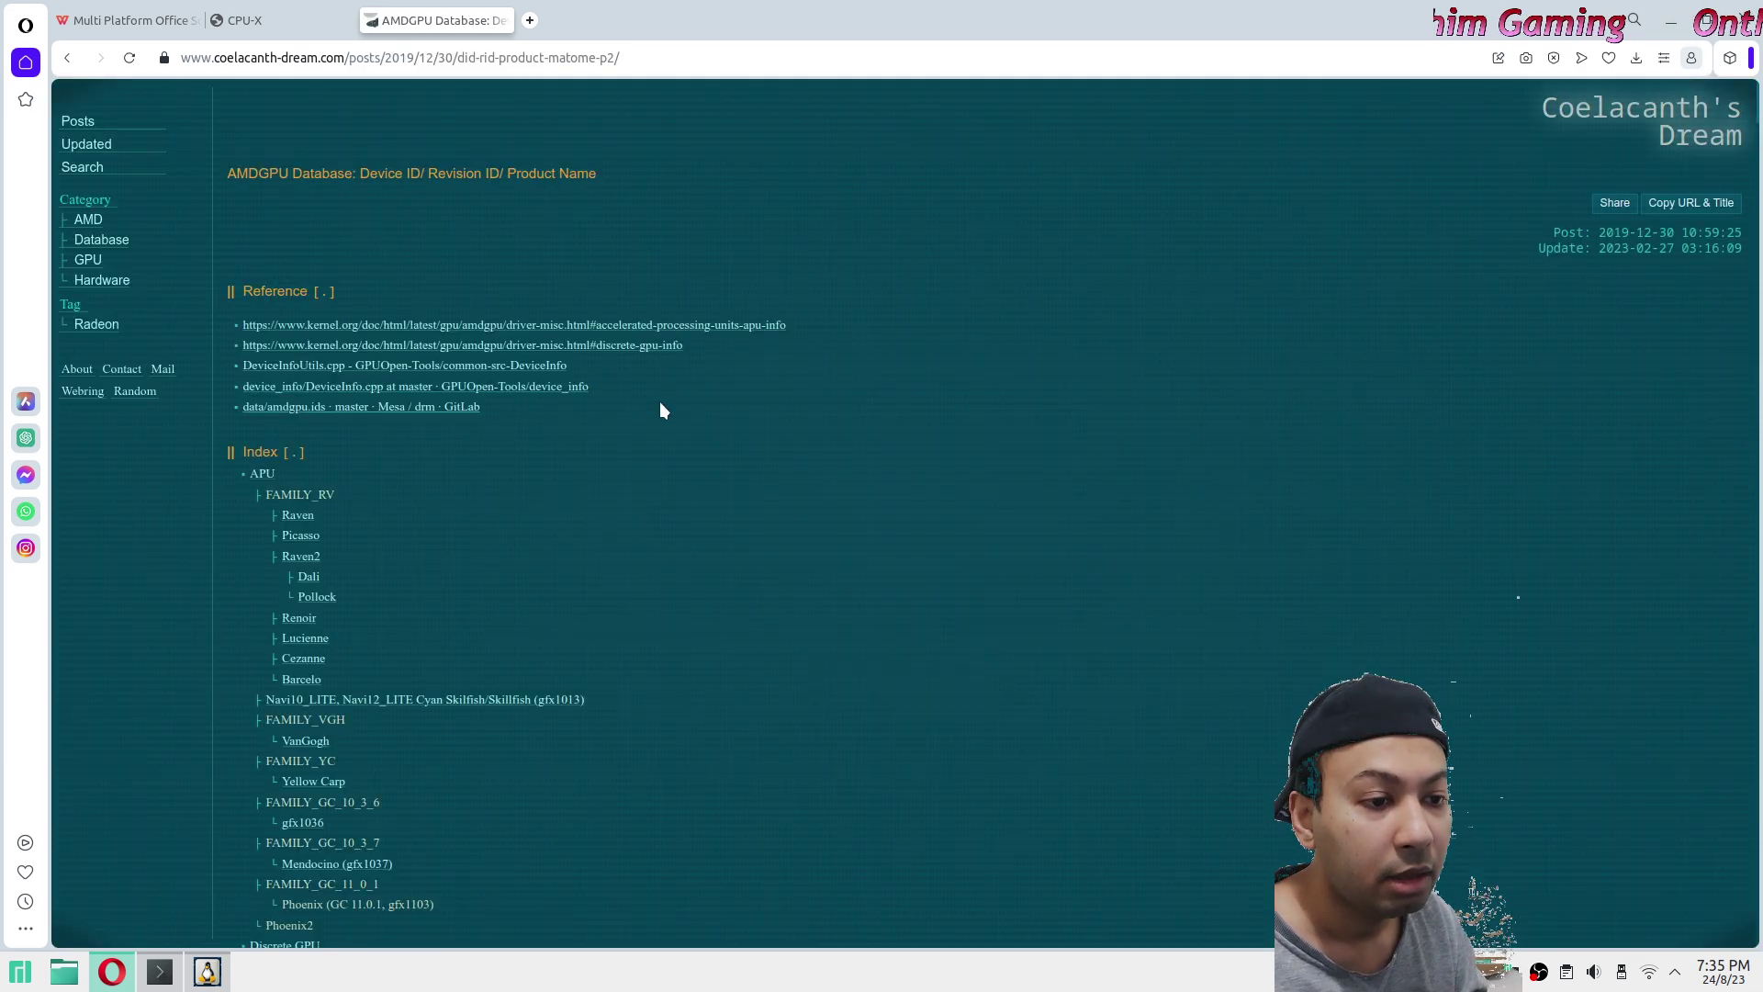
pyautogui.scroll(-8, 659, 431)
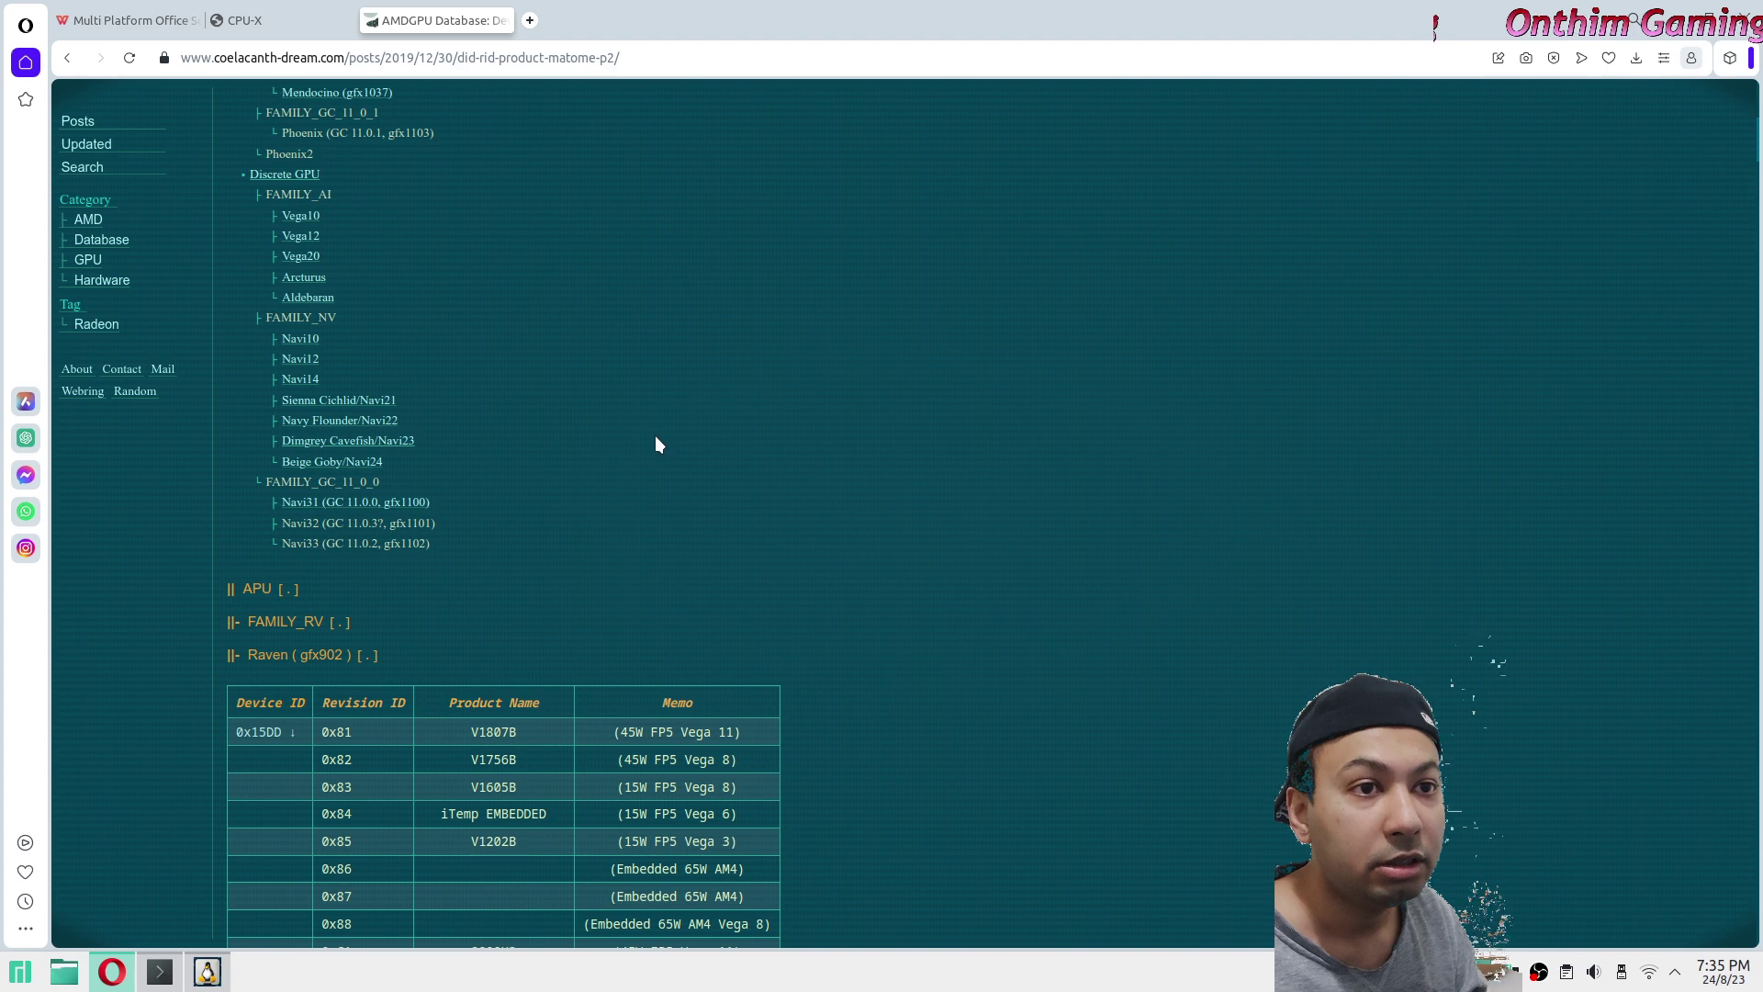
pyautogui.scroll(-5, 653, 435)
# Find 0x73FF in the AMDGPU database page and highlight the RX 6600 XT product name beside revision 0xC1.
pyautogui.hotkey('ctrl', 'f')
pyautogui.write('0x73FF')
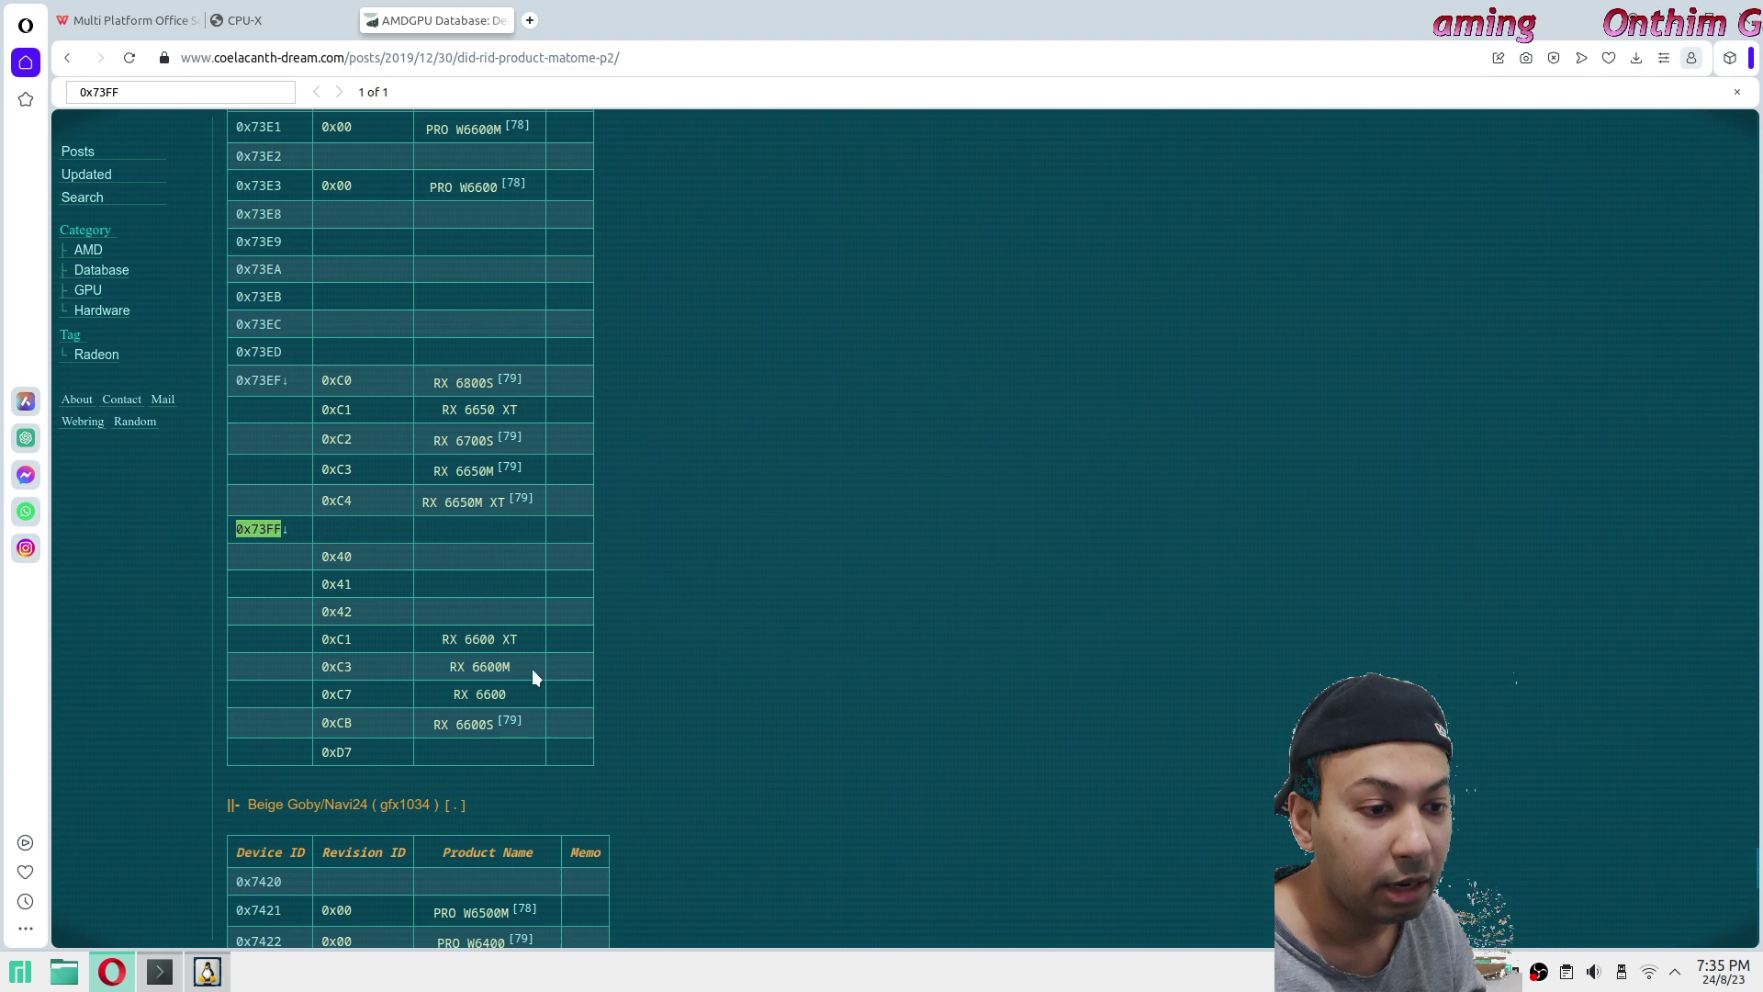
pyautogui.moveTo(541, 630); pyautogui.dragTo(444, 635)
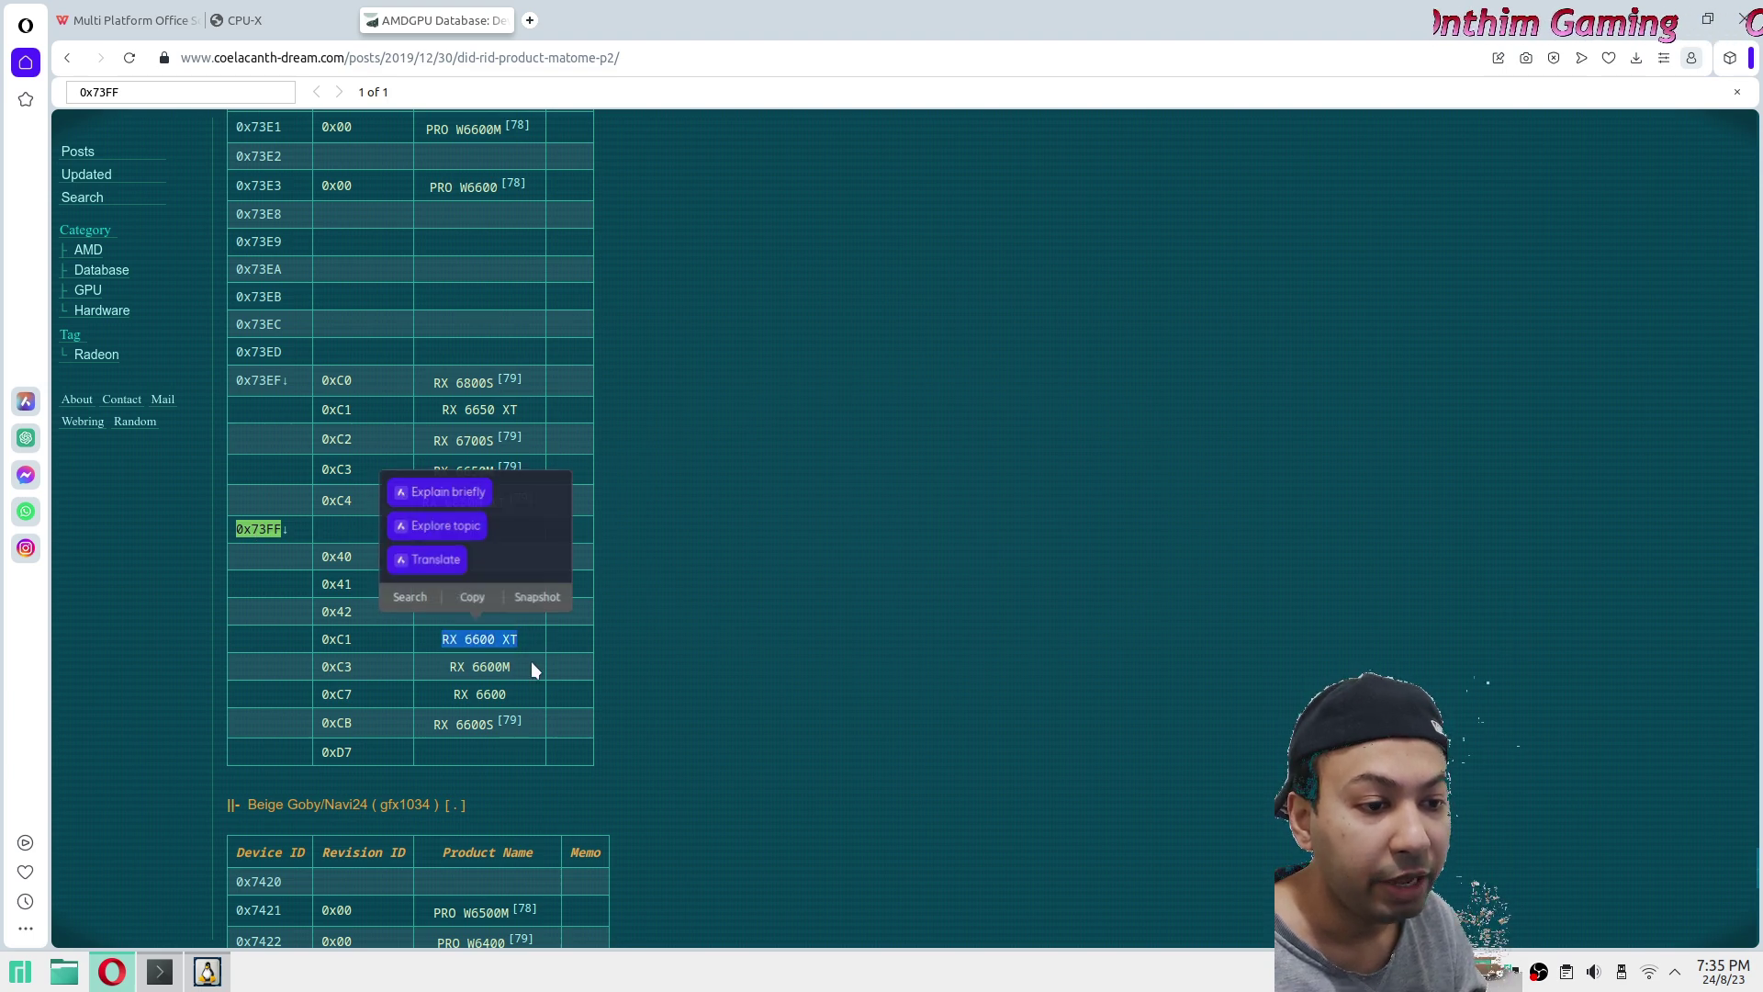
pyautogui.click(311, 632)
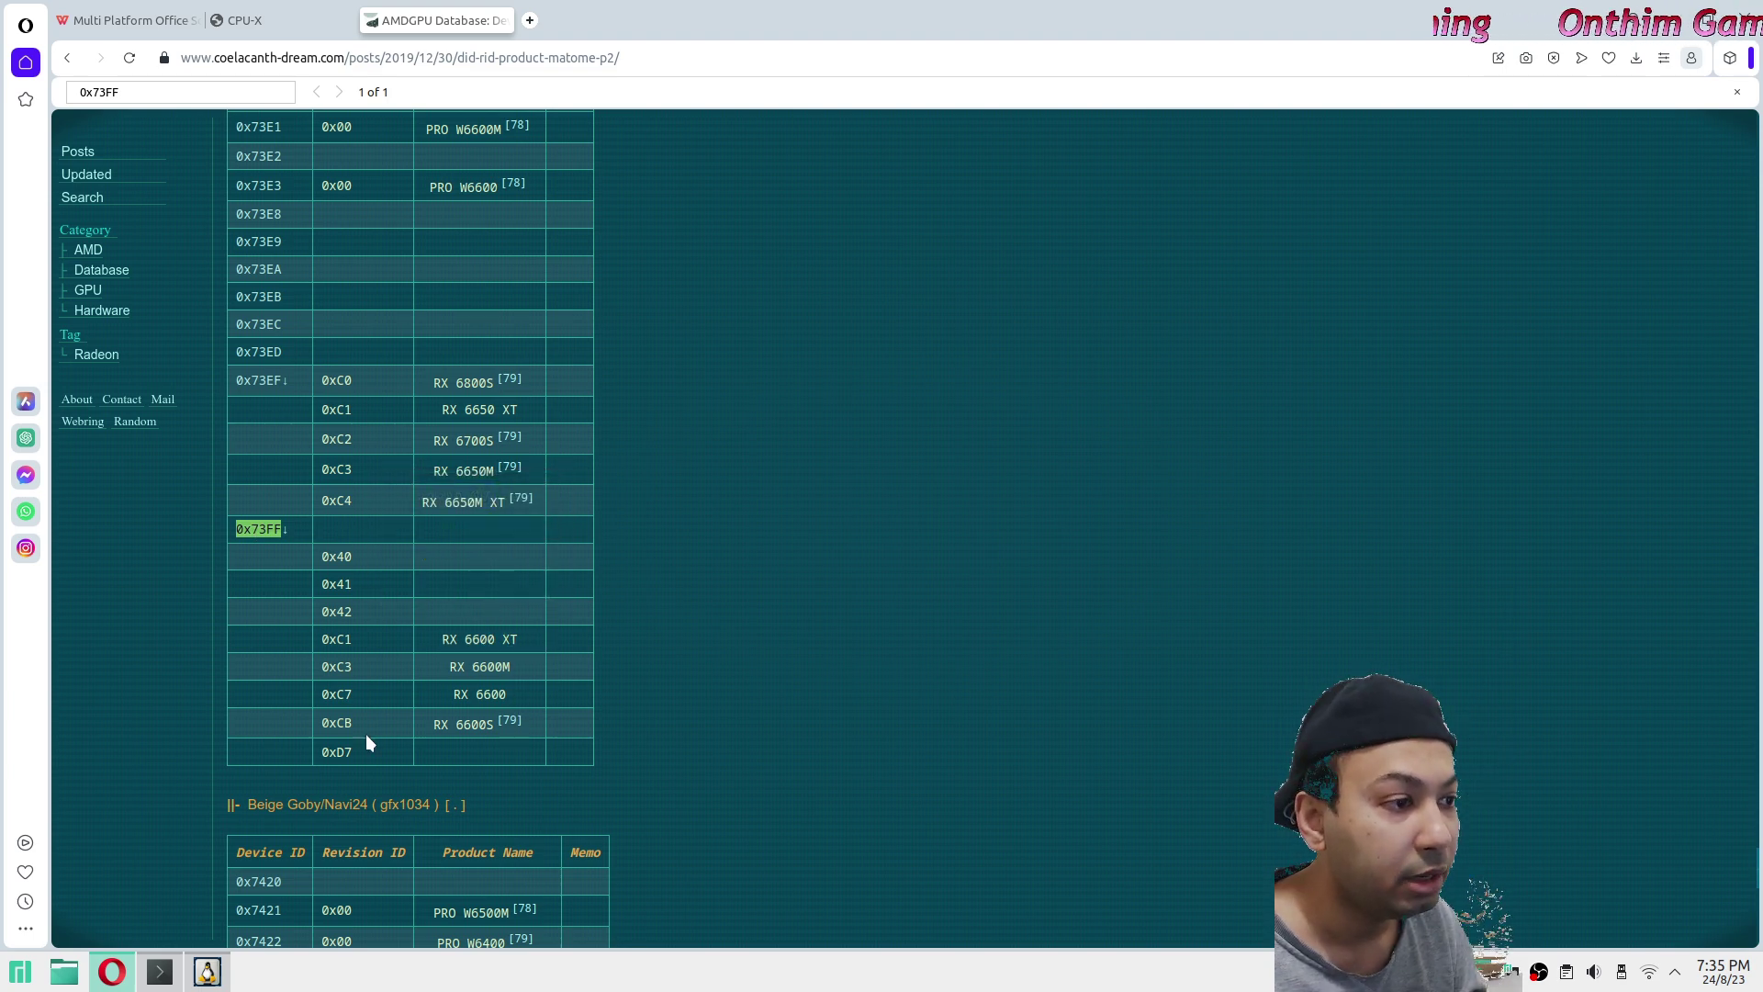
# Switch to CPU-X, move its window clear of the table, and compare the C1 in its DeviceID with the 0x73FF revision IDs.
pyautogui.hotkey('alt', 'Tab')
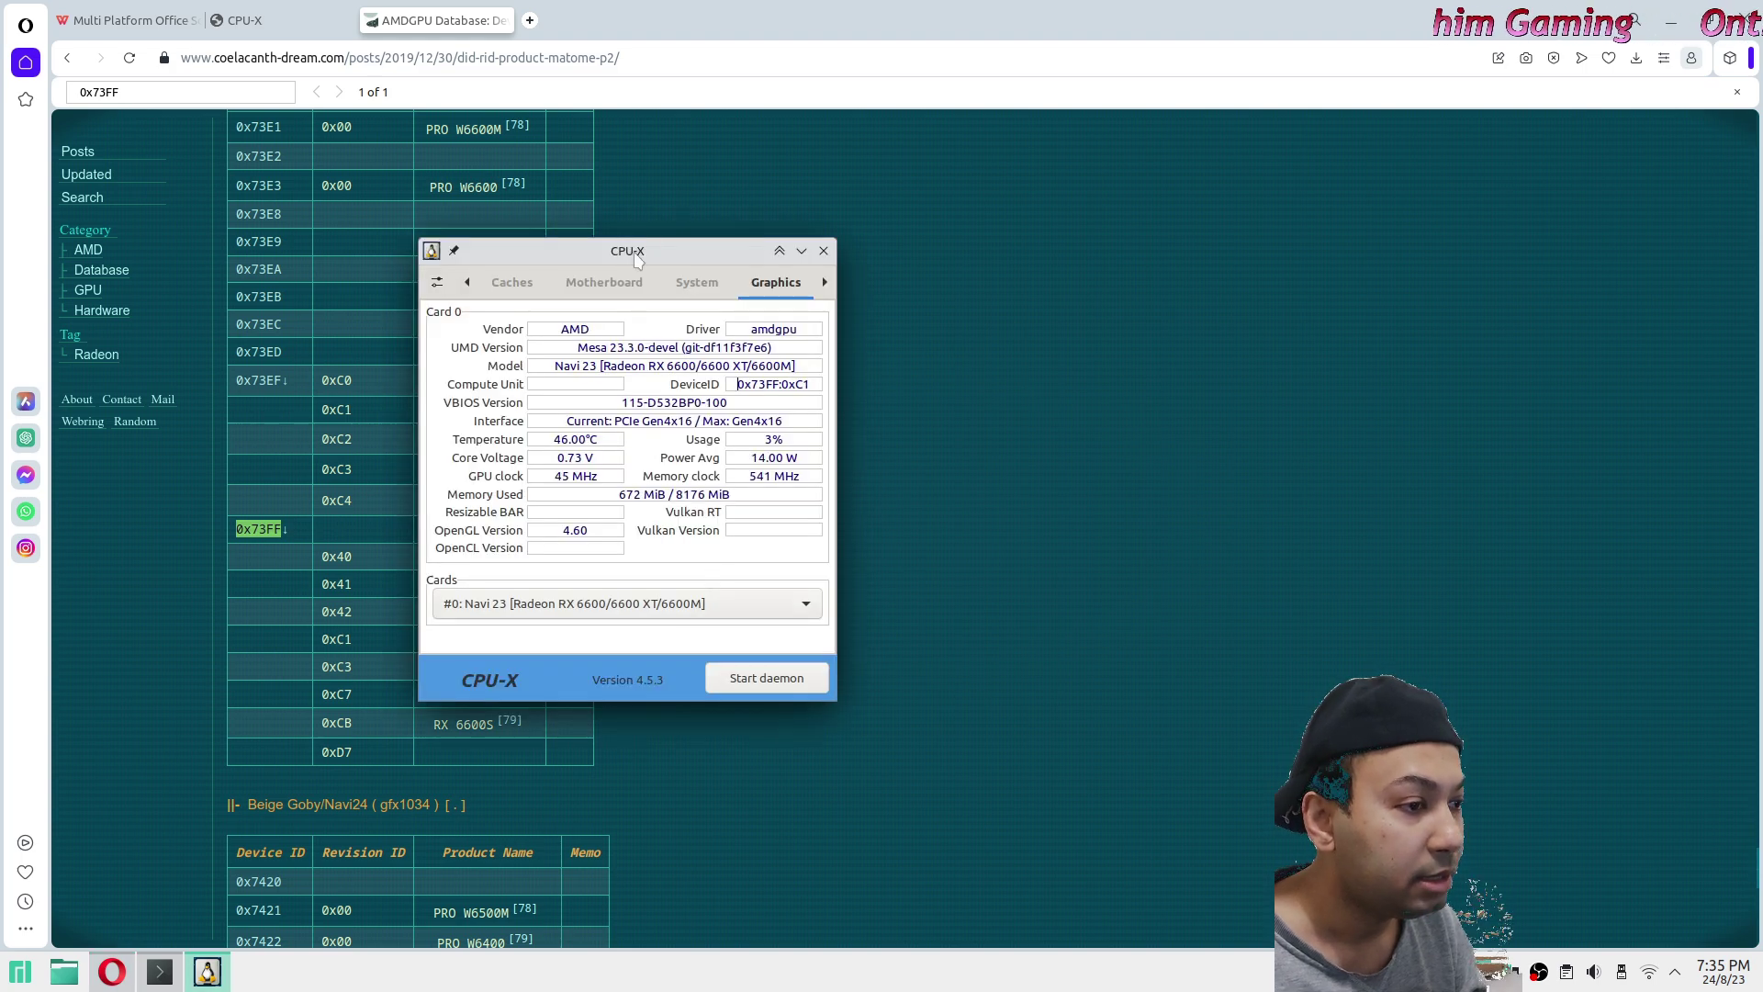
pyautogui.moveTo(640, 259); pyautogui.dragTo(767, 255)
pyautogui.moveTo(949, 391)
pyautogui.mouseDown()
pyautogui.moveTo(918, 392)
pyautogui.moveTo(935, 393)
pyautogui.mouseUp()
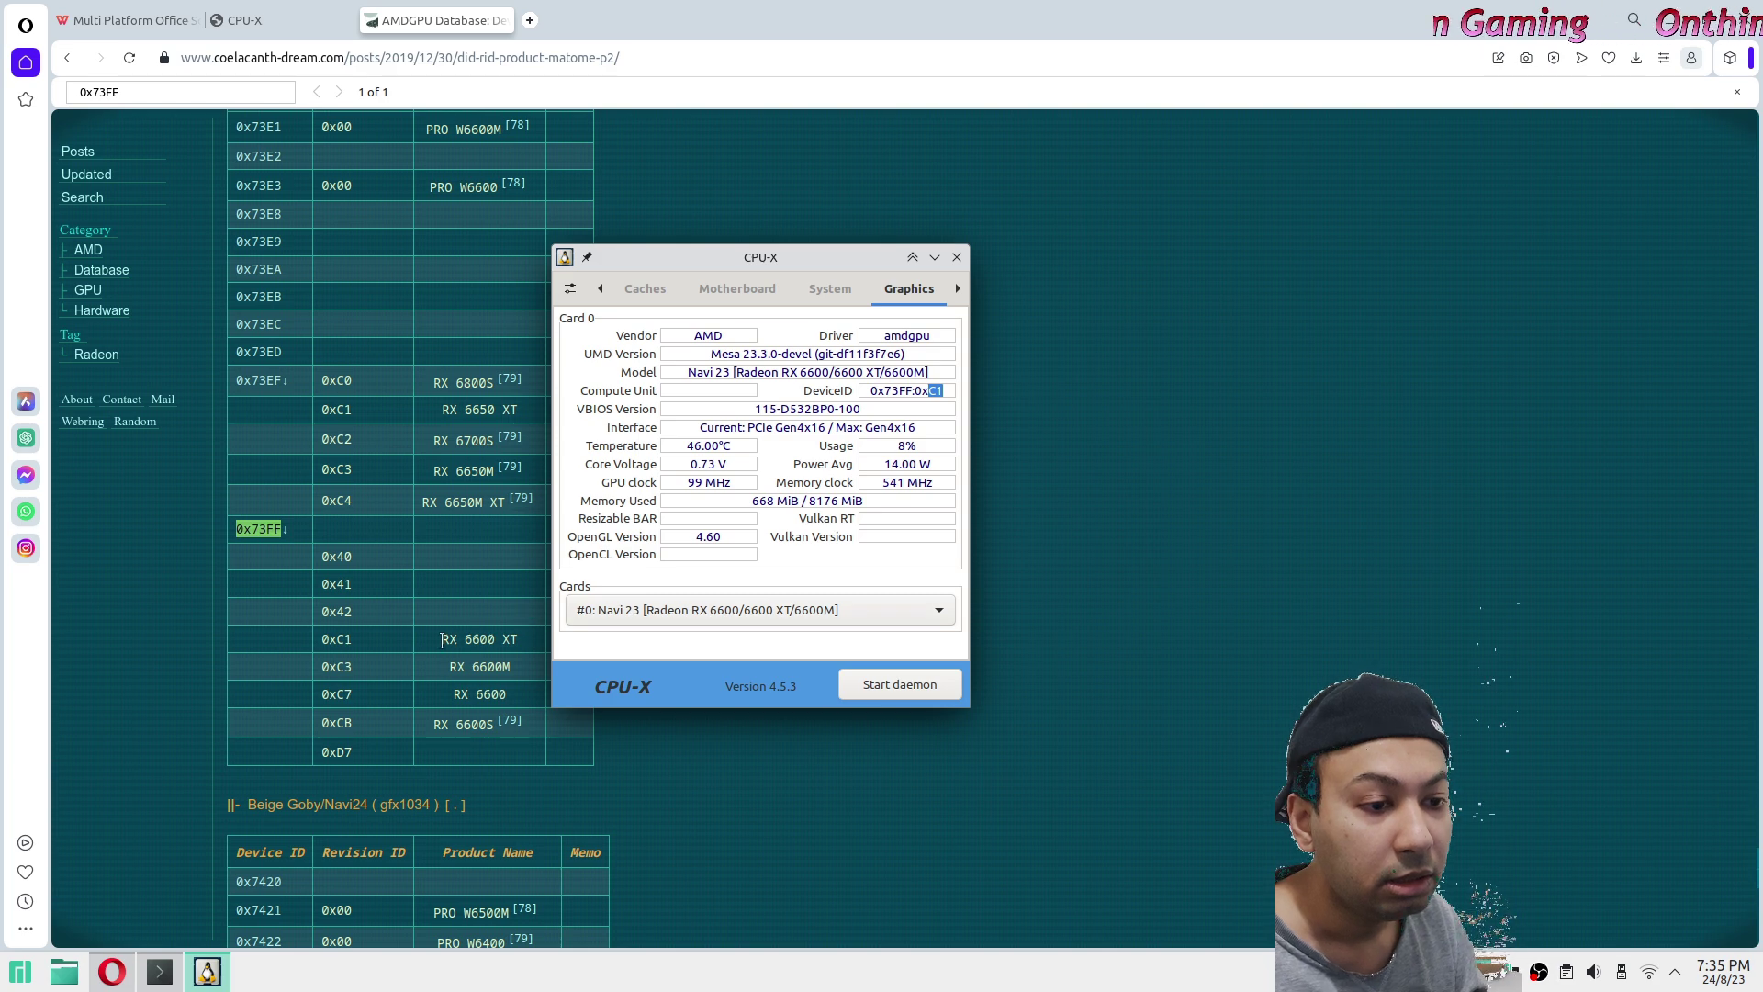
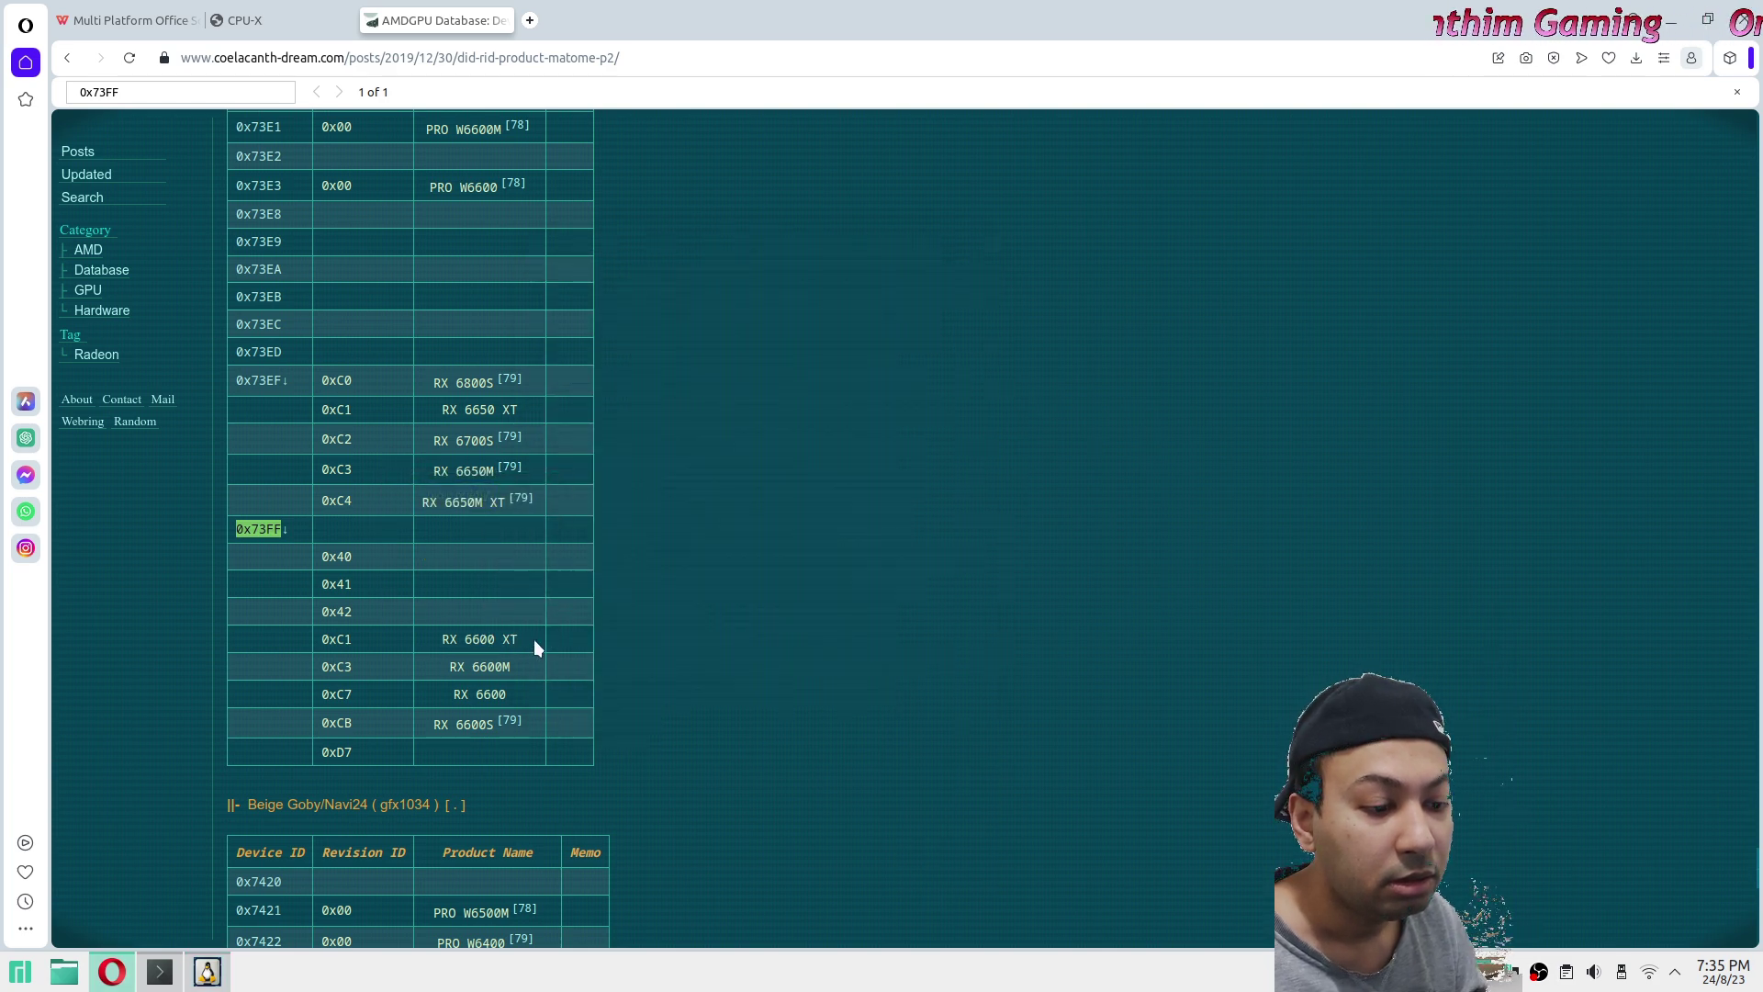
pyautogui.scroll(-1, 578, 613)
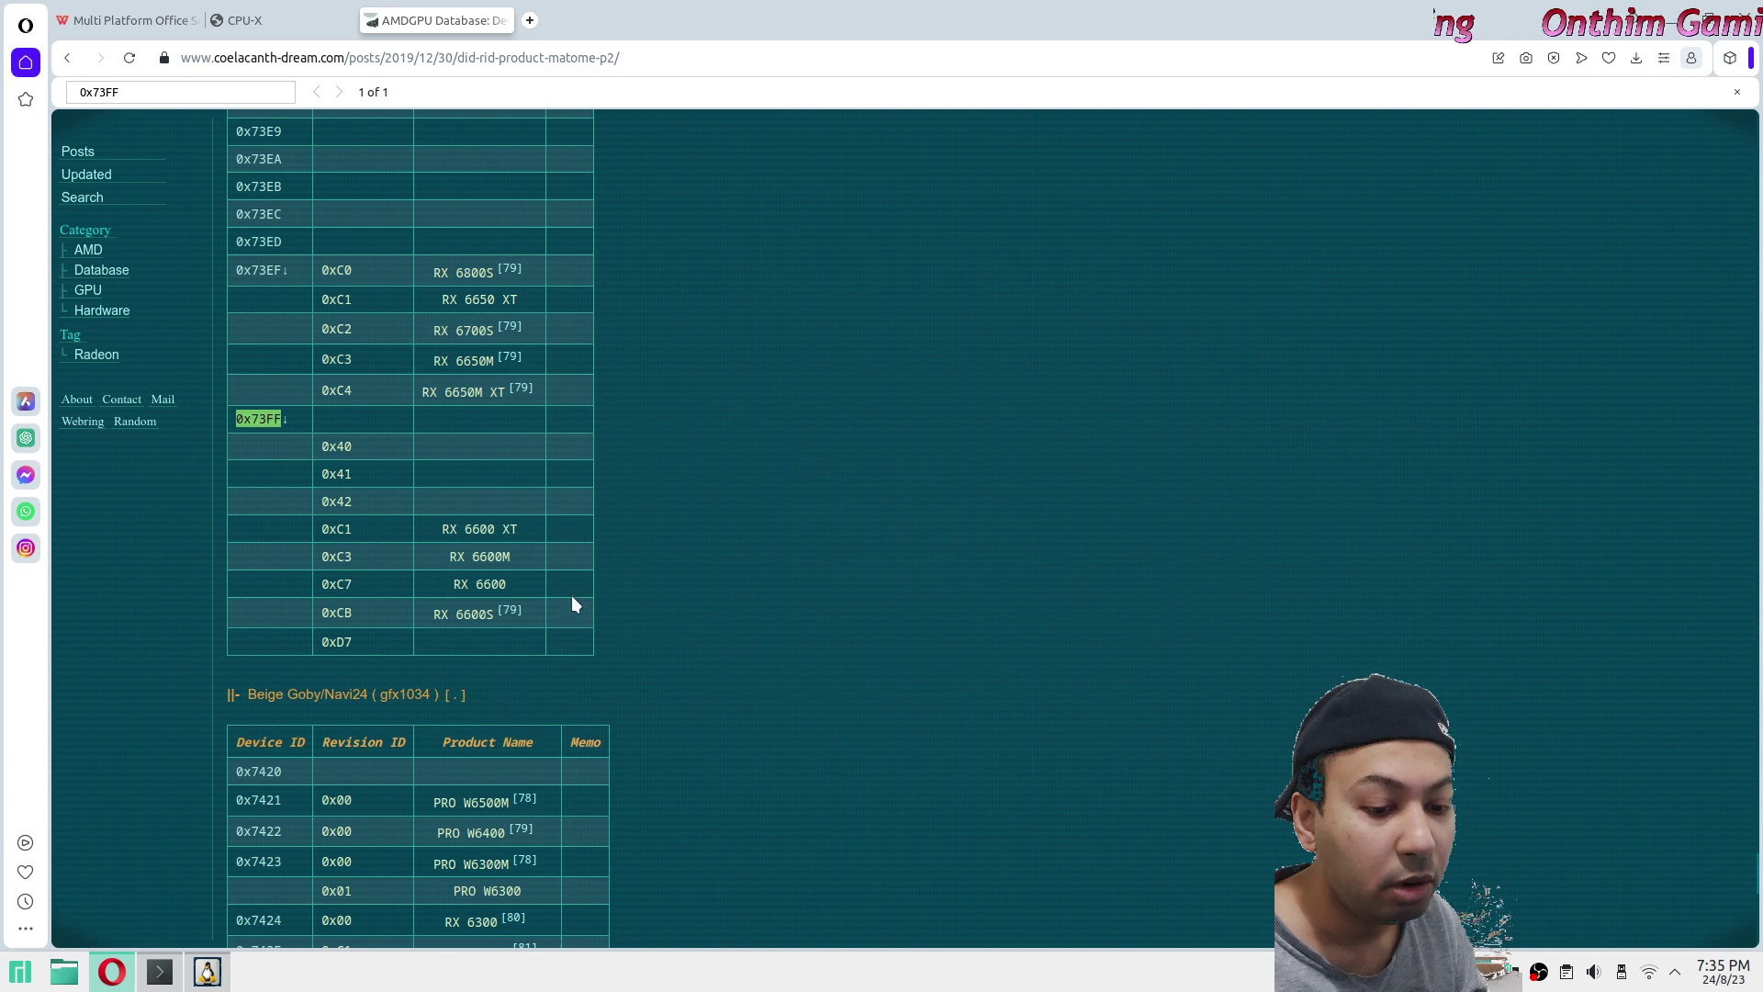
# Minimize the Opera browser, reposition the CPU-X window on the desktop, and highlight the graphics card's temperature.
pyautogui.click(111, 971)
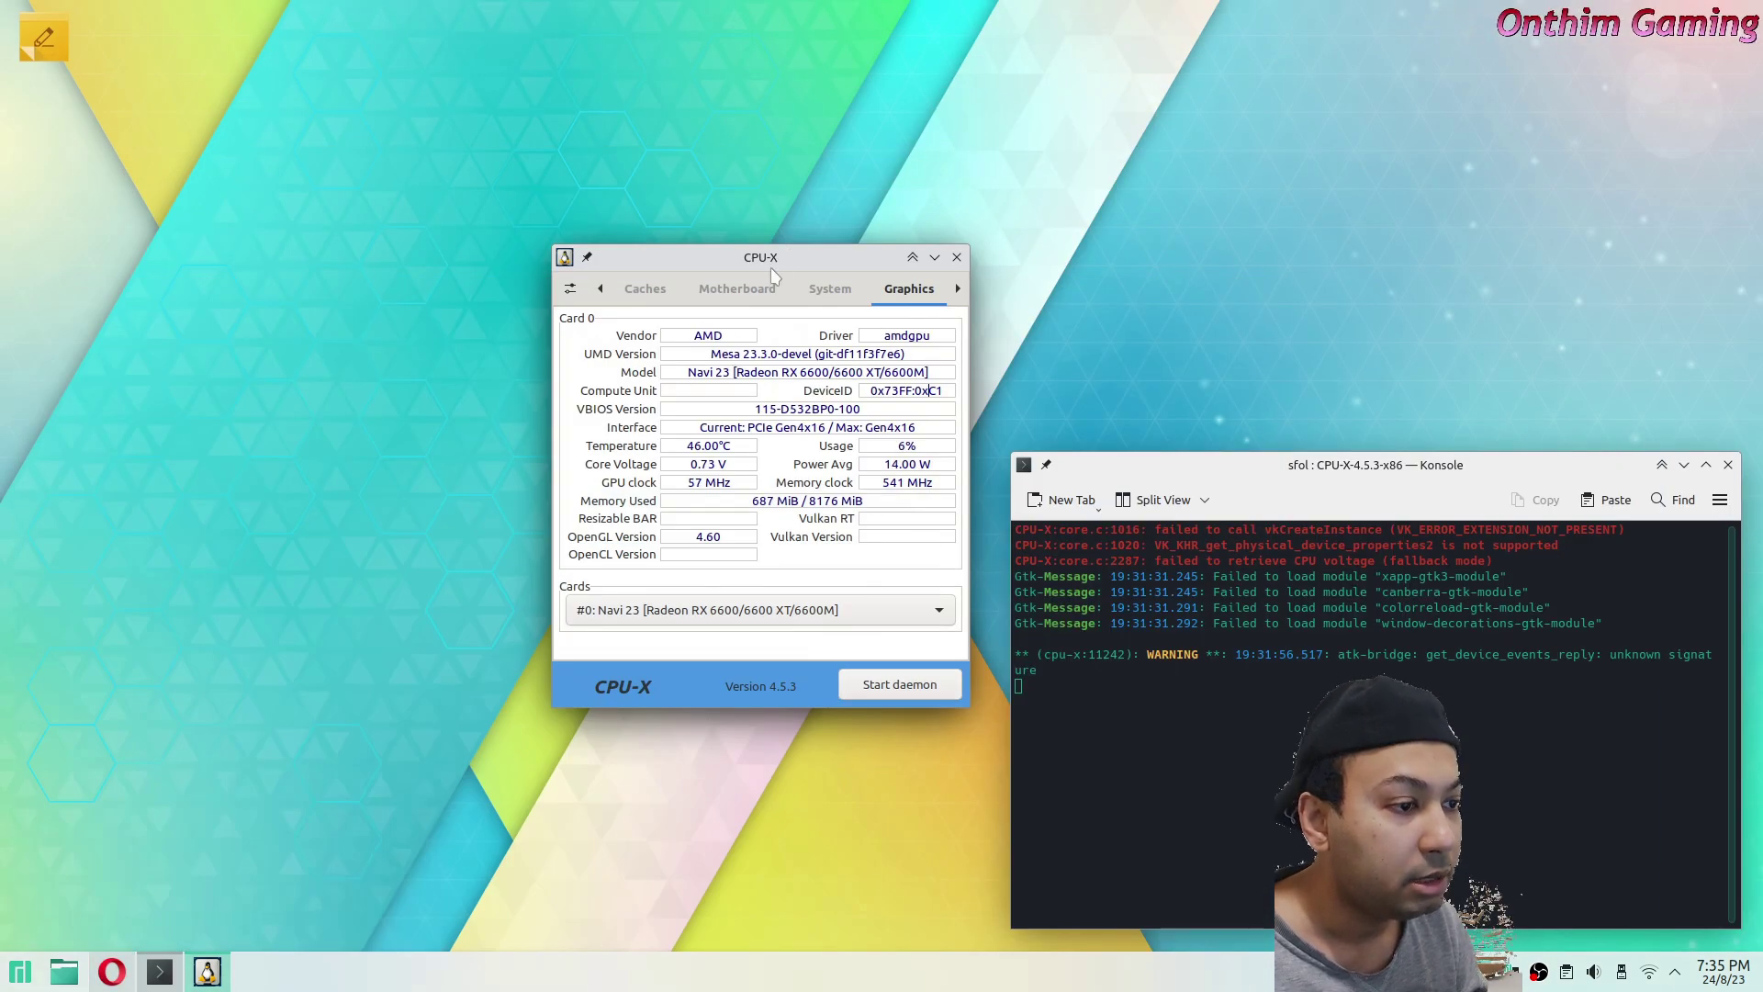
pyautogui.moveTo(779, 264); pyautogui.dragTo(707, 306)
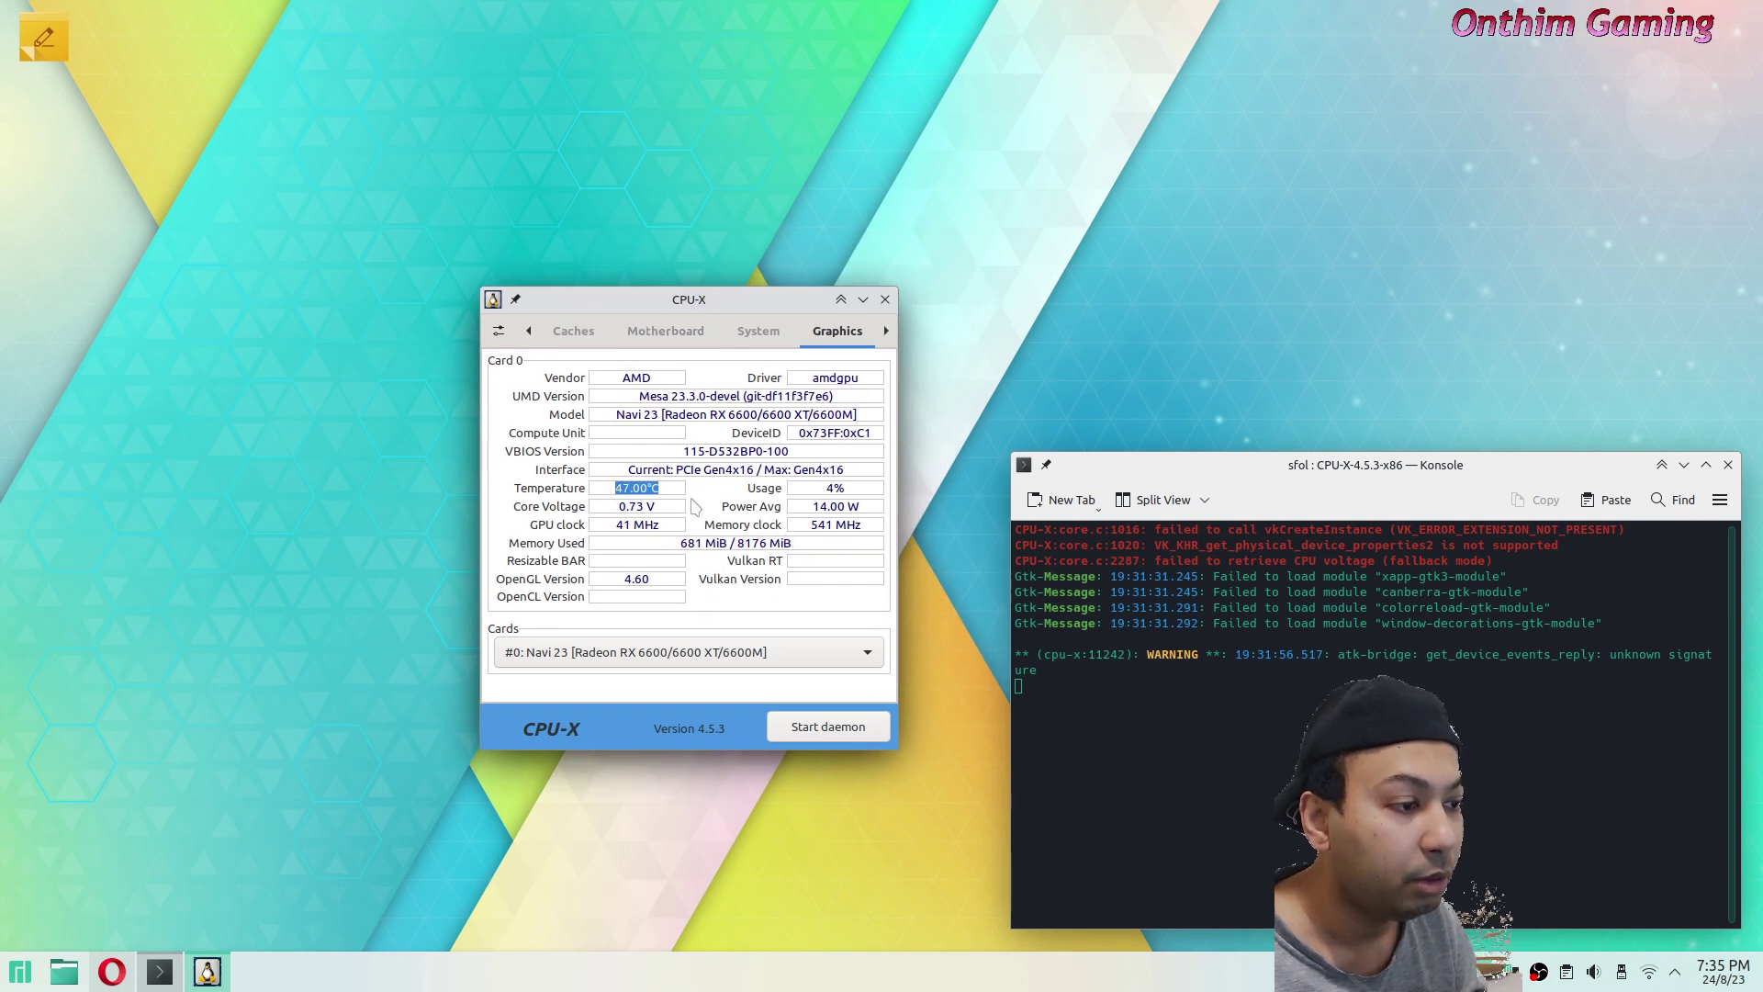
pyautogui.moveTo(611, 487); pyautogui.dragTo(657, 487)
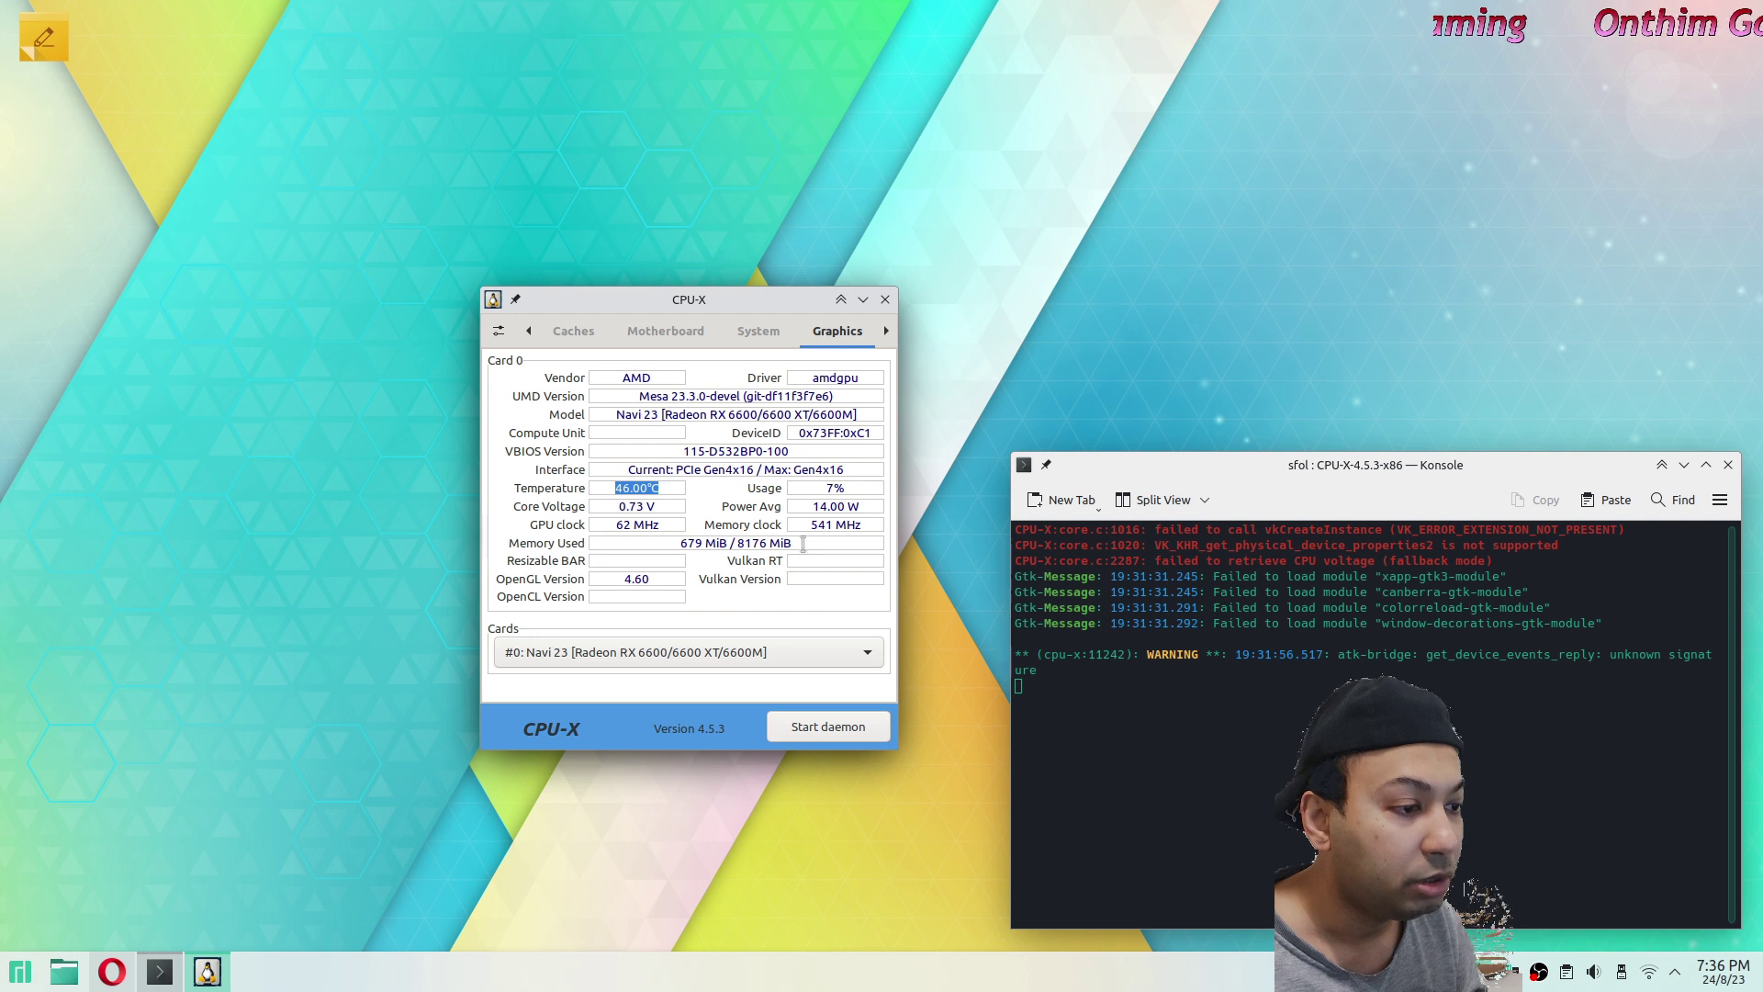
# Highlight the graphics card's used memory in CPU-X, check its usage and clock readings, and close CPU-X.
pyautogui.moveTo(736, 543); pyautogui.dragTo(808, 542)
pyautogui.moveTo(852, 488); pyautogui.dragTo(804, 524)
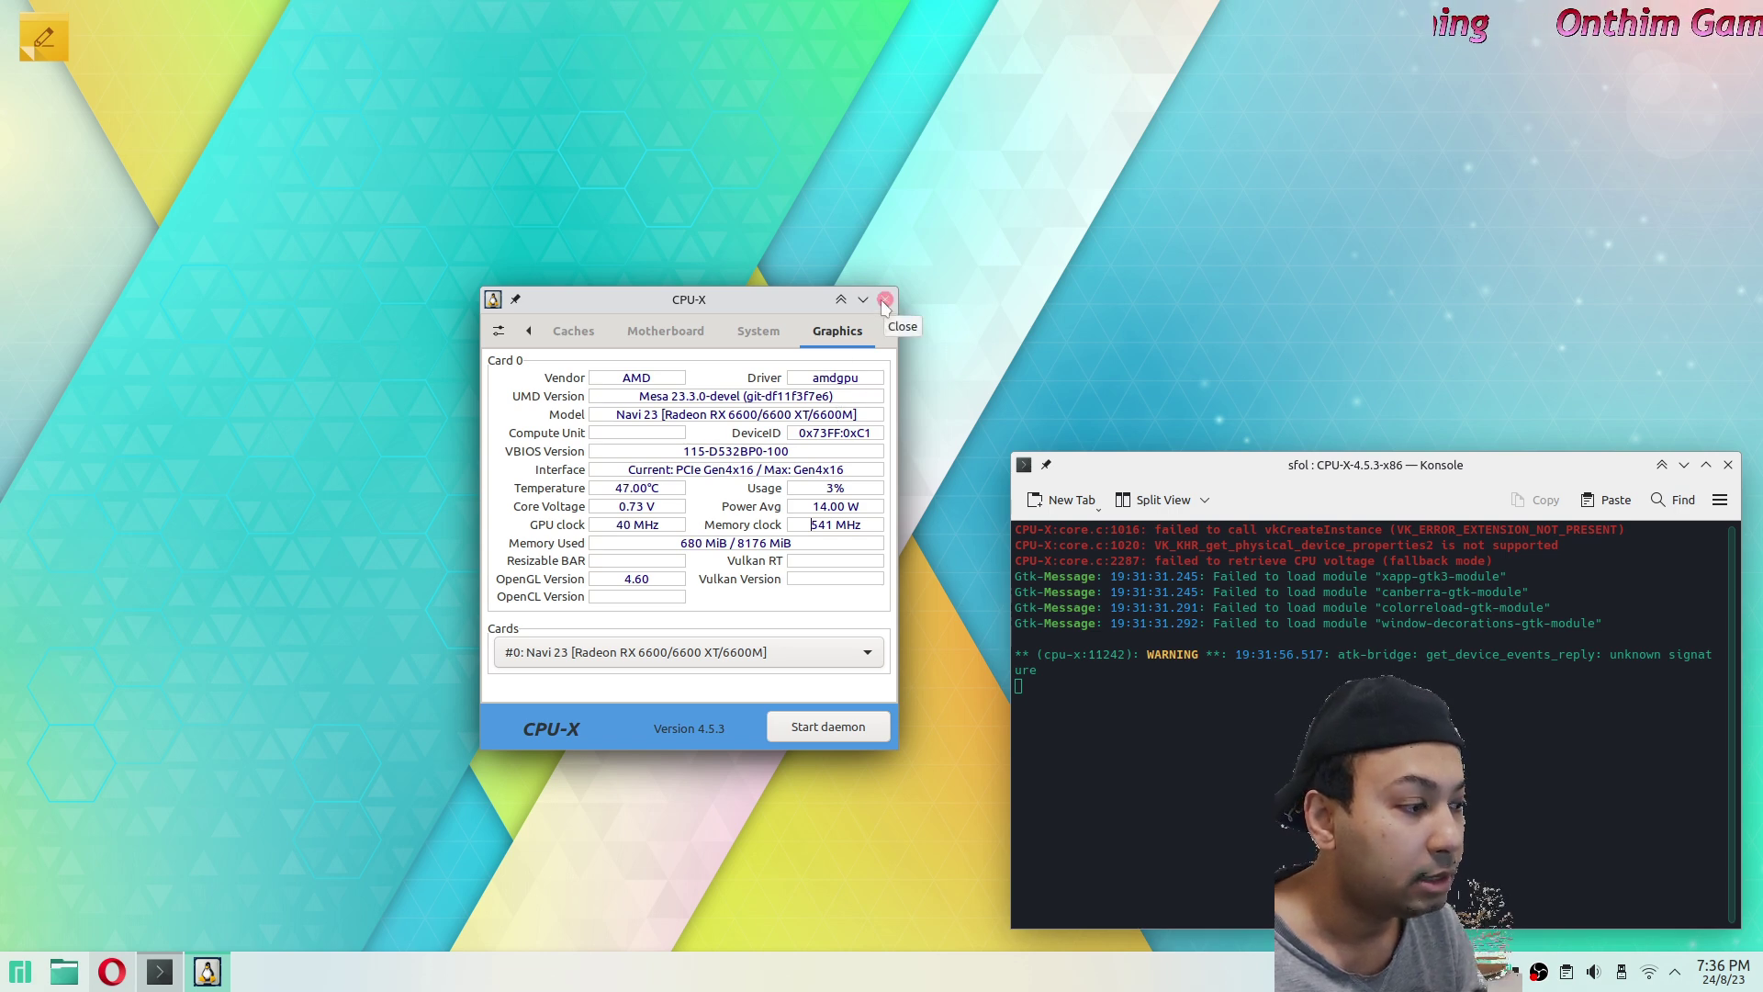
pyautogui.click(885, 301)
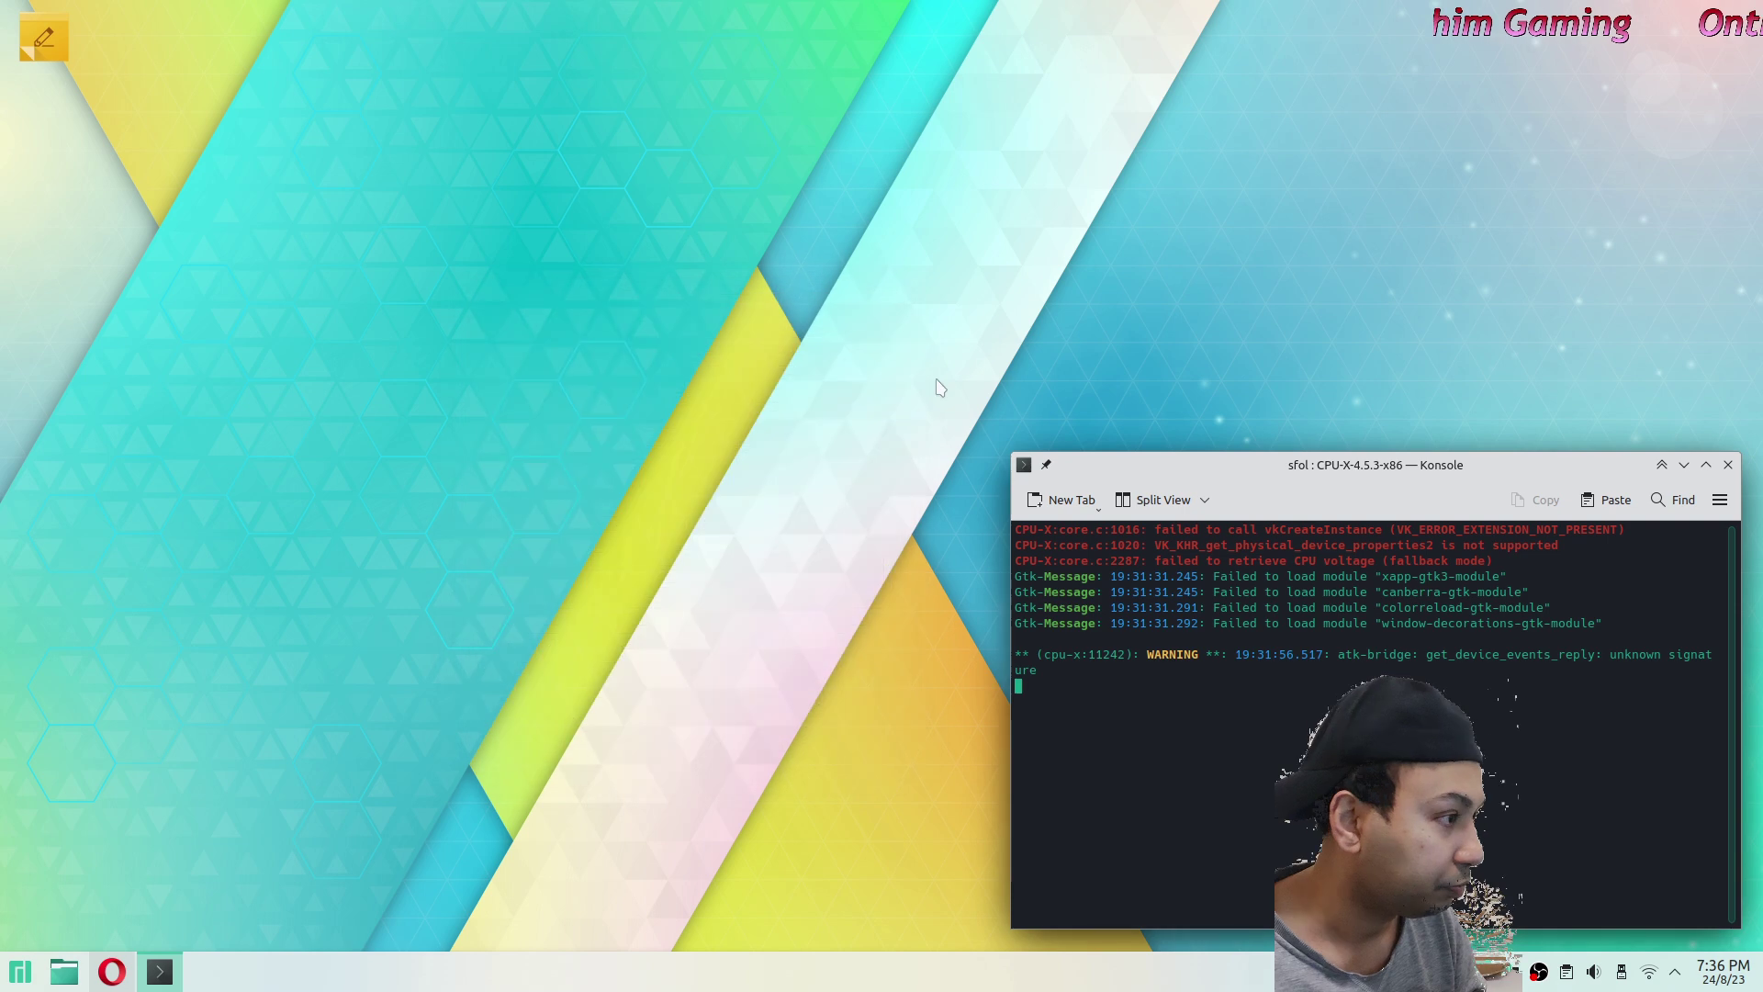
# Close the terminal window that launched CPU-X, open a fresh Konsole terminal, and reposition it on the desktop.
pyautogui.moveTo(1323, 506); pyautogui.dragTo(927, 381)
pyautogui.click(1331, 341)
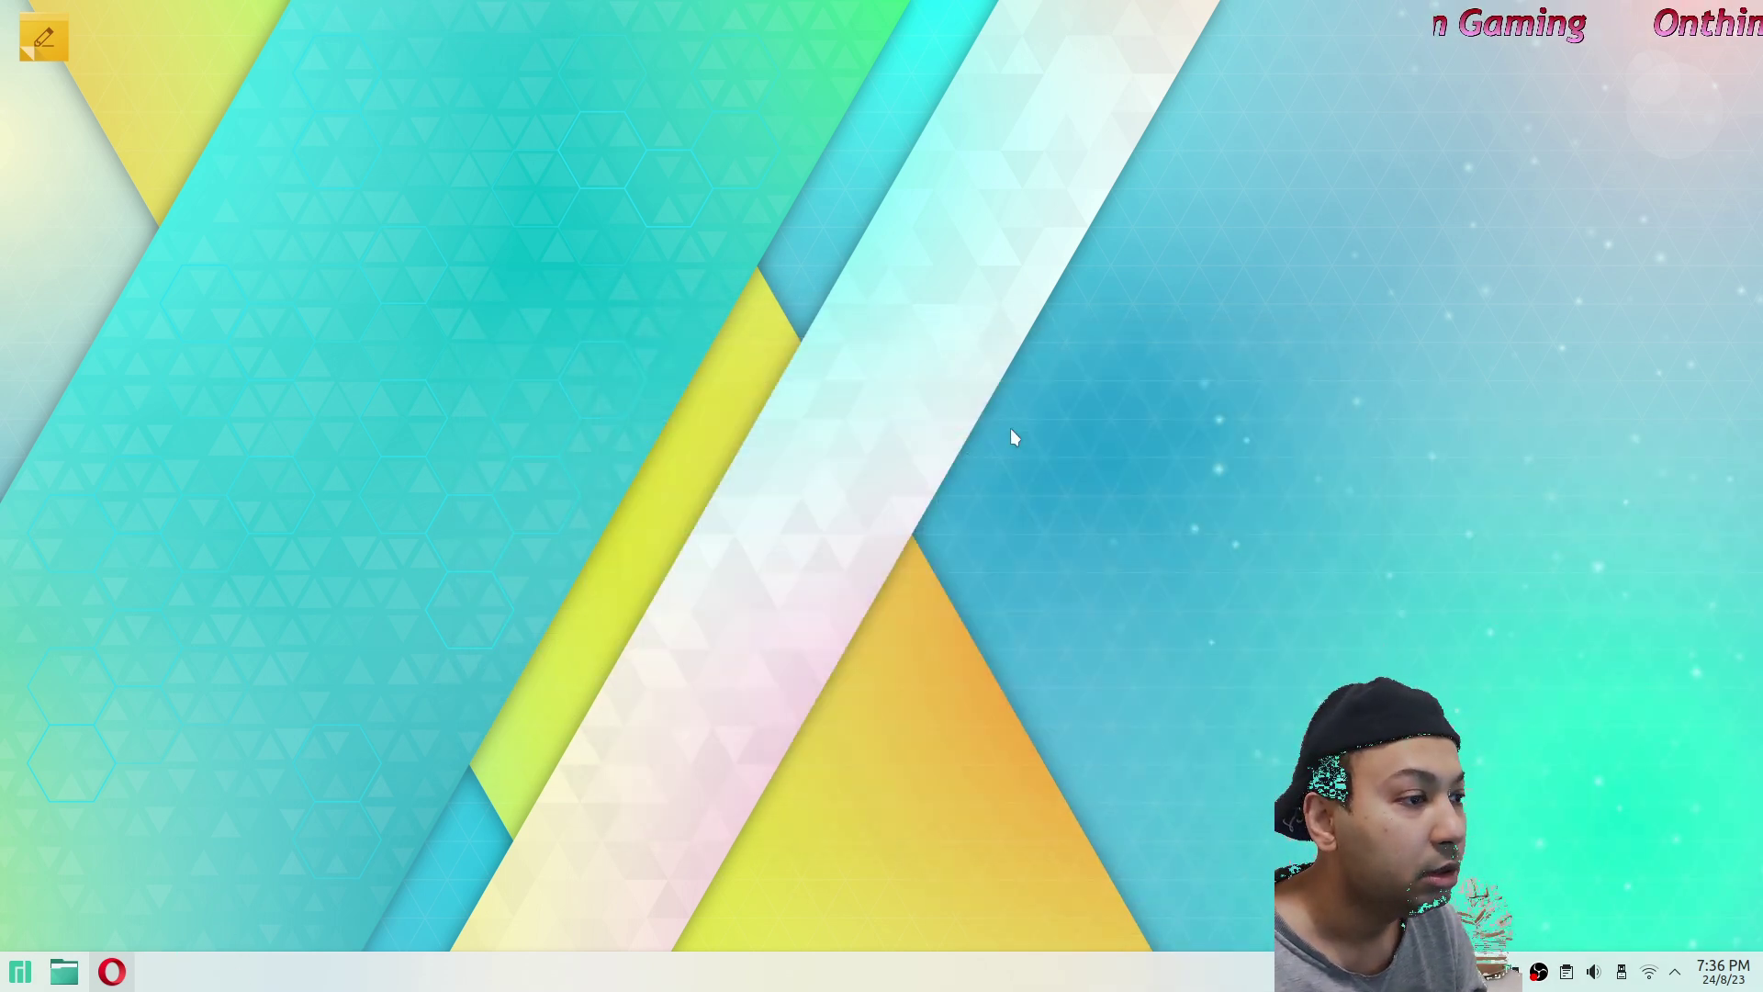
pyautogui.hotkey('ctrl', 'alt', 't')
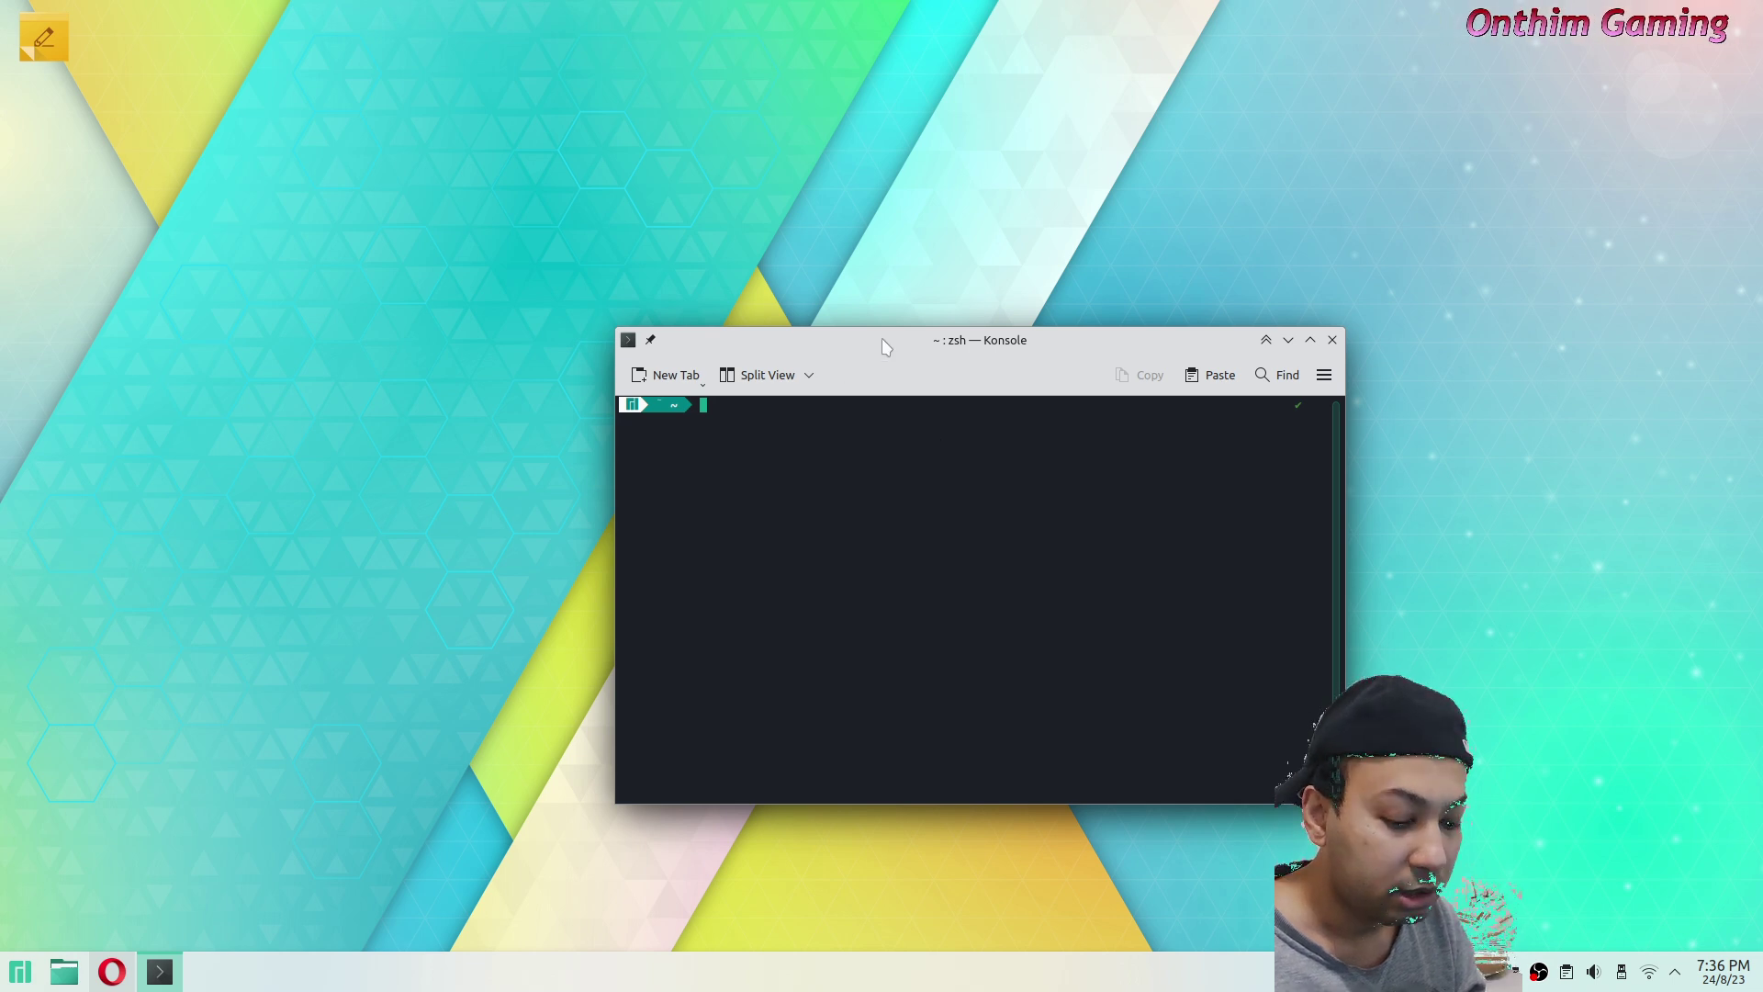
pyautogui.moveTo(884, 345); pyautogui.dragTo(819, 348)
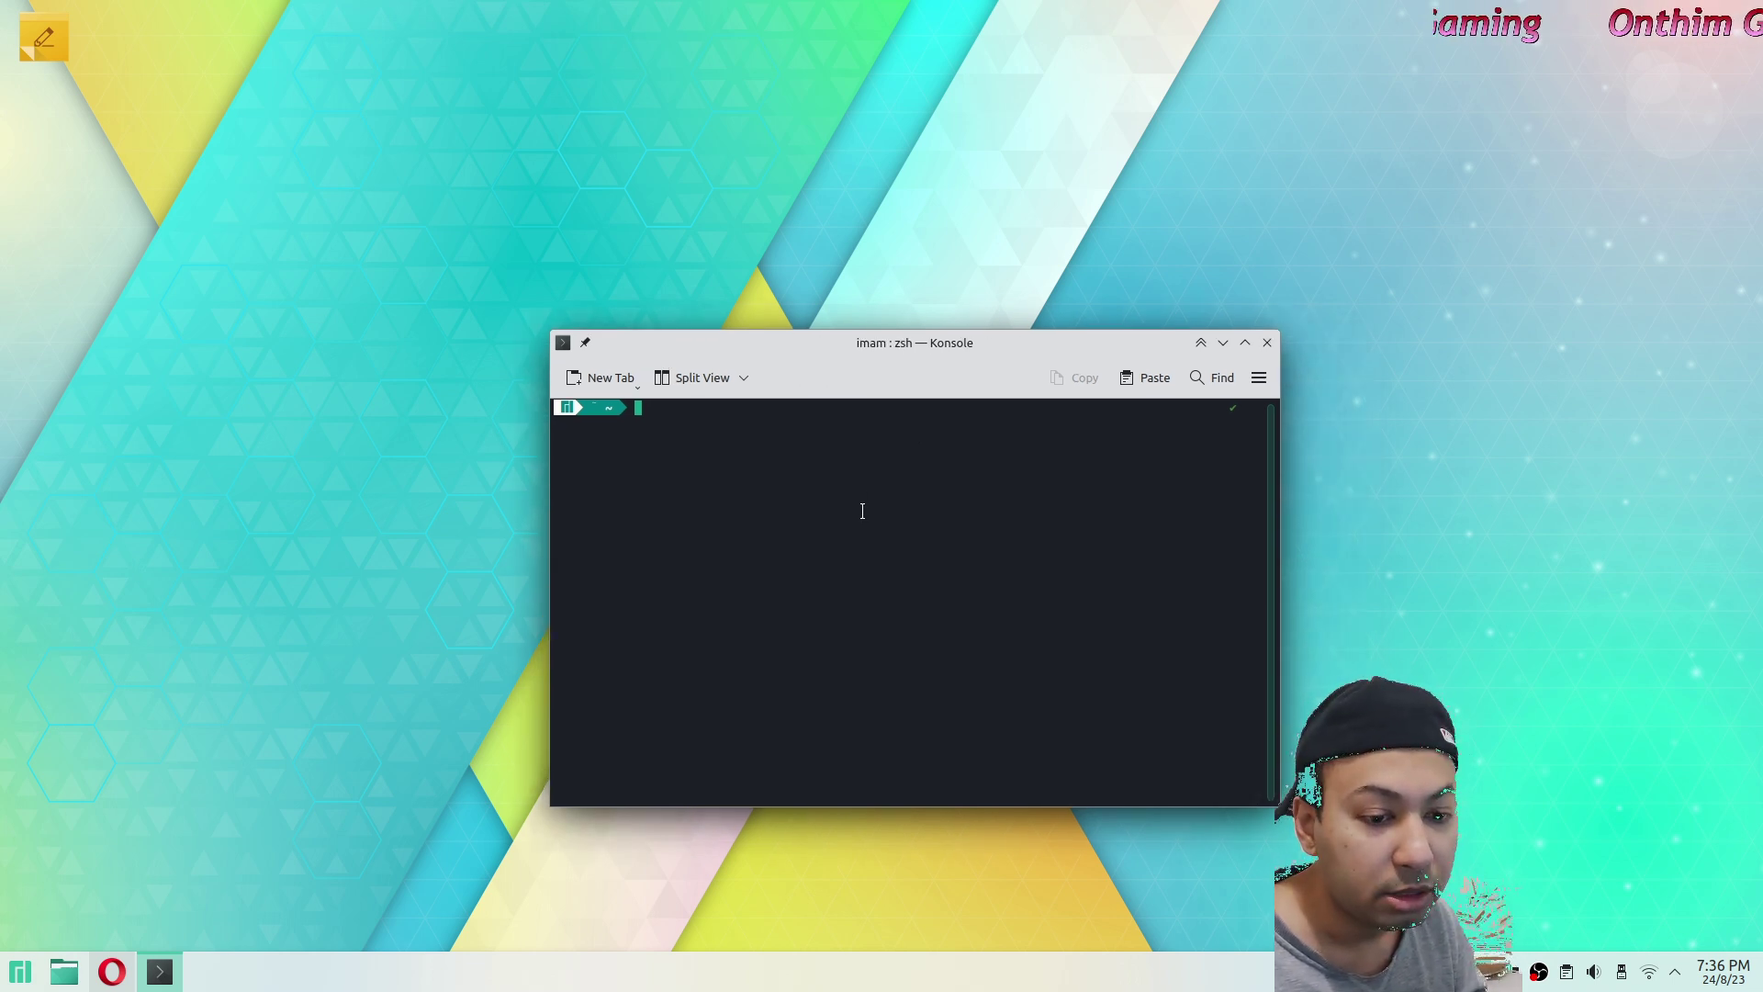
# Open the system's package manager, search for mesa-utils to check whether it is installed, and close the package manager.
pyautogui.click(20, 972)
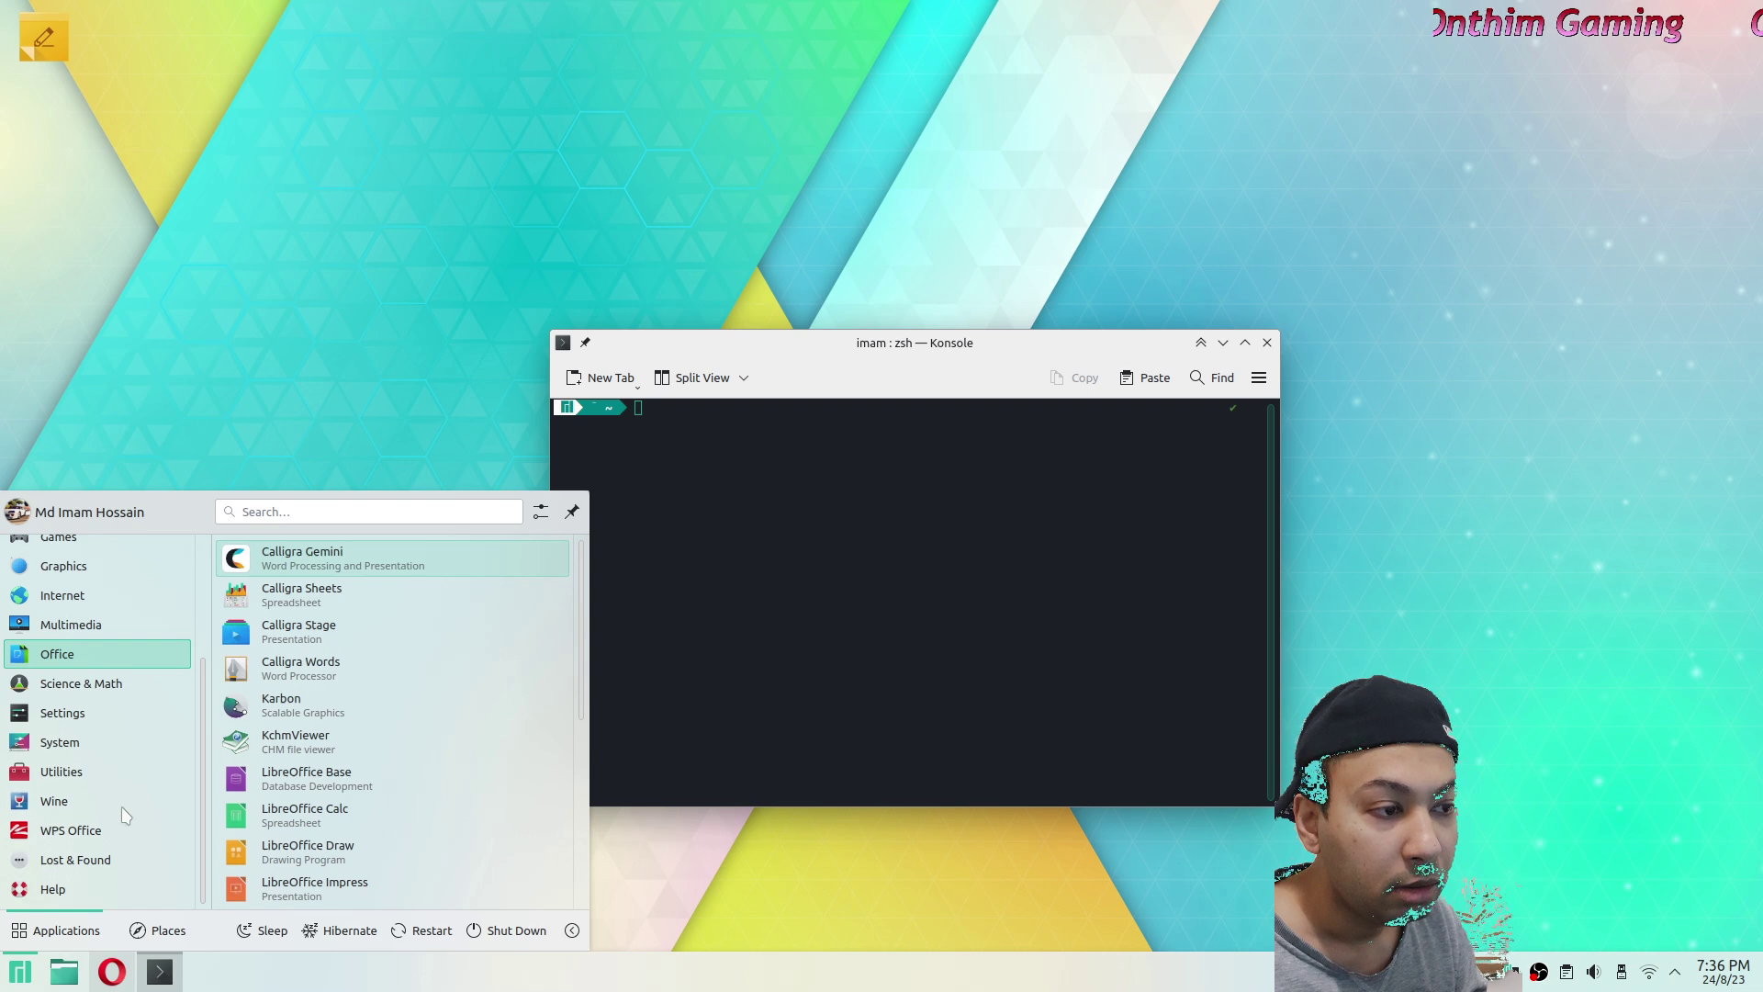
pyautogui.moveTo(60, 742)
pyautogui.click(371, 606)
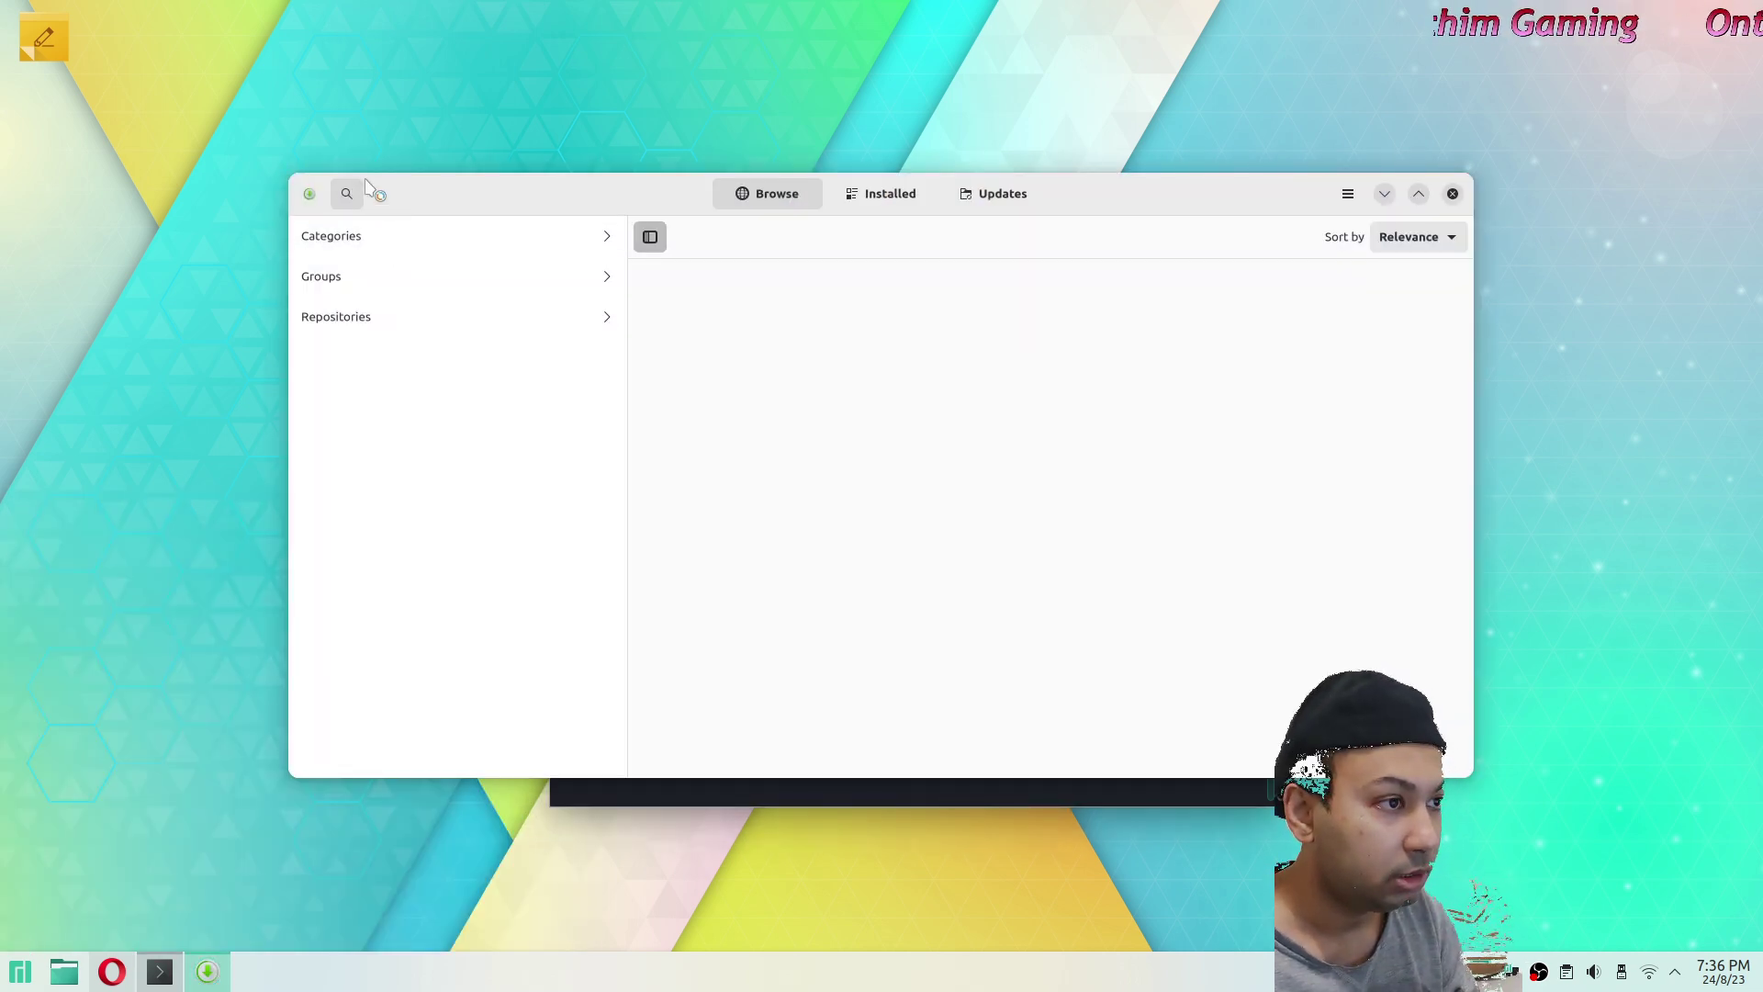
pyautogui.click(349, 193)
pyautogui.write('mesa-')
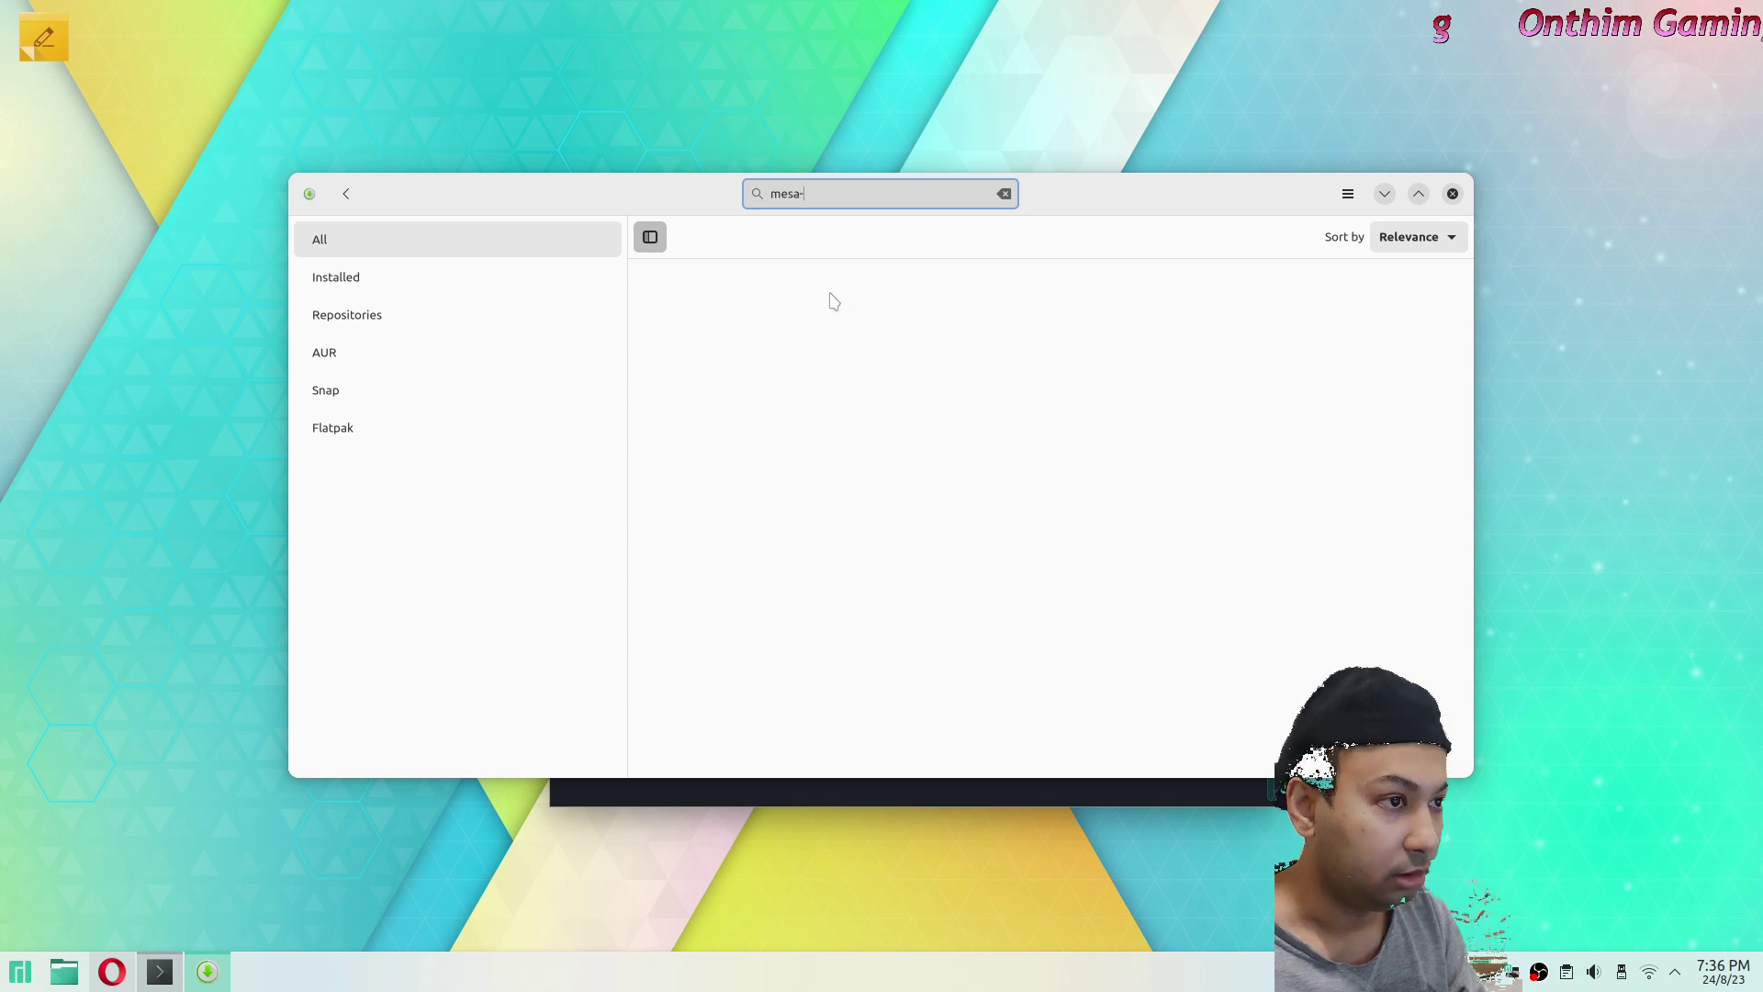
pyautogui.write('utils')
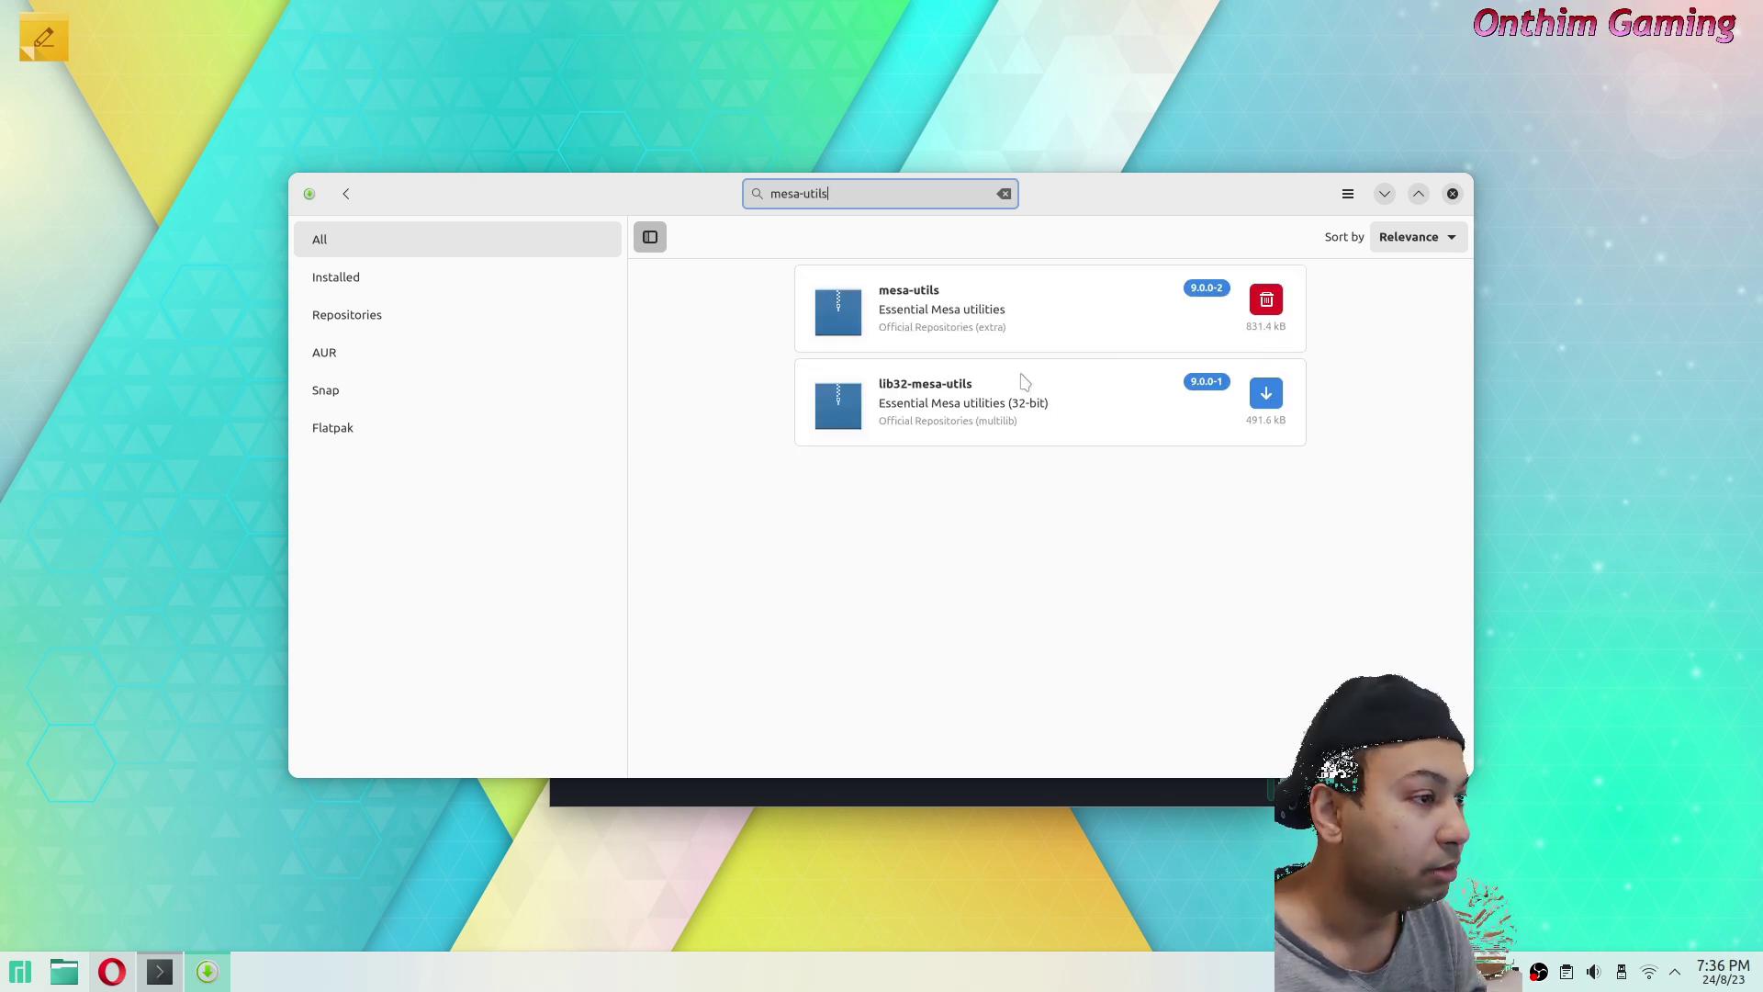
pyautogui.moveTo(1475, 790); pyautogui.dragTo(1377, 804)
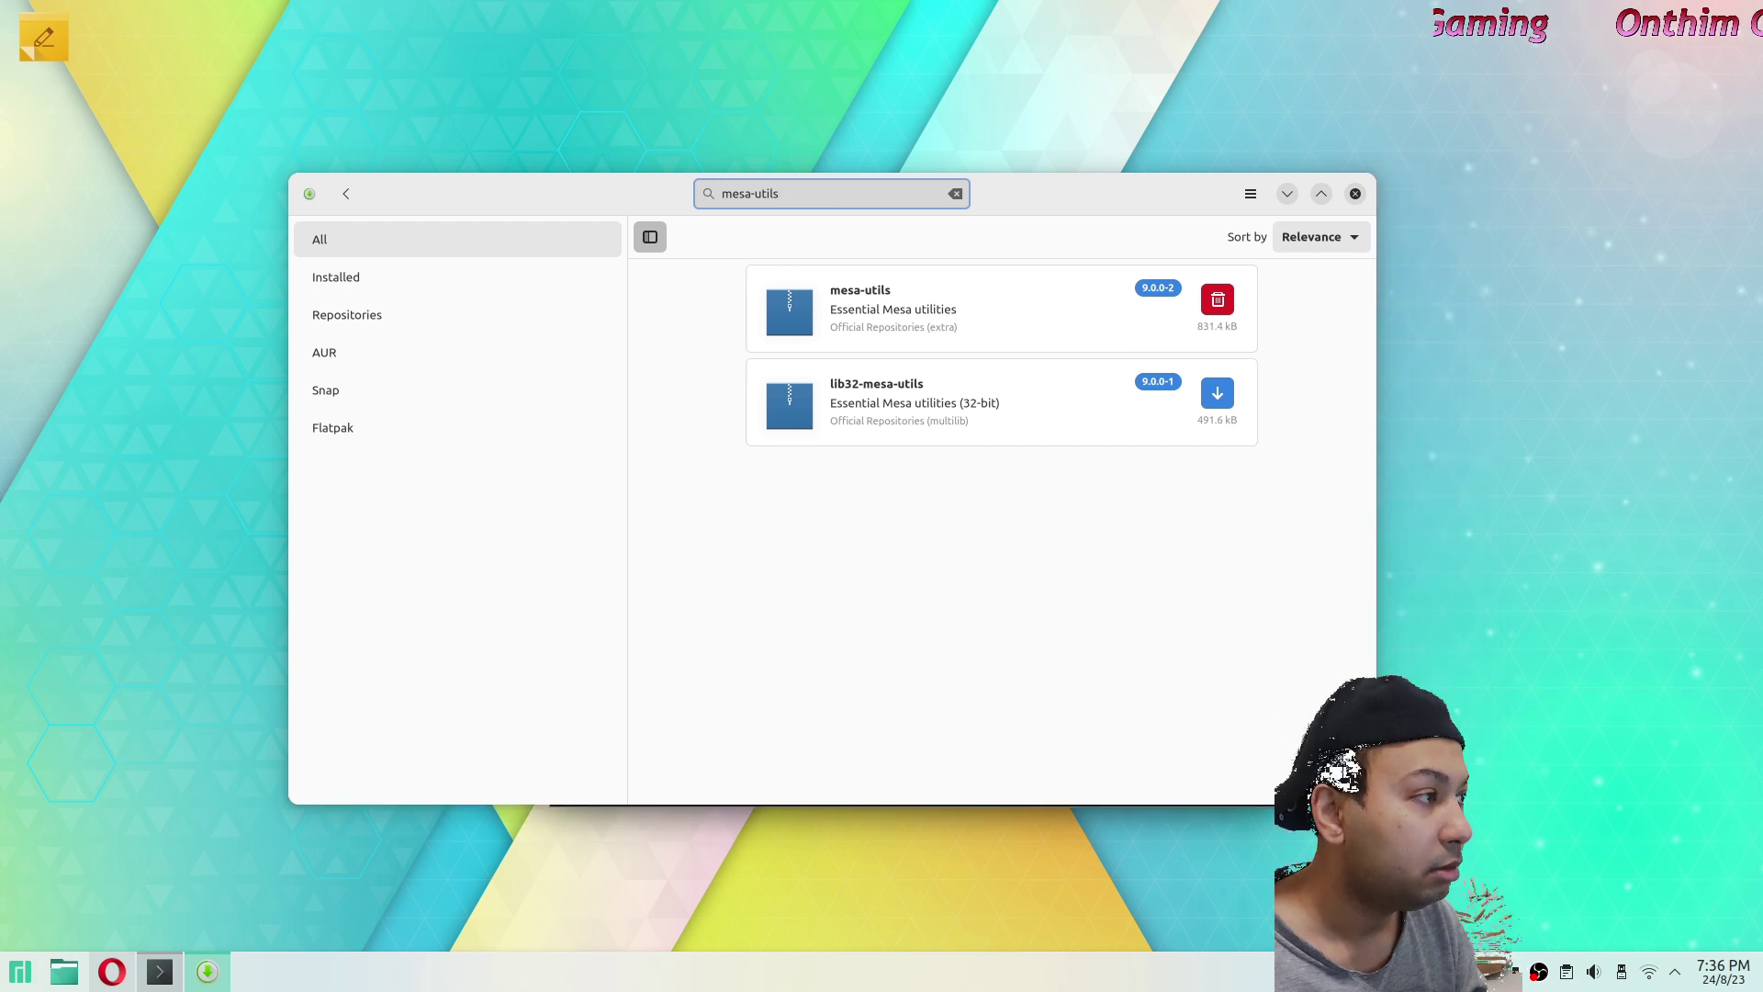
pyautogui.click(1355, 193)
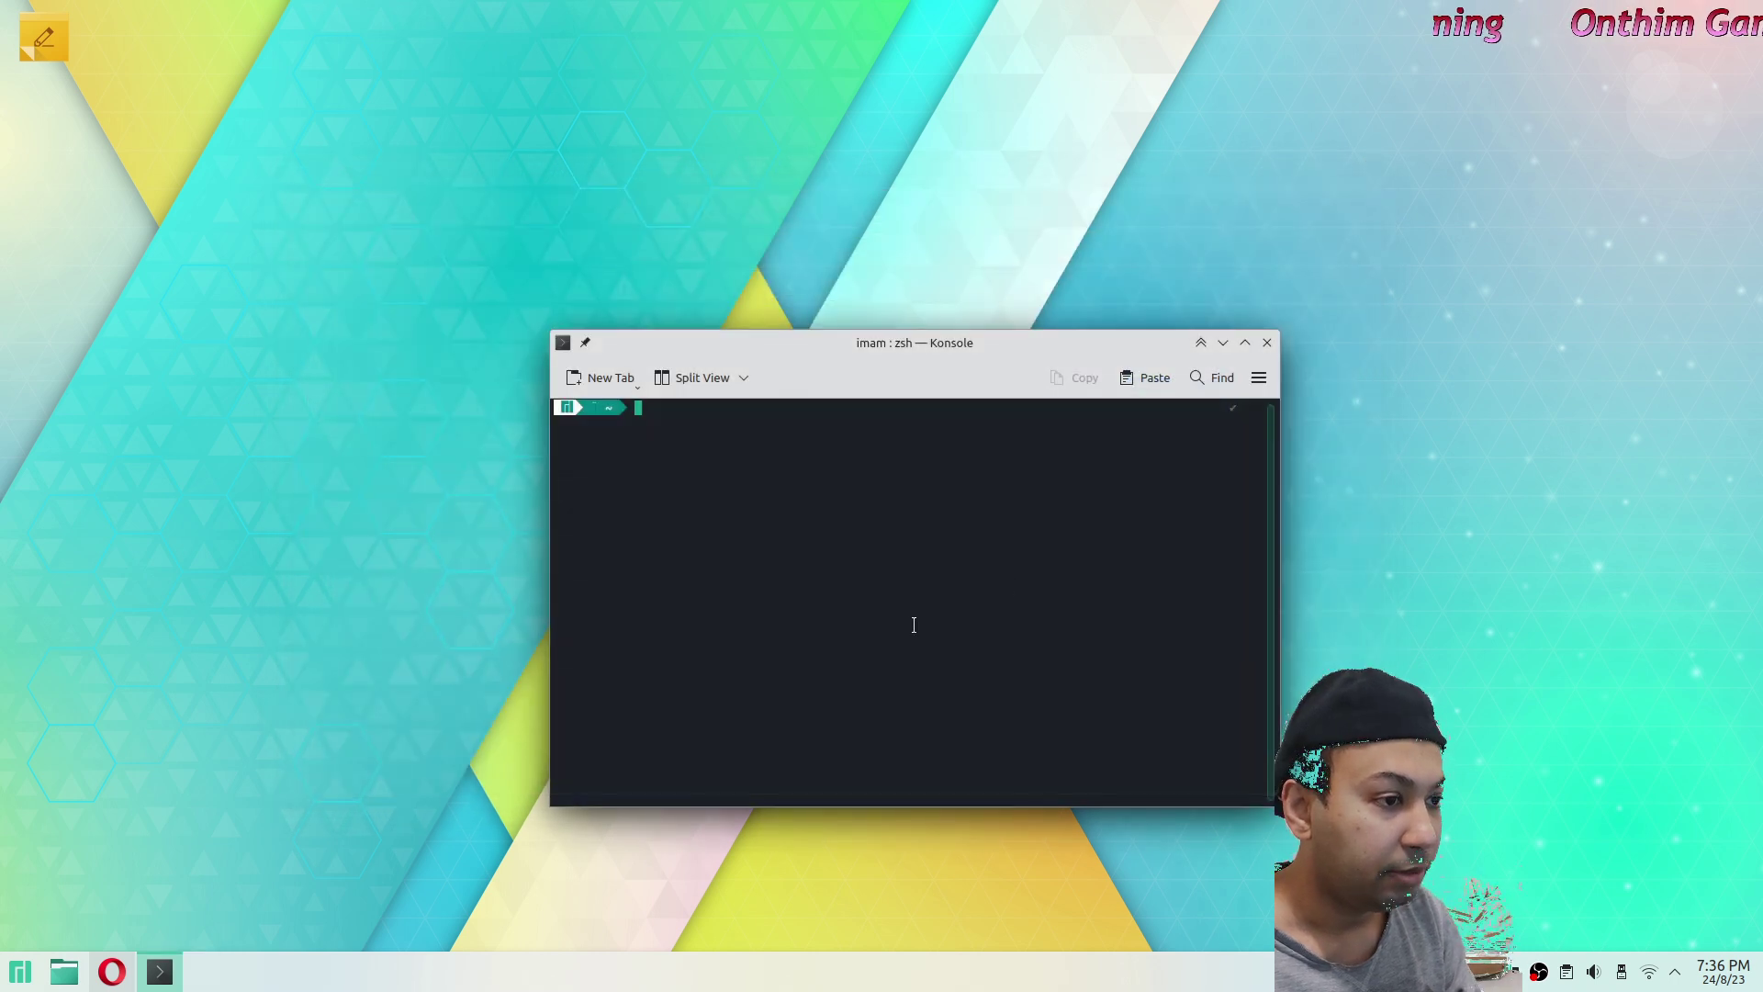
# Run "glxinfo | less" in the terminal to page through the OpenGL information.
pyautogui.write('glxi')
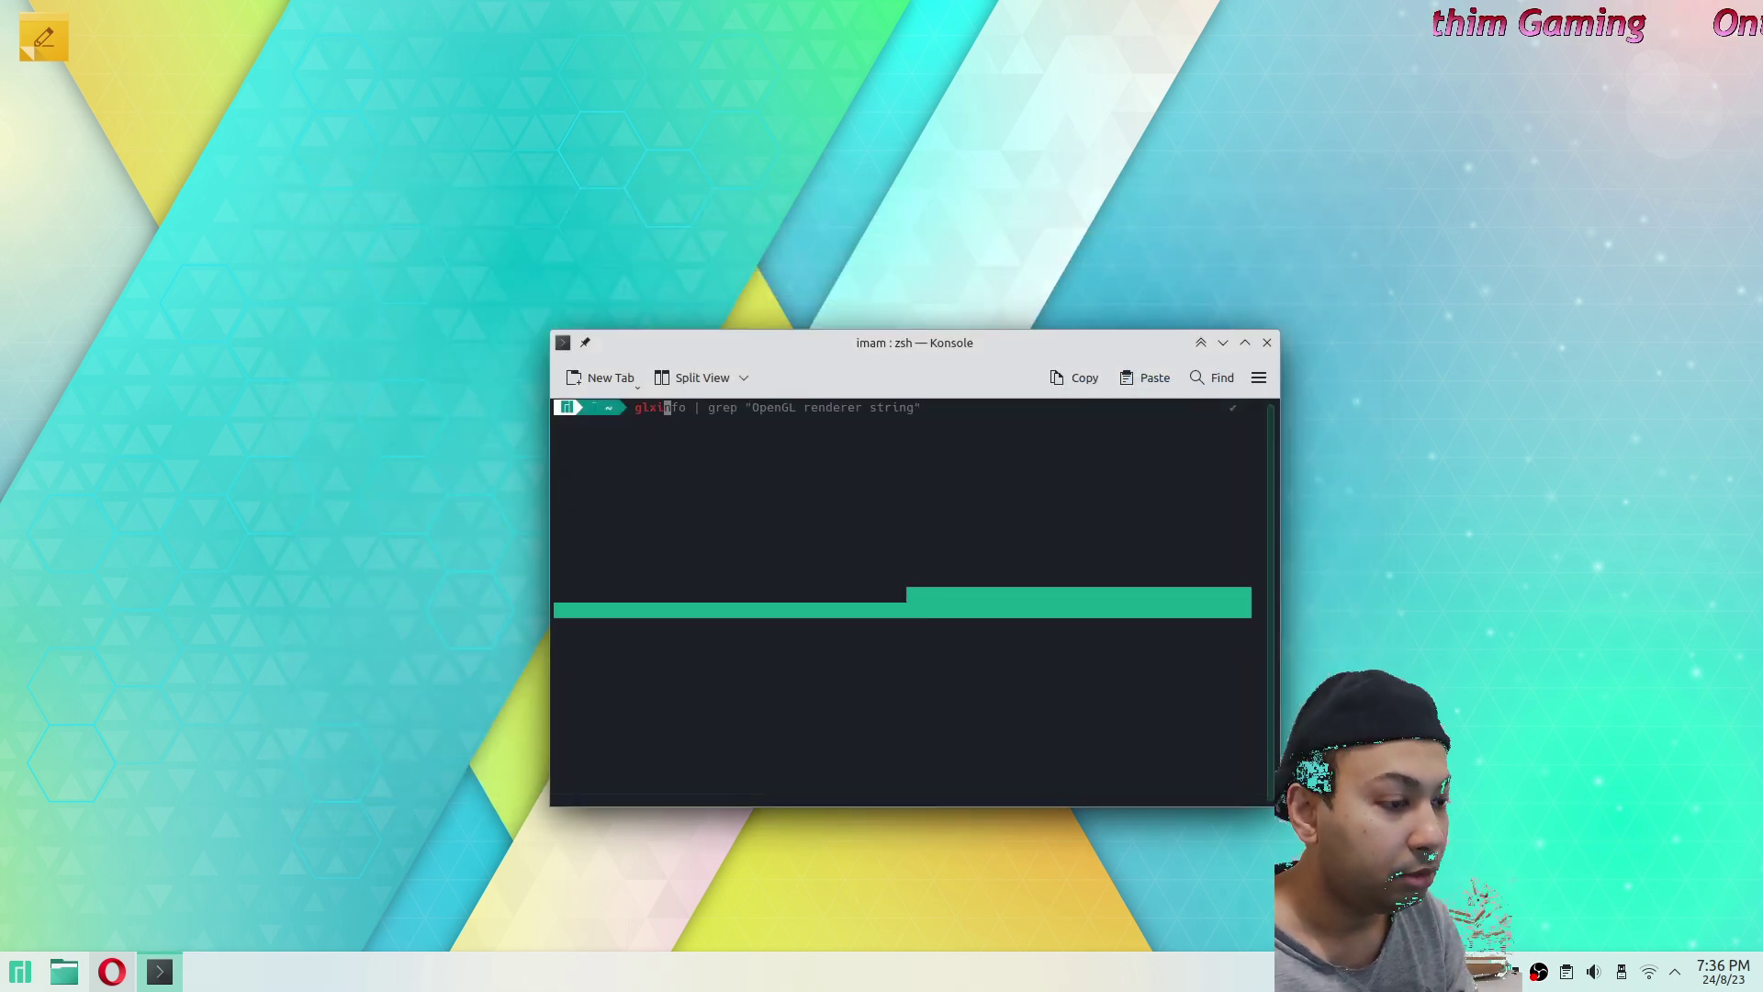
pyautogui.write('nfo | le')
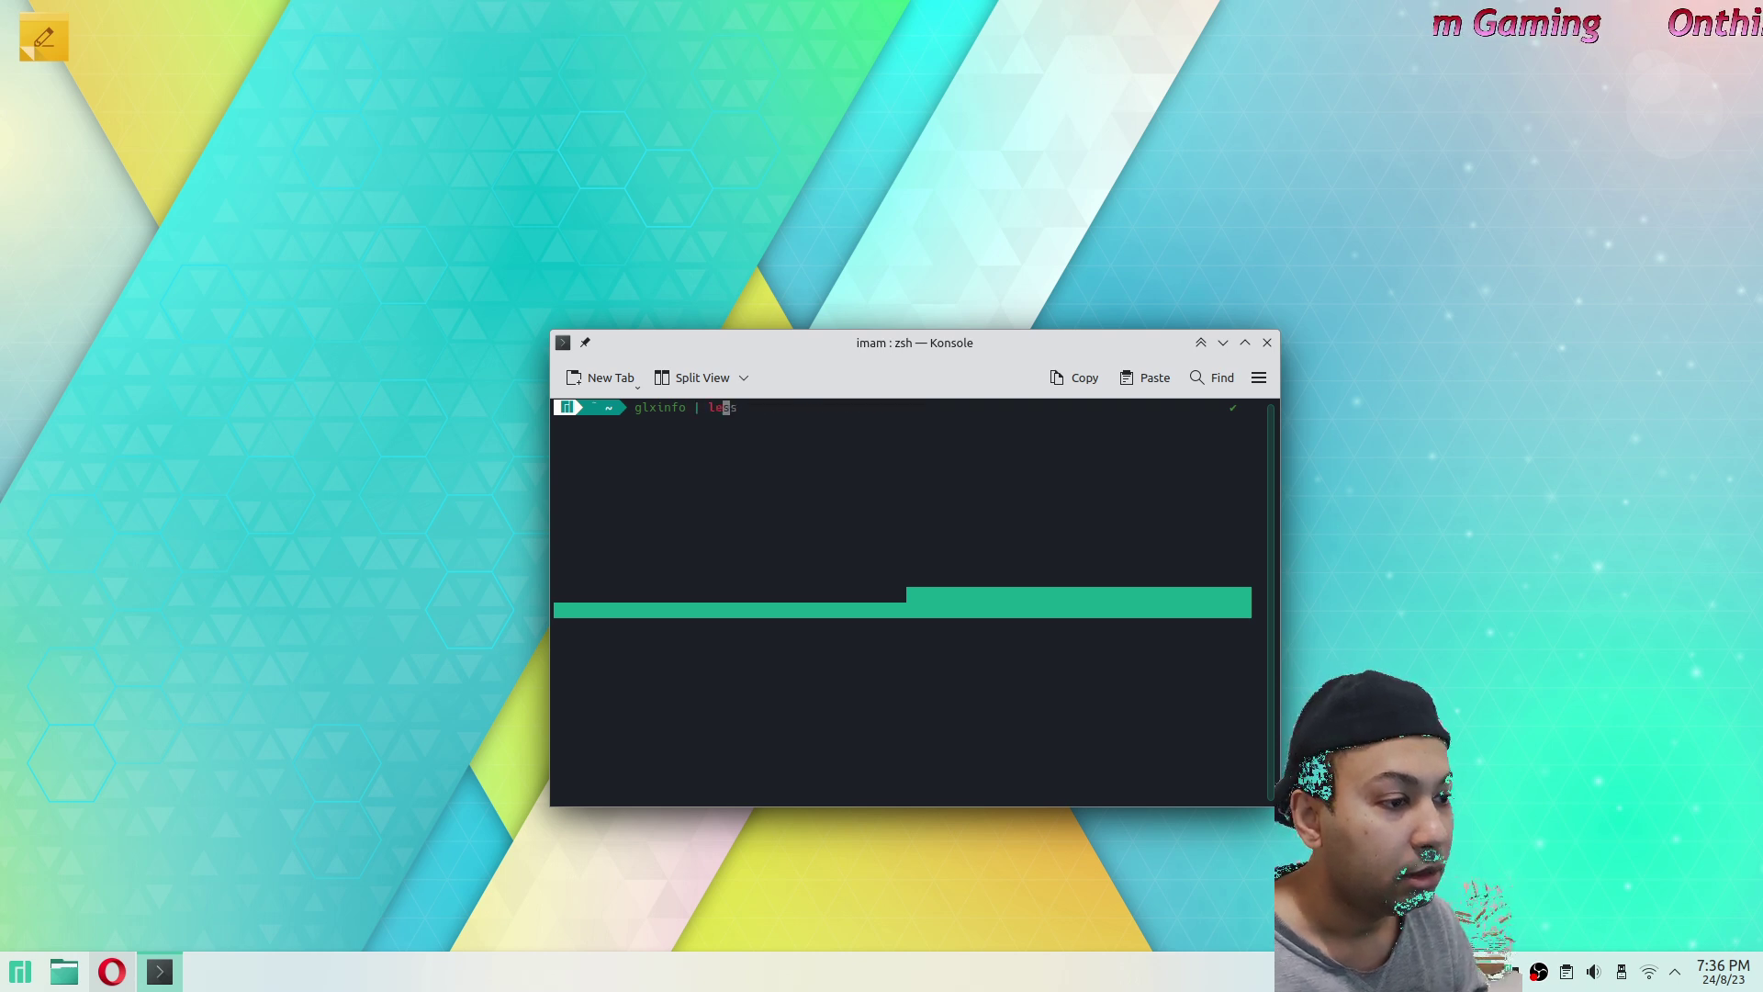
pyautogui.write('ss')
pyautogui.press('Return')
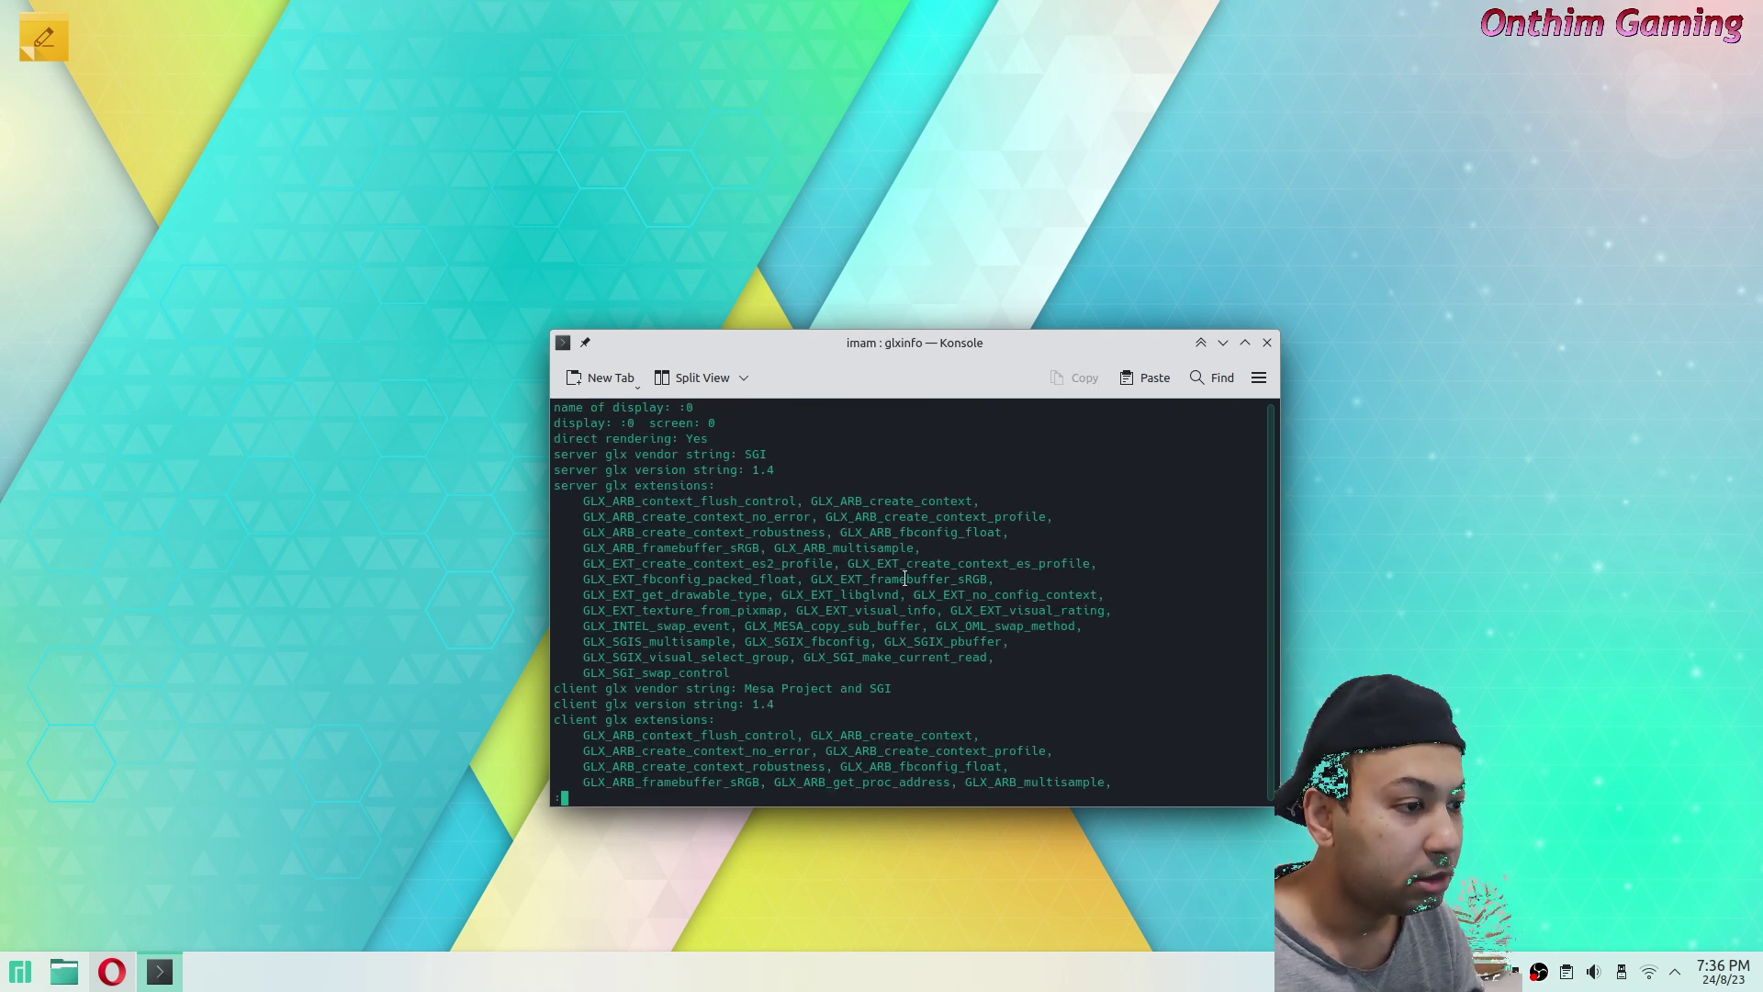
# Look over the start of the glxinfo output and highlight the direct rendering line.
pyautogui.scroll(-5, 938, 579)
pyautogui.scroll(5, 937, 578)
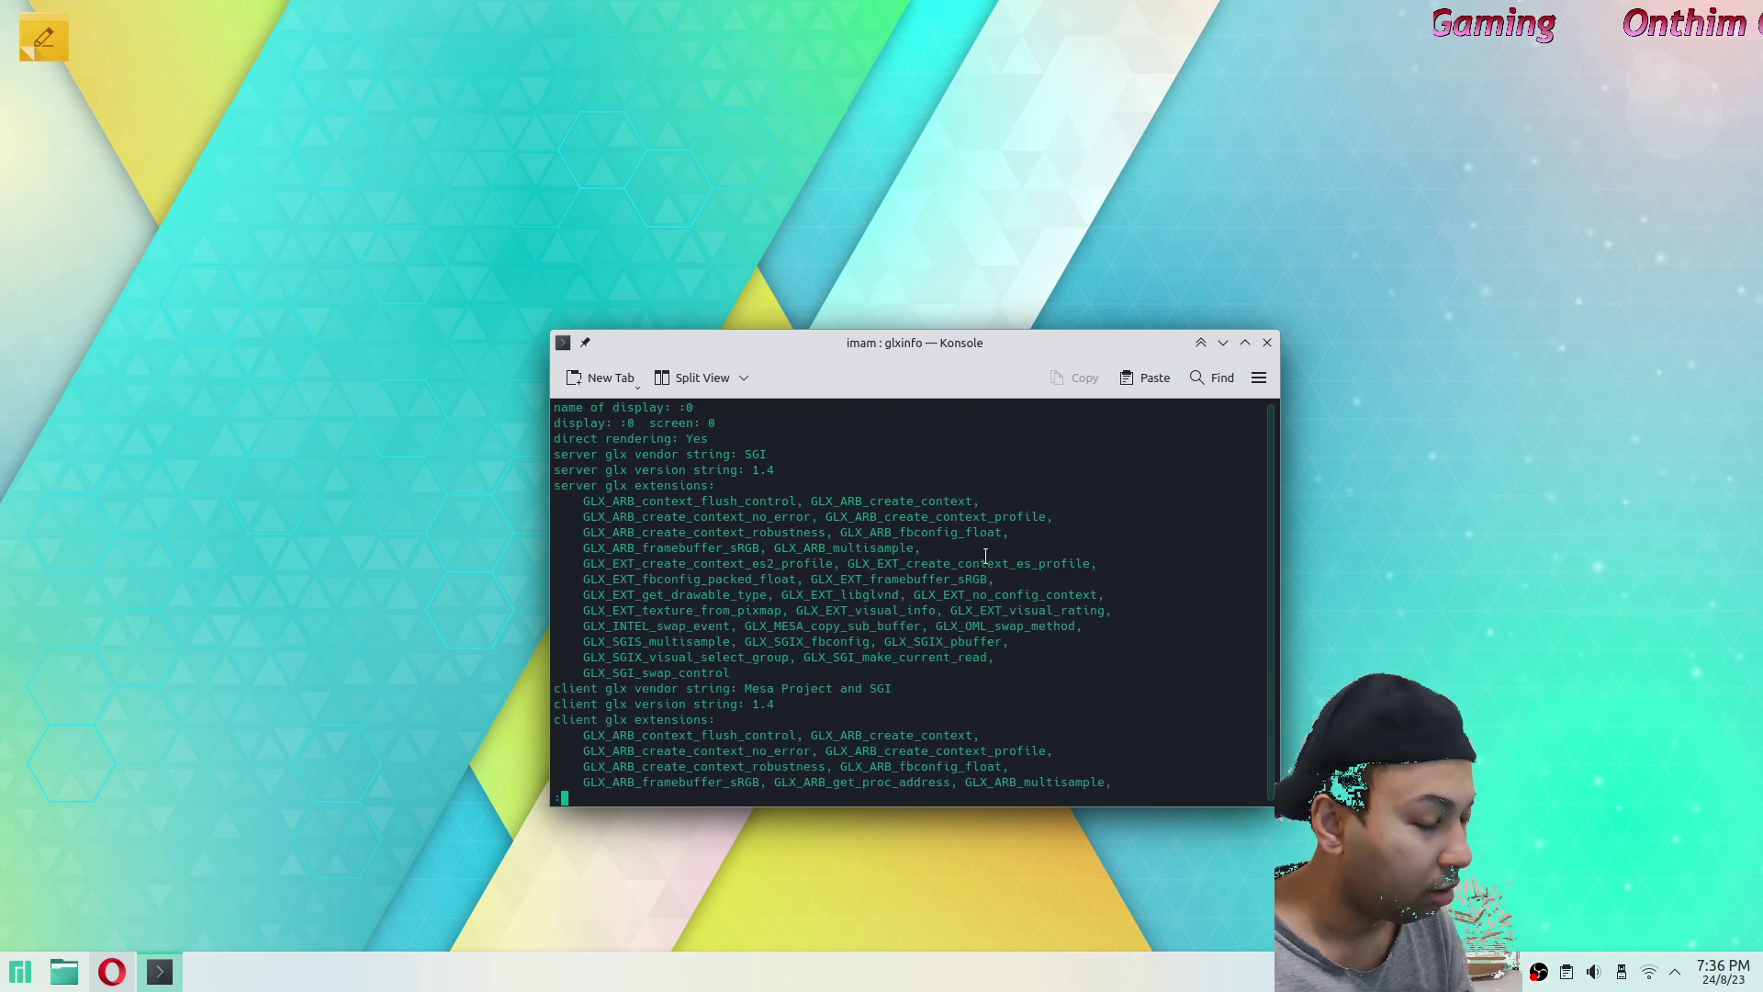
pyautogui.scroll(-10, 955, 571)
pyautogui.scroll(10, 971, 566)
pyautogui.scroll(-2, 970, 566)
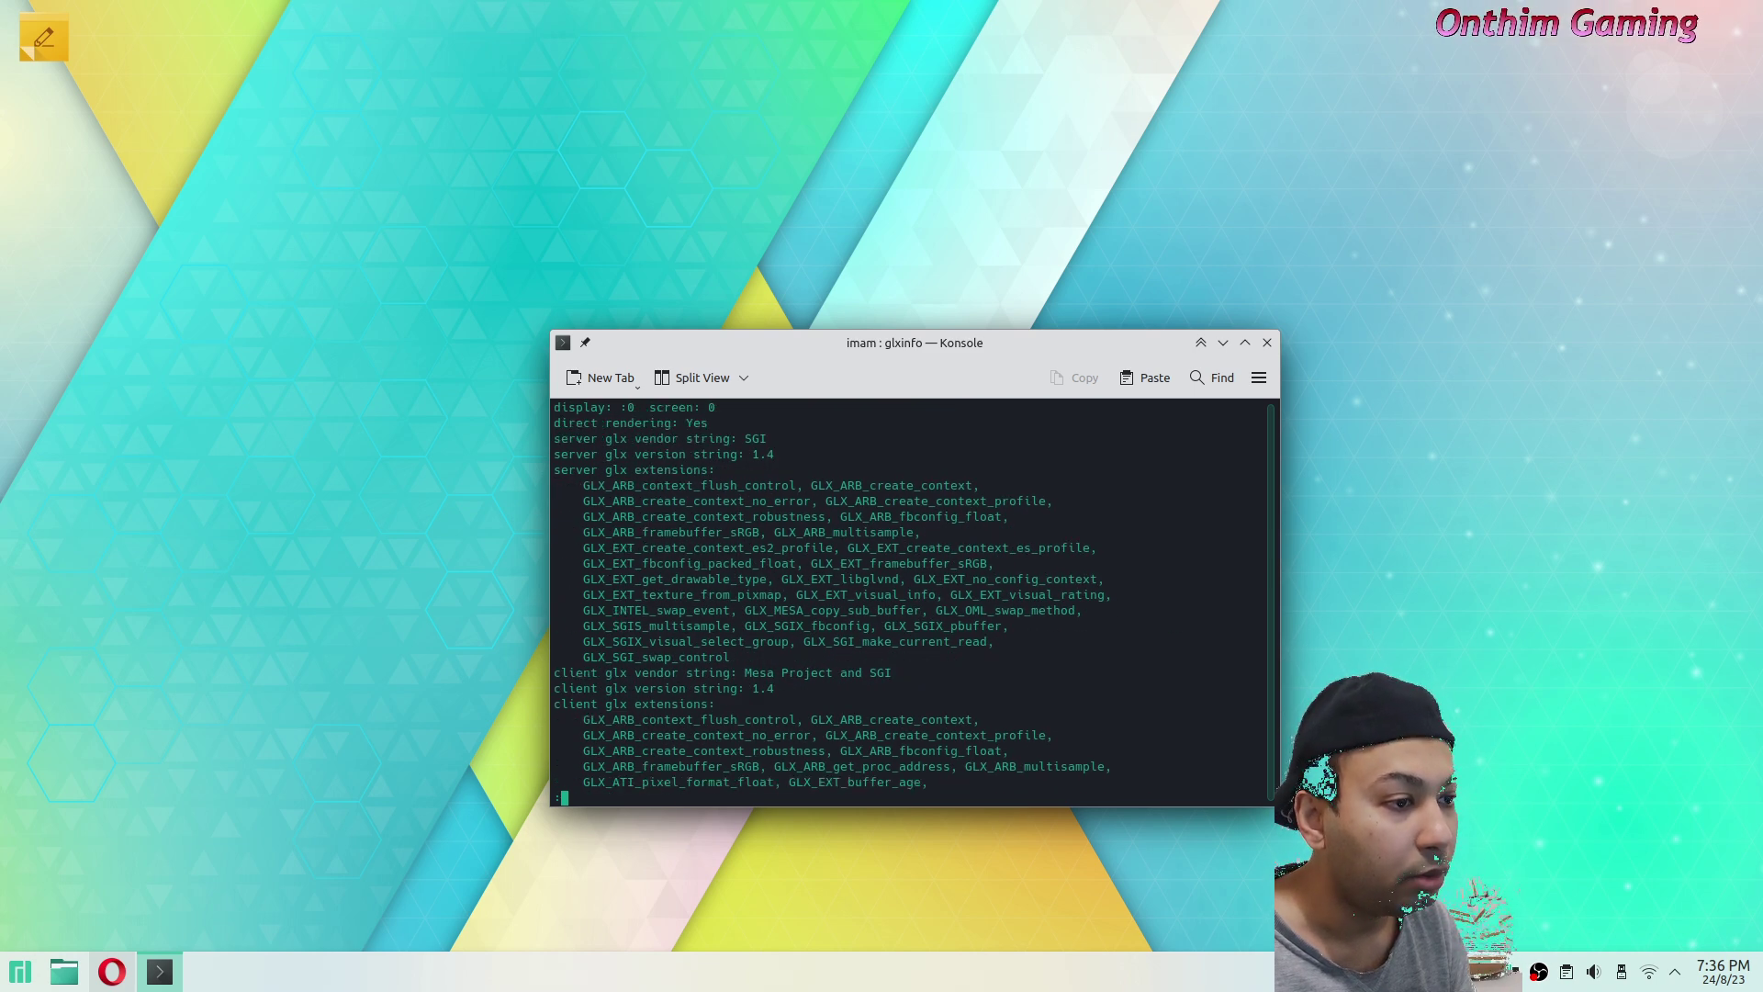
pyautogui.scroll(2, 971, 567)
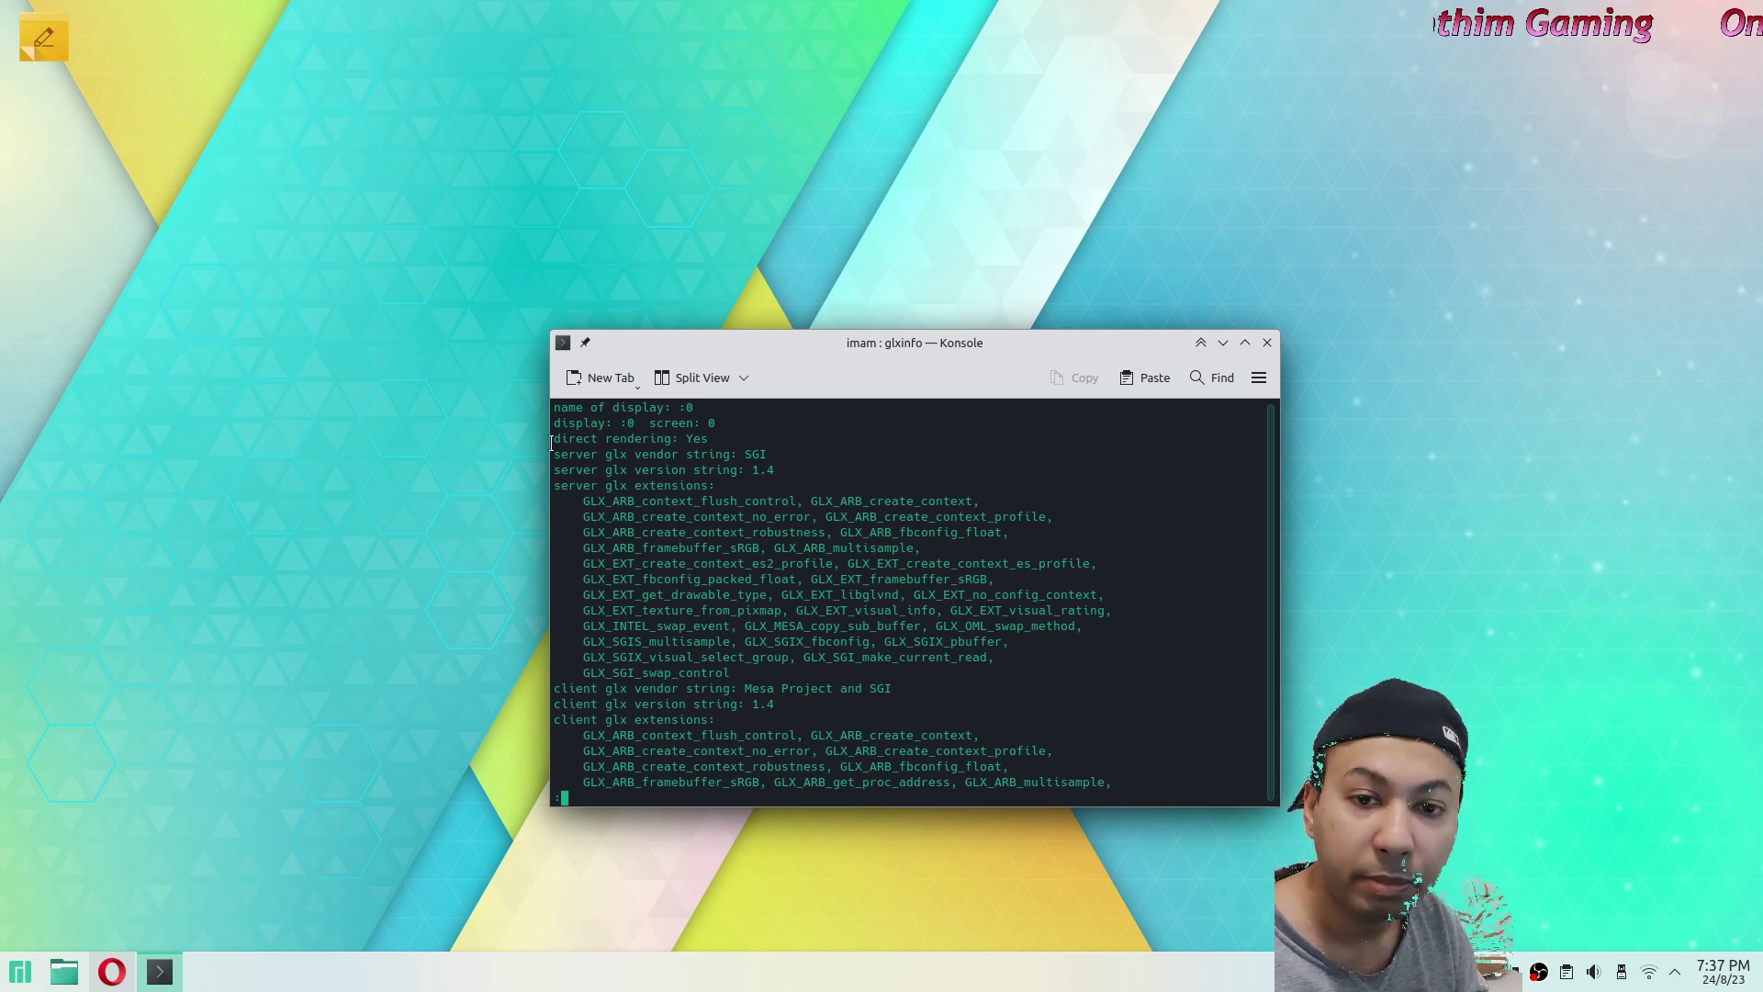
pyautogui.moveTo(554, 438); pyautogui.dragTo(715, 443)
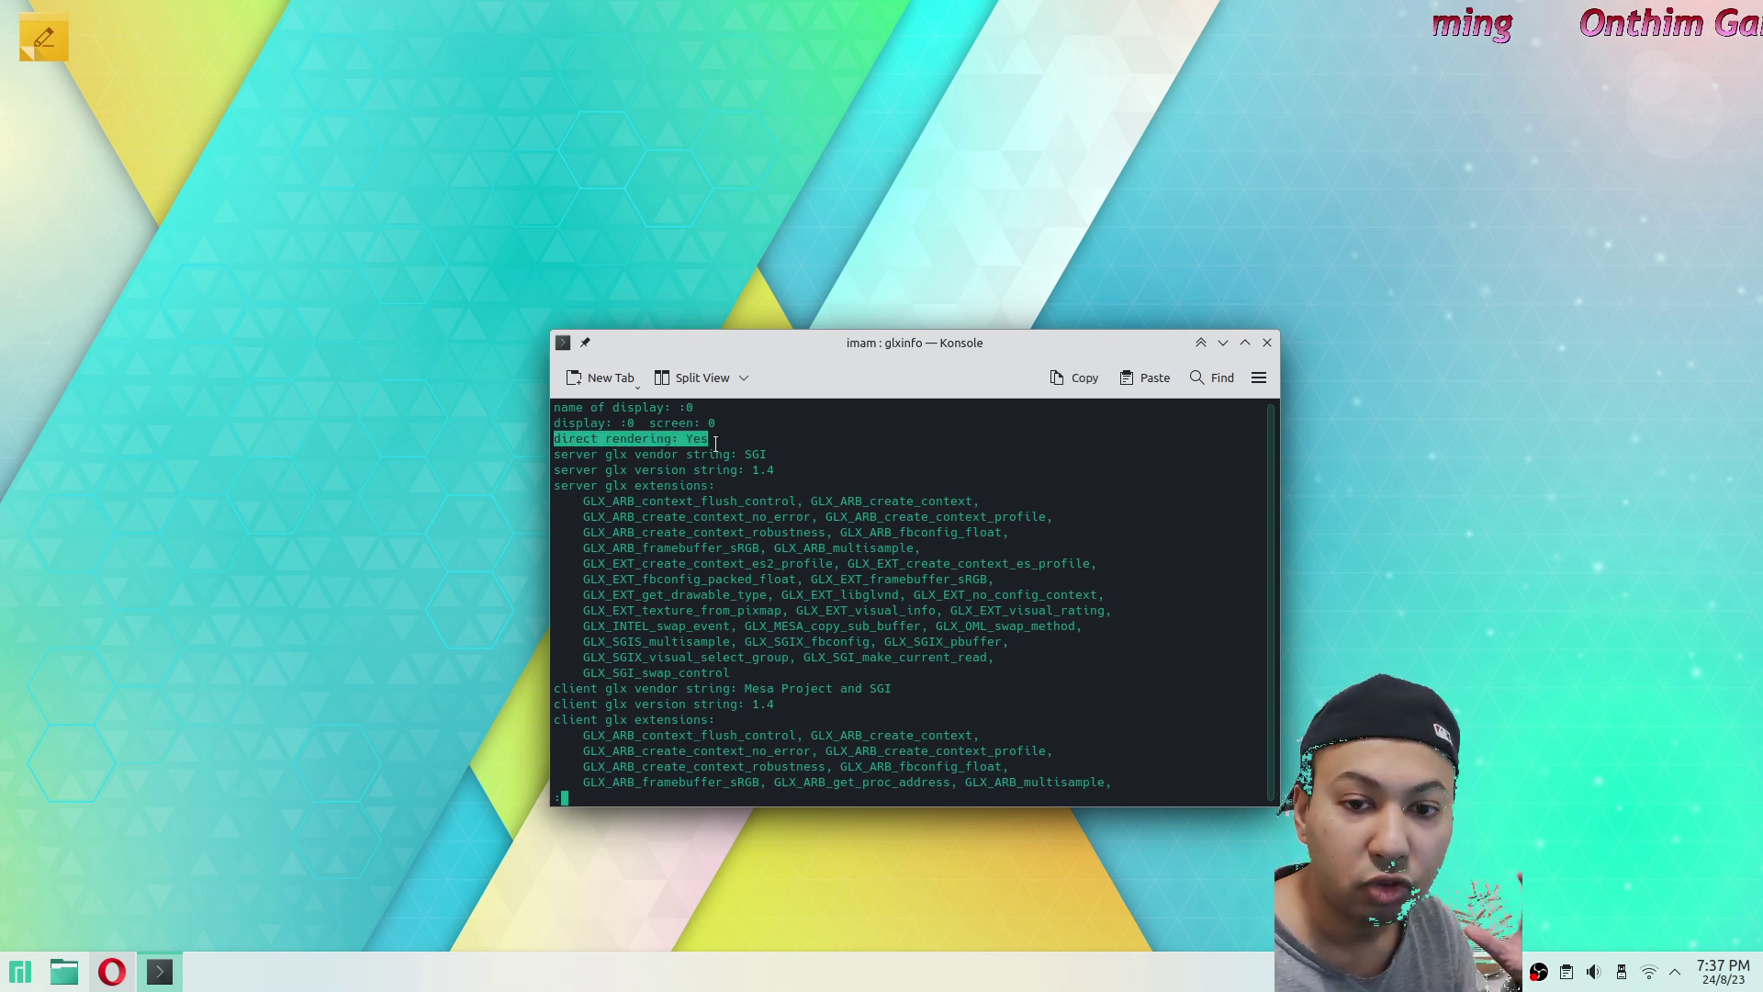
pyautogui.click(764, 530)
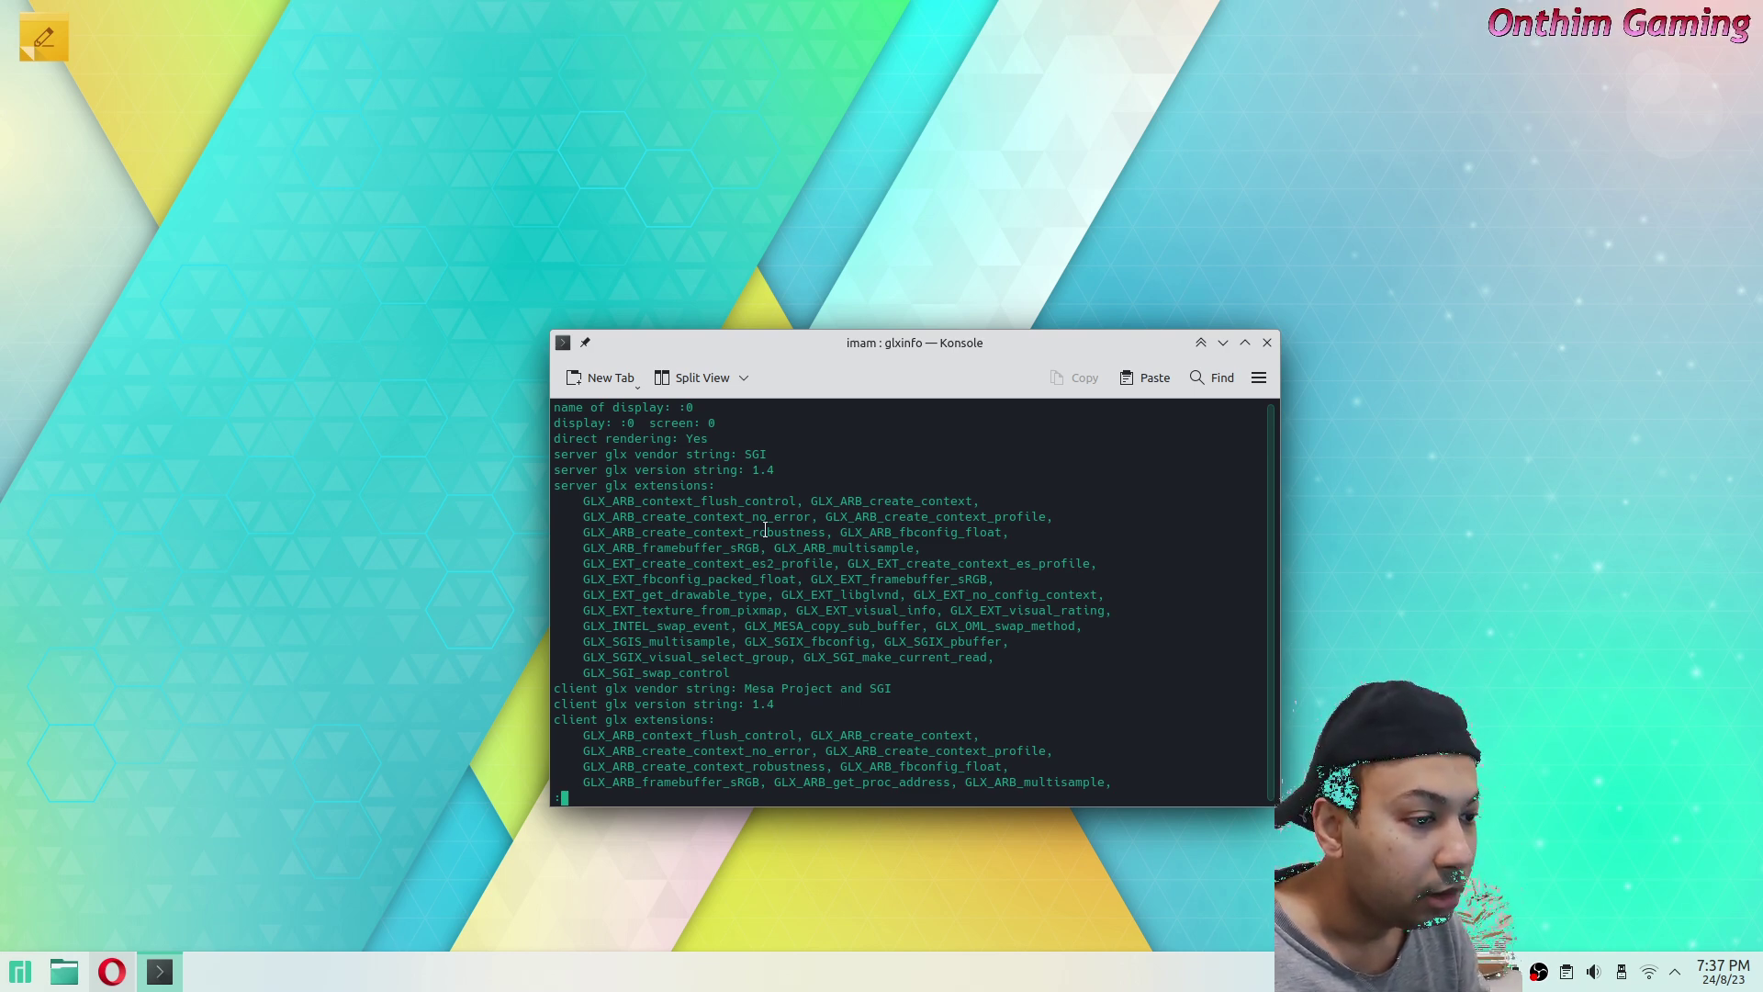
# Find the OpenGL vendor string in the glxinfo output and highlight its AMD value.
pyautogui.scroll(-9, 765, 530)
pyautogui.scroll(-9, 847, 592)
pyautogui.scroll(-5, 878, 595)
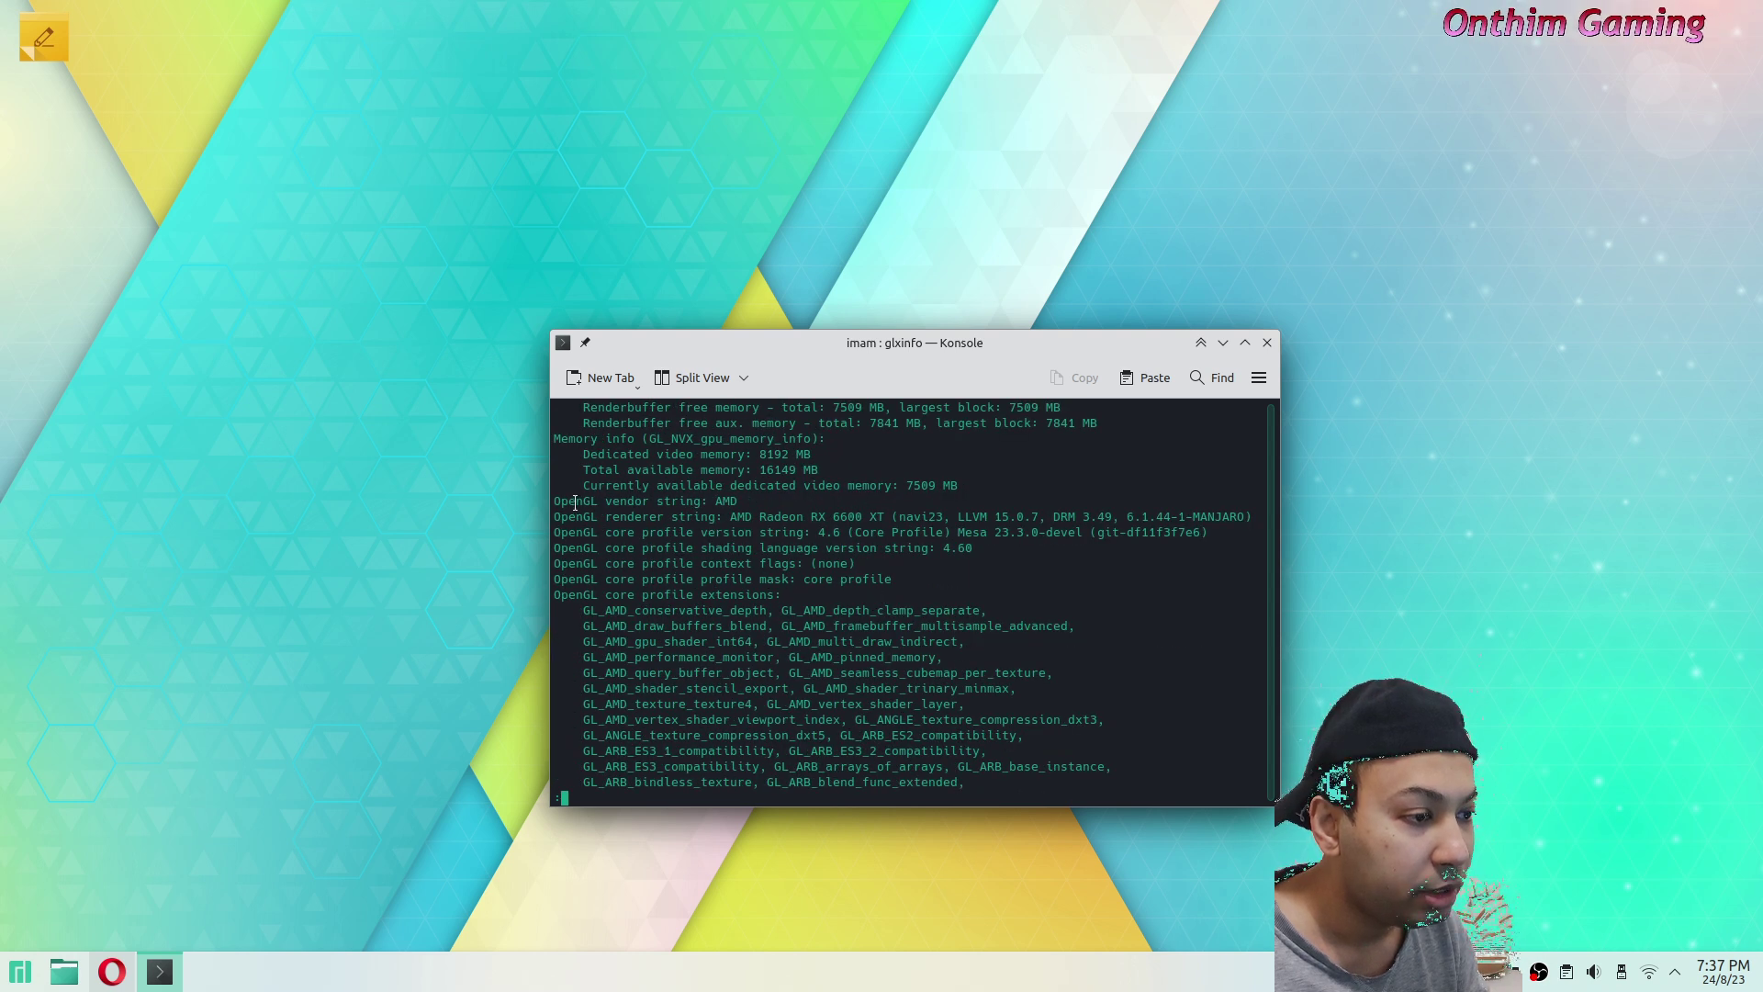
pyautogui.moveTo(551, 503); pyautogui.dragTo(737, 501)
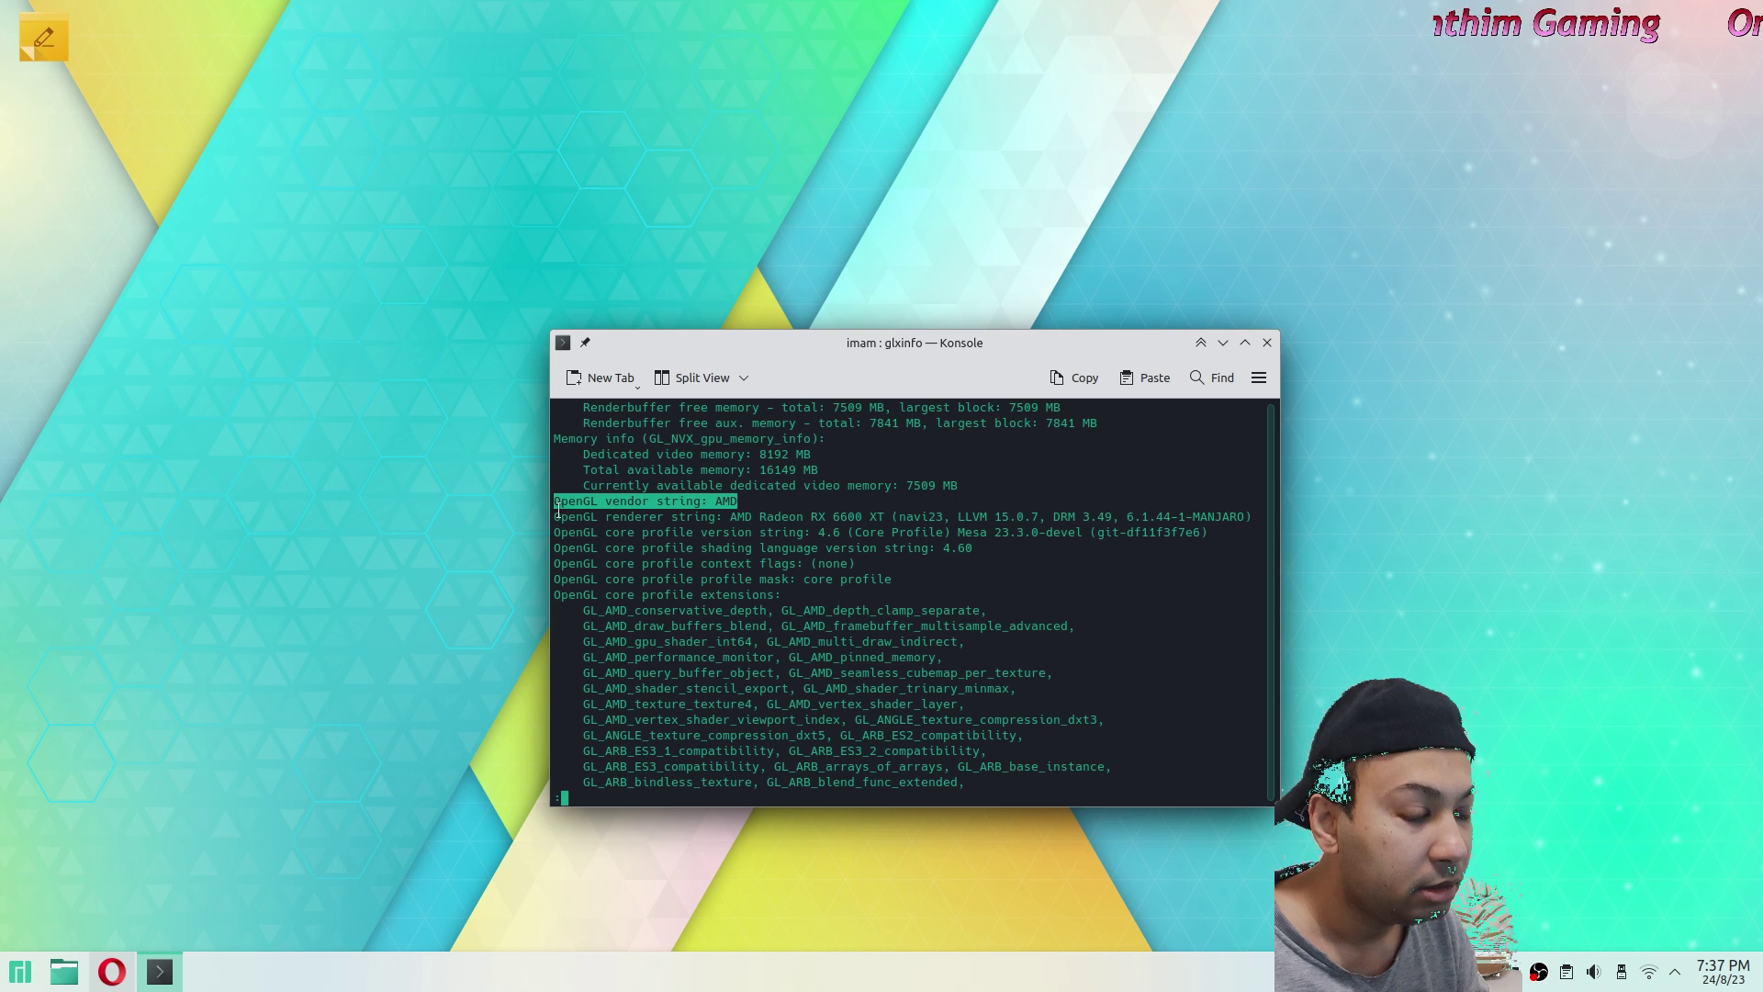
pyautogui.click(696, 501)
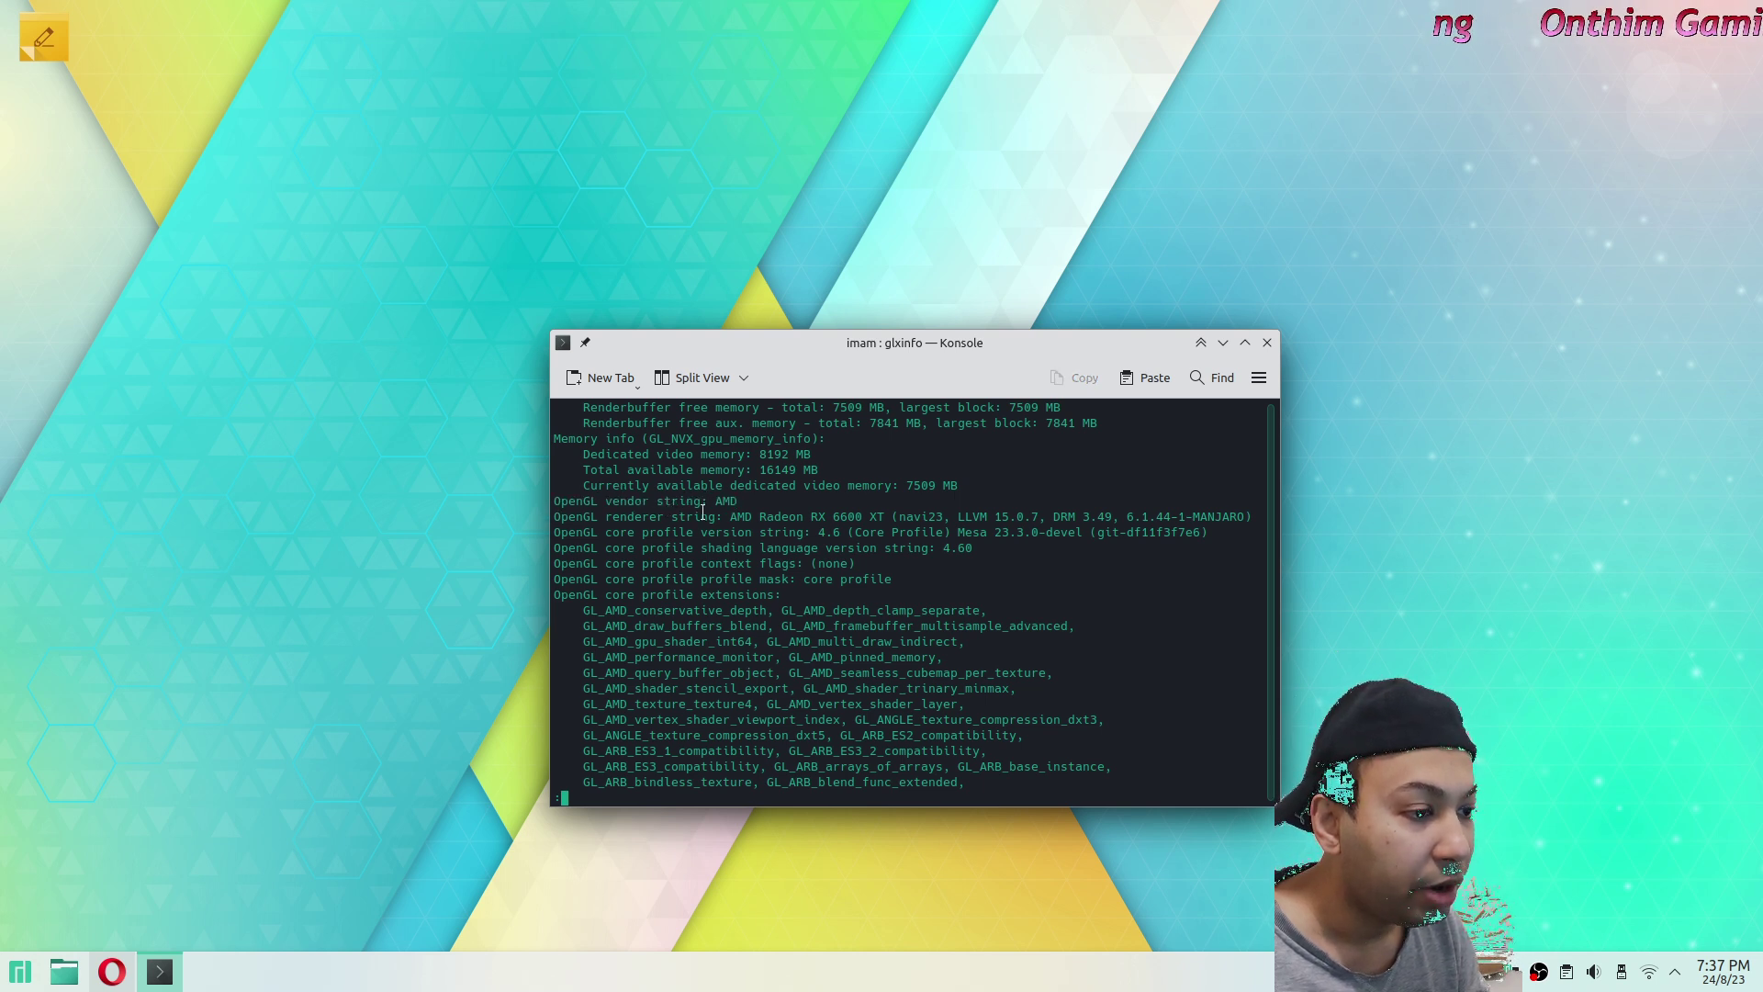
pyautogui.doubleClick(719, 500)
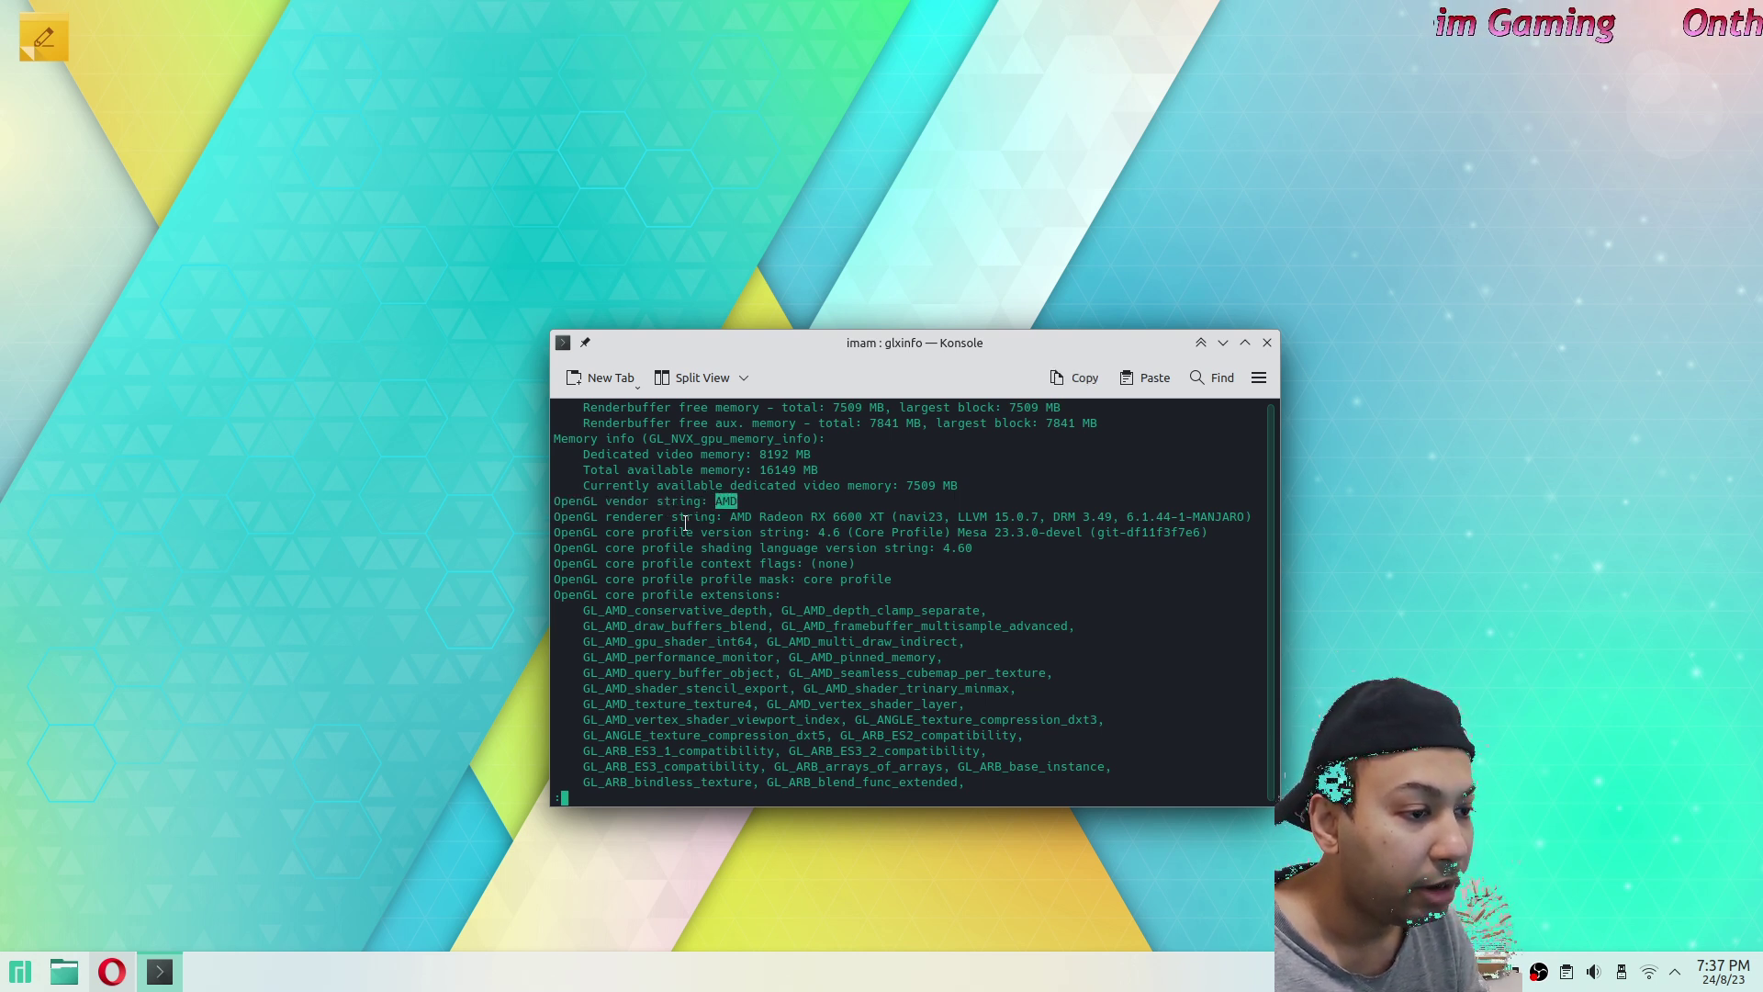
# Highlight the graphics card name in the OpenGL renderer string and the Mesa version in the core profile version string.
pyautogui.moveTo(604, 515); pyautogui.dragTo(717, 514)
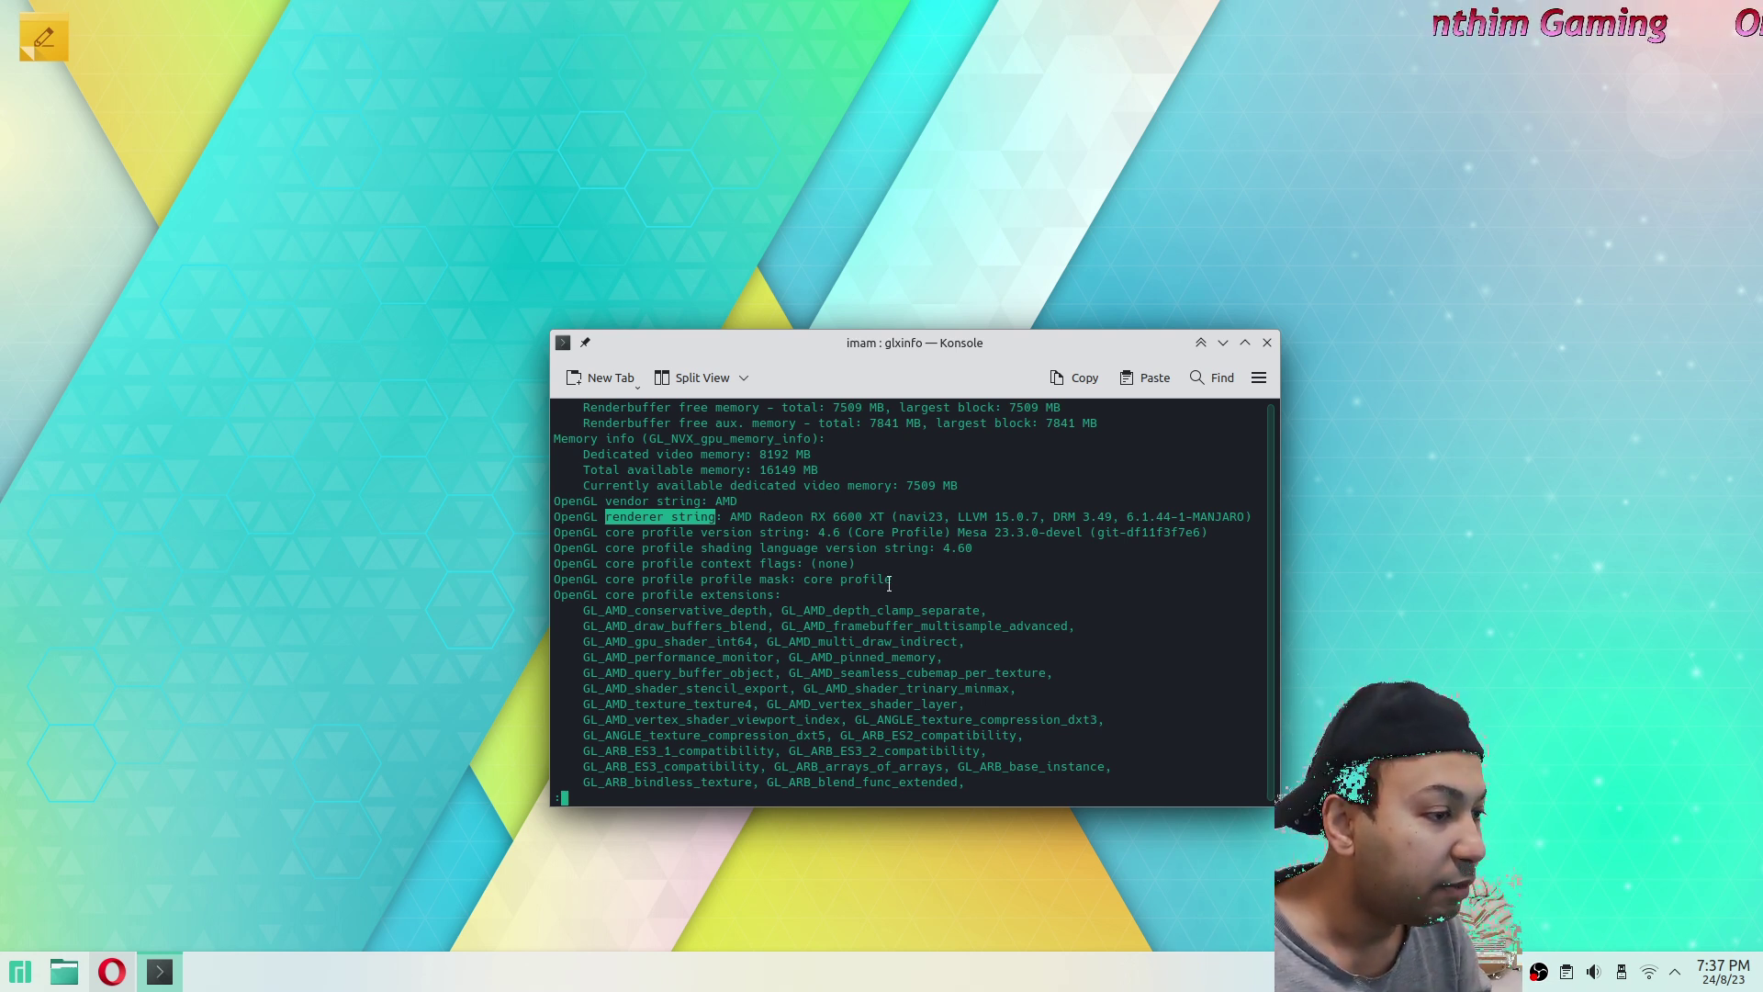
pyautogui.moveTo(730, 516); pyautogui.dragTo(889, 516)
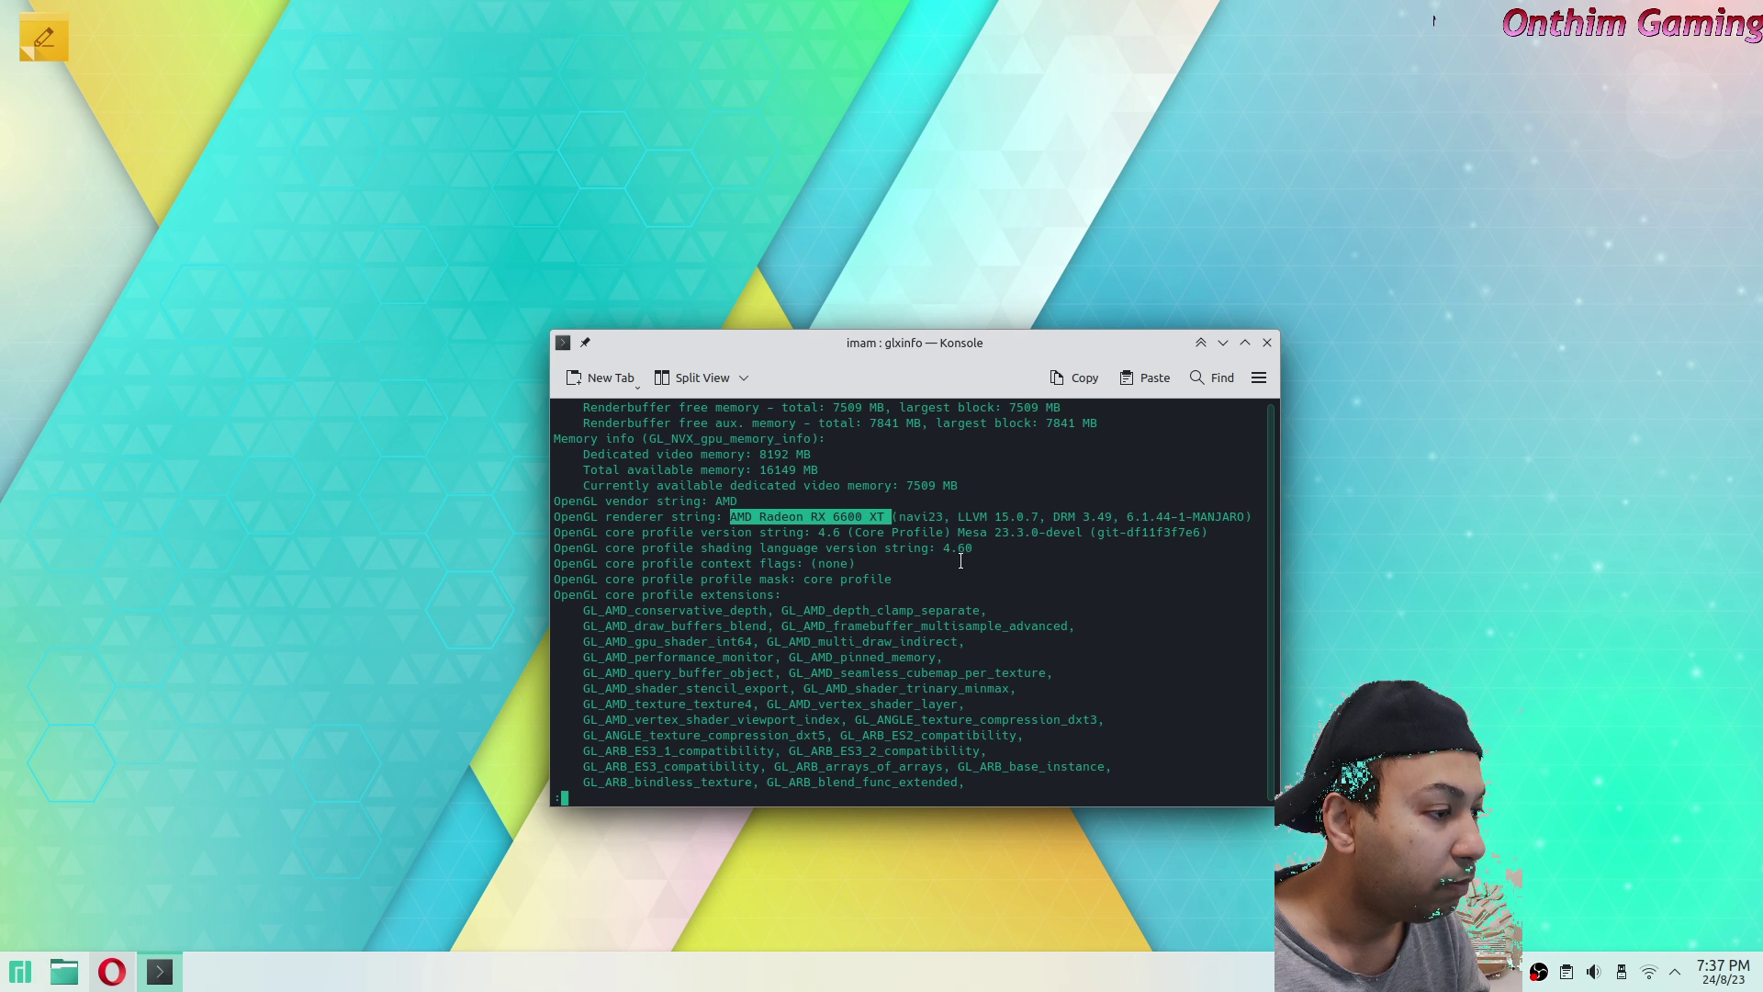
pyautogui.moveTo(957, 531); pyautogui.dragTo(1083, 532)
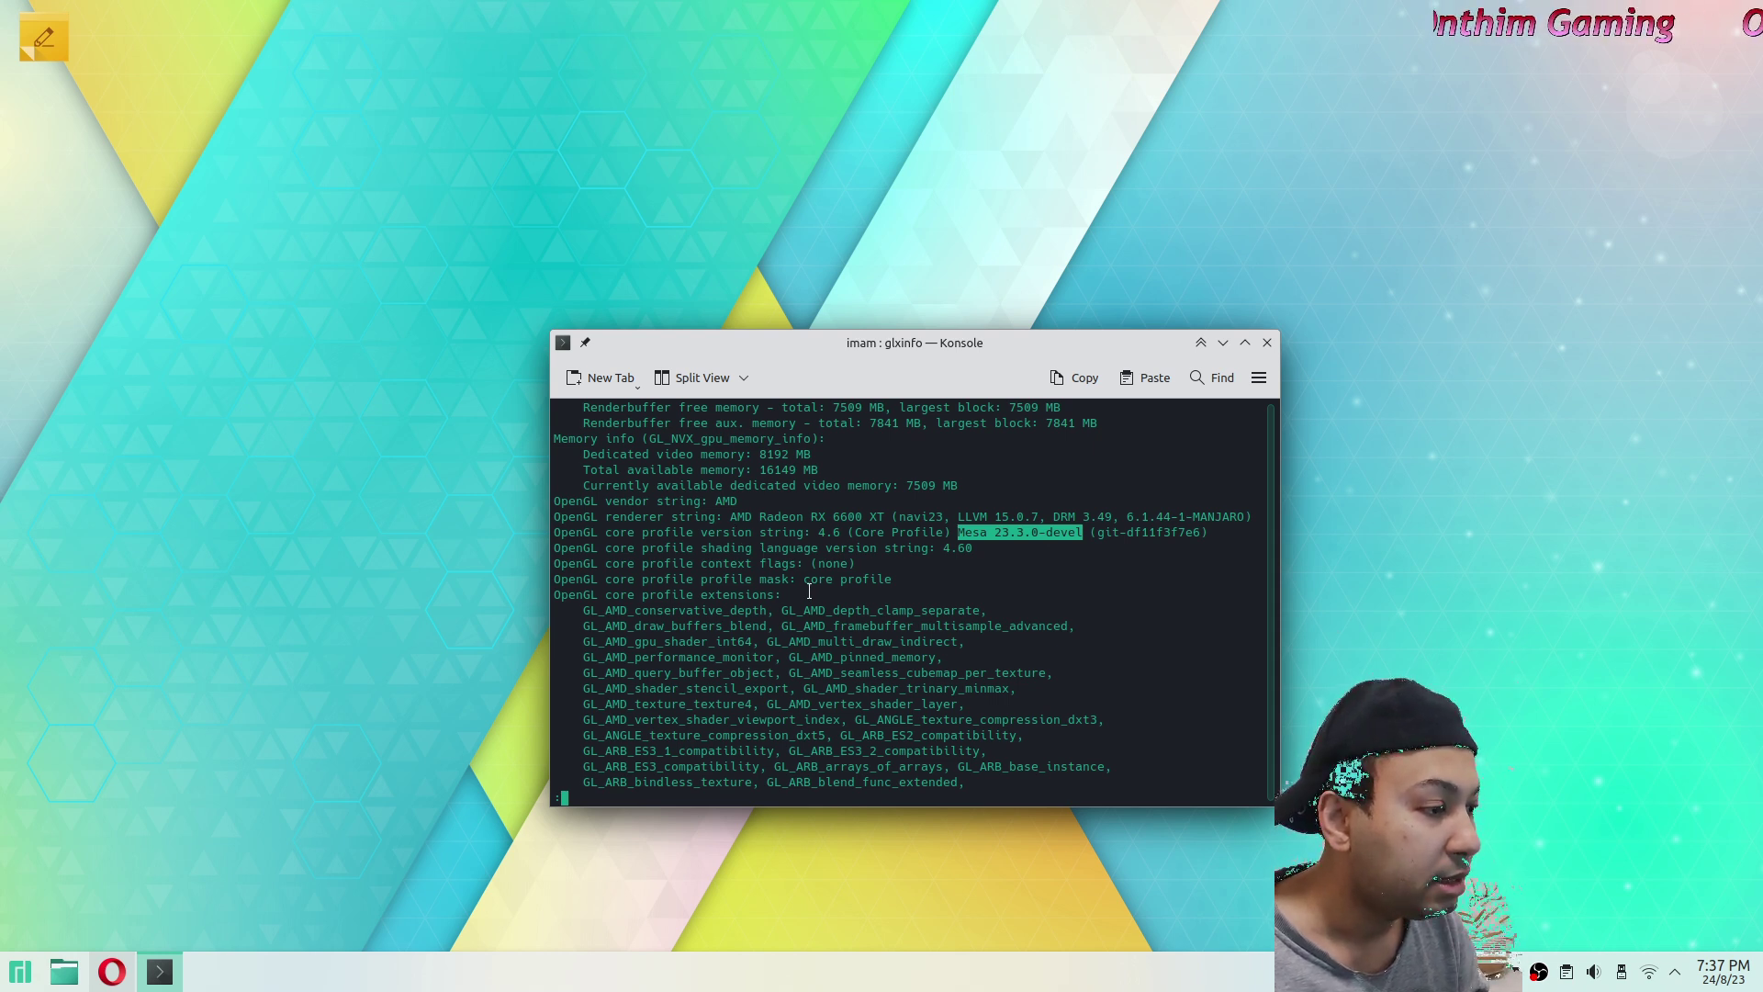
pyautogui.click(978, 542)
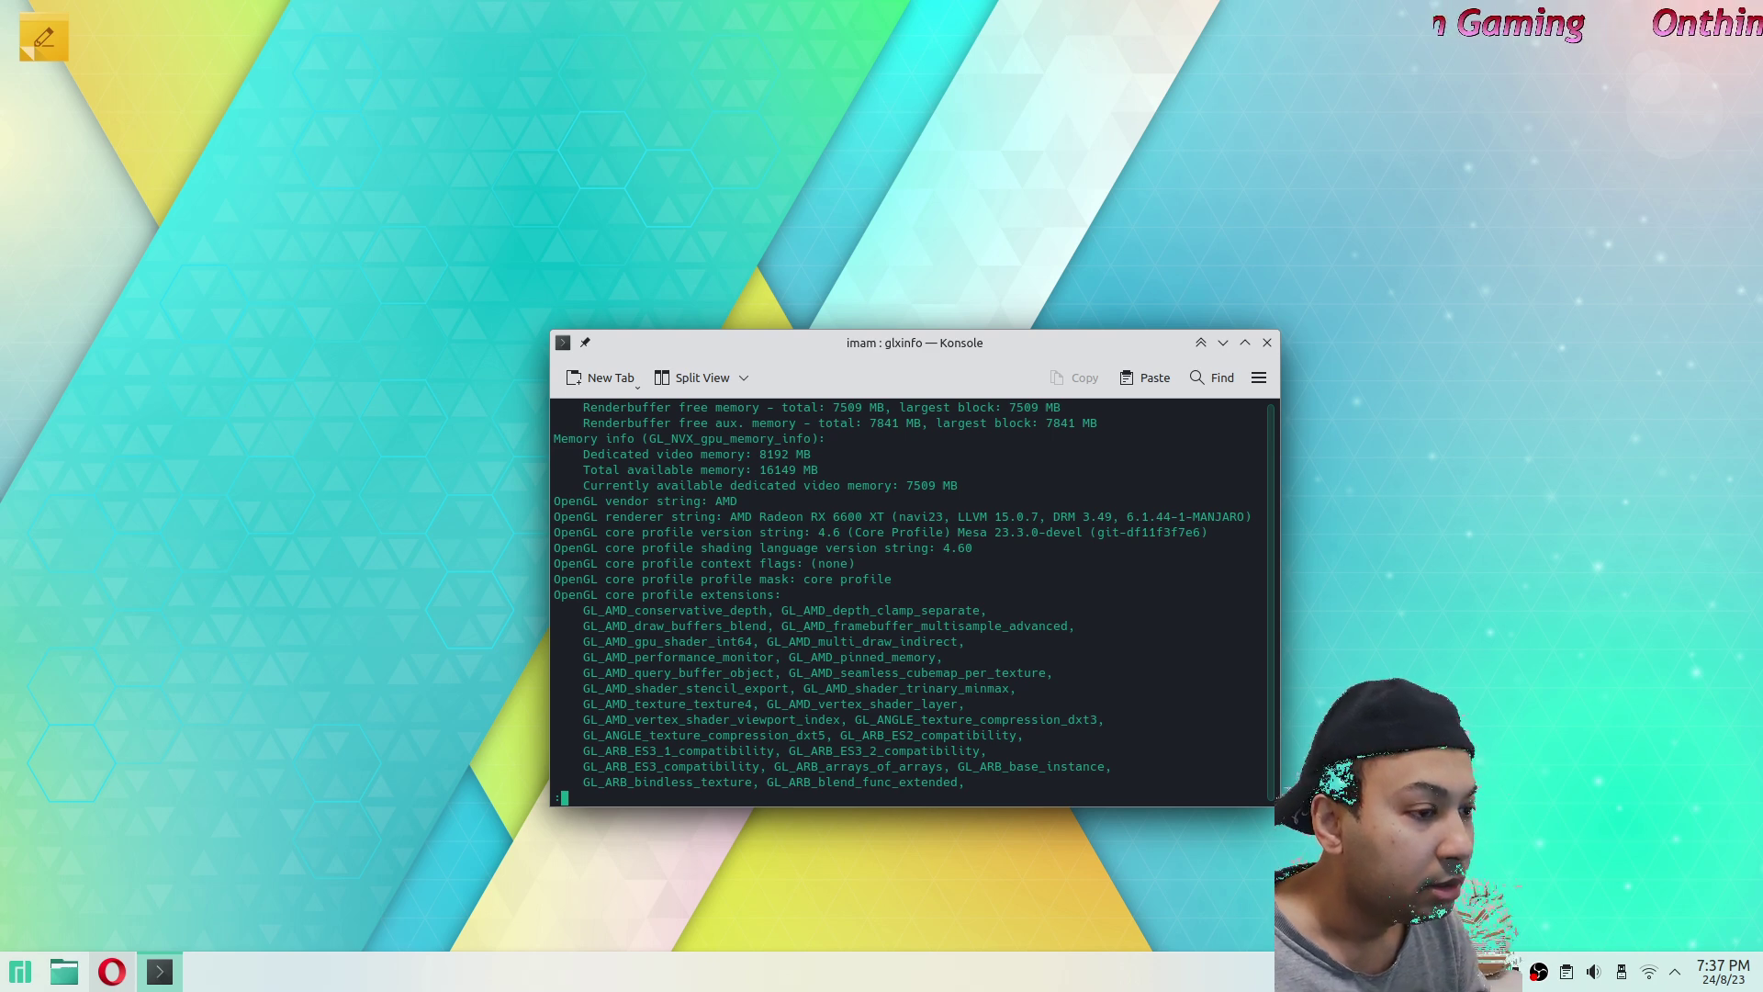
# Look through the OpenGL extensions and the extended renderer info in the glxinfo output, and quit the pager.
pyautogui.scroll(2, 1070, 632)
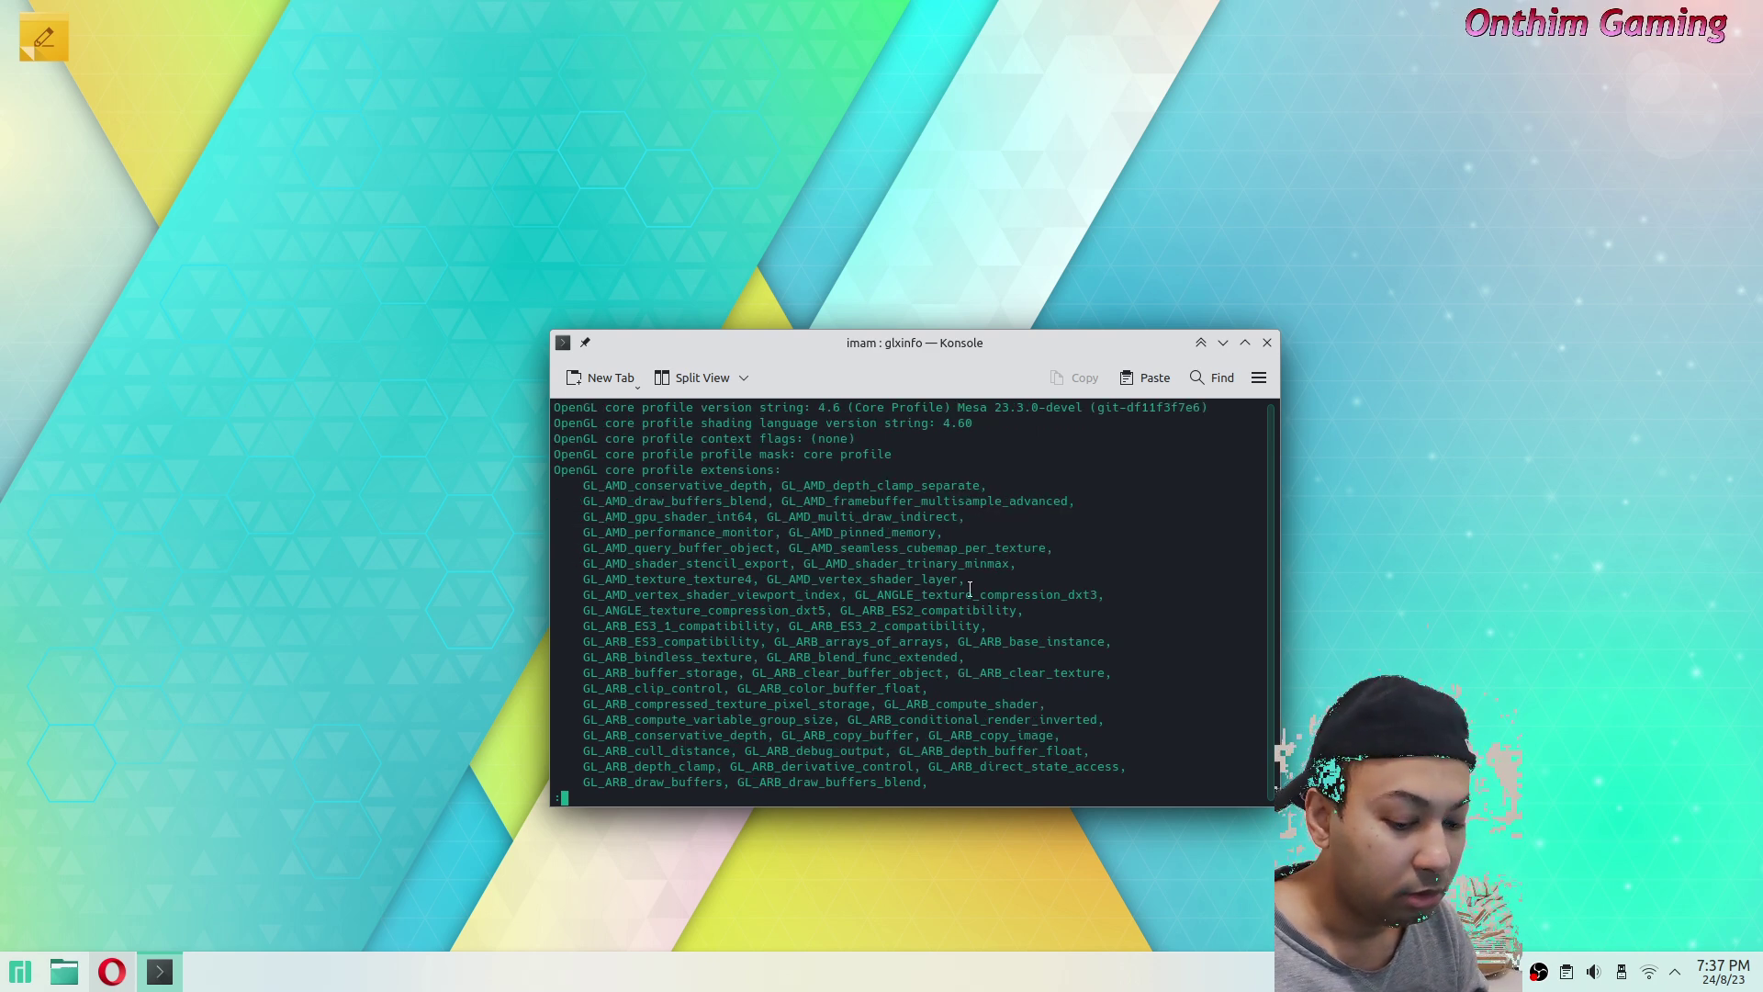
pyautogui.scroll(-11, 987, 639)
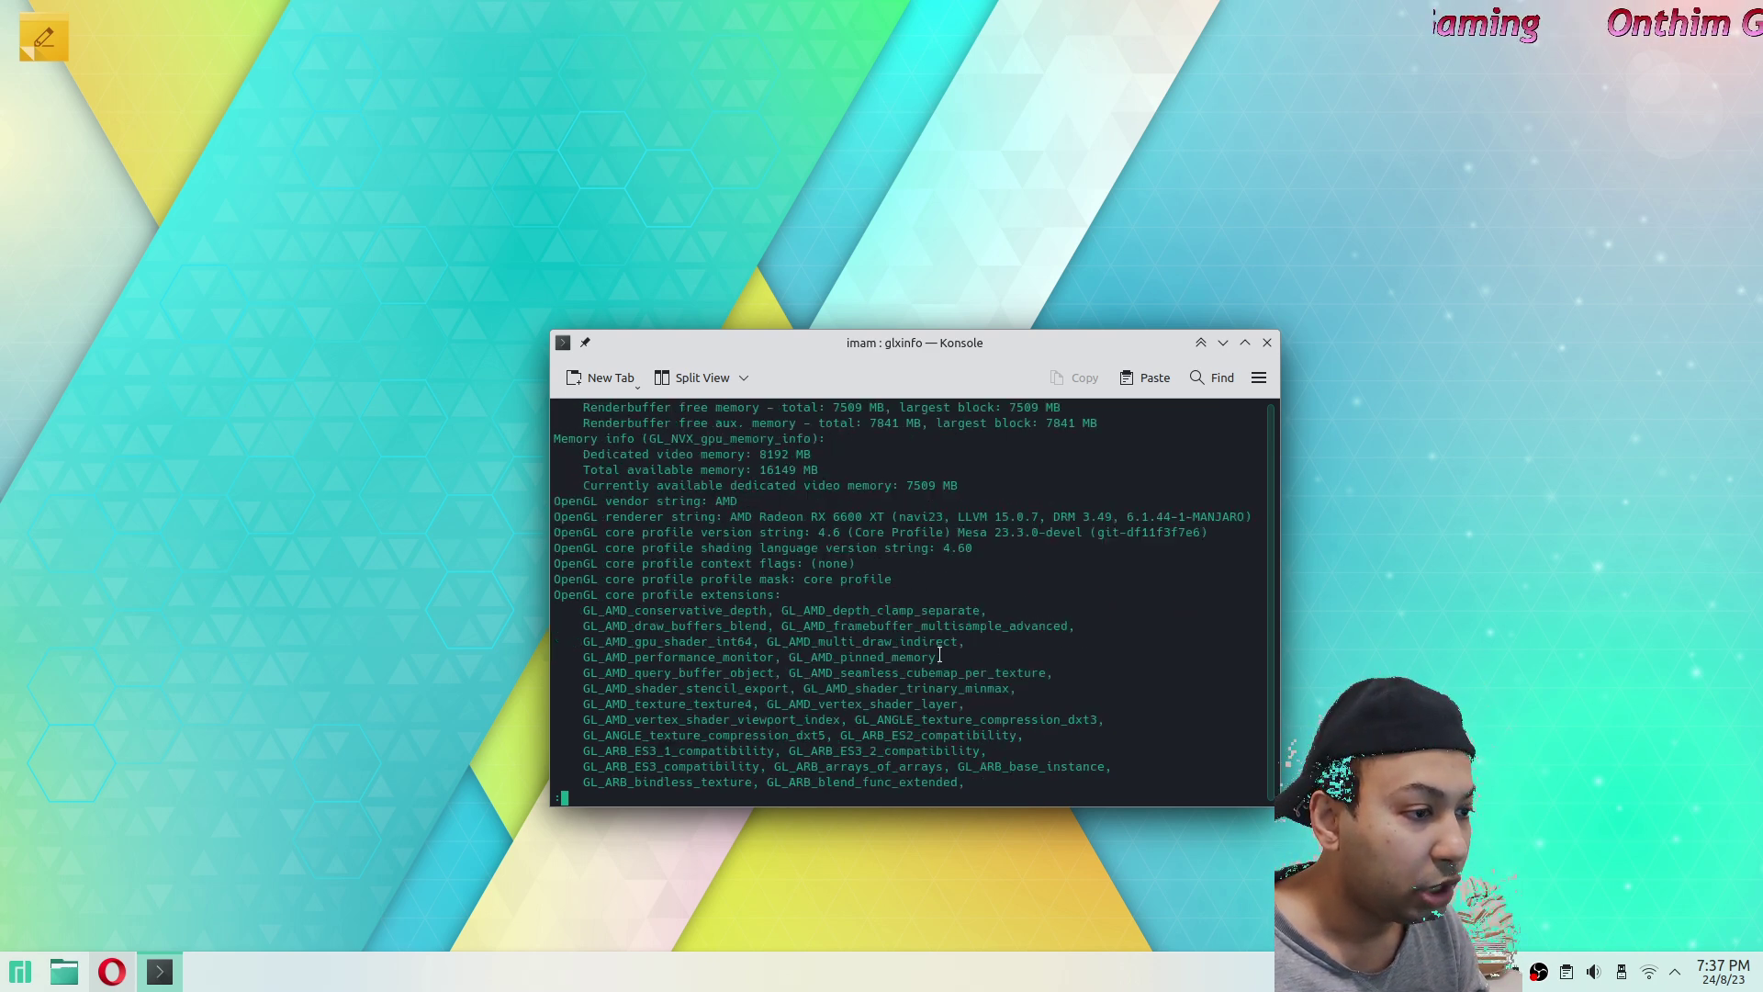
pyautogui.scroll(15, 972, 637)
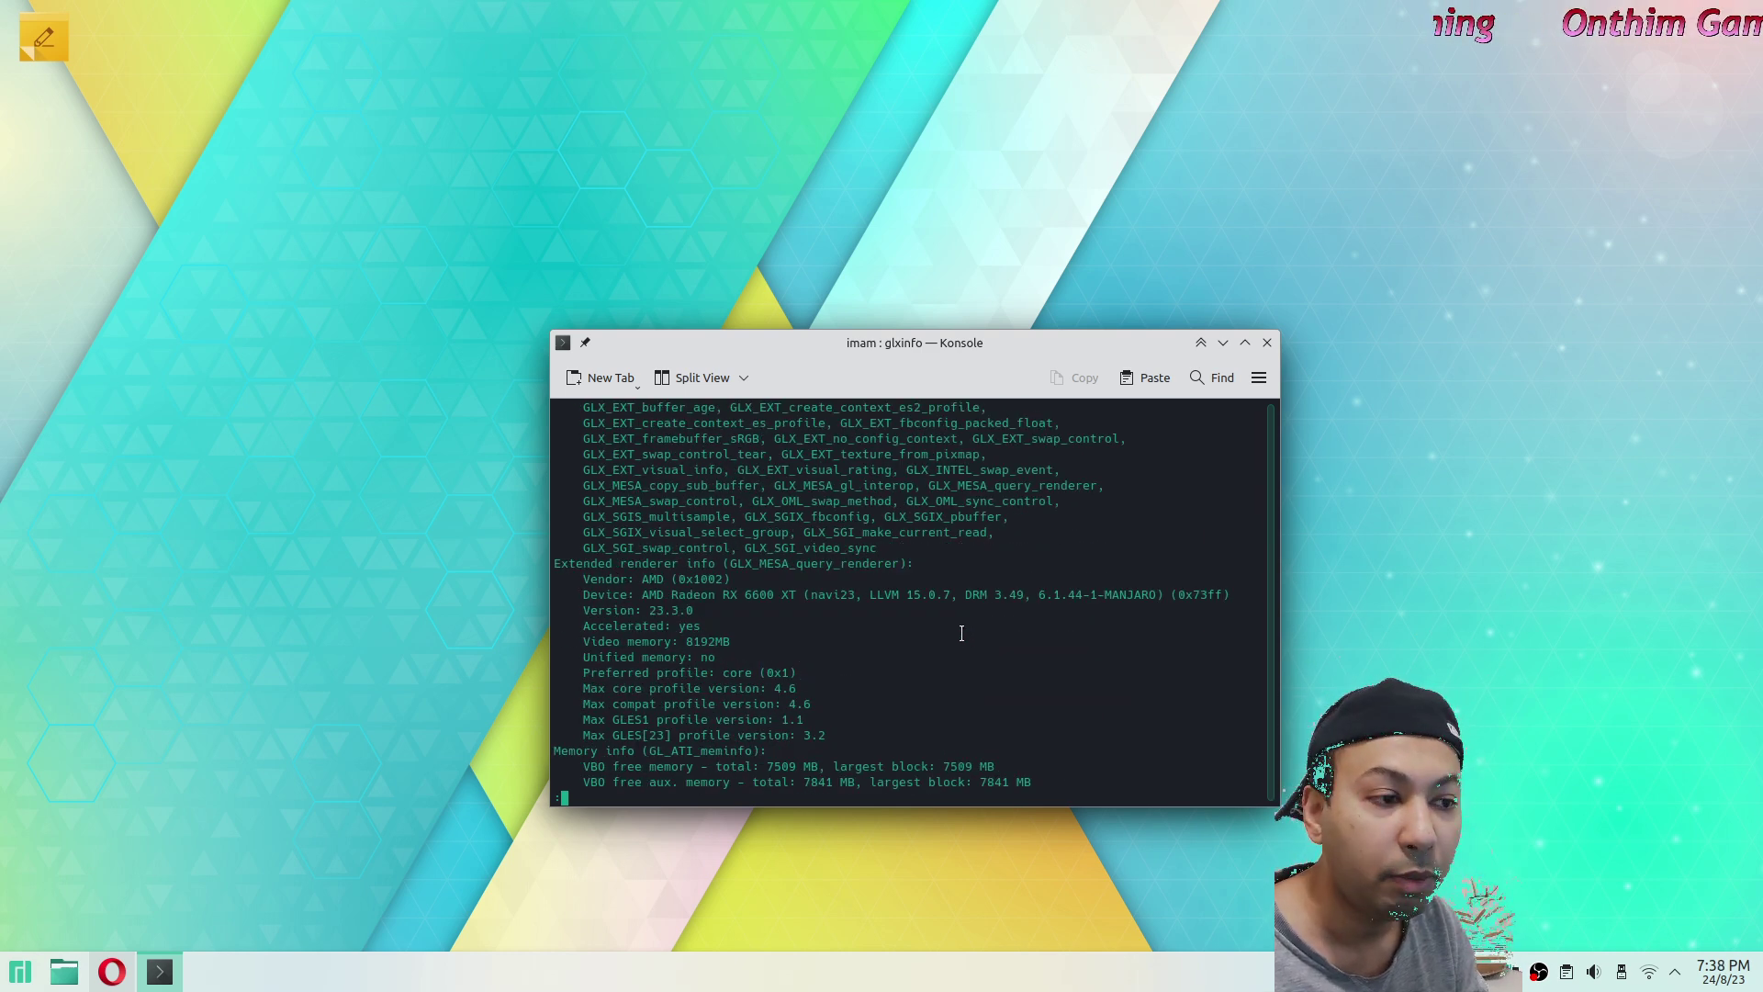
pyautogui.press('q')
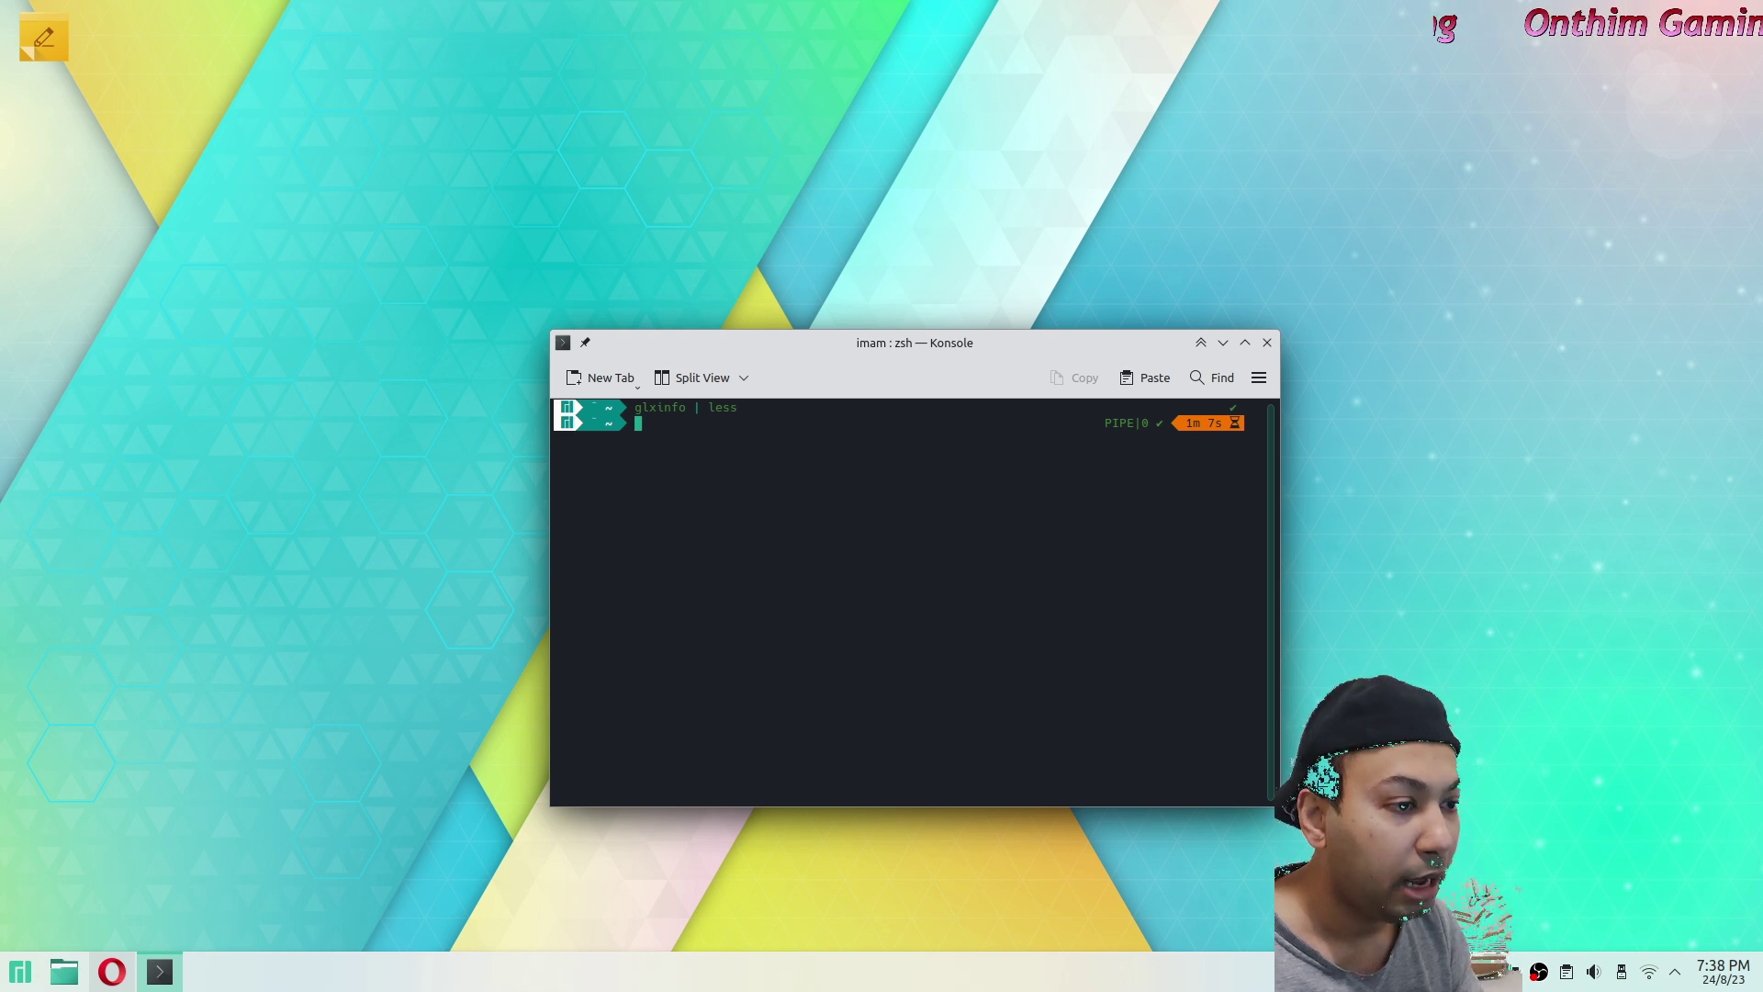
# Run lspci -k | grep -A 3 -E "(VGA|3D)" in the terminal and highlight "VGA compatible controller" in its output.
pyautogui.write('lspci')
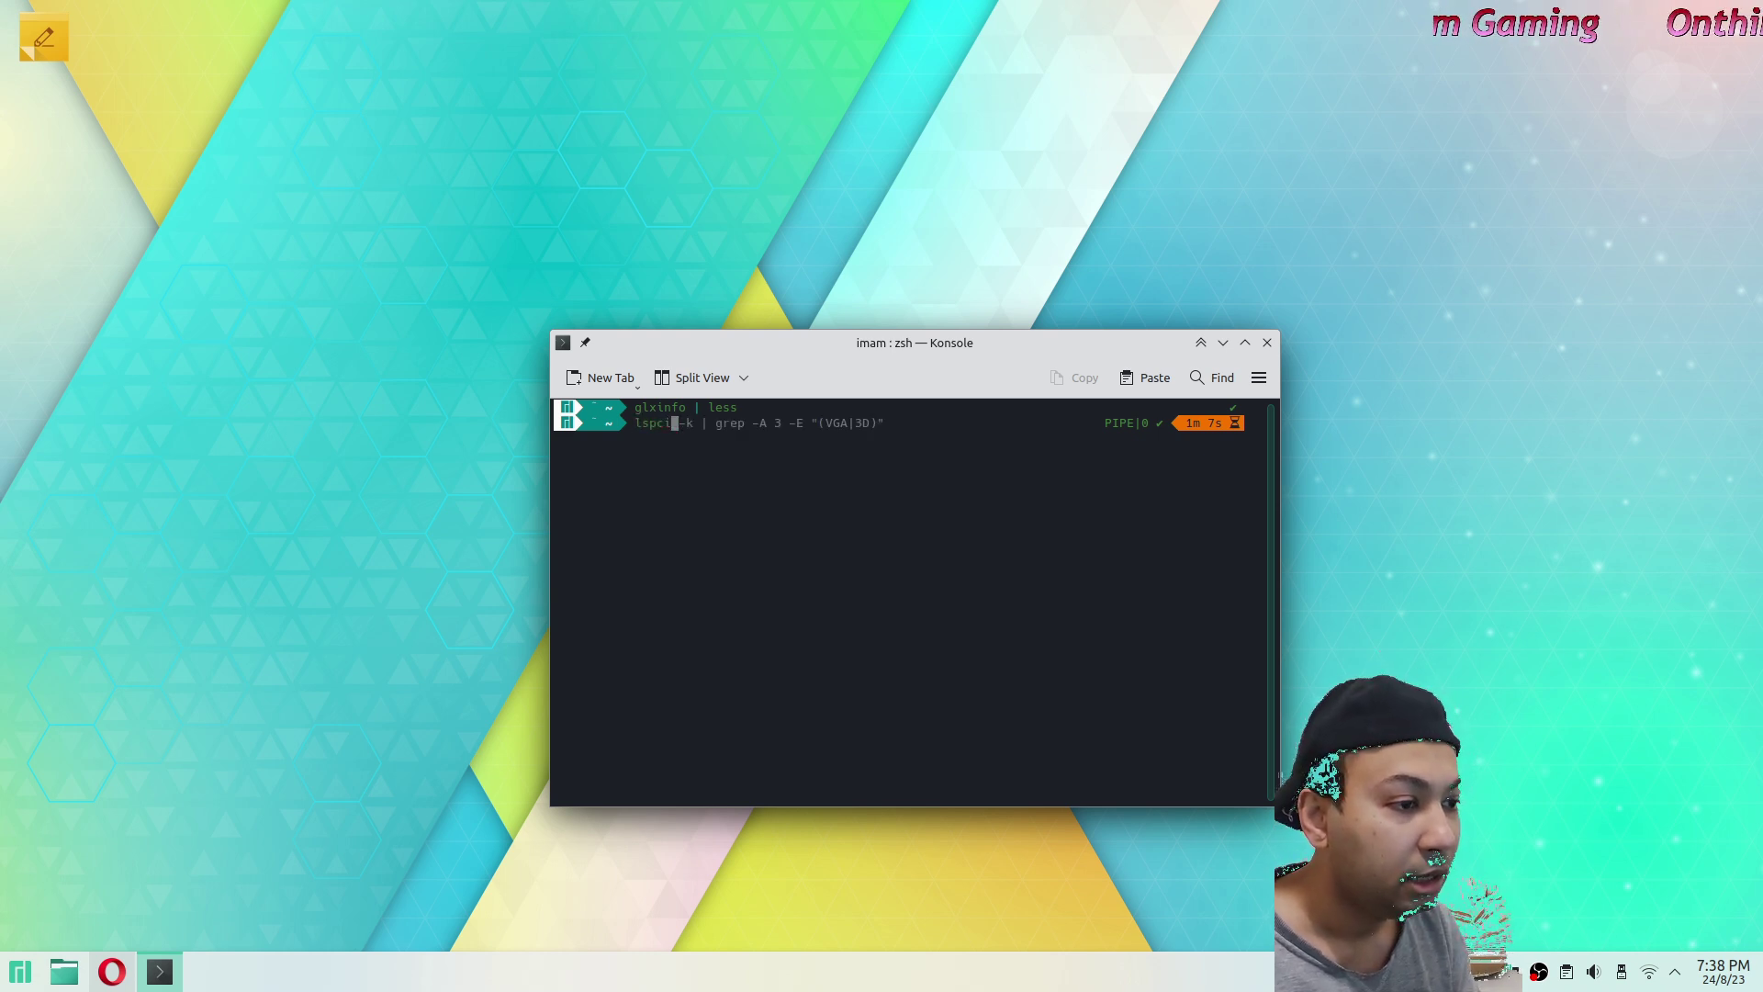
pyautogui.press('Right')
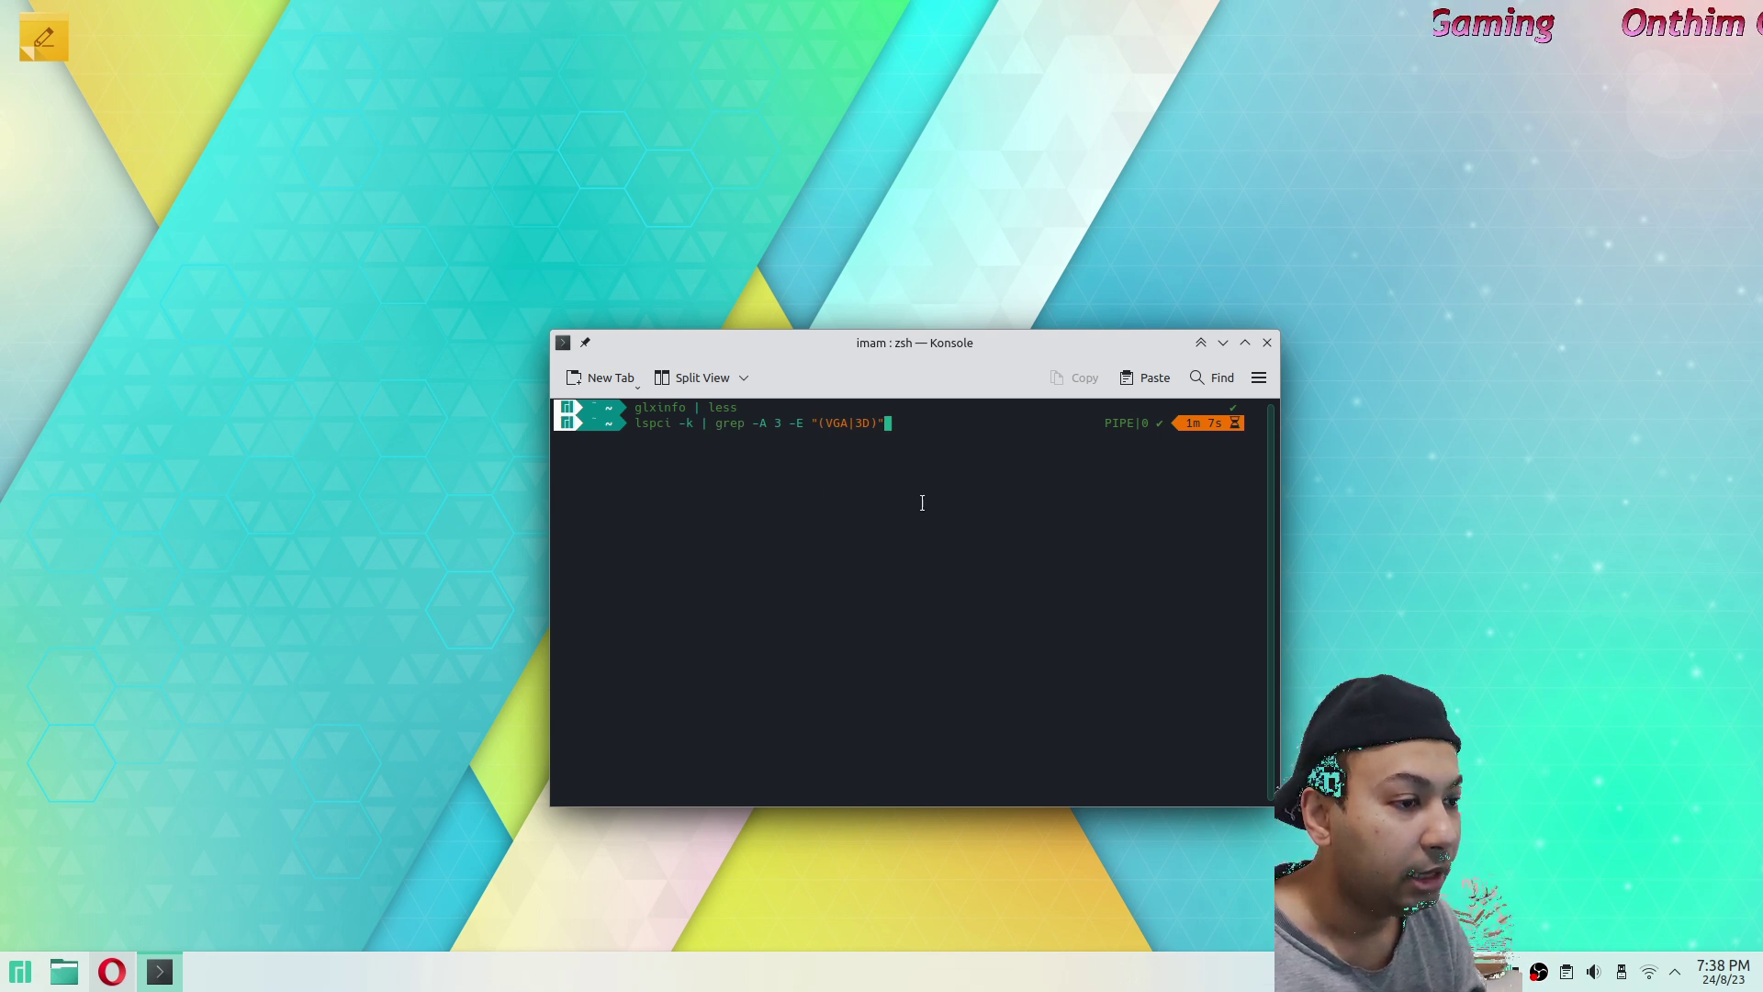
pyautogui.press('Return')
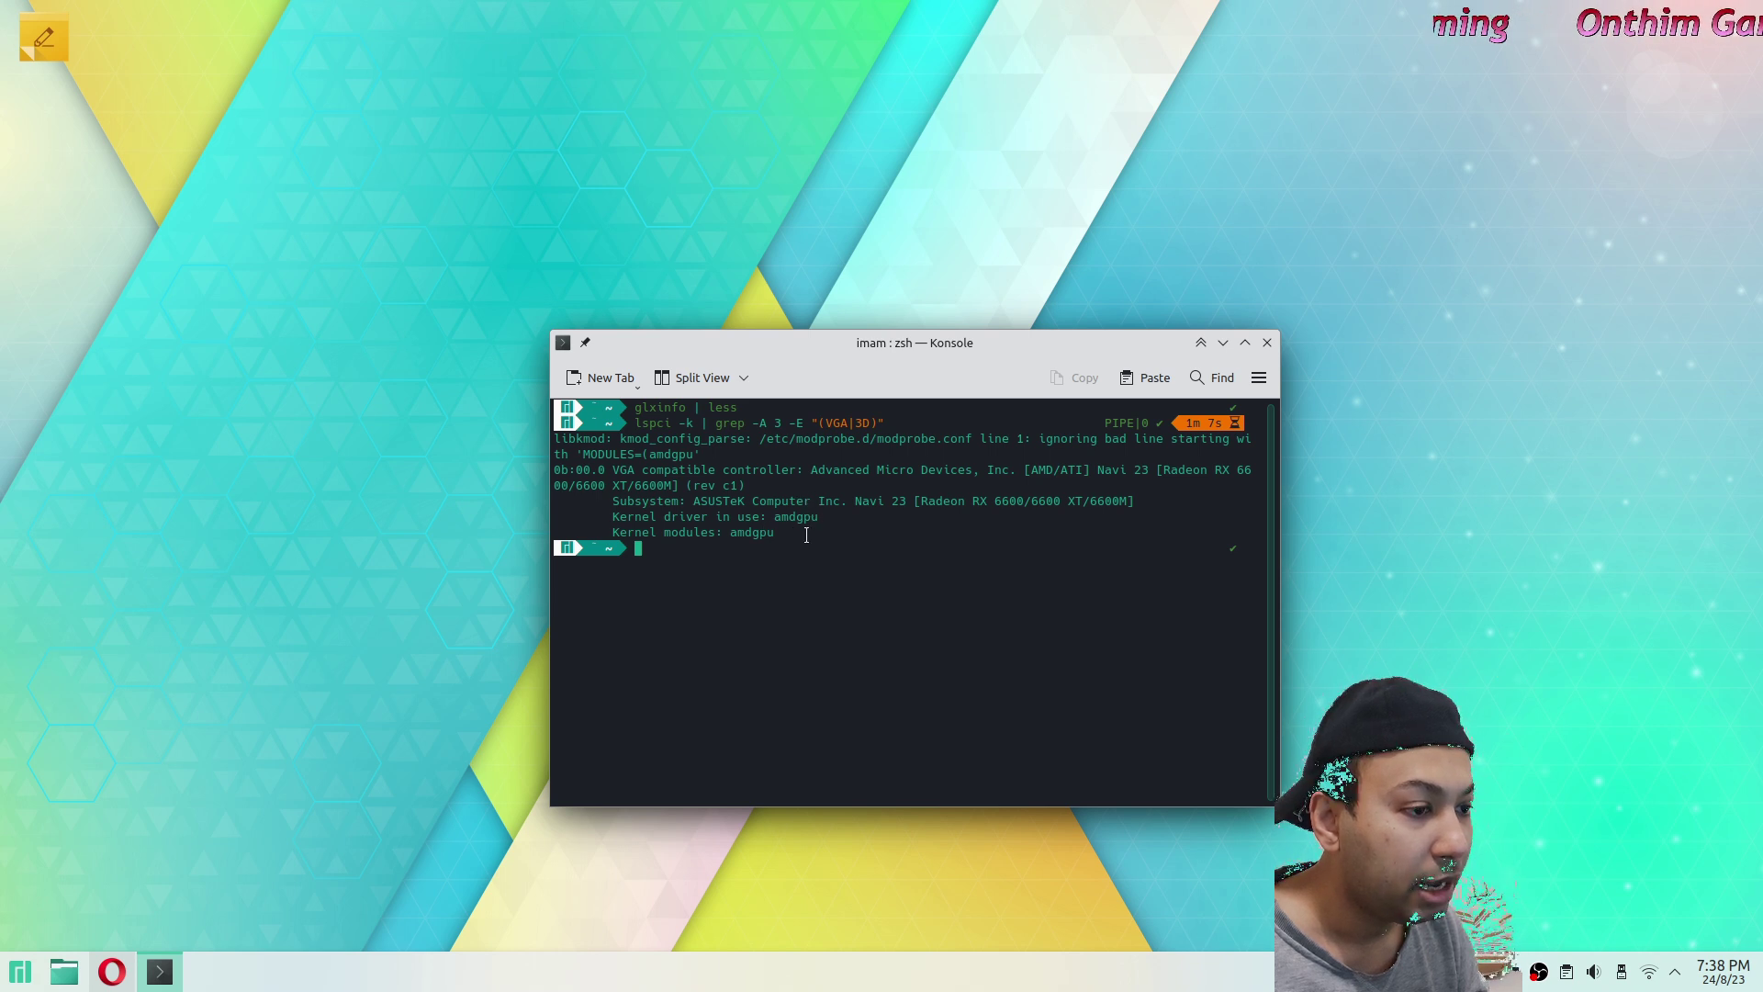
pyautogui.moveTo(612, 473); pyautogui.dragTo(799, 465)
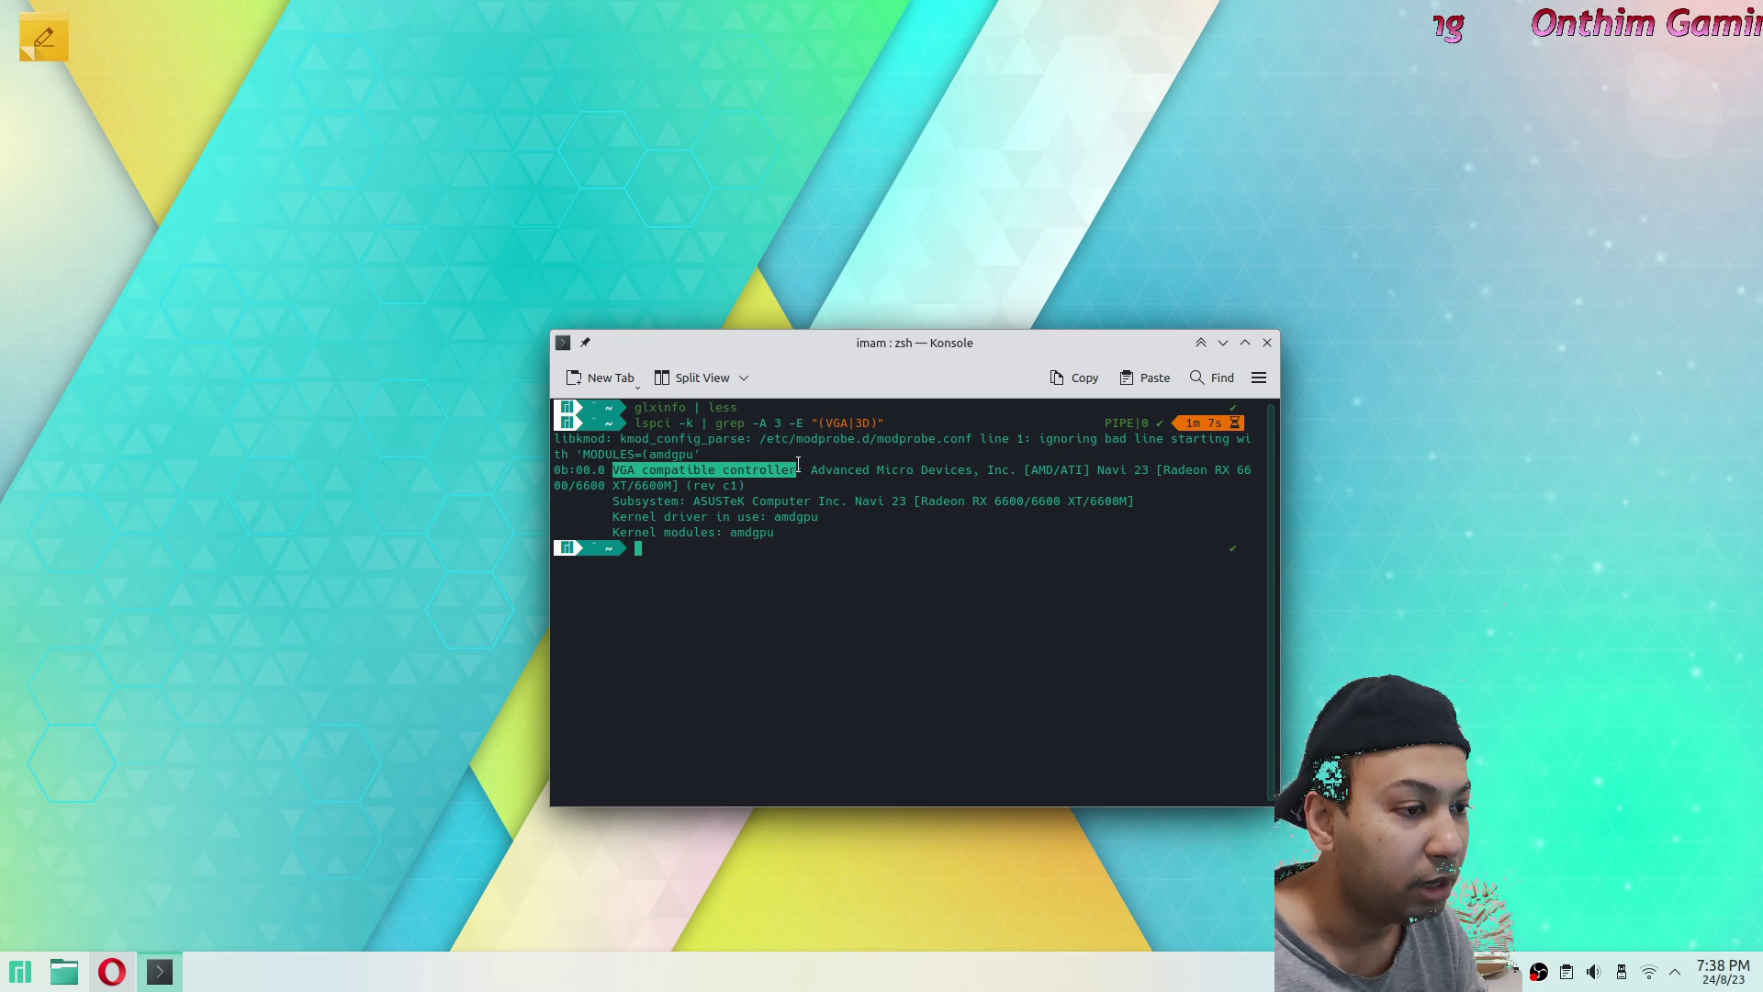
# Highlight the manufacturer "Advanced Micro Devices" and the Radeon RX 6600/6600 XT/6600M model name in the lspci output.
pyautogui.click(683, 487)
pyautogui.moveTo(620, 469); pyautogui.dragTo(974, 464)
pyautogui.click(820, 471)
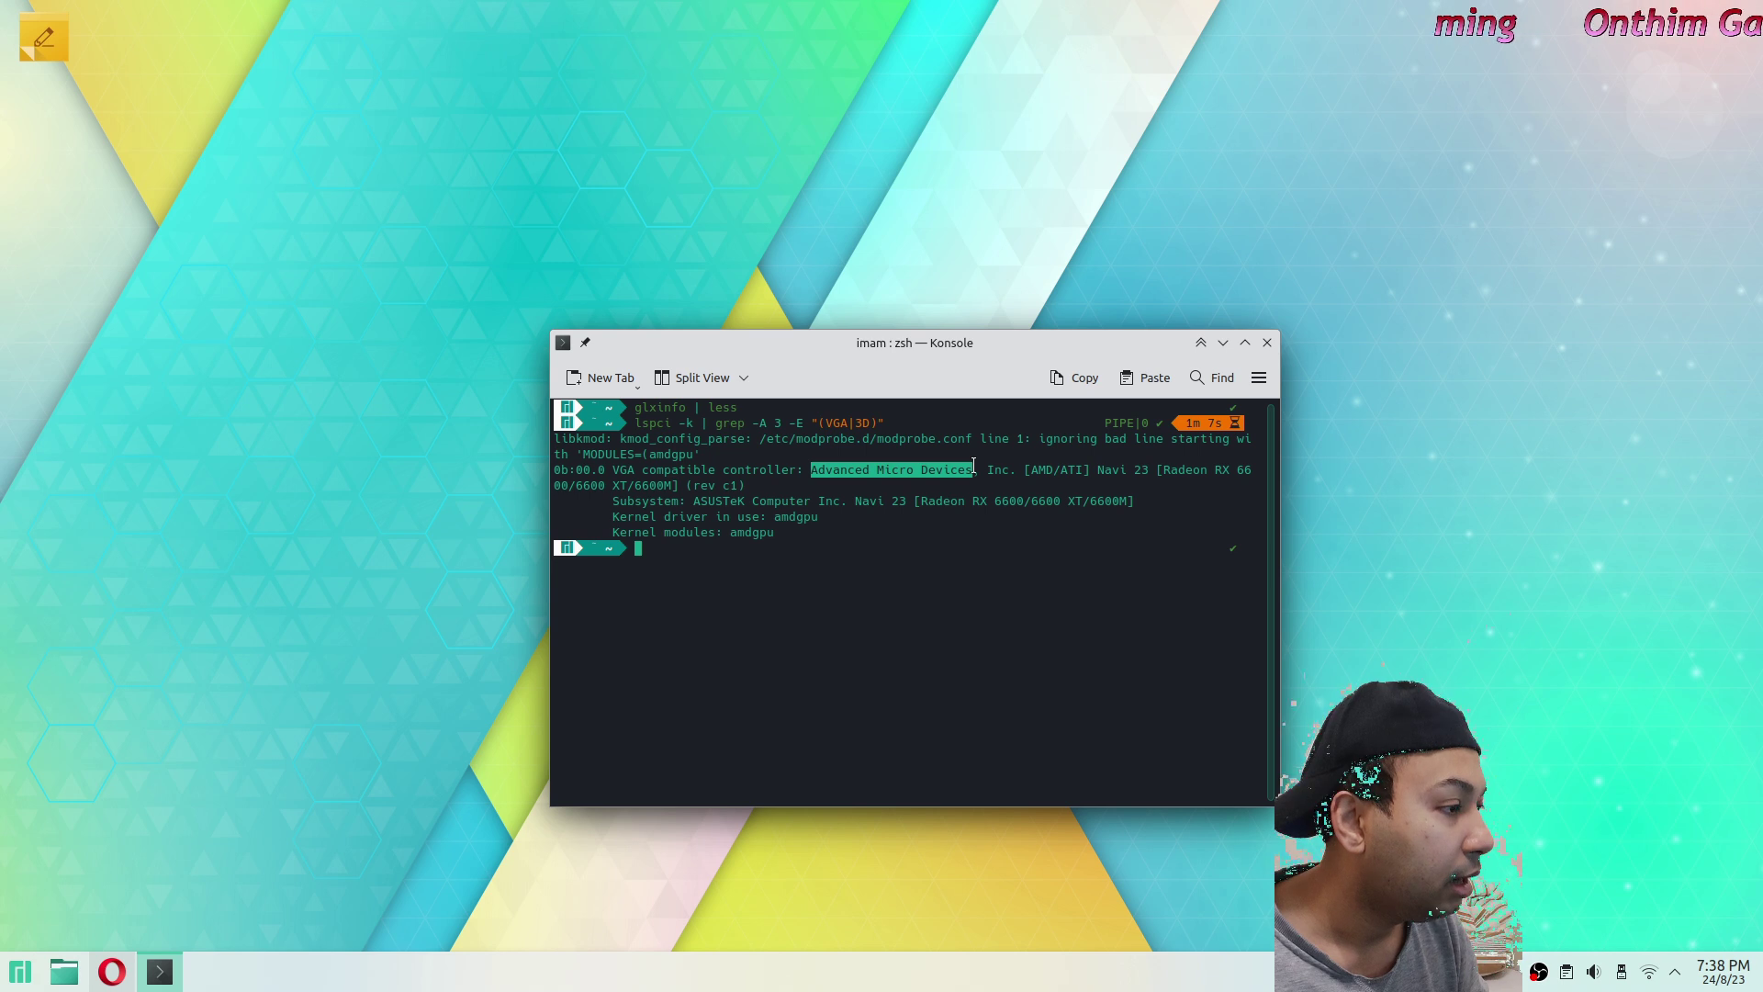
pyautogui.moveTo(1163, 469); pyautogui.dragTo(674, 484)
pyautogui.click(918, 531)
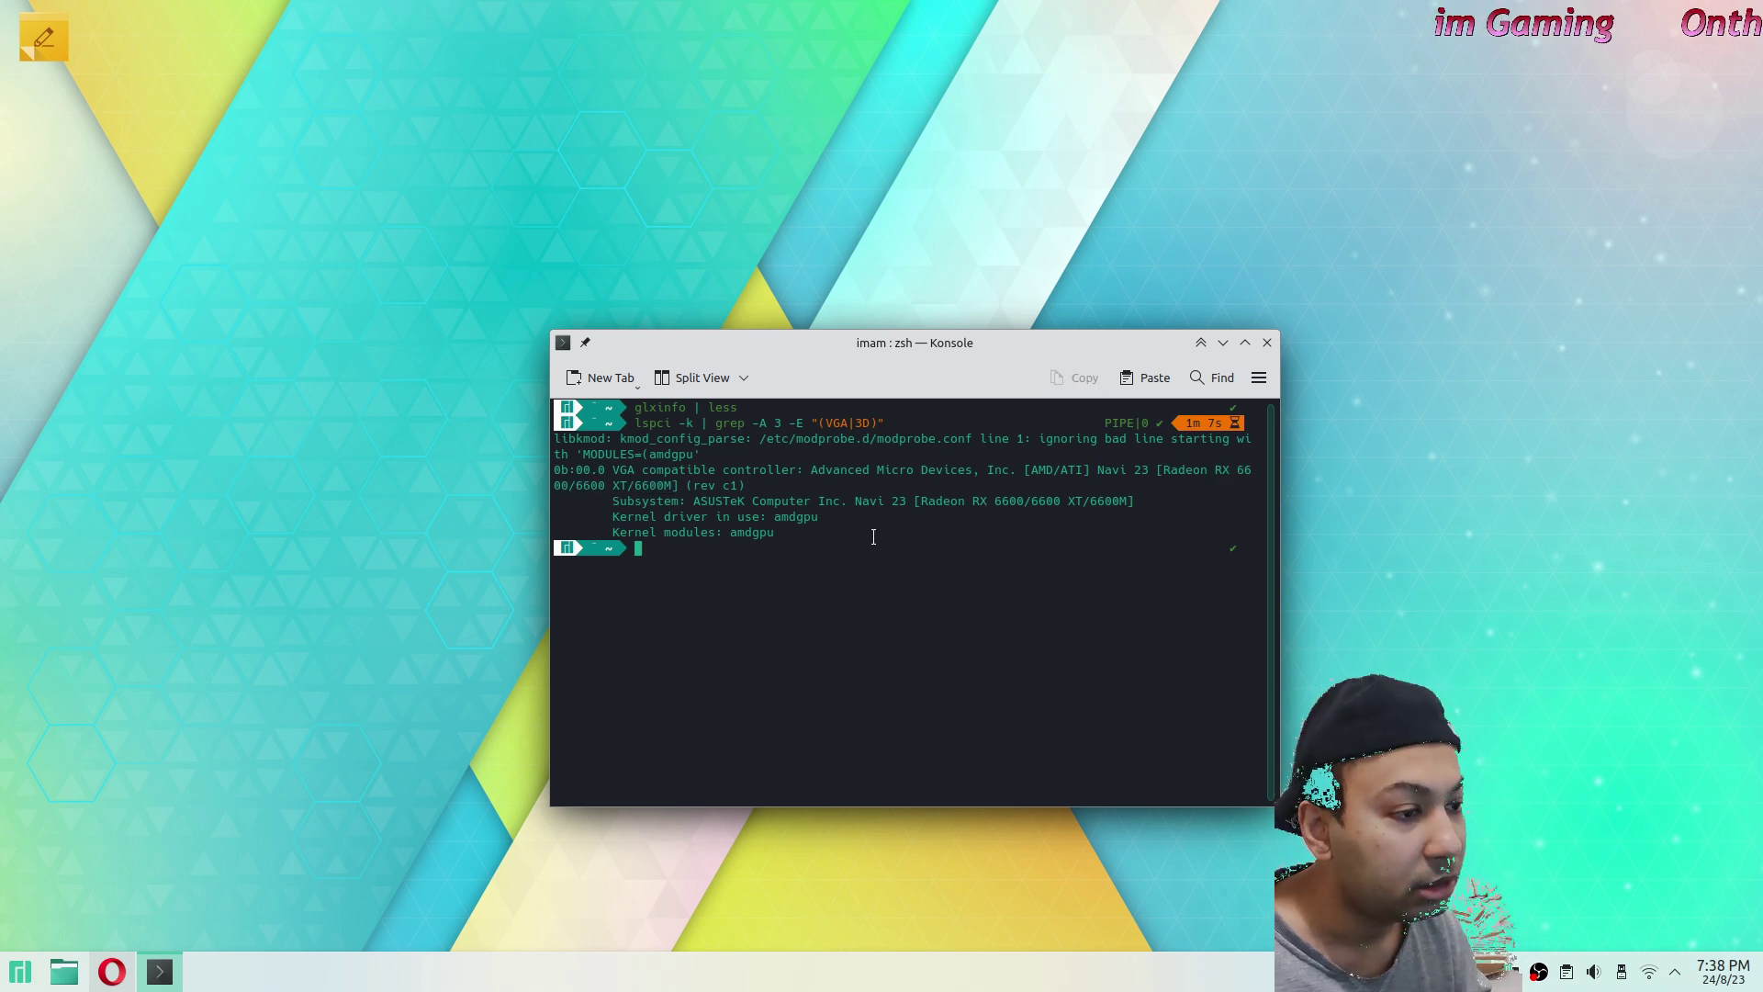
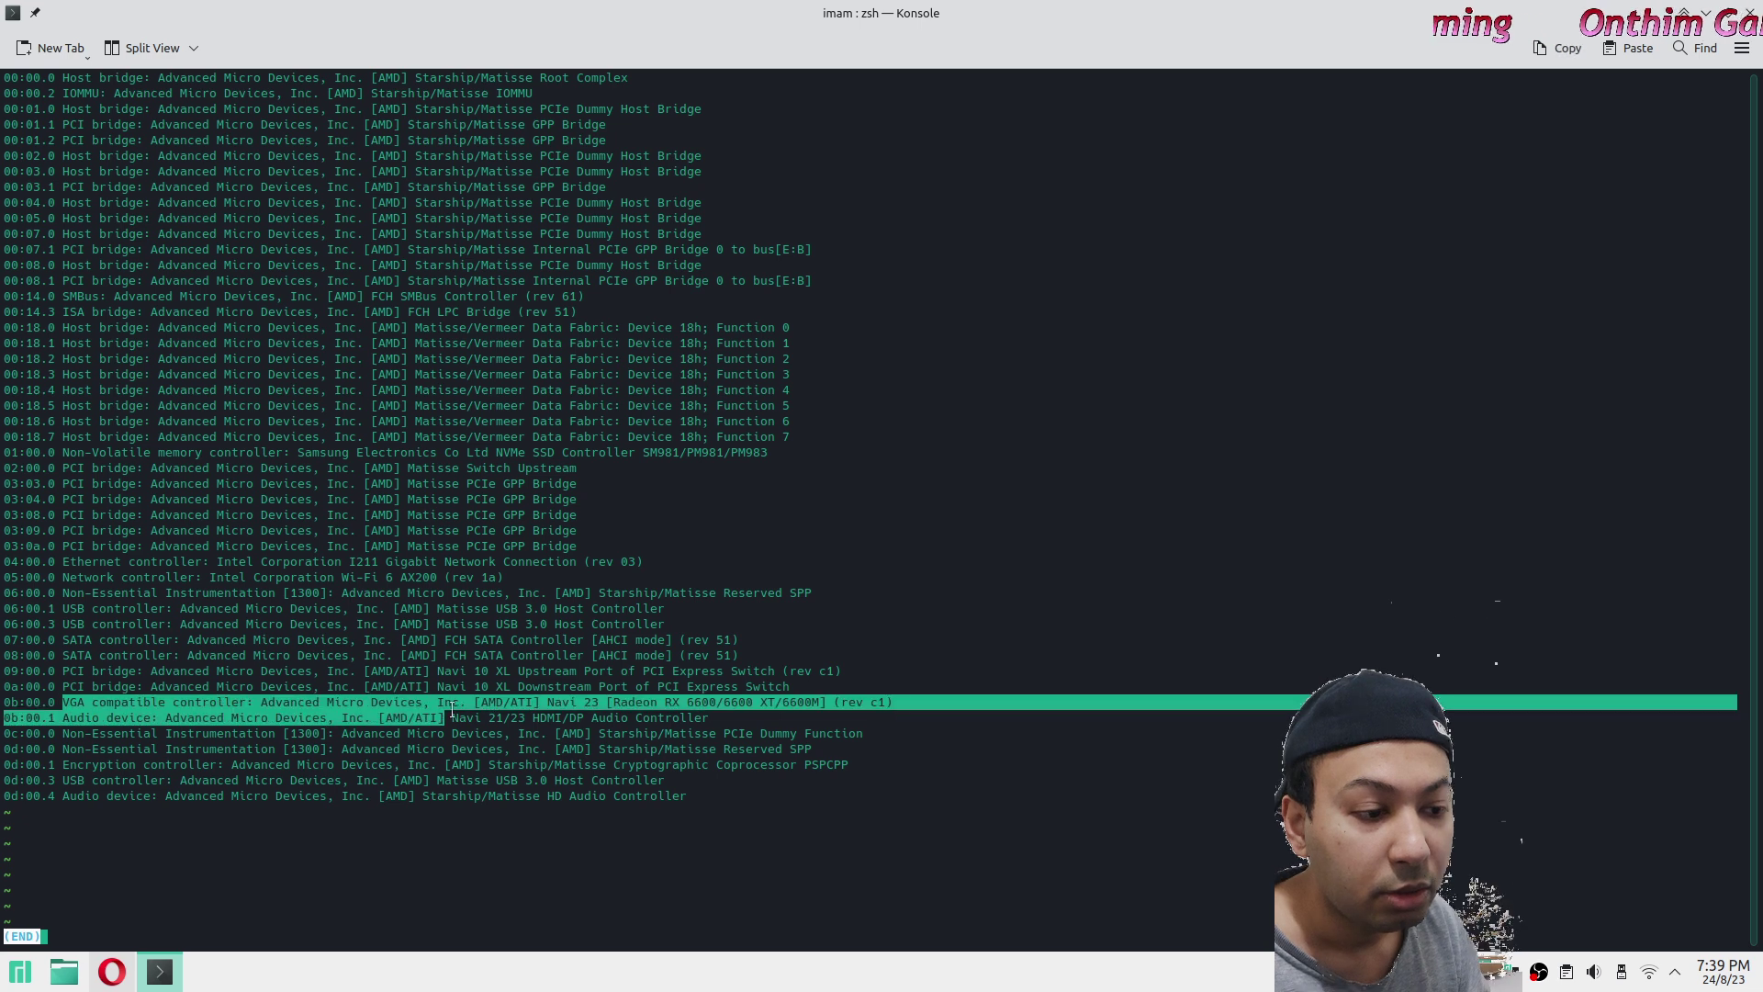
# Highlight the VGA compatible controller entry in the full lspci device list, and quit the pager.
pyautogui.click(592, 701)
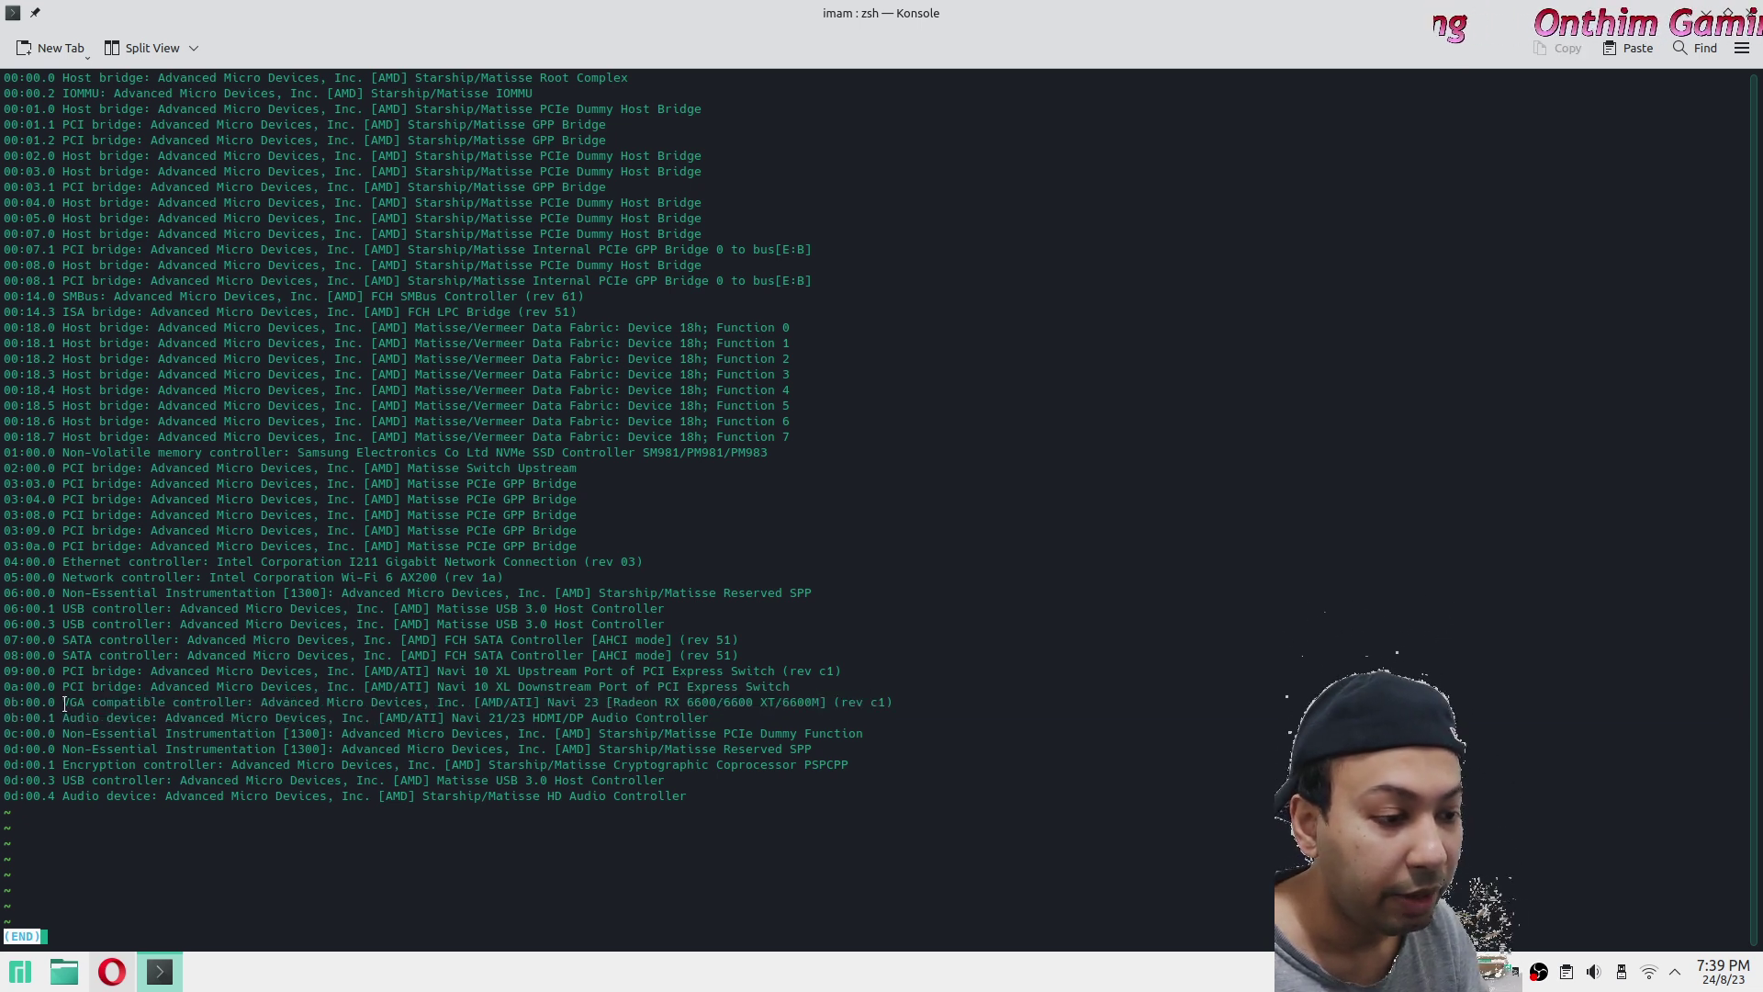
pyautogui.moveTo(64, 704); pyautogui.dragTo(817, 701)
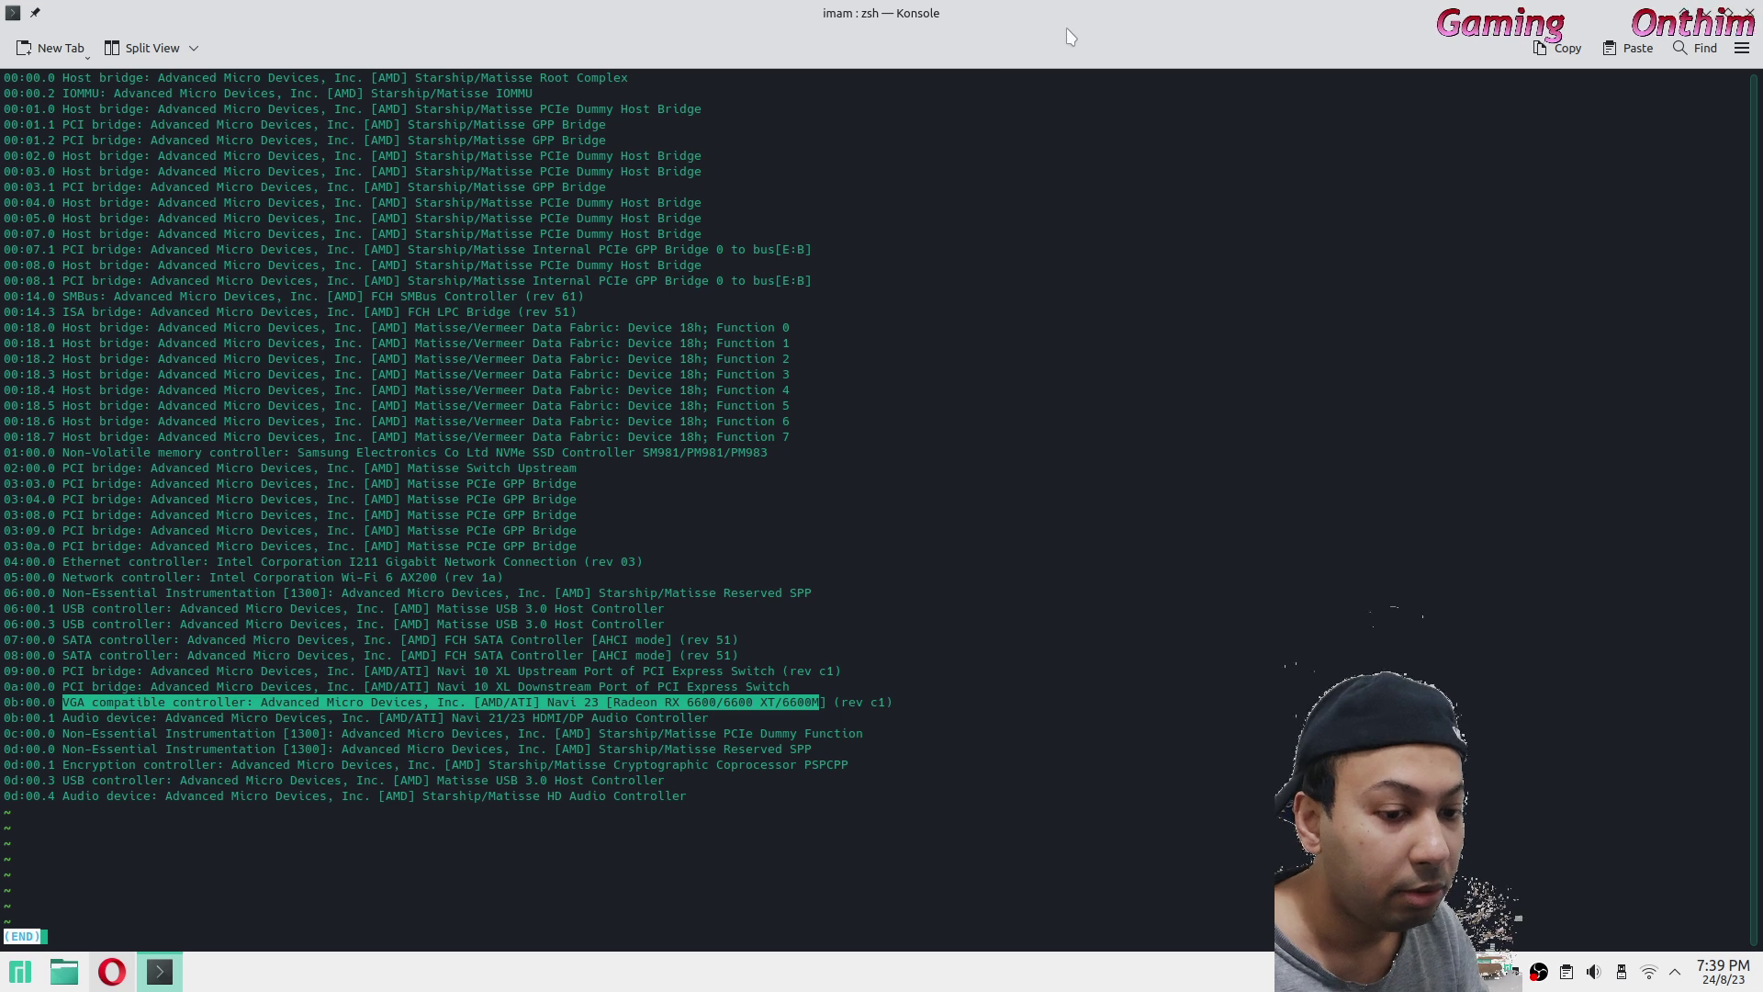
pyautogui.click(685, 739)
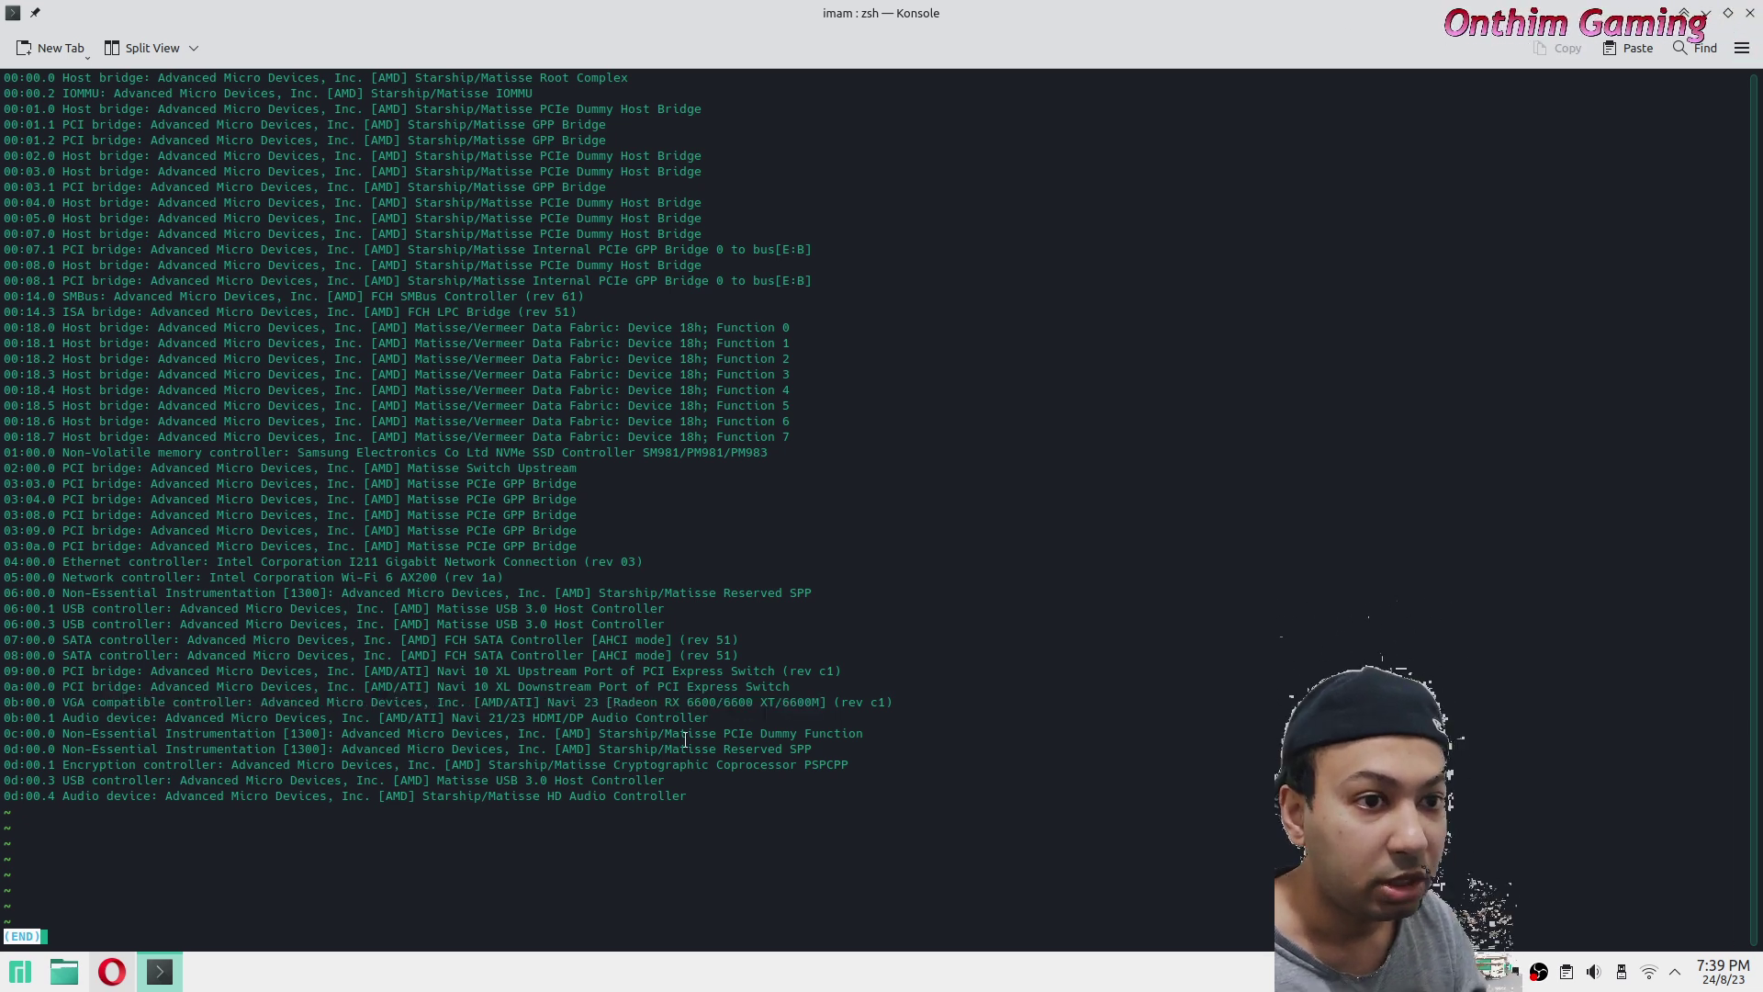
pyautogui.press('q')
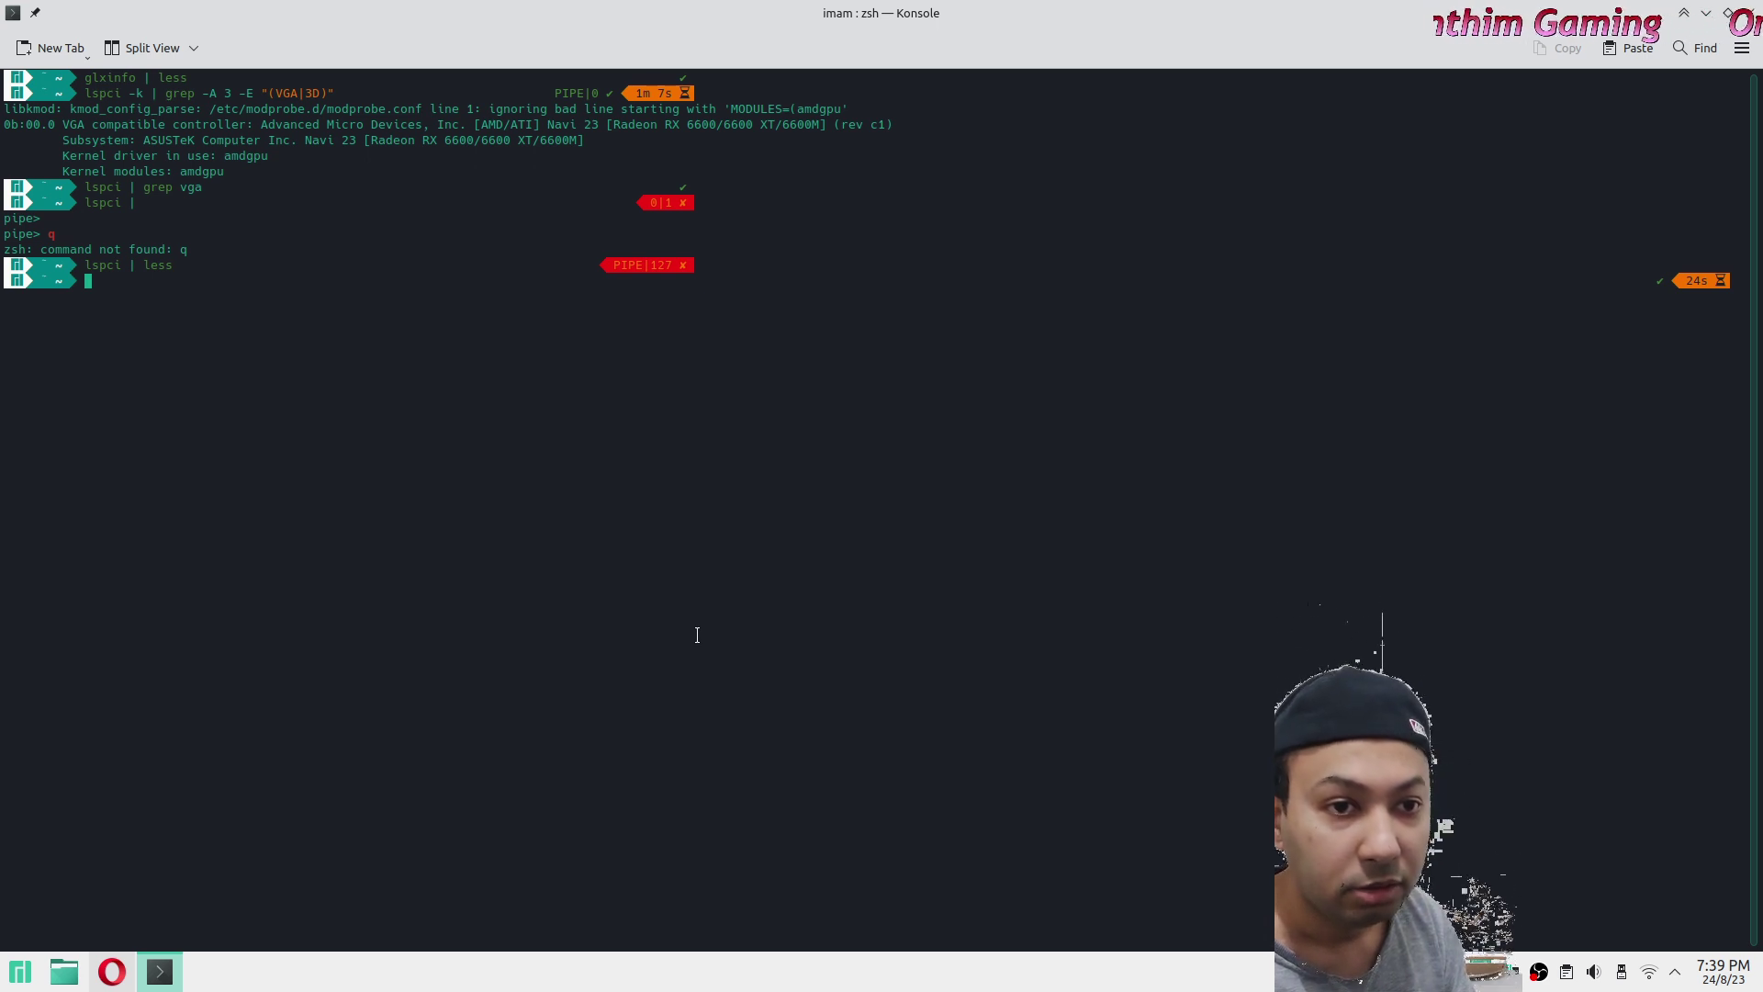
# Open the lspci manual page with man lspci, highlight the -v display option and look through the remaining options.
pyautogui.write('ls')
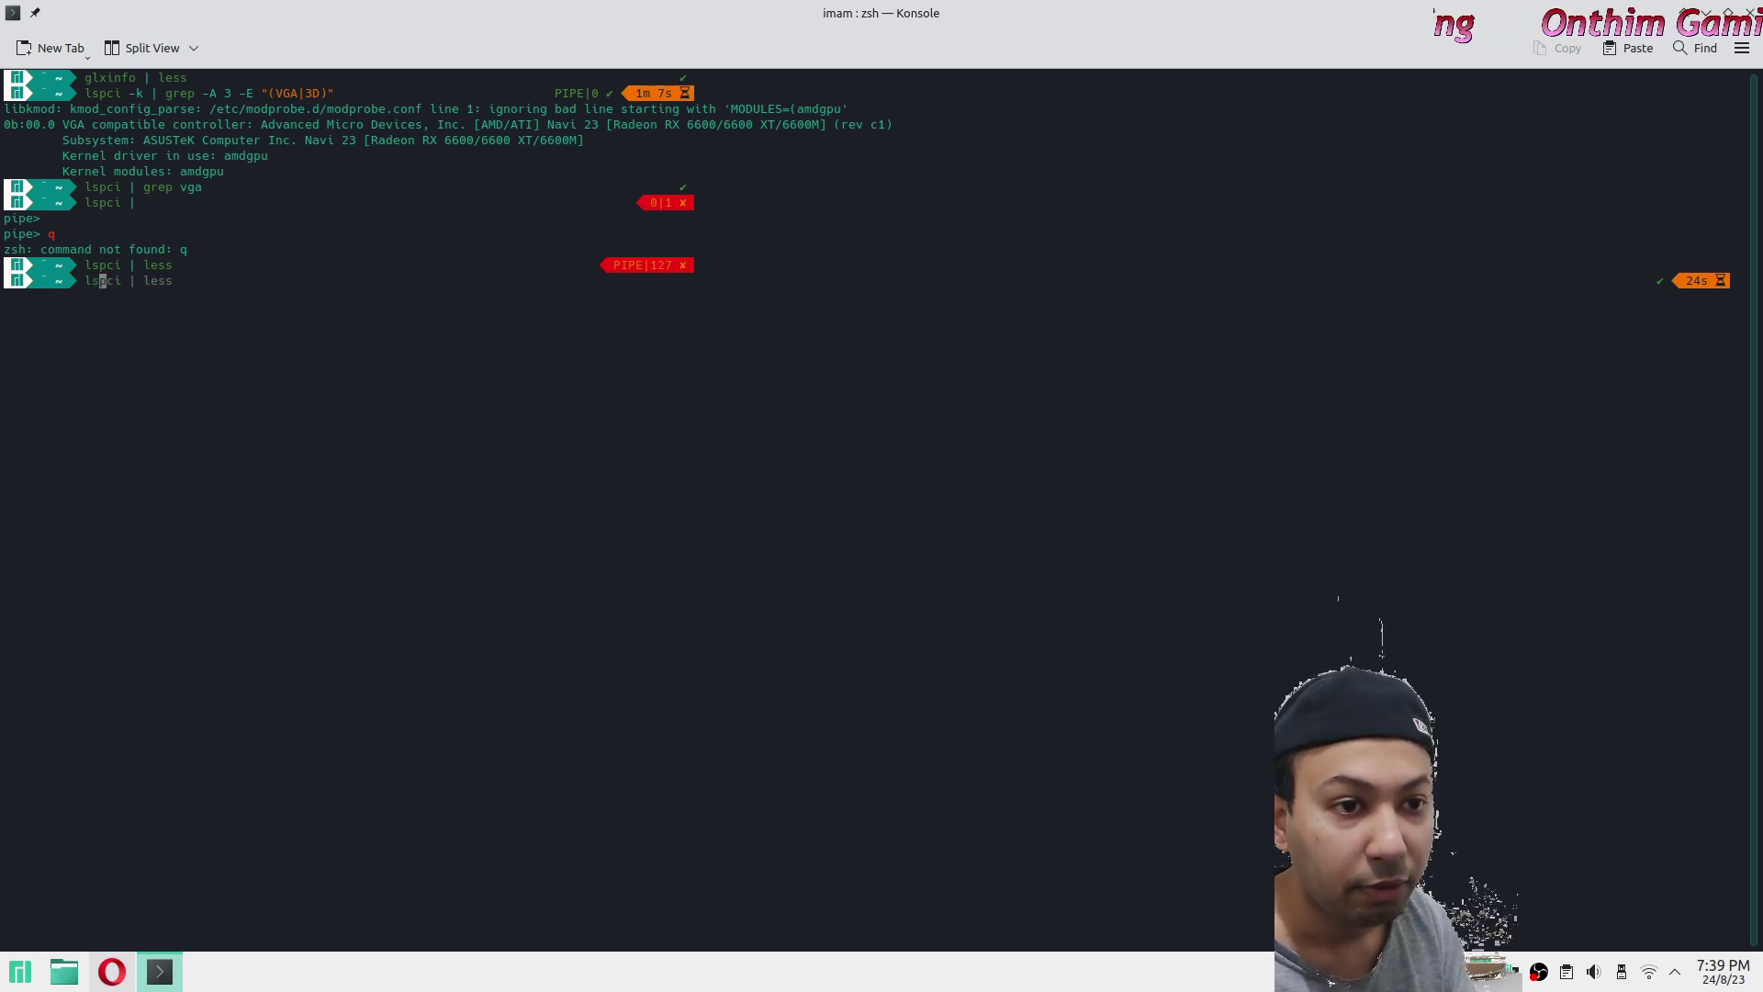
pyautogui.press('BackSpace')
pyautogui.press('BackSpace')
pyautogui.write('man ls')
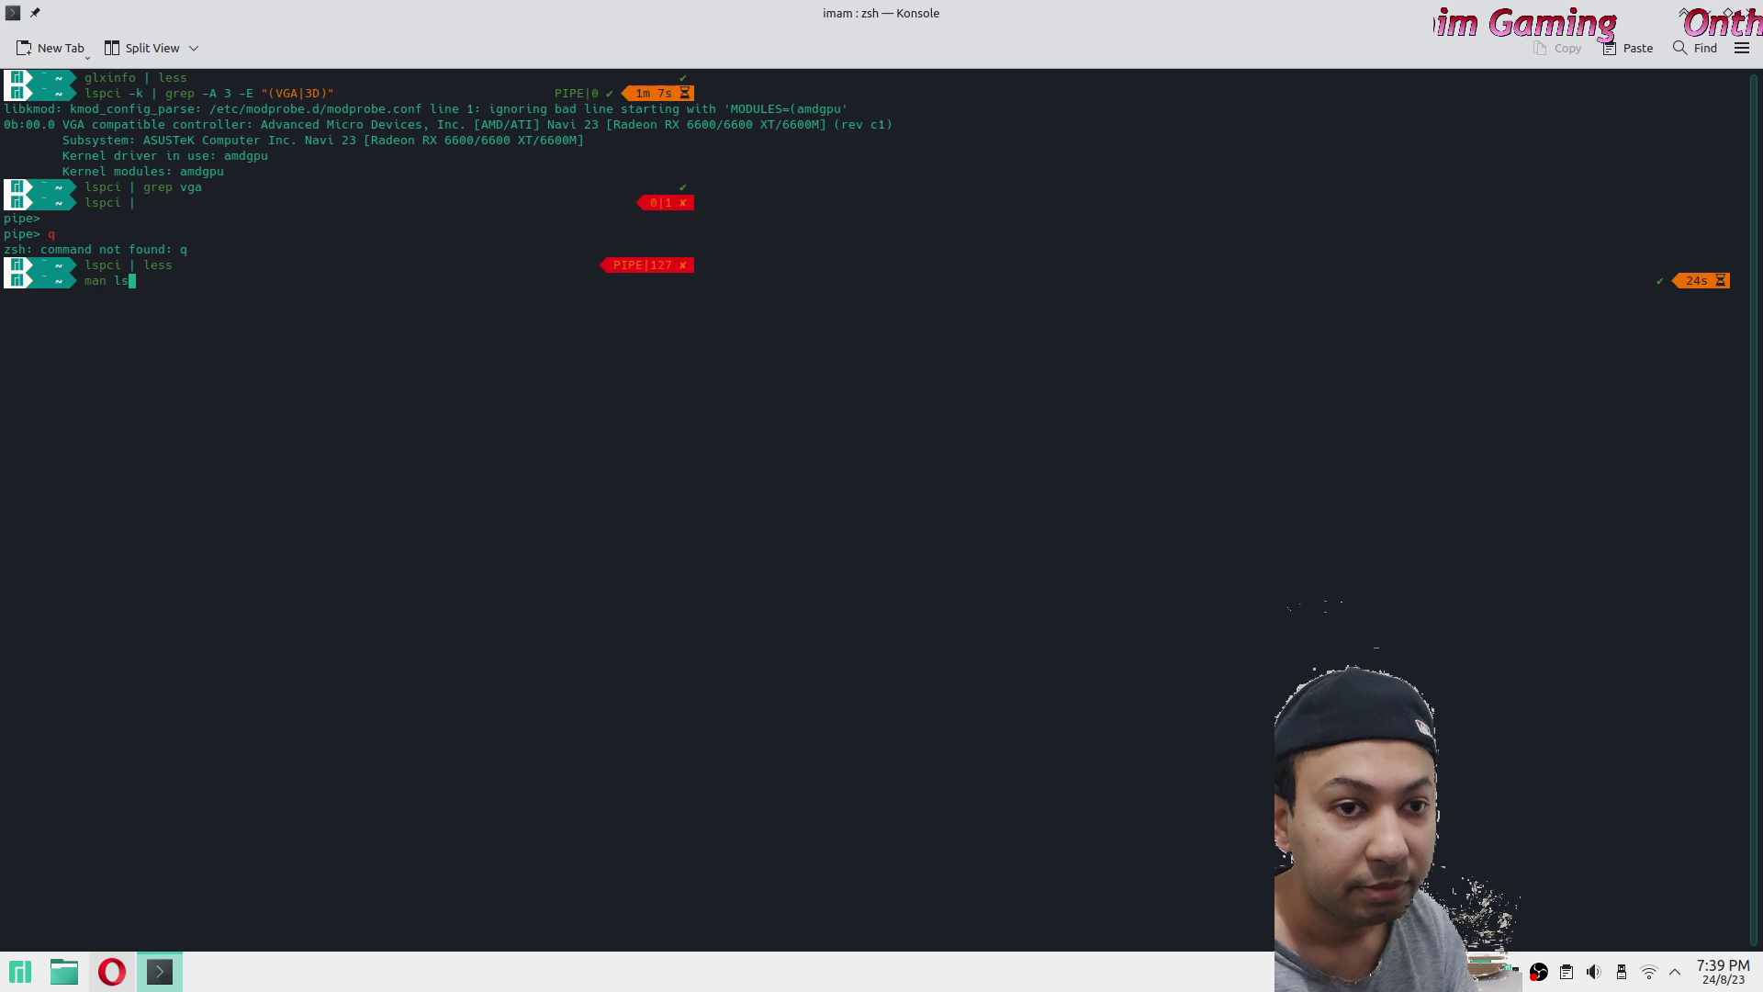
pyautogui.write('pci')
pyautogui.press('Return')
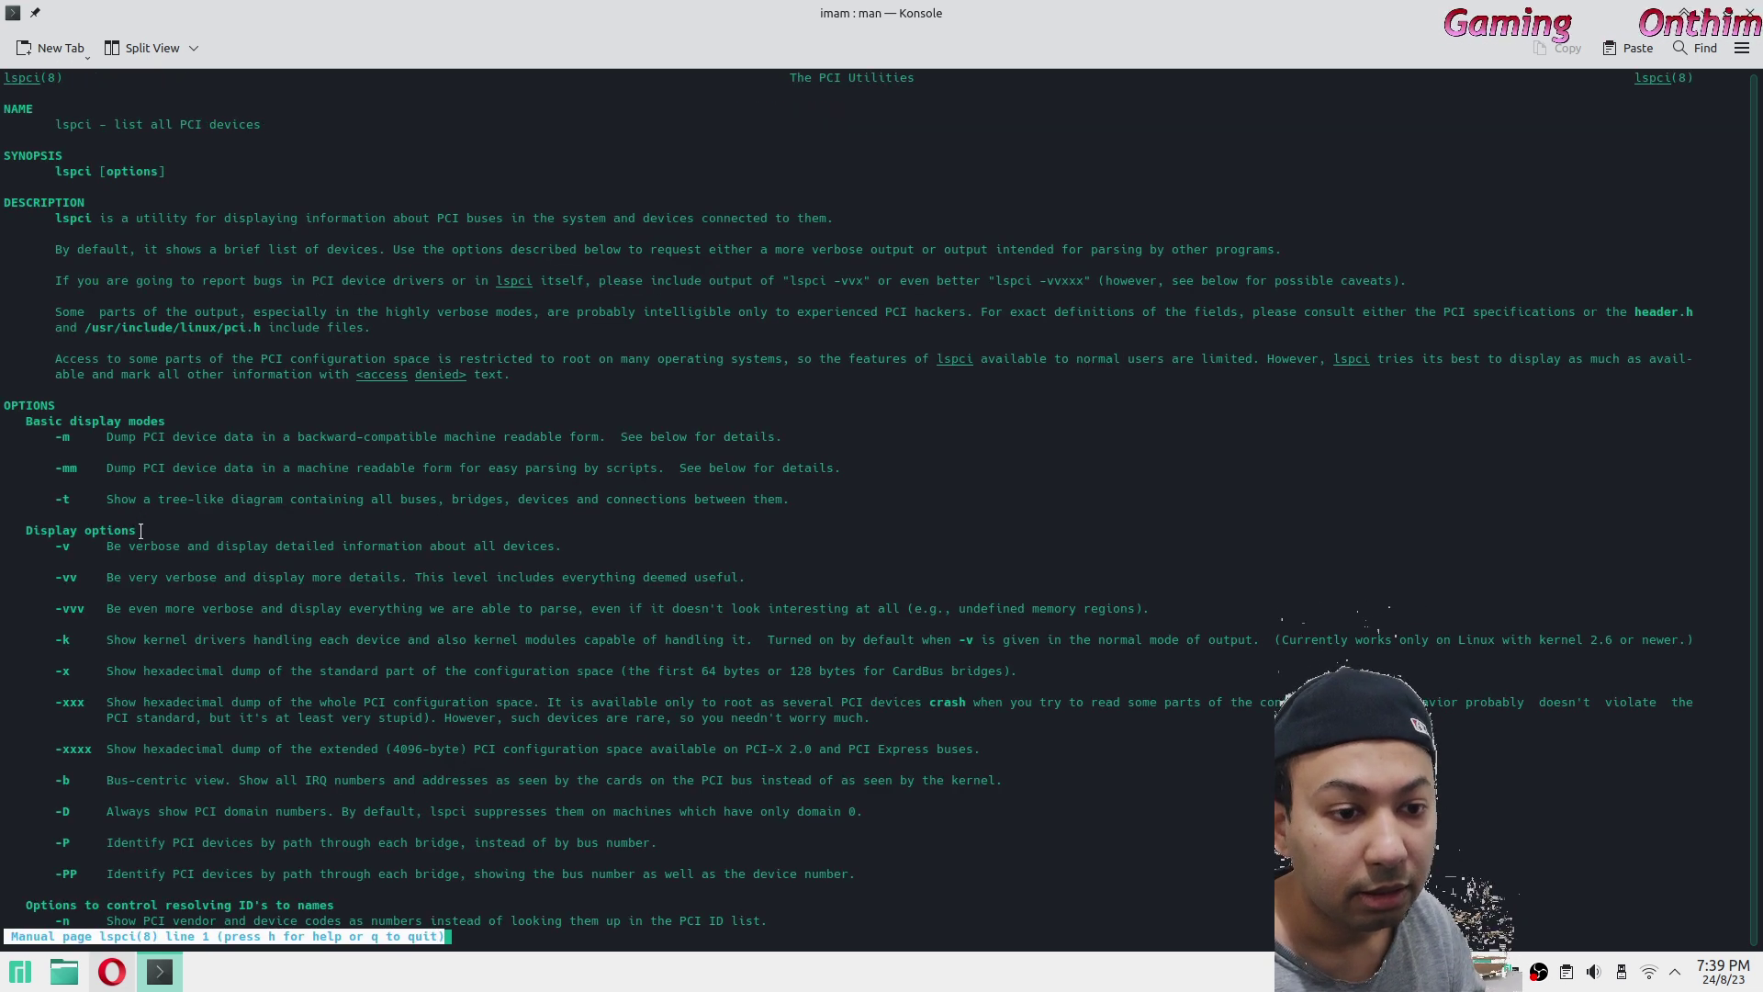
pyautogui.moveTo(72, 546); pyautogui.dragTo(52, 545)
pyautogui.scroll(-16, 308, 637)
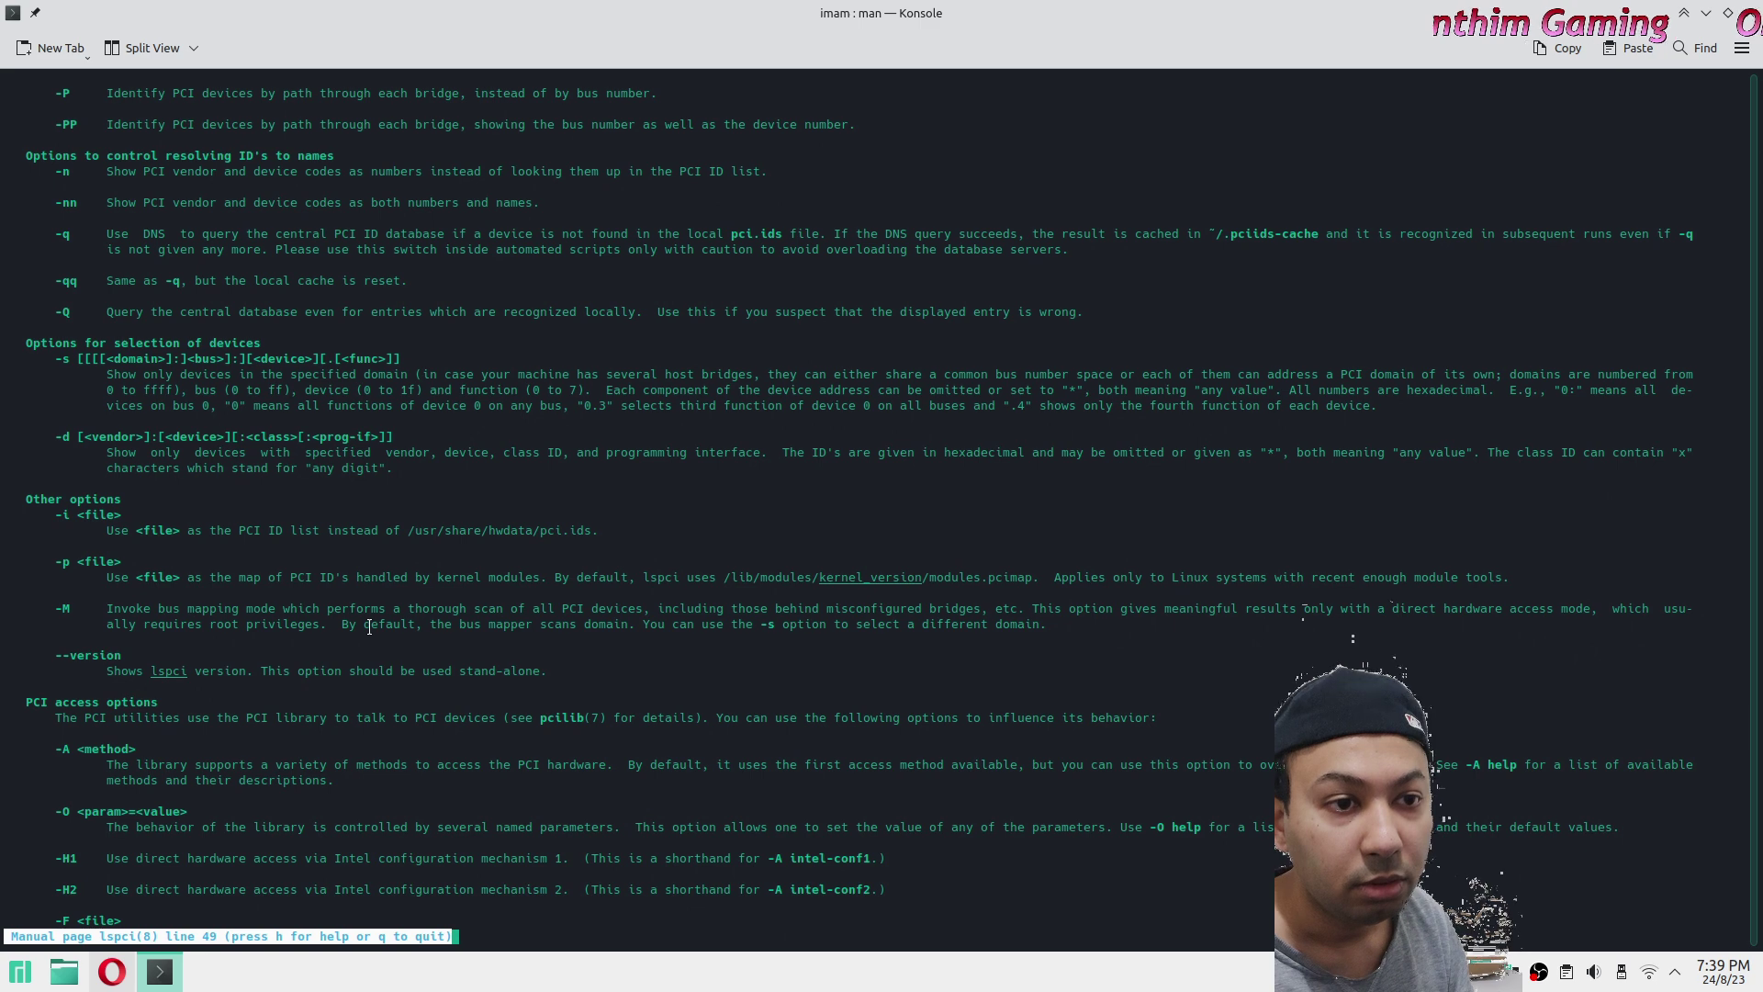
# Quit the manual page and run lspci -v | less for verbose device details.
pyautogui.write('qlspci | less')
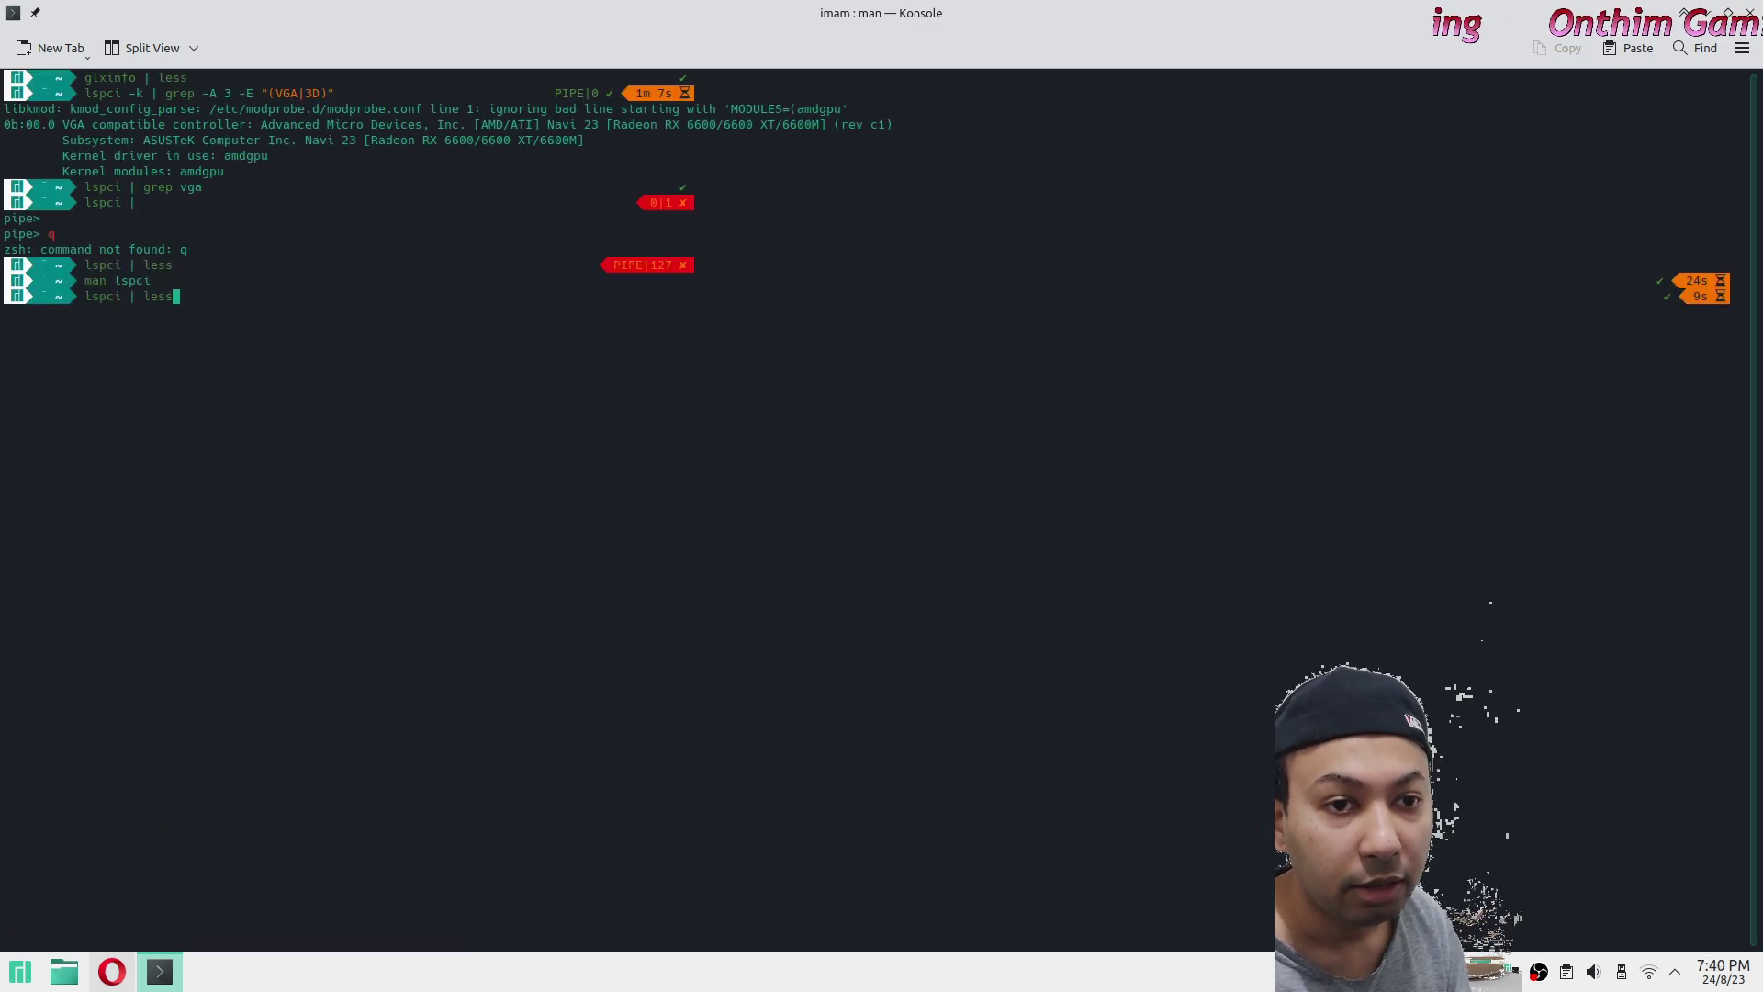
pyautogui.press('Left')
pyautogui.press('Left')
pyautogui.press('Left')
pyautogui.press('Left')
pyautogui.press('Left')
pyautogui.press('Left')
pyautogui.press('Left')
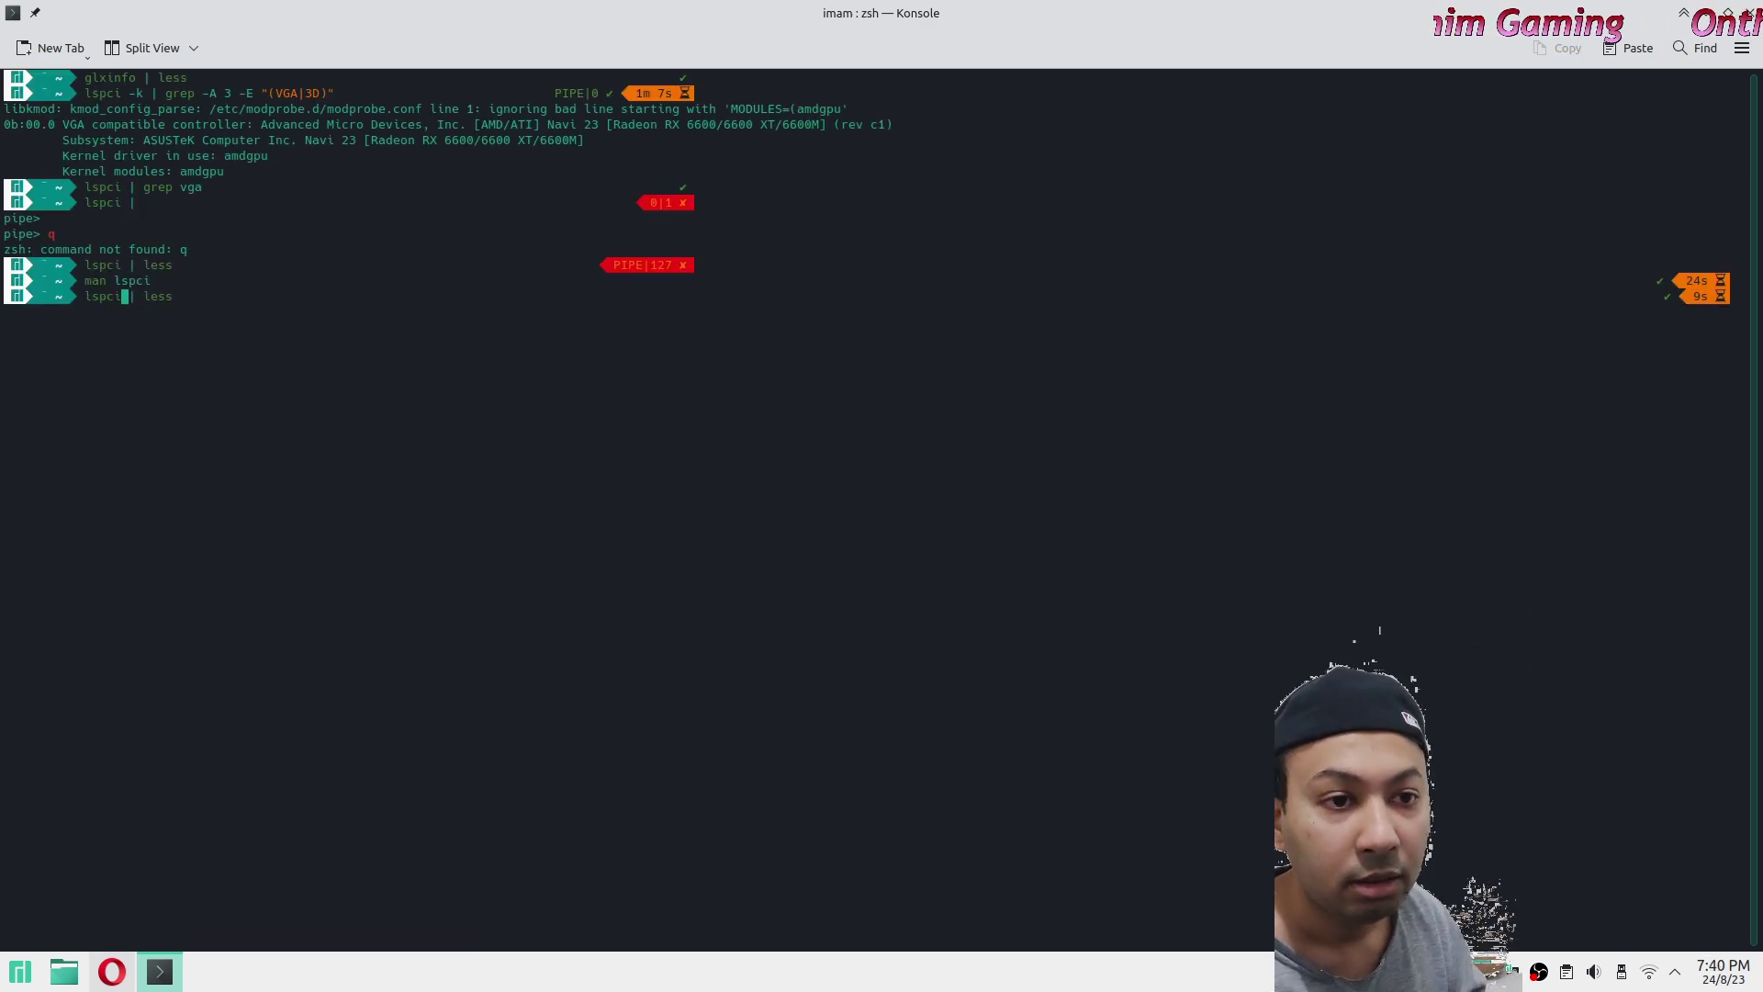
pyautogui.write('-v')
pyautogui.press('Return')
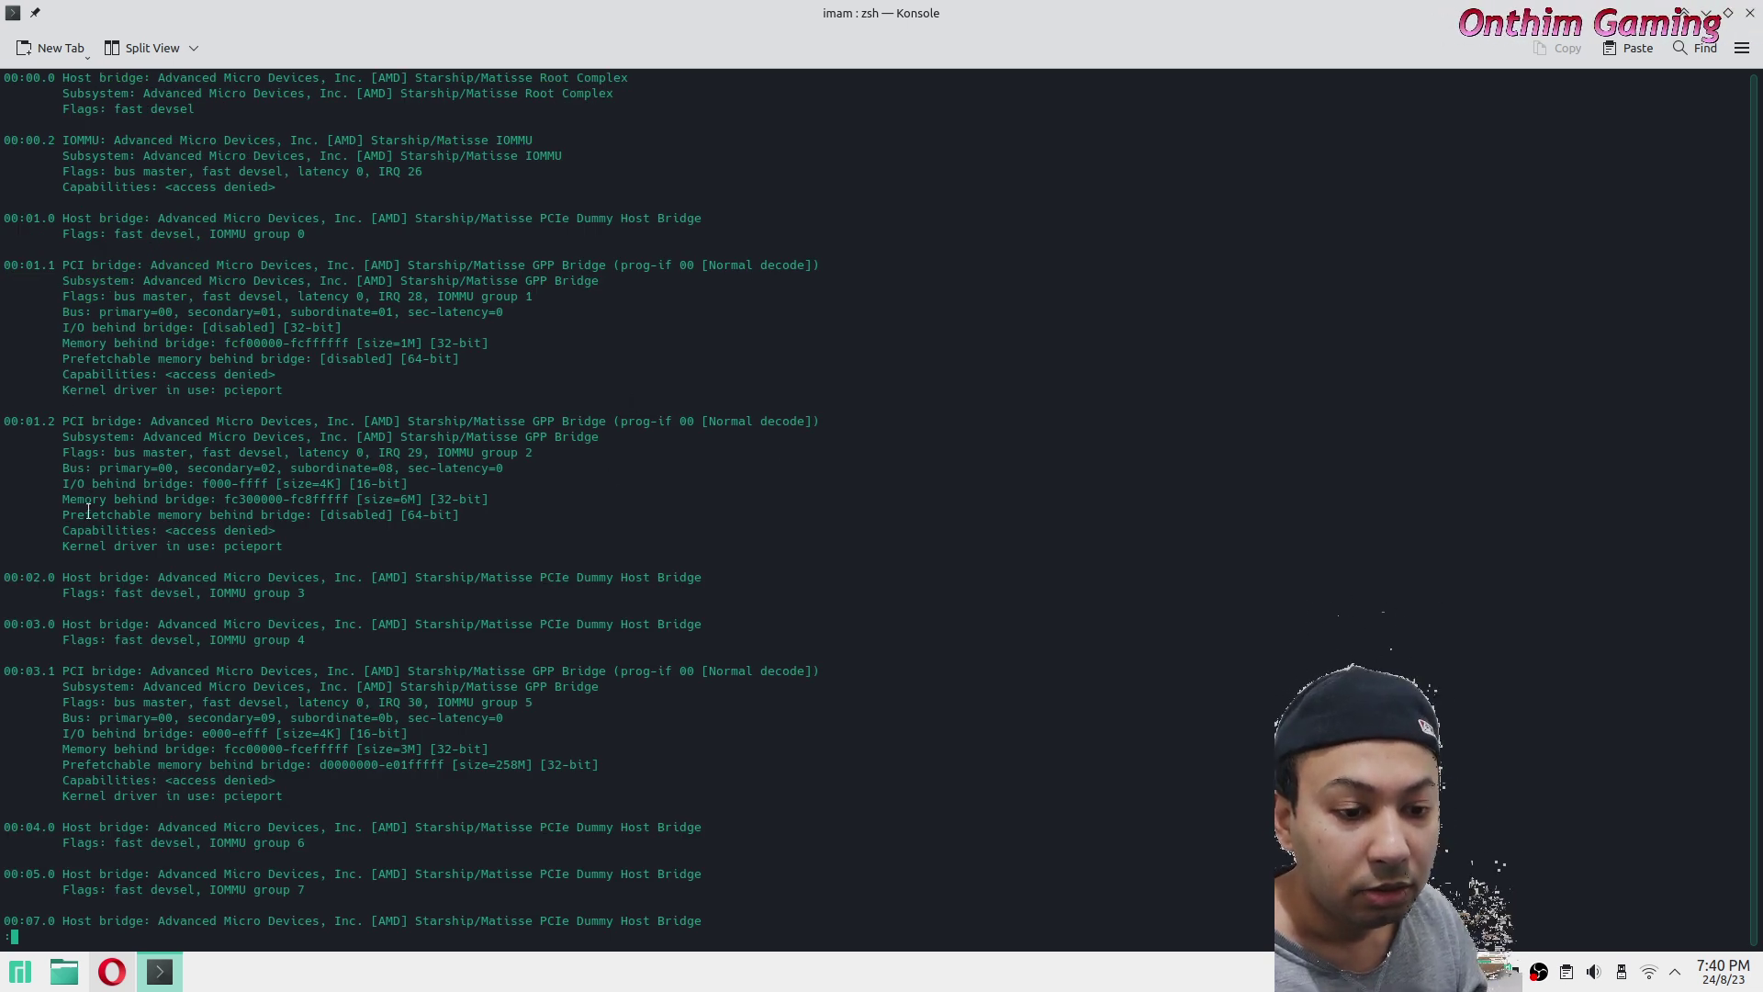
# Find the VGA compatible controller entry in the verbose lspci output and highlight its heading line.
pyautogui.scroll(-9, 89, 518)
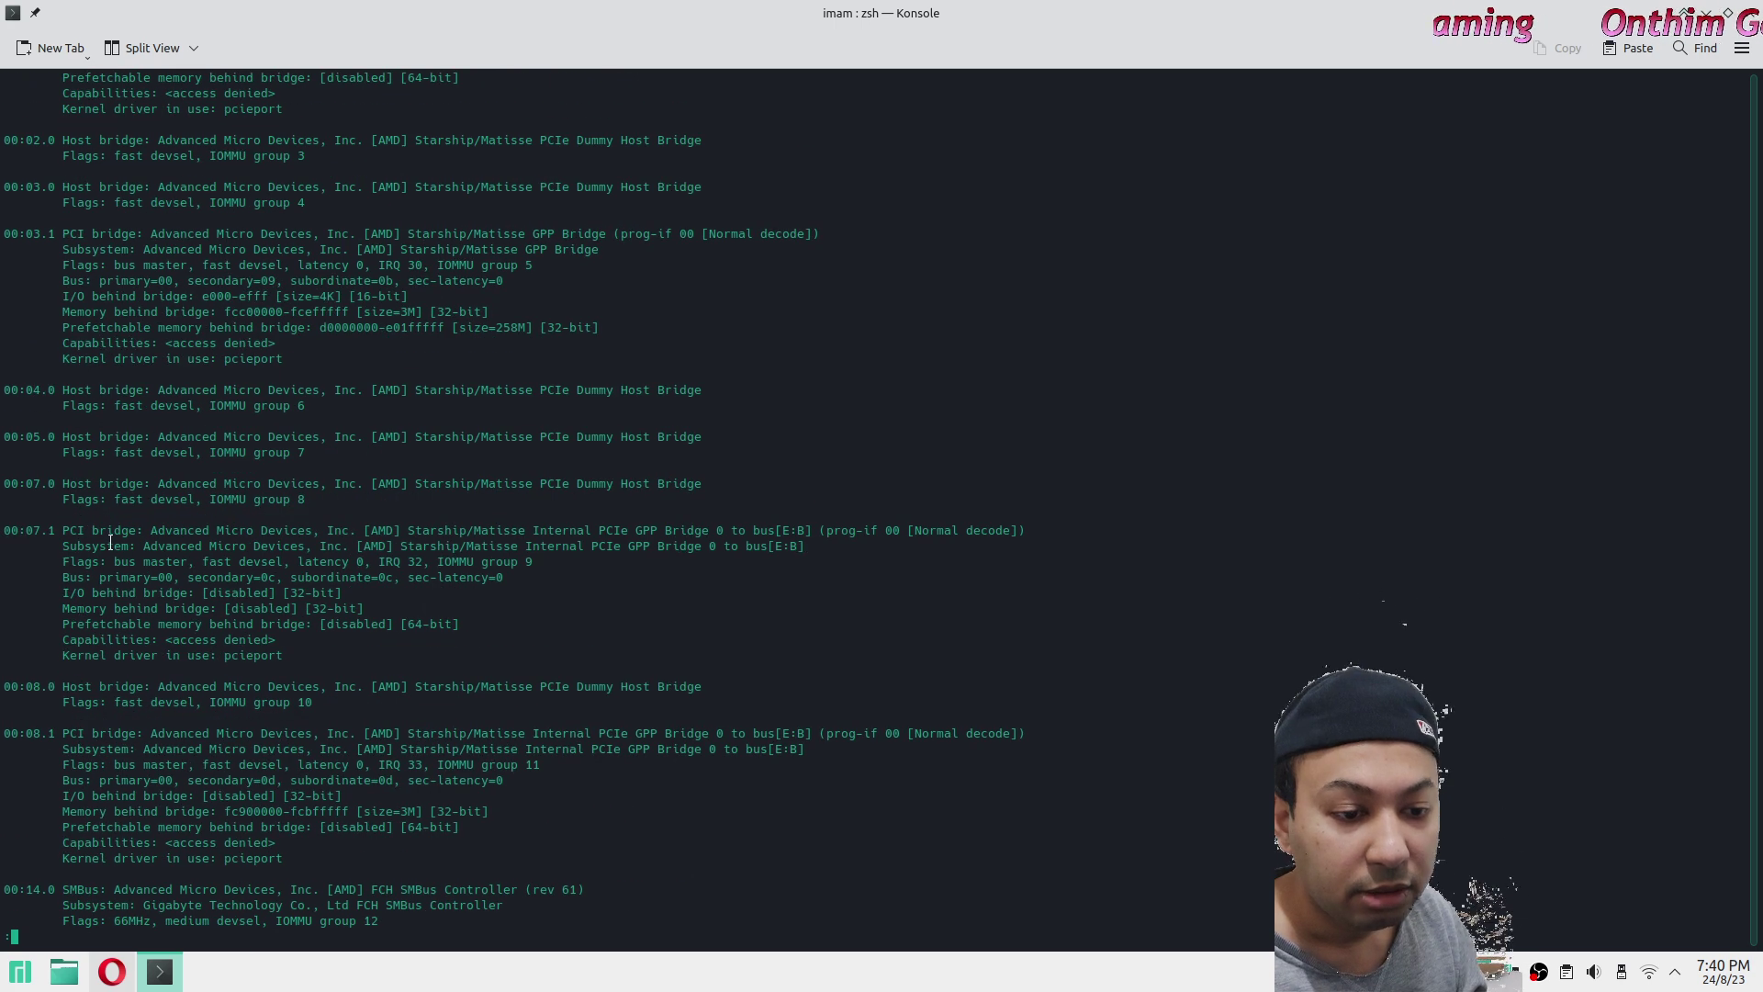
pyautogui.scroll(-20, 110, 544)
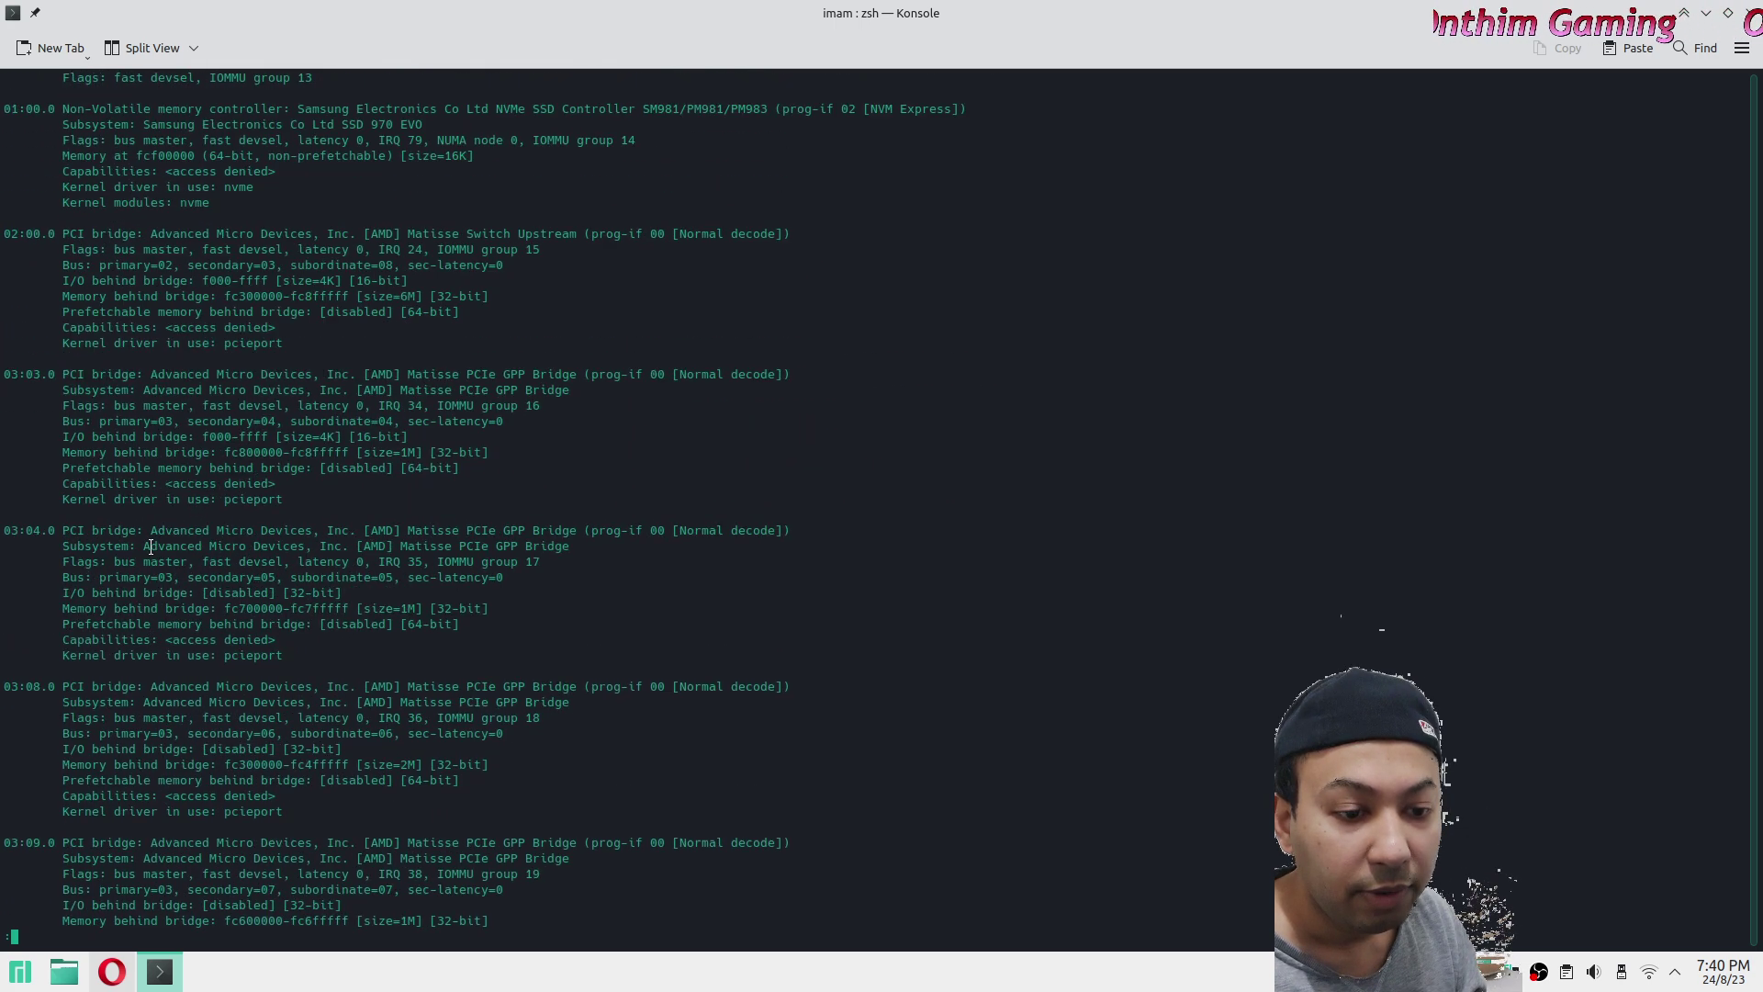
pyautogui.scroll(-9, 149, 546)
pyautogui.scroll(-20, 193, 554)
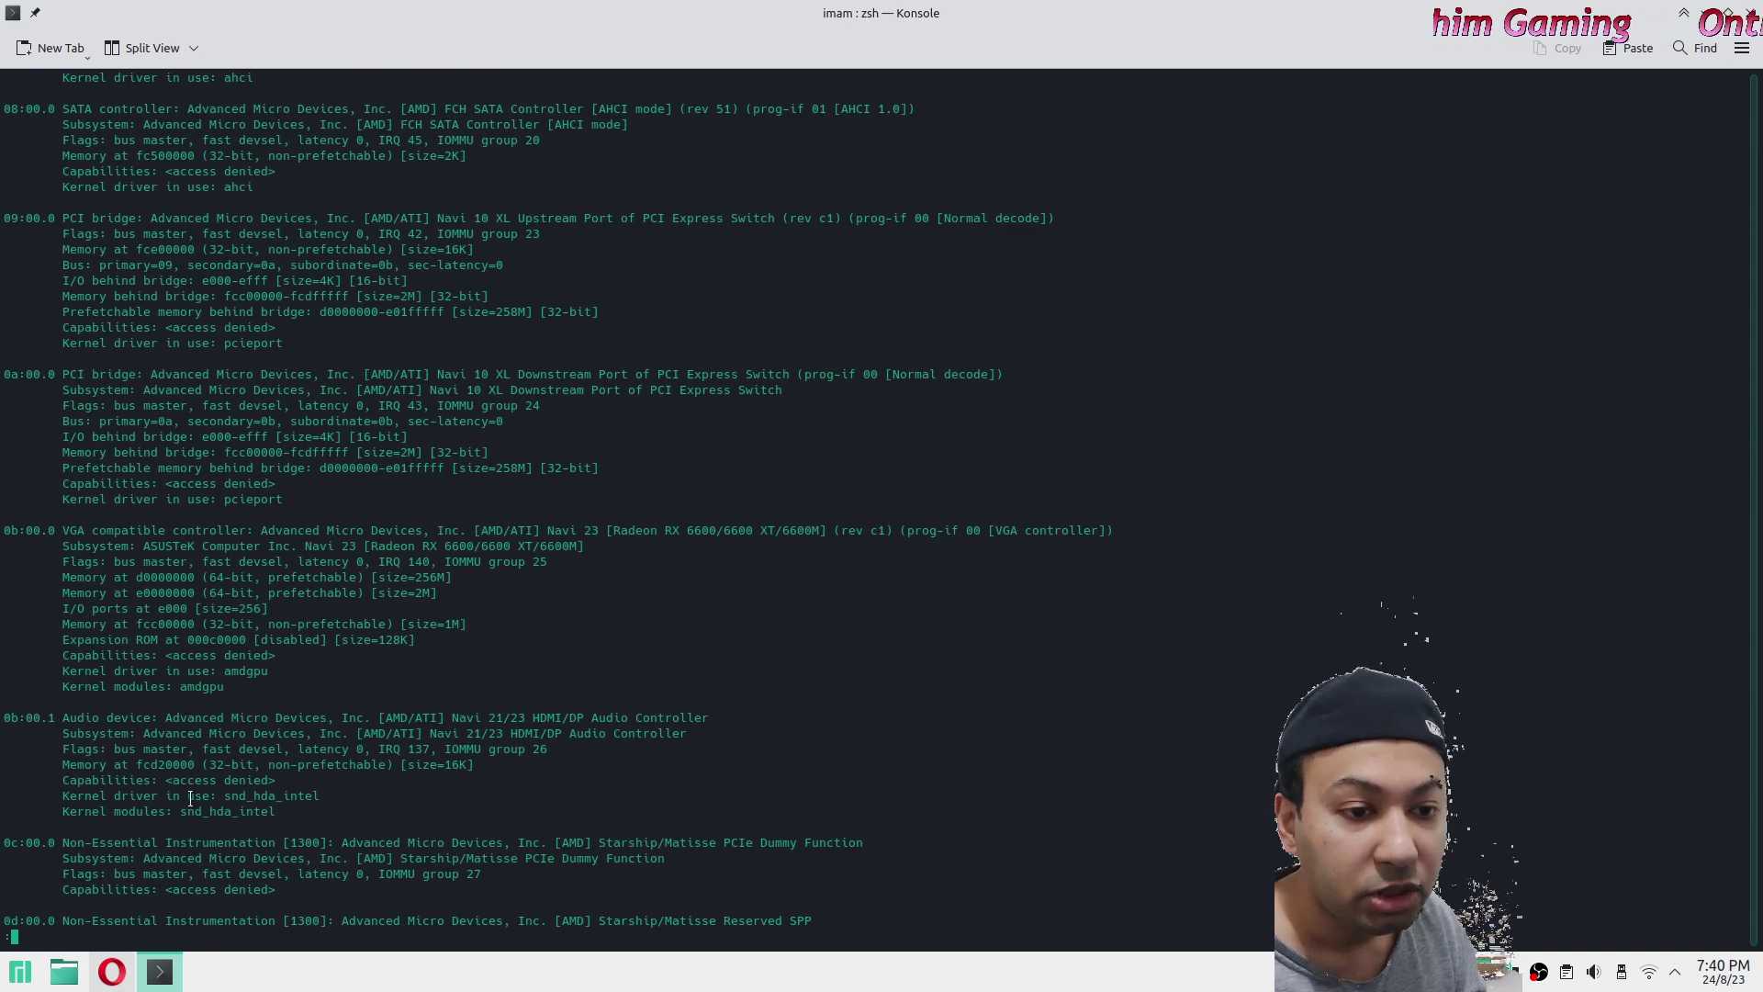
pyautogui.scroll(-10, 190, 797)
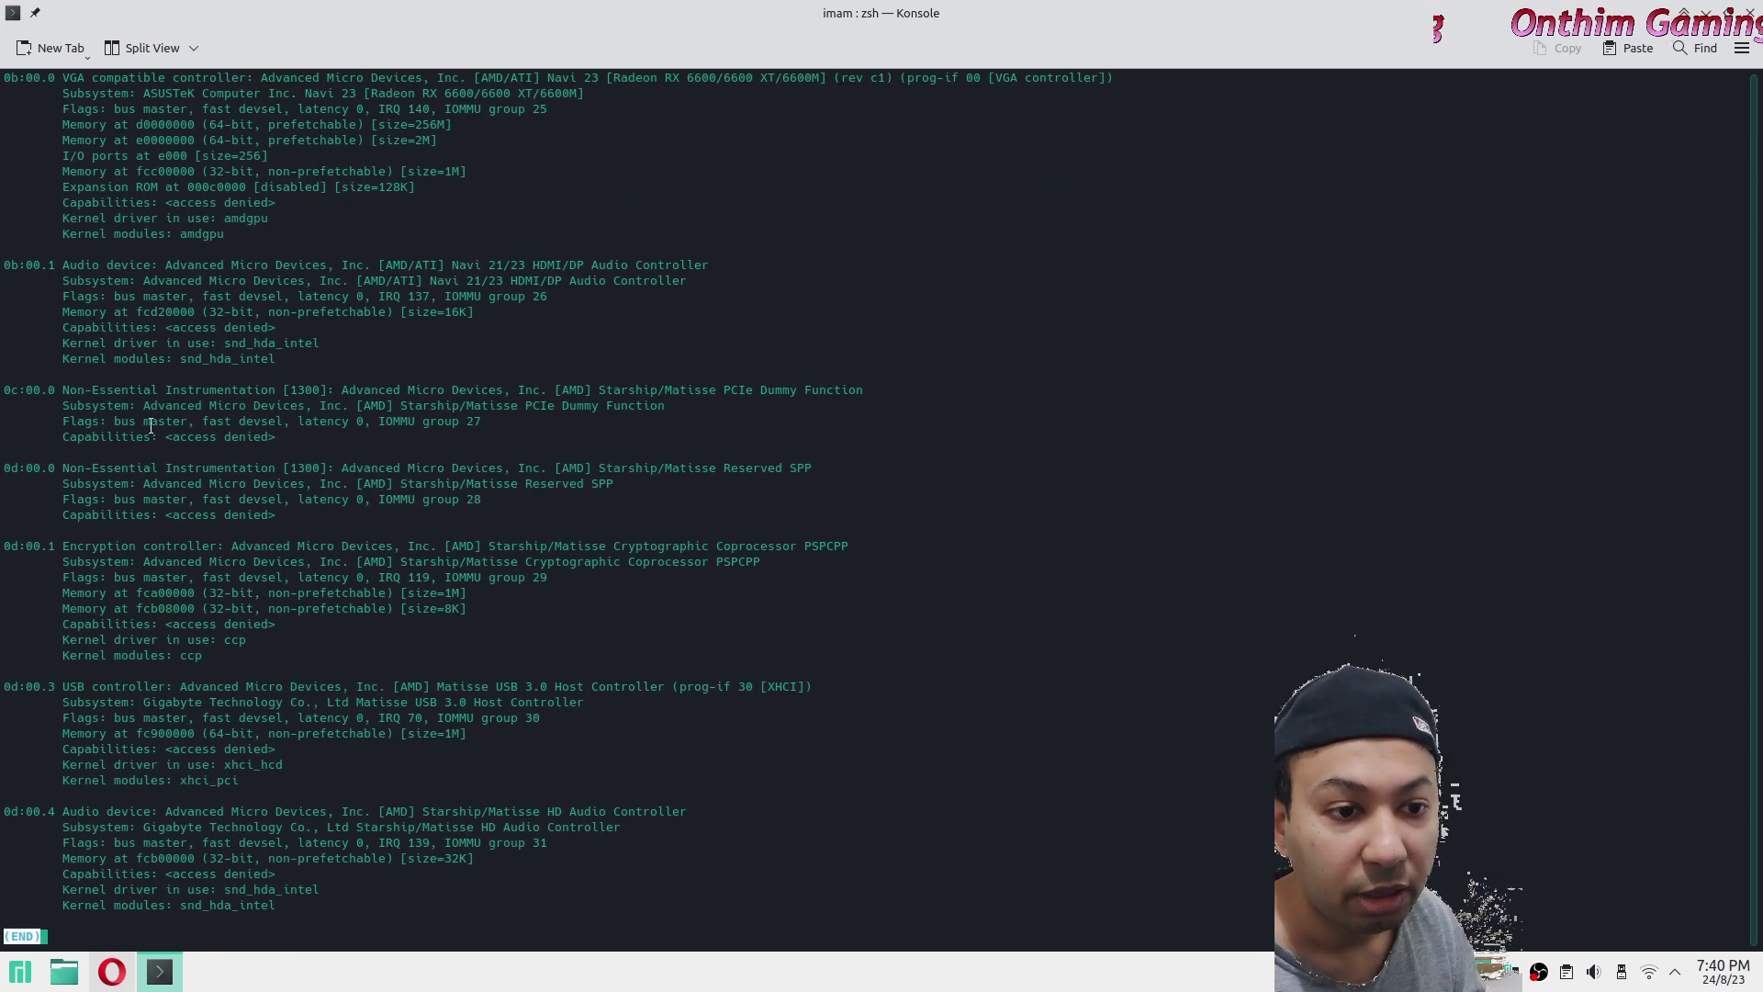
pyautogui.scroll(12, 188, 380)
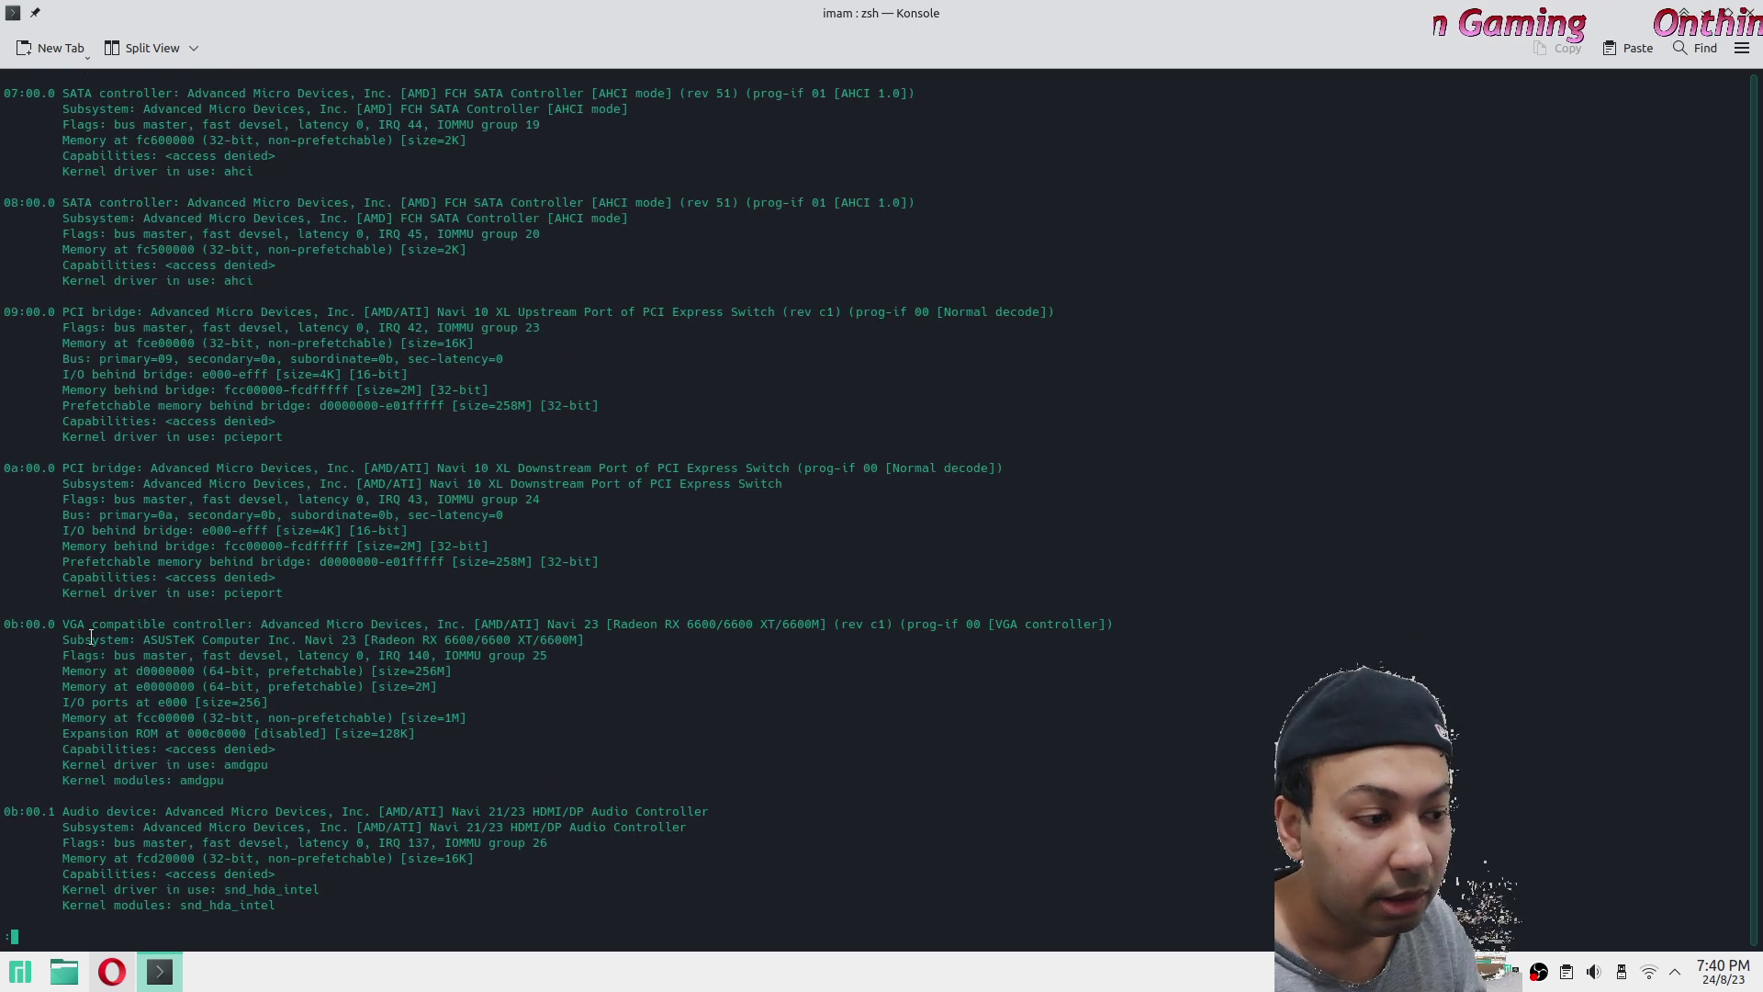
pyautogui.moveTo(72, 627); pyautogui.dragTo(1001, 627)
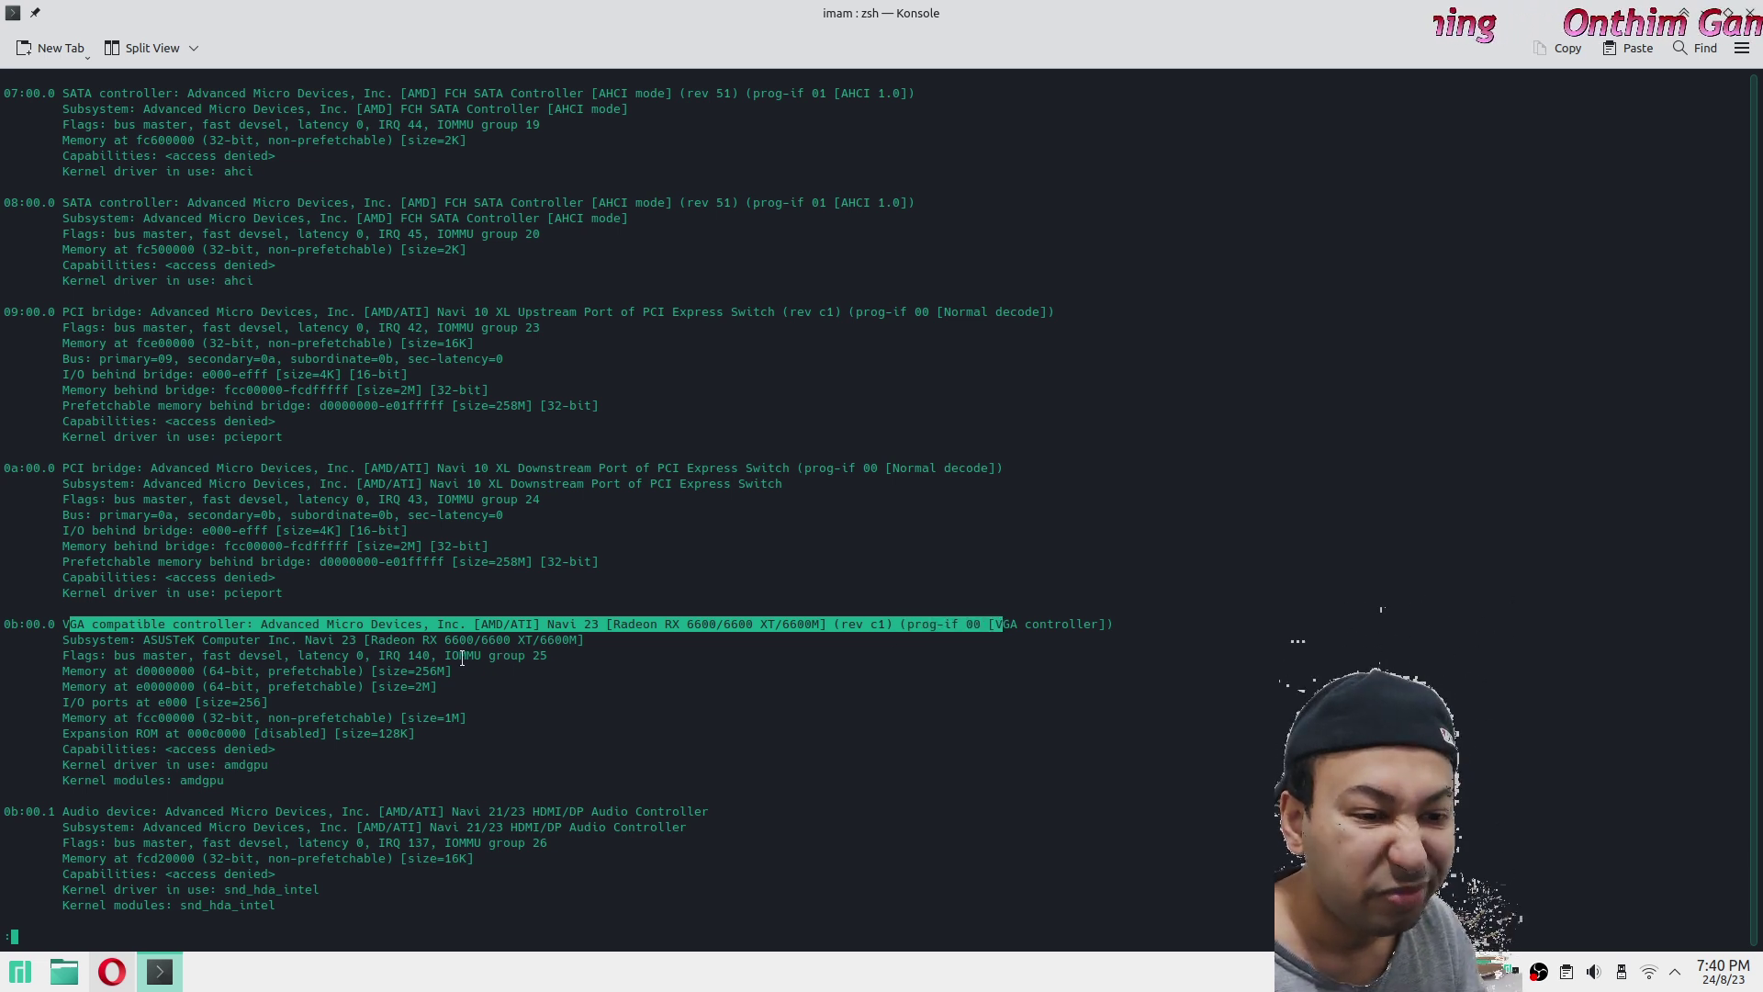
pyautogui.click(905, 625)
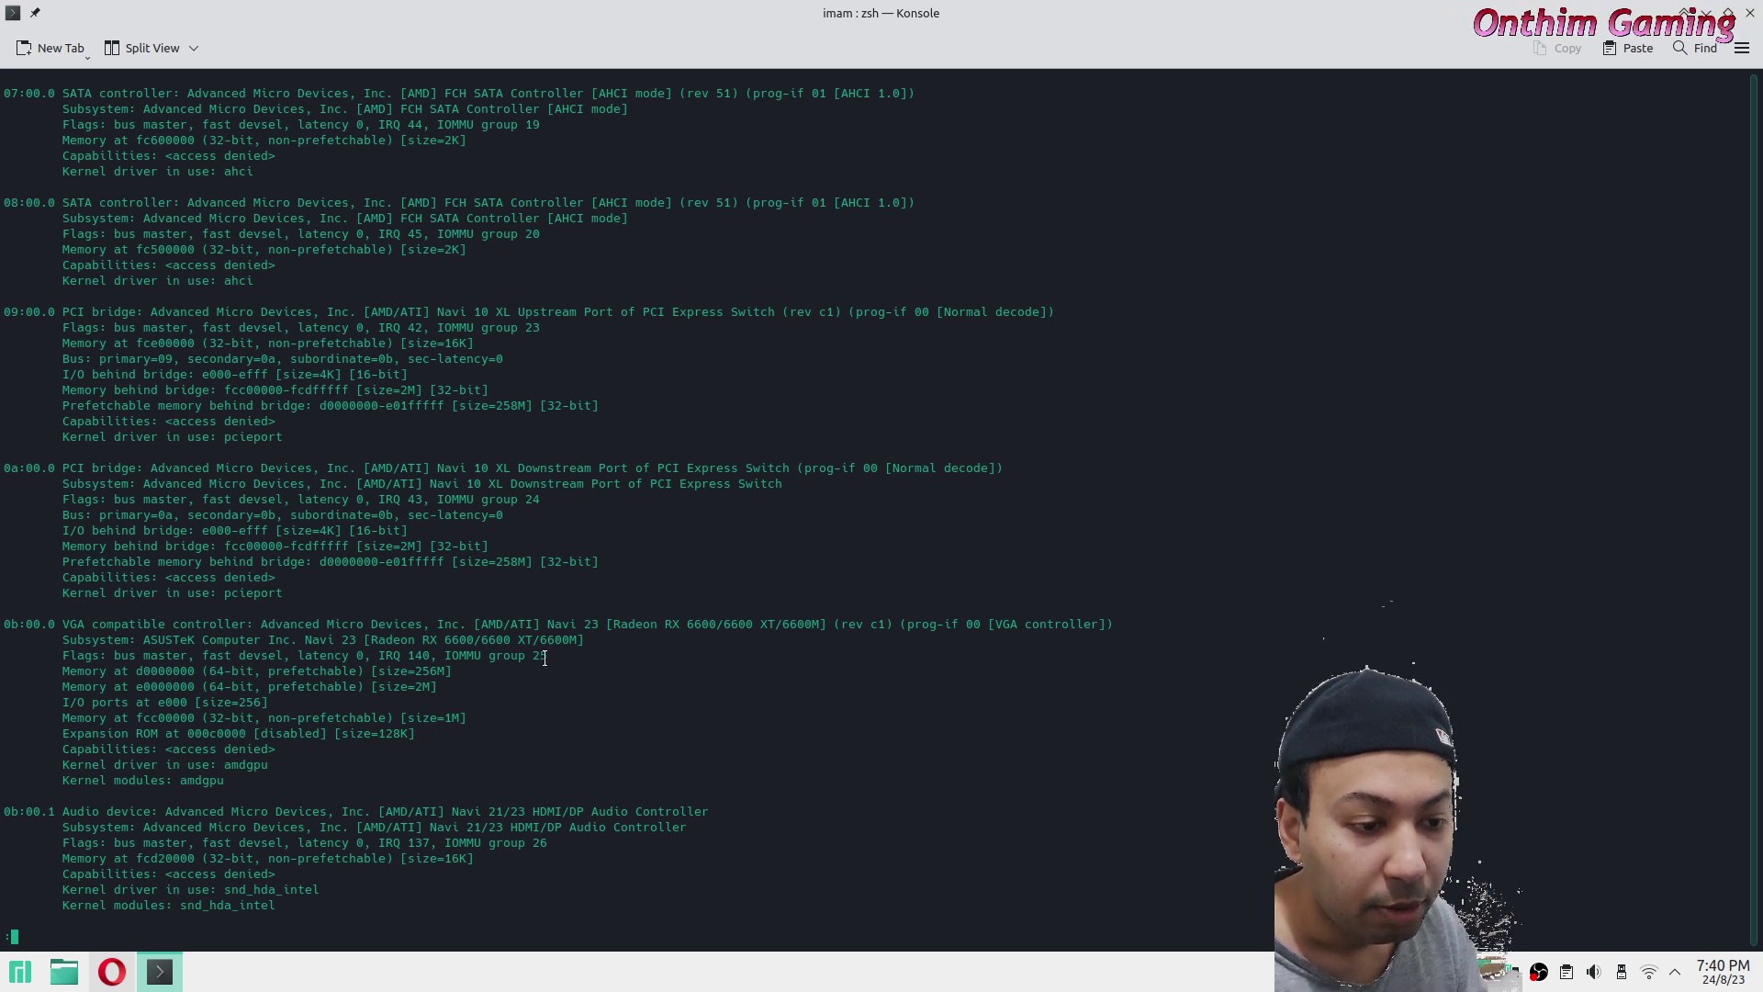
# Highlight the text from the VGA controller's heading to its Flags line, and quit the pager.
pyautogui.moveTo(545, 659); pyautogui.dragTo(196, 628)
pyautogui.click(433, 687)
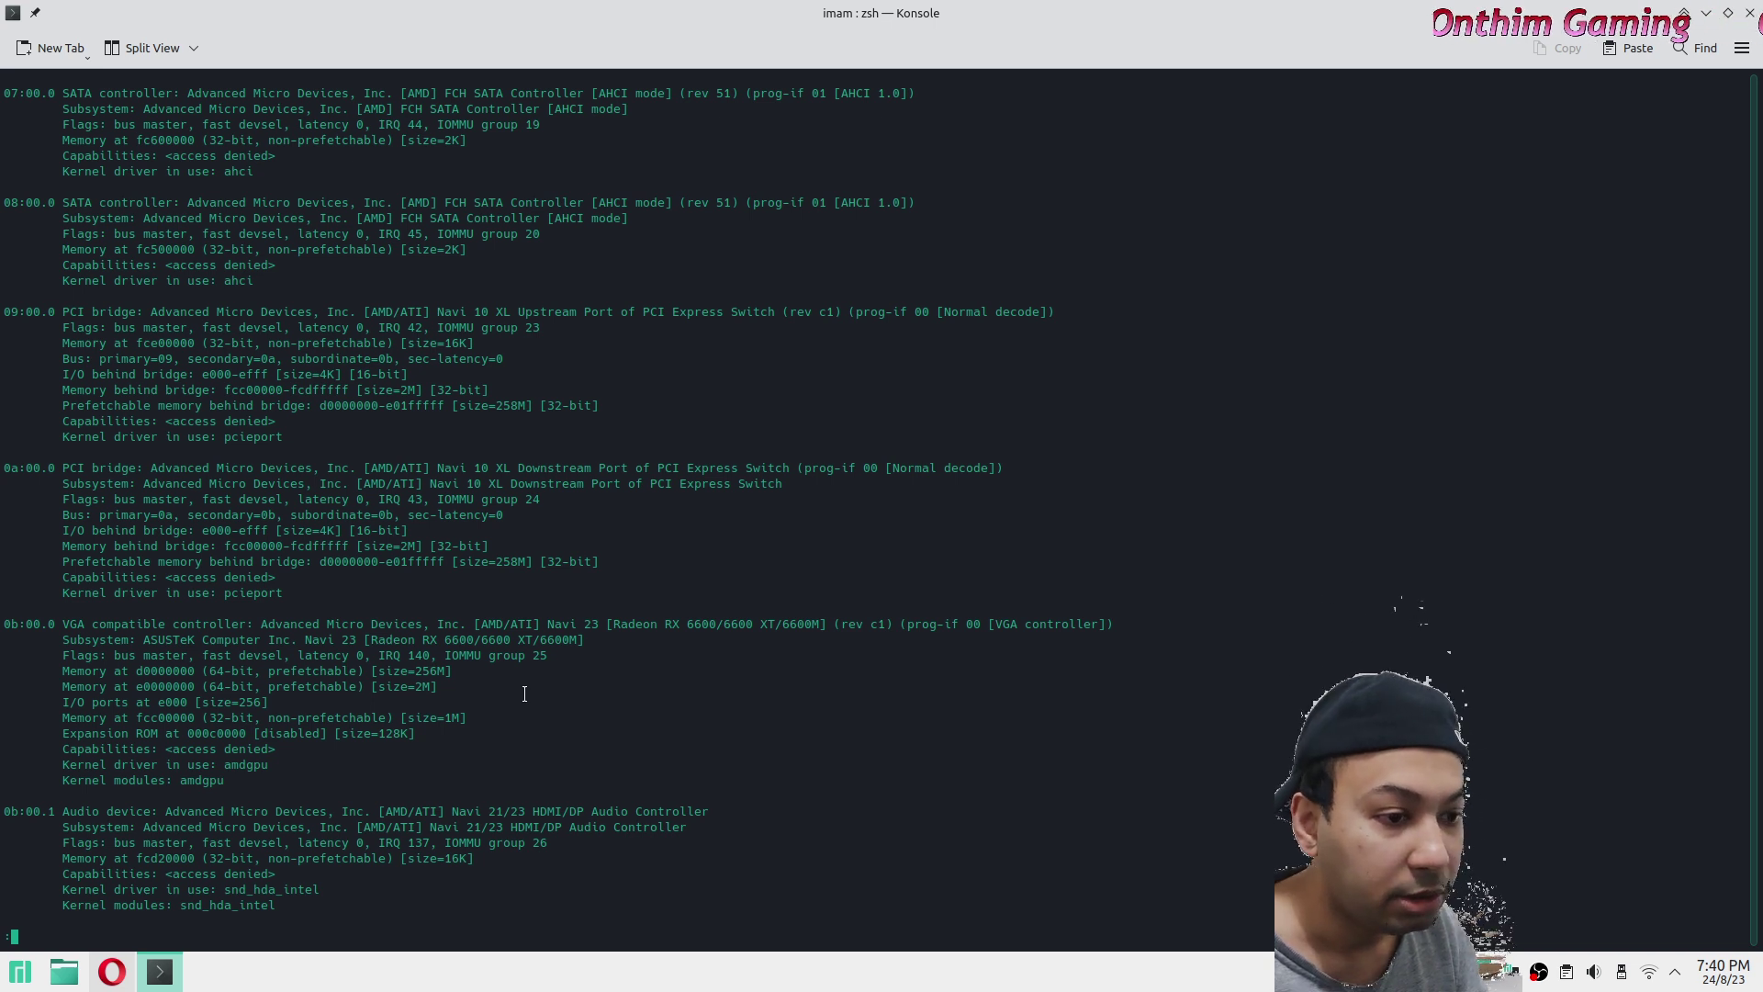
pyautogui.press('q')
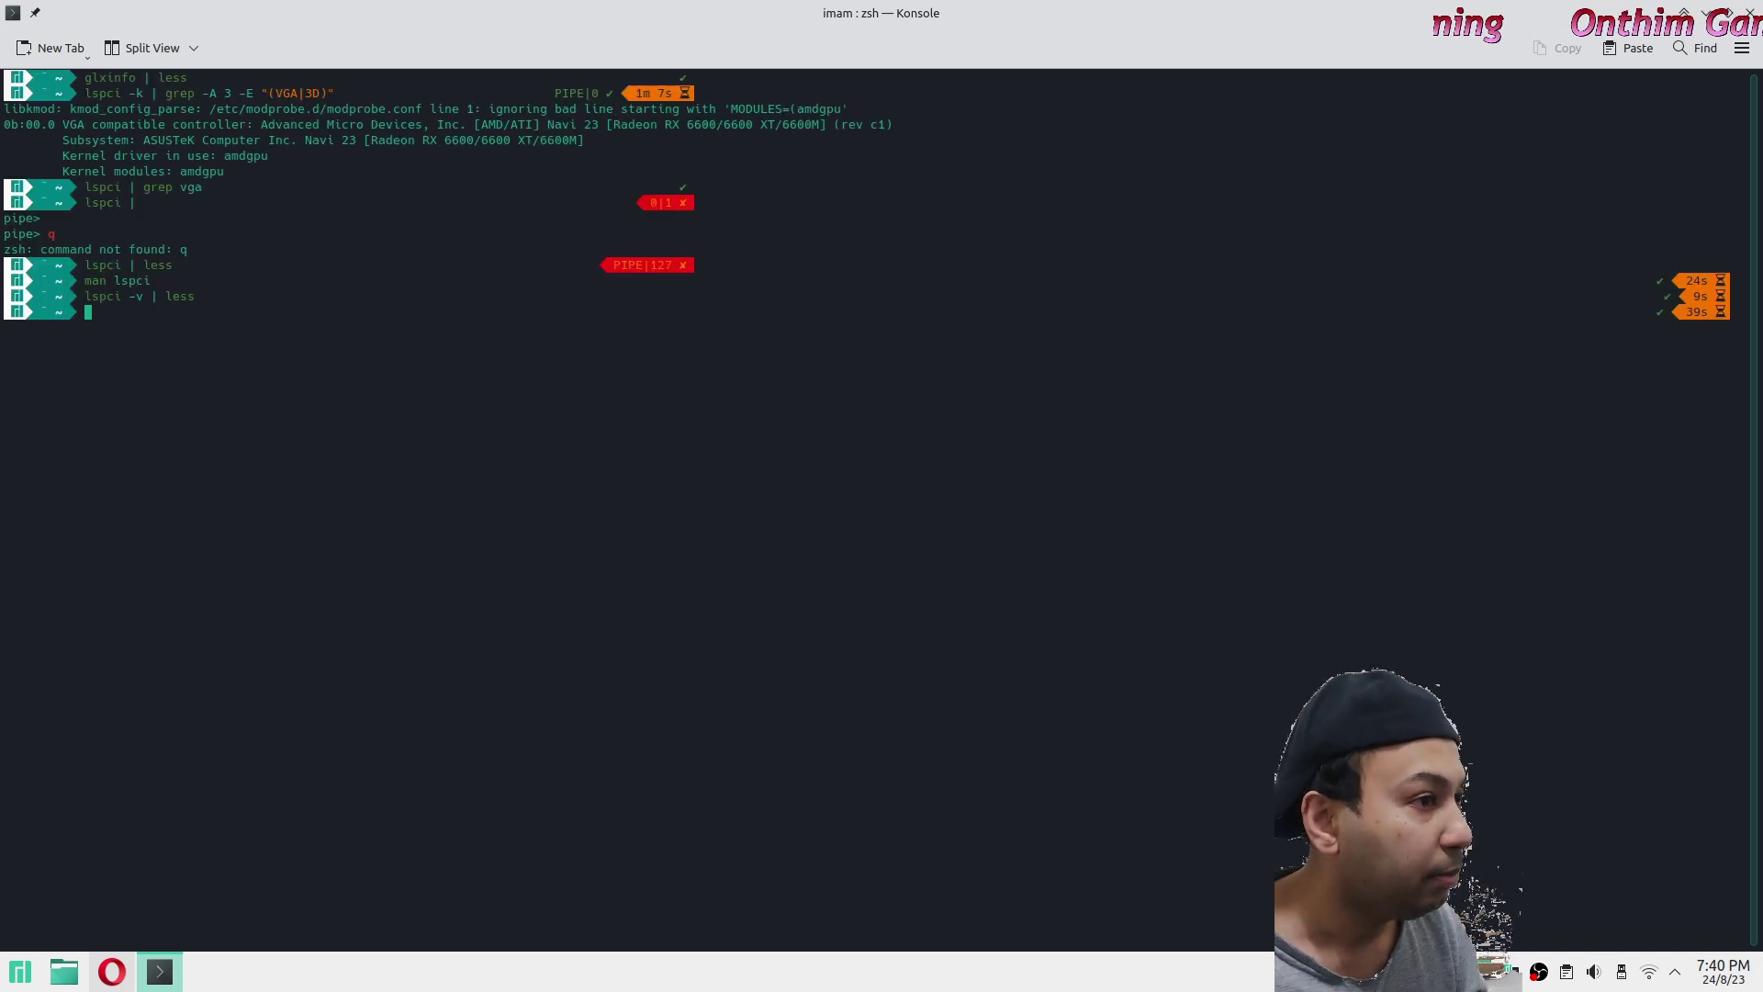
# Restore the terminal window to its smaller size and run lspci -vv | less for very verbose device details.
pyautogui.click(1728, 14)
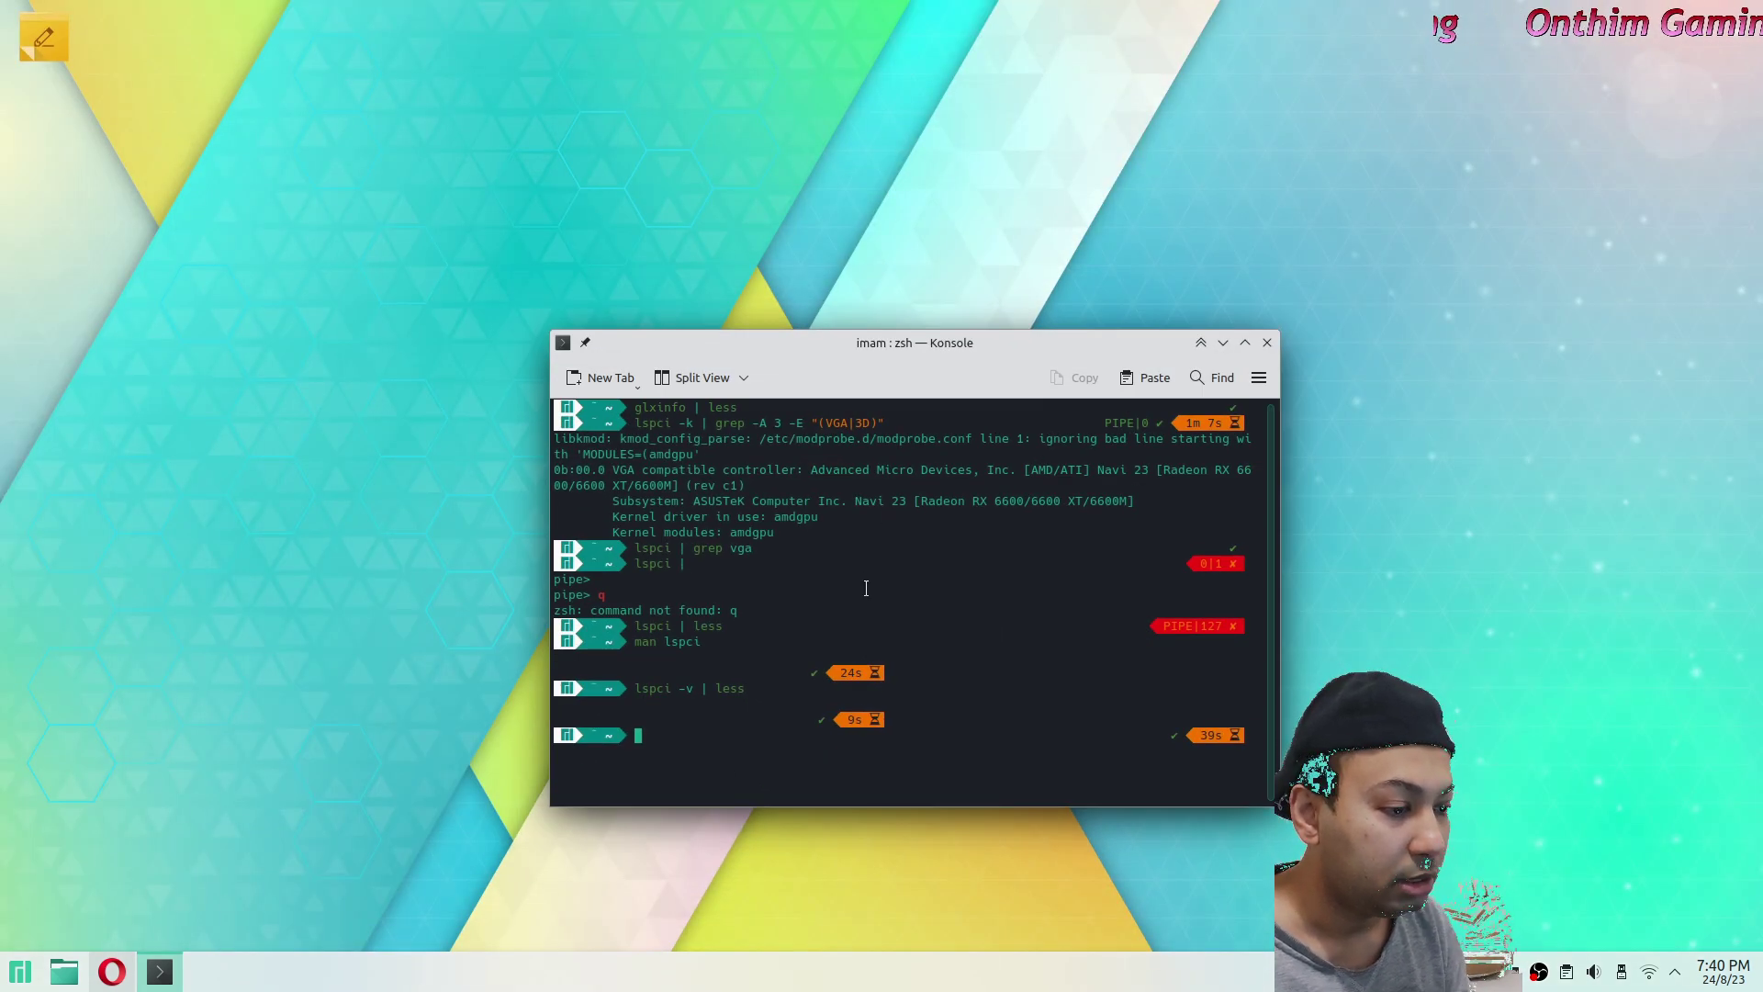
pyautogui.press('Up')
pyautogui.press('Left')
pyautogui.press('Left')
pyautogui.press('Left')
pyautogui.press('Left')
pyautogui.press('Left')
pyautogui.press('Left')
pyautogui.press('Left')
pyautogui.press('Left')
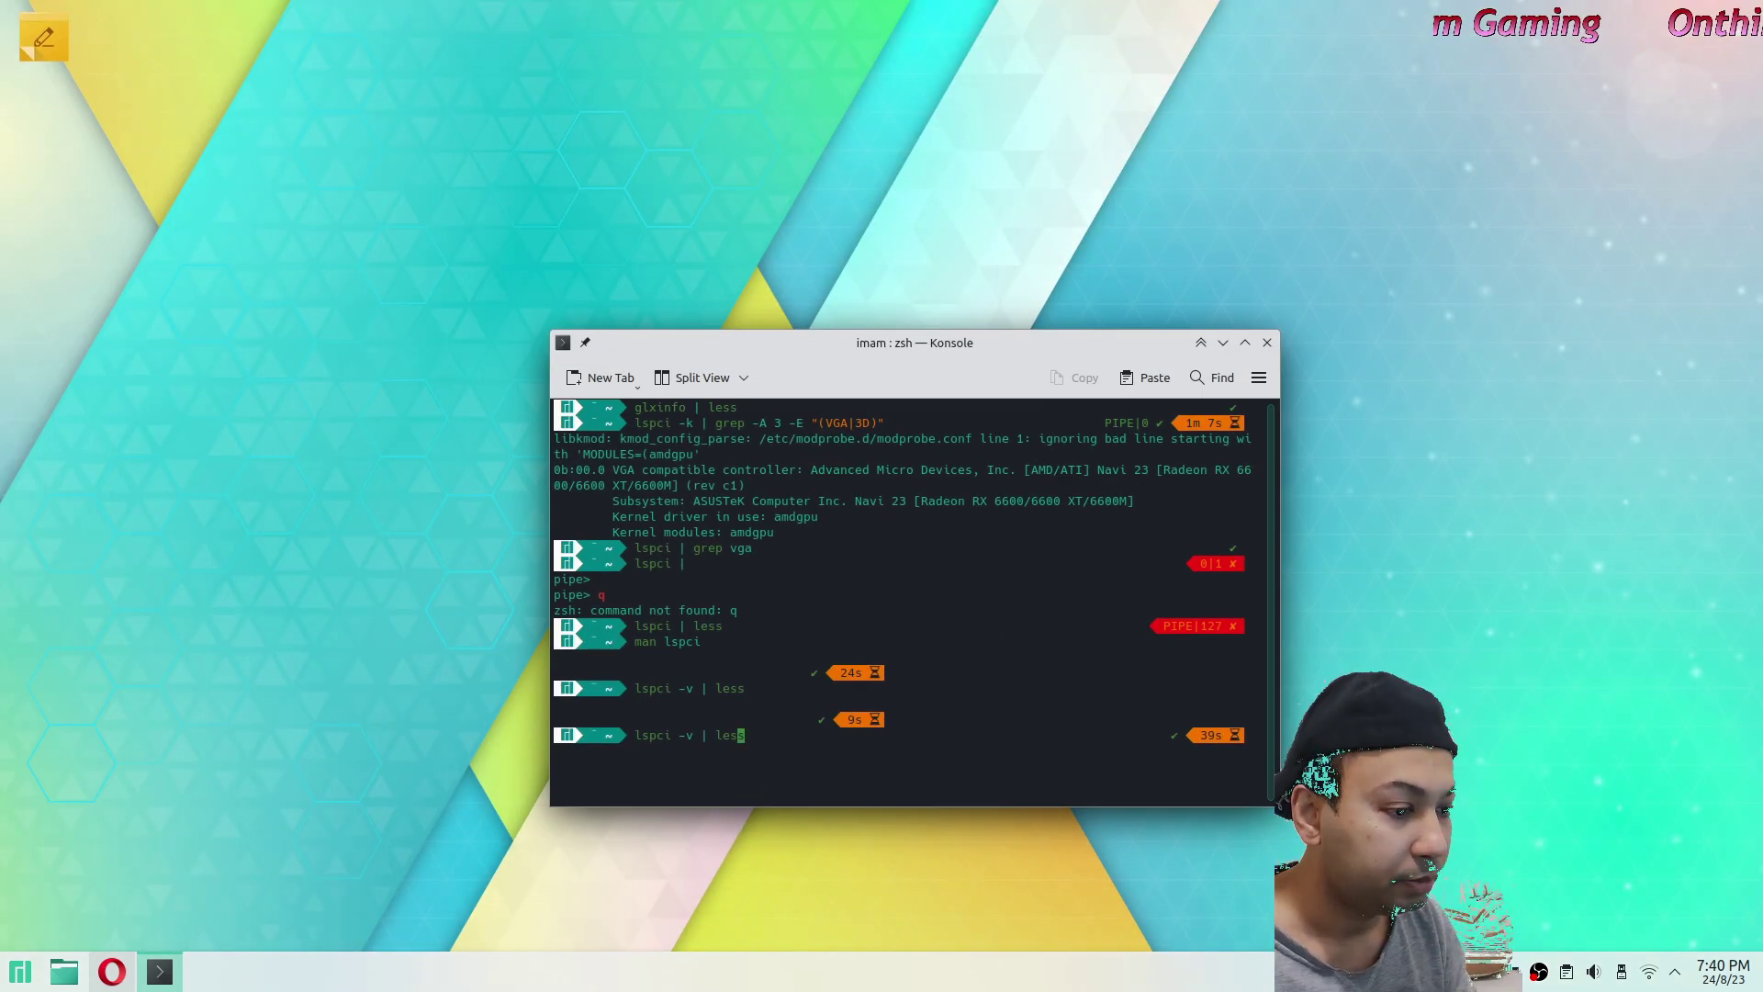
pyautogui.write('v')
pyautogui.press('Return')
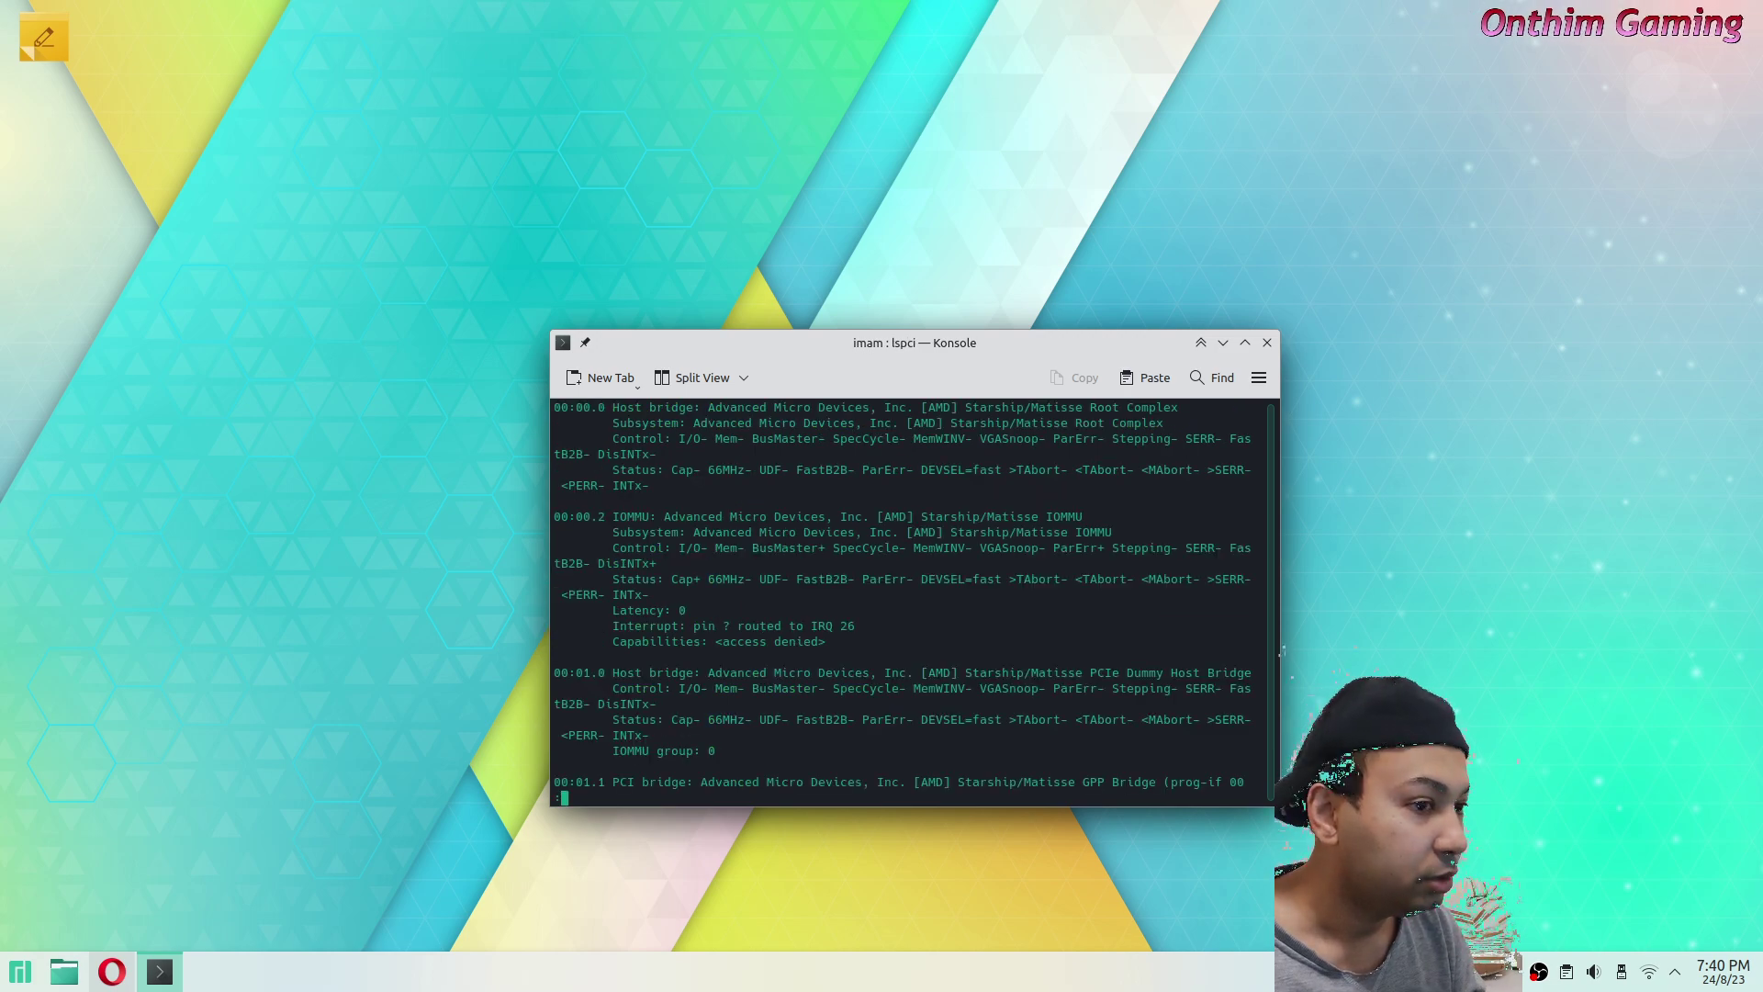
# Maximize the terminal window, then find the VGA compatible controller entry in the lspci -vv output and highlight its label.
pyautogui.click(1245, 343)
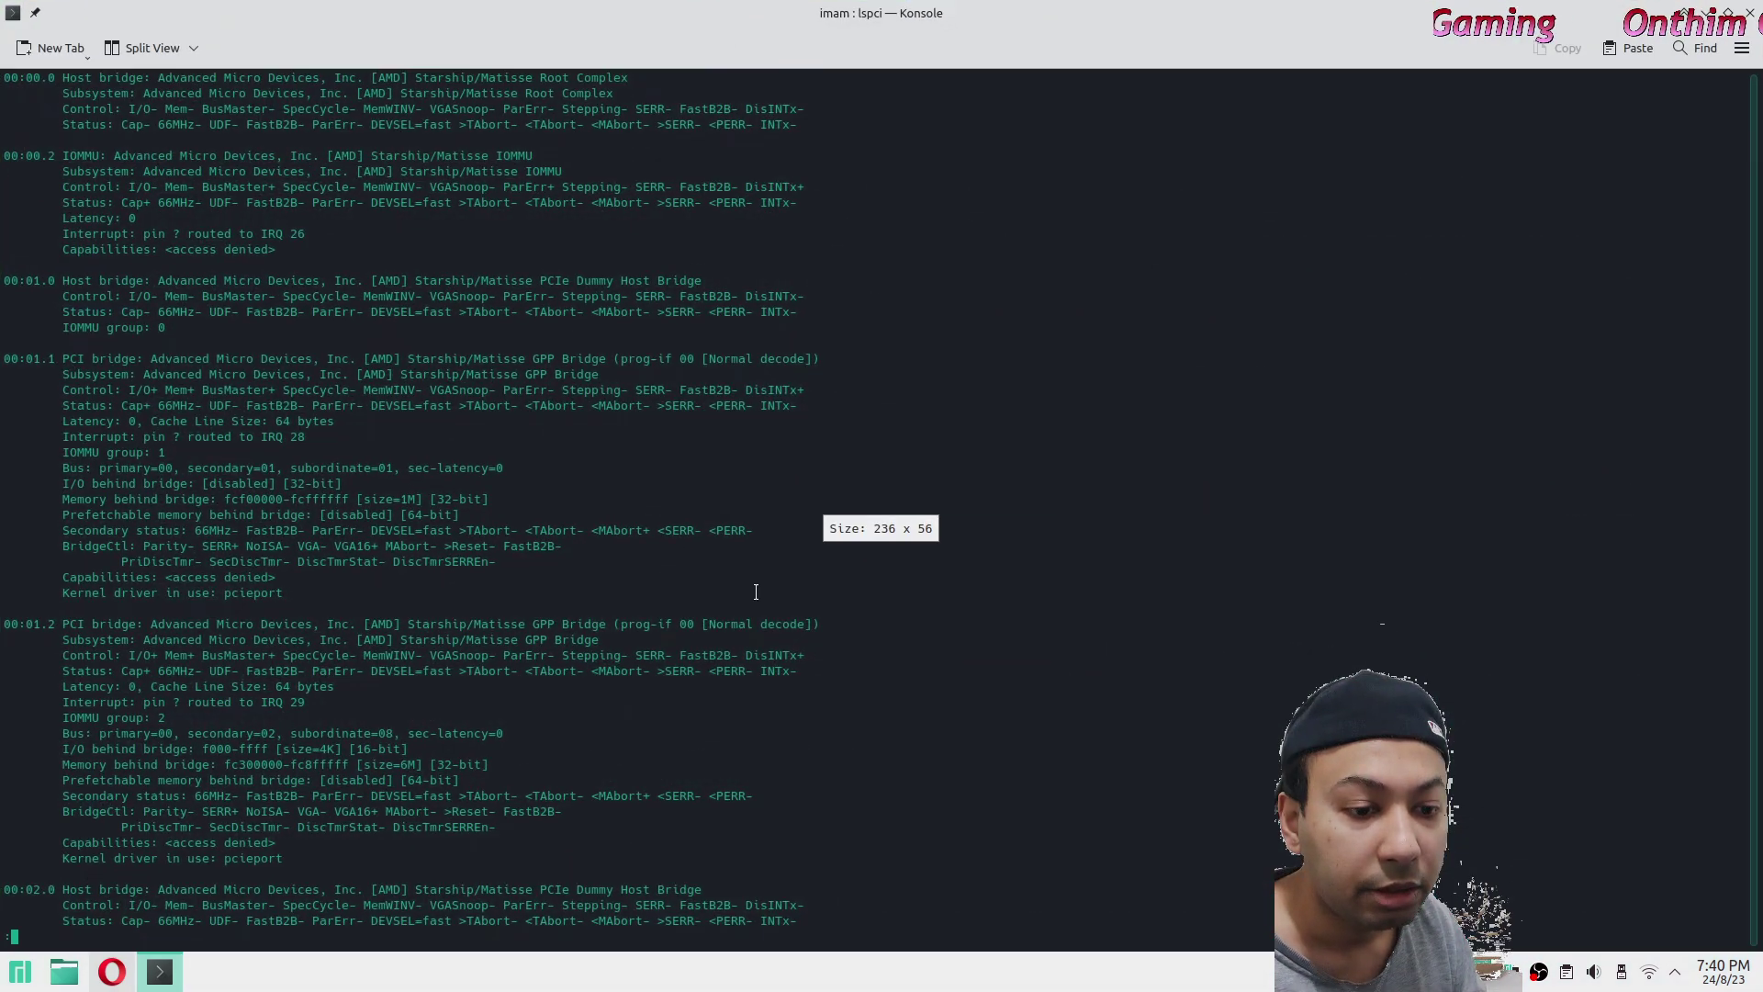
pyautogui.scroll(-20, 571, 552)
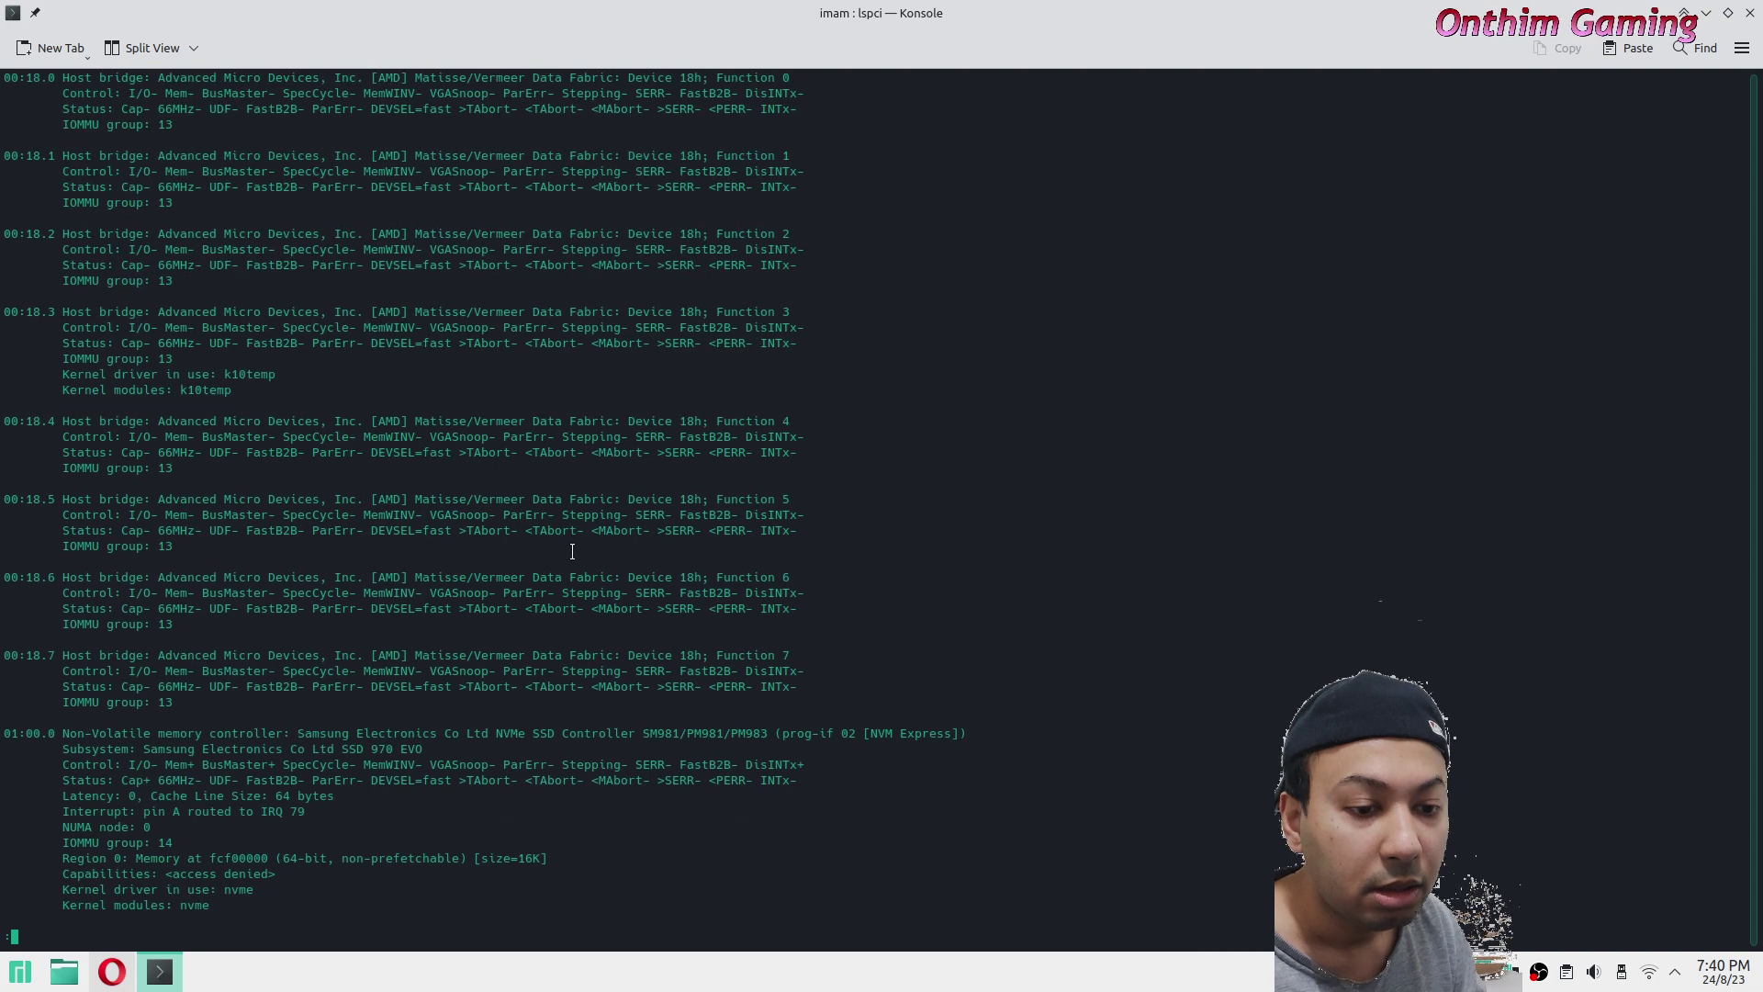
pyautogui.scroll(-20, 570, 554)
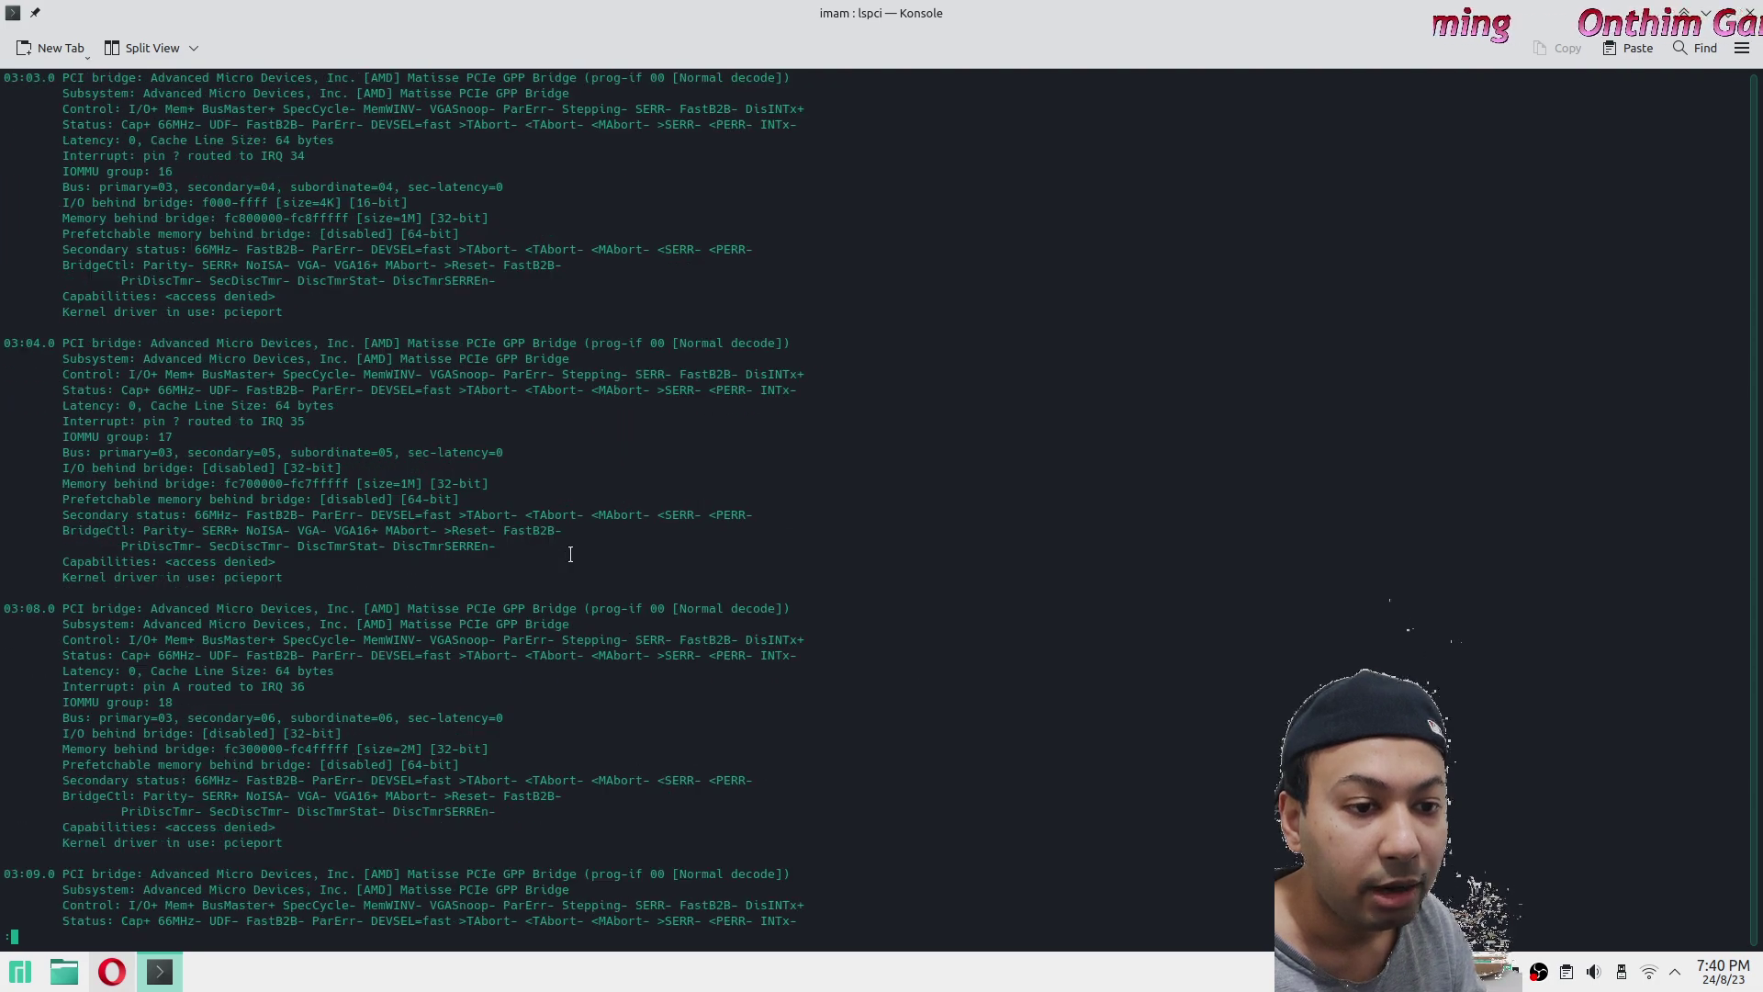
pyautogui.scroll(-20, 570, 554)
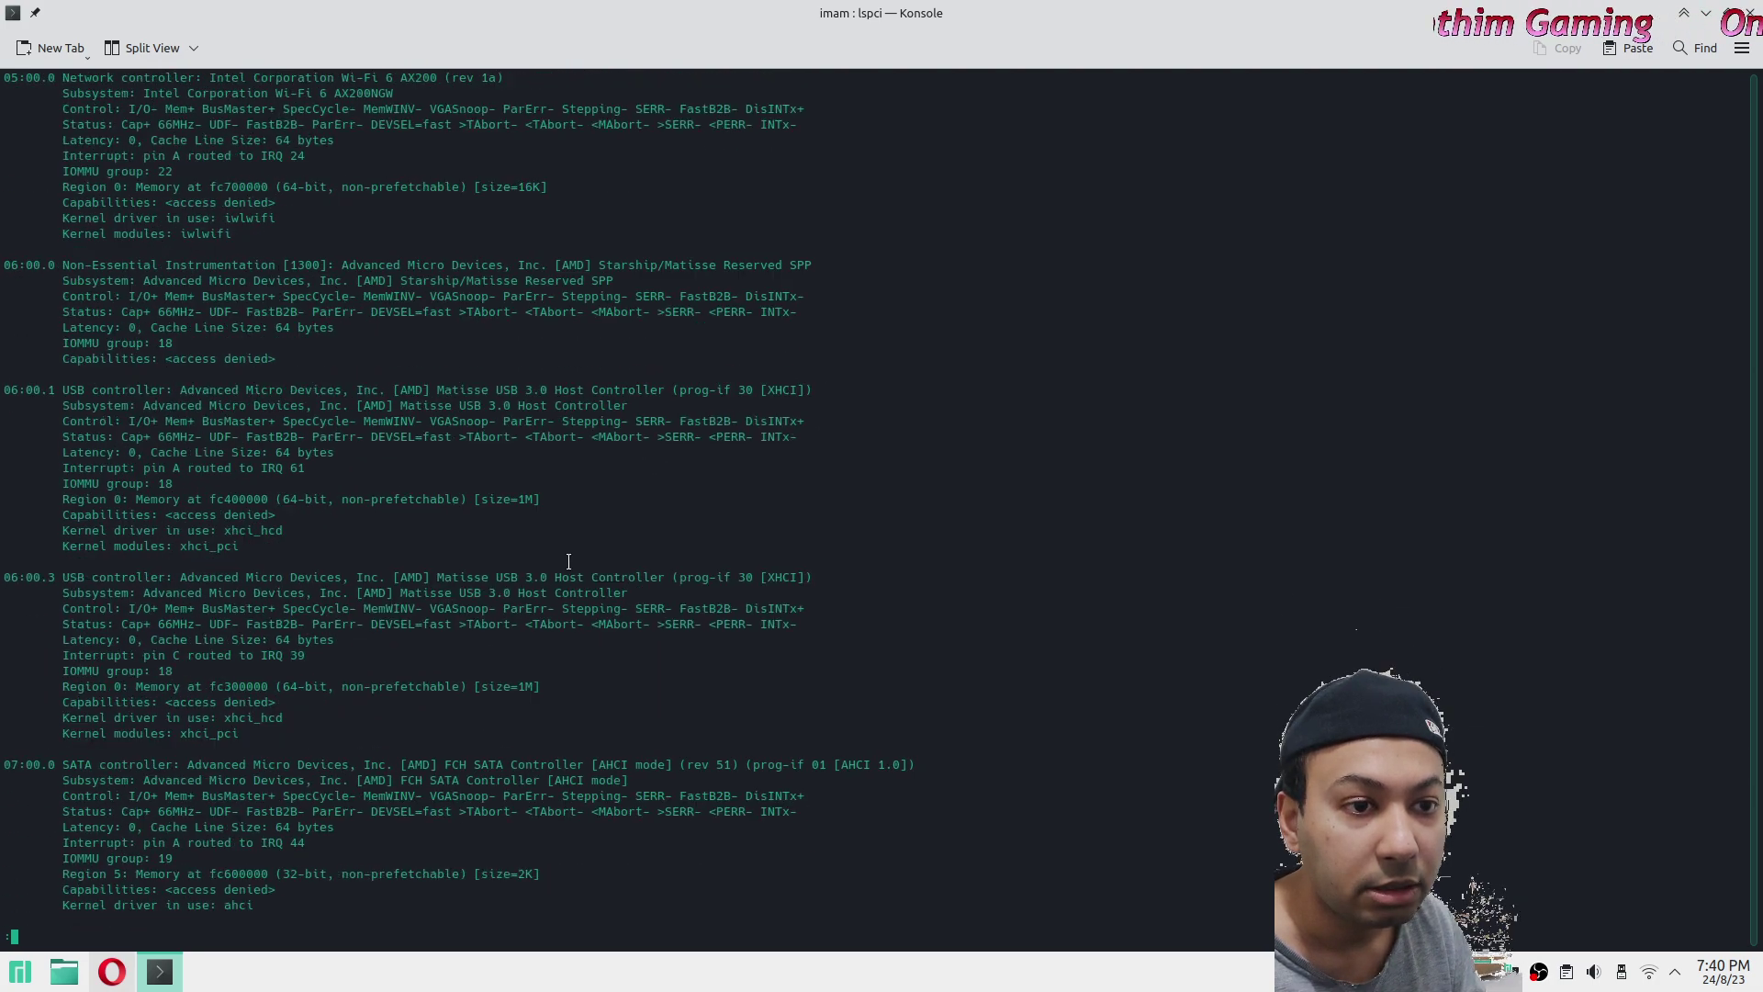
pyautogui.scroll(-9, 569, 562)
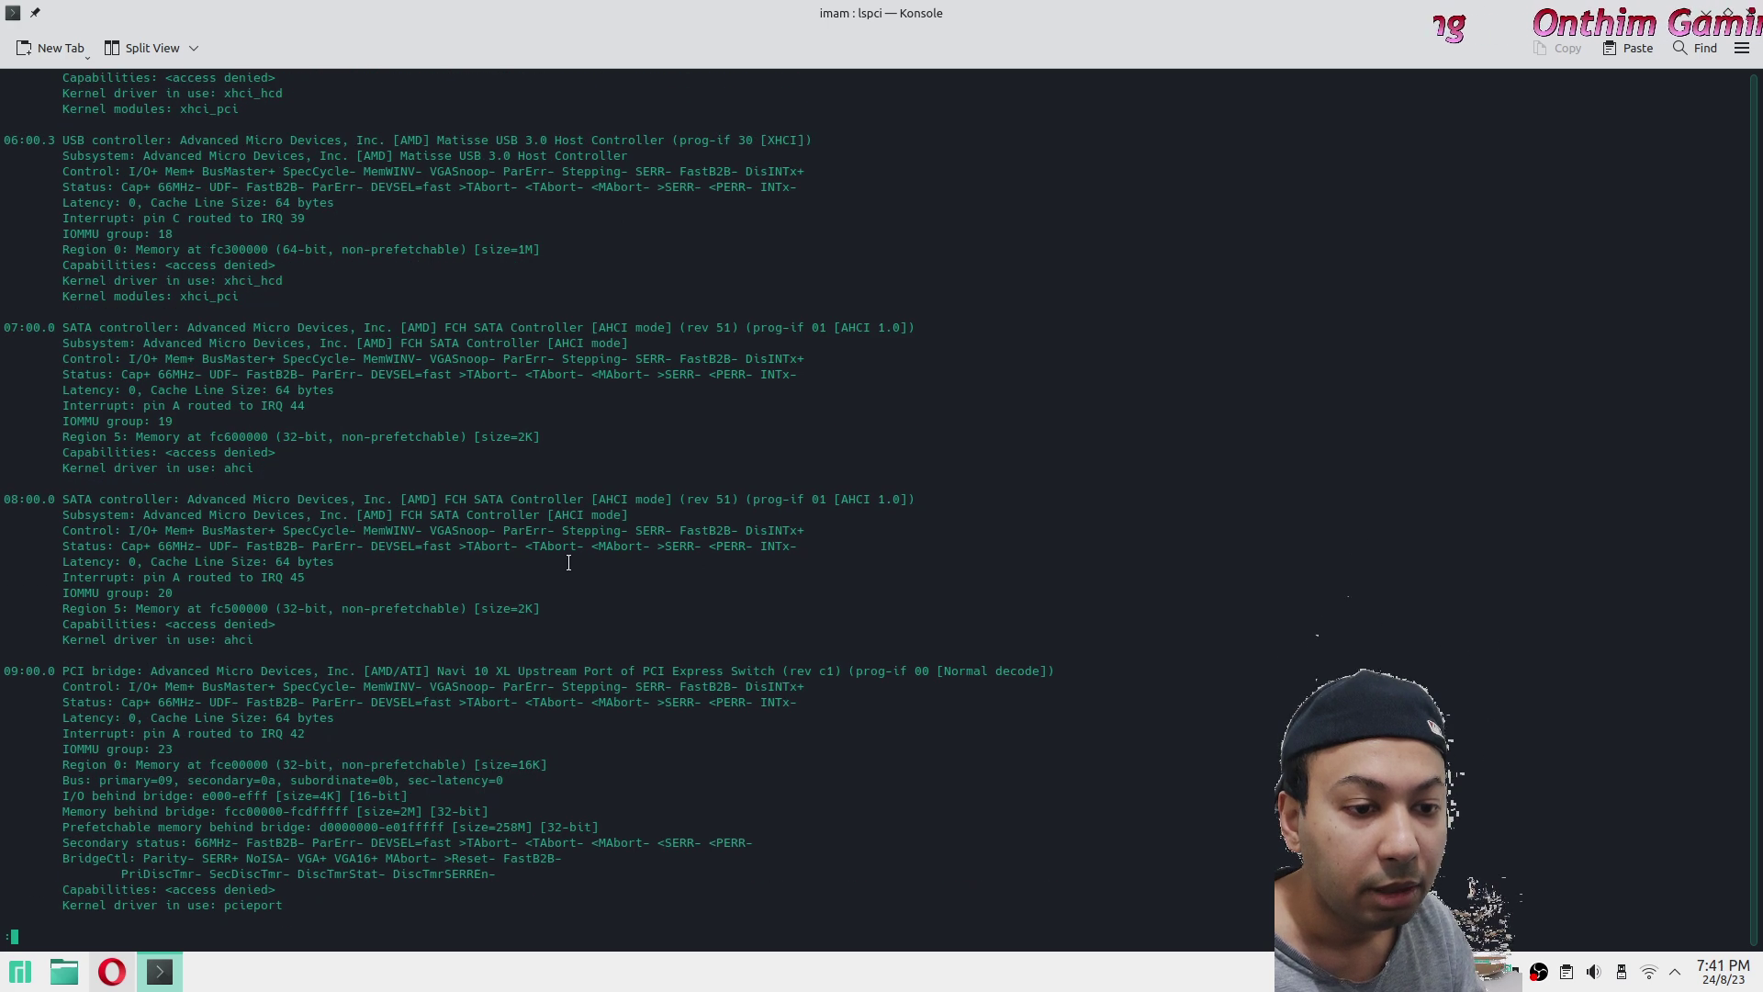
pyautogui.scroll(-14, 568, 562)
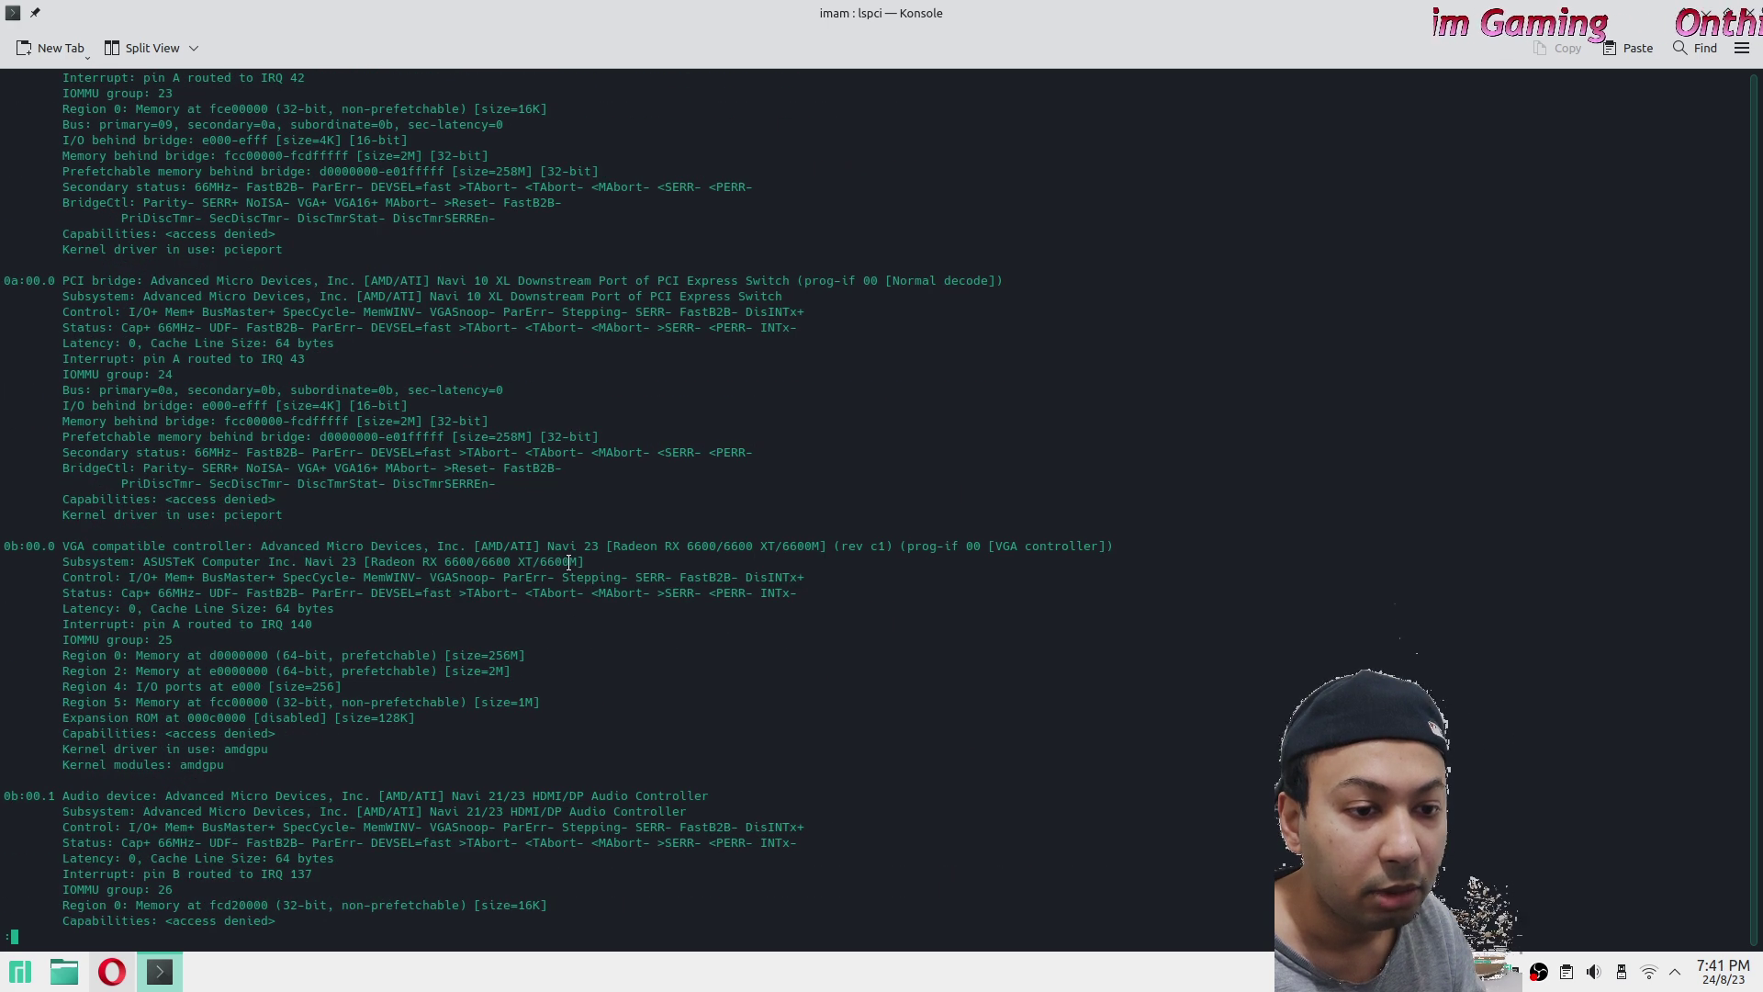
pyautogui.moveTo(63, 549); pyautogui.dragTo(259, 540)
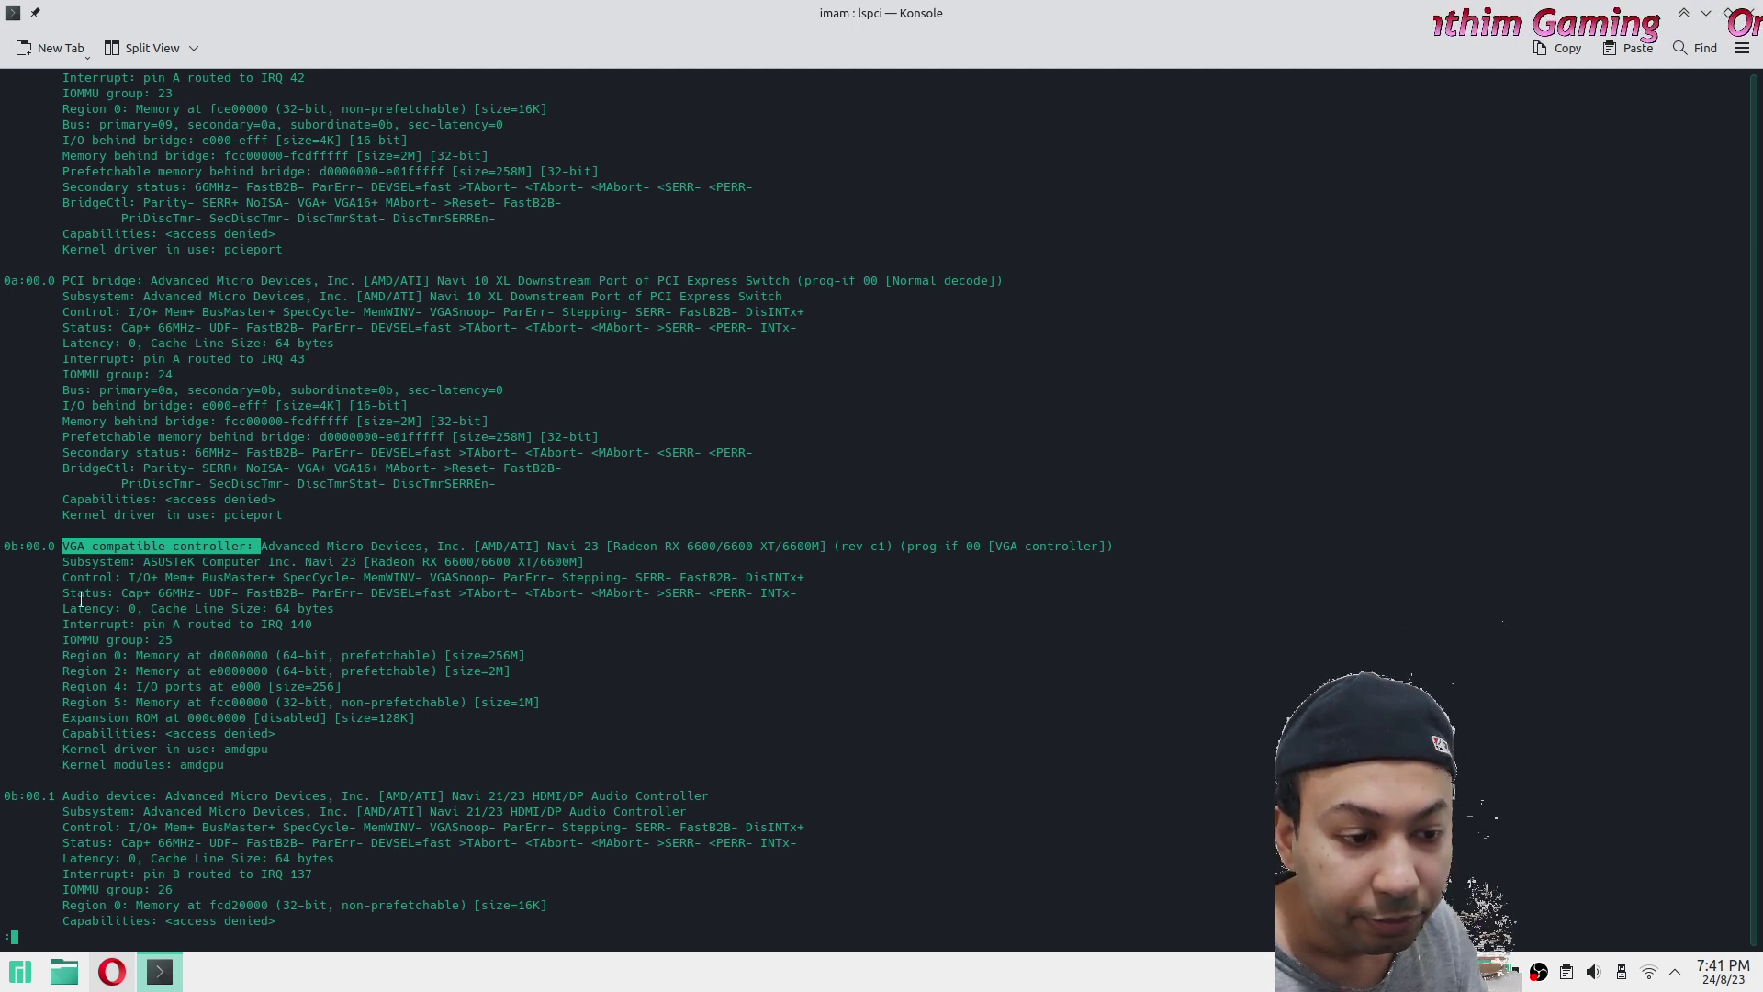
# Highlight the VGA controller's details from the Control line through Kernel modules, and quit the pager.
pyautogui.moveTo(243, 767); pyautogui.dragTo(68, 577)
pyautogui.click(457, 554)
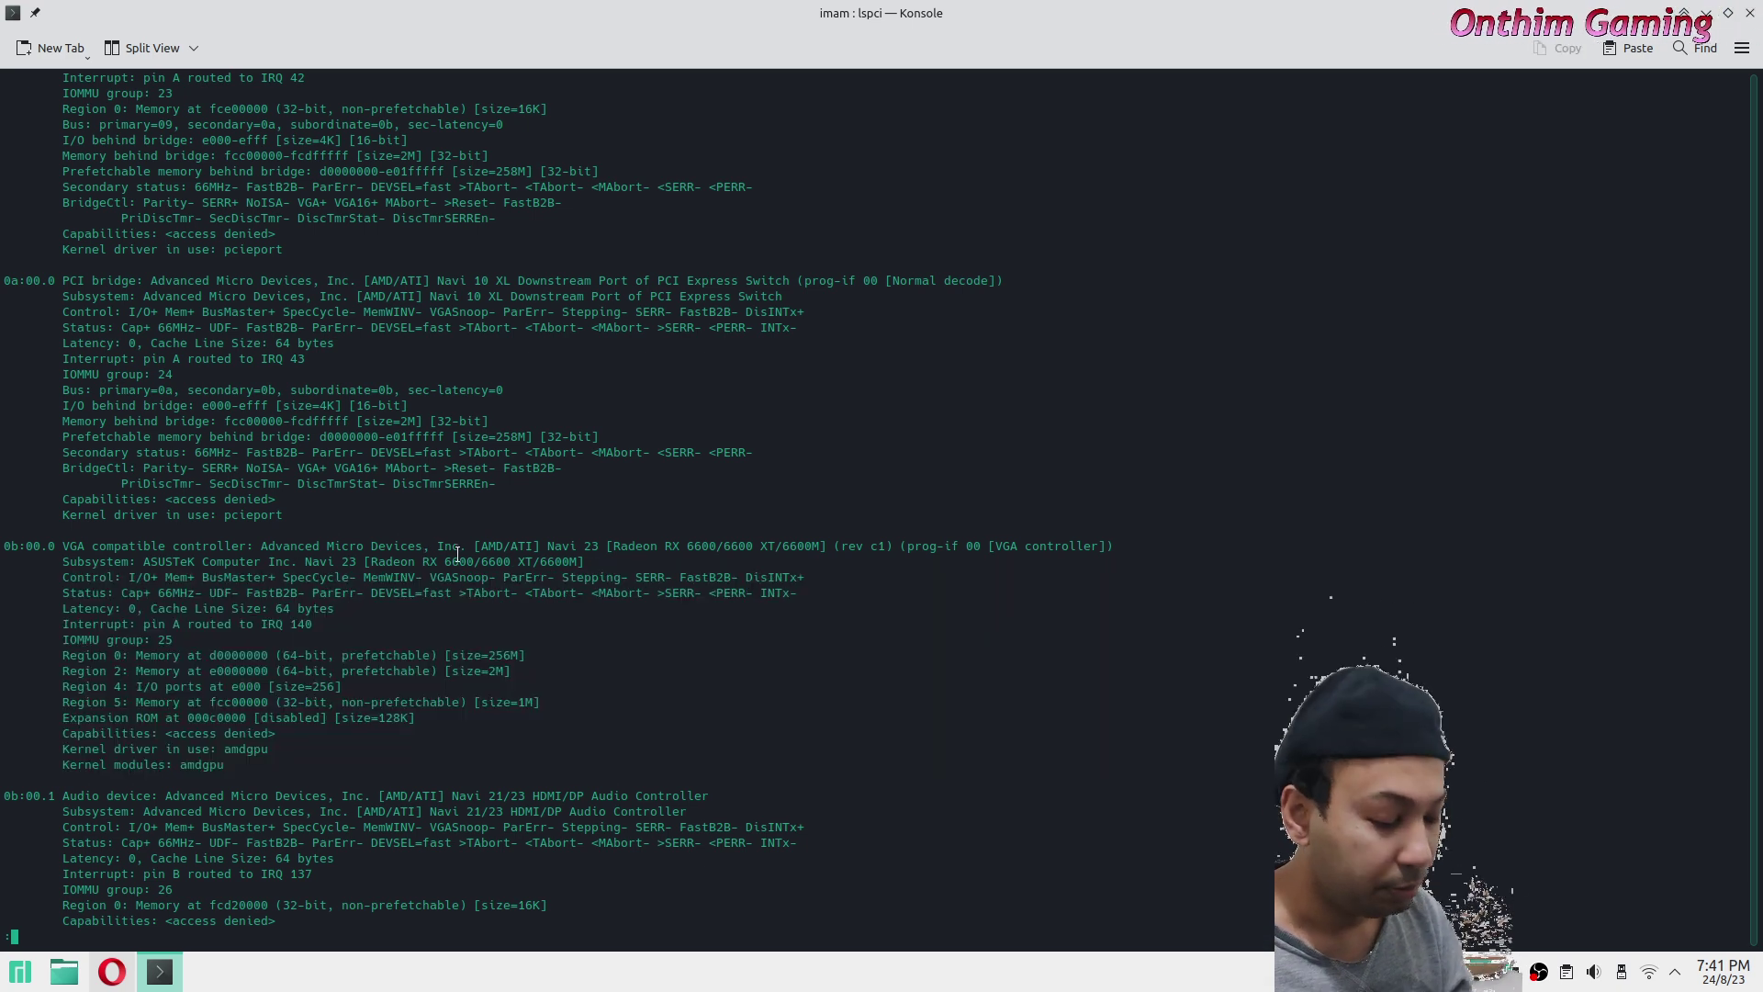
pyautogui.press('q')
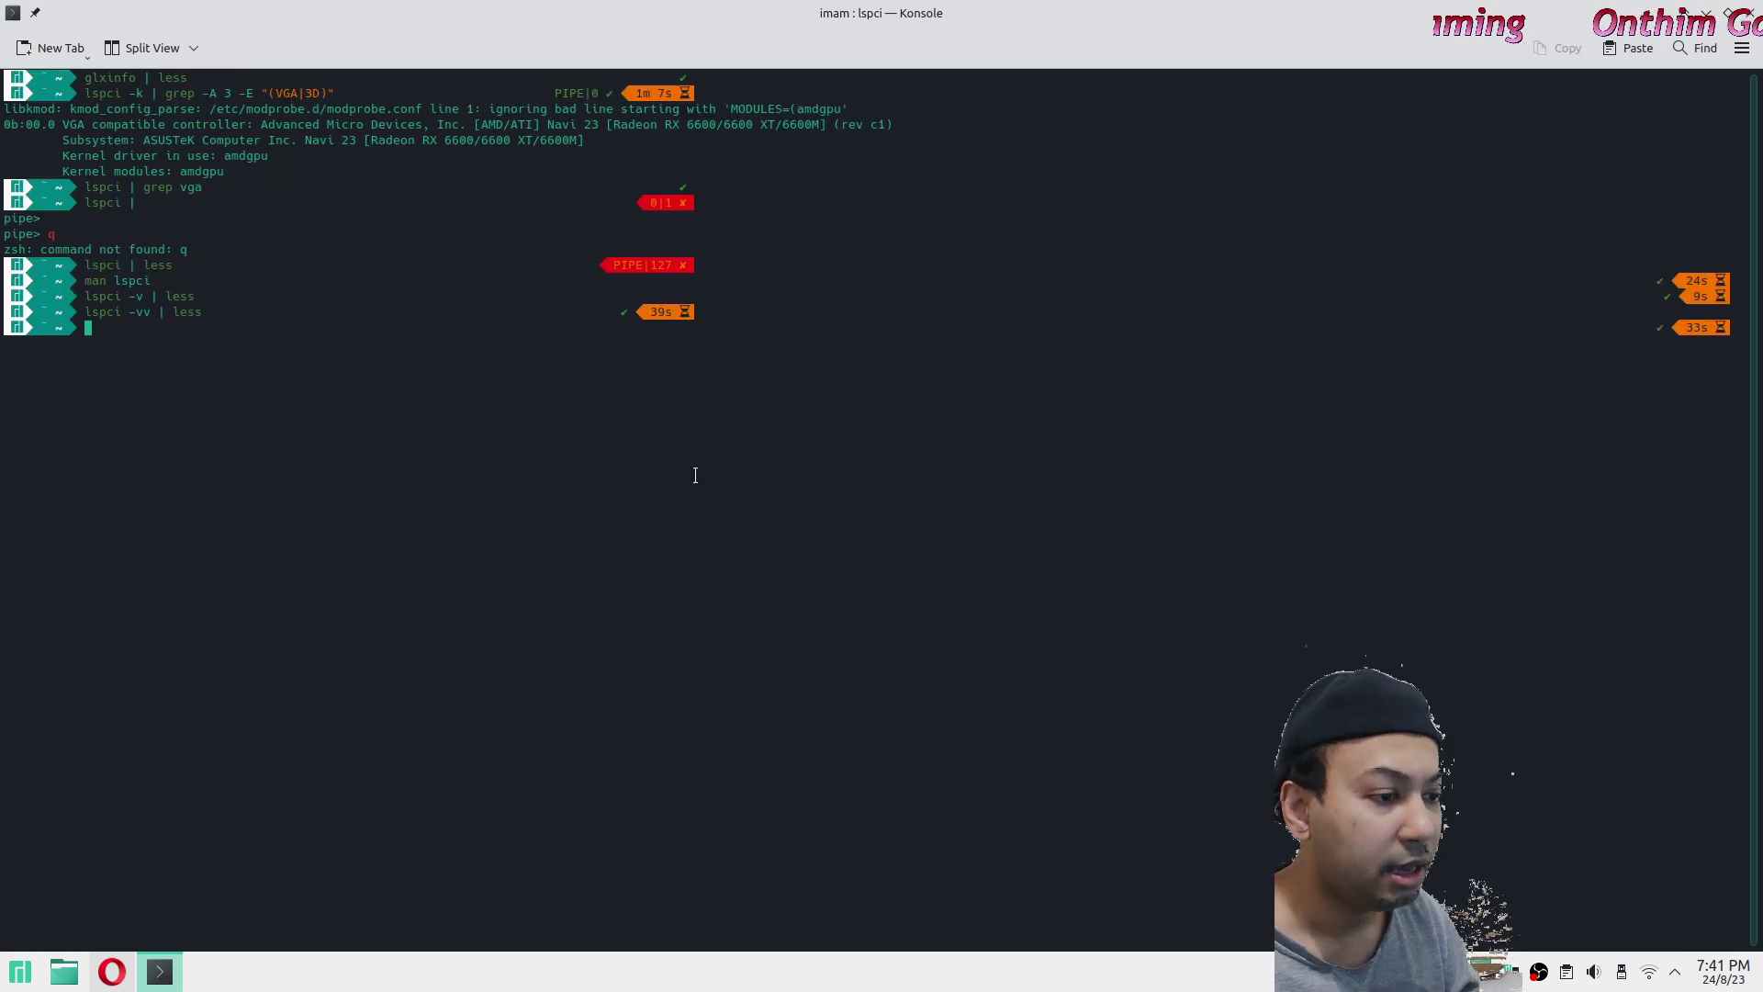
# Restore the terminal window to its smaller size and run pkgfile lspci to find the package that provides it.
pyautogui.press('super+Page_Up')
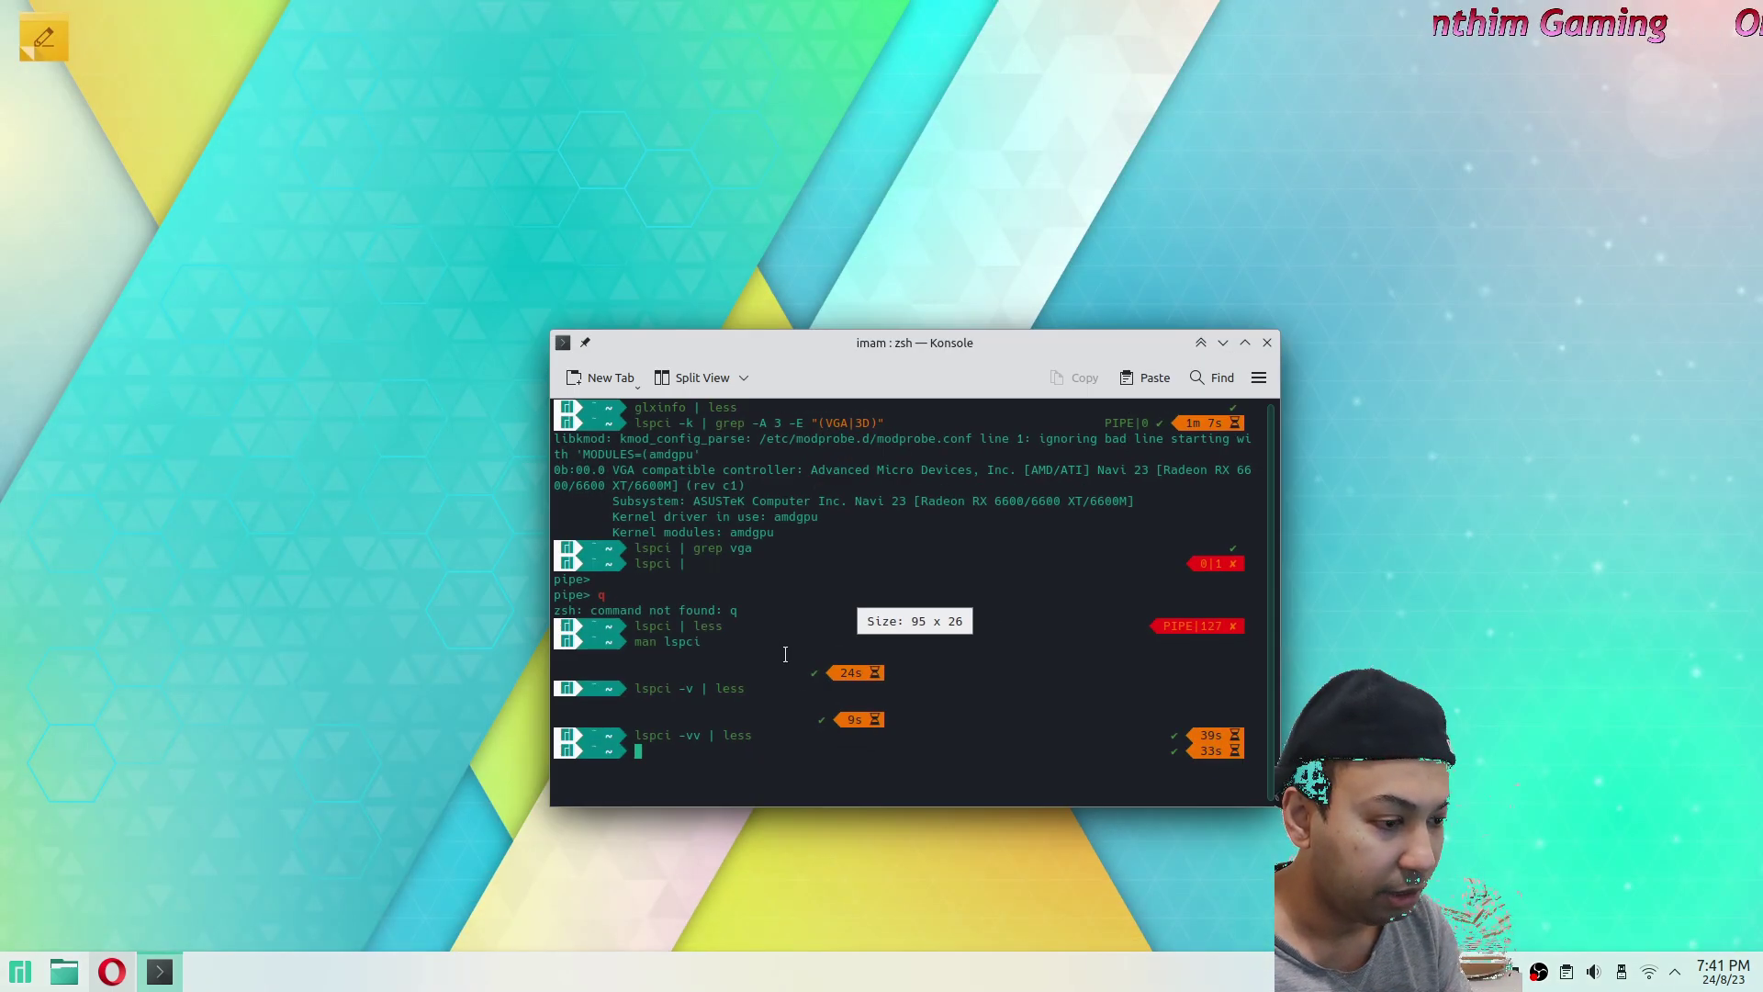
pyautogui.write('pkgfile libx86.so.1')
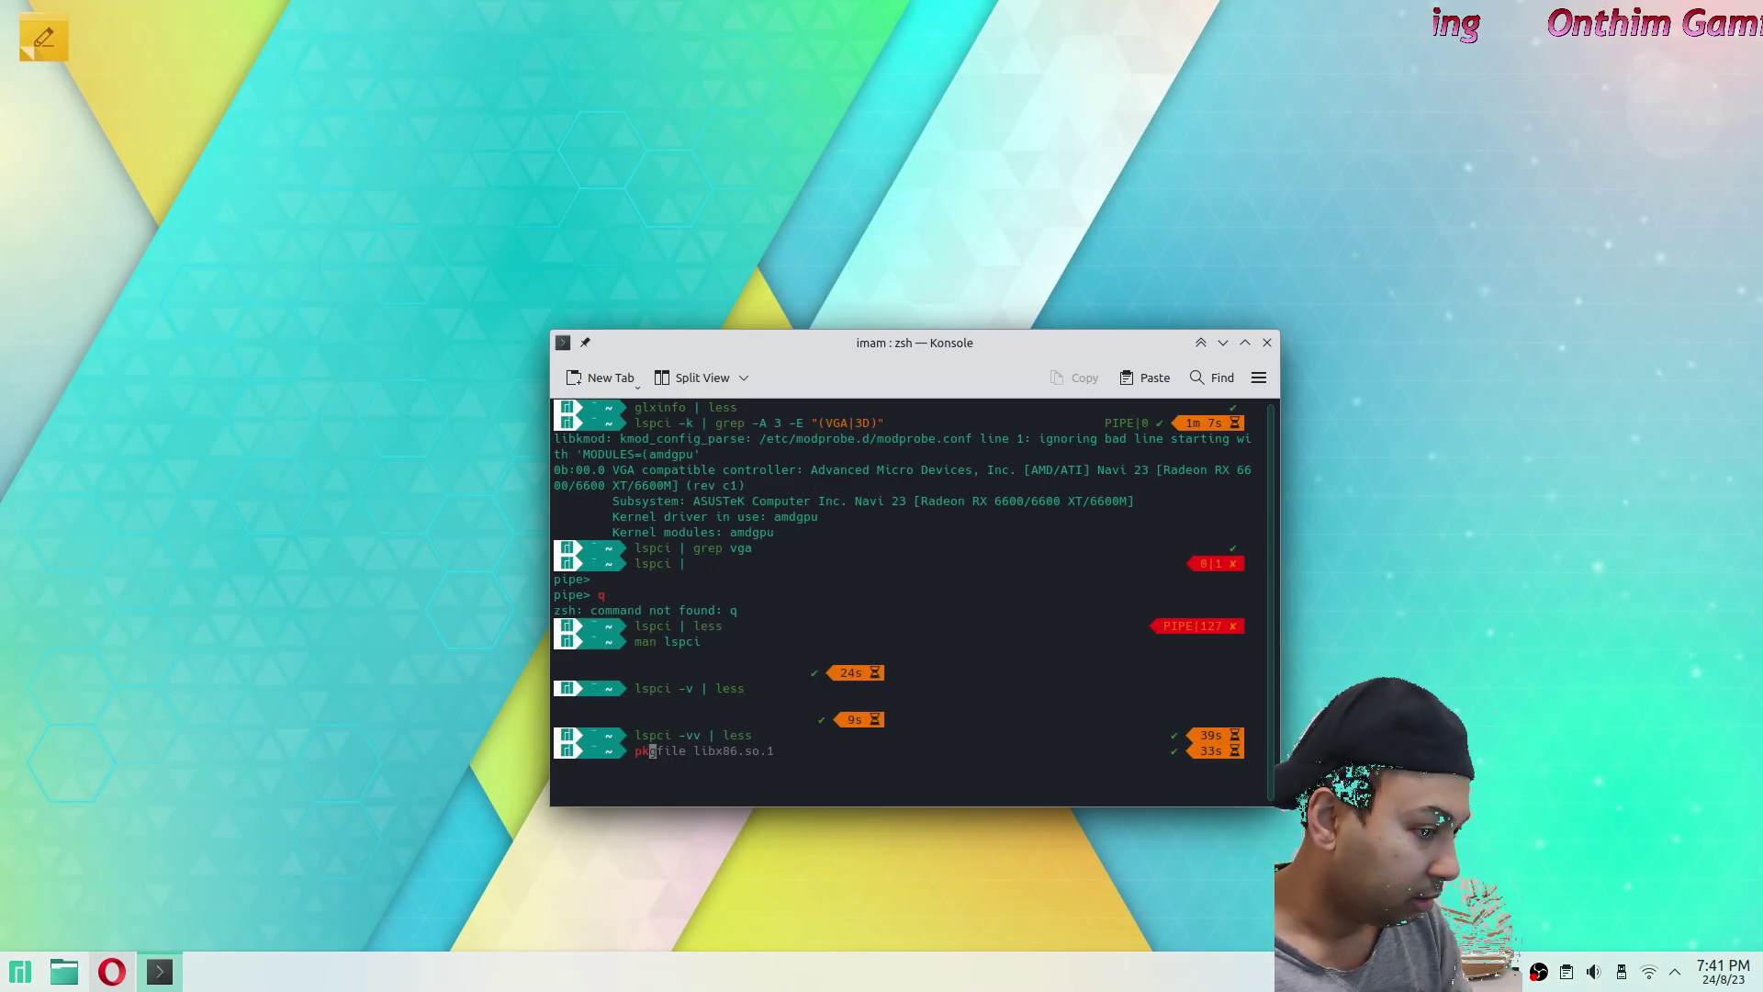
pyautogui.press('Left')
pyautogui.press('Left')
pyautogui.press('Left')
pyautogui.press('Left')
pyautogui.press('BackSpace')
pyautogui.press('BackSpace')
pyautogui.press('BackSpace')
pyautogui.press('BackSpace')
pyautogui.press('BackSpace')
pyautogui.press('BackSpace')
pyautogui.press('BackSpace')
pyautogui.write('ls')
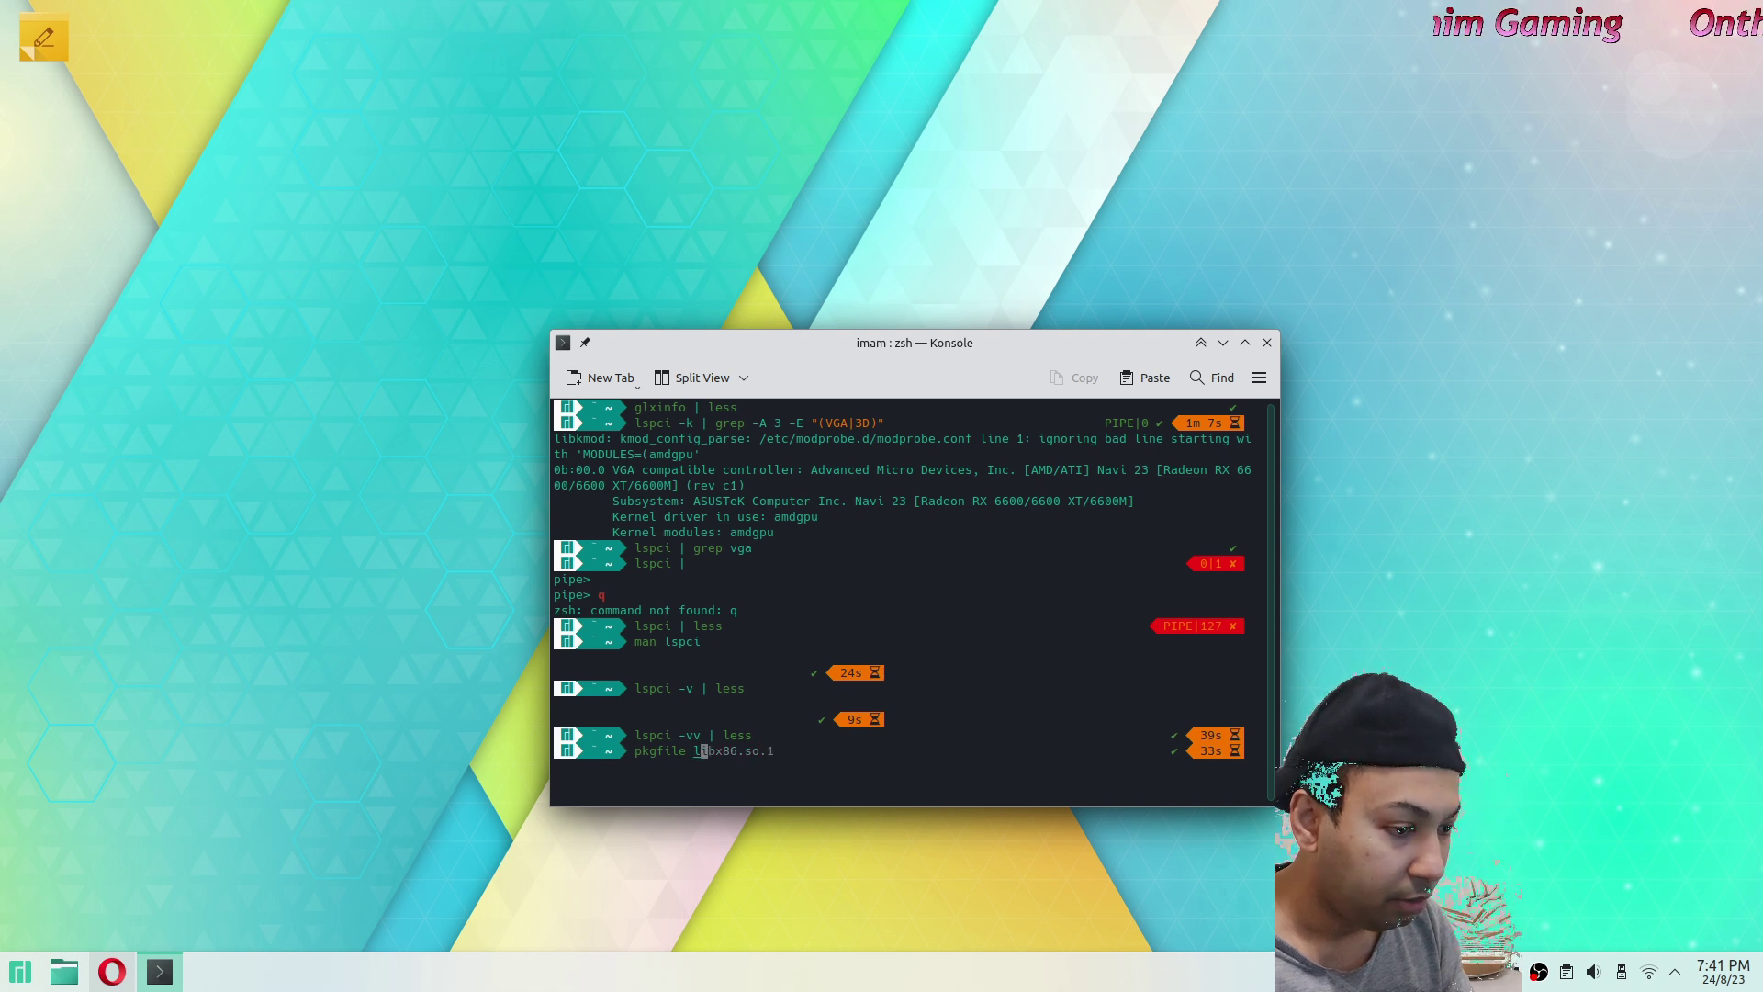
pyautogui.hotkey('ctrl', 'k')
pyautogui.write('pci')
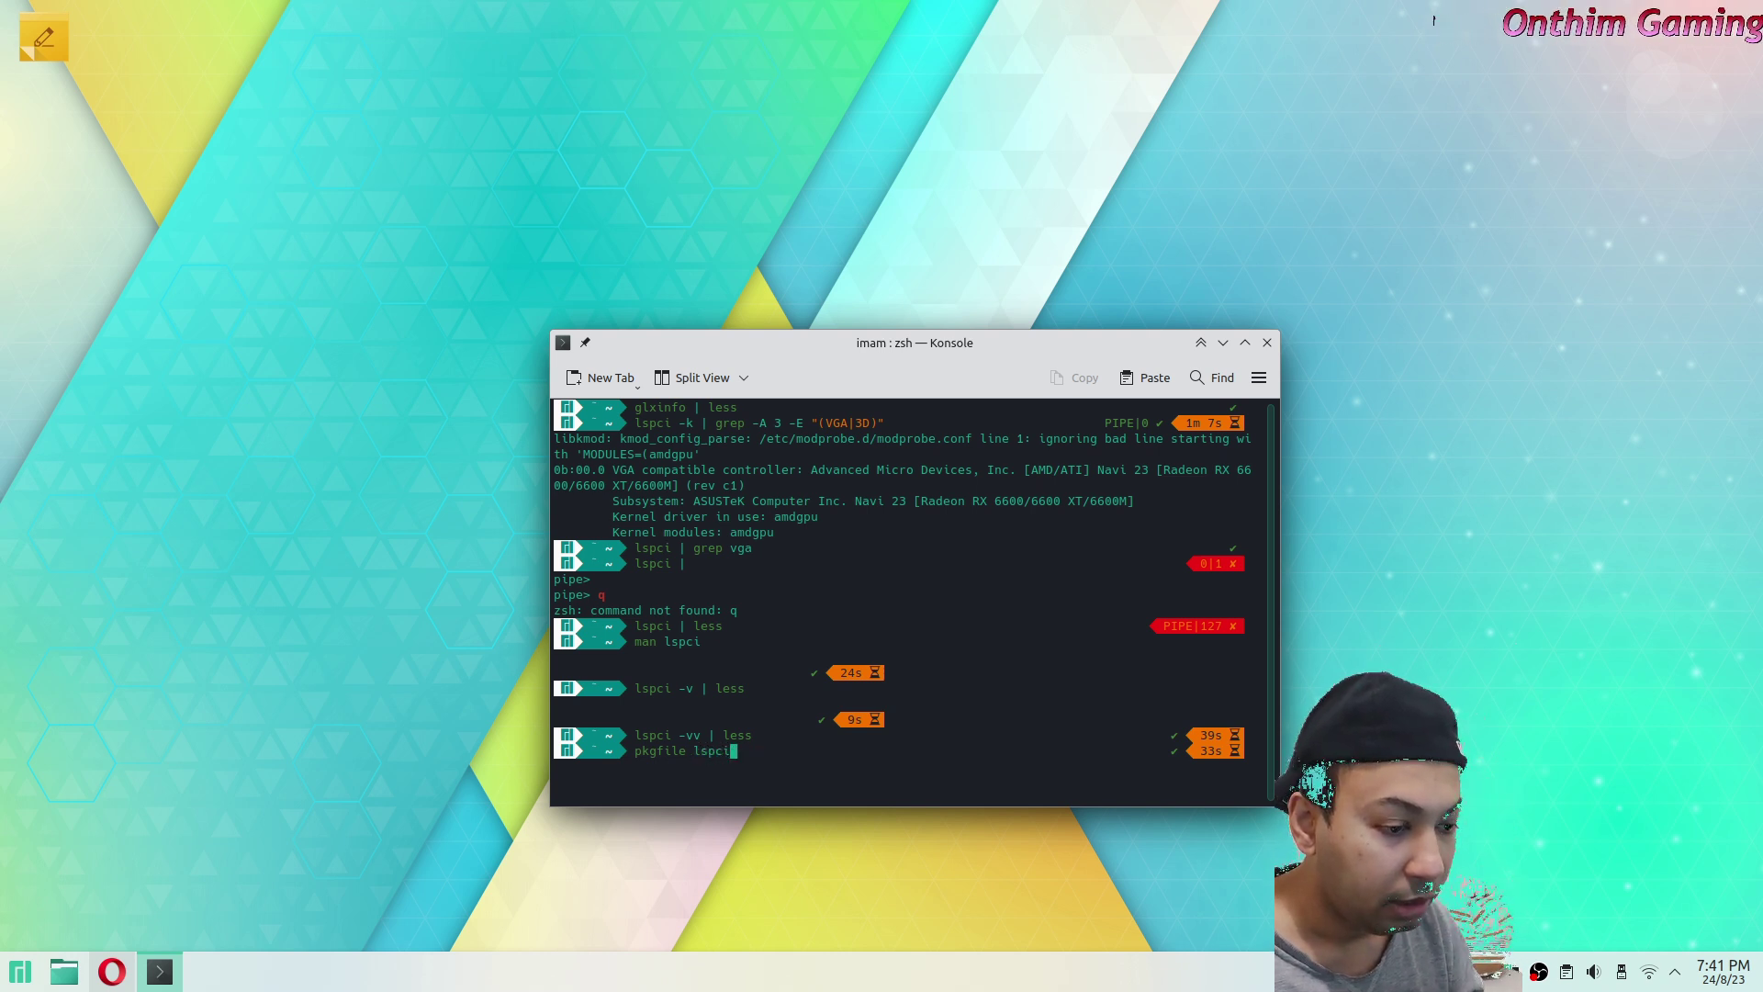
pyautogui.press('Return')
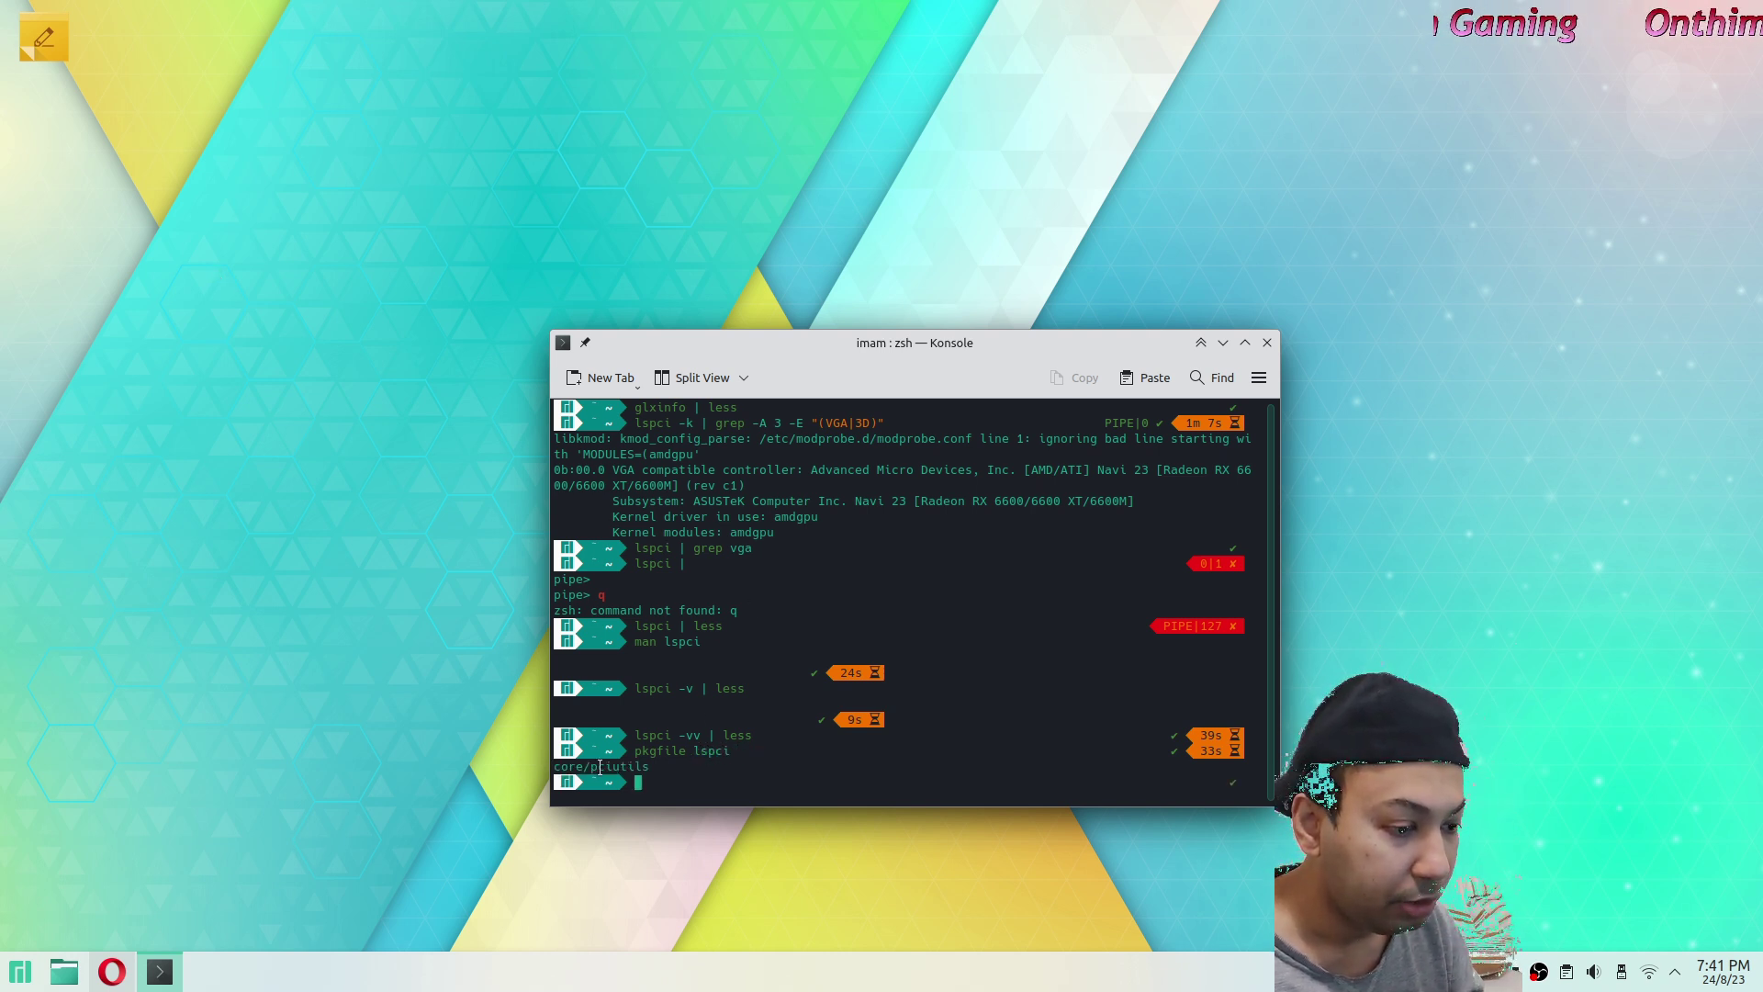
# Highlight the package name pciutils in the output, search for pciutils in Add/Remove Software, and close that program.
pyautogui.moveTo(651, 767); pyautogui.dragTo(590, 767)
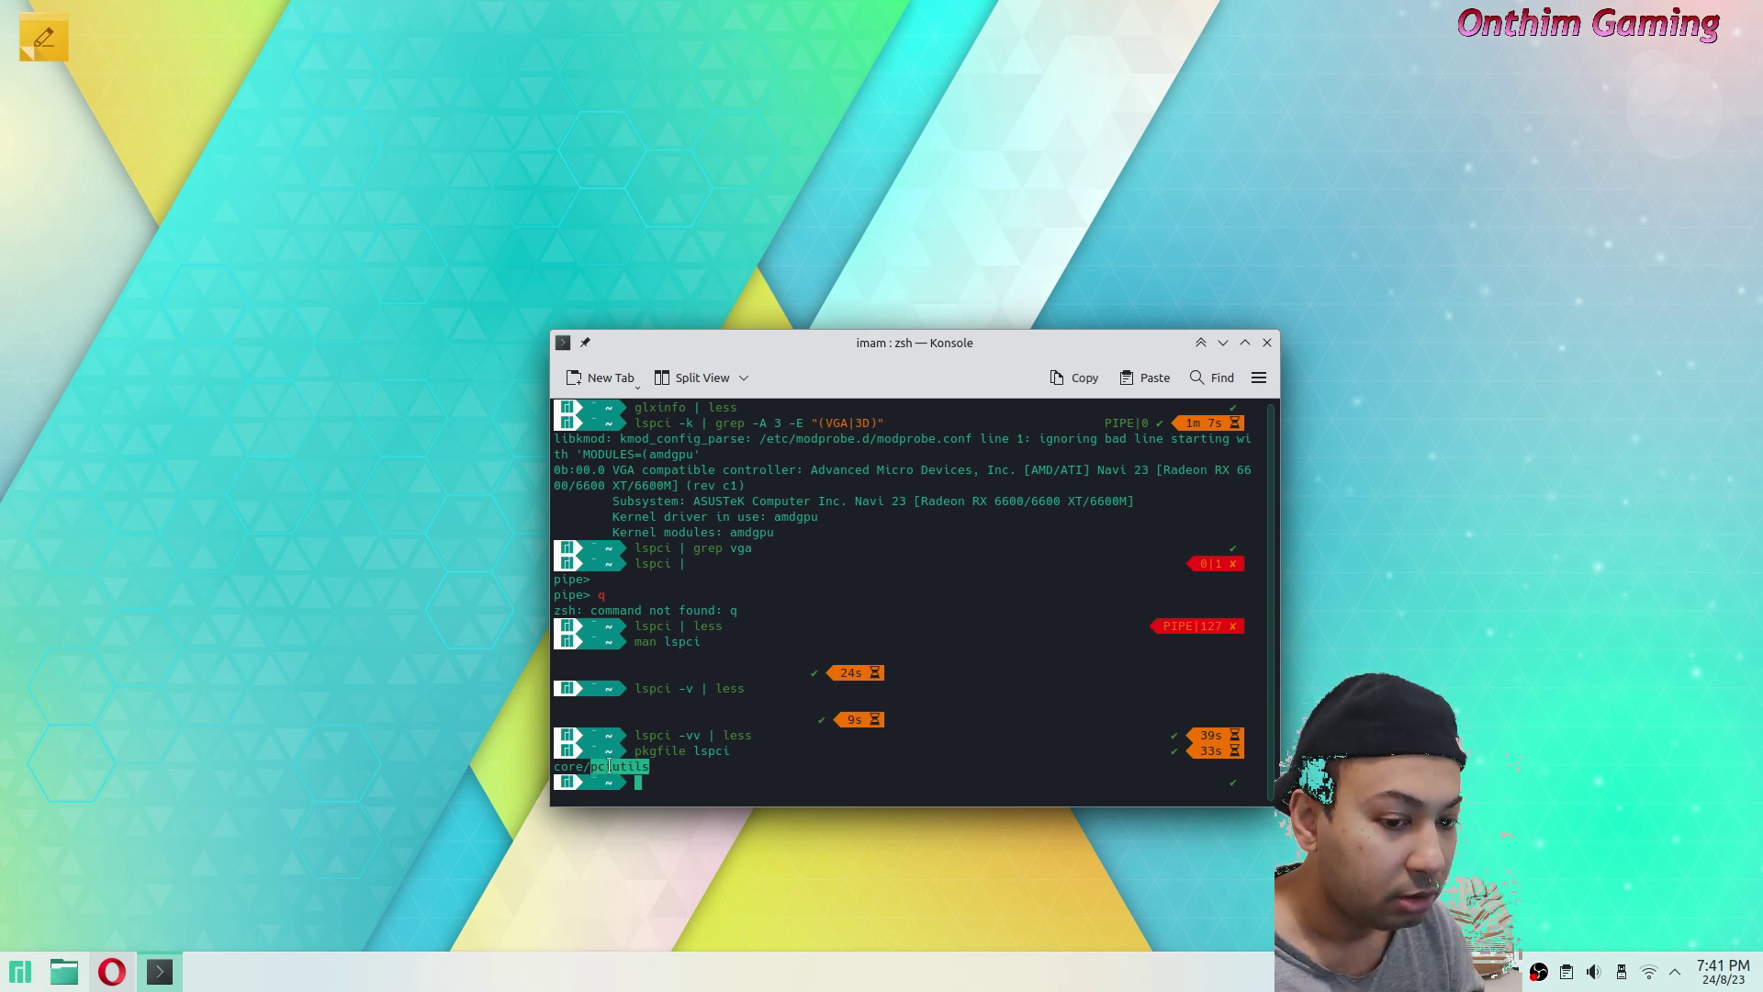
pyautogui.rightClick(610, 766)
pyautogui.click(20, 971)
pyautogui.moveTo(48, 770)
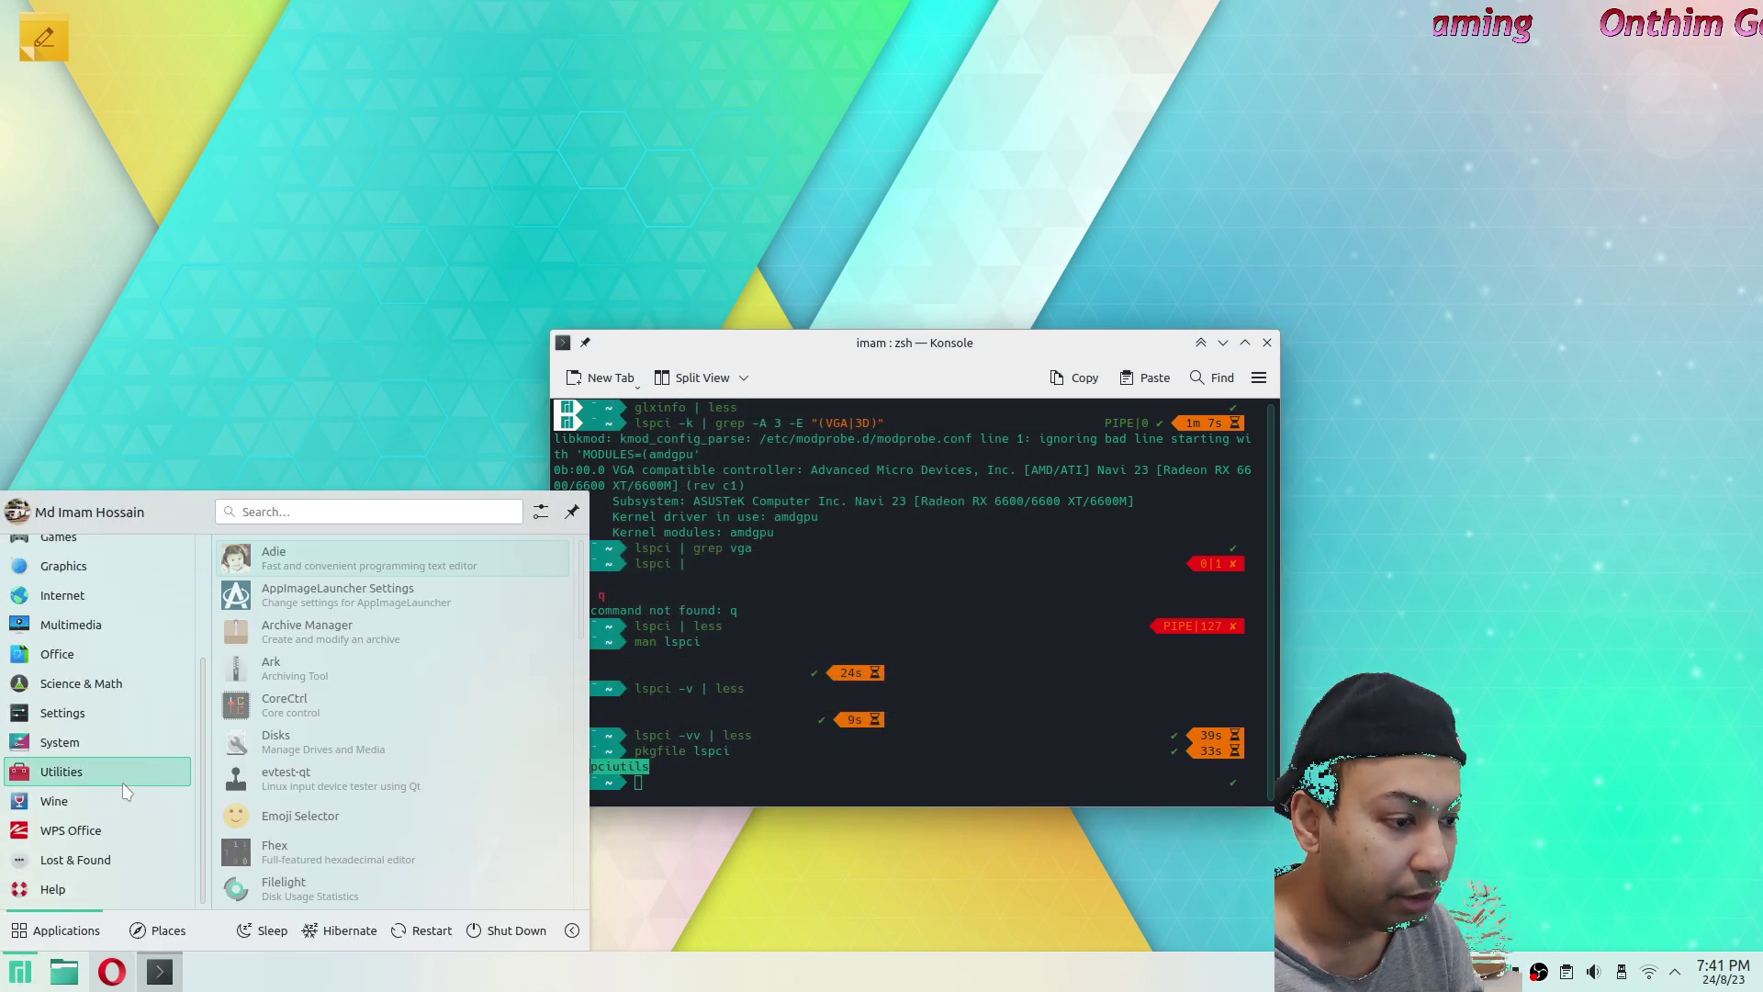
pyautogui.click(388, 592)
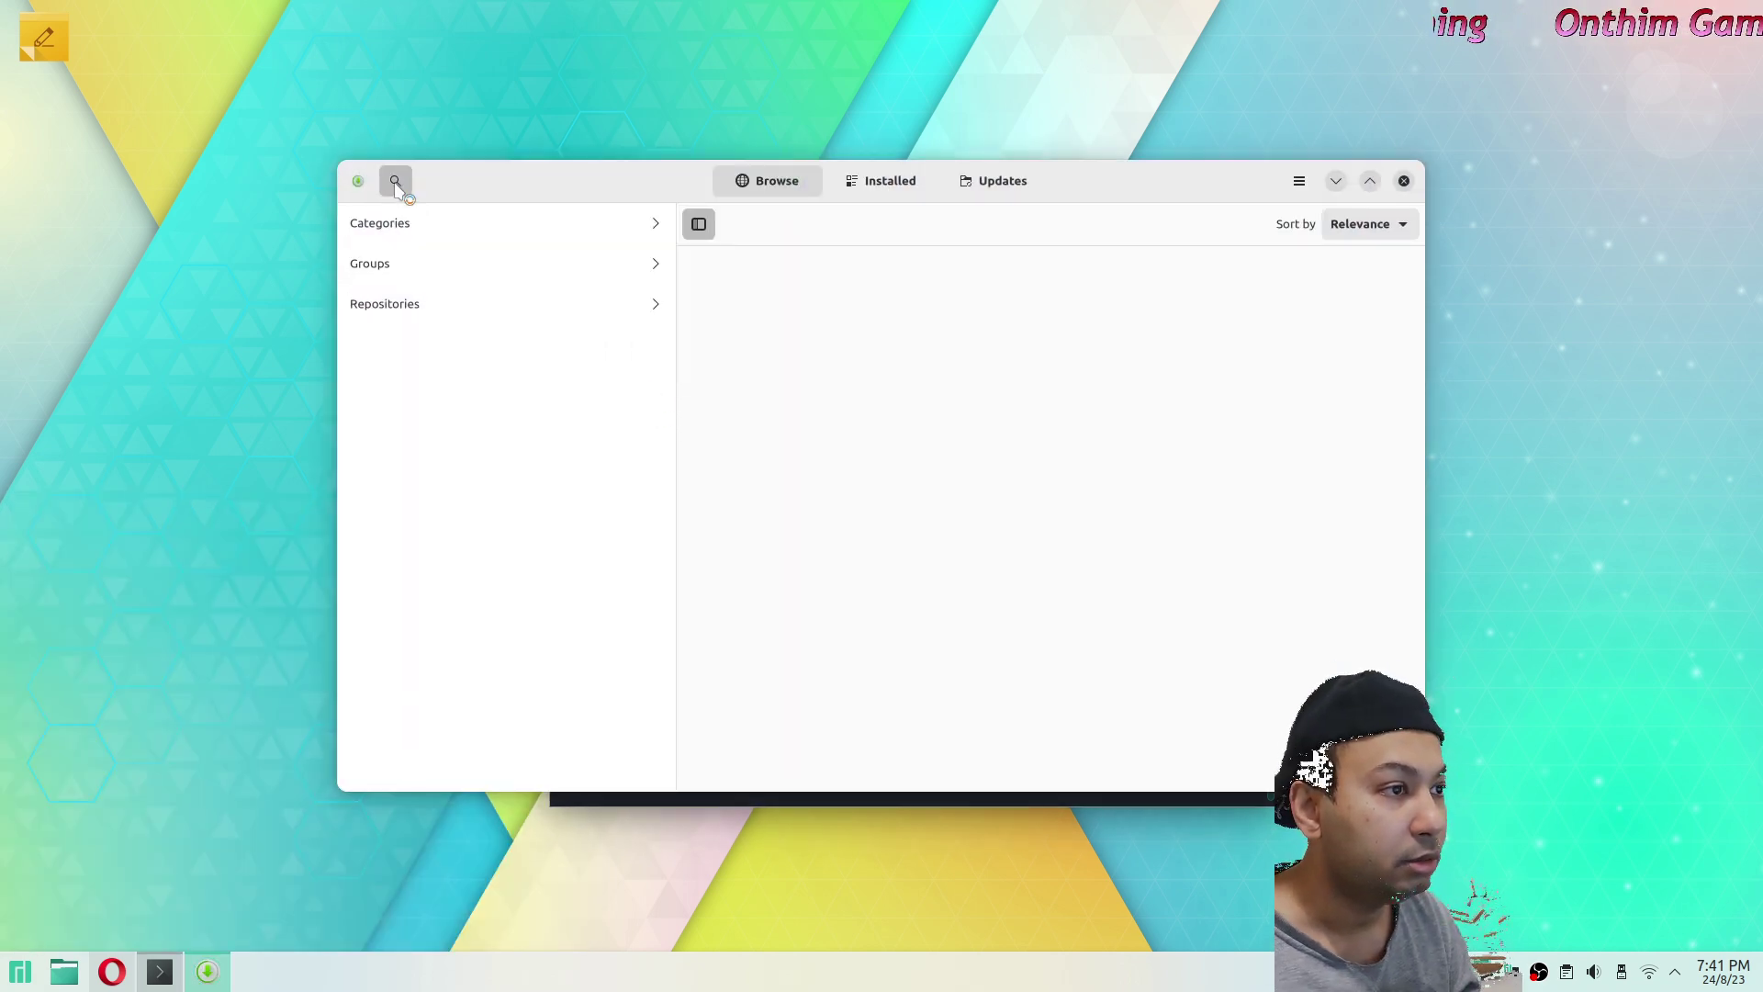
pyautogui.click(393, 180)
pyautogui.write('pciutils')
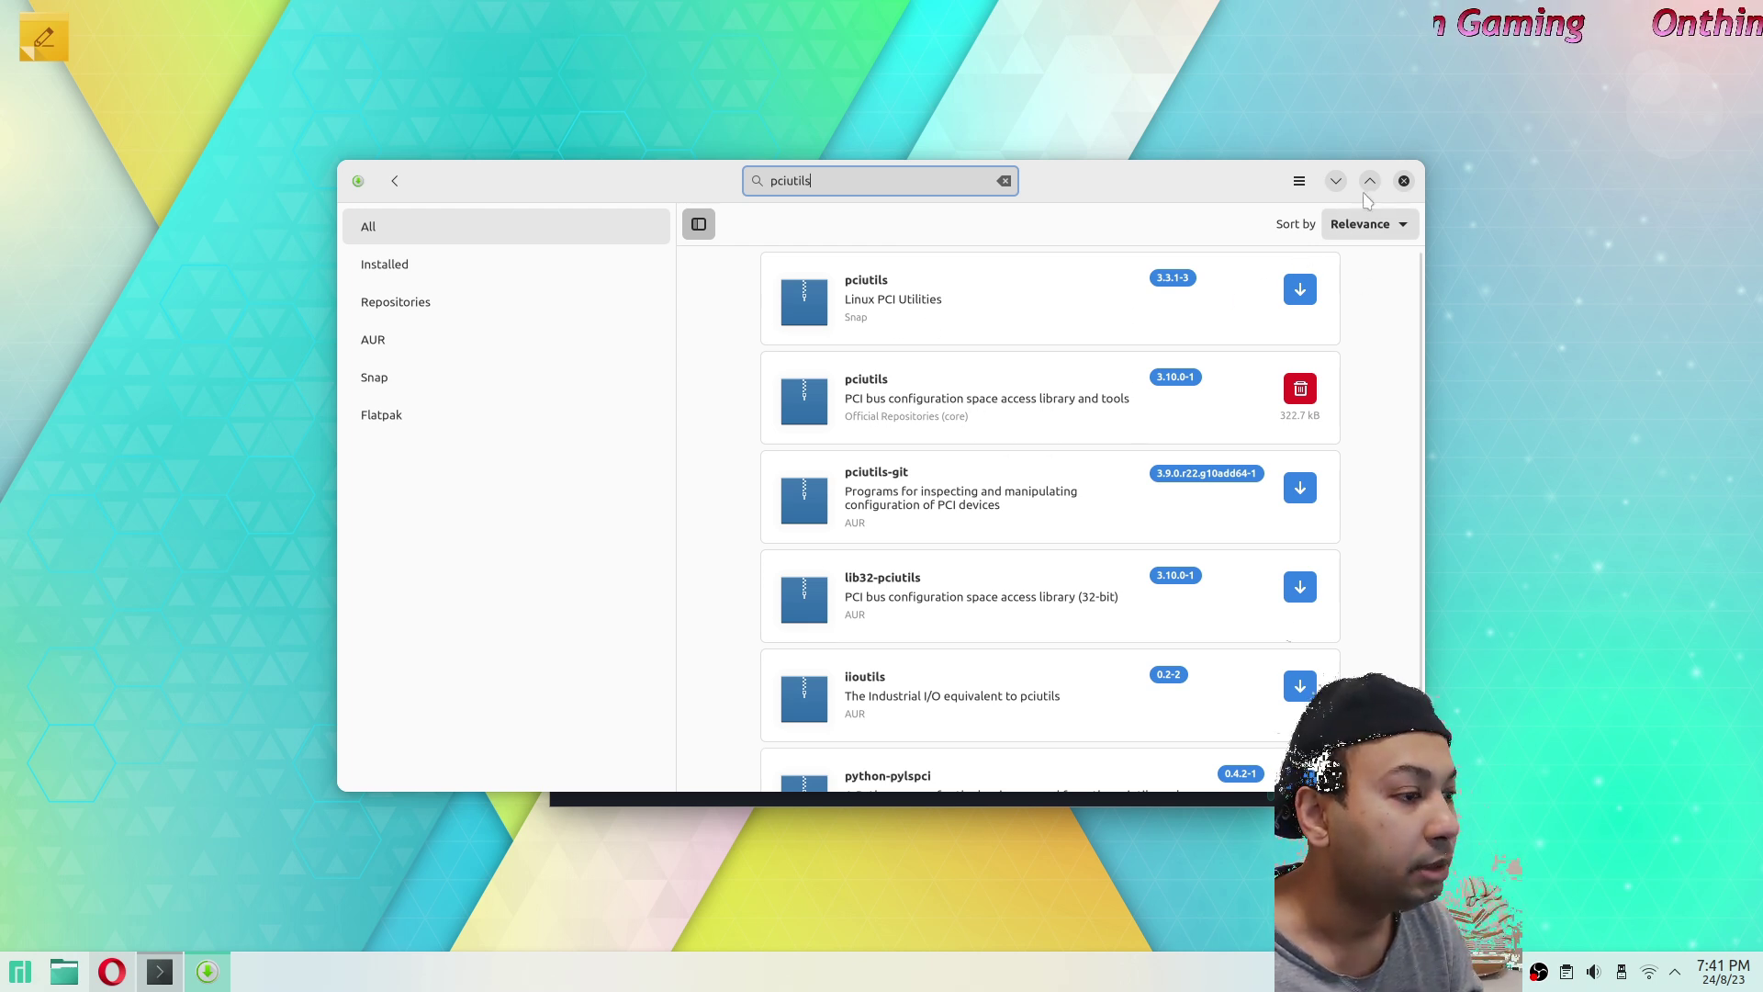
pyautogui.click(1404, 181)
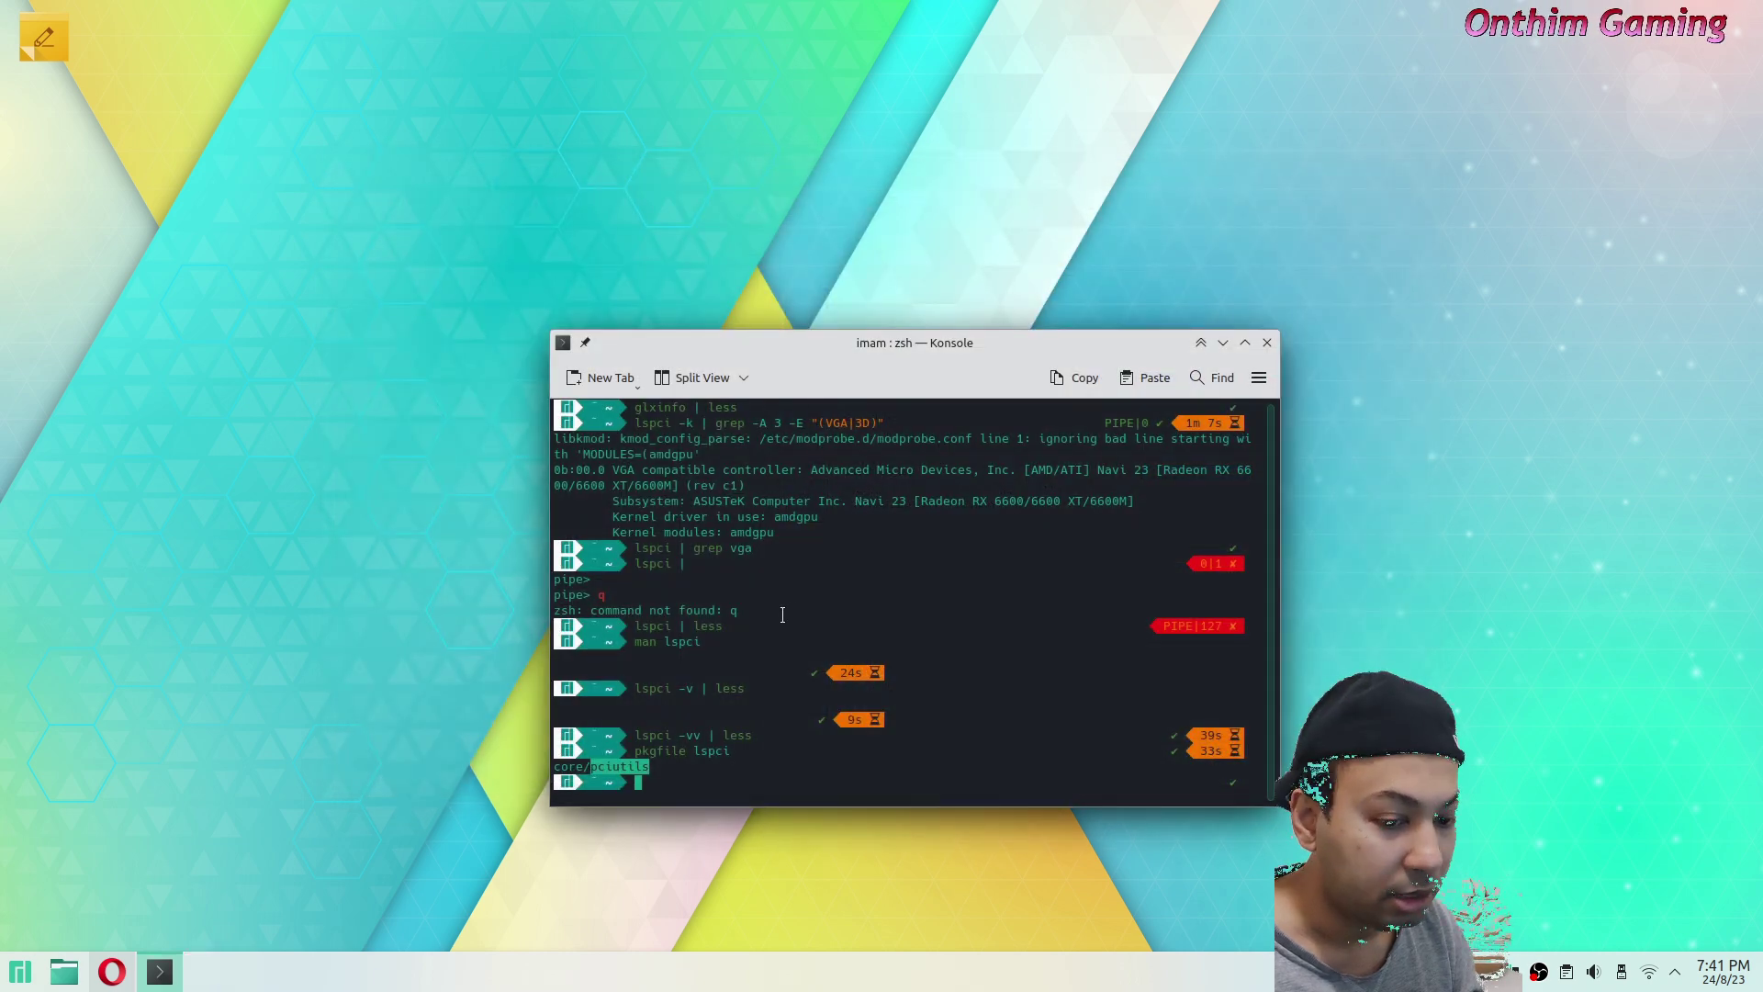
# Find LSHW among the System applications and open its launcher properties at the application settings.
pyautogui.click(20, 971)
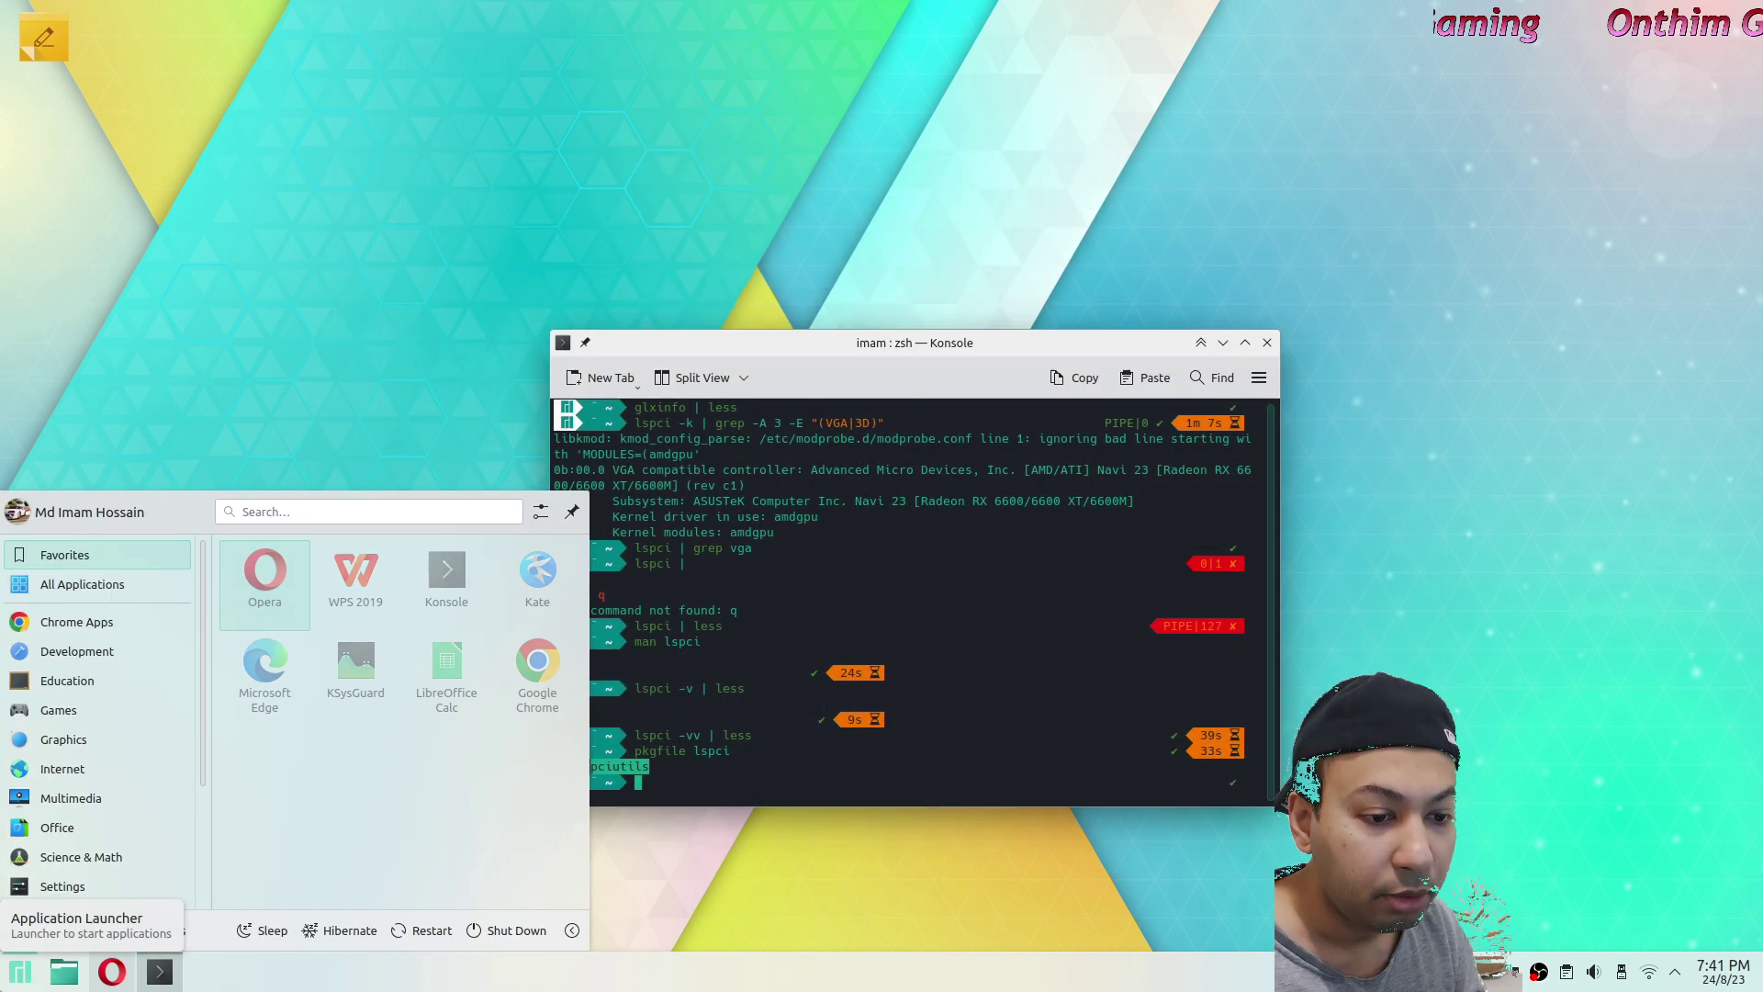
pyautogui.scroll(-3, 144, 832)
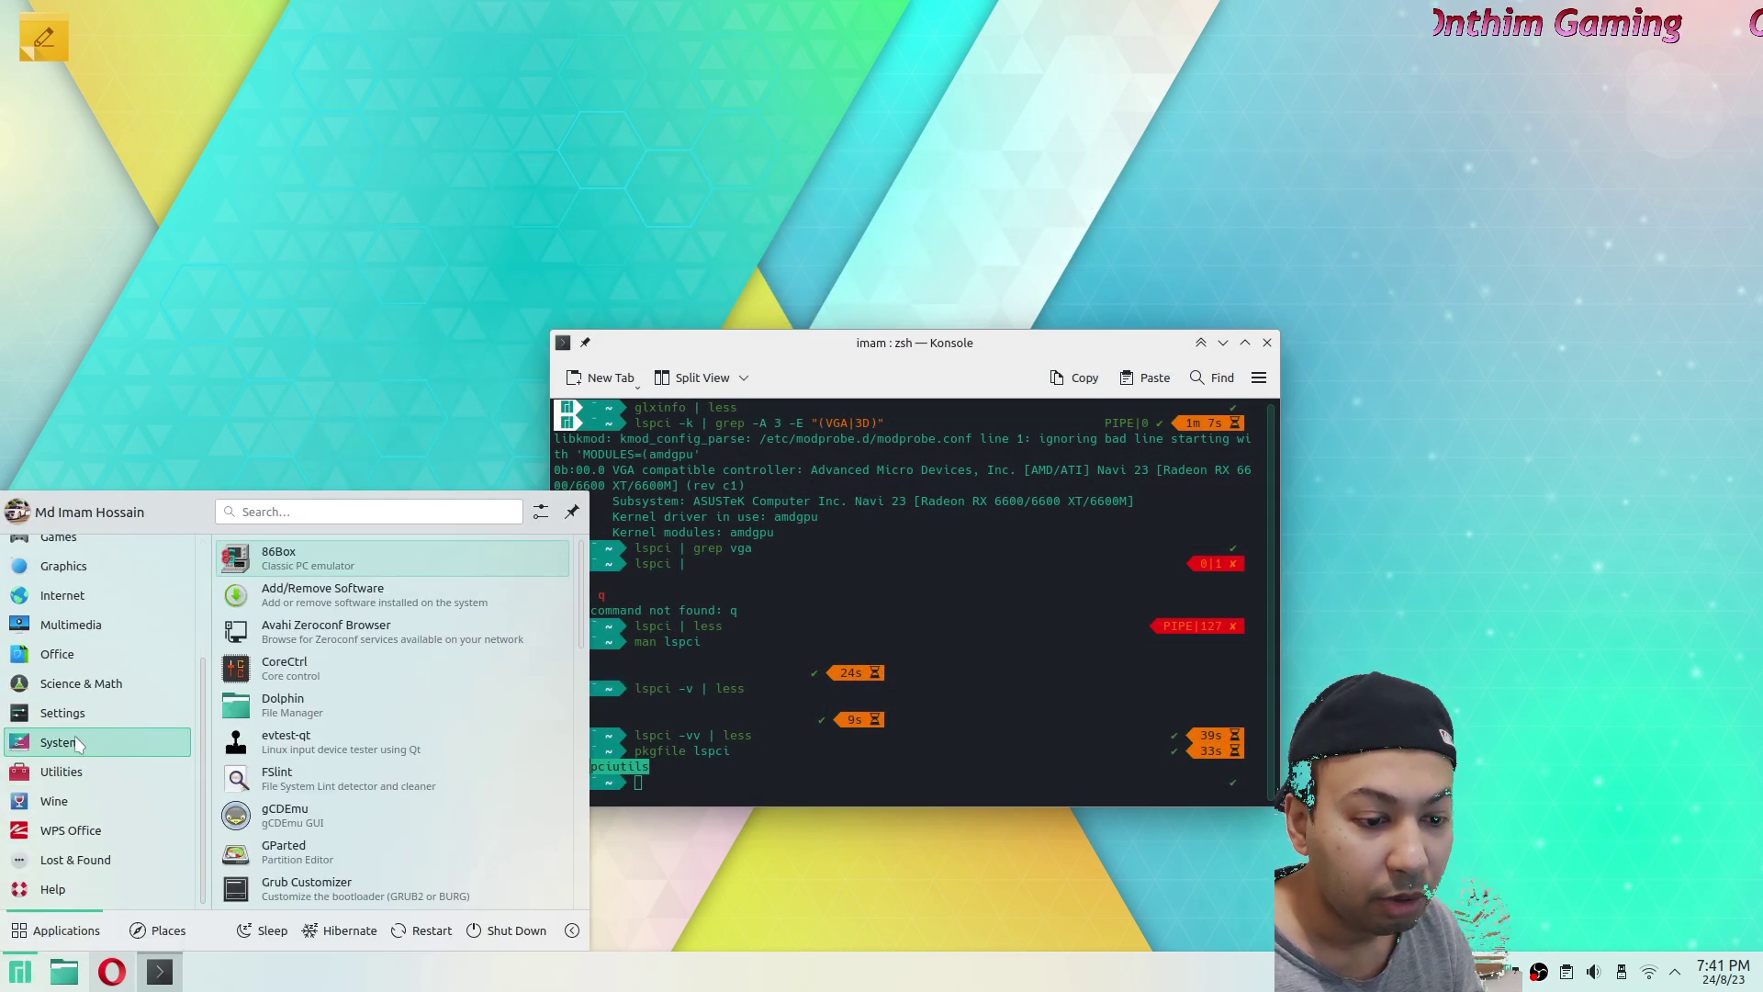
pyautogui.scroll(-3, 425, 723)
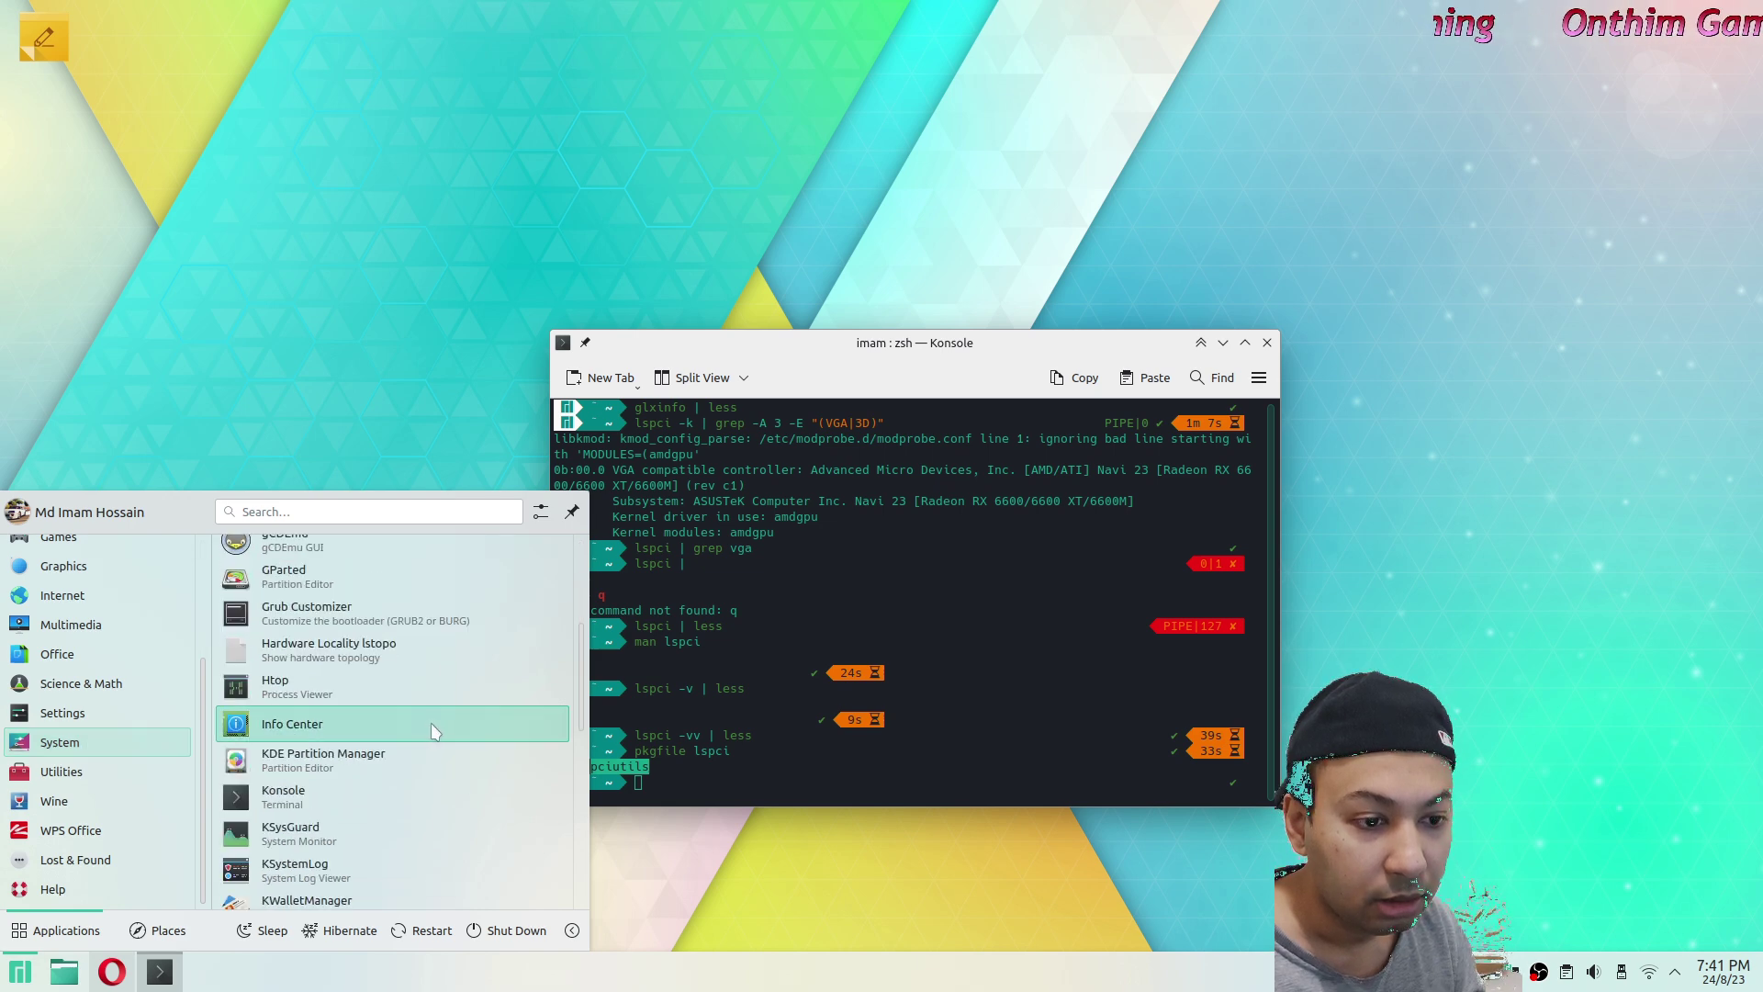
pyautogui.scroll(-3, 433, 725)
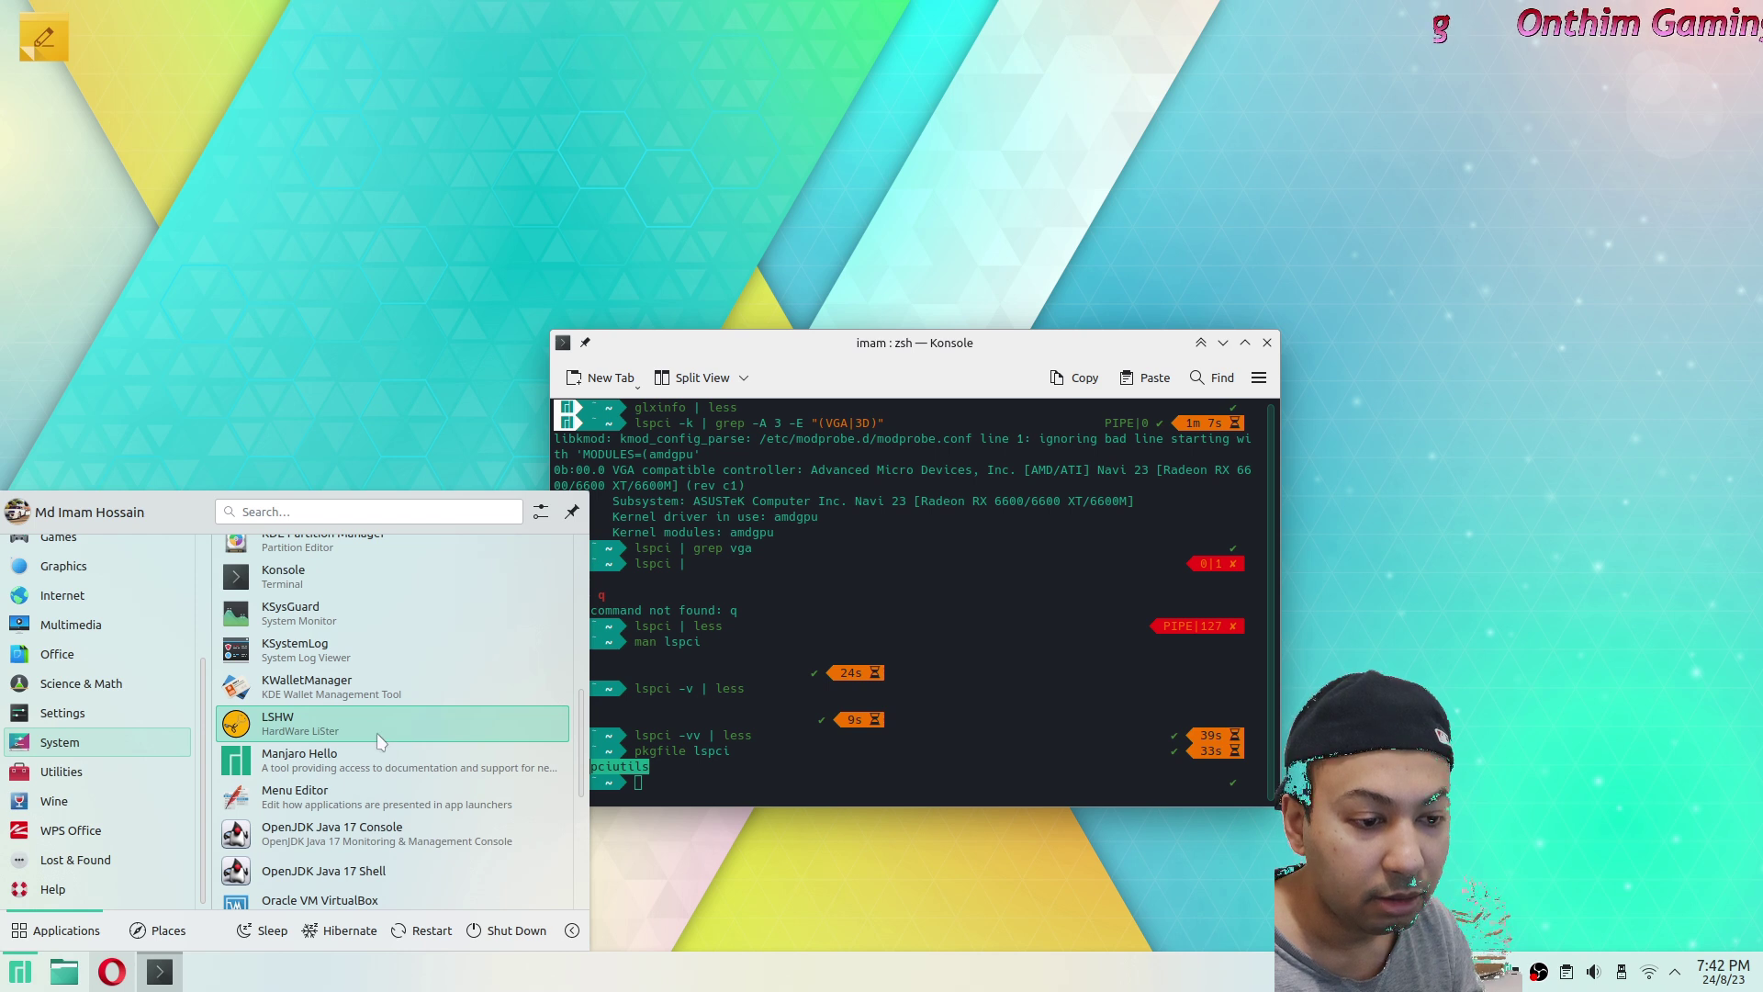
pyautogui.rightClick(309, 714)
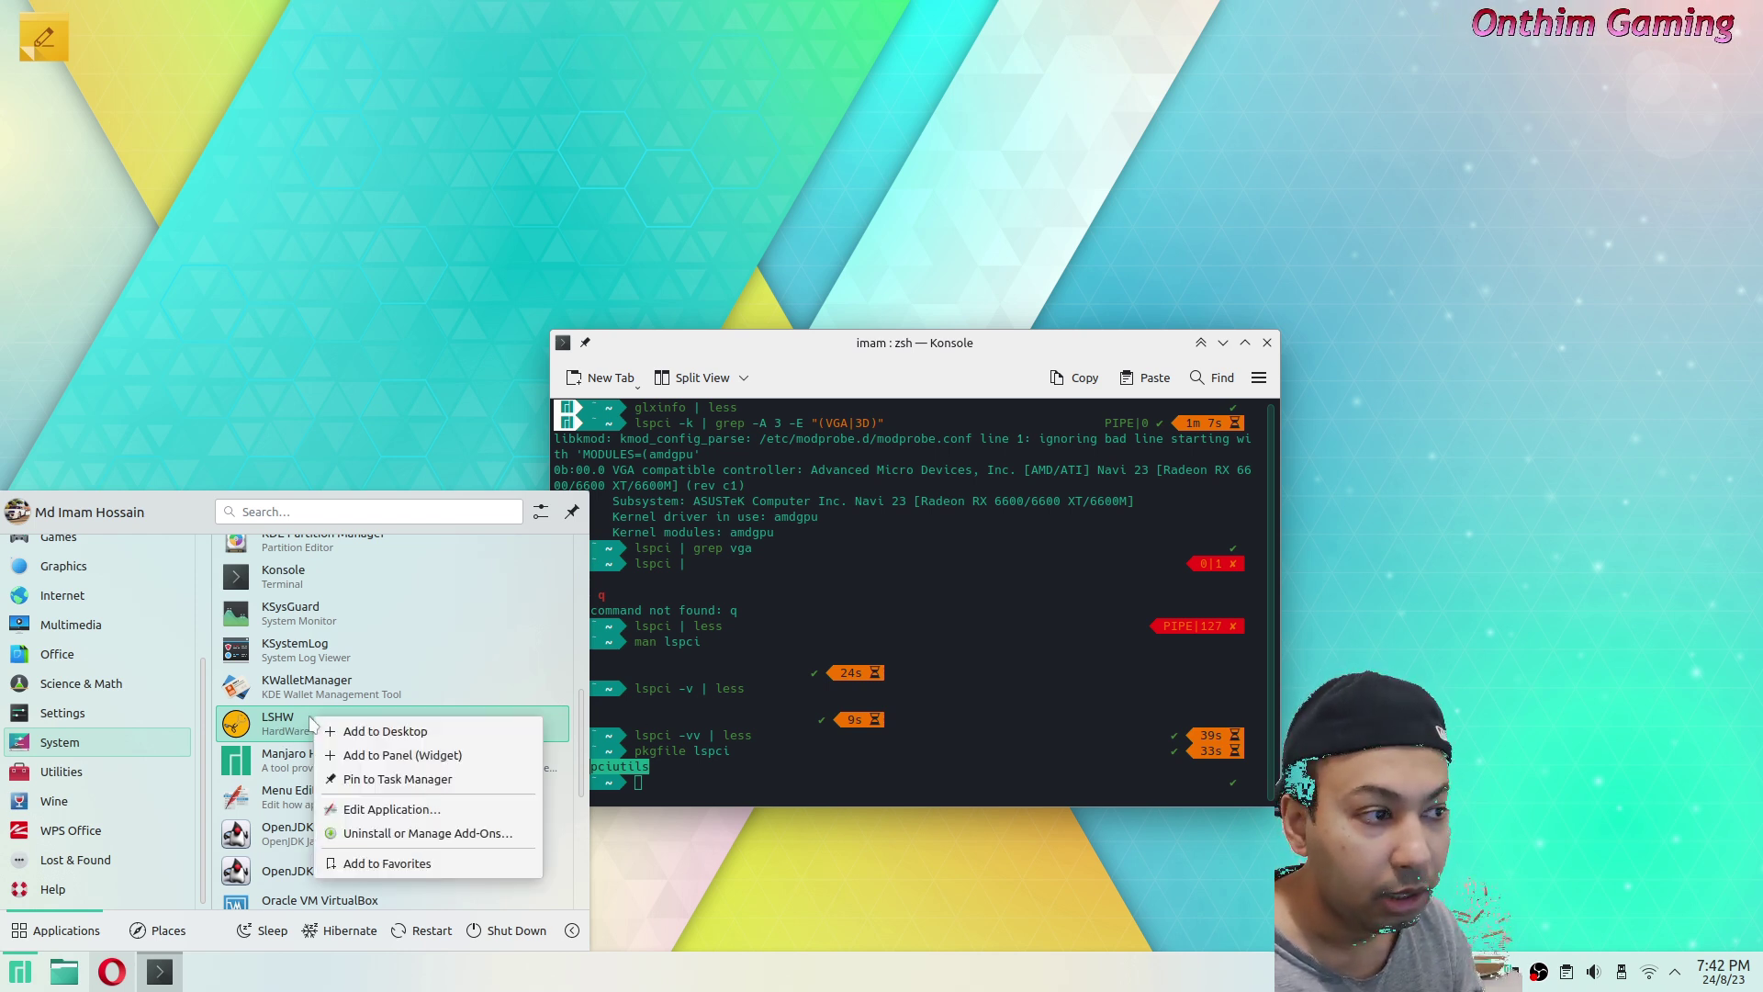
pyautogui.click(405, 809)
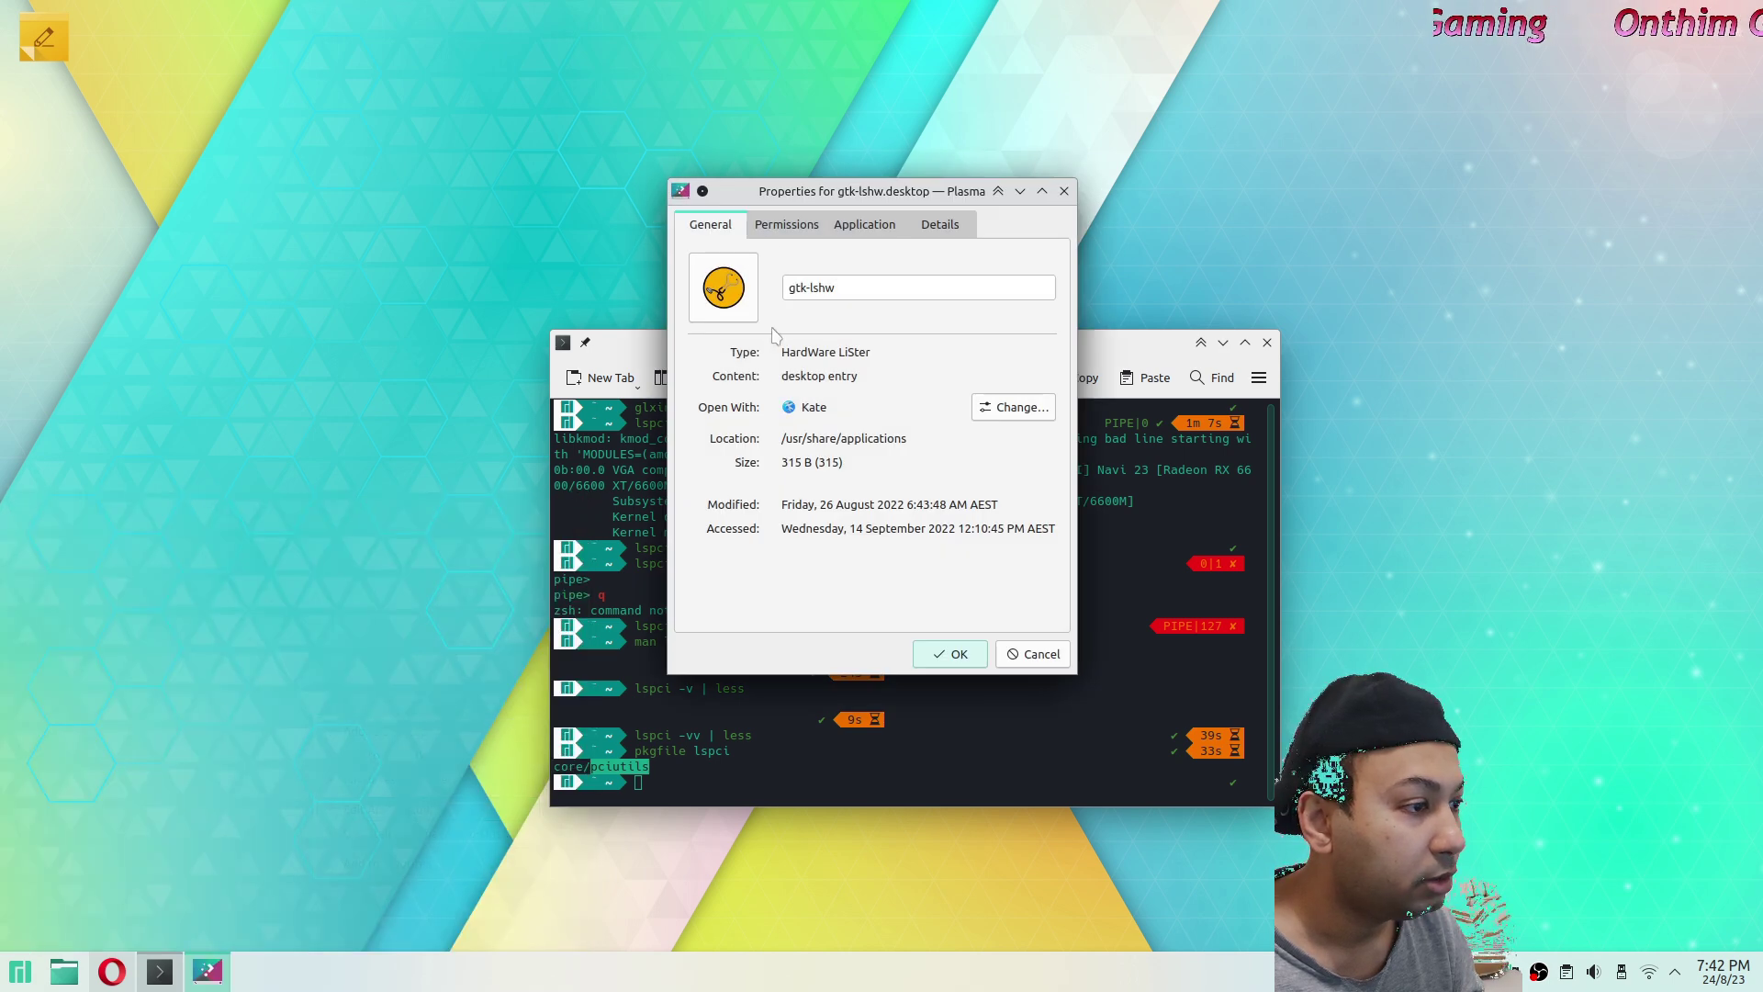
pyautogui.click(787, 224)
pyautogui.click(864, 224)
# Copy the program name gtk-lshw from the launcher's program path and close the properties without saving.
pyautogui.moveTo(921, 393); pyautogui.dragTo(903, 393)
pyautogui.rightClick(903, 393)
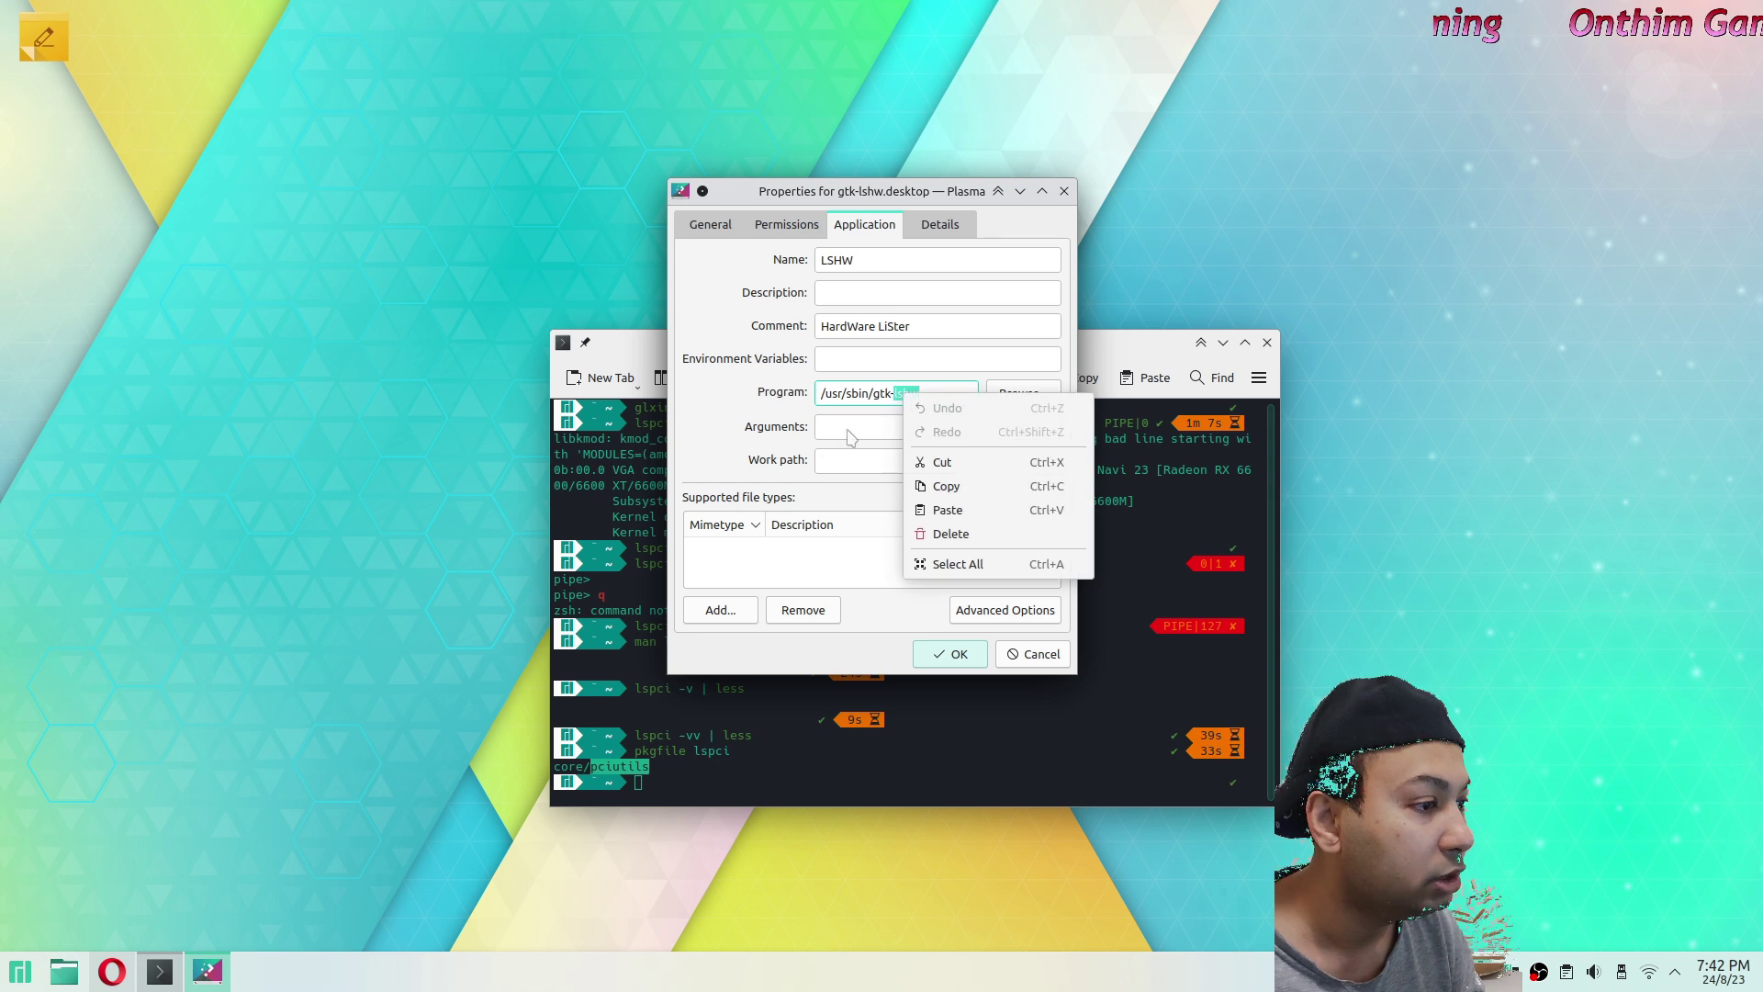
pyautogui.press('Escape')
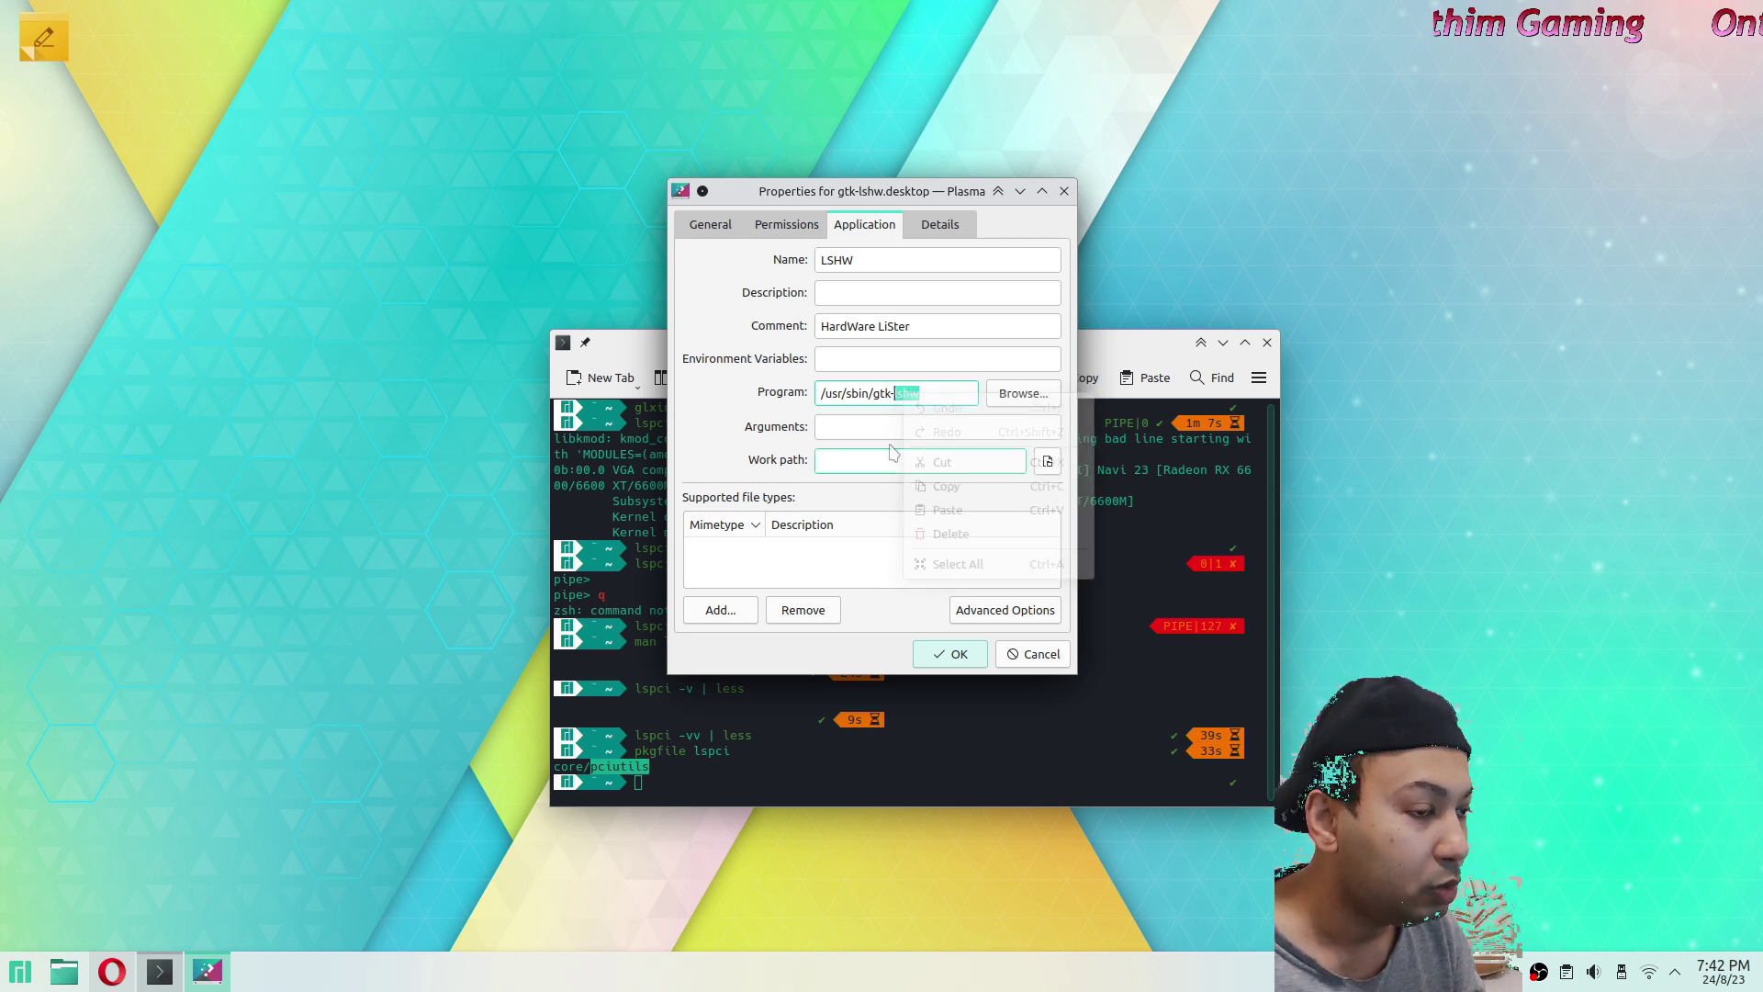
pyautogui.moveTo(872, 392); pyautogui.dragTo(914, 393)
pyautogui.click(890, 393)
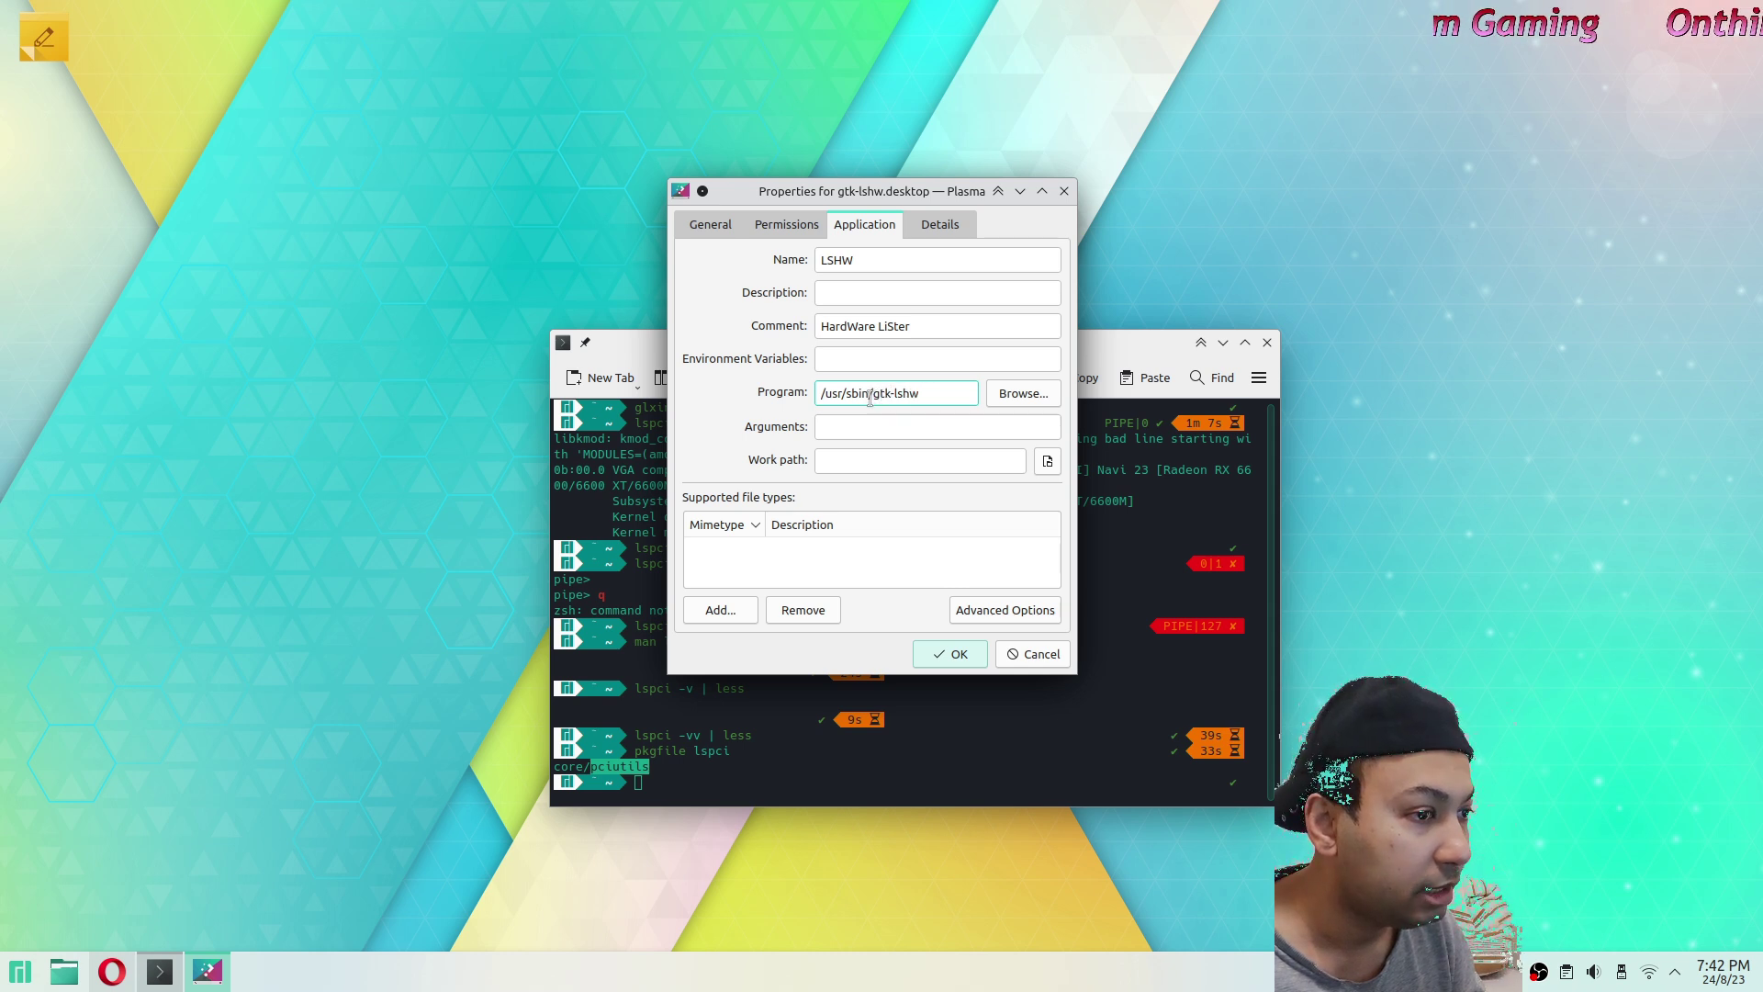
pyautogui.moveTo(877, 395)
pyautogui.mouseDown()
pyautogui.moveTo(943, 393)
pyautogui.moveTo(874, 396)
pyautogui.mouseUp()
pyautogui.click(945, 393)
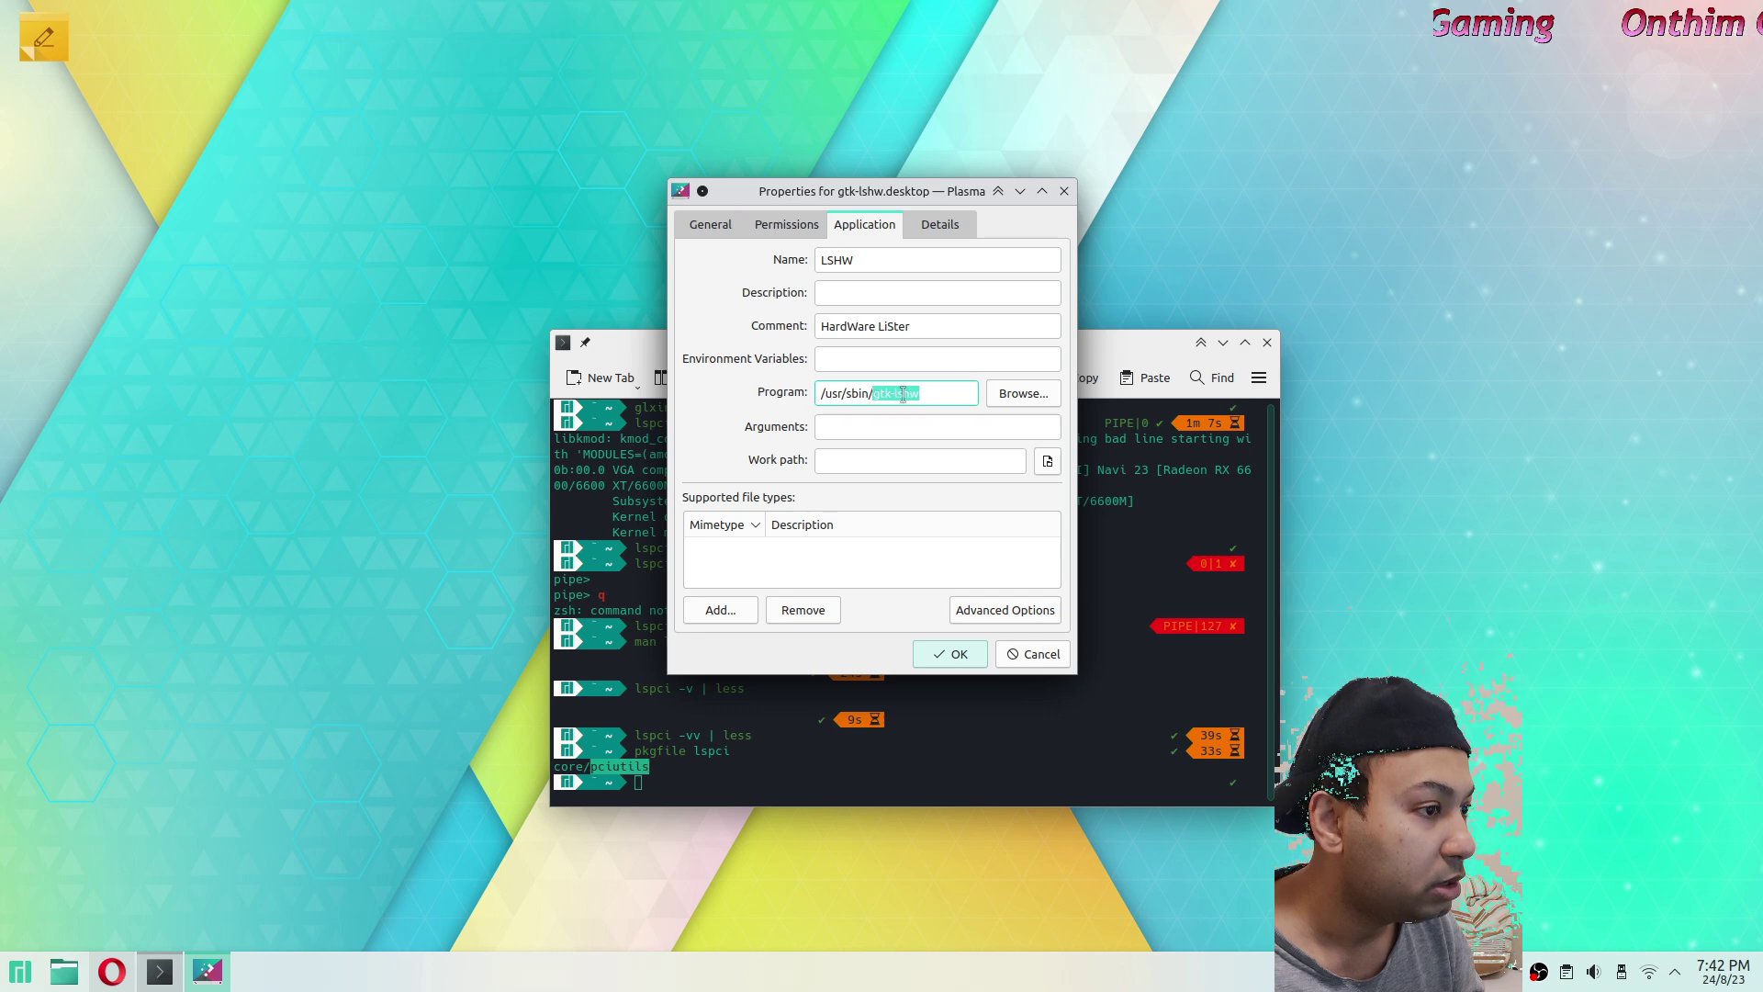
pyautogui.rightClick(899, 395)
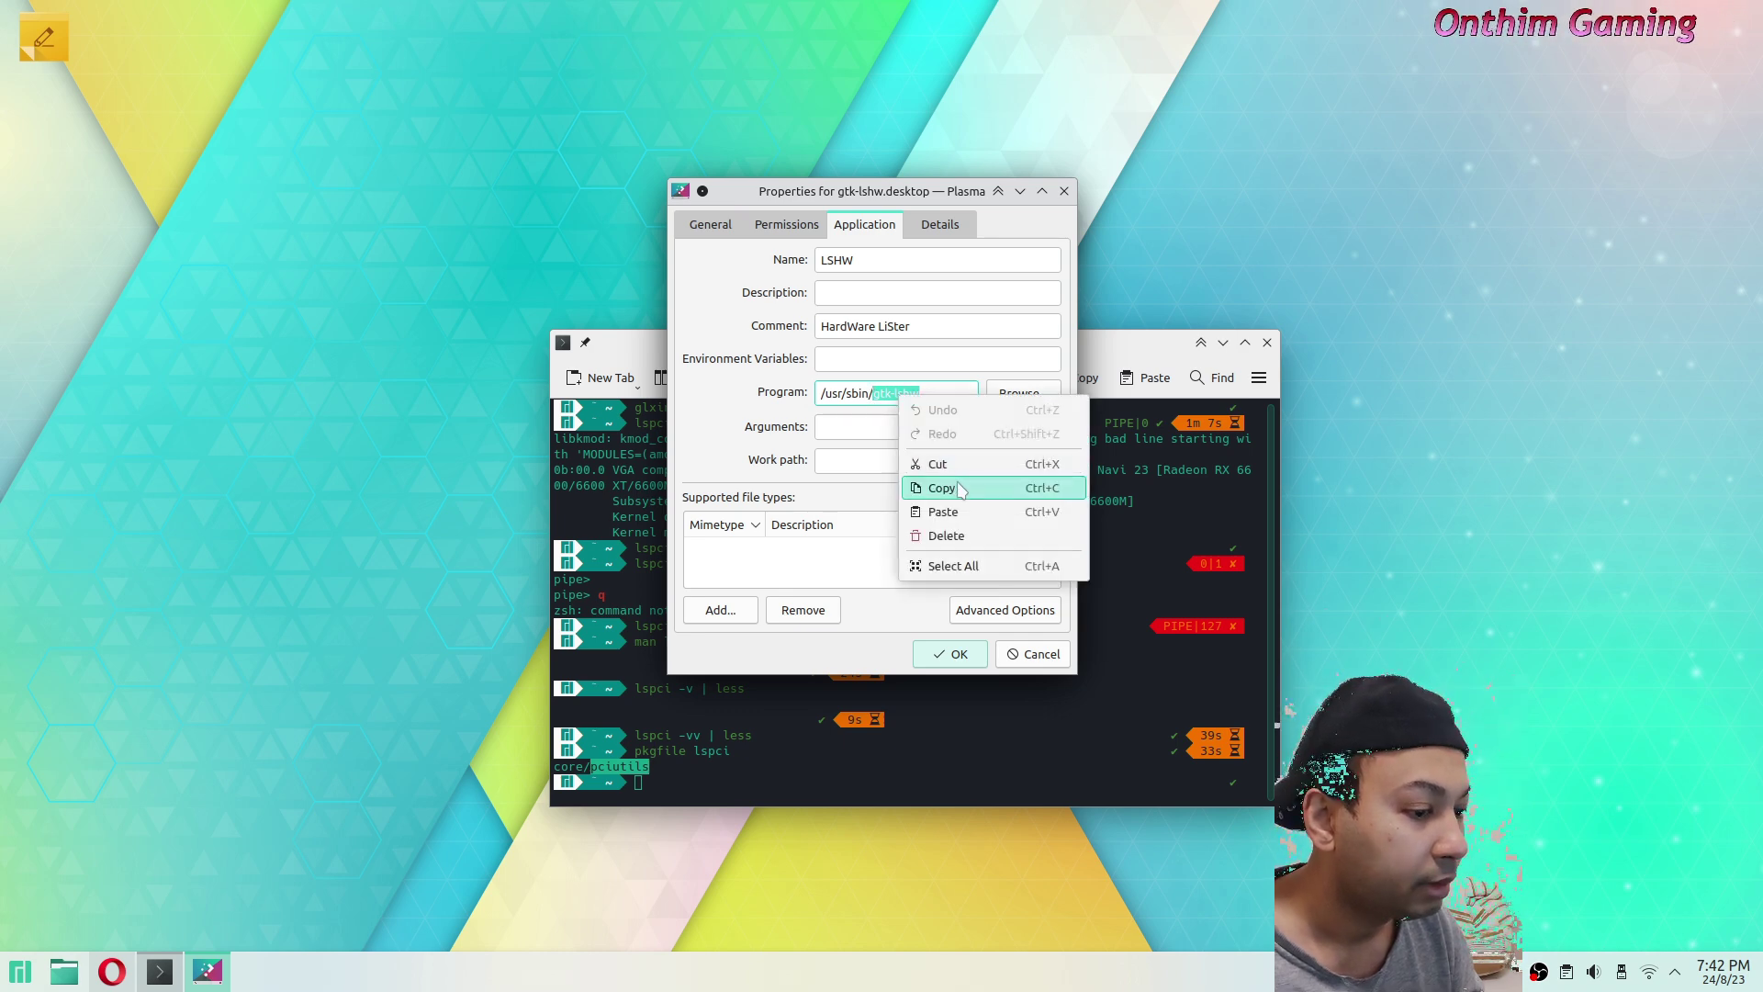
pyautogui.click(955, 487)
pyautogui.click(1028, 658)
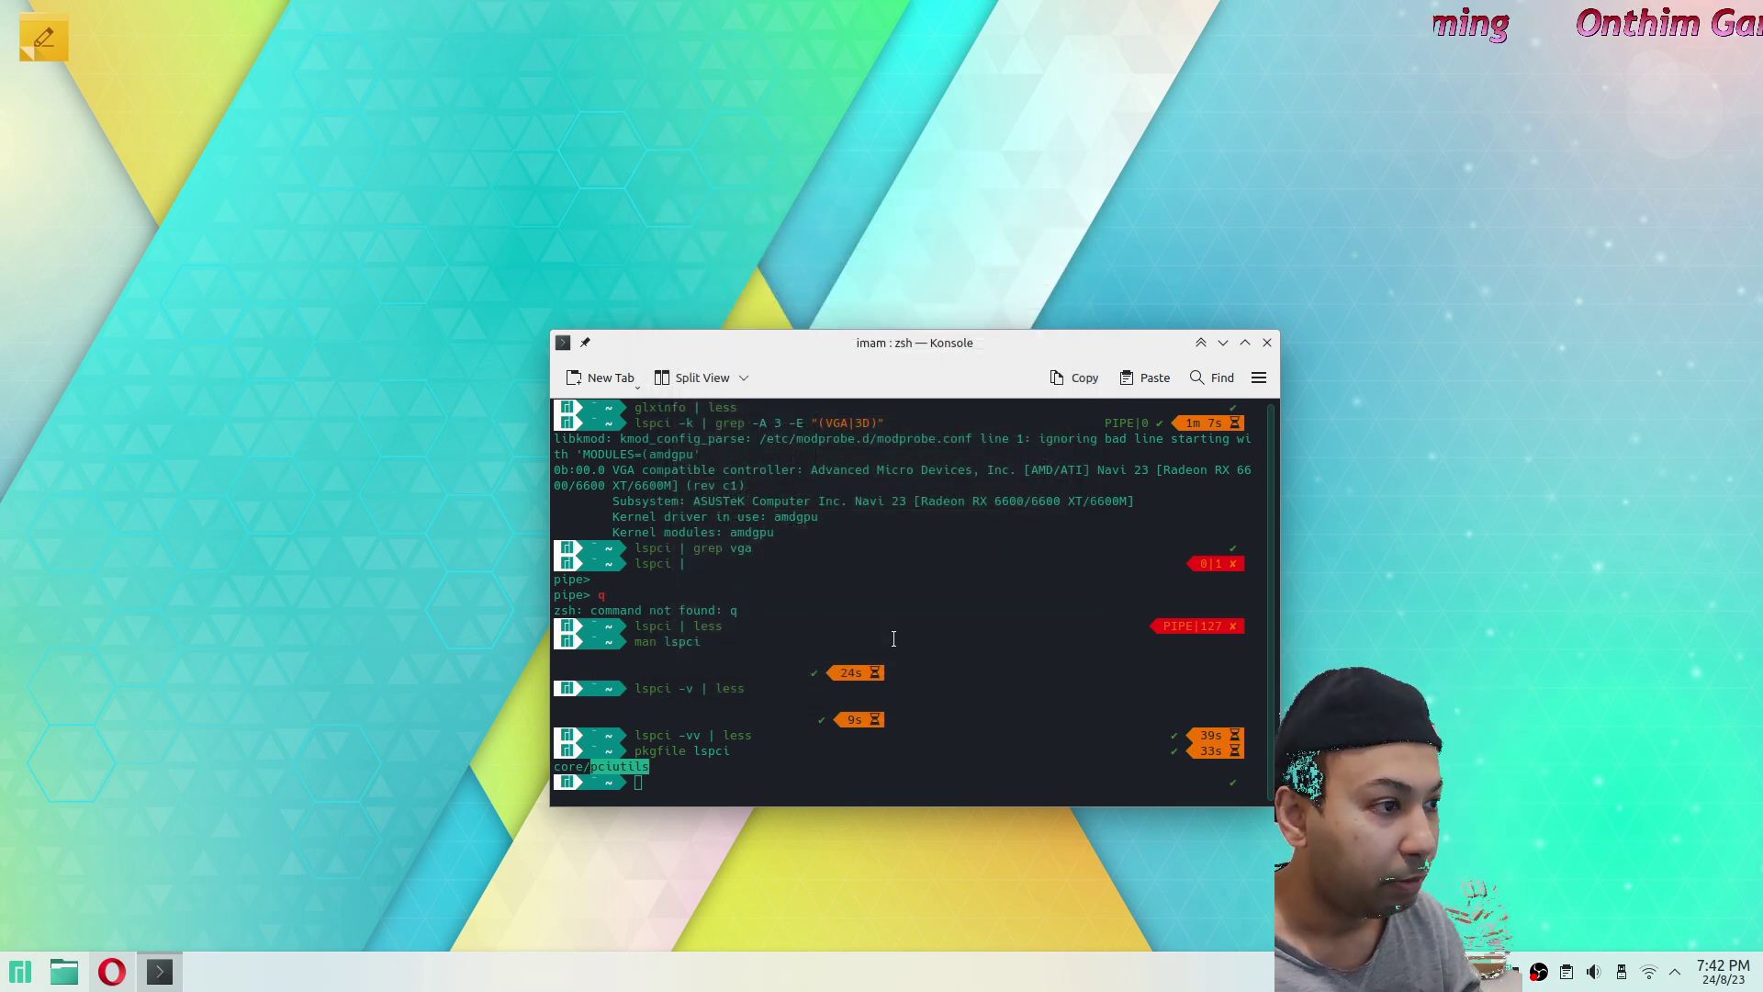
# Run pkgfile gtk-lshw in the terminal and highlight the package name lshw in the output.
pyautogui.hotkey('alt', 'space')
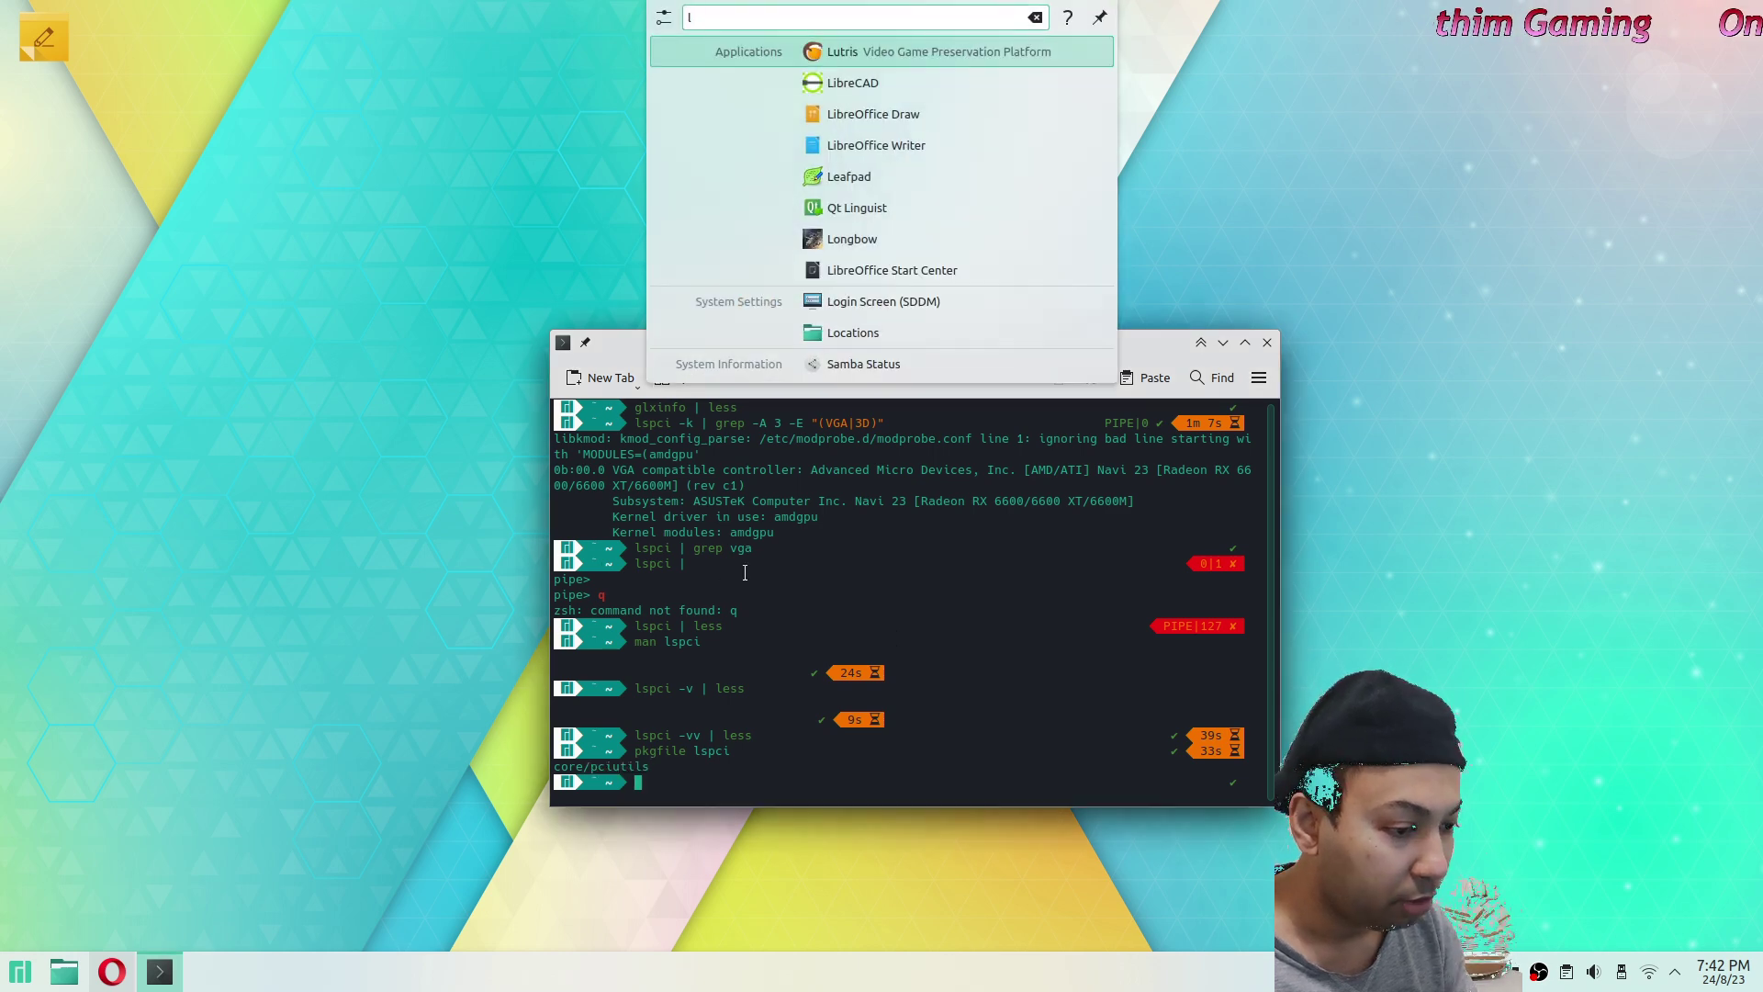
pyautogui.press('Escape')
pyautogui.press('Up')
pyautogui.press('Left')
pyautogui.press('Left')
pyautogui.press('Left')
pyautogui.press('Left')
pyautogui.press('Left')
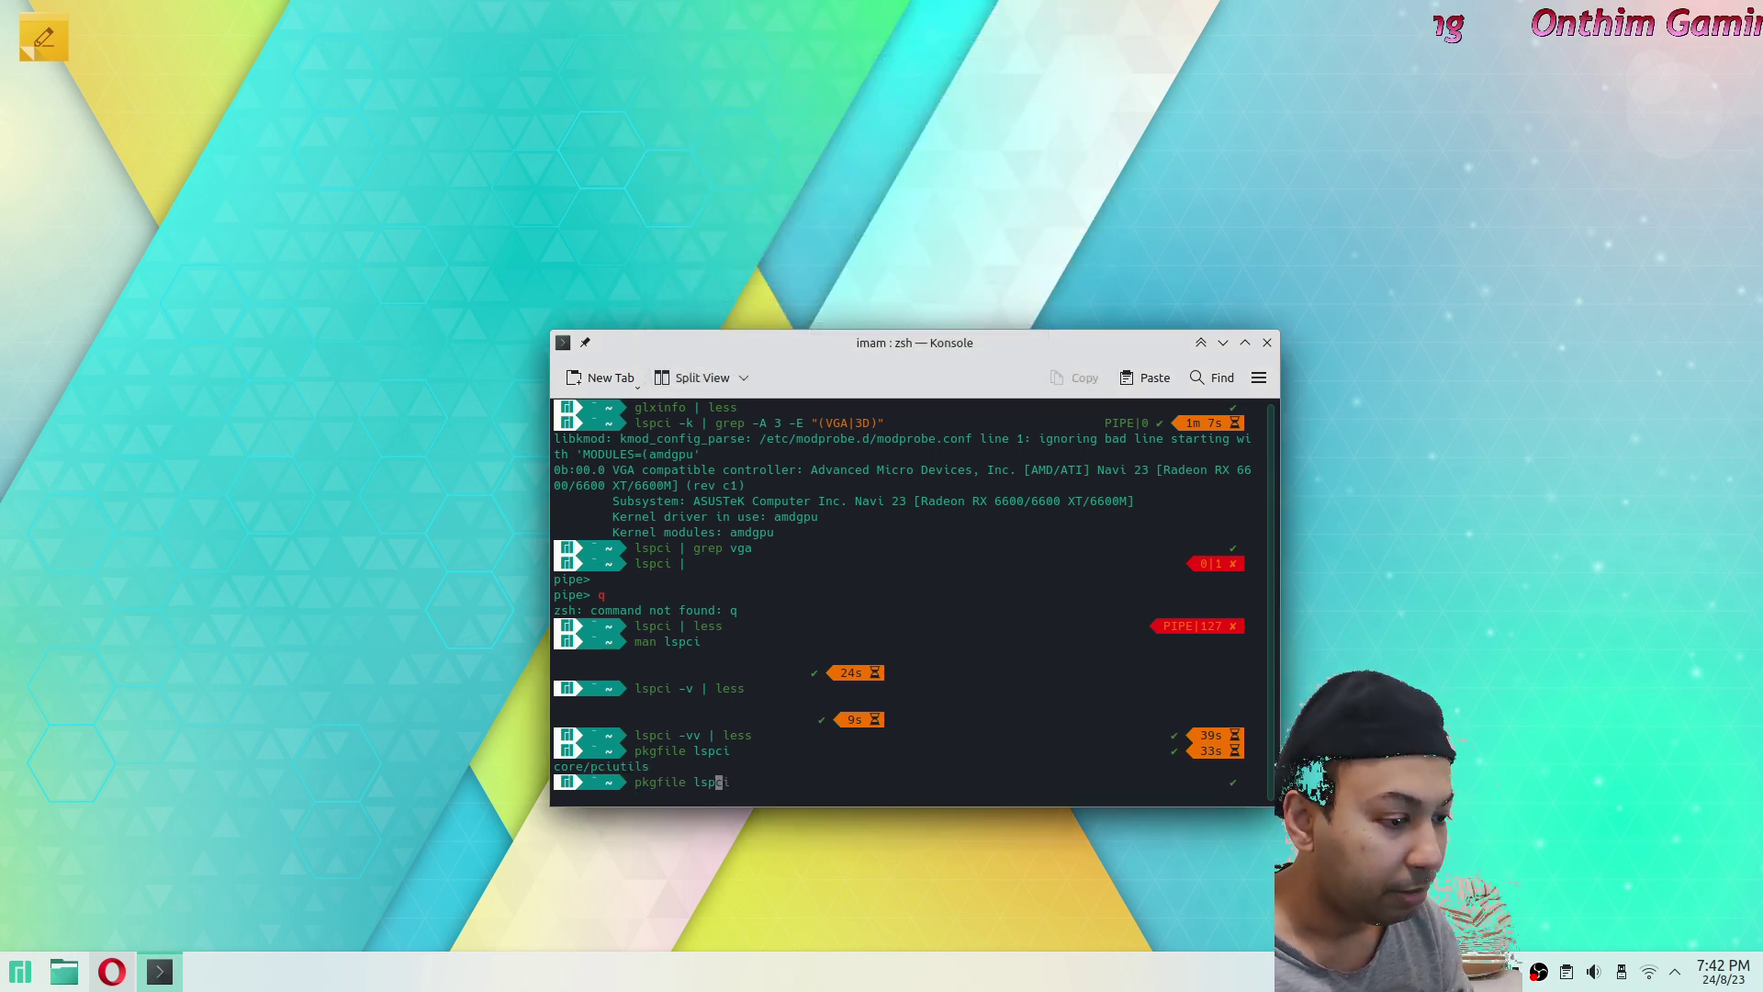
pyautogui.hotkey('ctrl', 'k')
pyautogui.write('gtk-lshw')
pyautogui.press('Return')
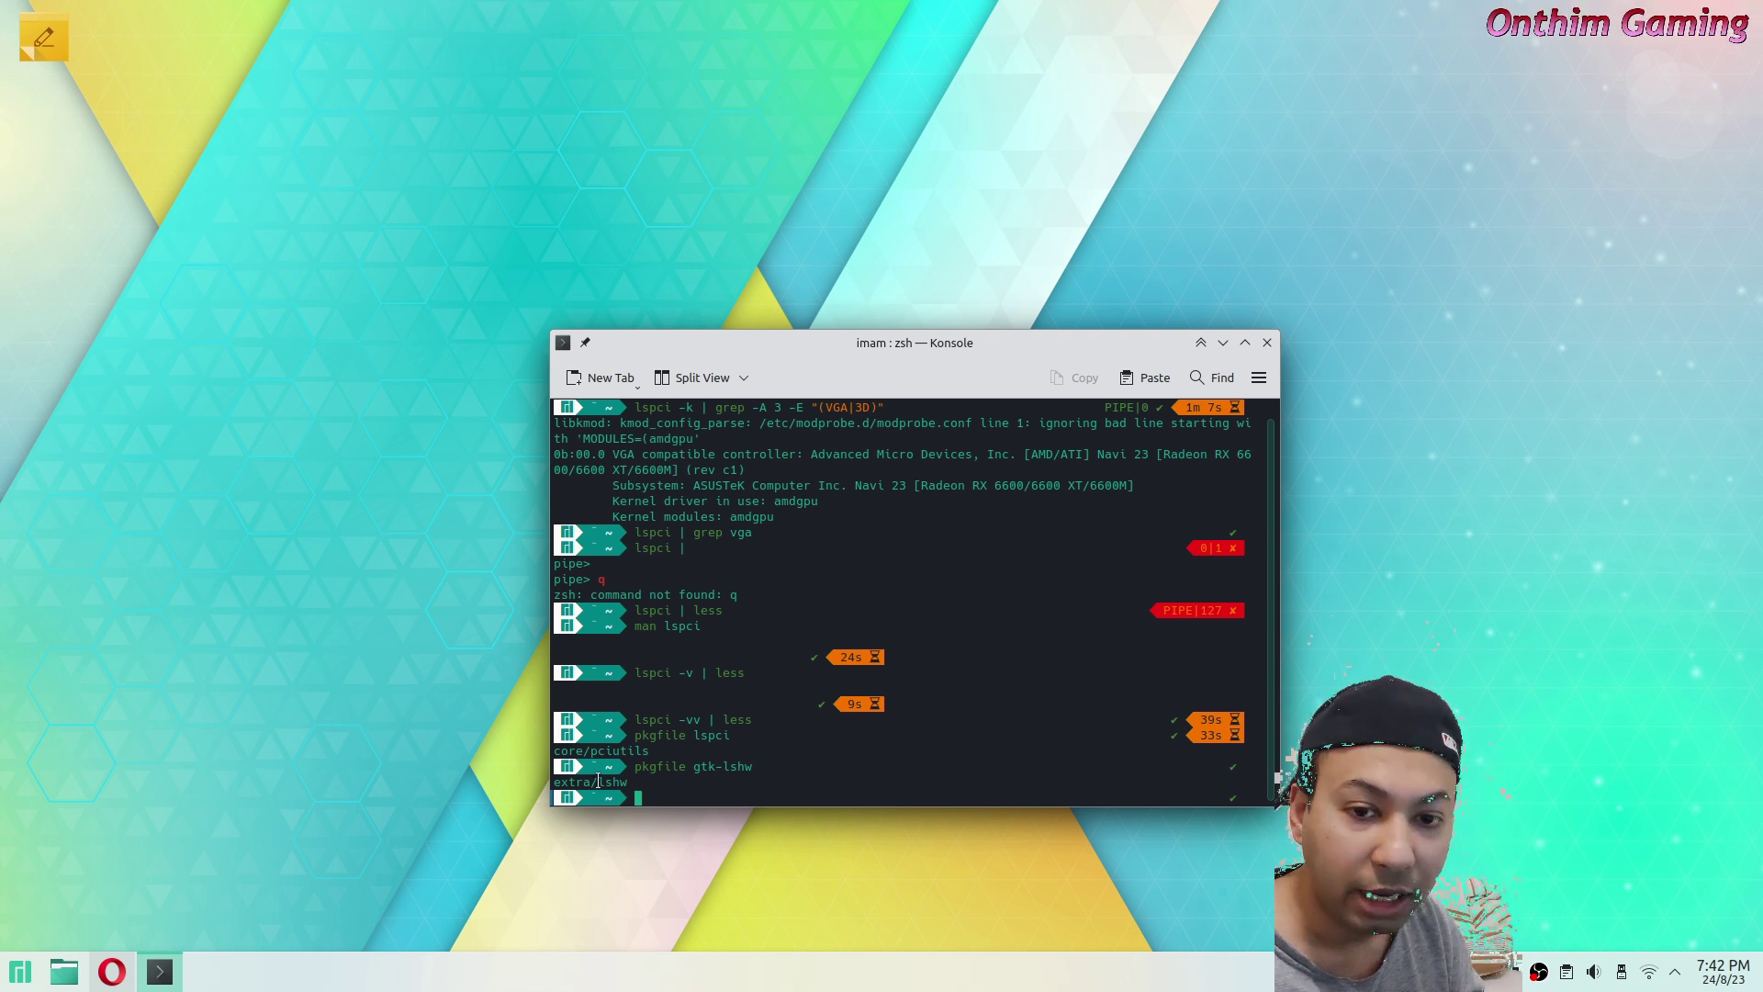
pyautogui.moveTo(598, 780); pyautogui.dragTo(626, 779)
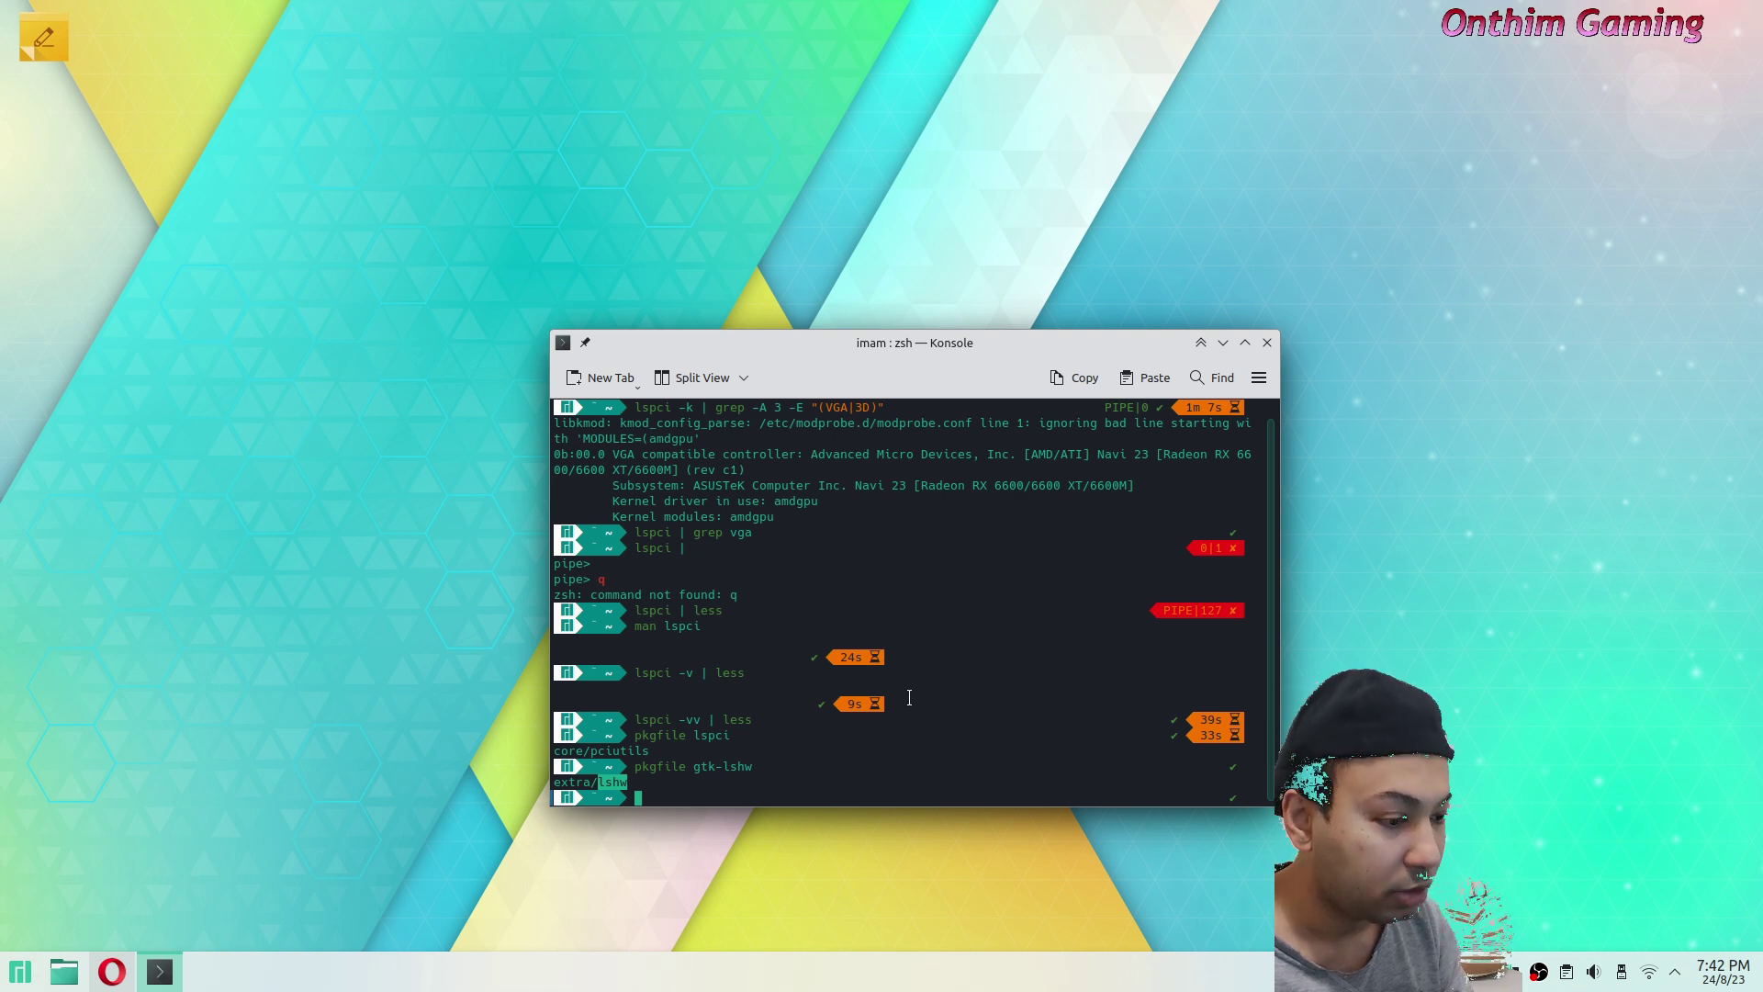
# Launch the graphical hardware lister with sudo /usr/bin/gtk-lshw and enter the account password.
pyautogui.write('sudo /')
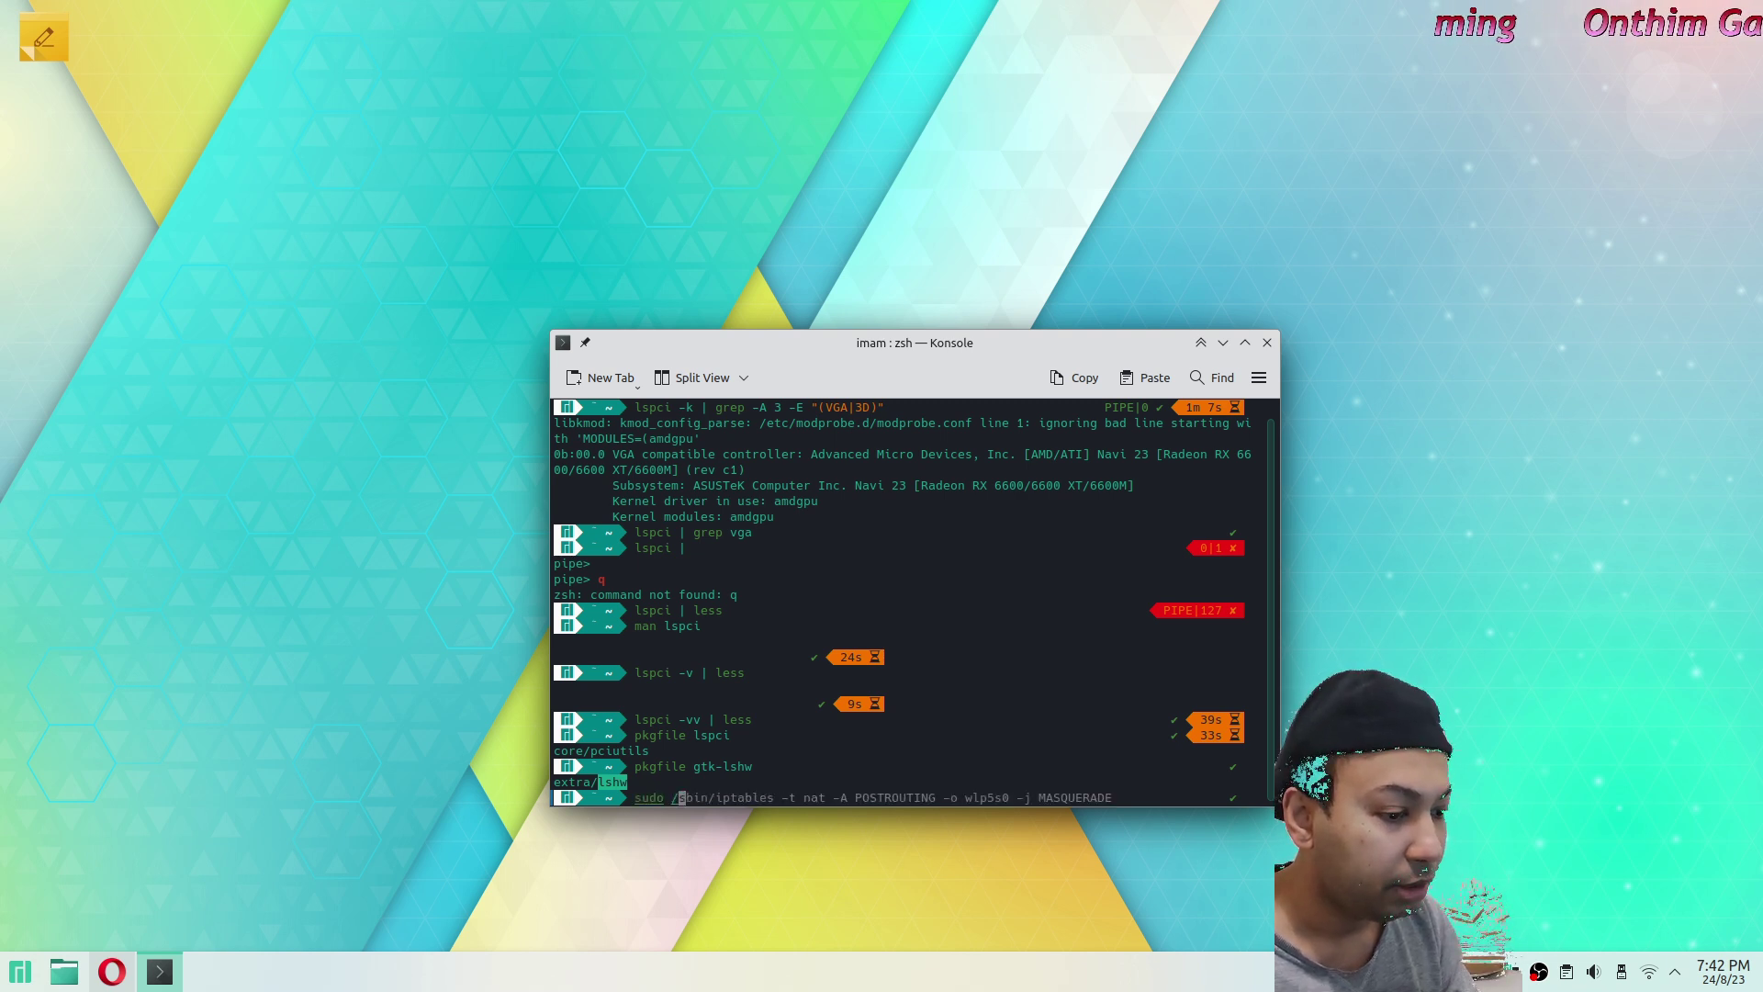
pyautogui.write('us')
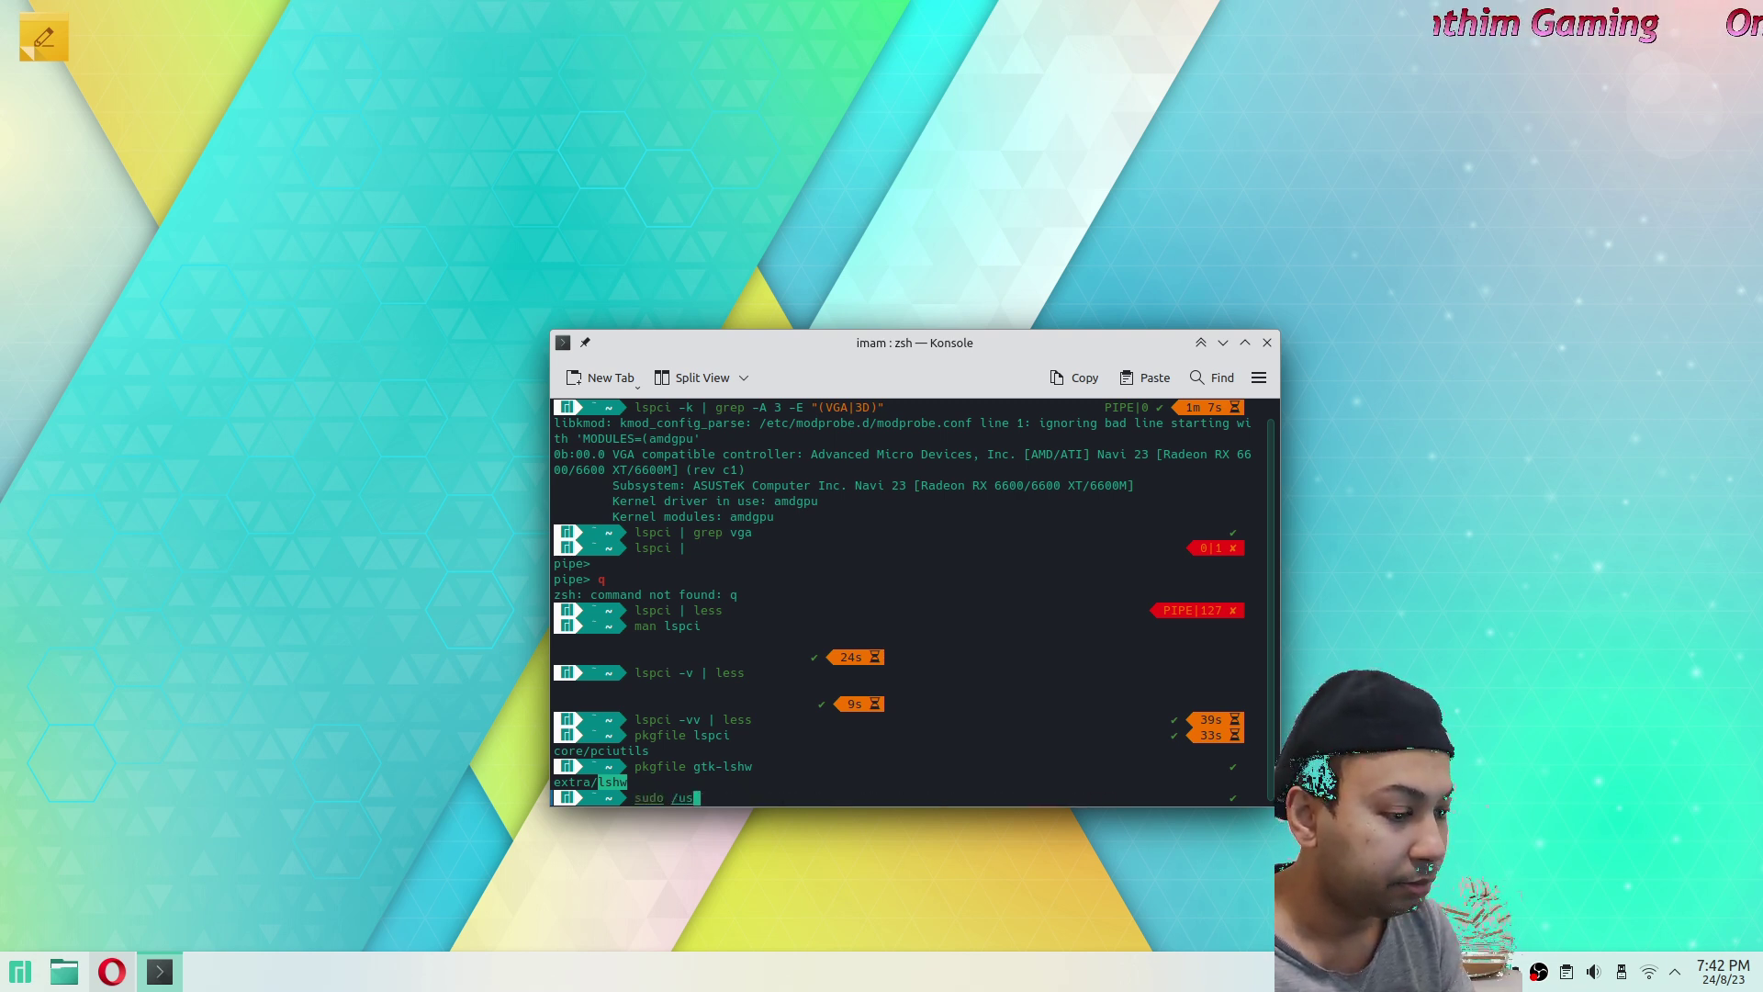
pyautogui.write('r/bin/')
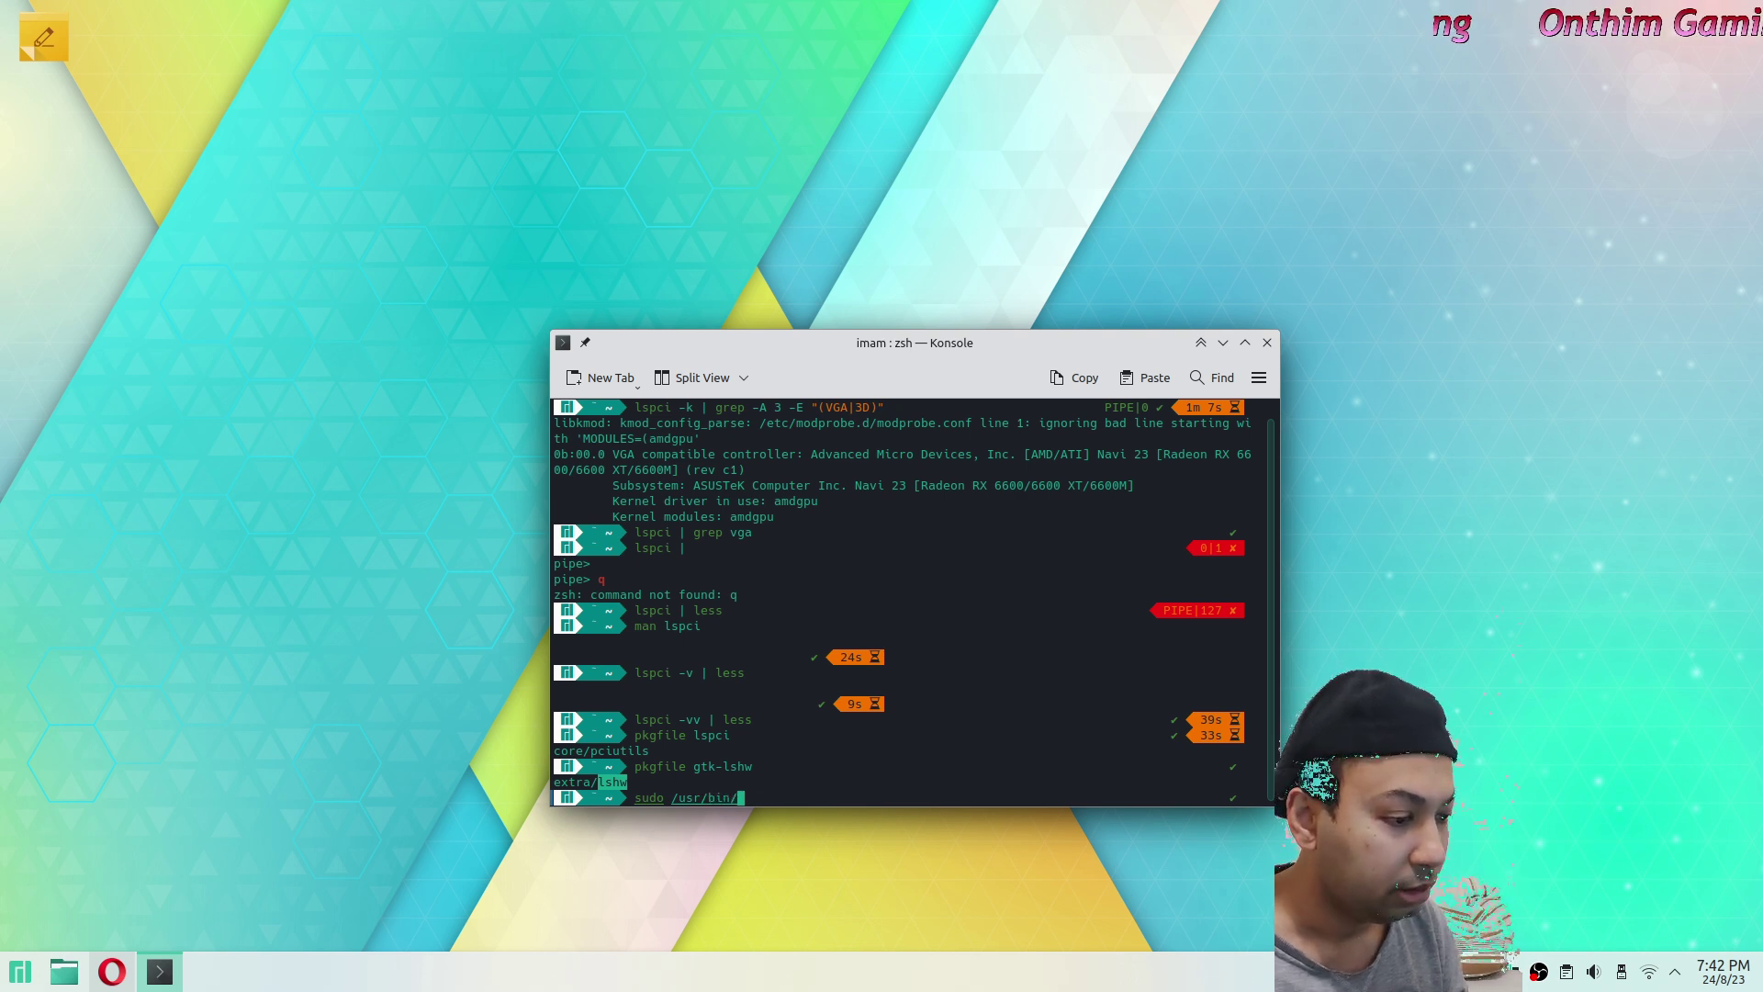
pyautogui.write('gtk-lshw')
pyautogui.press('Return')
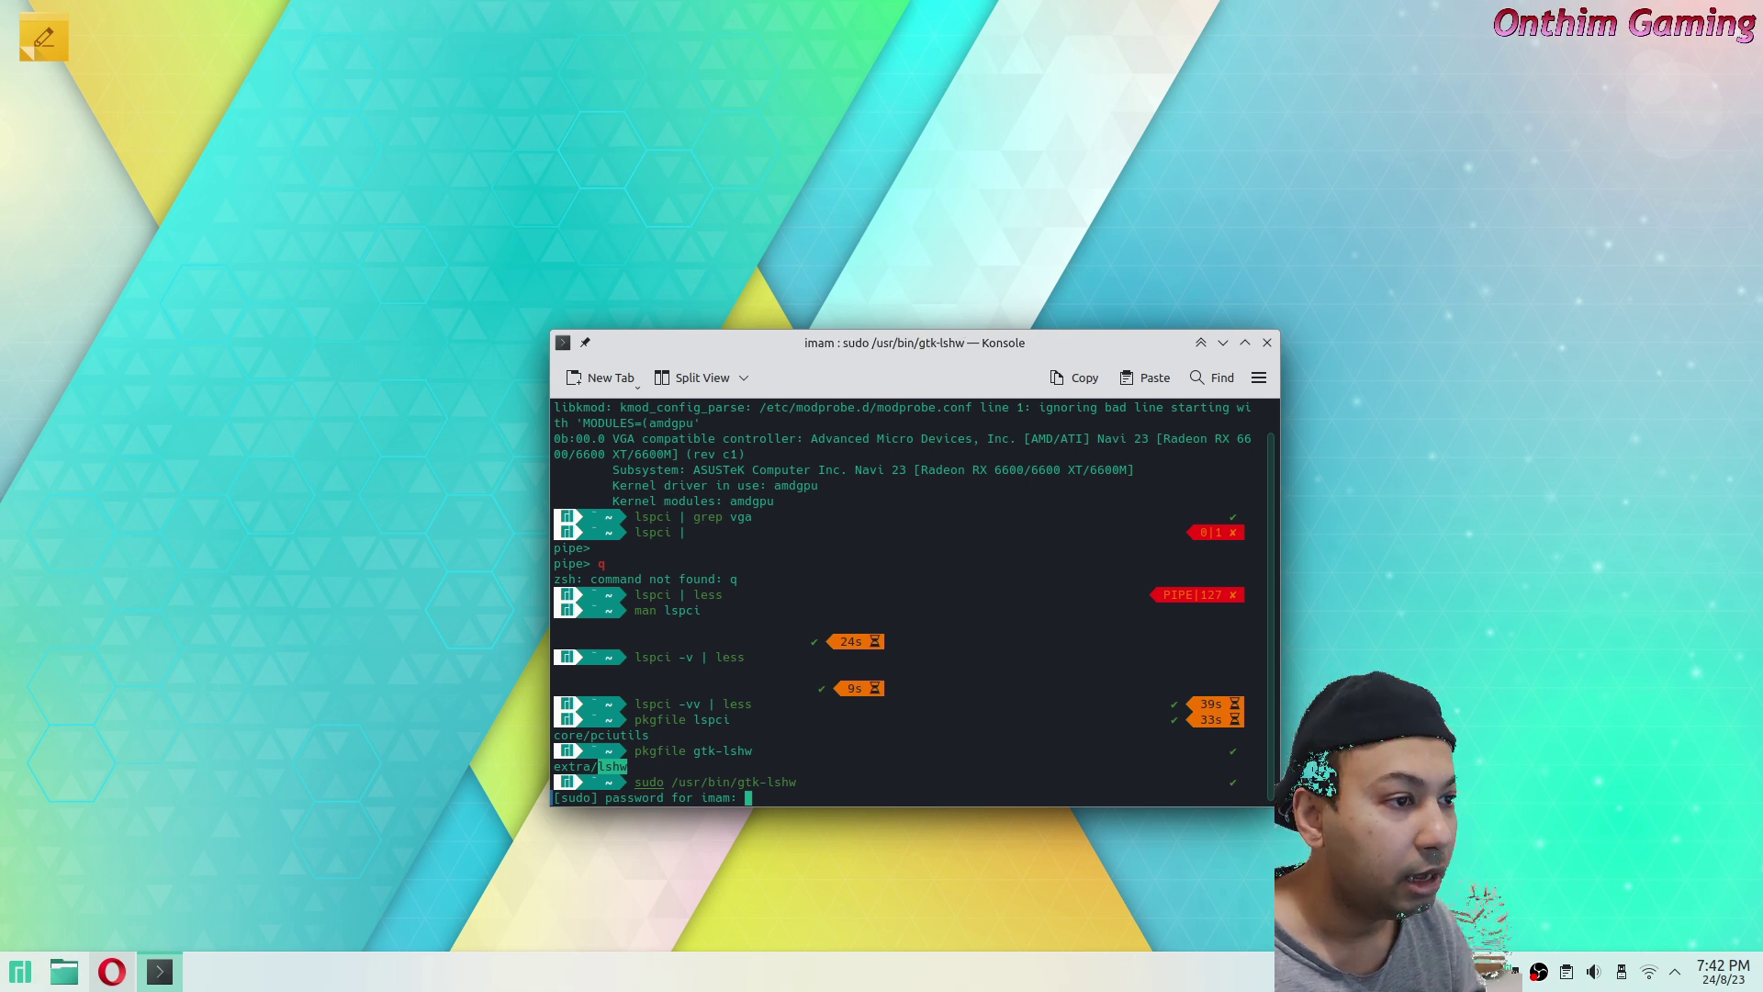
pyautogui.press('Return')
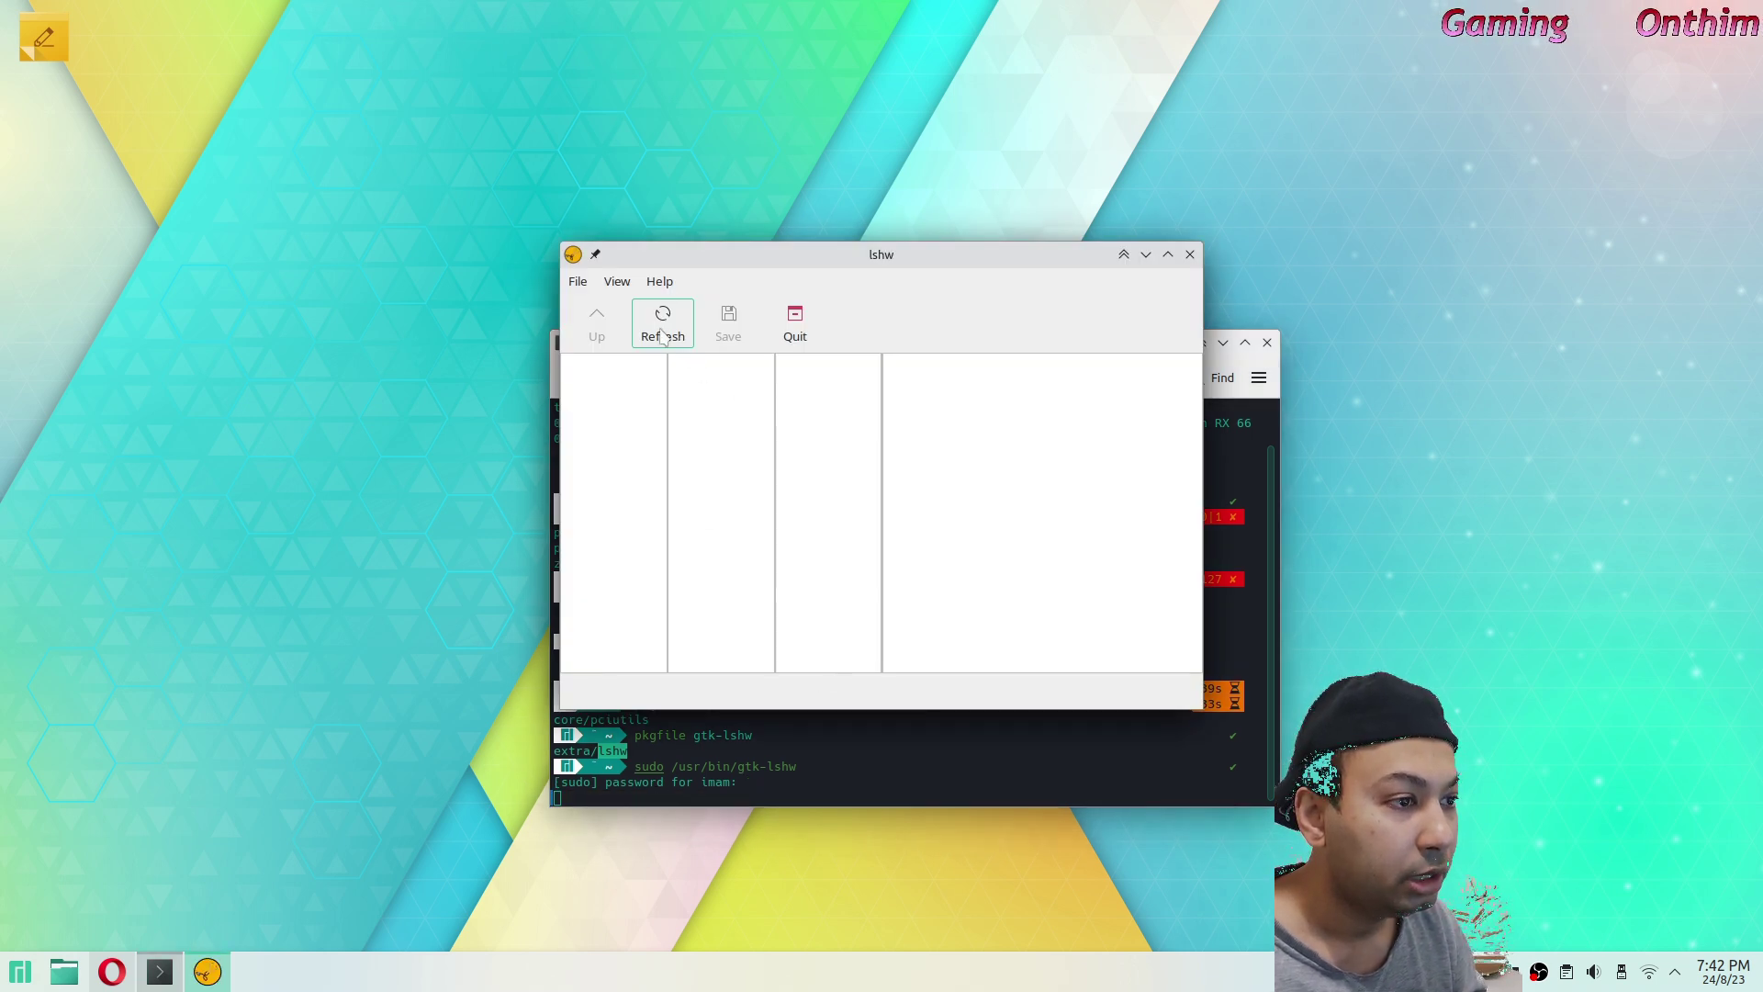
# Refresh the lshw hardware list, move and enlarge its window, and display the Desktop Computer node's details.
pyautogui.click(663, 331)
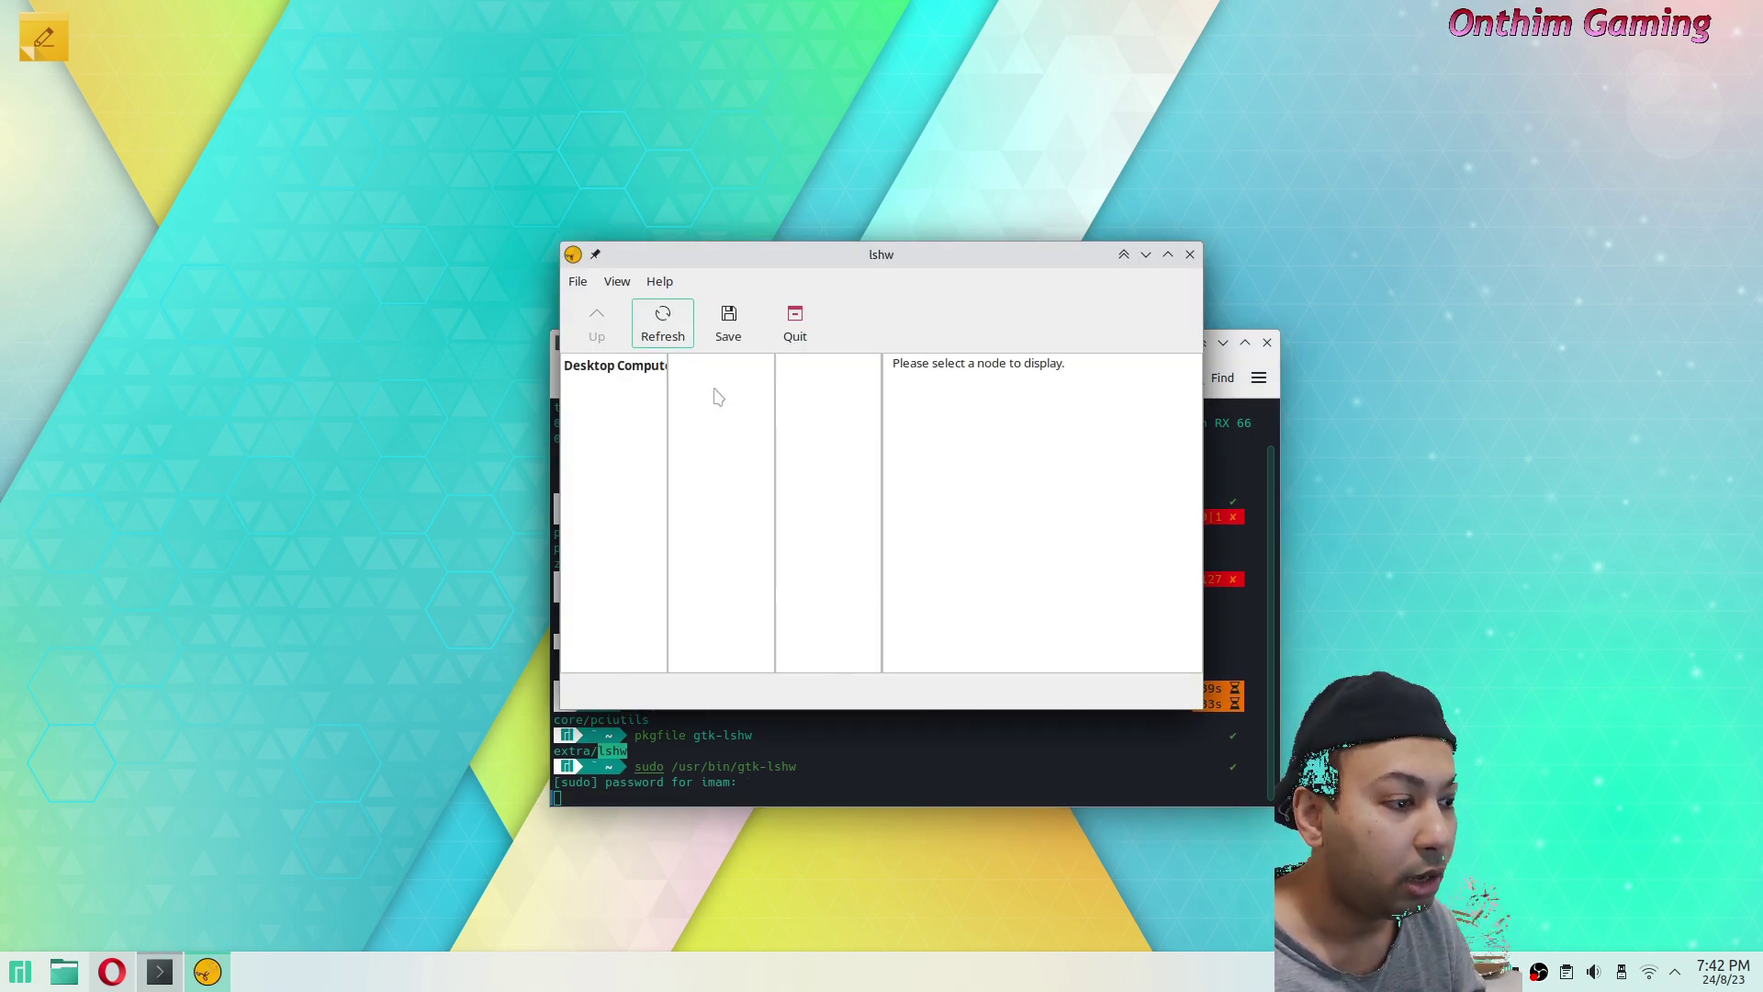
pyautogui.moveTo(707, 284); pyautogui.dragTo(392, 186)
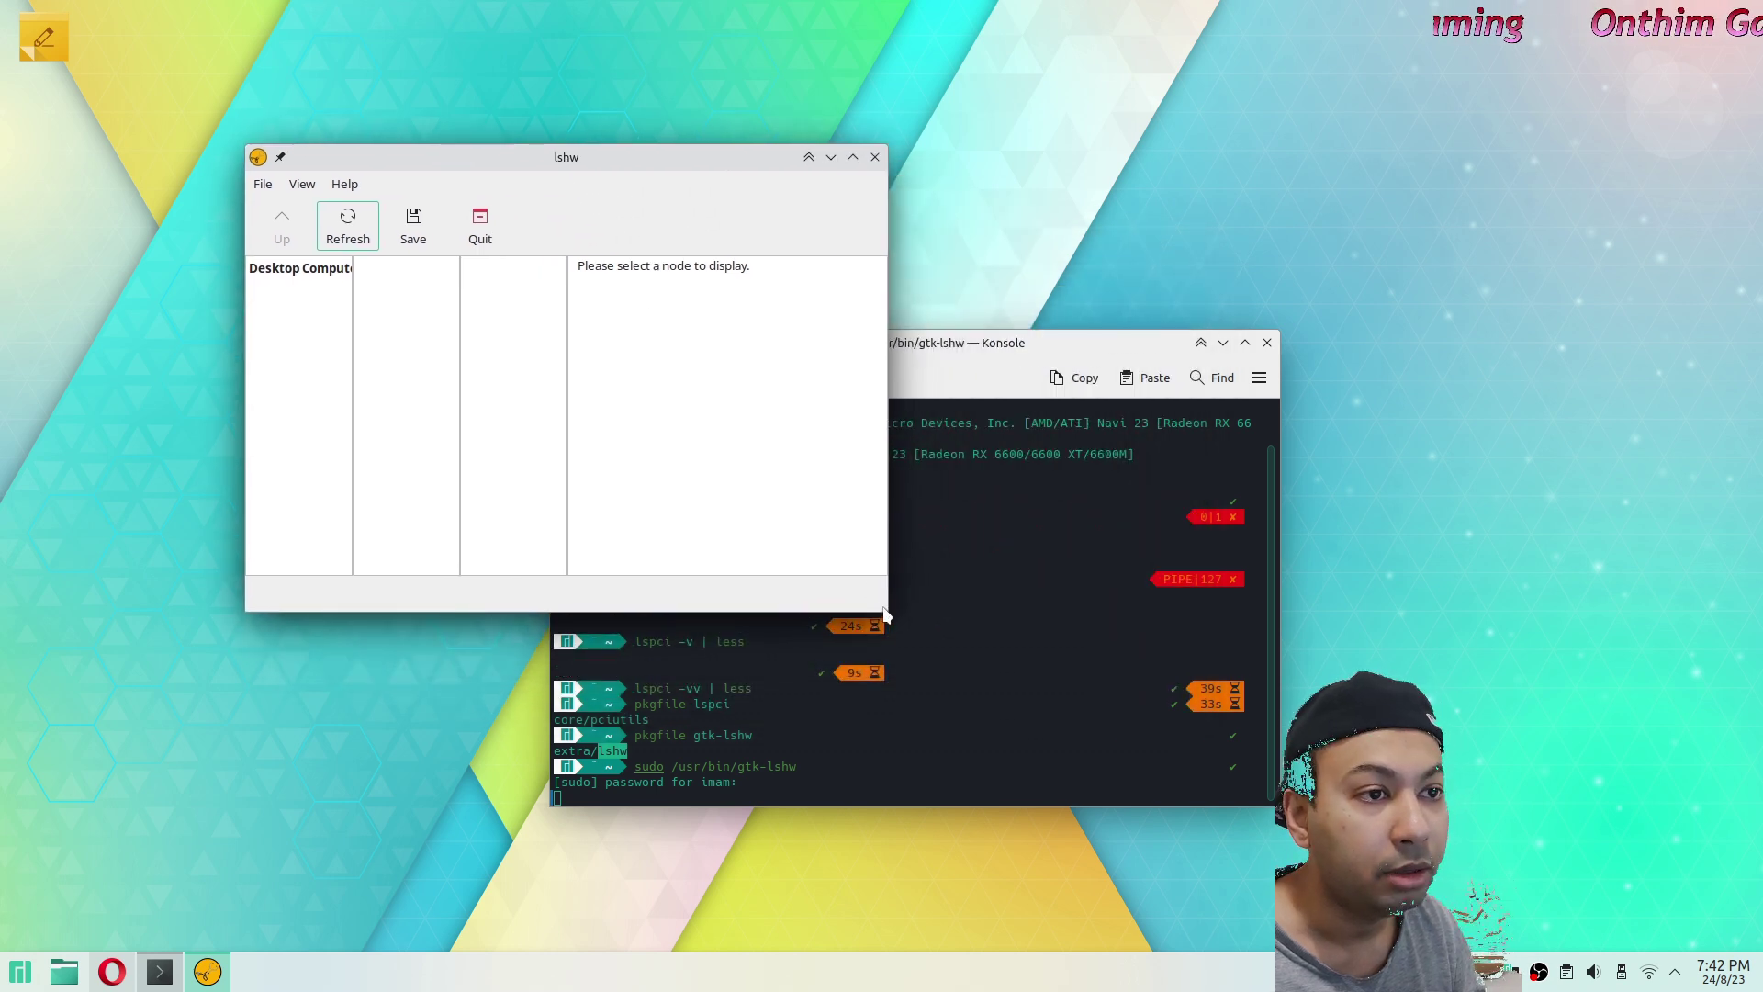
pyautogui.moveTo(890, 612); pyautogui.dragTo(1231, 768)
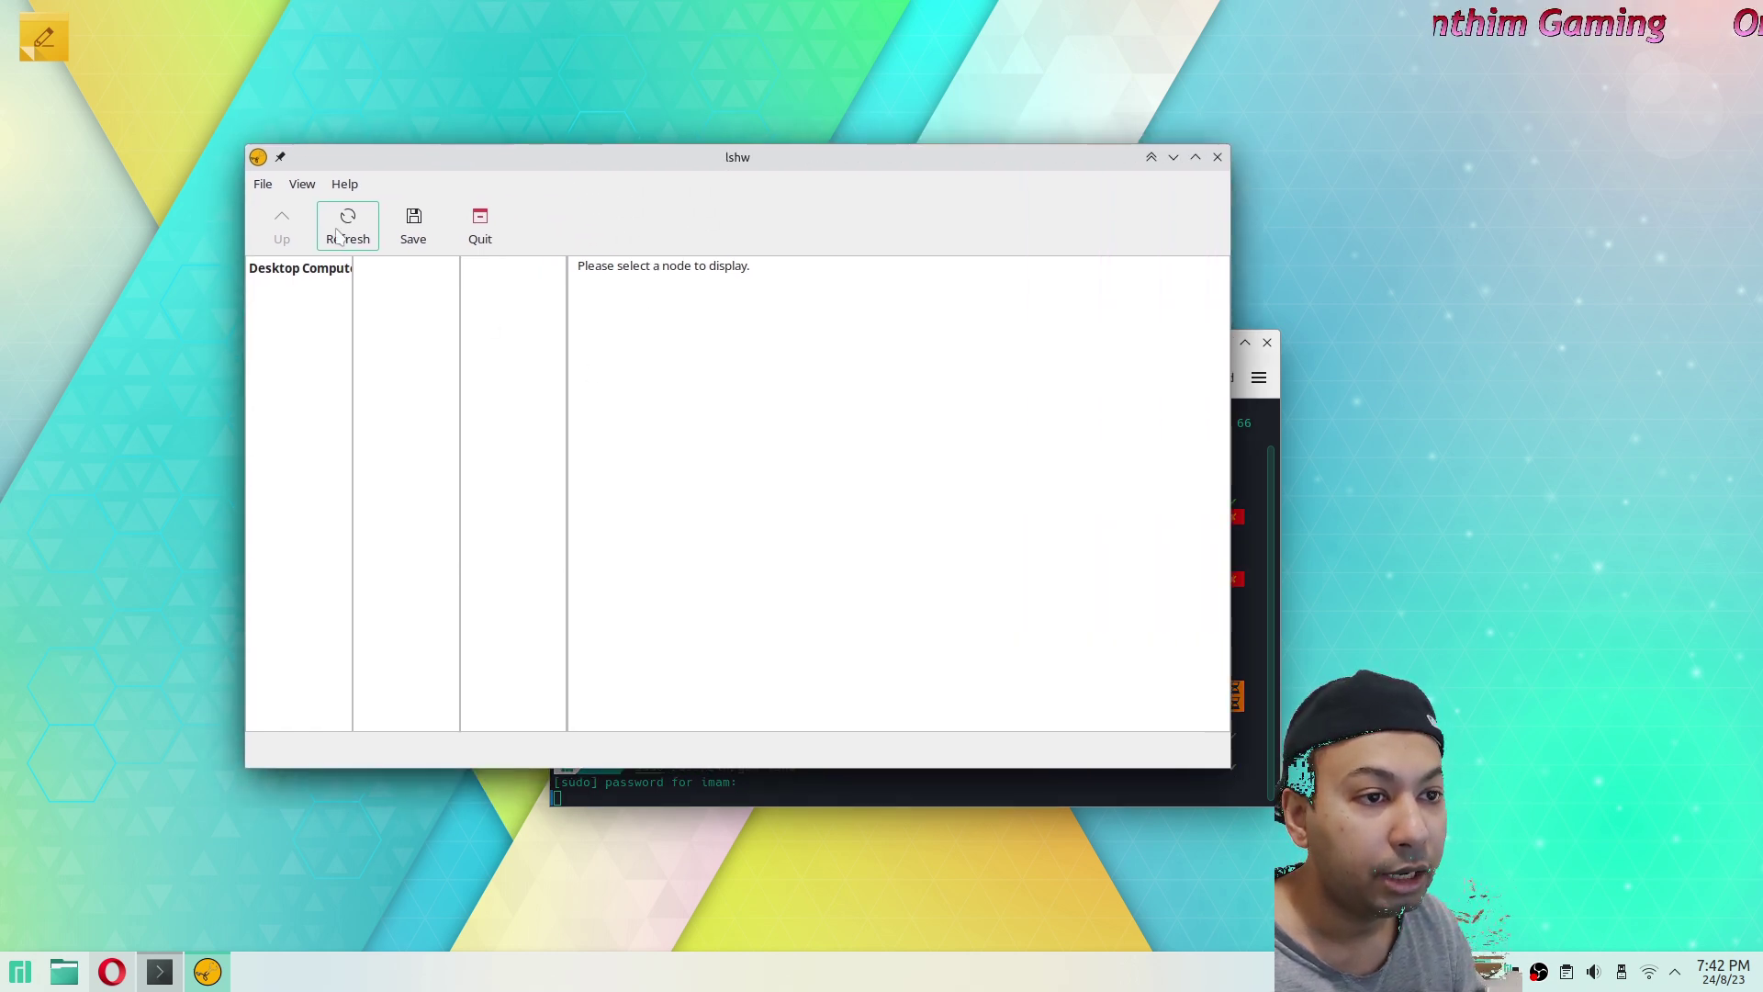
pyautogui.click(302, 272)
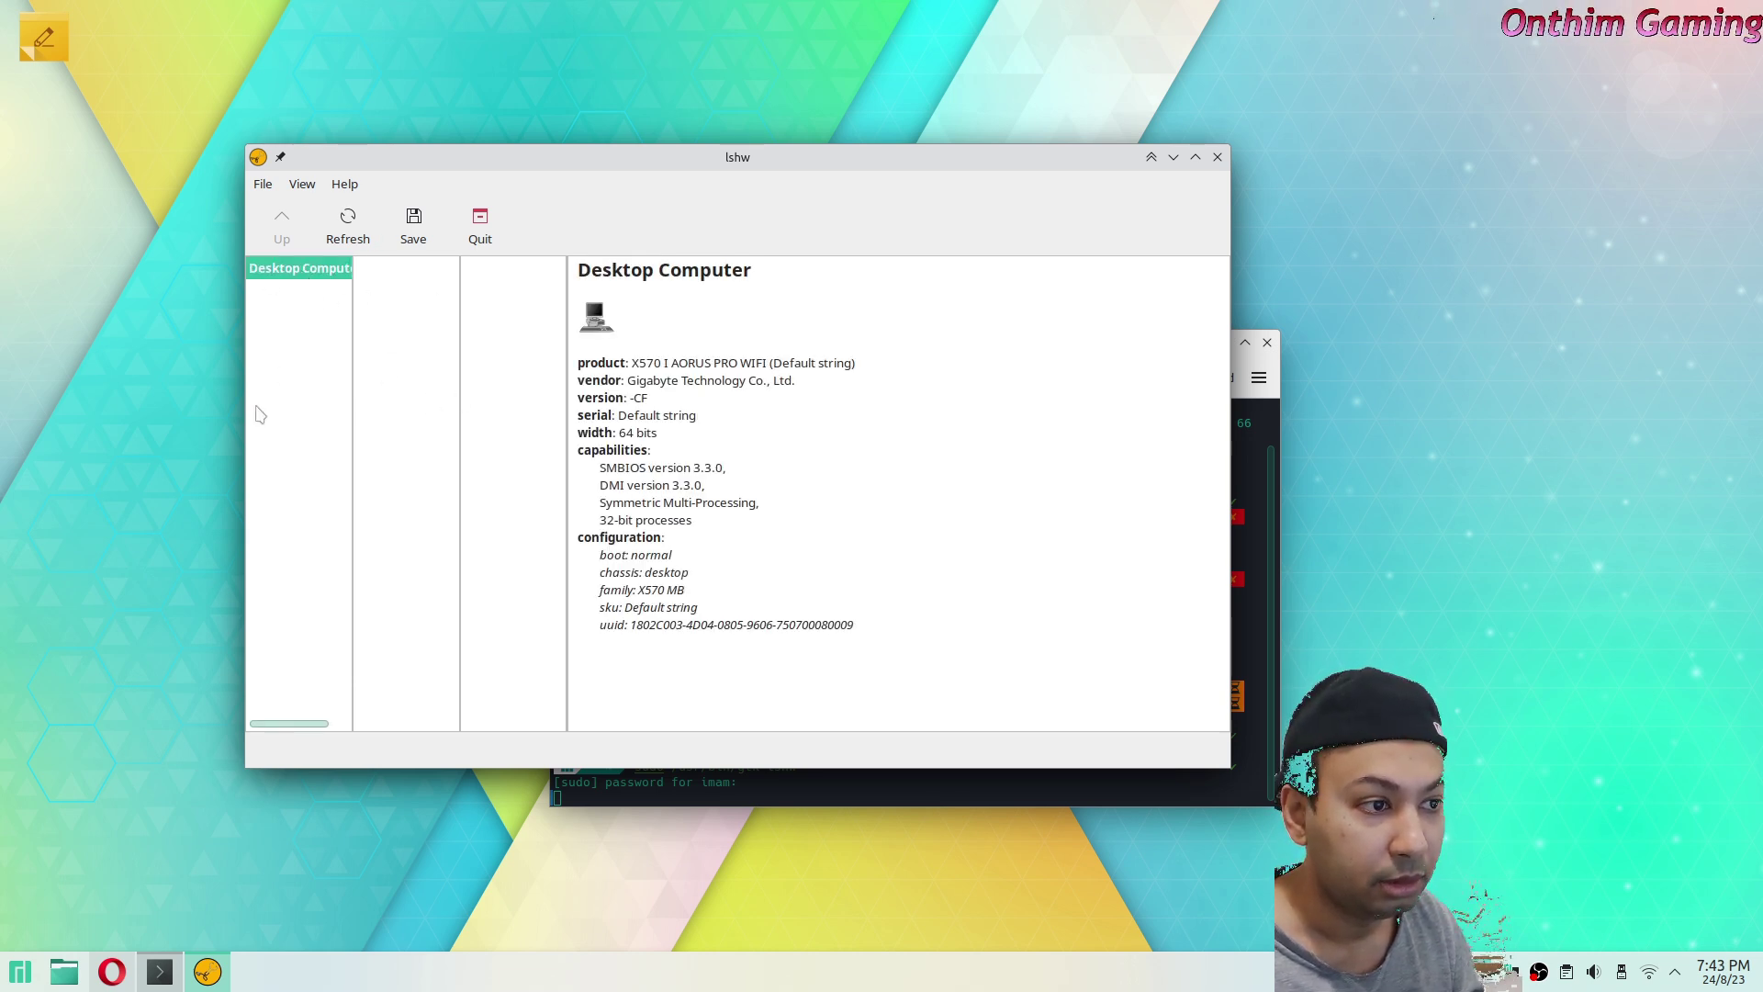
# Expand the Desktop Computer node, display the Motherboard details, highlight them, and list the motherboard's components.
pyautogui.moveTo(317, 723); pyautogui.dragTo(237, 723)
pyautogui.moveTo(613, 360); pyautogui.dragTo(844, 643)
pyautogui.click(314, 275)
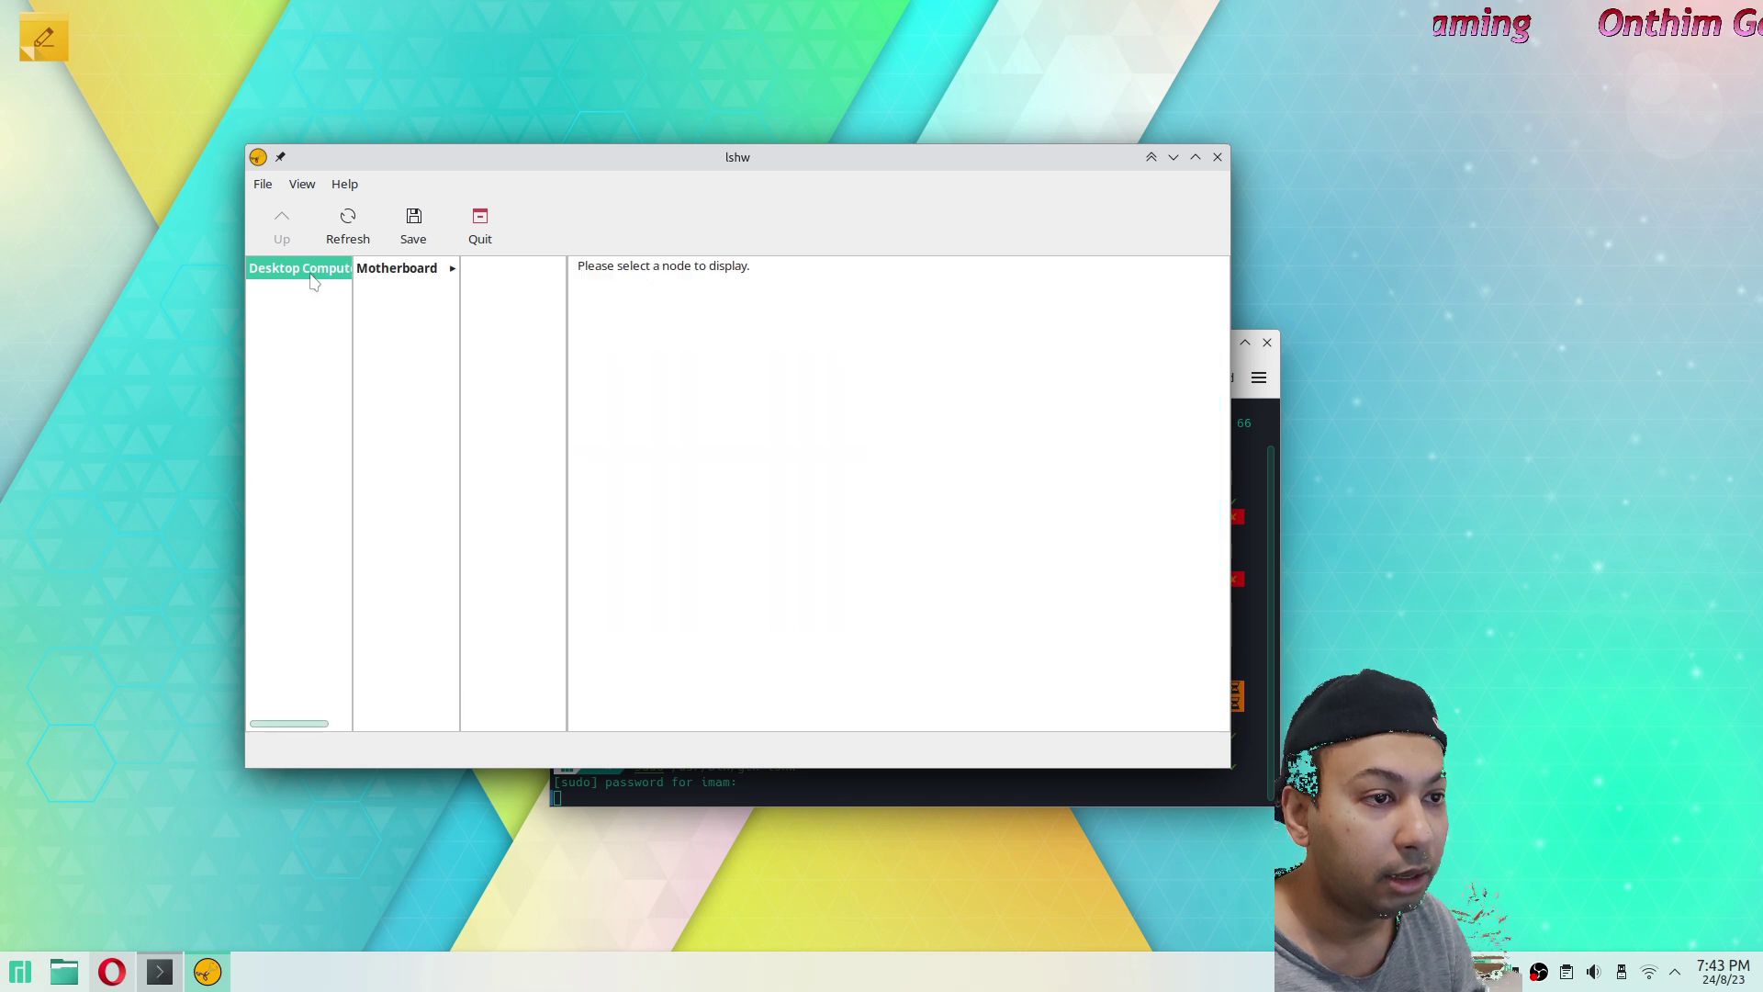
pyautogui.click(425, 273)
pyautogui.moveTo(638, 362); pyautogui.dragTo(674, 457)
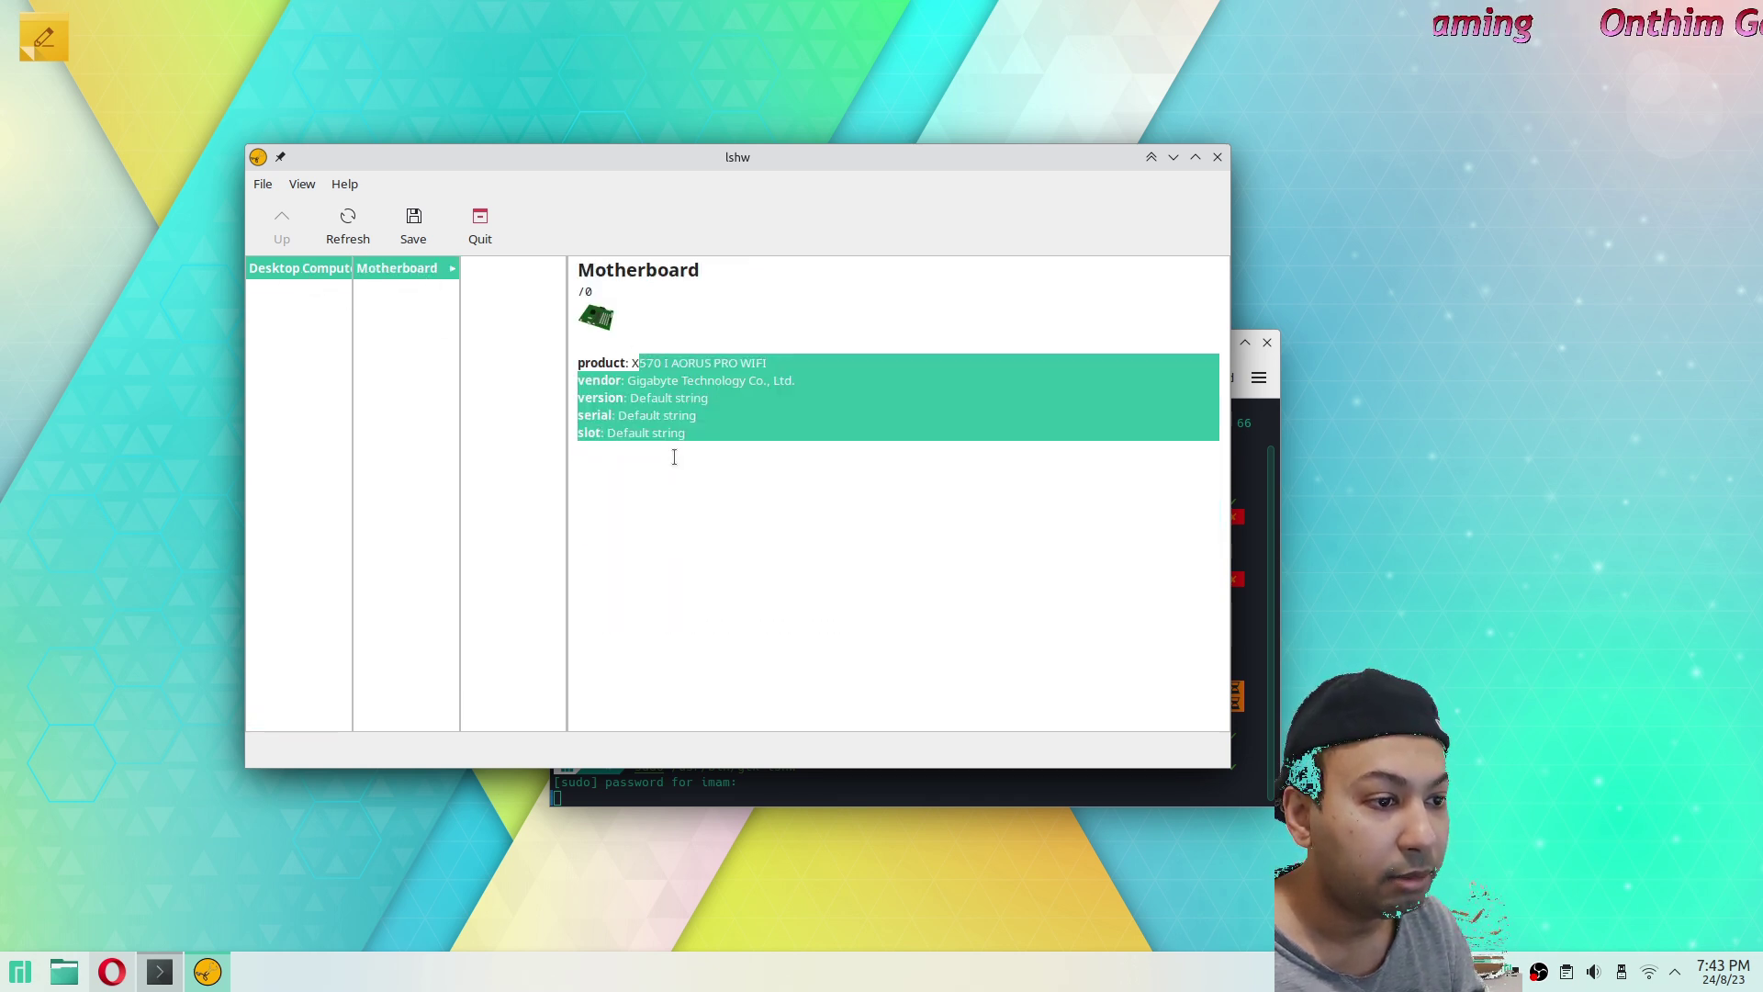
pyautogui.click(421, 271)
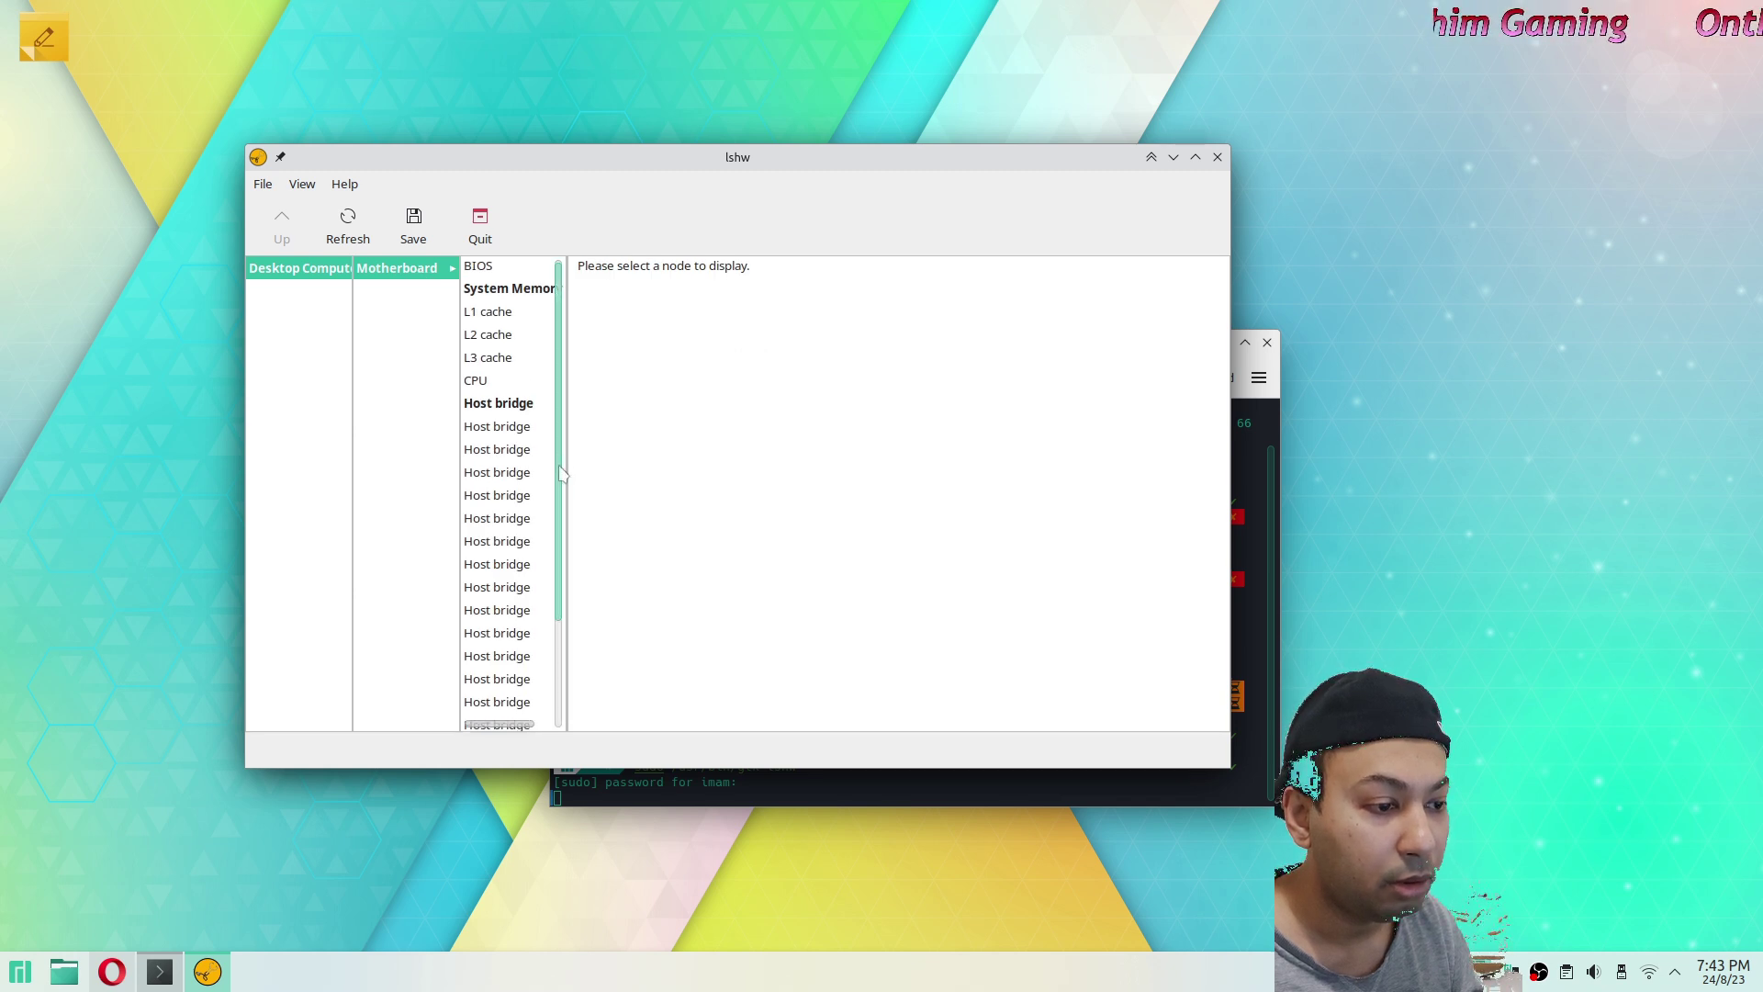
# Widen the hardware tree columns so the node names are readable and look through the motherboard's component list.
pyautogui.scroll(-3, 570, 477)
pyautogui.moveTo(571, 607); pyautogui.dragTo(818, 600)
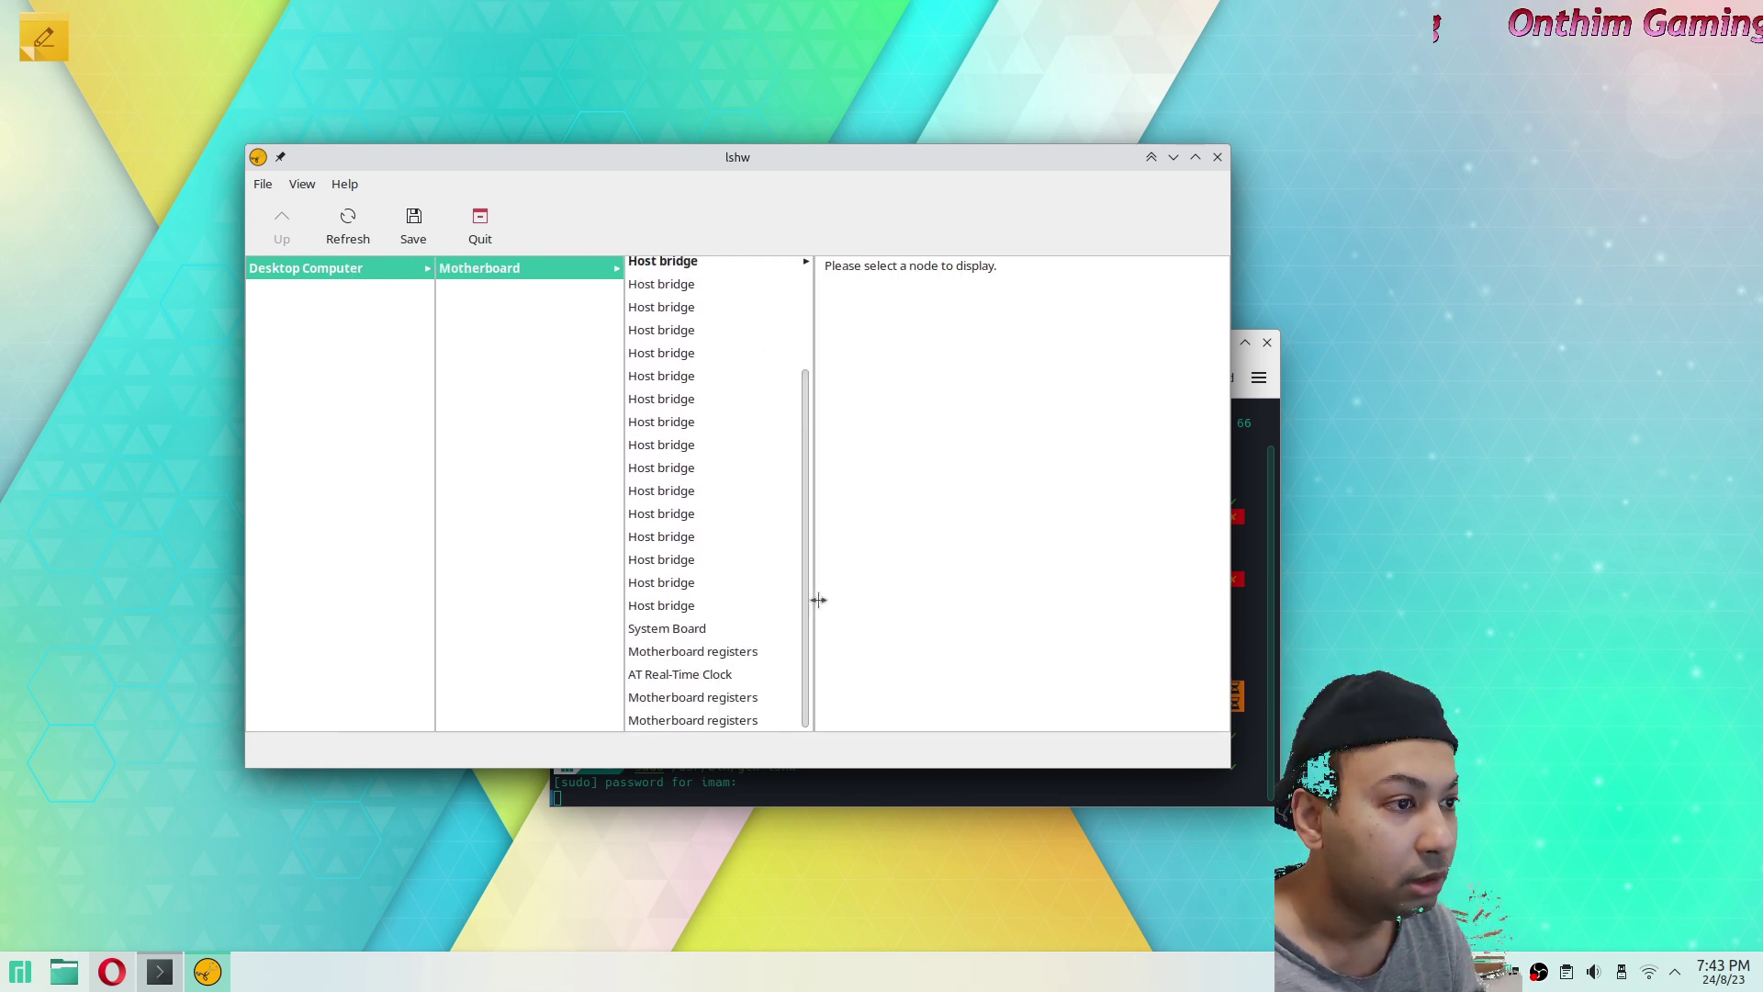
pyautogui.scroll(3, 758, 689)
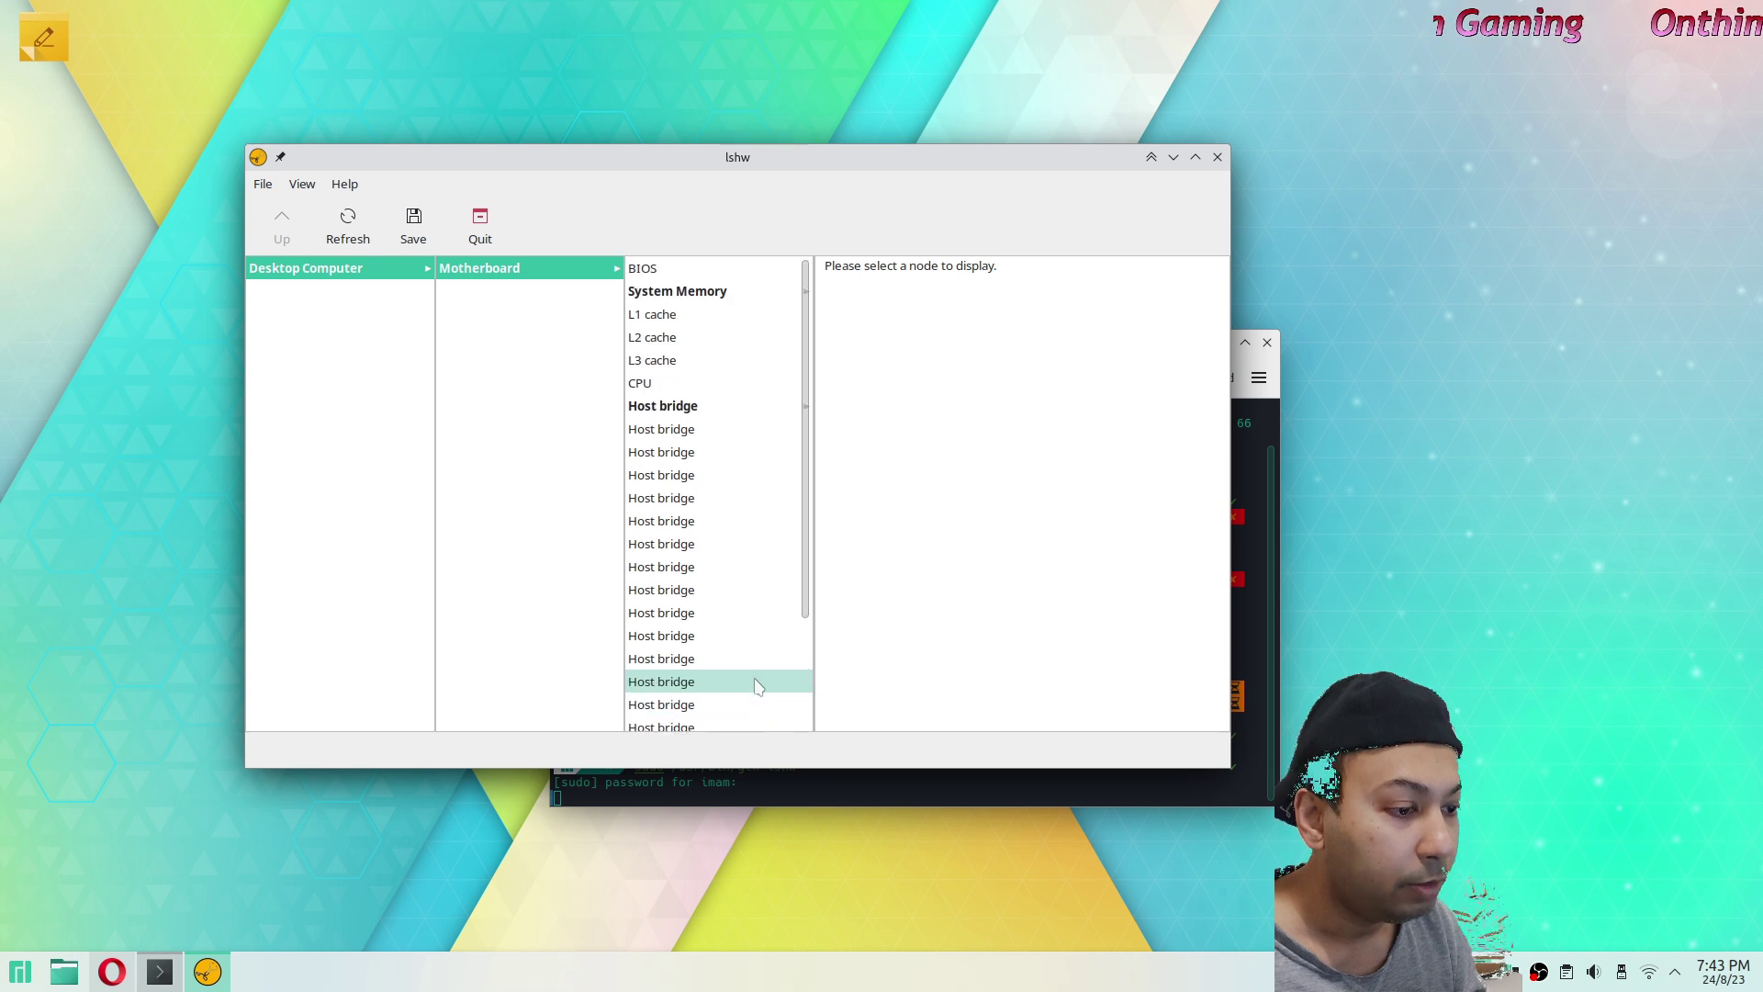
pyautogui.scroll(-3, 752, 500)
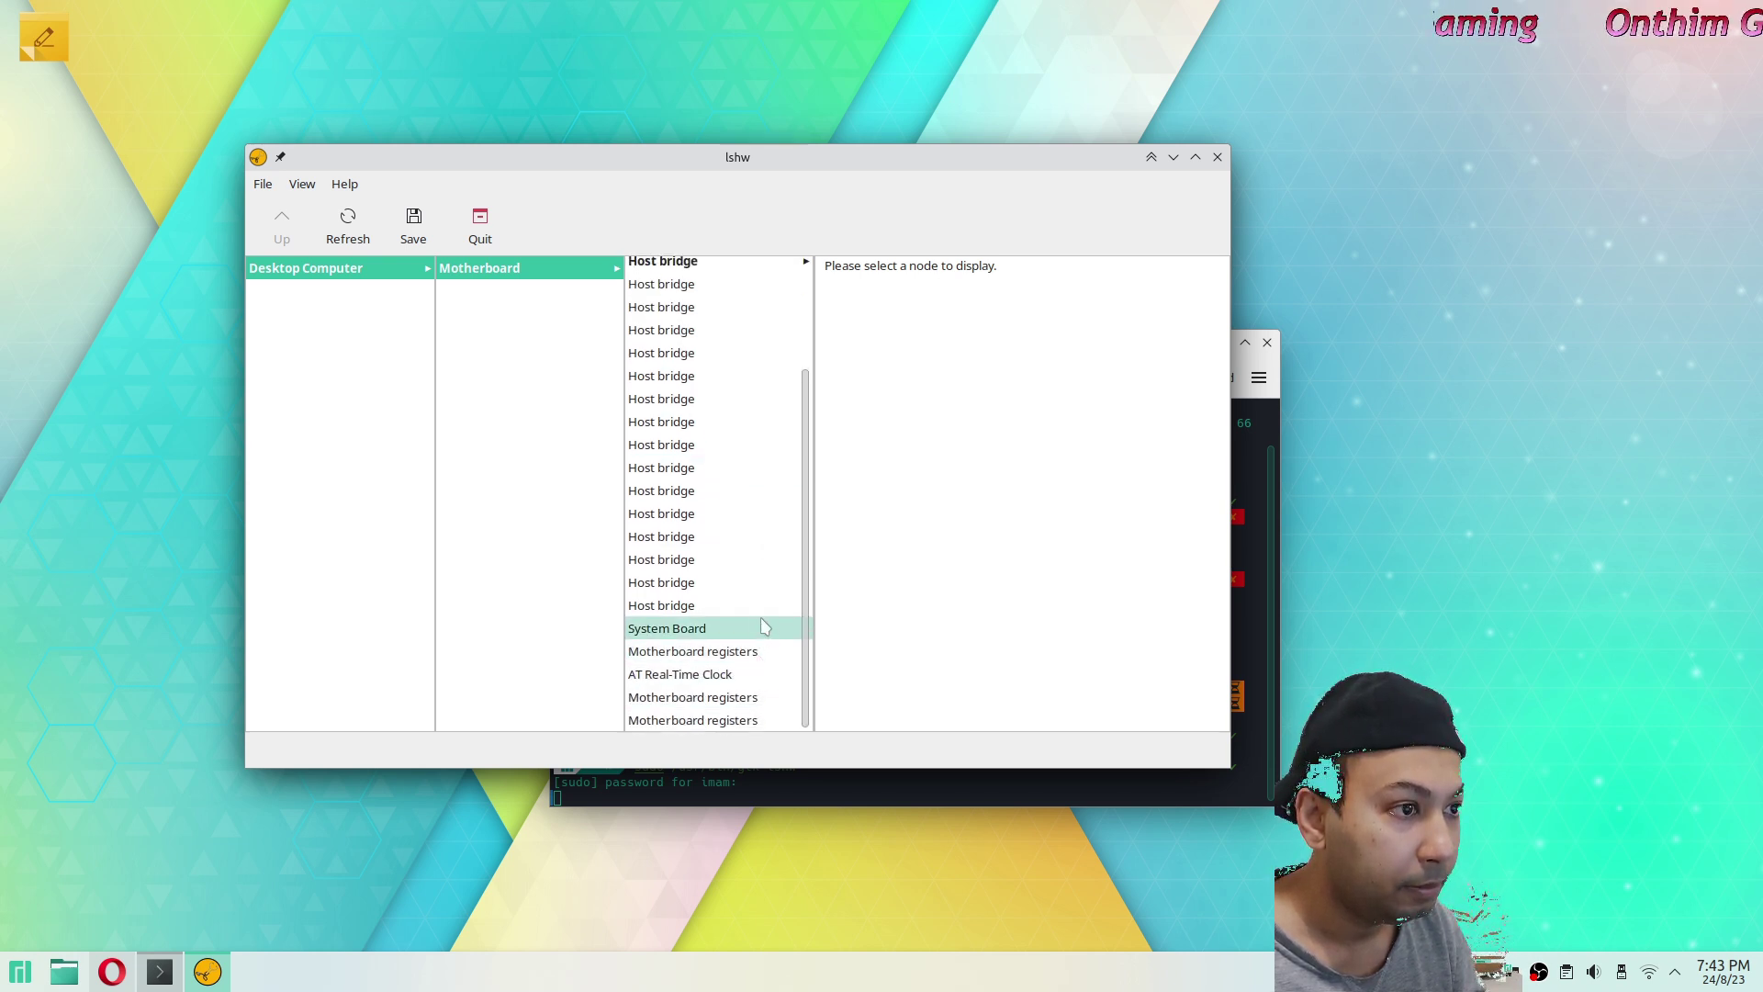
pyautogui.scroll(3, 762, 624)
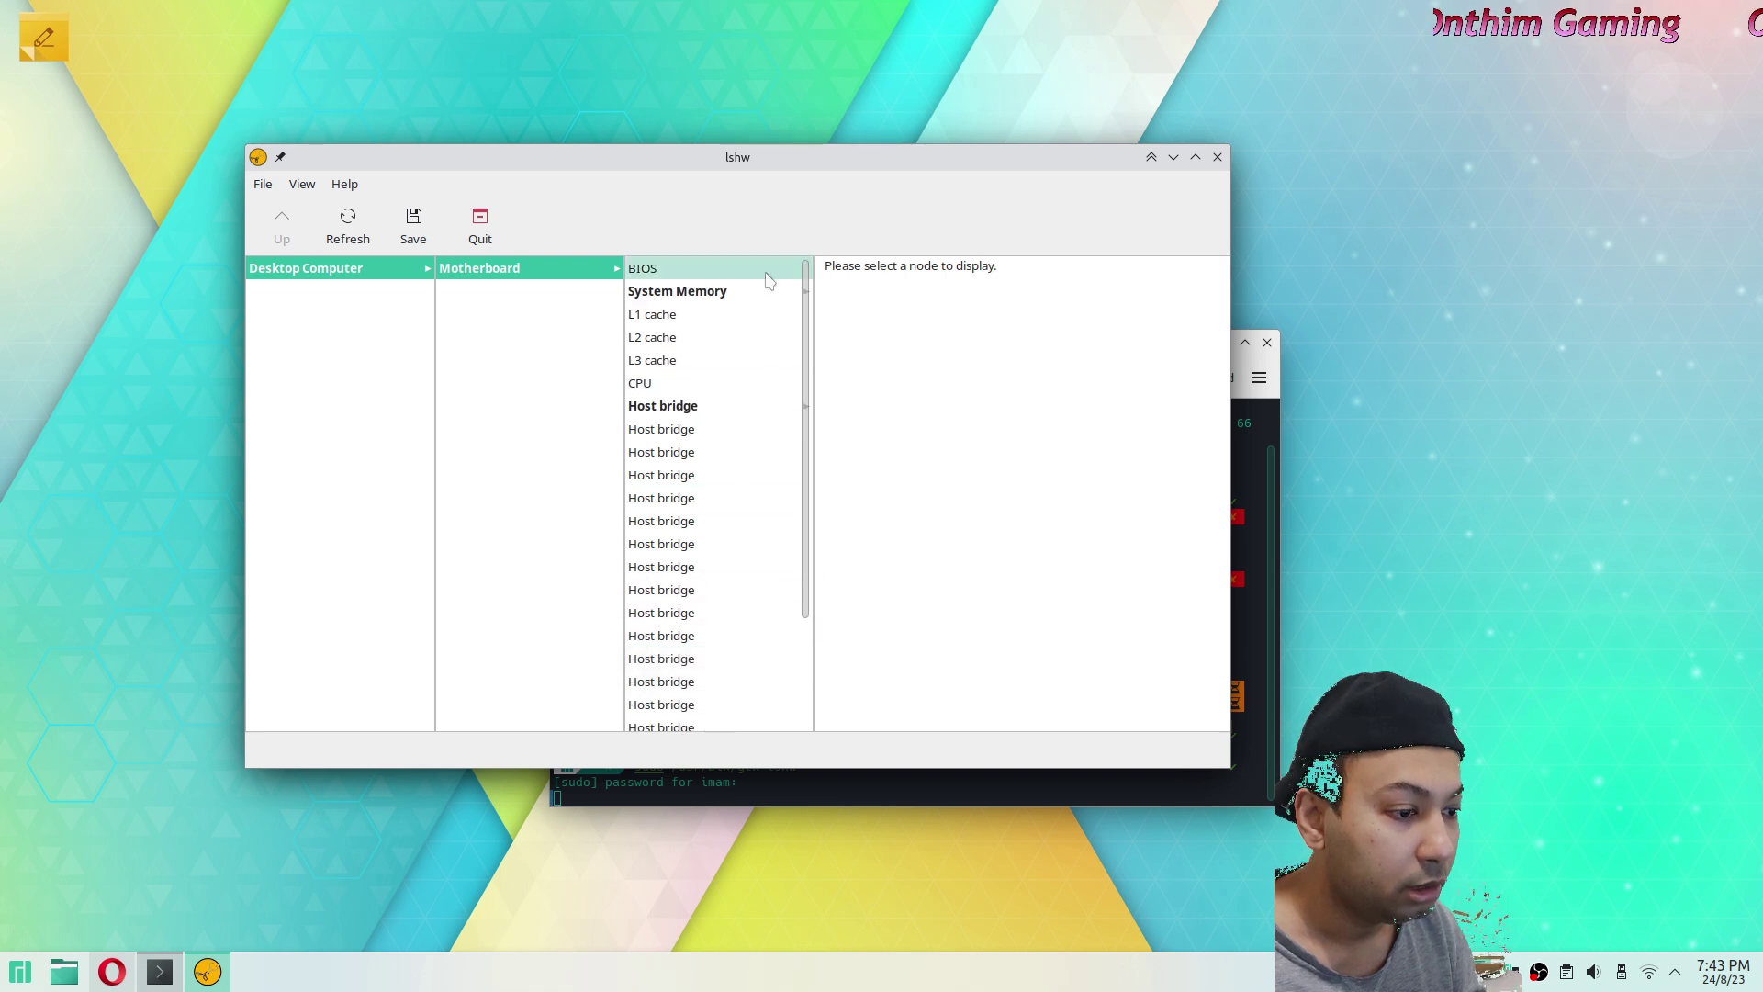
pyautogui.scroll(-3, 748, 431)
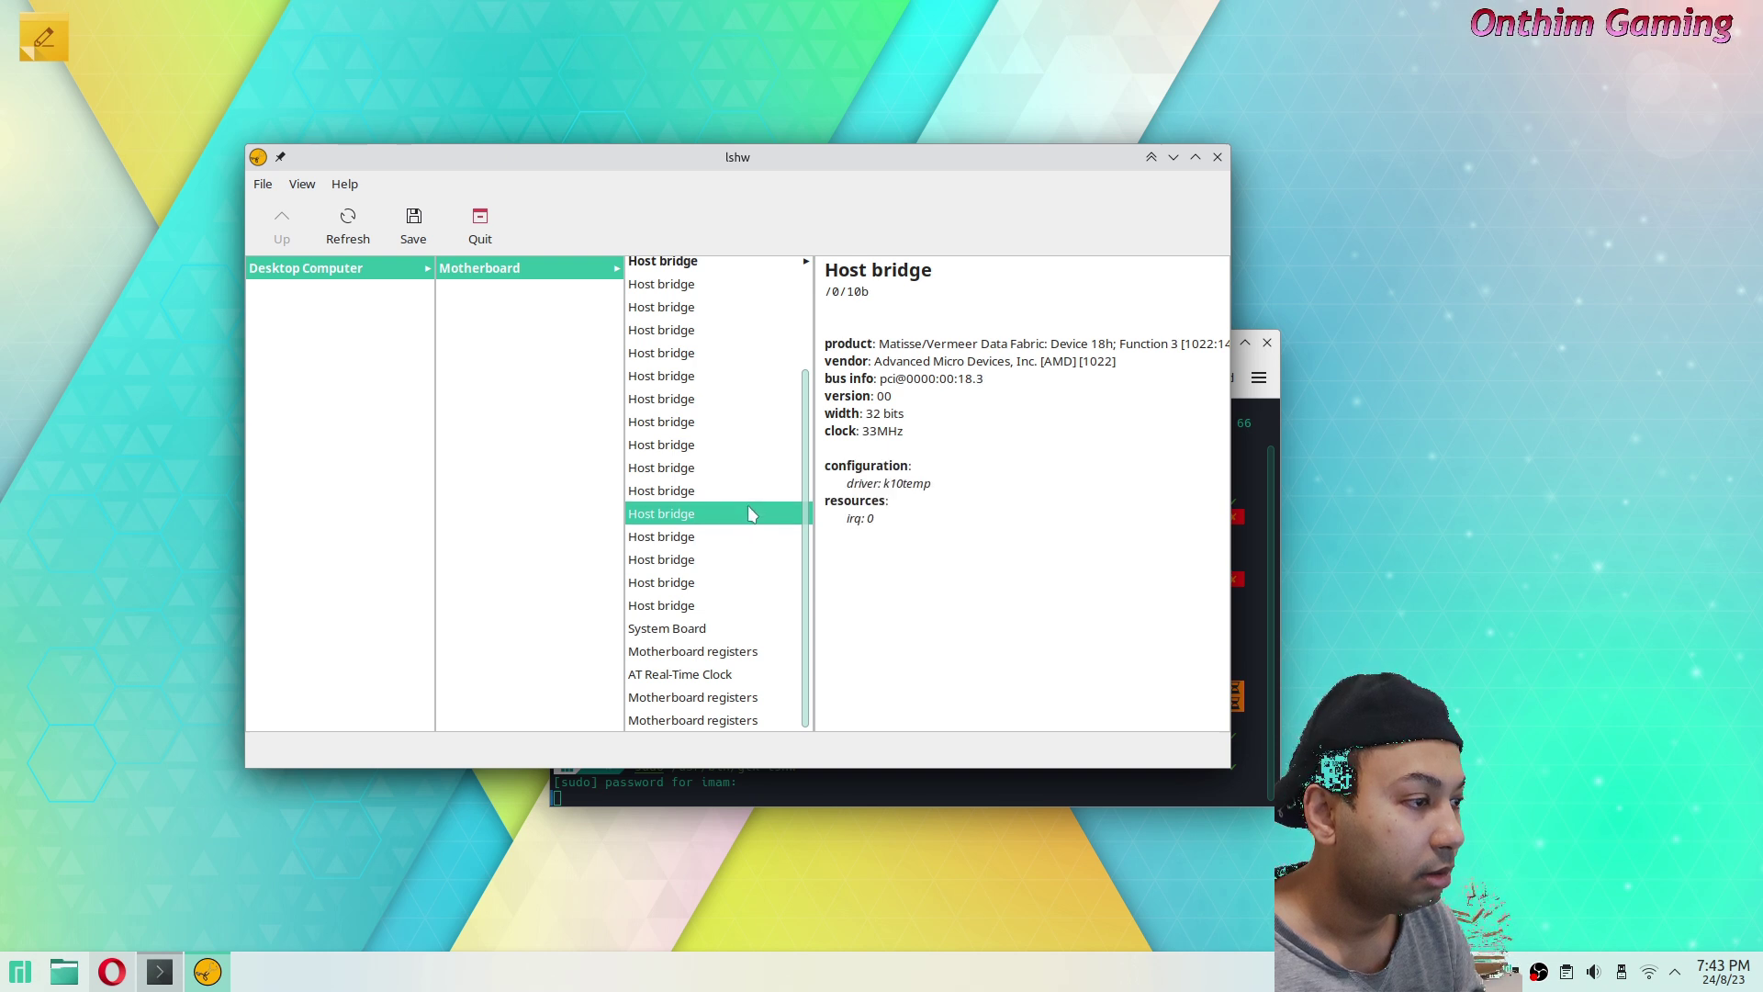
# Step through the motherboard's Host bridge entries to the Root Complex one and expand it to list its devices.
pyautogui.press('Up')
pyautogui.press('Up')
pyautogui.press('Up')
pyautogui.press('Up')
pyautogui.press('Up')
pyautogui.press('Up')
pyautogui.press('Up')
pyautogui.press('Up')
pyautogui.press('Up')
pyautogui.press('Up')
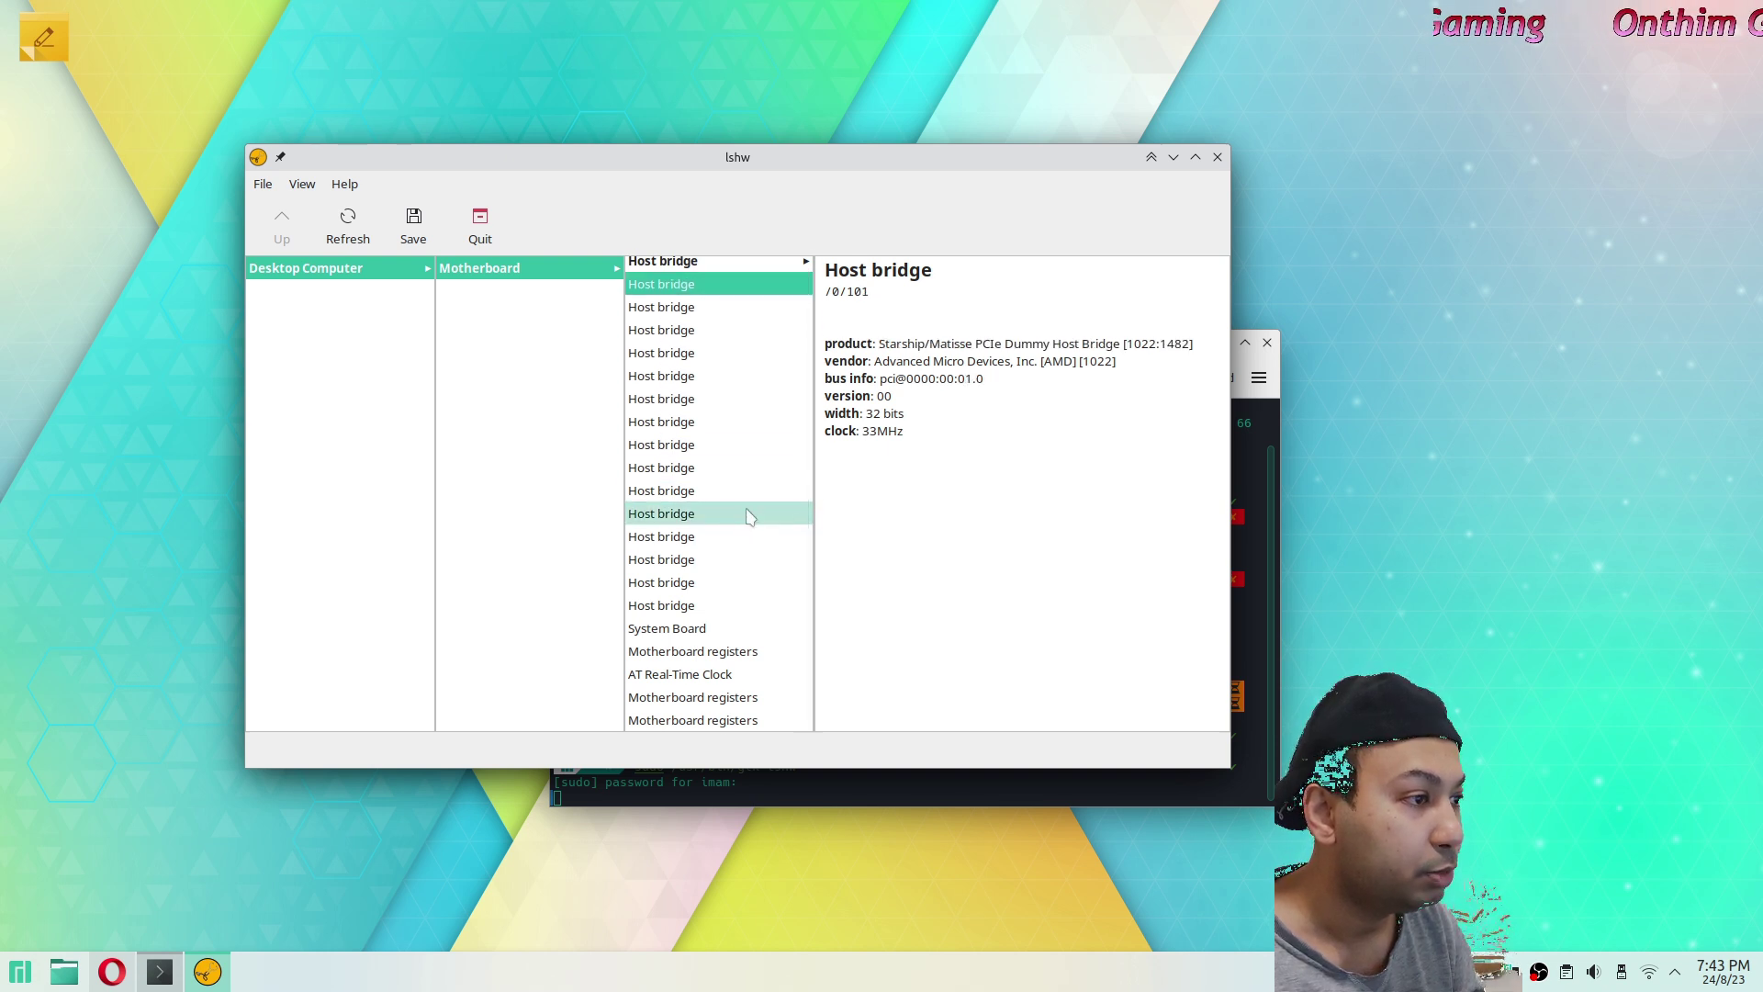
pyautogui.press('Down')
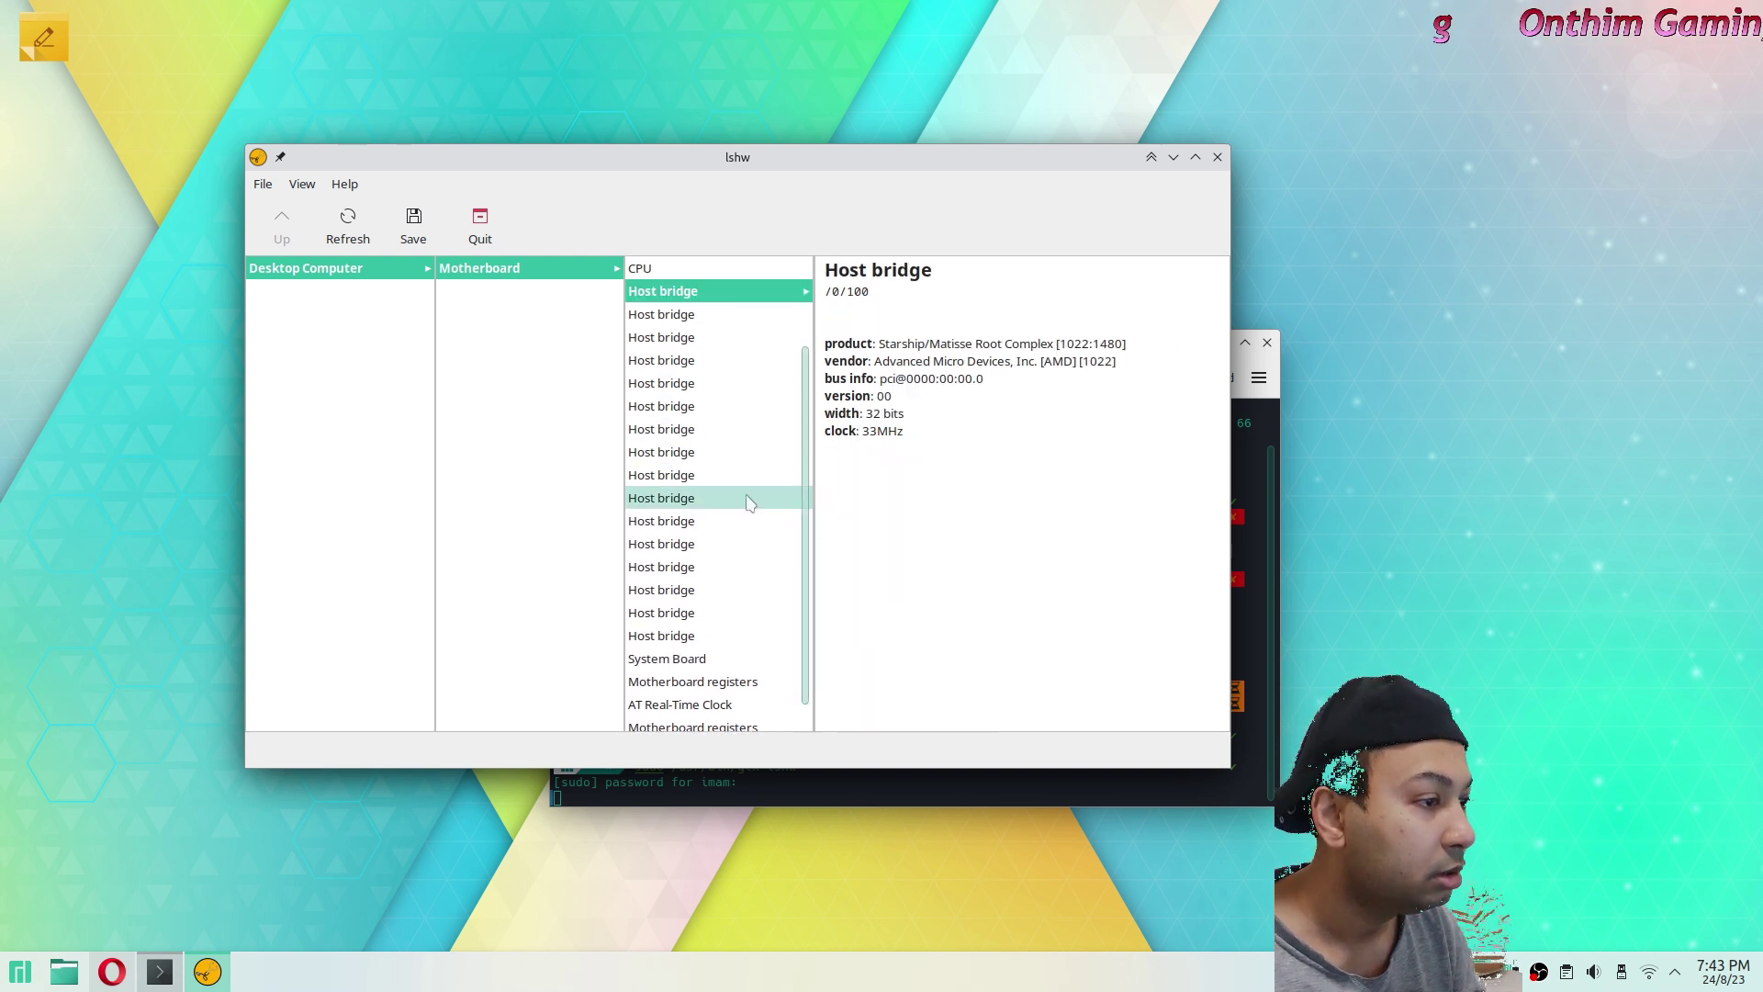
pyautogui.doubleClick(730, 299)
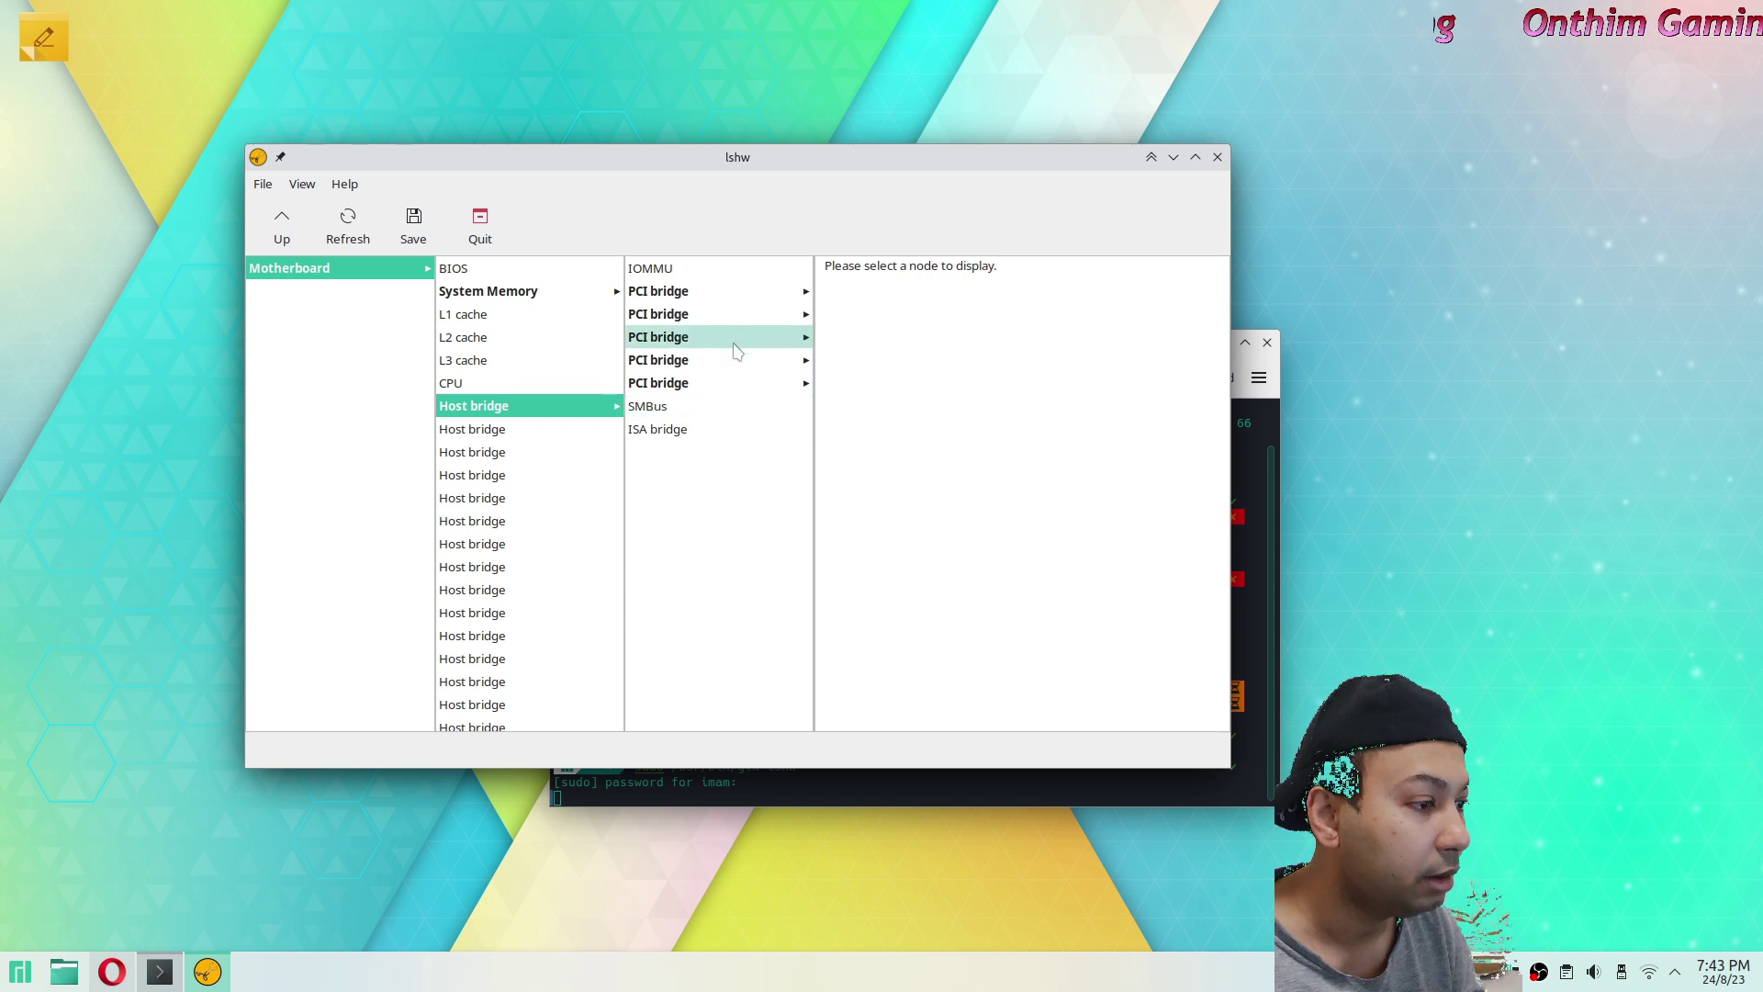
# Examine the details of the PCI bridge entries under the expanded Host bridge.
pyautogui.click(730, 291)
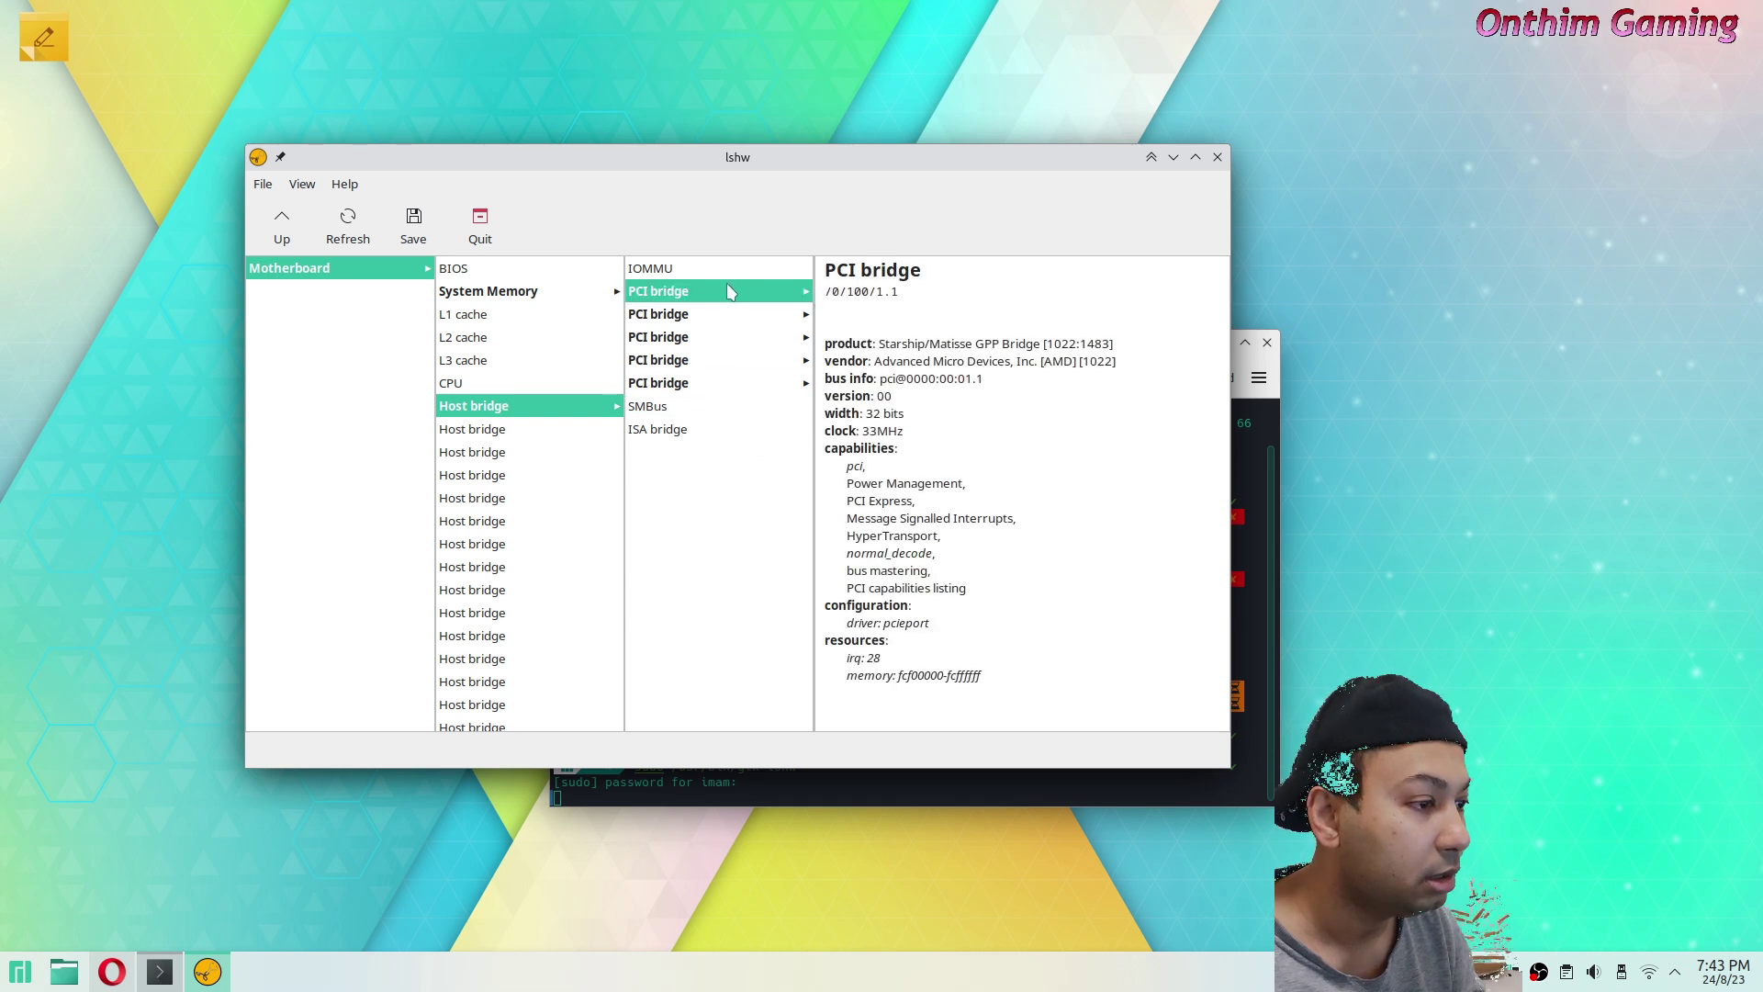
pyautogui.click(725, 383)
pyautogui.press('Up')
pyautogui.press('Up')
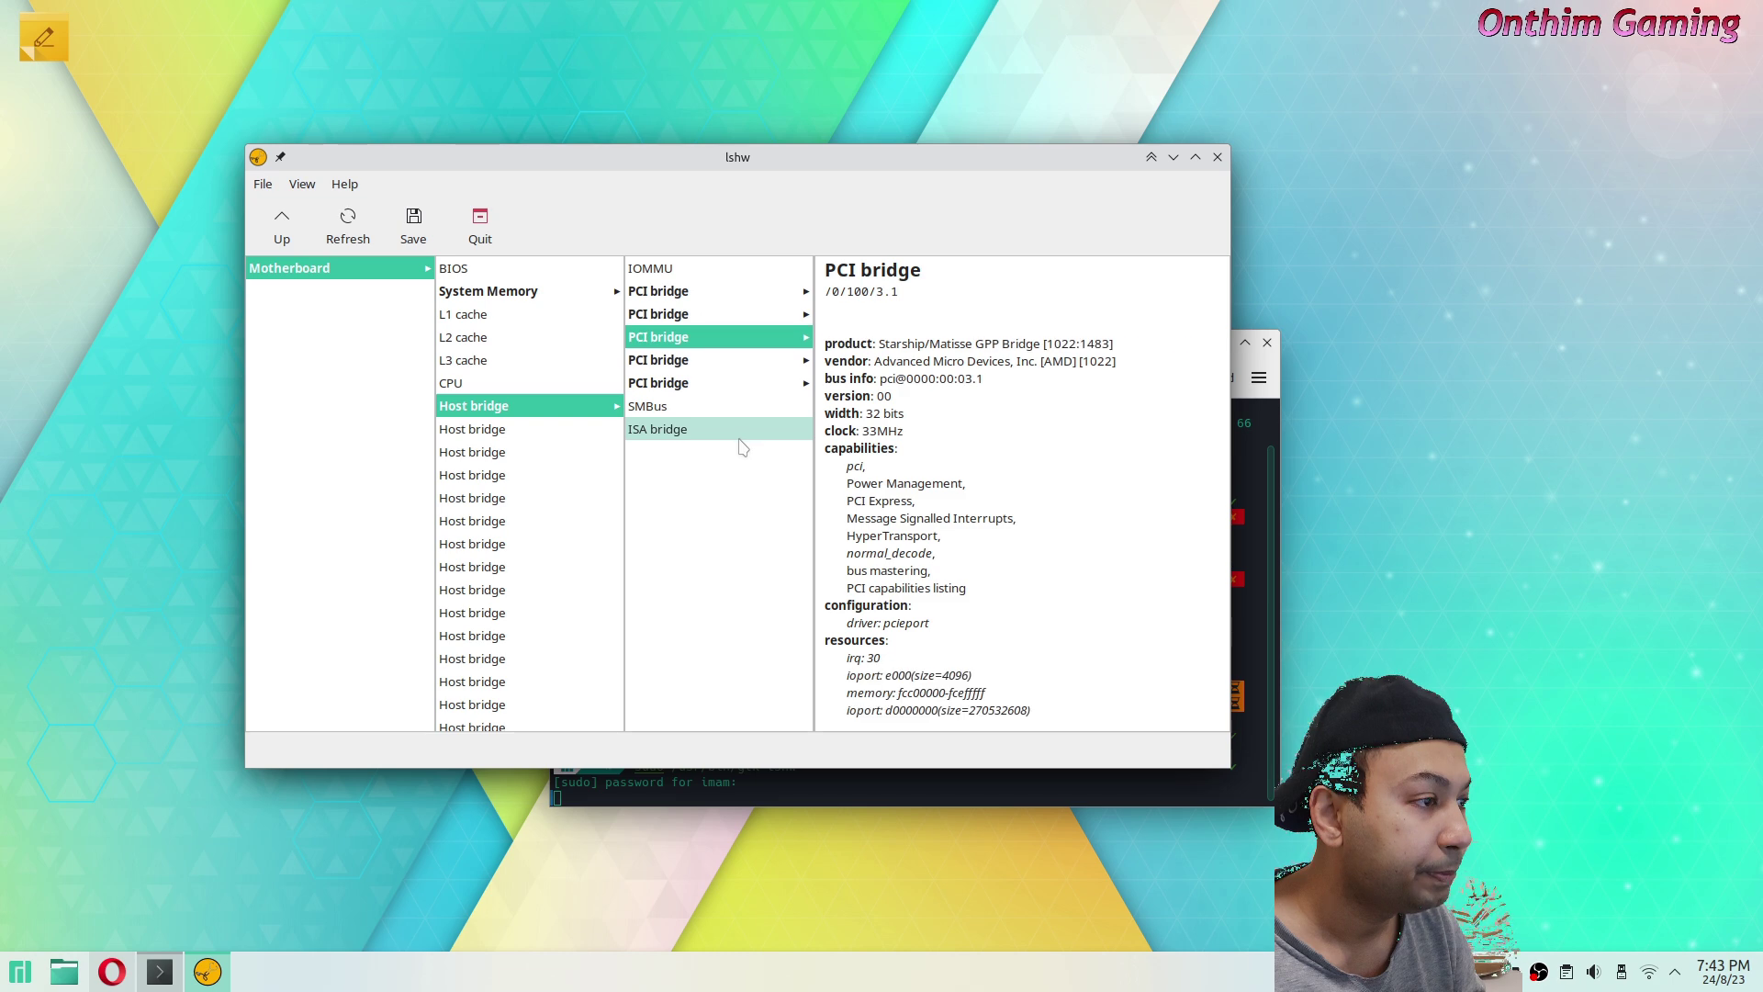
pyautogui.press('Up')
pyautogui.press('Up')
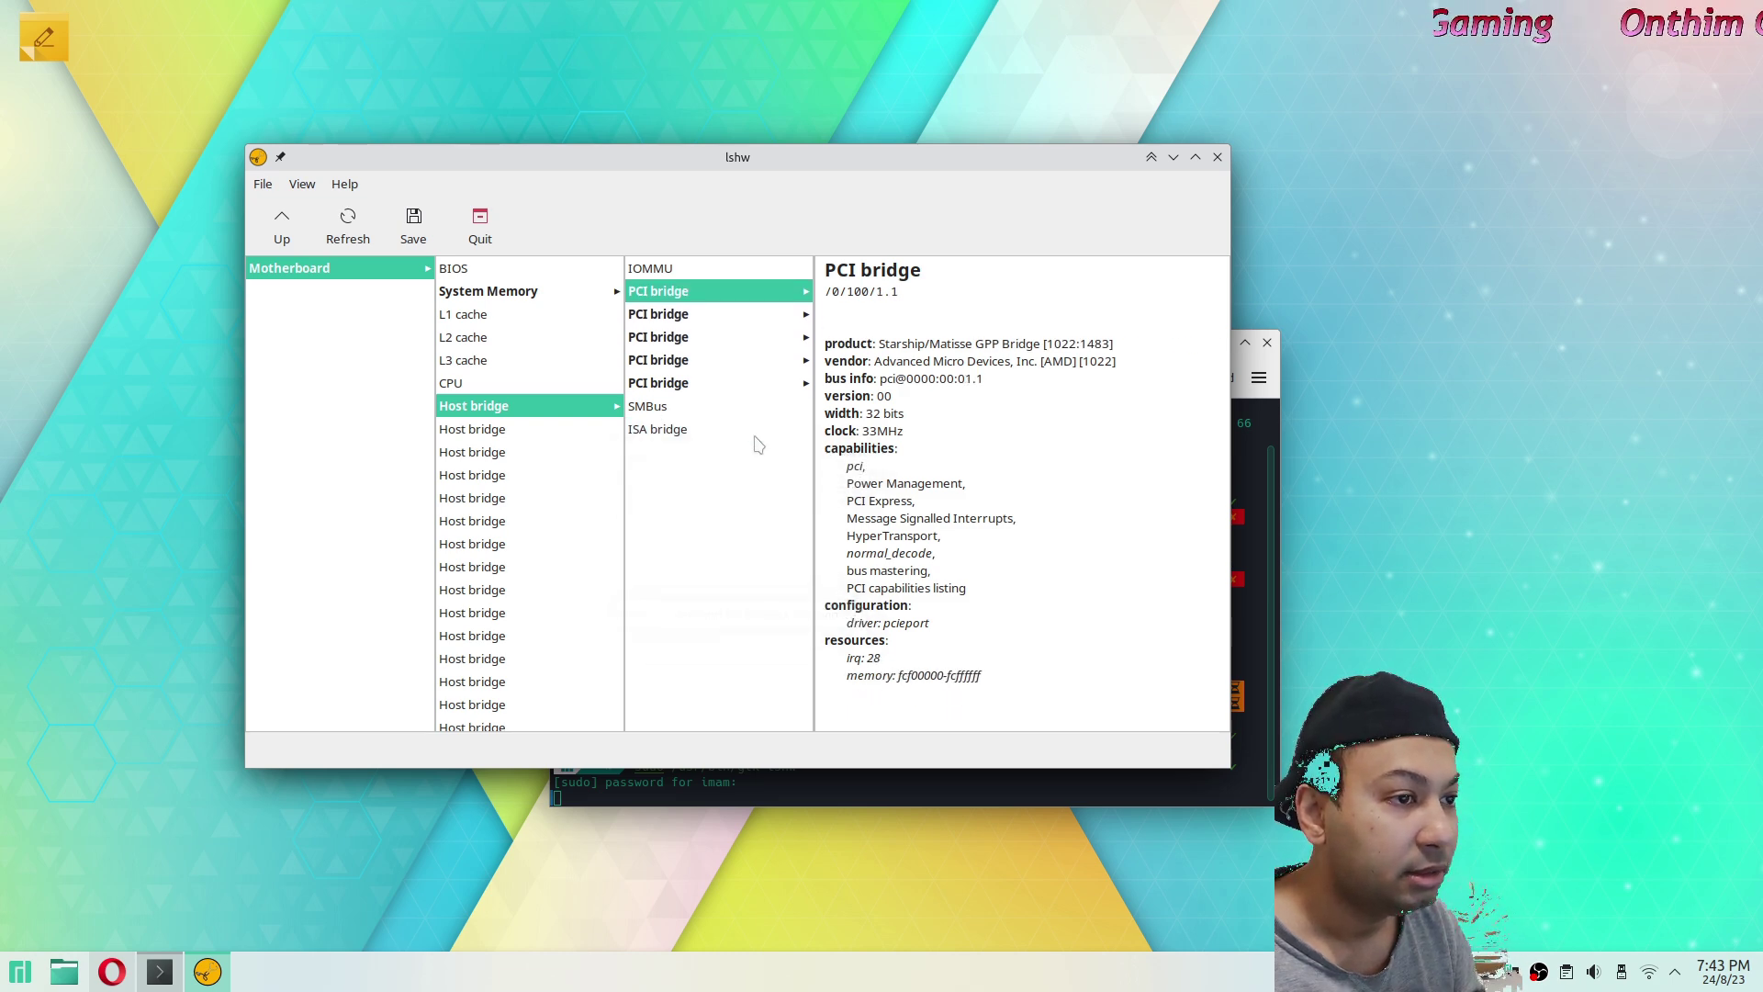
# Expand the first and second PCI bridges under the Host bridge, drilling into the second one's nested bridges.
pyautogui.doubleClick(739, 294)
pyautogui.doubleClick(537, 314)
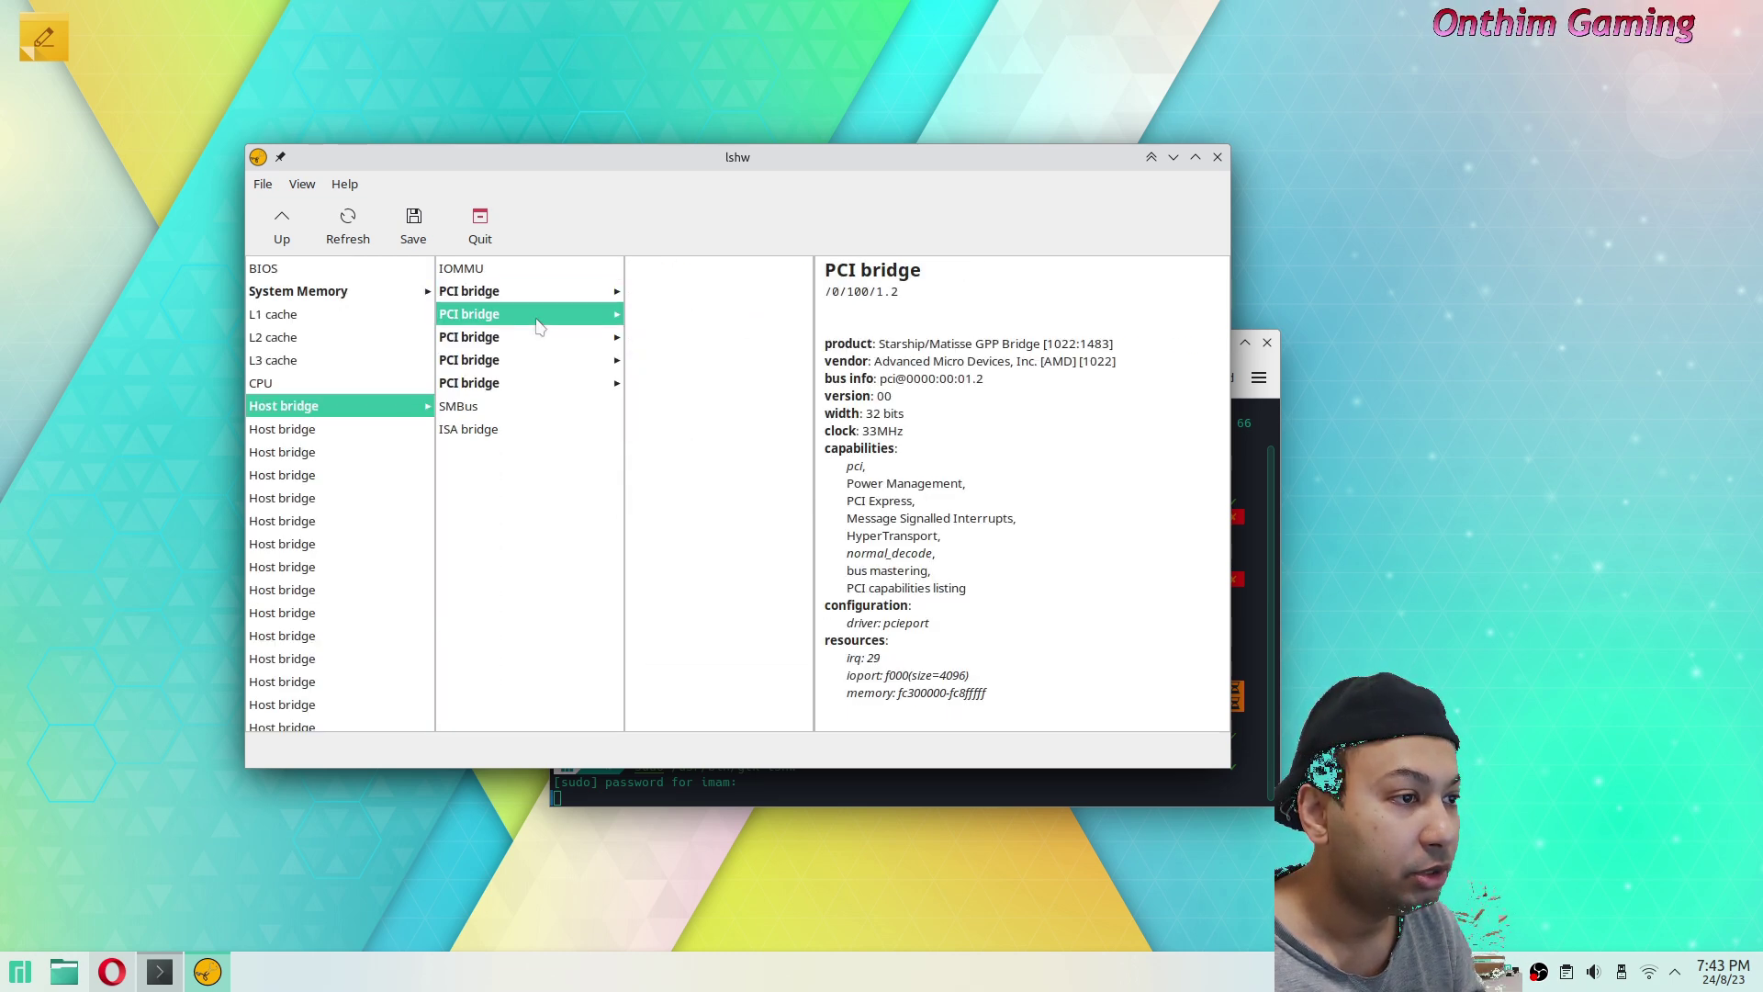
pyautogui.doubleClick(746, 268)
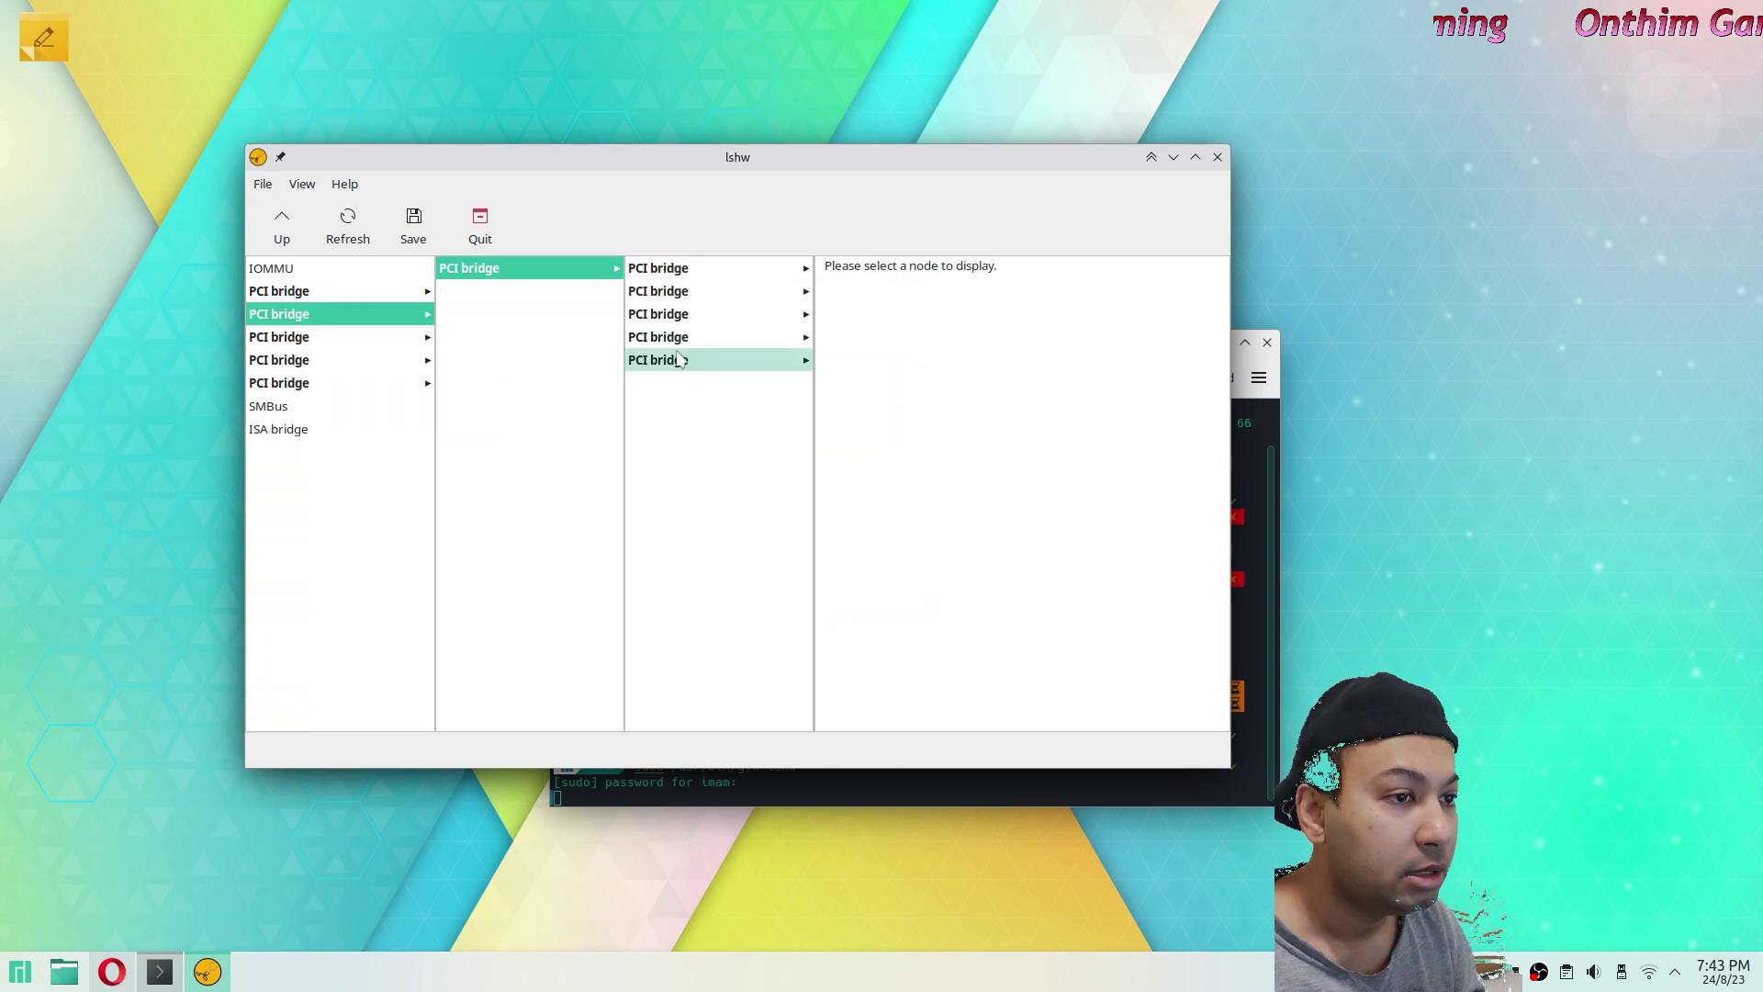
pyautogui.doubleClick(735, 268)
# Check each nested PCI bridge for a graphics device and go back up one level.
pyautogui.click(573, 314)
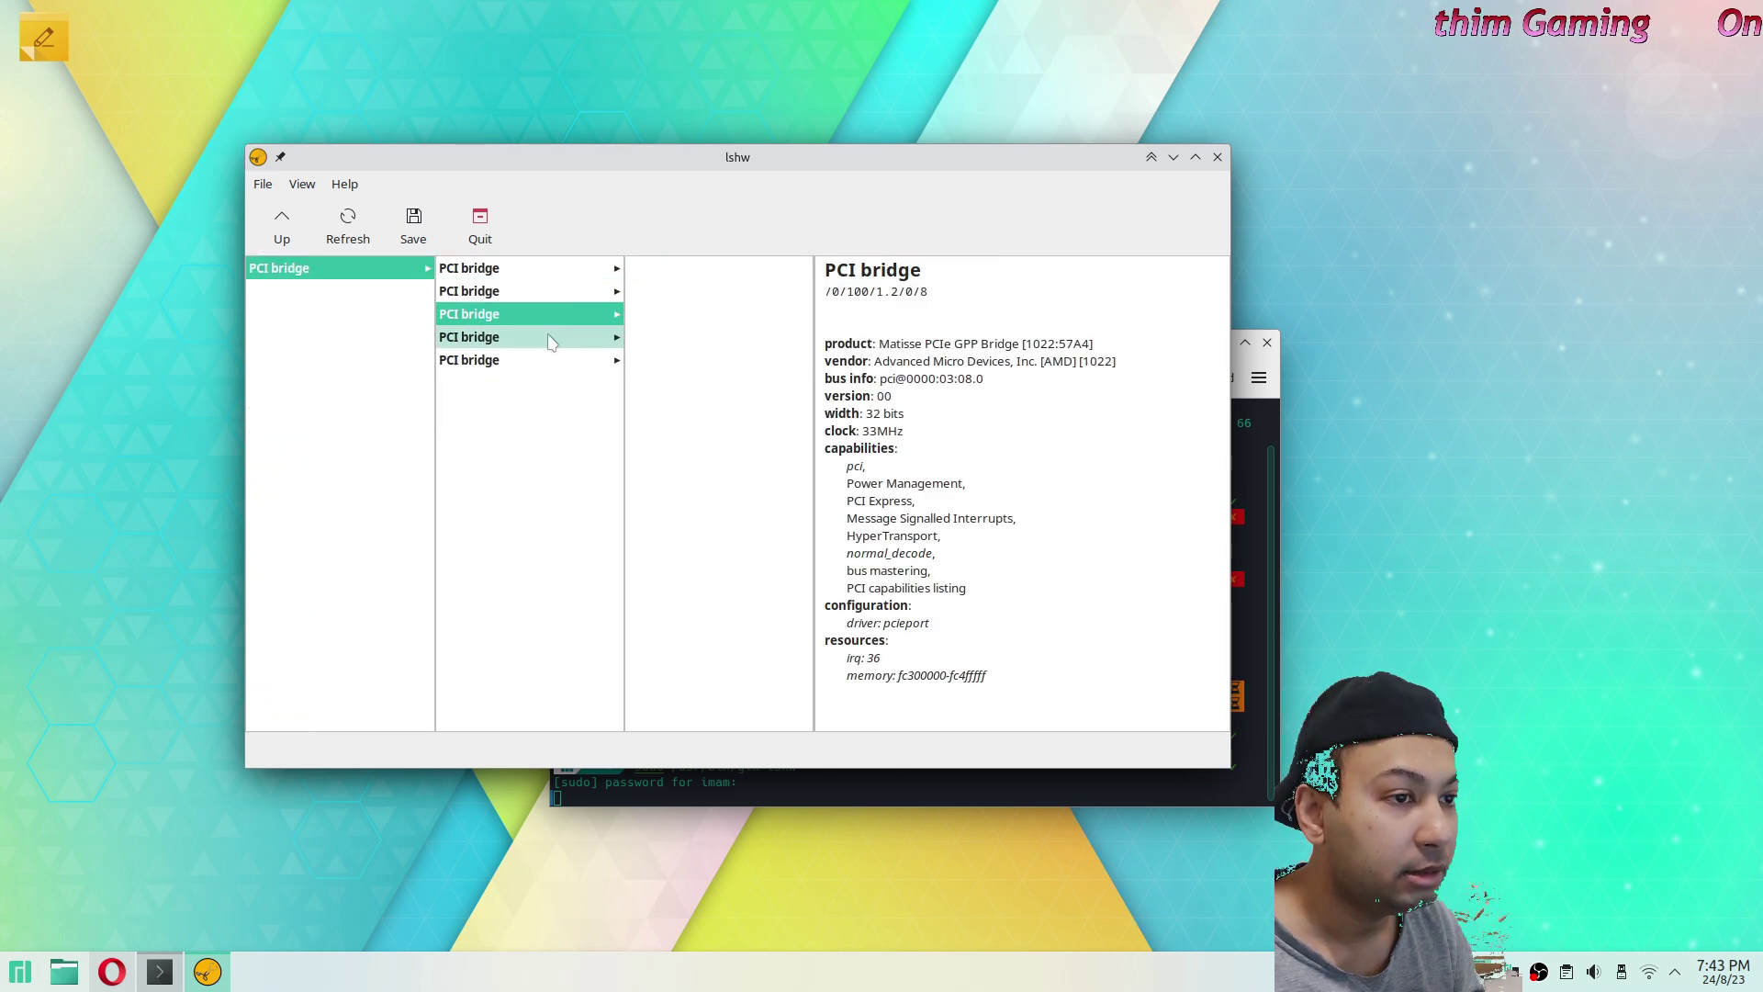
pyautogui.click(540, 337)
pyautogui.click(538, 292)
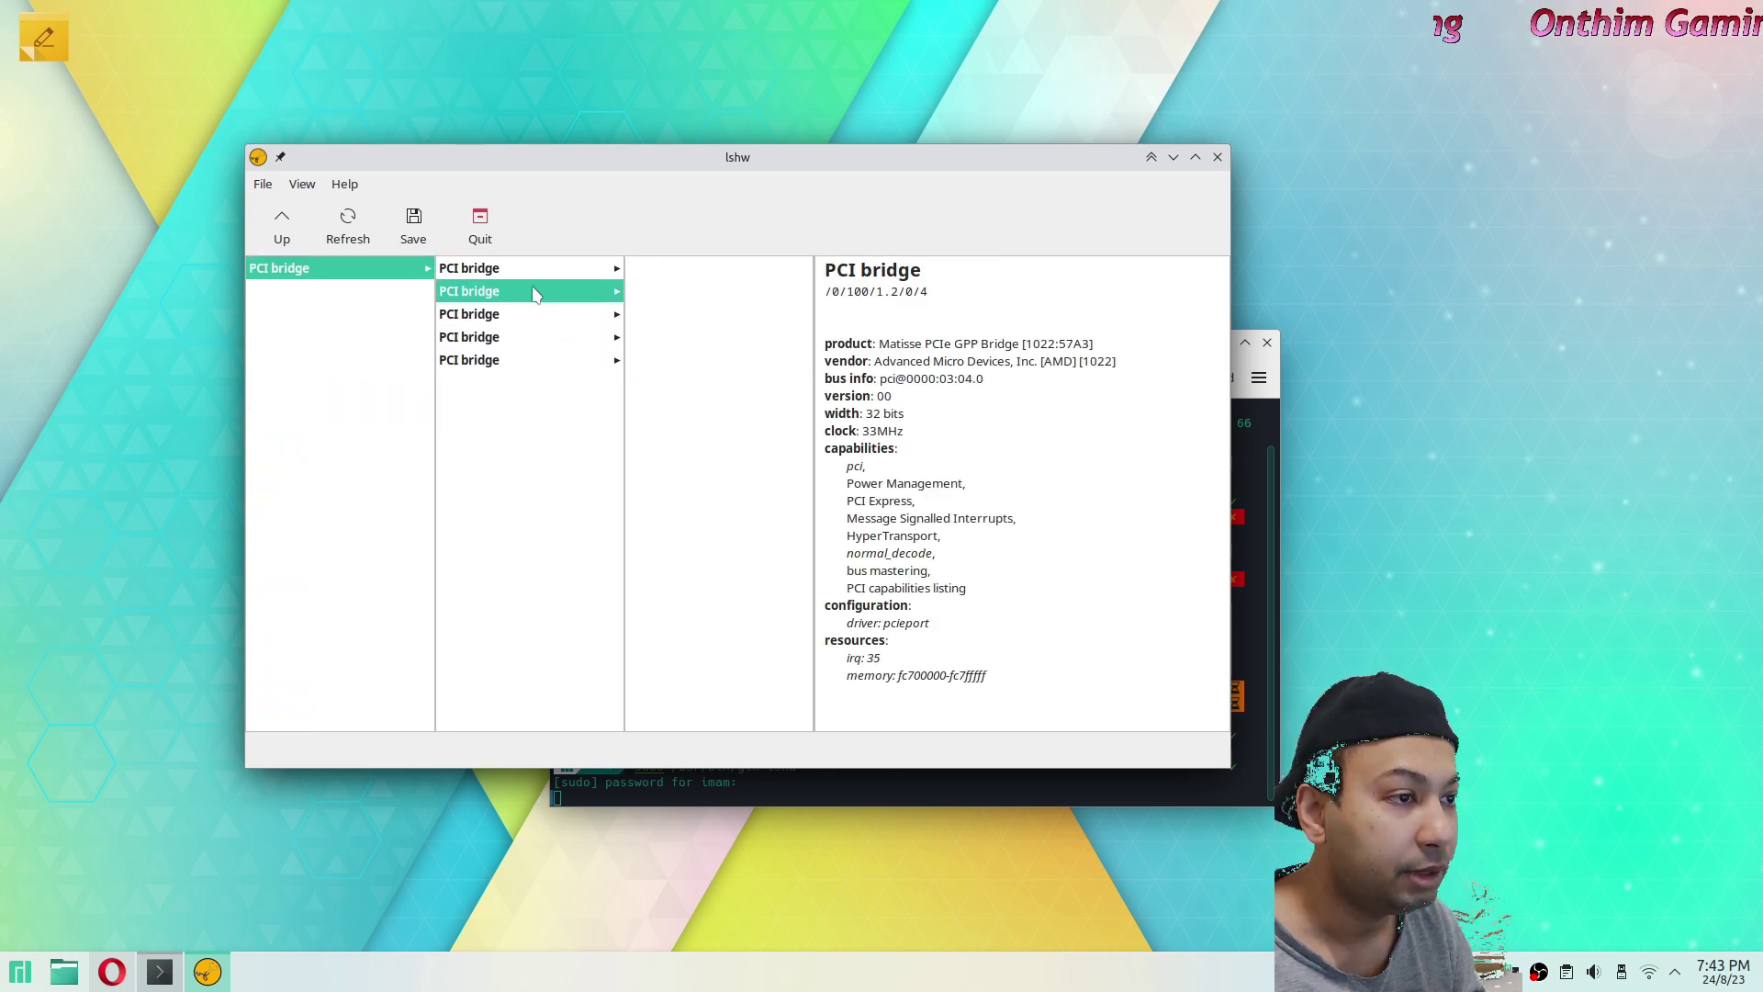
pyautogui.doubleClick(538, 291)
pyautogui.doubleClick(523, 316)
pyautogui.doubleClick(532, 339)
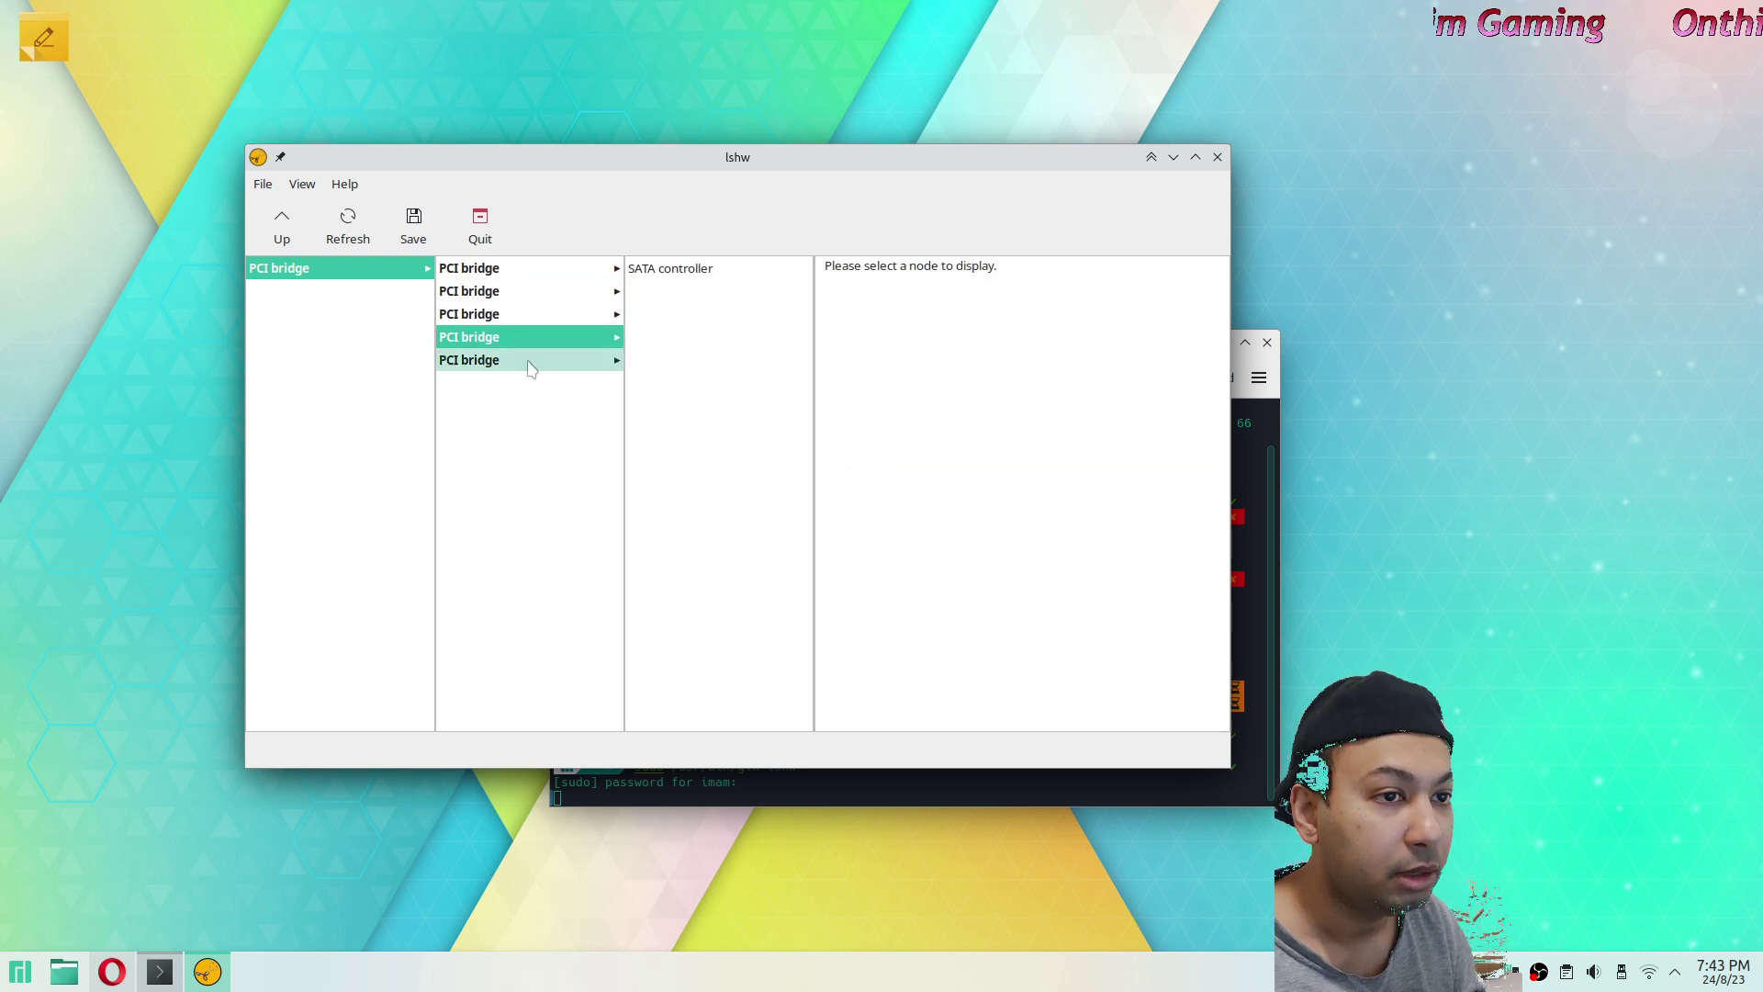
pyautogui.doubleClick(532, 361)
pyautogui.click(286, 246)
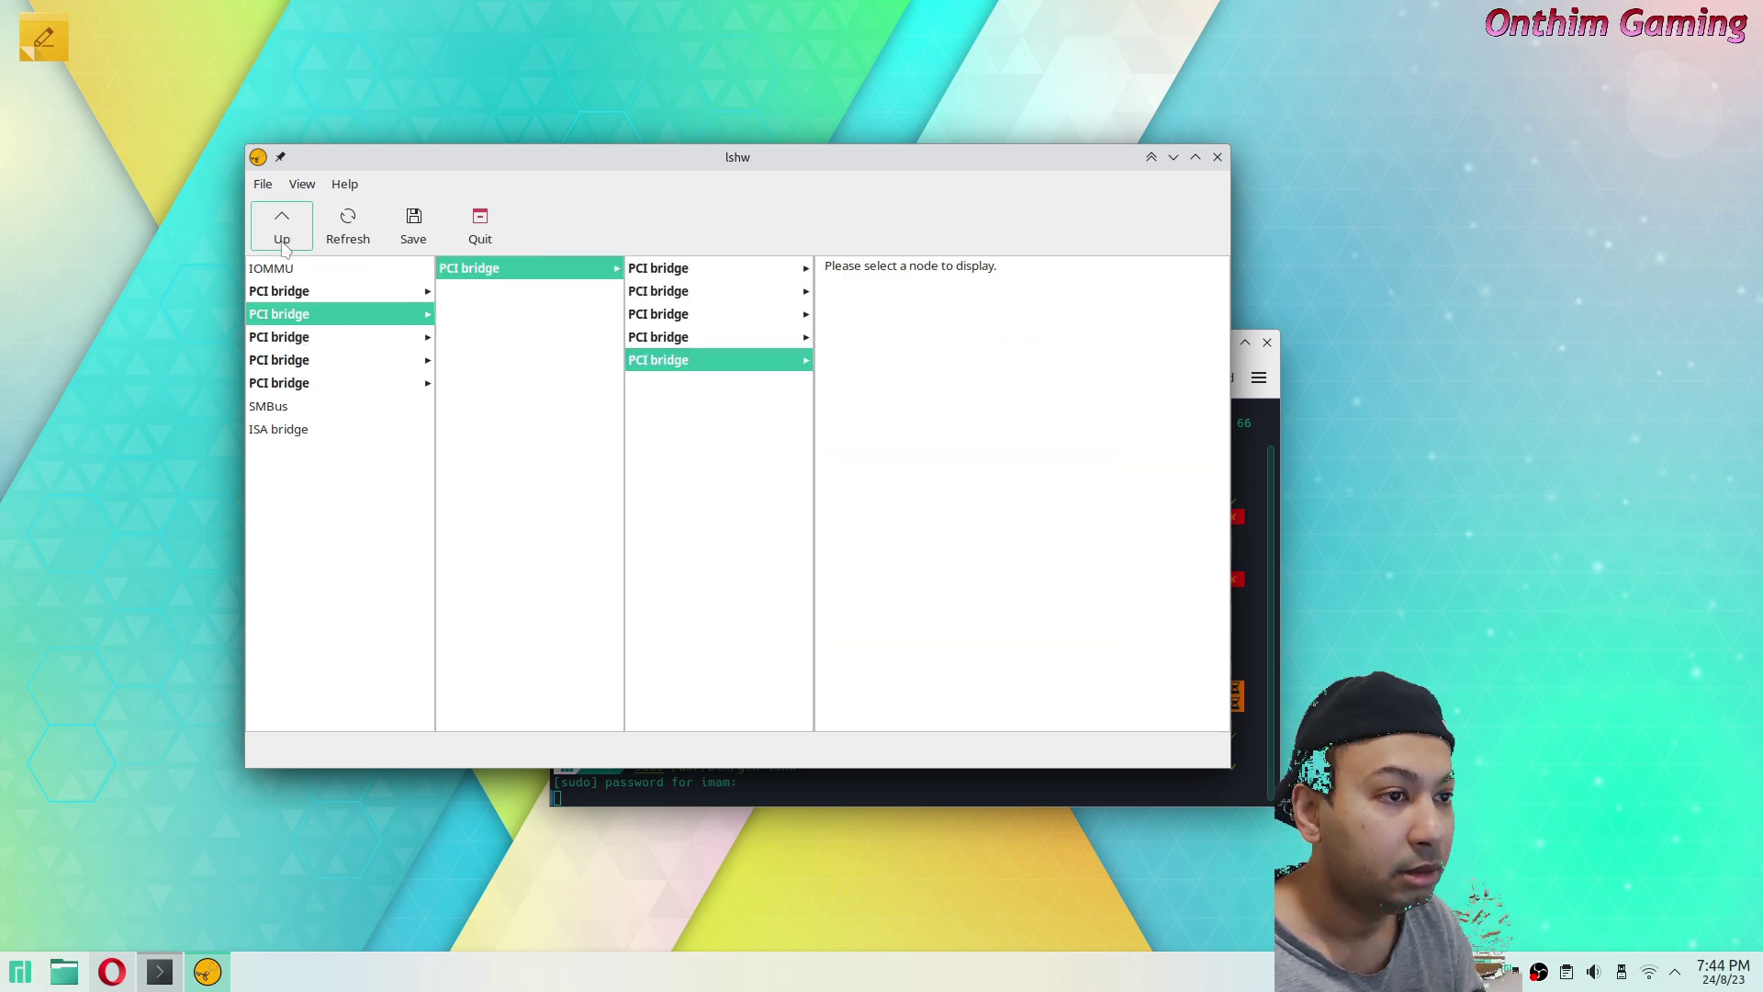
# Expand the third PCI bridge through its nested bridges and display the VGA compatible controller's details.
pyautogui.click(333, 339)
pyautogui.doubleClick(333, 341)
pyautogui.click(550, 267)
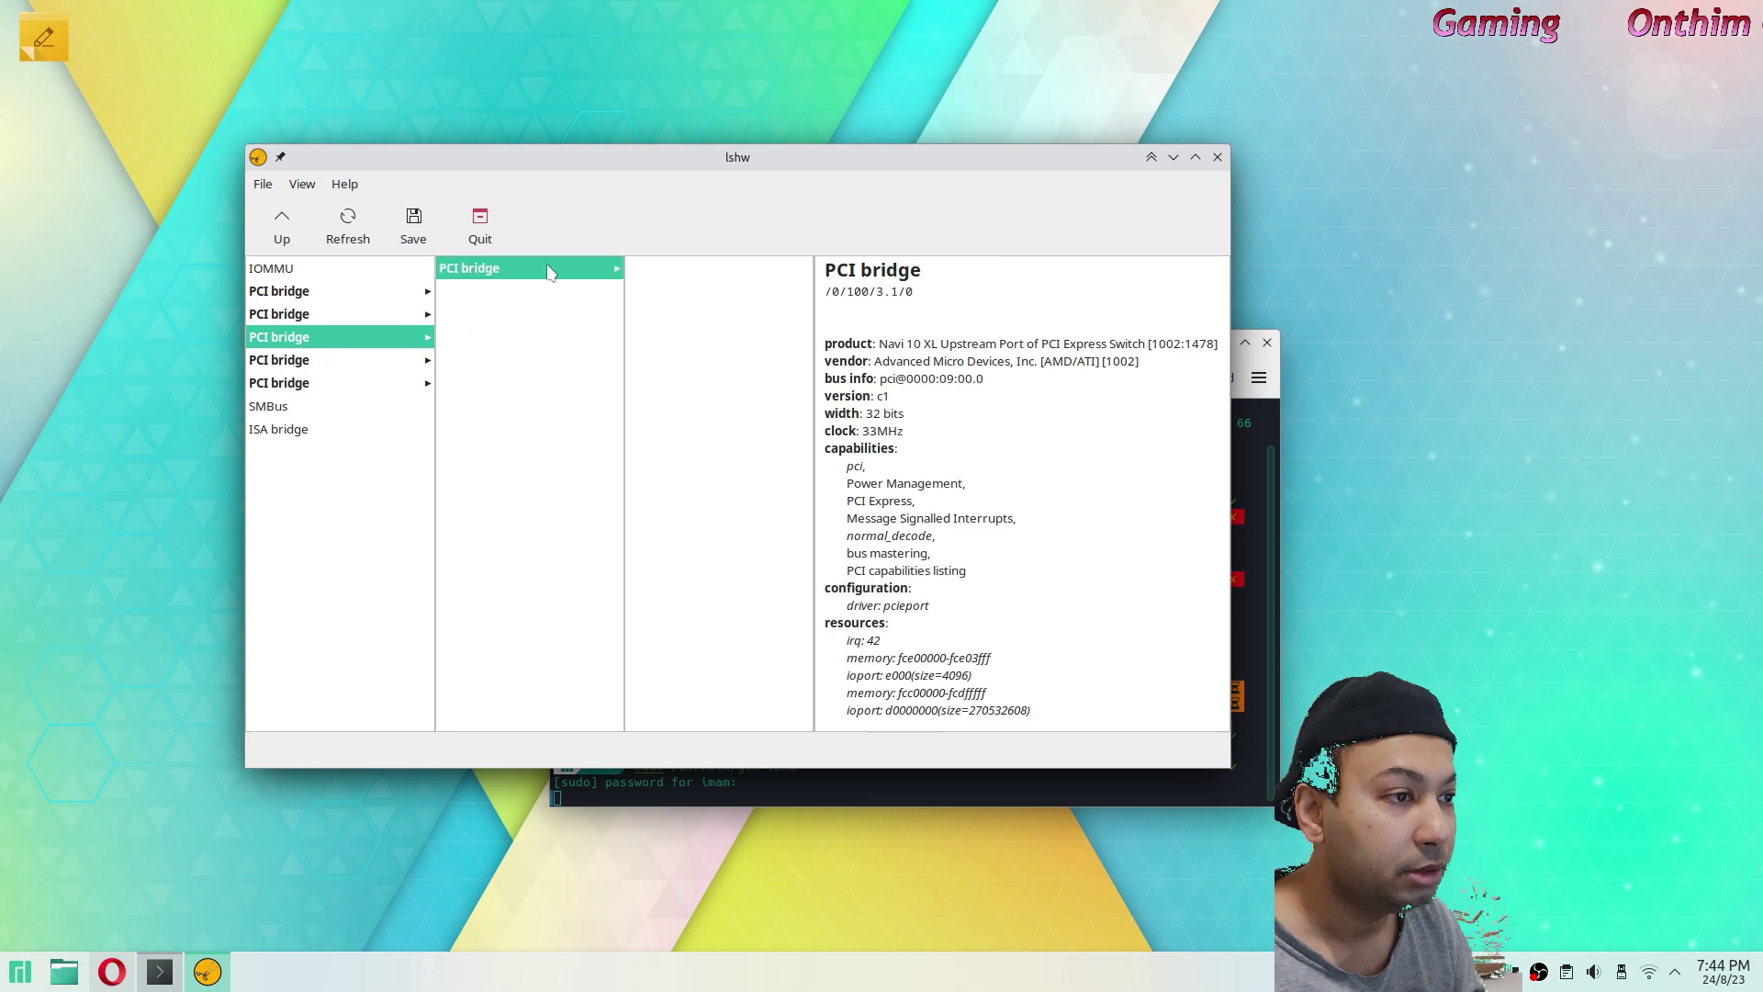
pyautogui.doubleClick(550, 267)
pyautogui.doubleClick(675, 268)
pyautogui.click(730, 271)
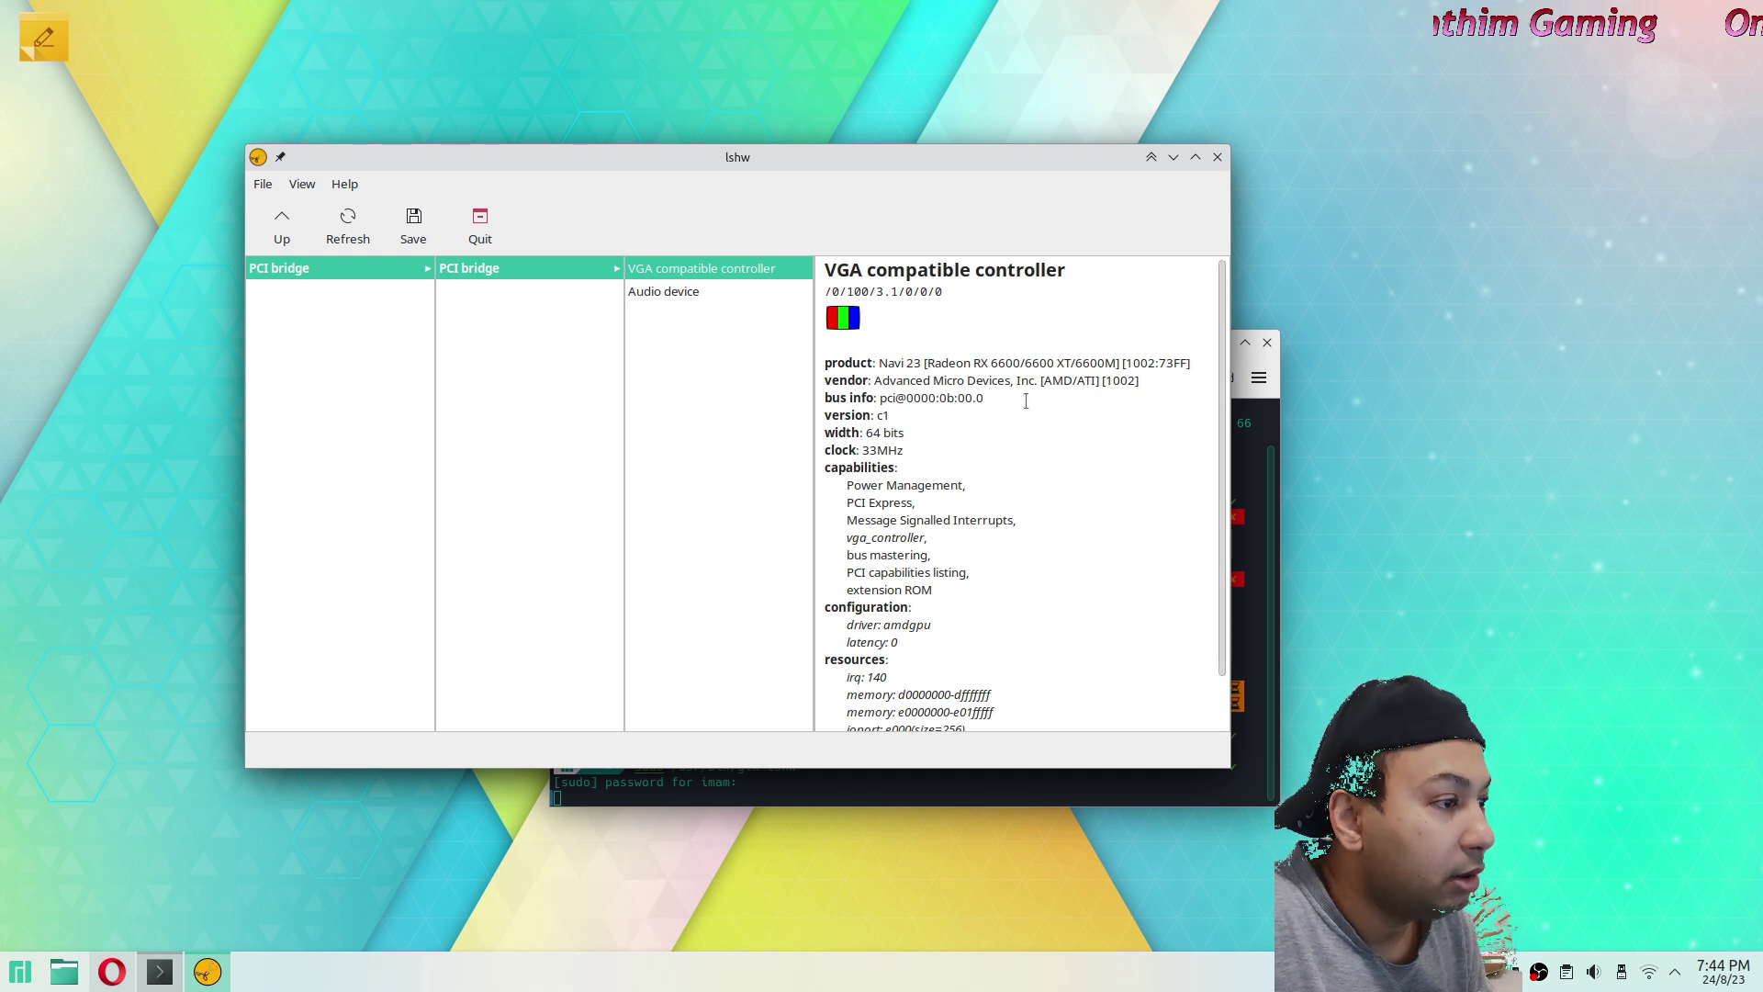
# Read the VGA compatible controller's product, vendor, driver and resource details.
pyautogui.moveTo(1003, 341); pyautogui.dragTo(1008, 368)
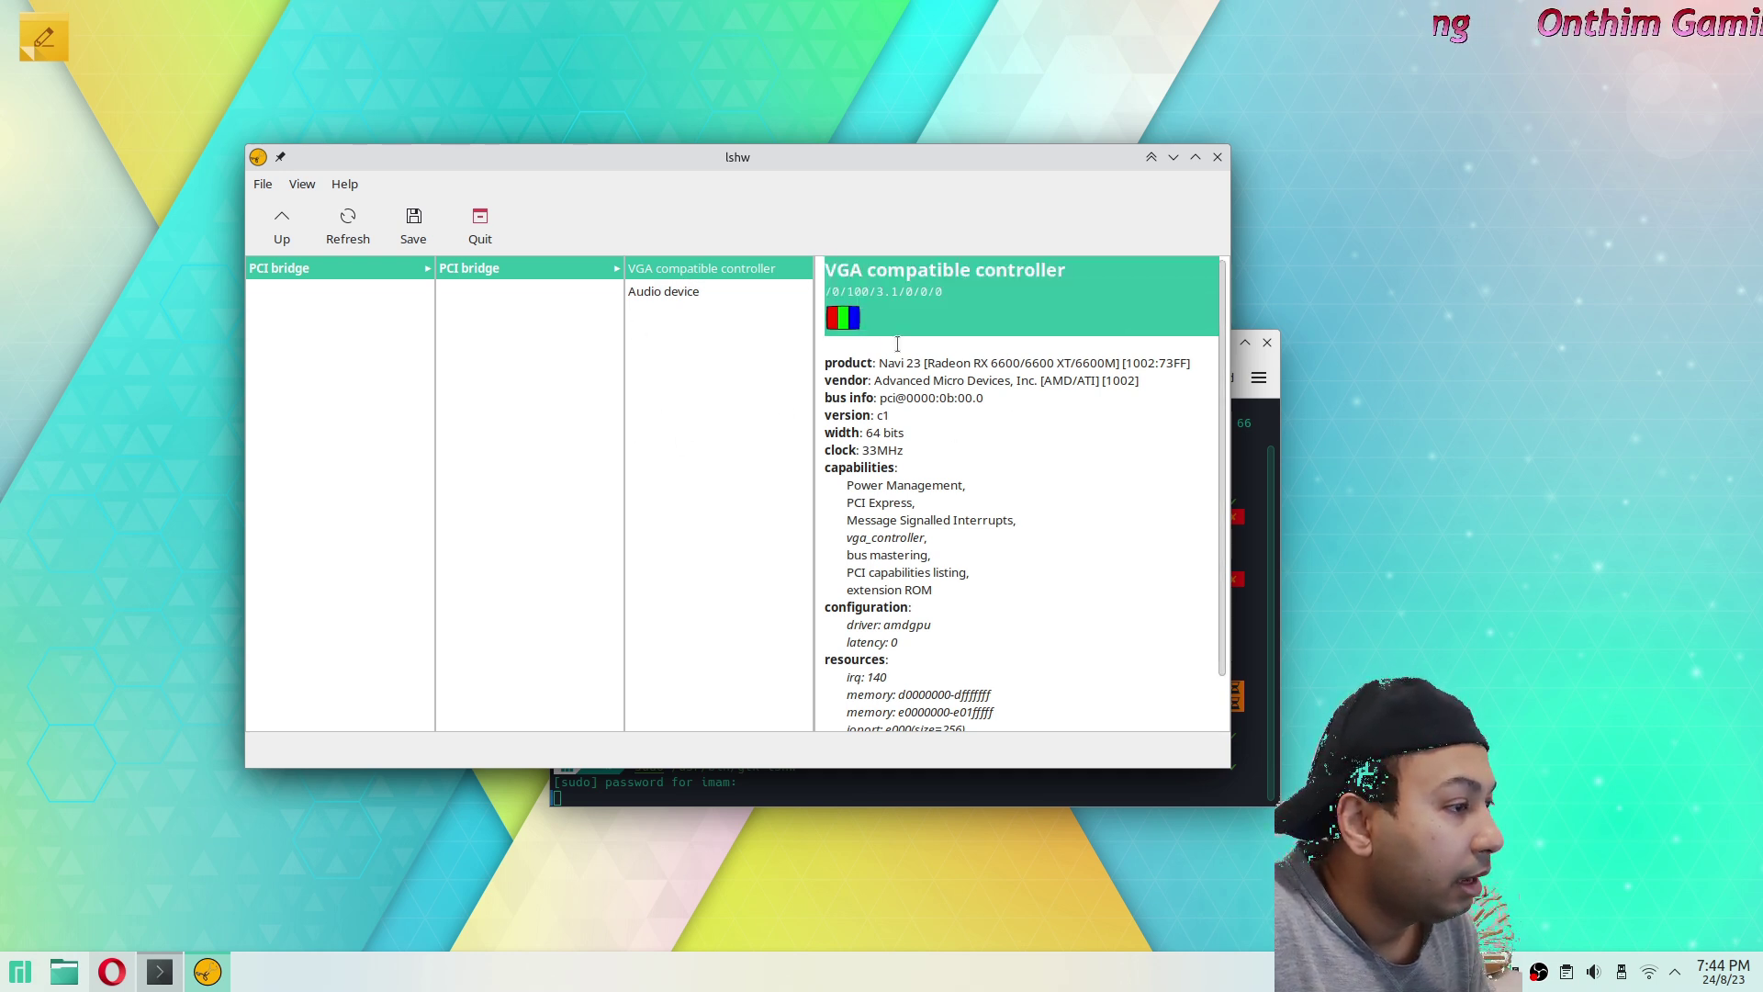
pyautogui.click(1014, 498)
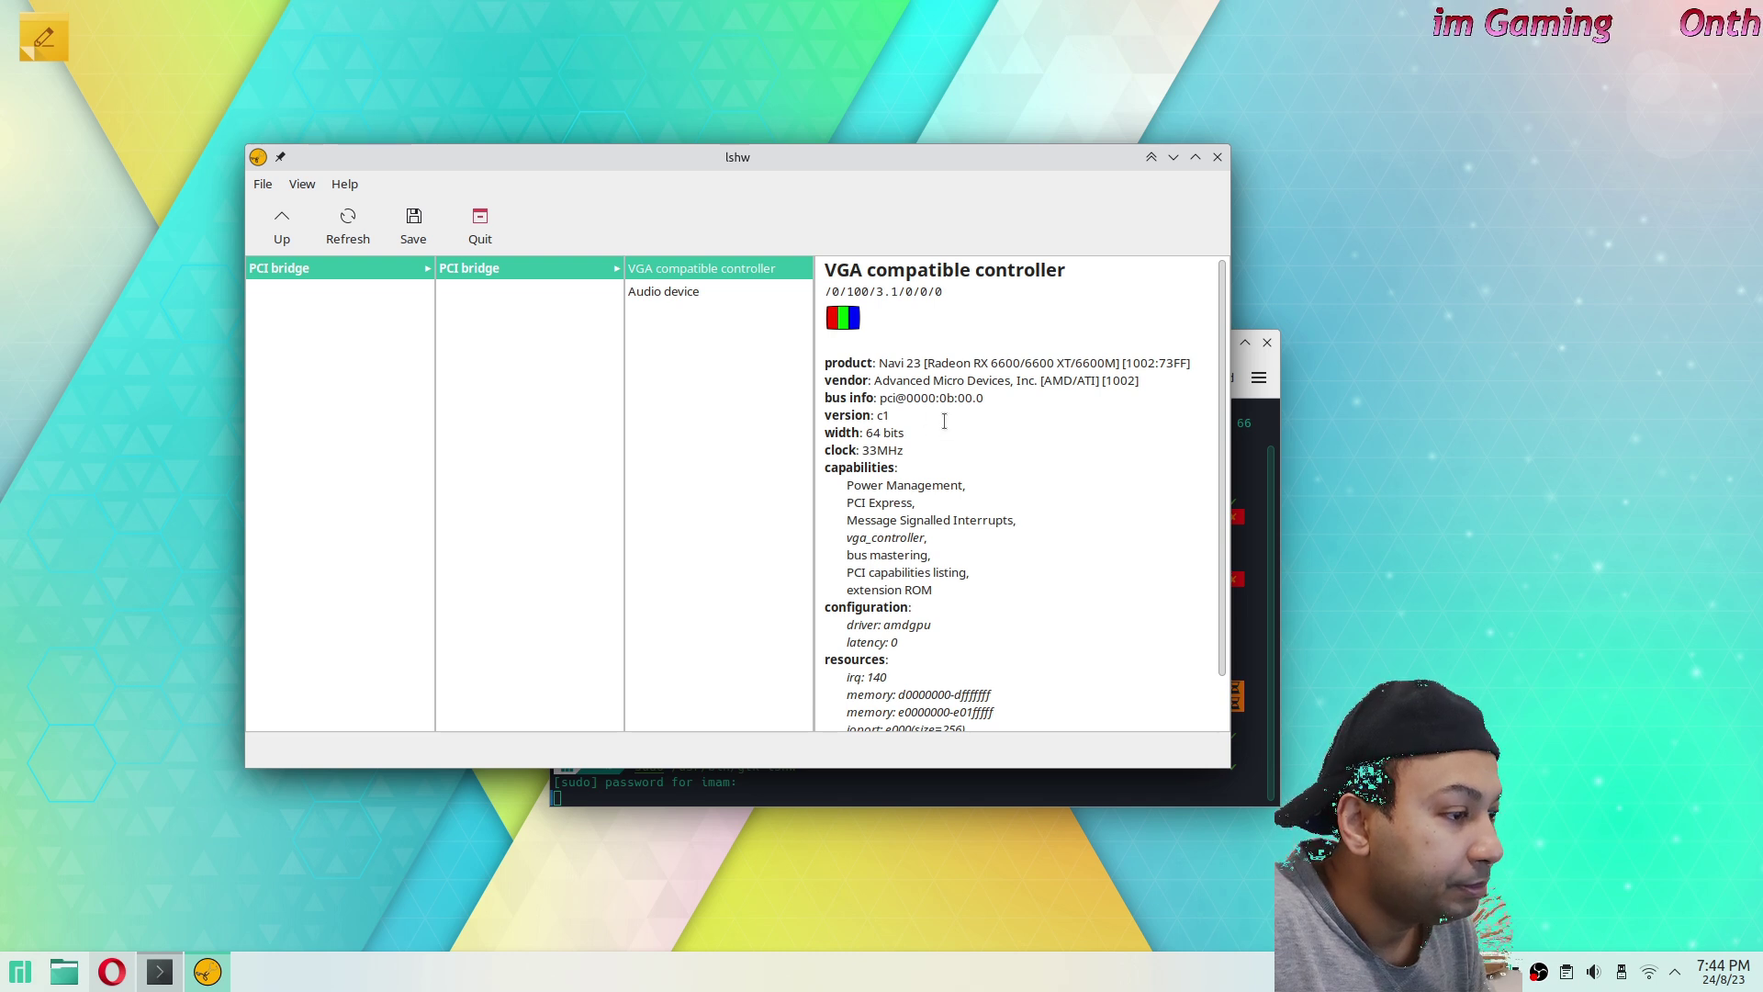
pyautogui.scroll(-1, 993, 480)
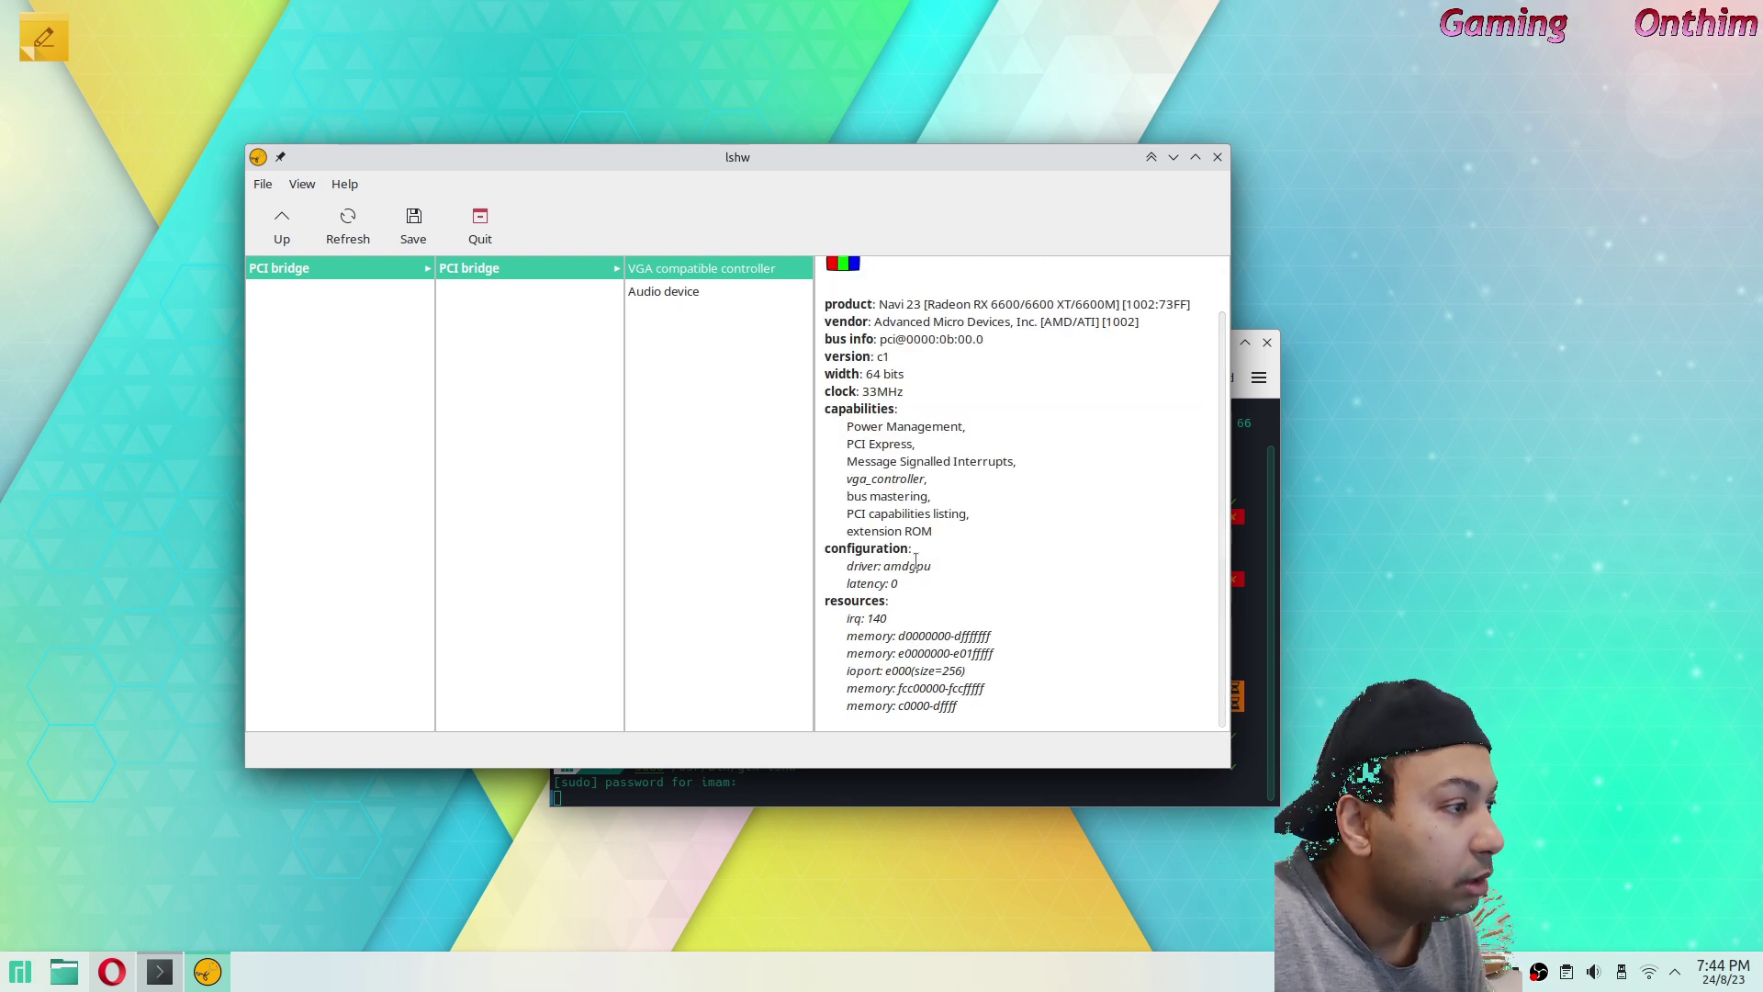
pyautogui.scroll(1, 997, 368)
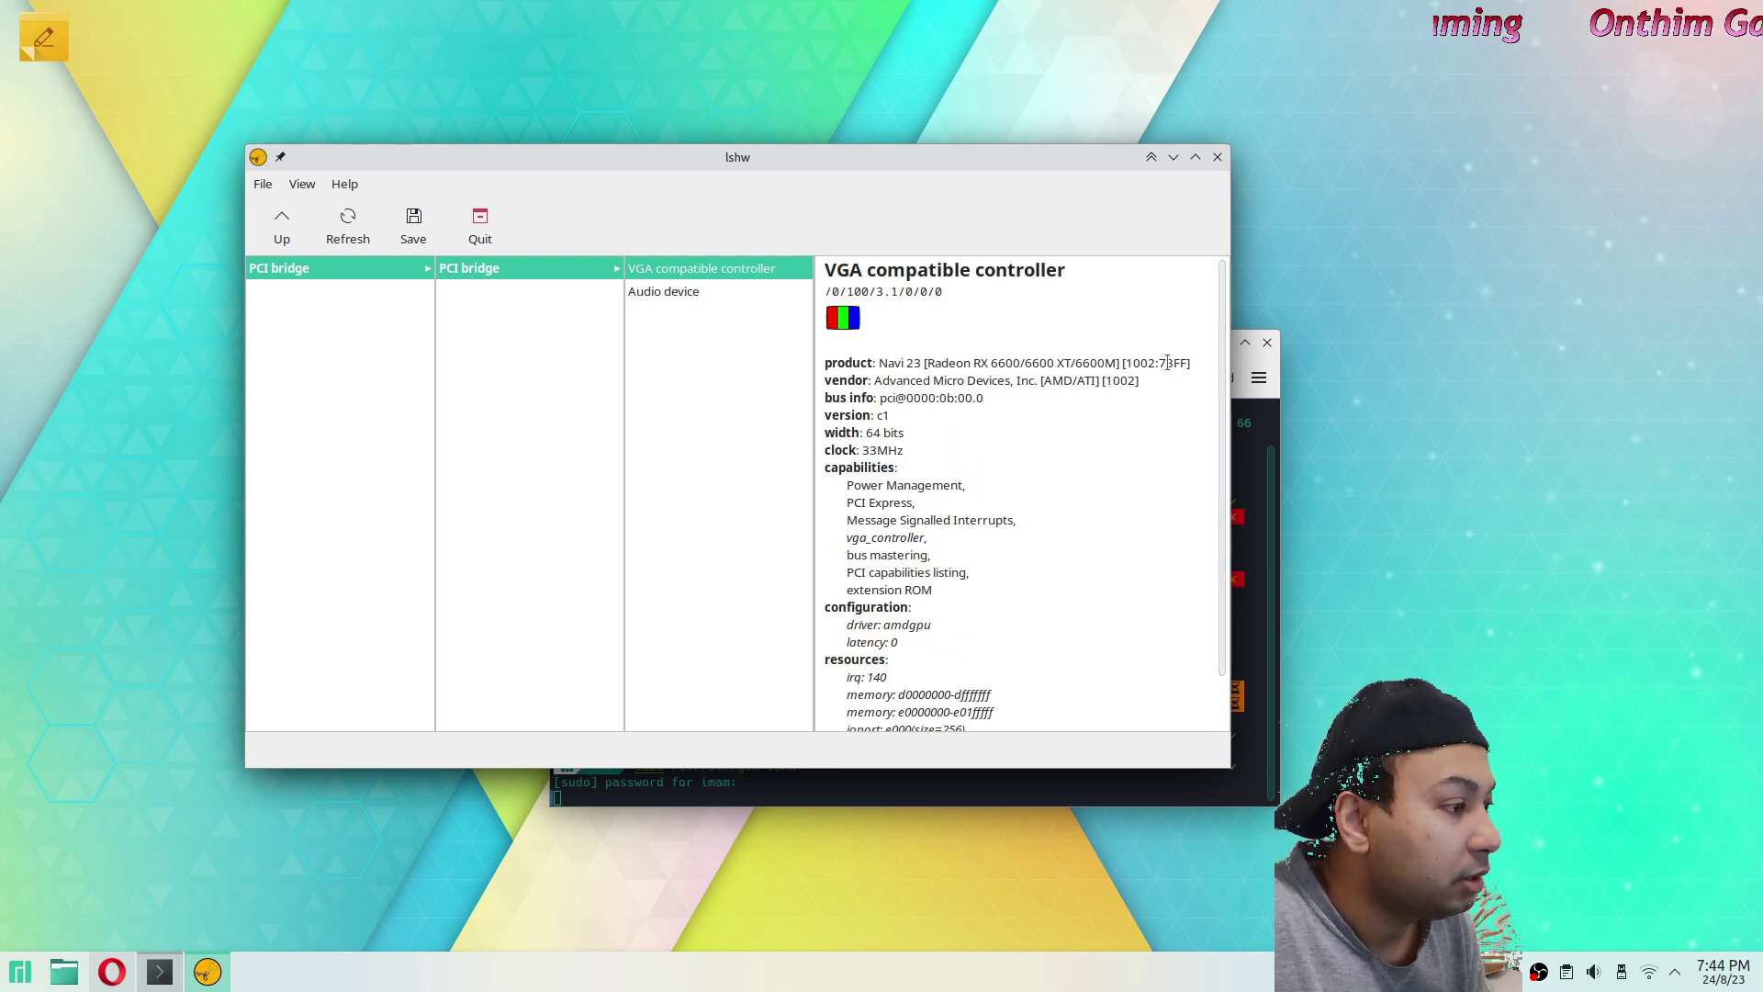
# Compare the lshw product line with the terminal's lspci output, highlighting the device ID 73FF, and close lshw.
pyautogui.moveTo(1064, 174); pyautogui.dragTo(876, 130)
pyautogui.click(1091, 491)
pyautogui.scroll(1, 934, 542)
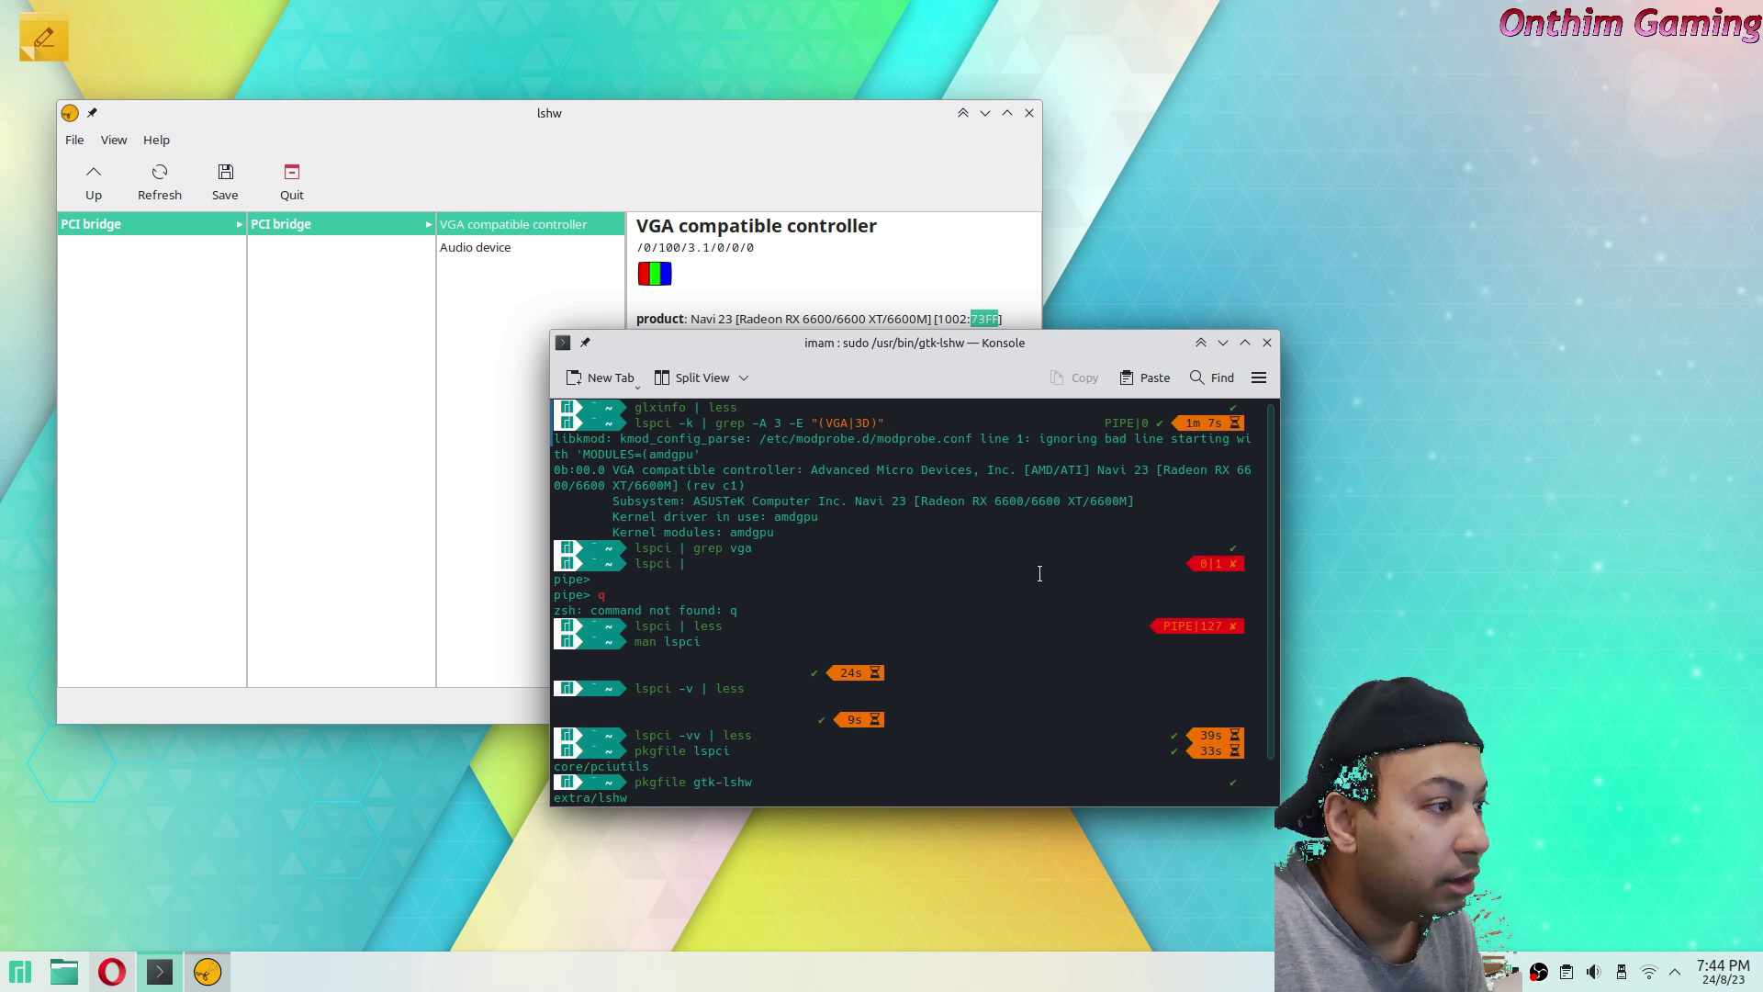
pyautogui.click(971, 321)
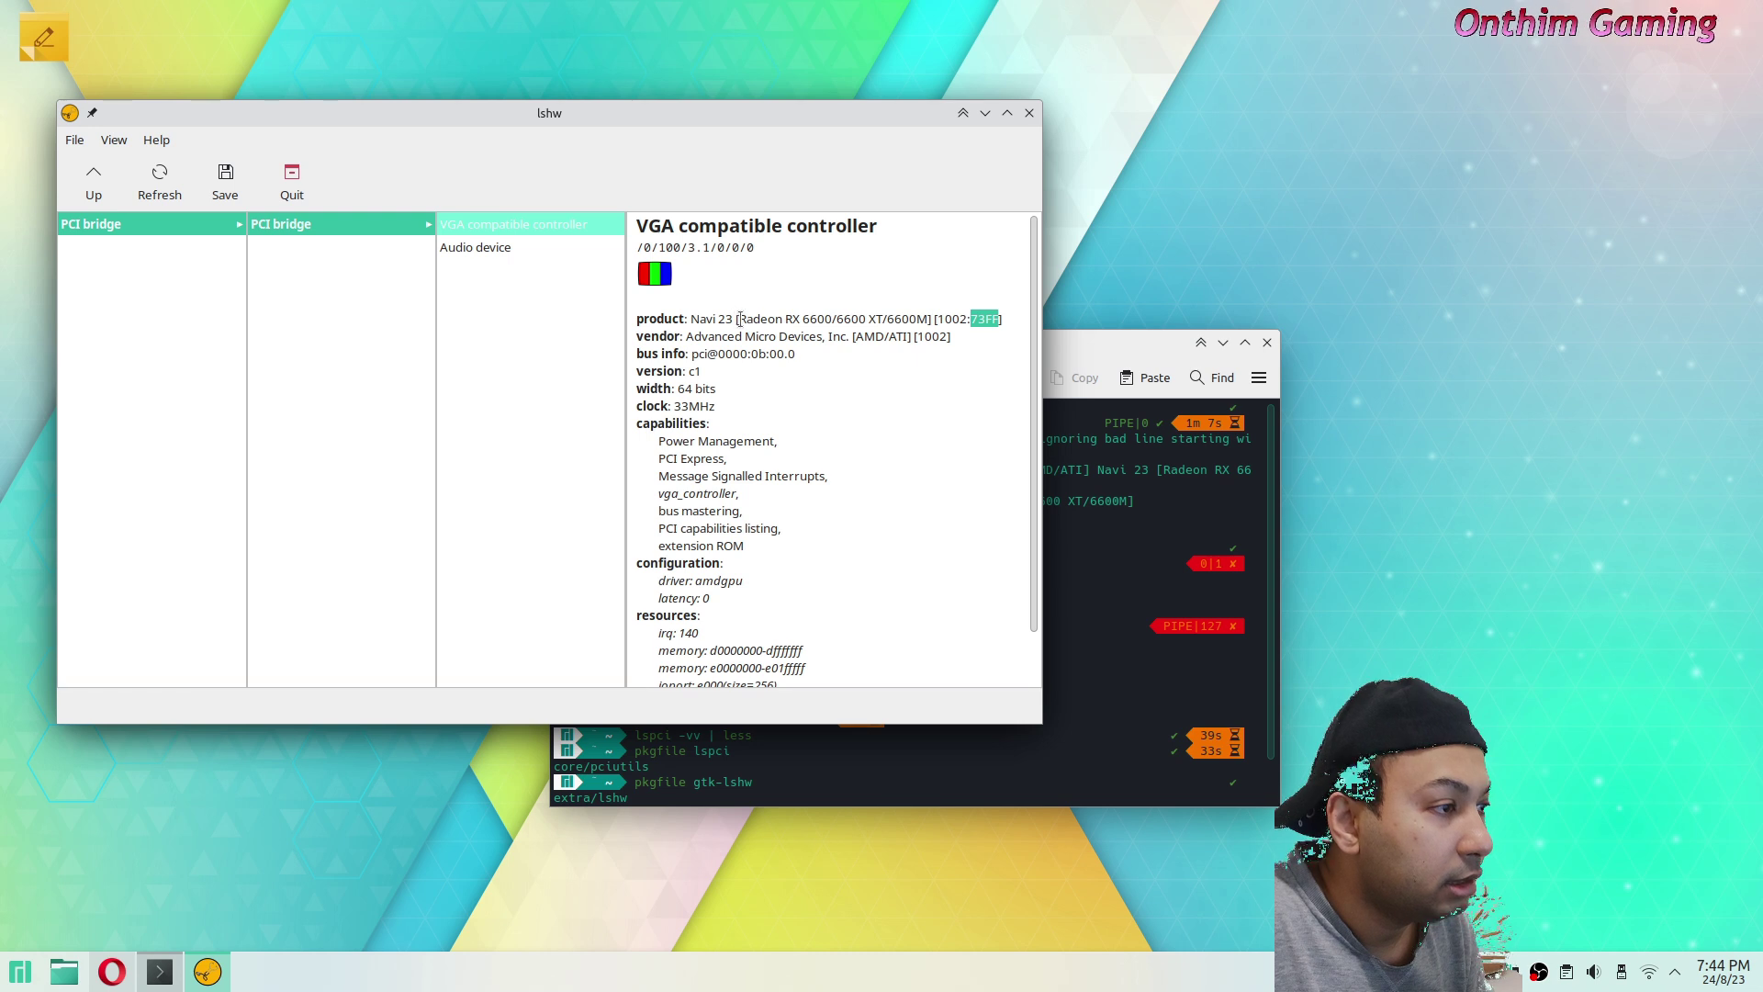
pyautogui.moveTo(740, 318); pyautogui.dragTo(951, 321)
pyautogui.doubleClick(978, 319)
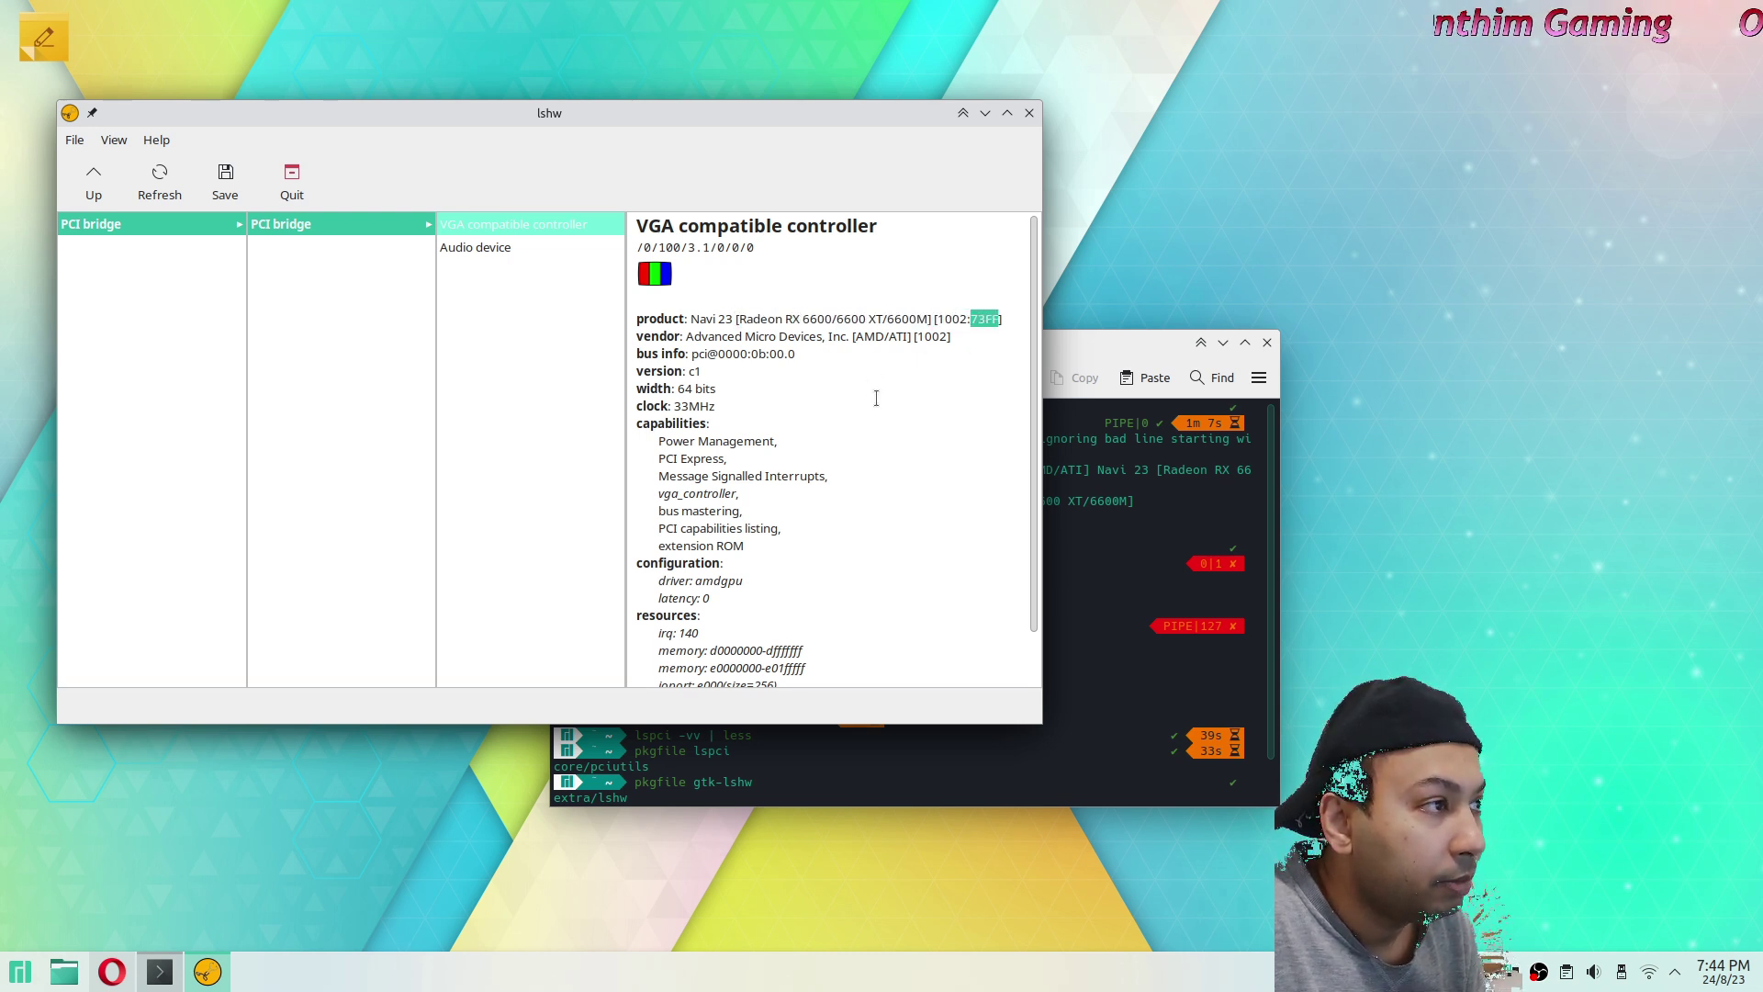
pyautogui.scroll(-2, 855, 400)
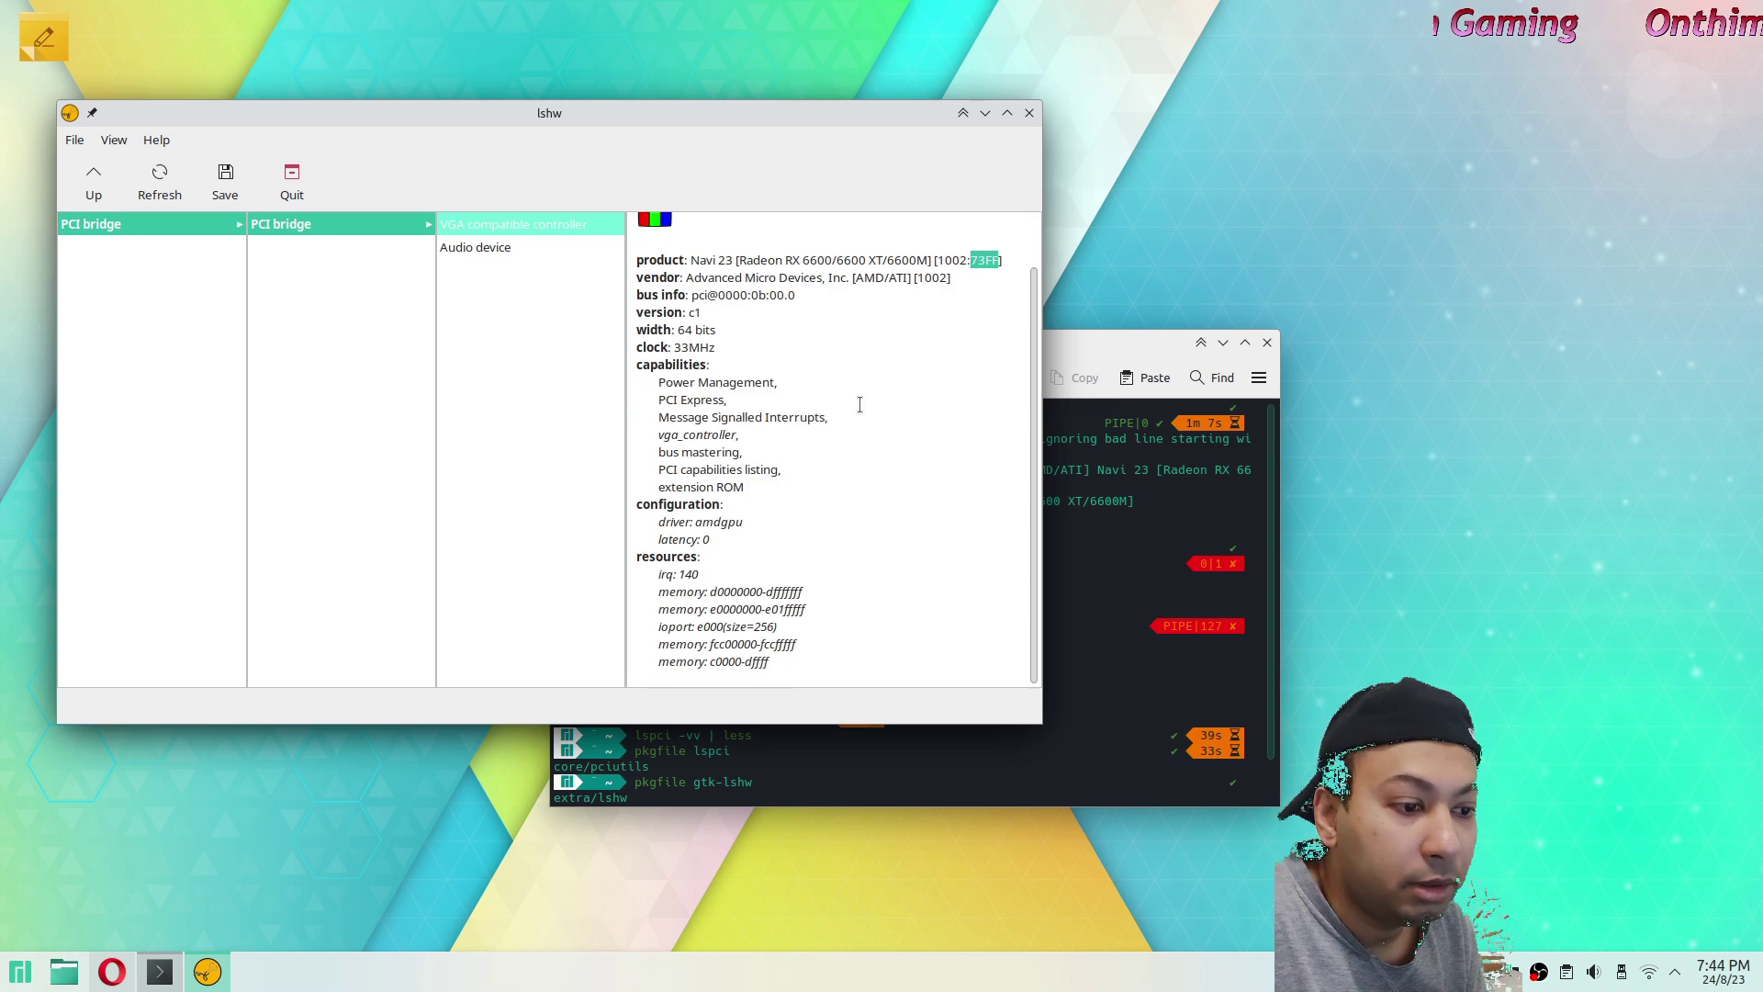
pyautogui.click(1029, 113)
pyautogui.press('super')
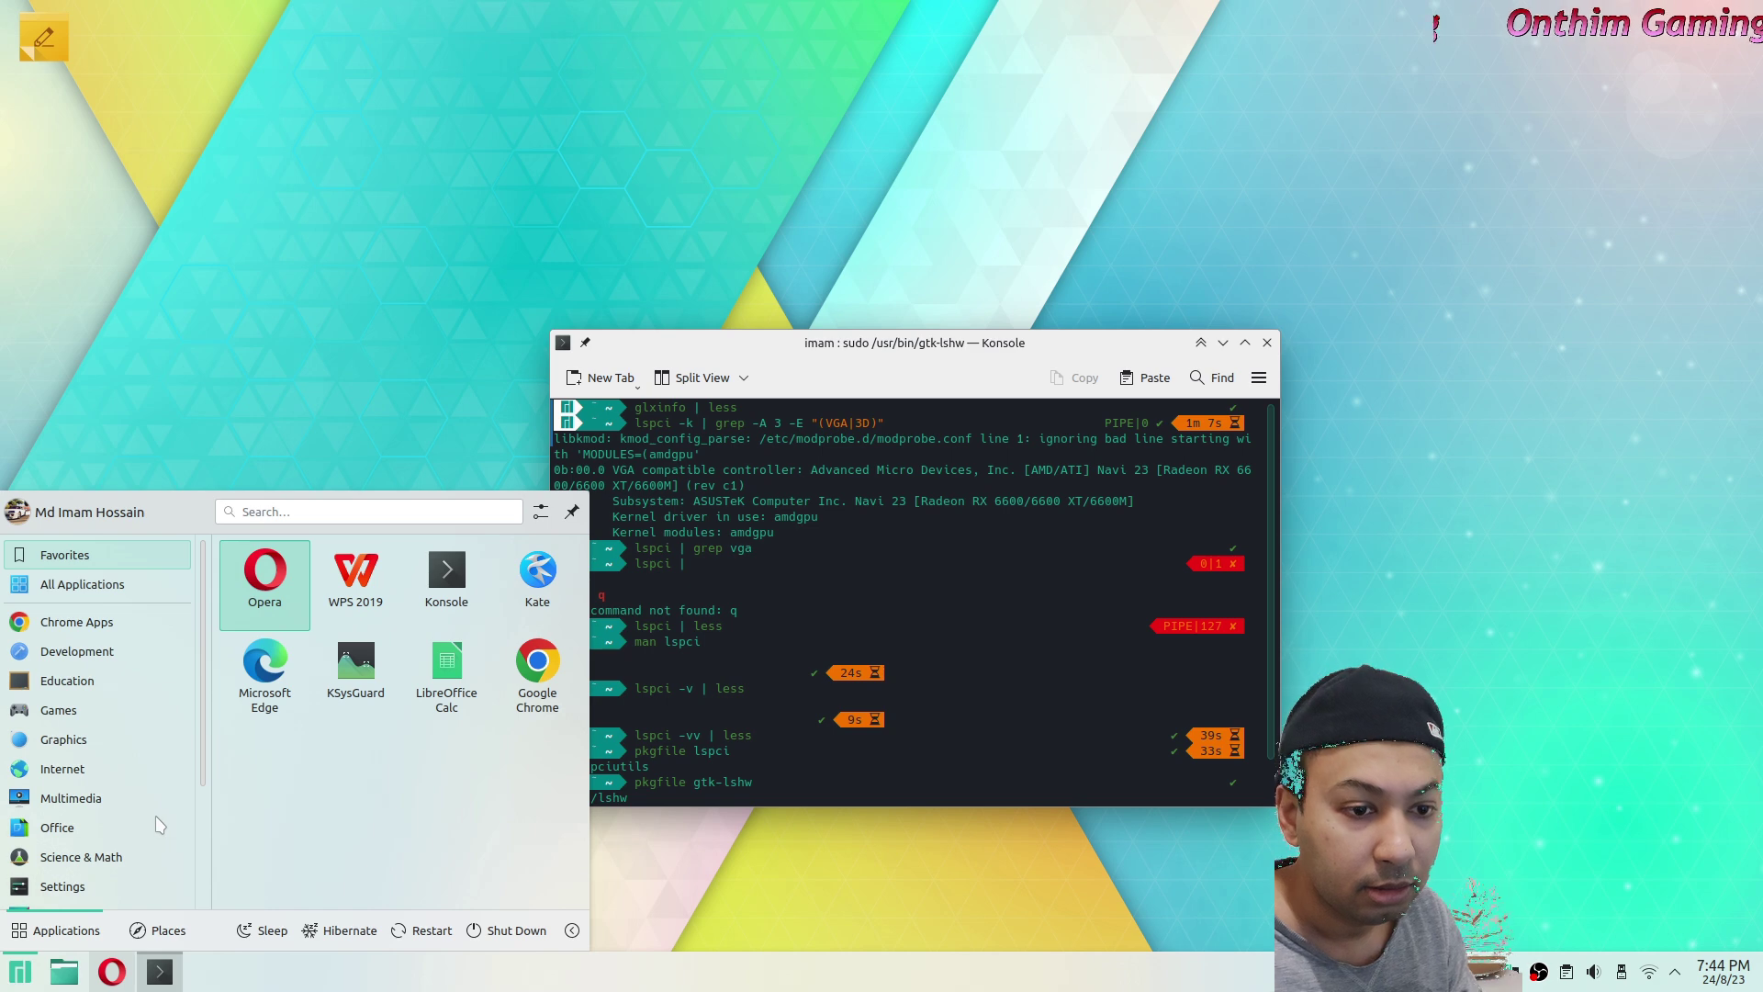
pyautogui.write('system')
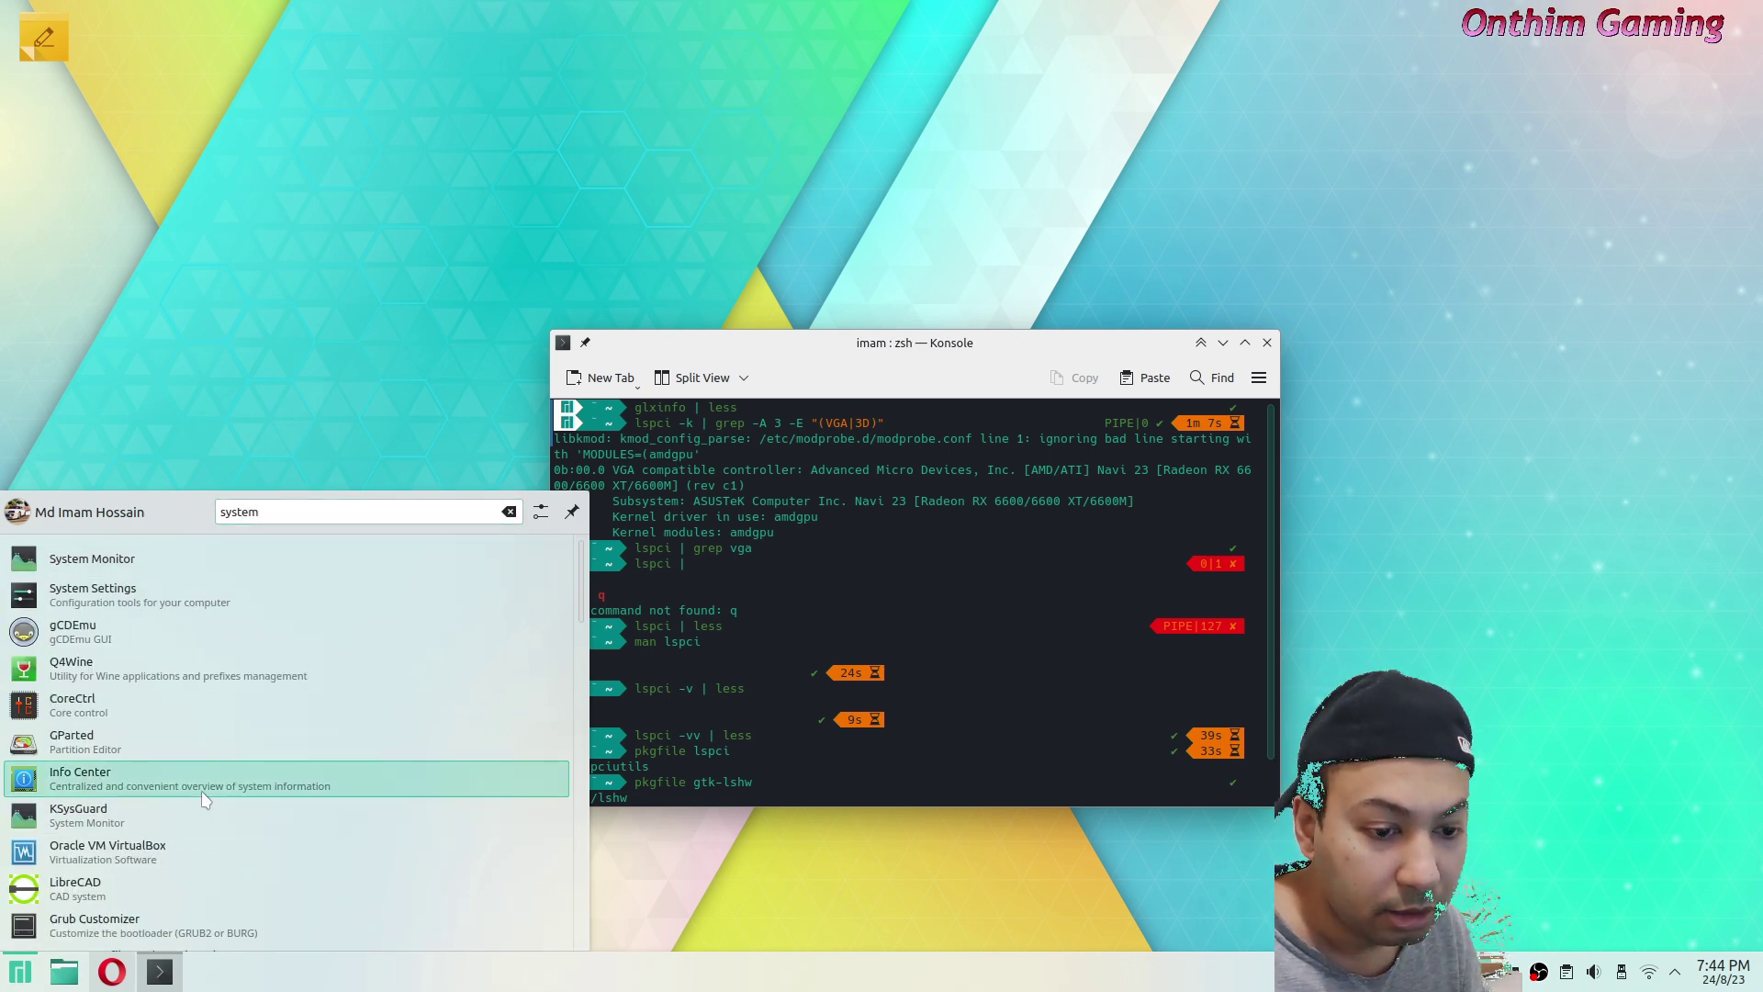
pyautogui.click(19, 971)
# Launch System Profiler and Benchmark from the System applications and move its window clear of the terminal.
pyautogui.click(19, 970)
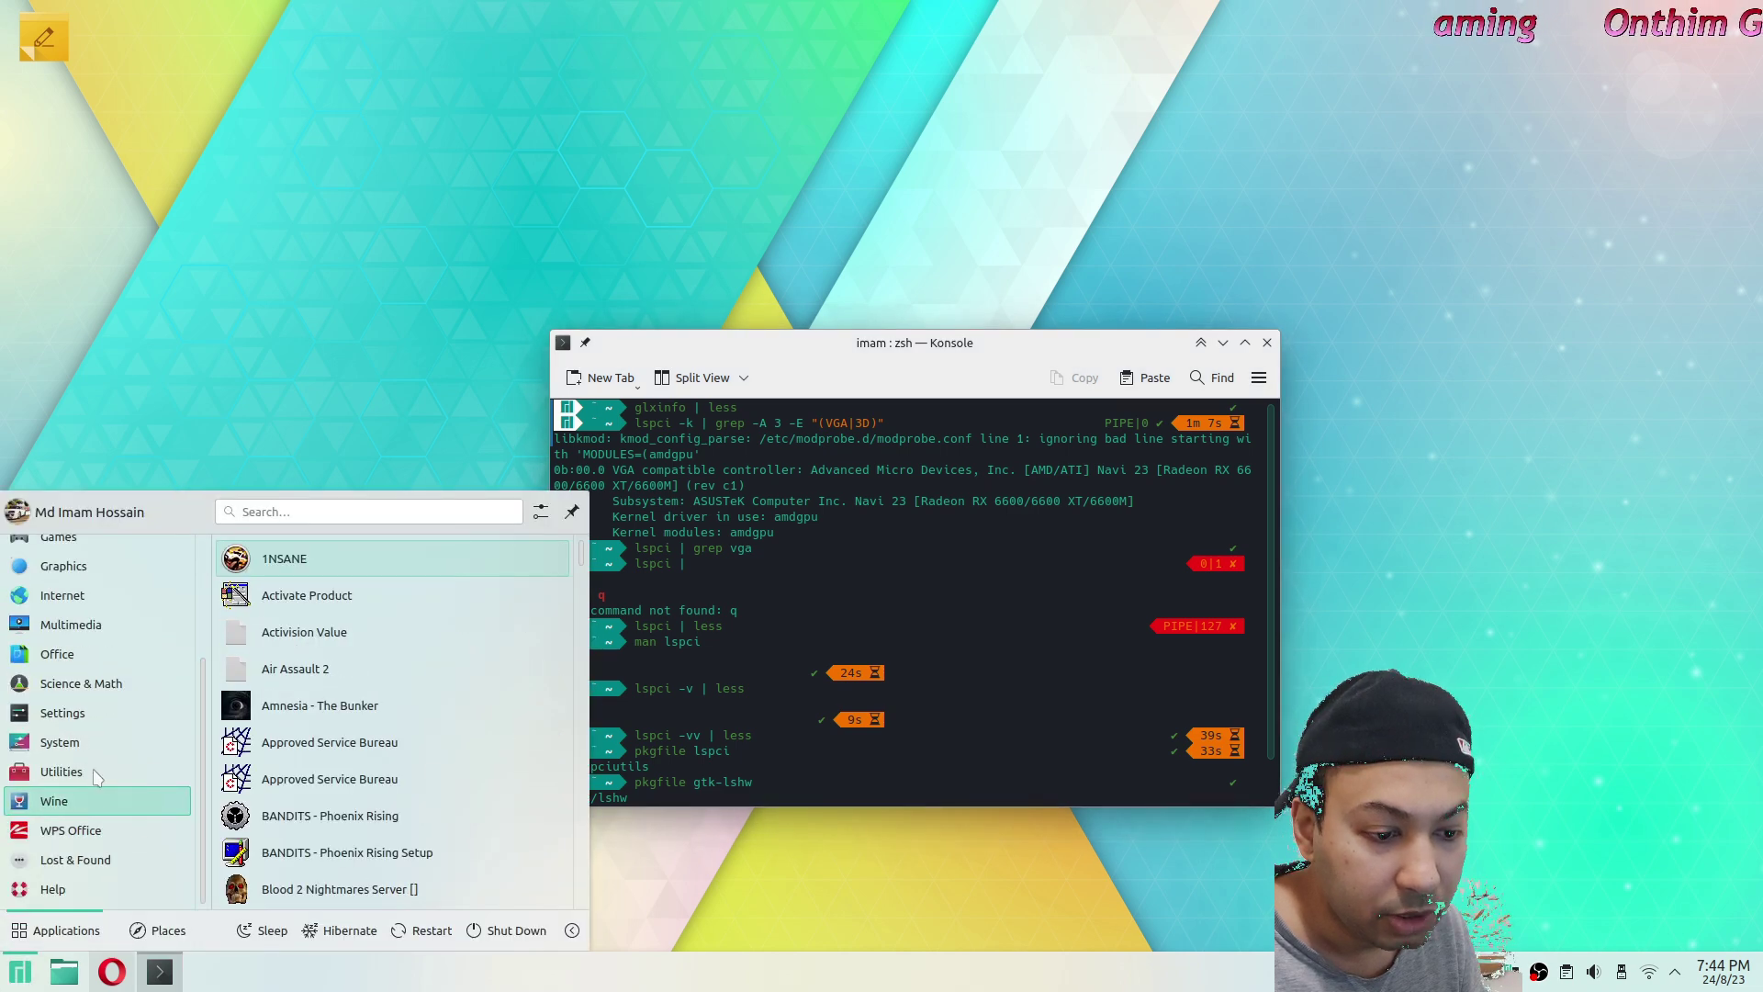
pyautogui.scroll(-3, 439, 735)
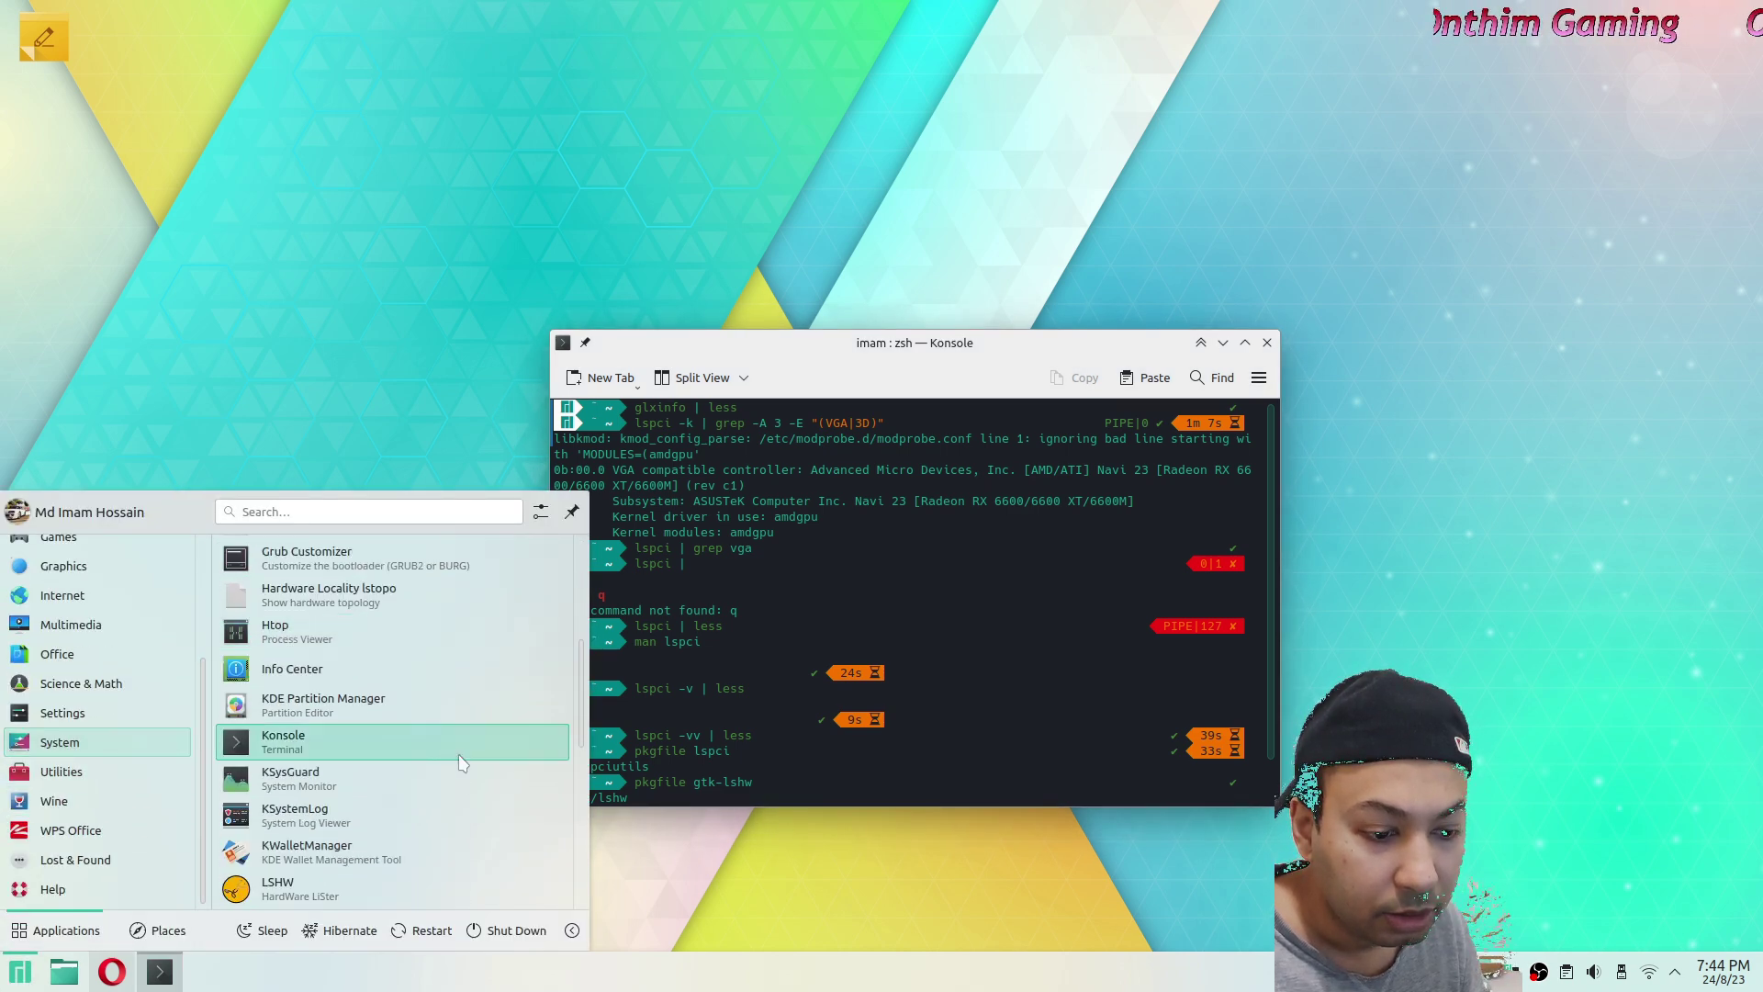
pyautogui.scroll(-3, 439, 845)
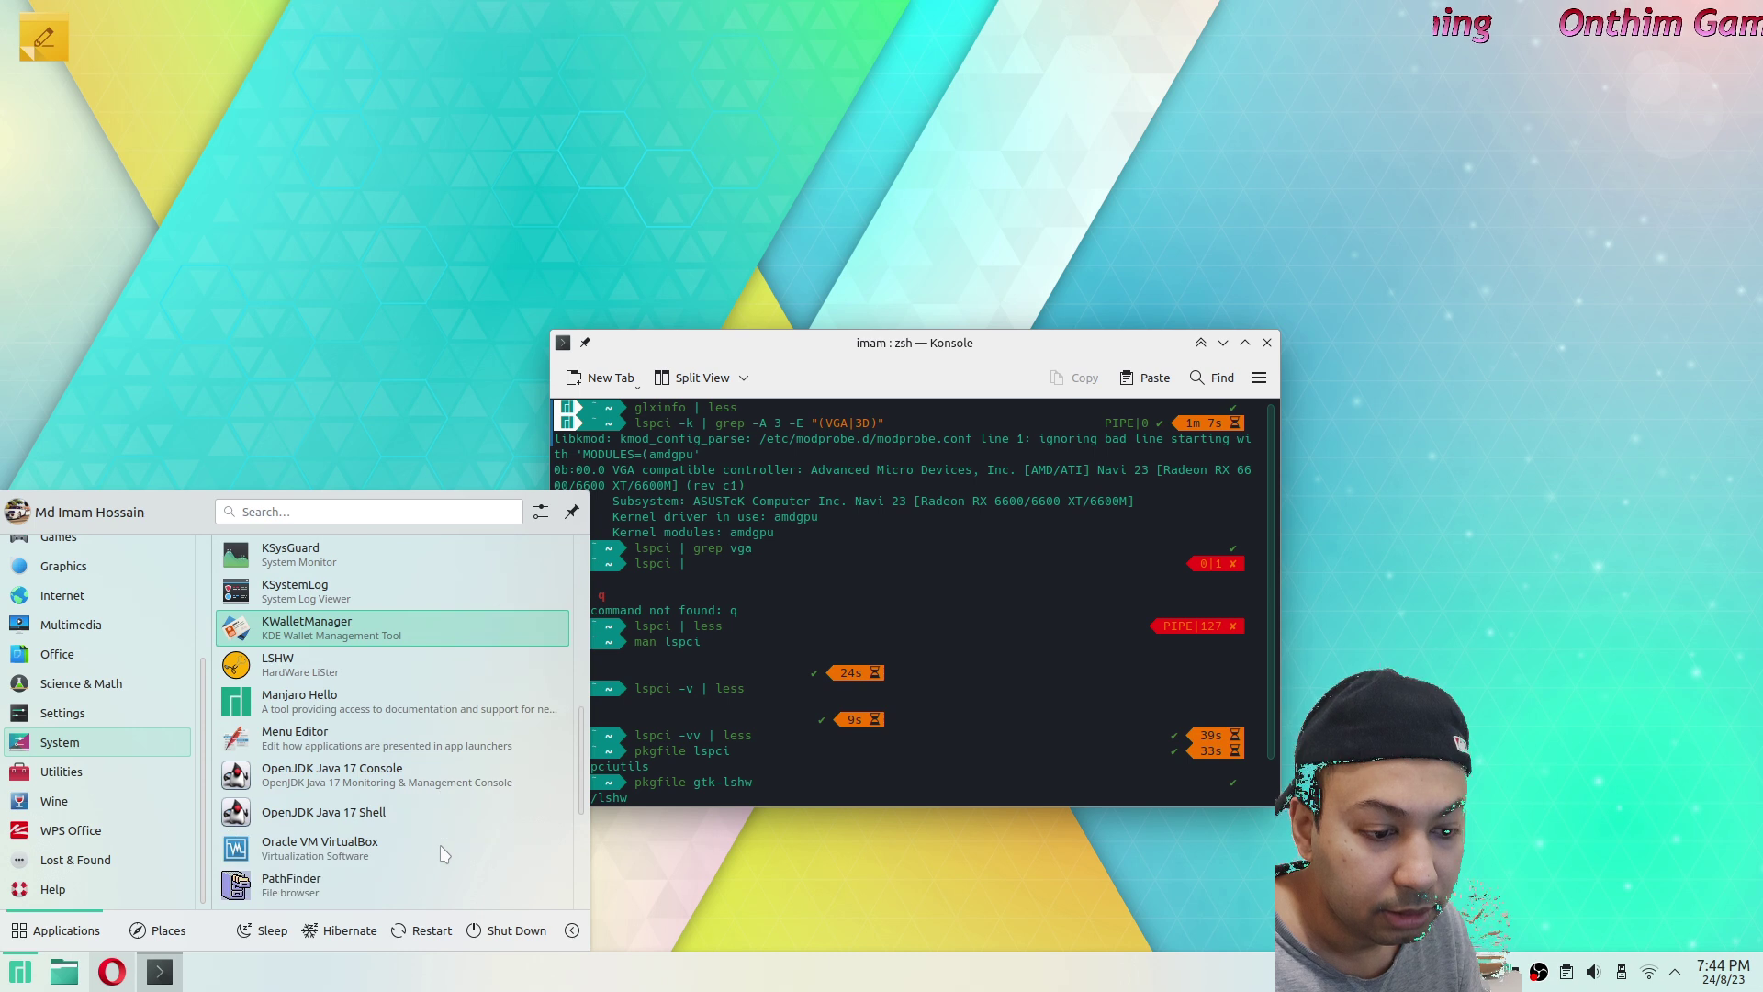
pyautogui.scroll(-3, 432, 840)
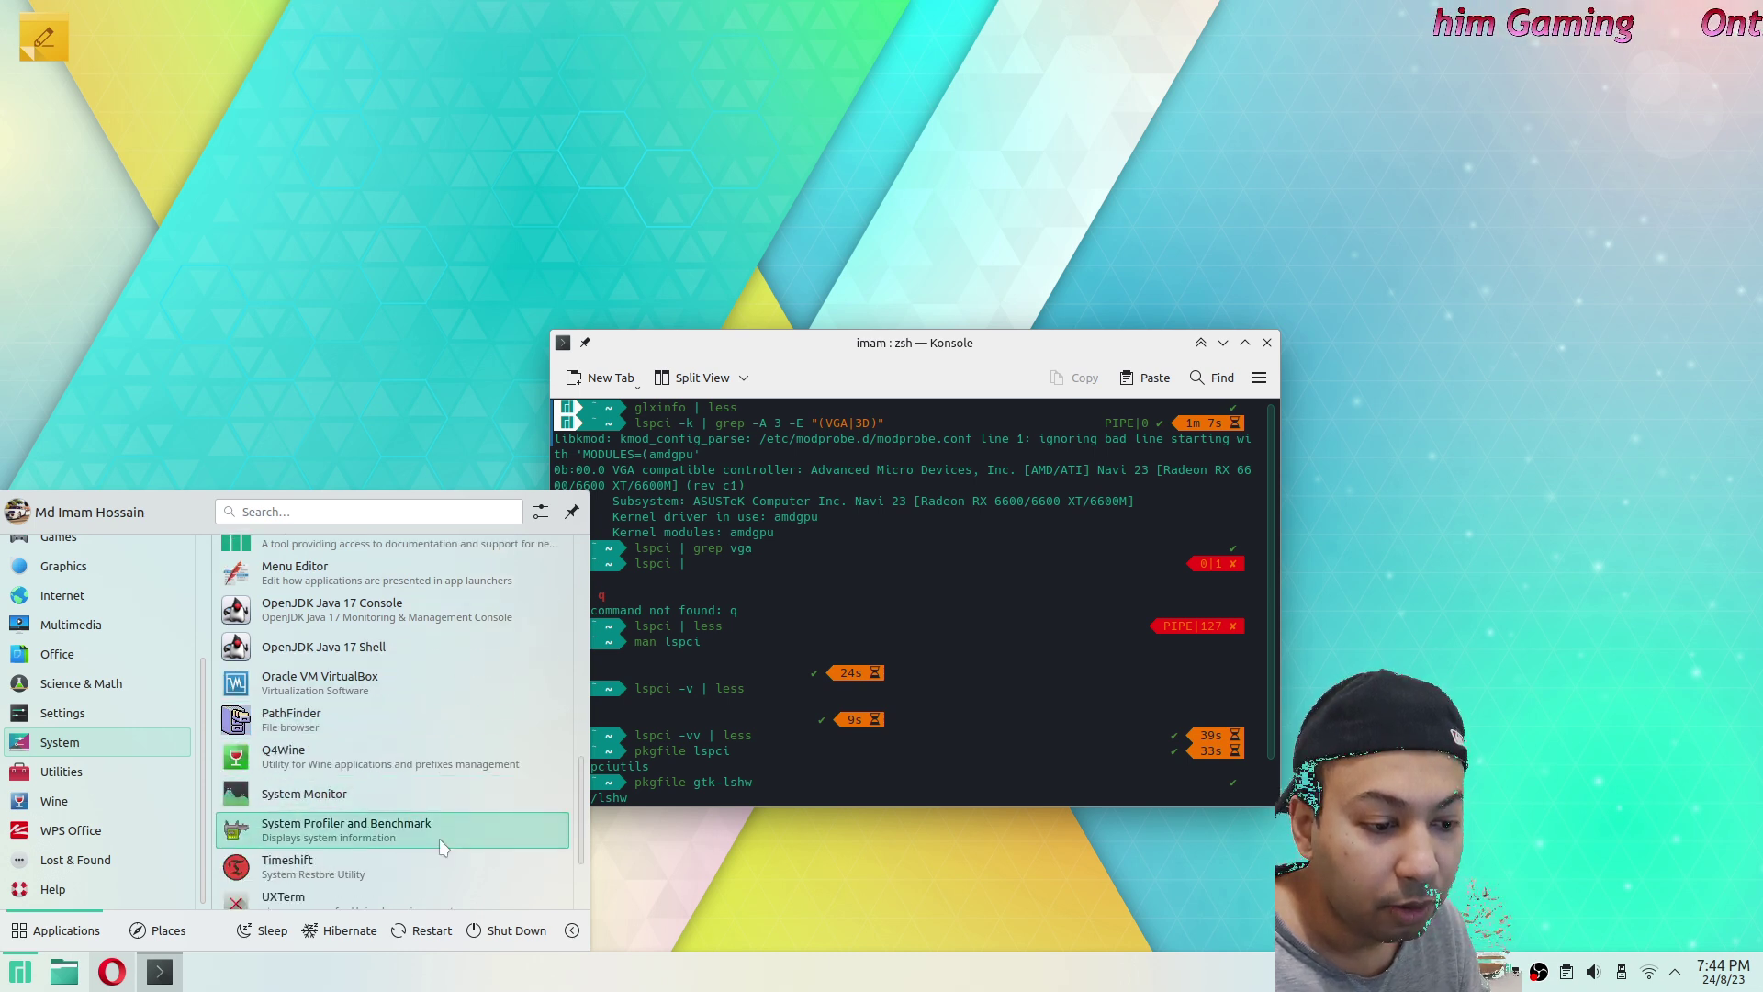
pyautogui.click(354, 840)
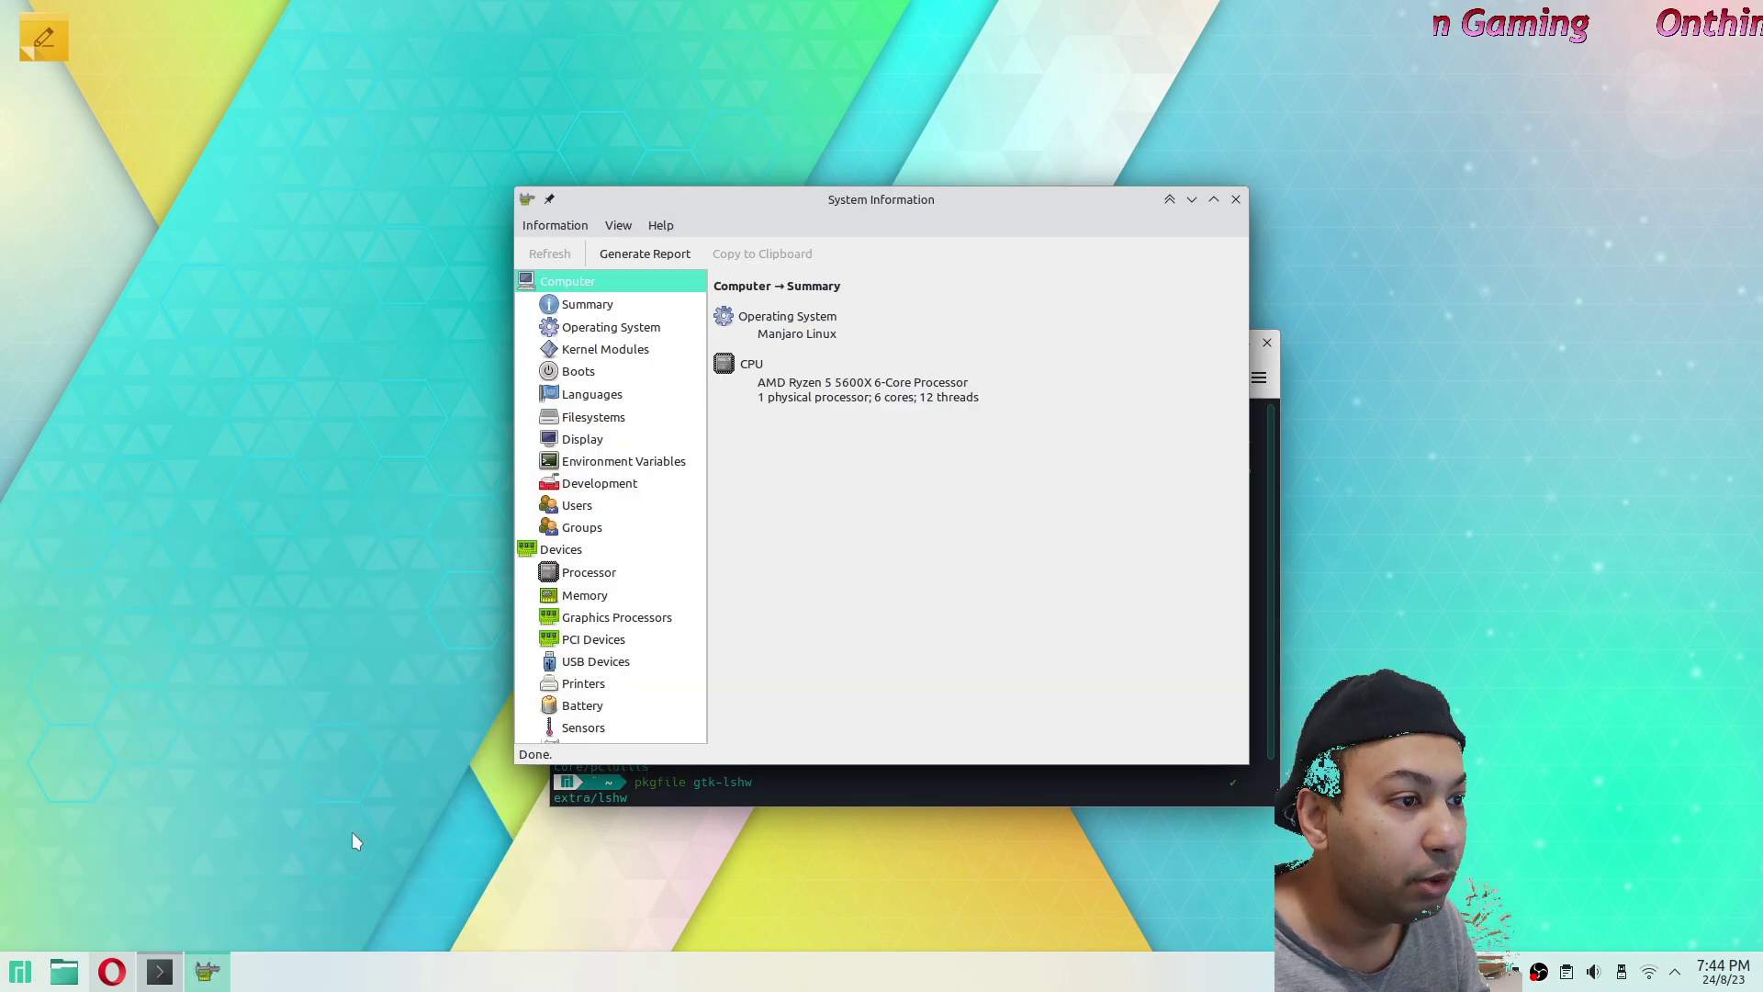
pyautogui.moveTo(783, 190); pyautogui.dragTo(589, 135)
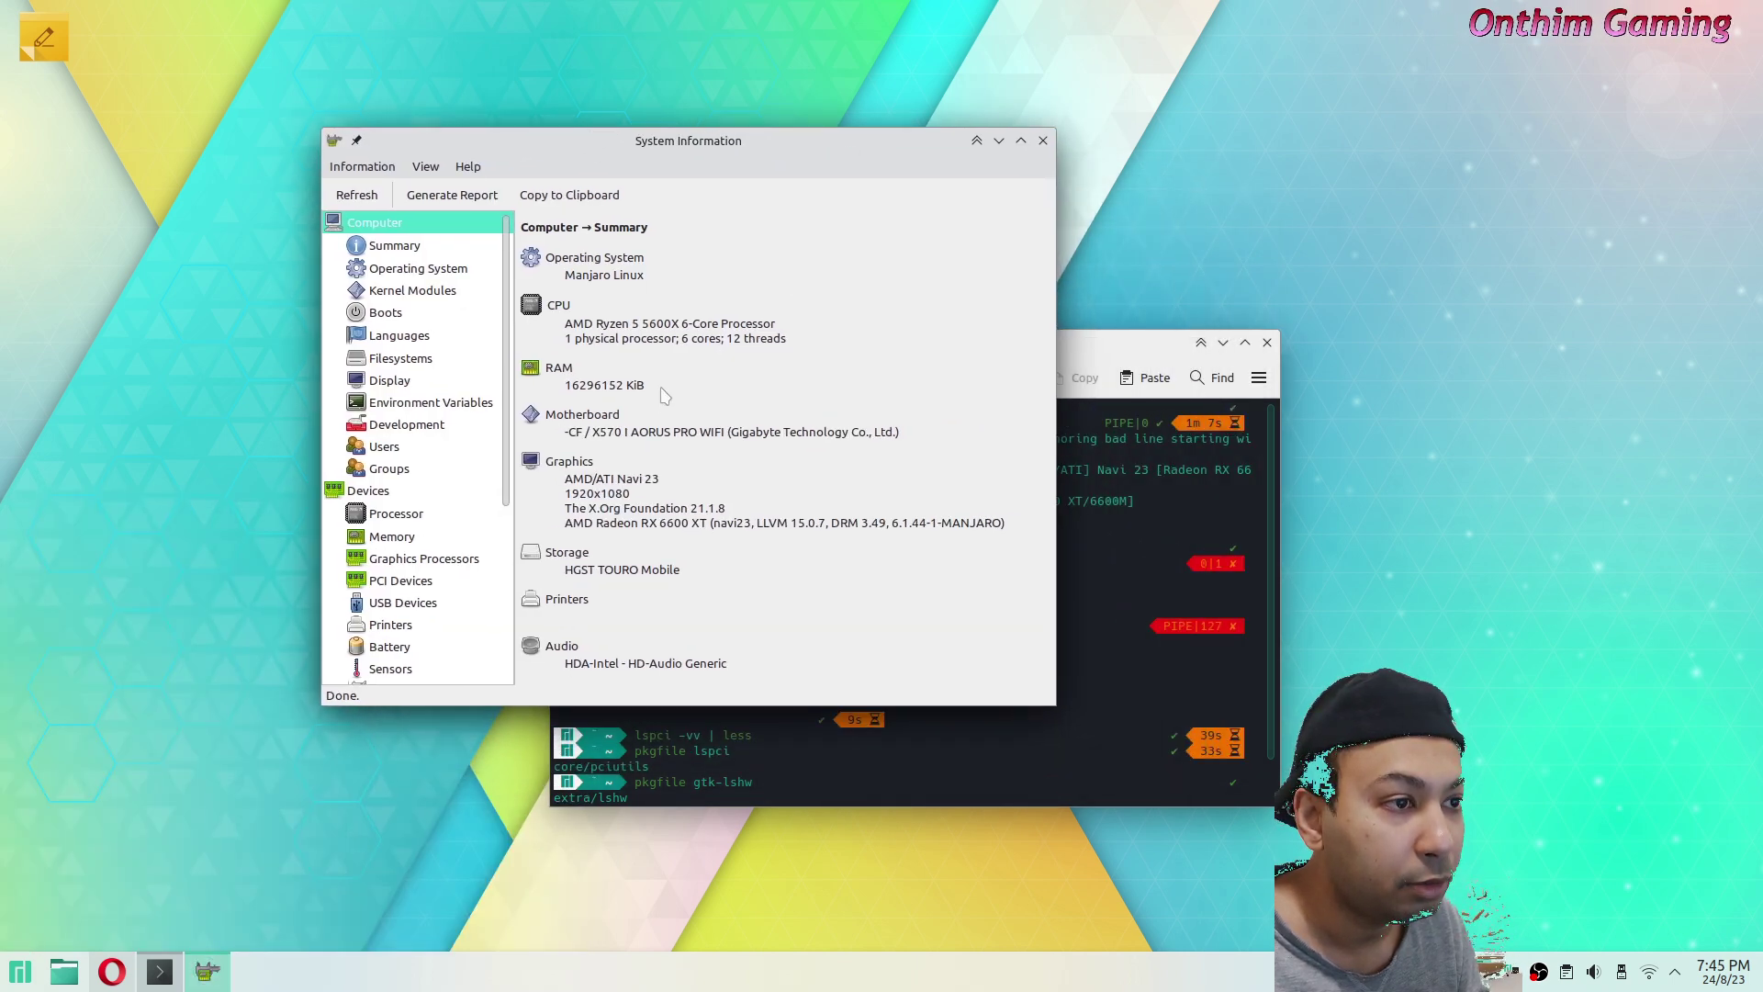
# Check the profiler's program name in its help options and query its package in Konsole with pkgfile hardinfo.
pyautogui.click(467, 166)
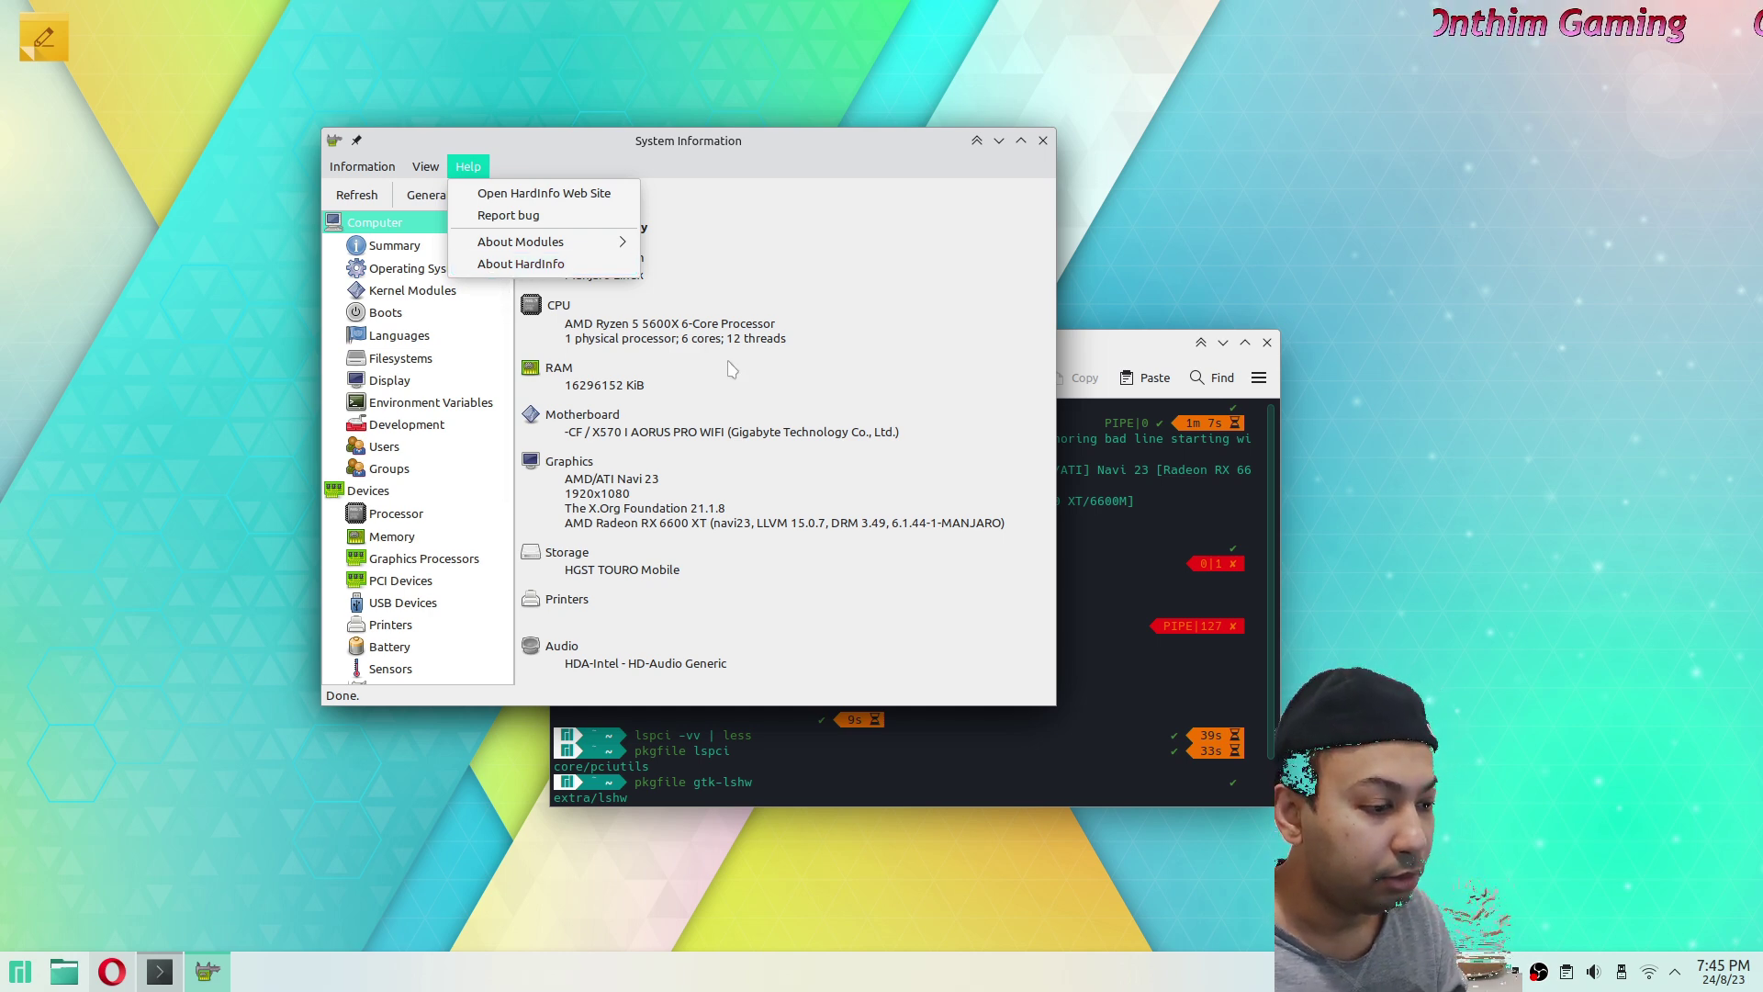
pyautogui.click(745, 768)
pyautogui.click(807, 754)
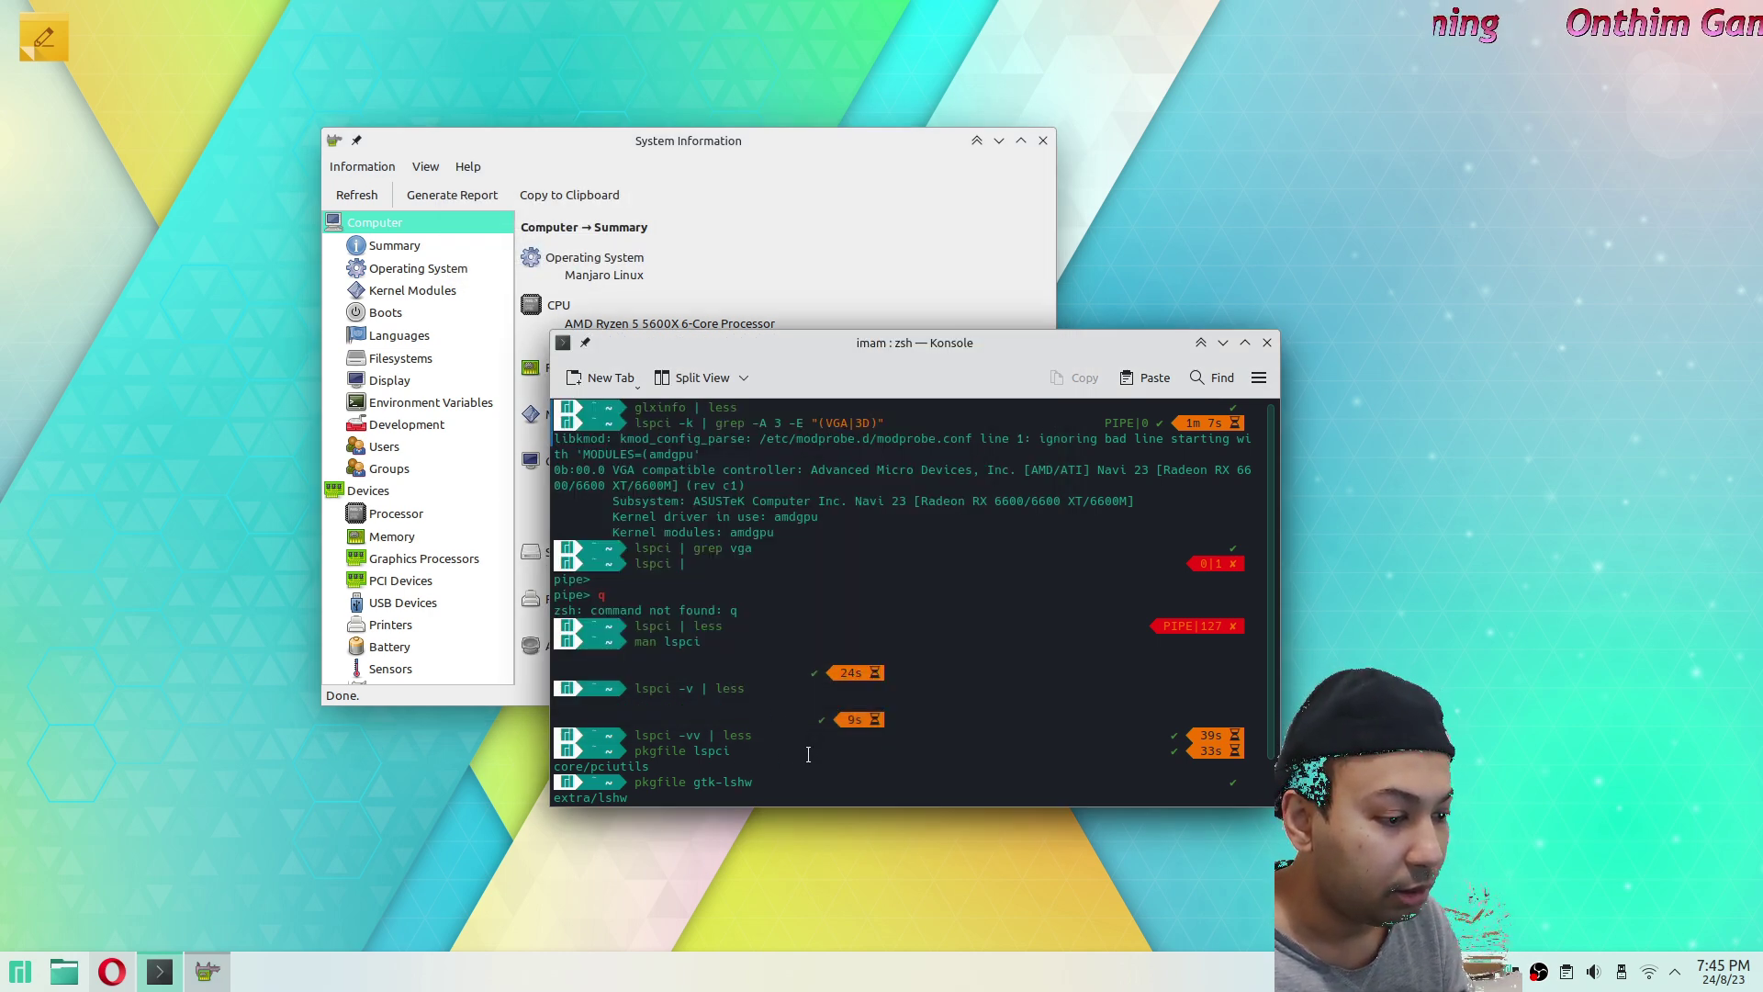
pyautogui.write('sudo /usr/bin/gtk-lsh')
pyautogui.press('Up')
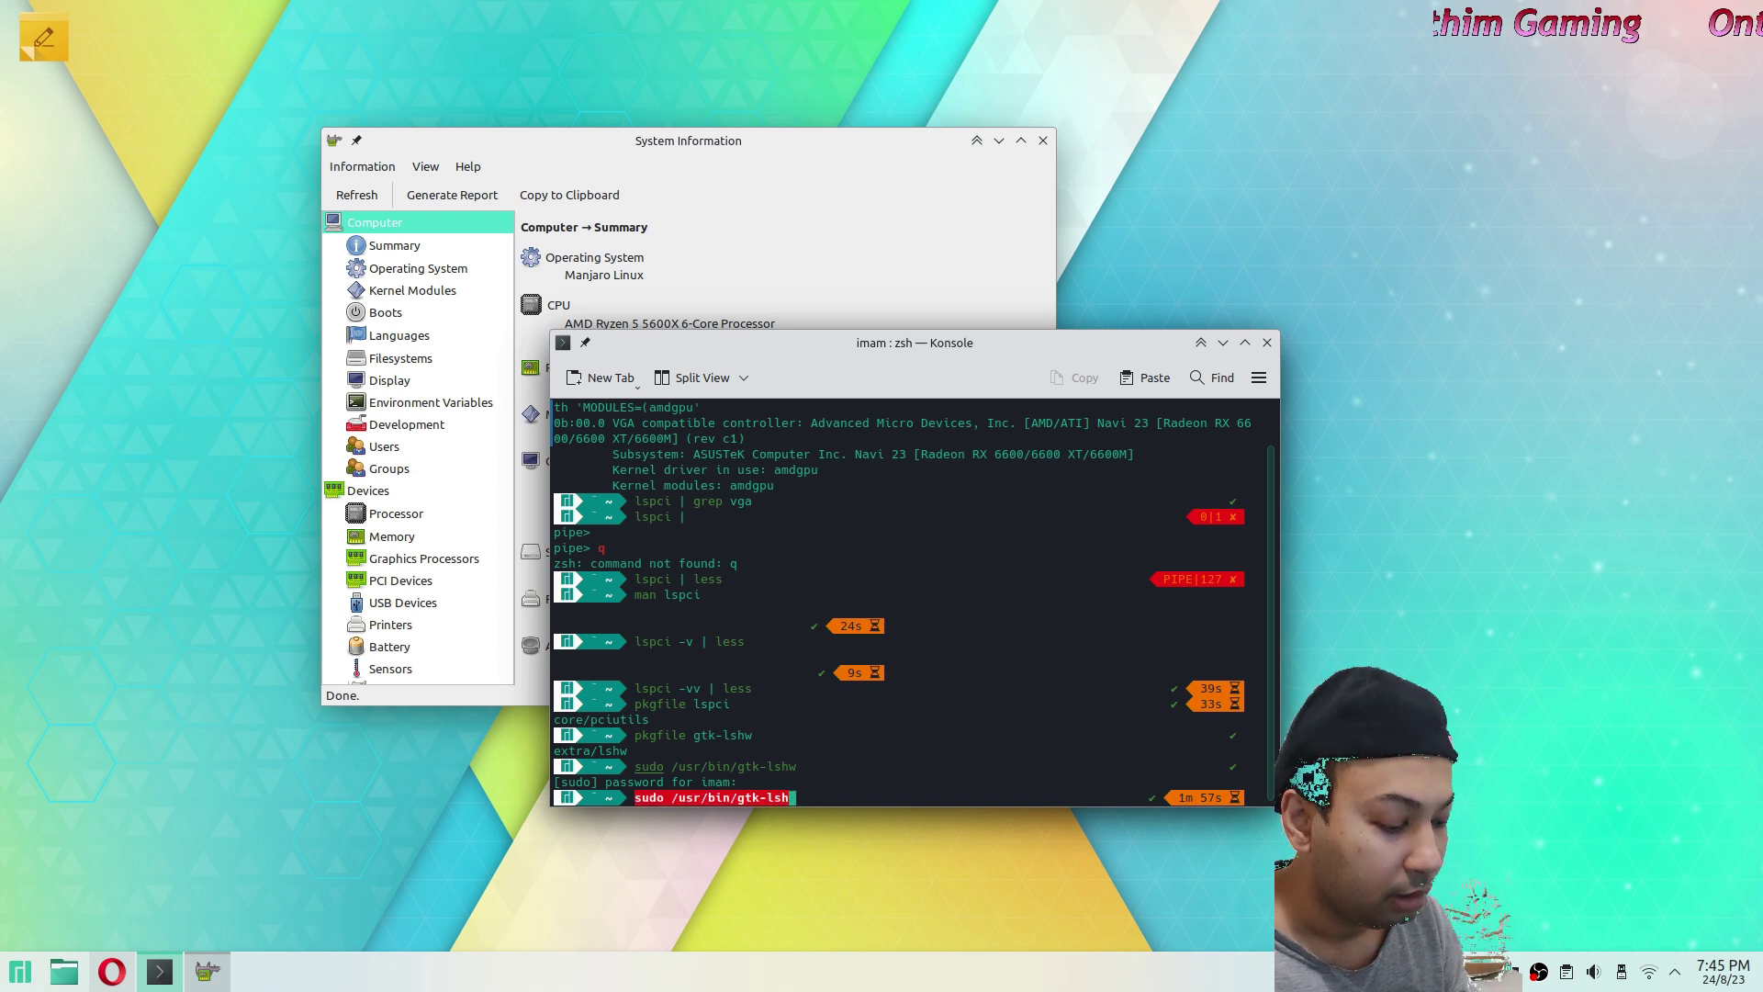
pyautogui.press('Left')
pyautogui.hotkey('ctrl', 'u')
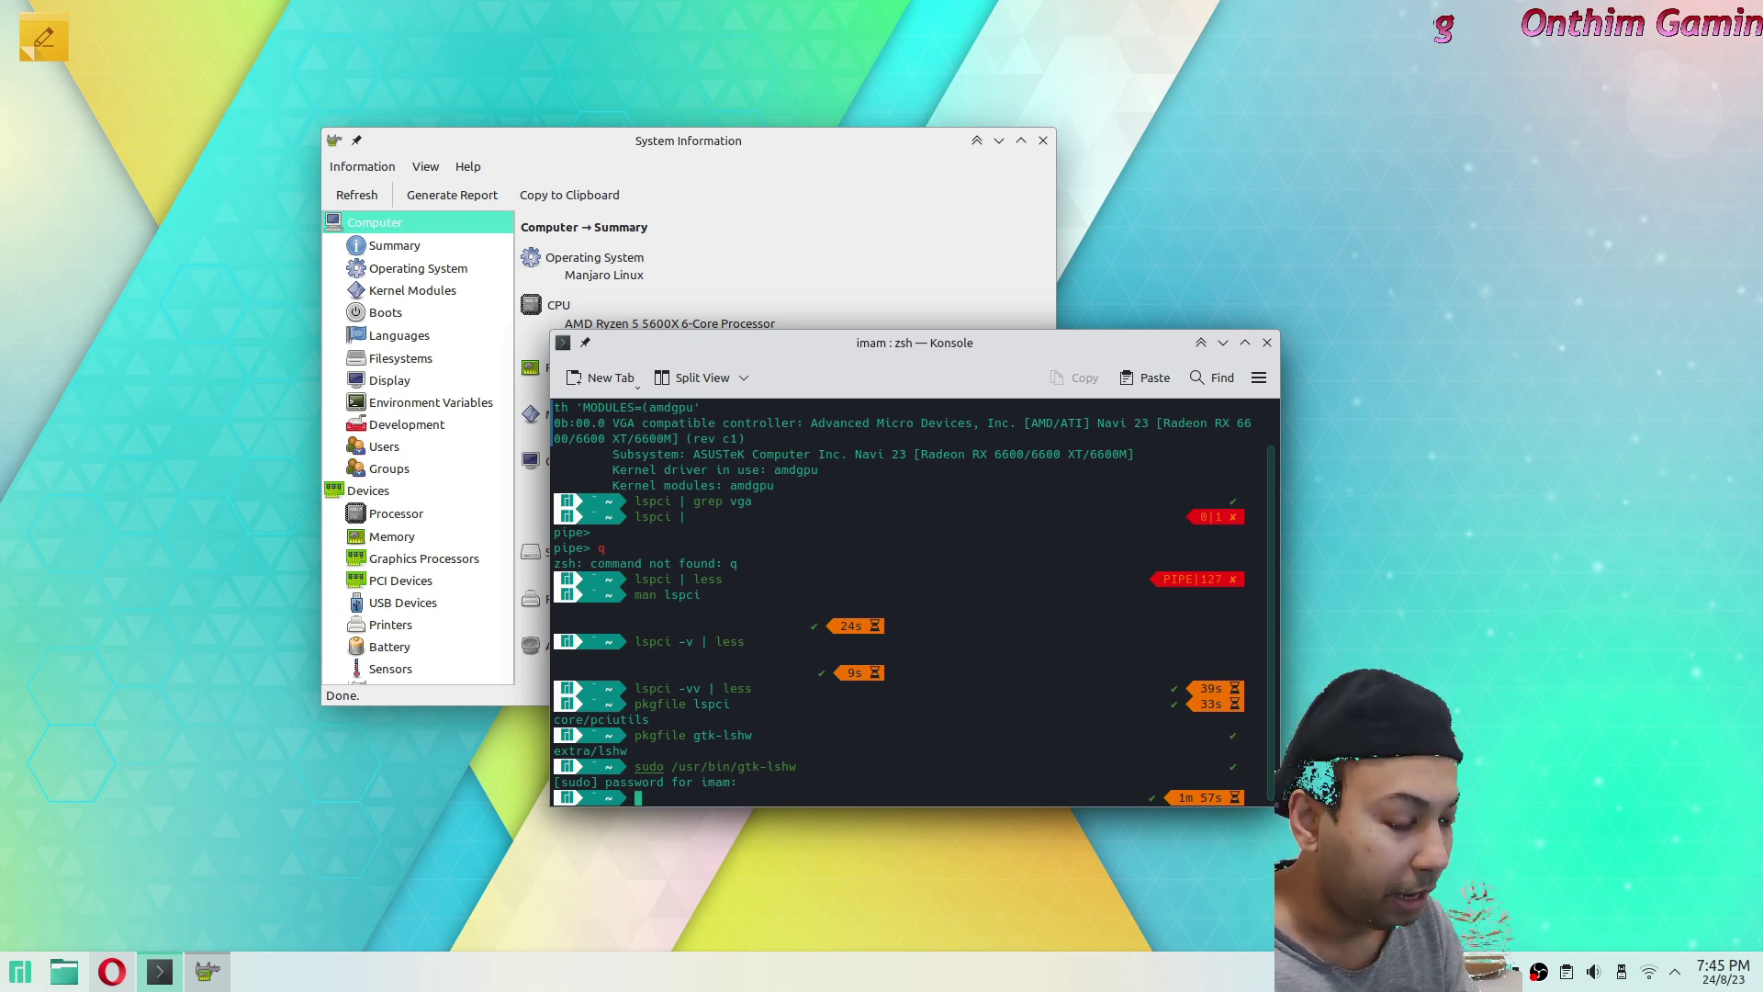
pyautogui.write('pk')
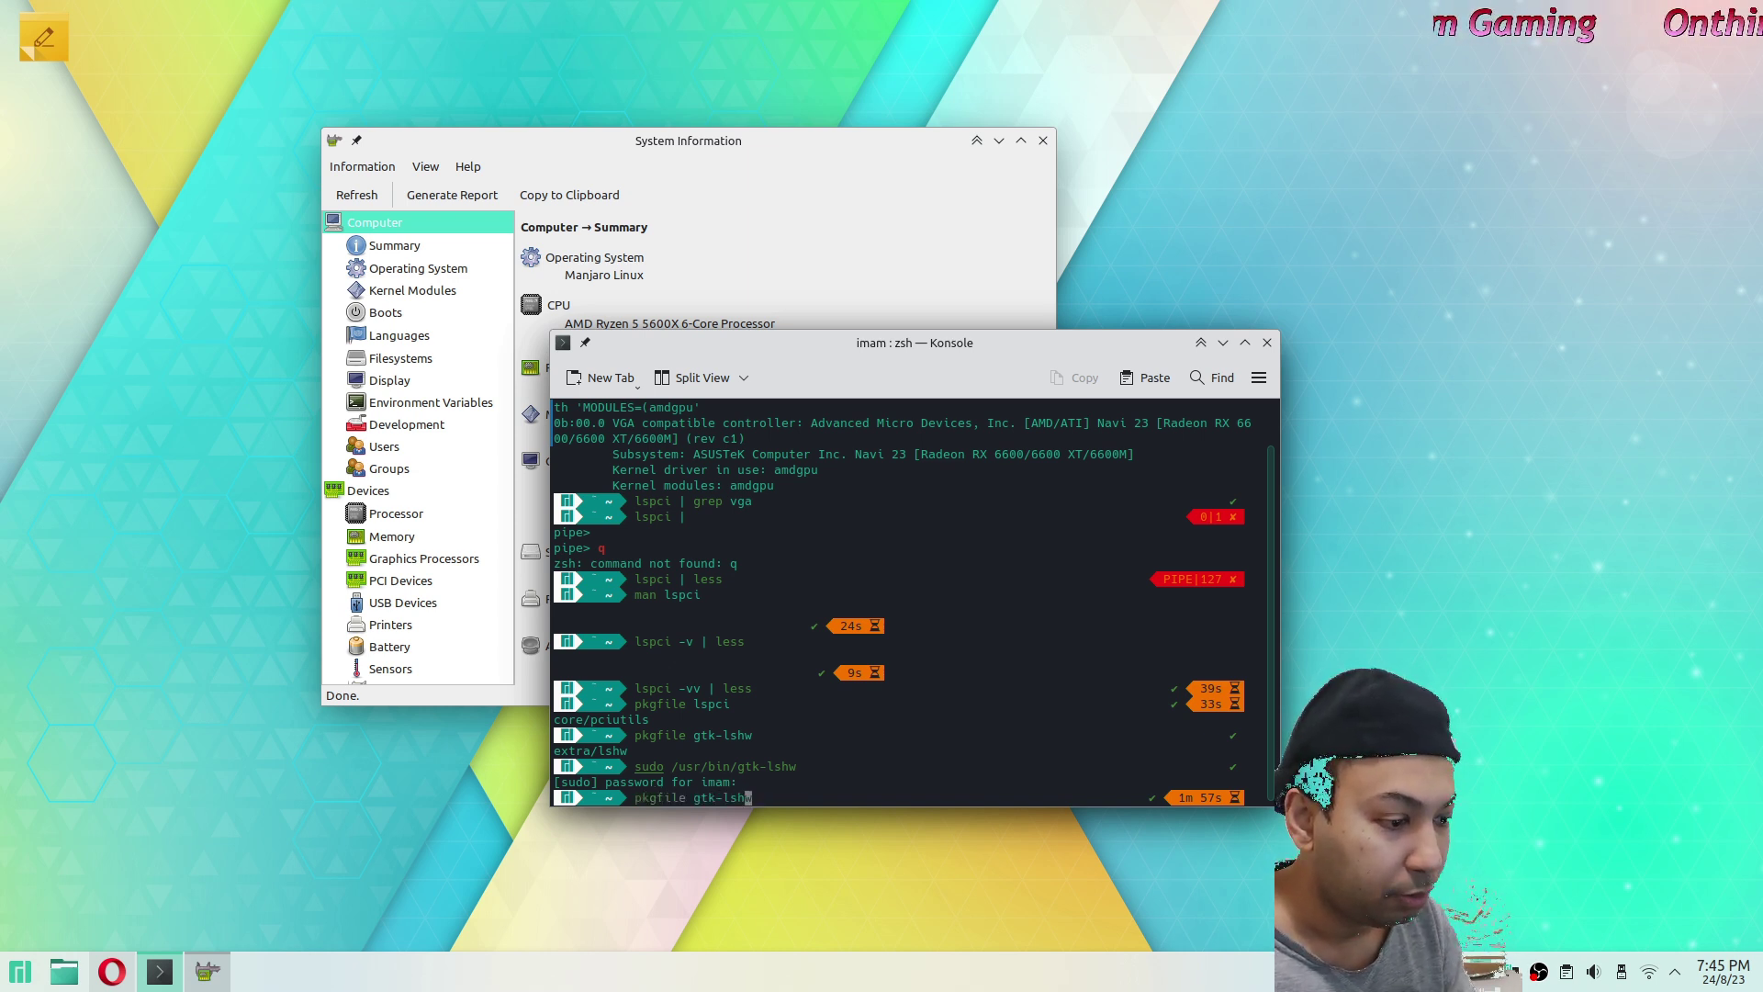
pyautogui.write('gfile hard')
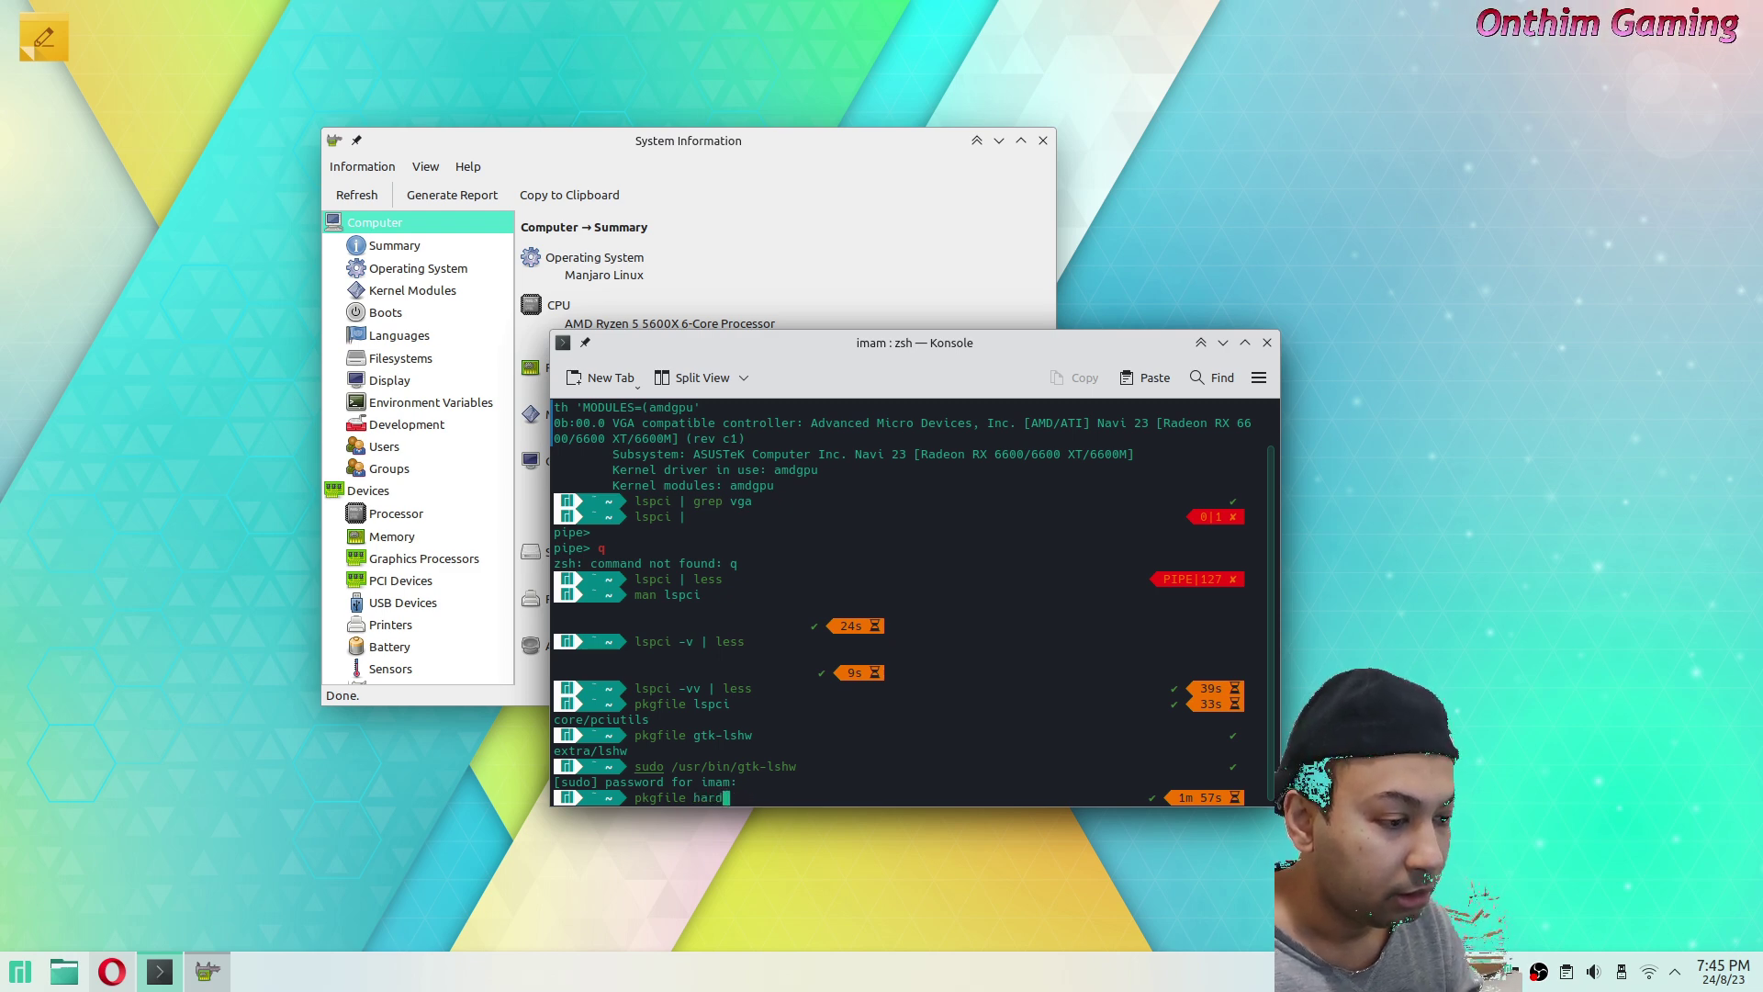
pyautogui.write('info')
pyautogui.press('Return')
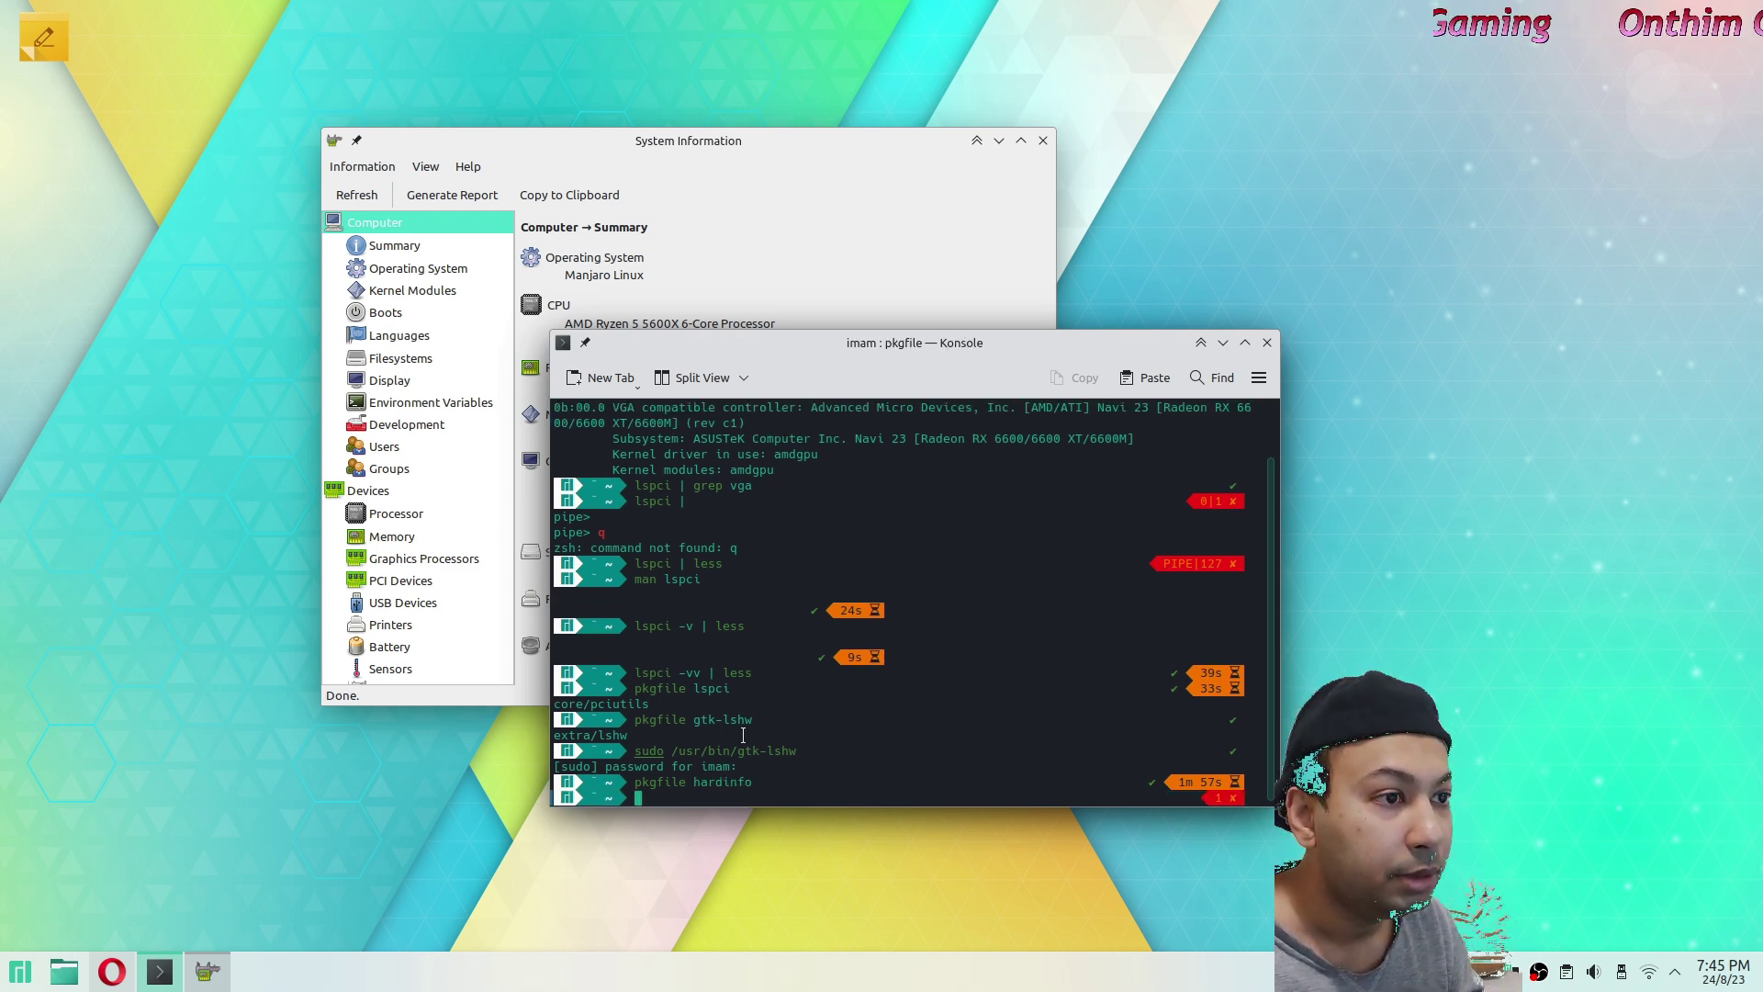
# Switch back to HardInfo, display the Graphics Processors device information, and enlarge the window.
pyautogui.click(468, 166)
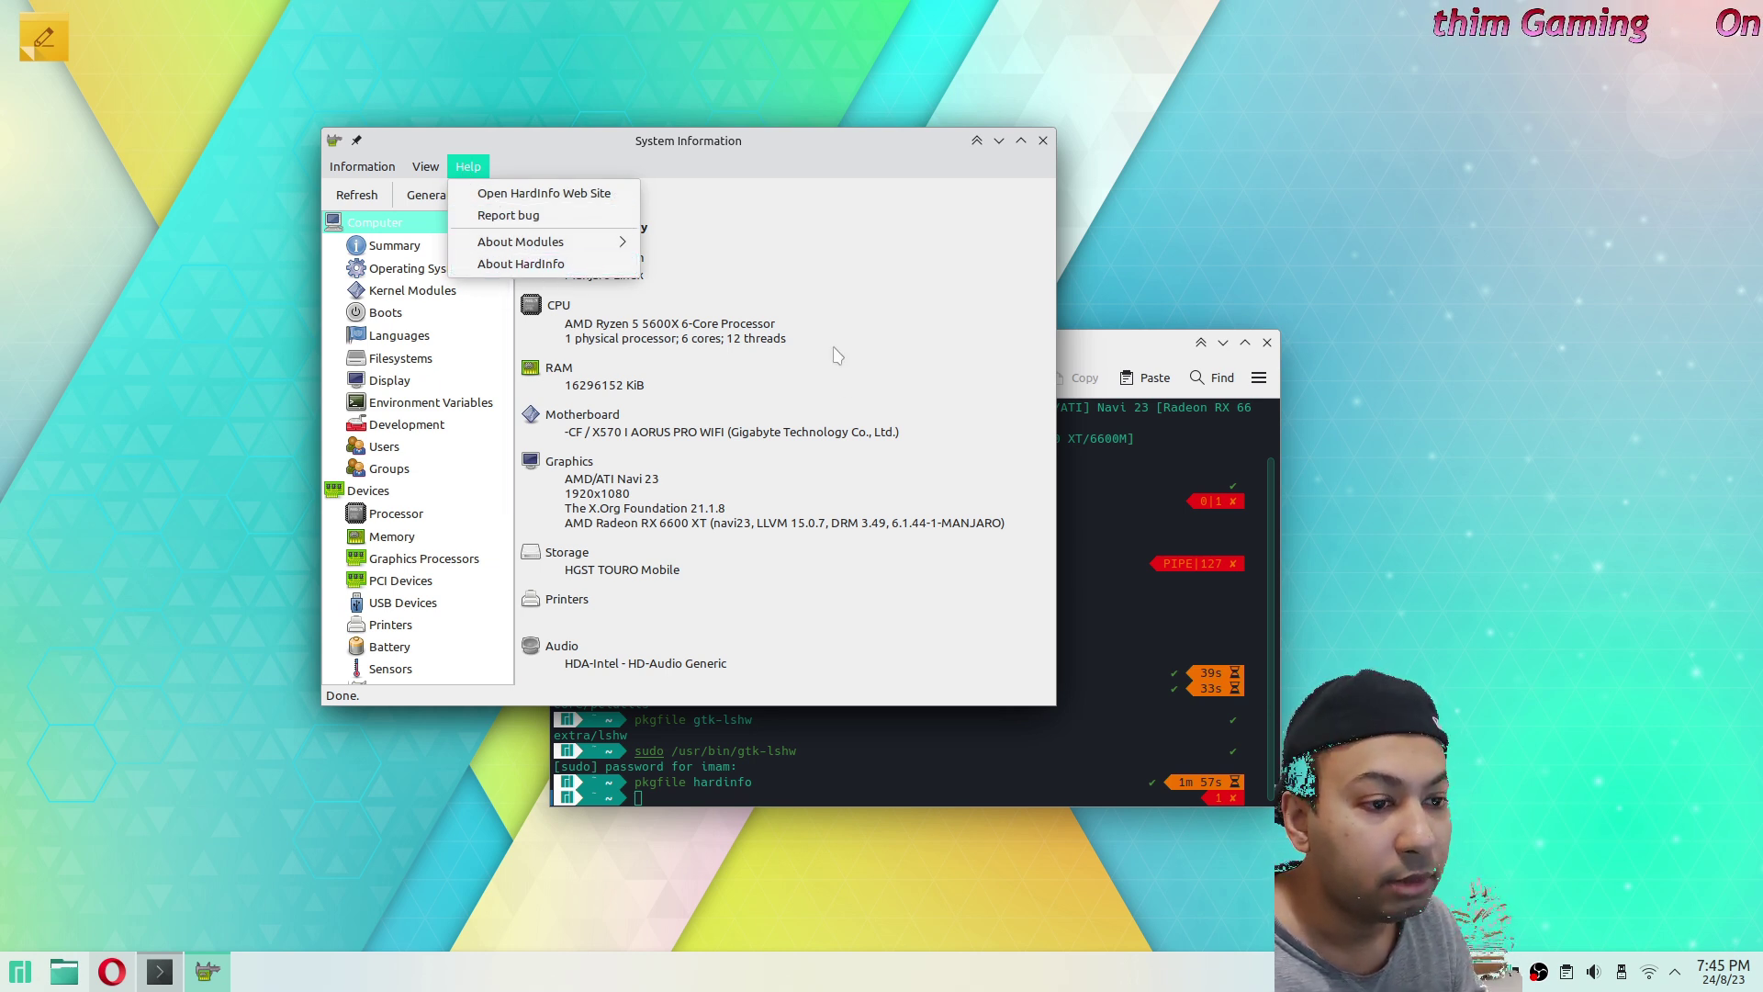
pyautogui.click(791, 449)
pyautogui.scroll(-1, 448, 424)
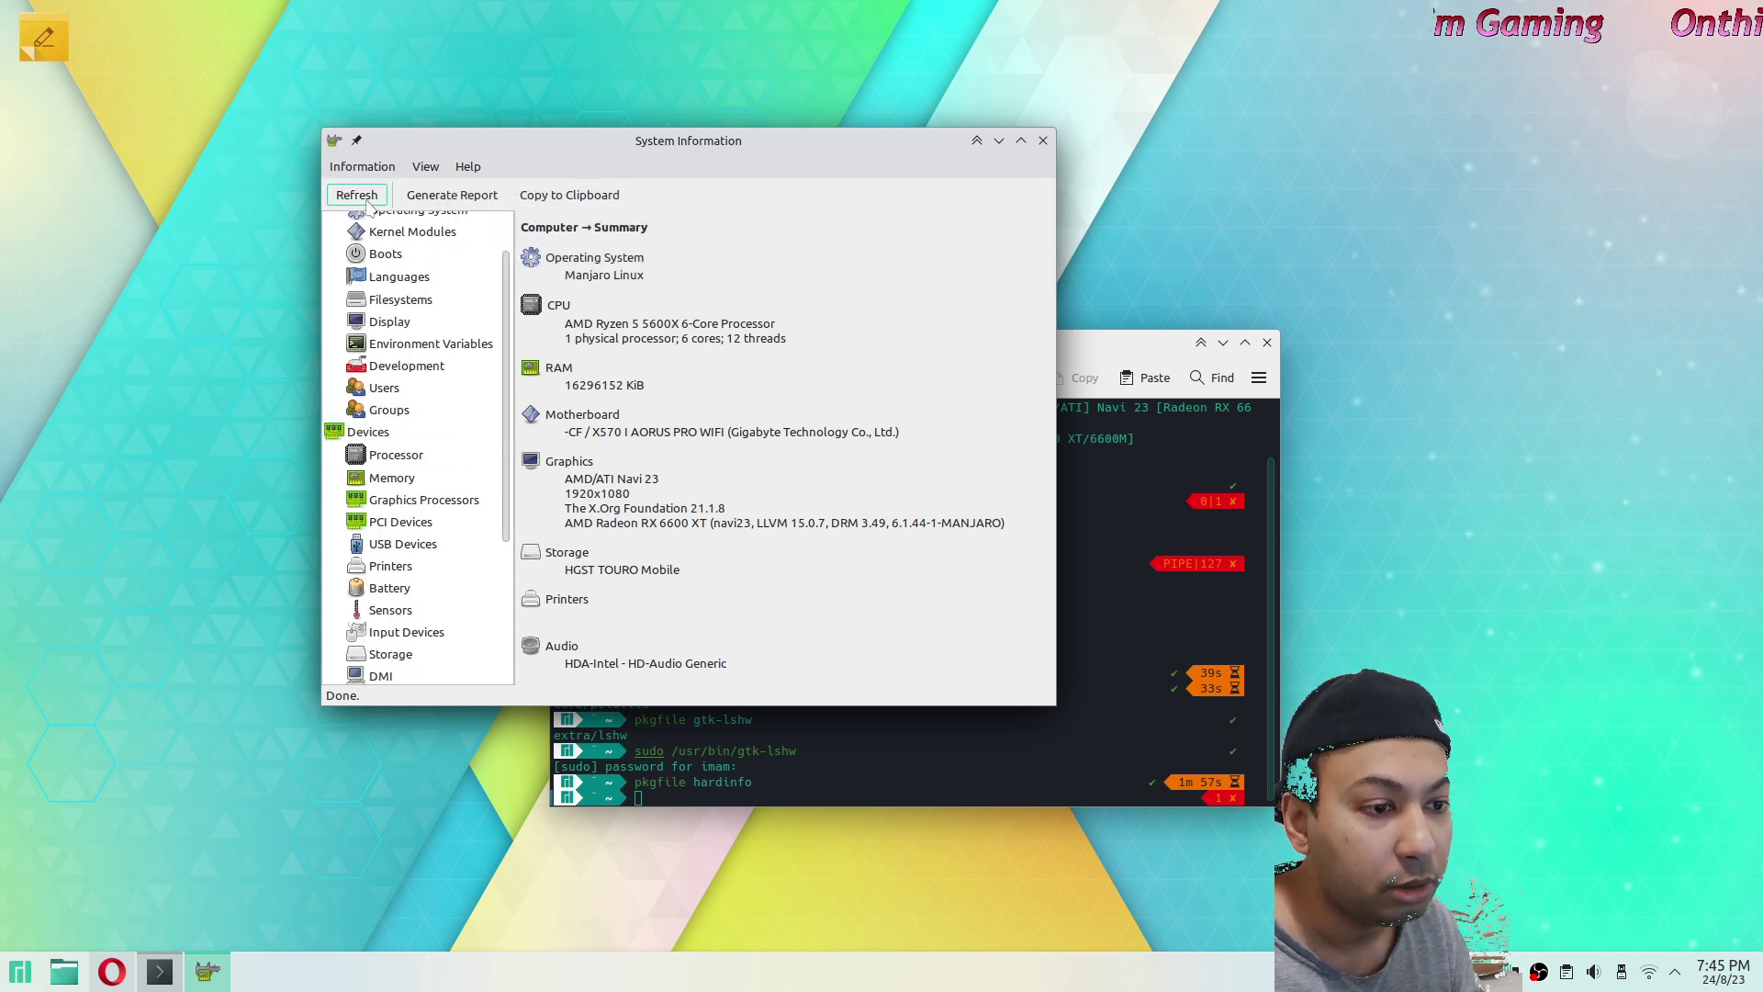
pyautogui.click(454, 499)
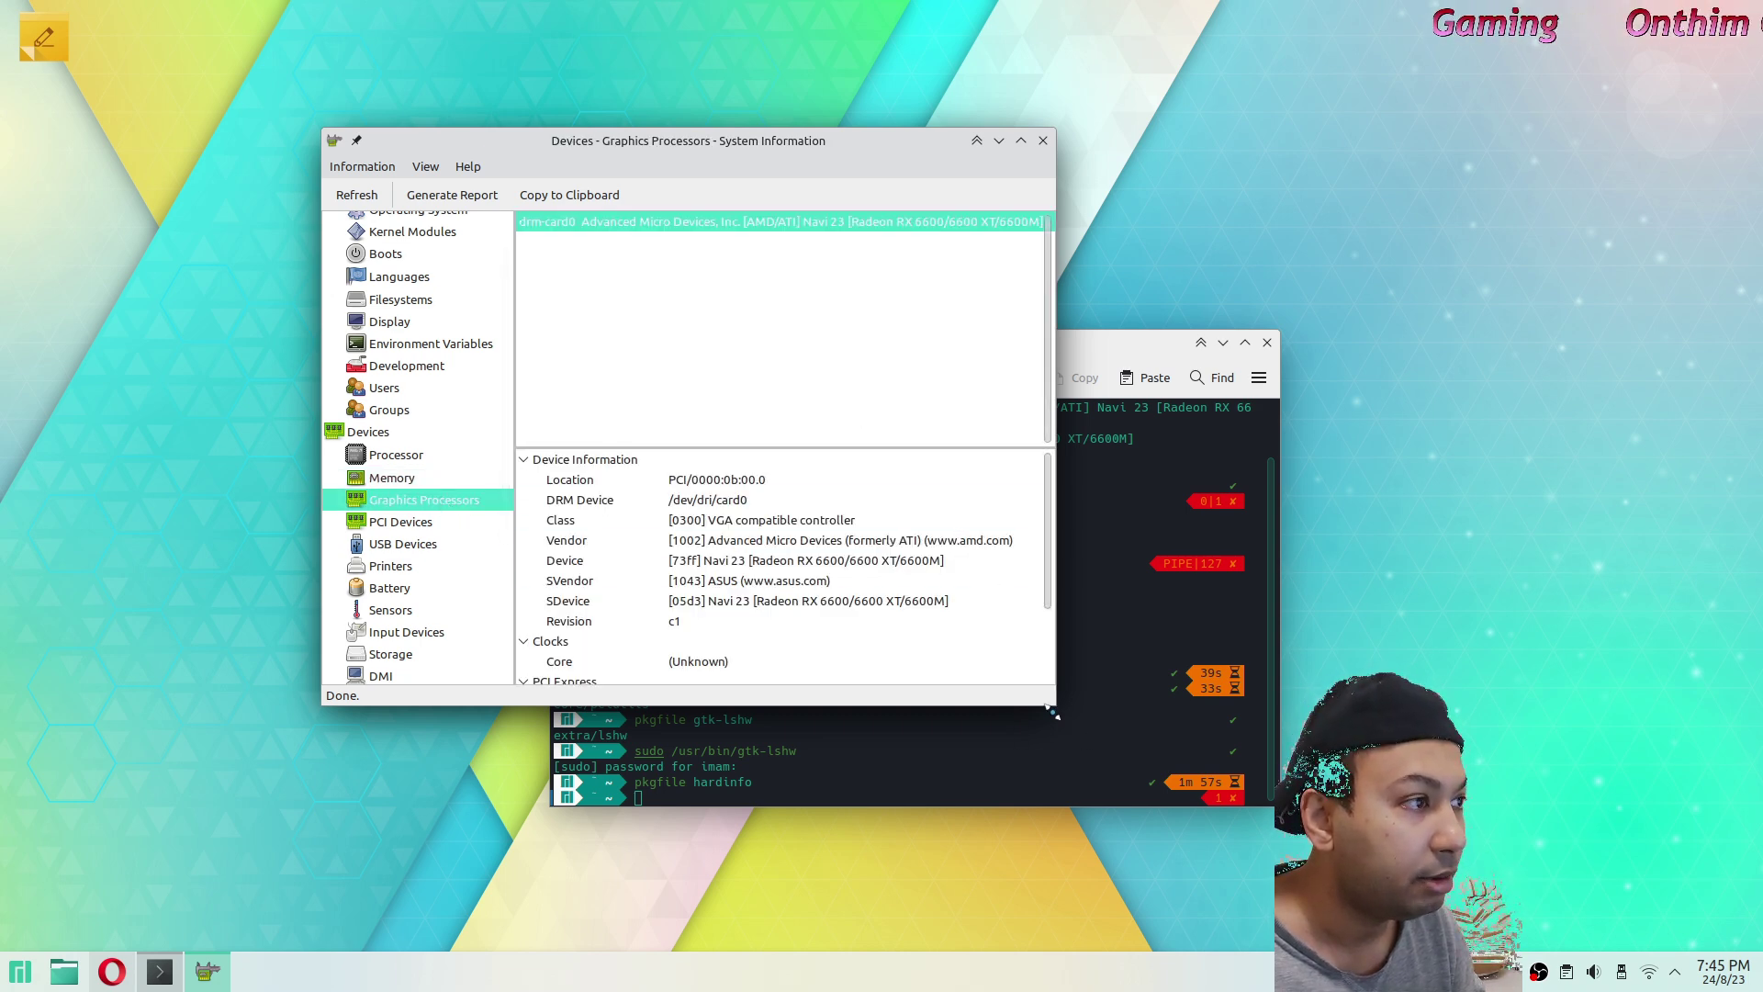
pyautogui.moveTo(1053, 713); pyautogui.dragTo(1286, 901)
# Examine the drm-card0 entry's class, device, subvendor, PCI Express and driver details.
pyautogui.click(950, 225)
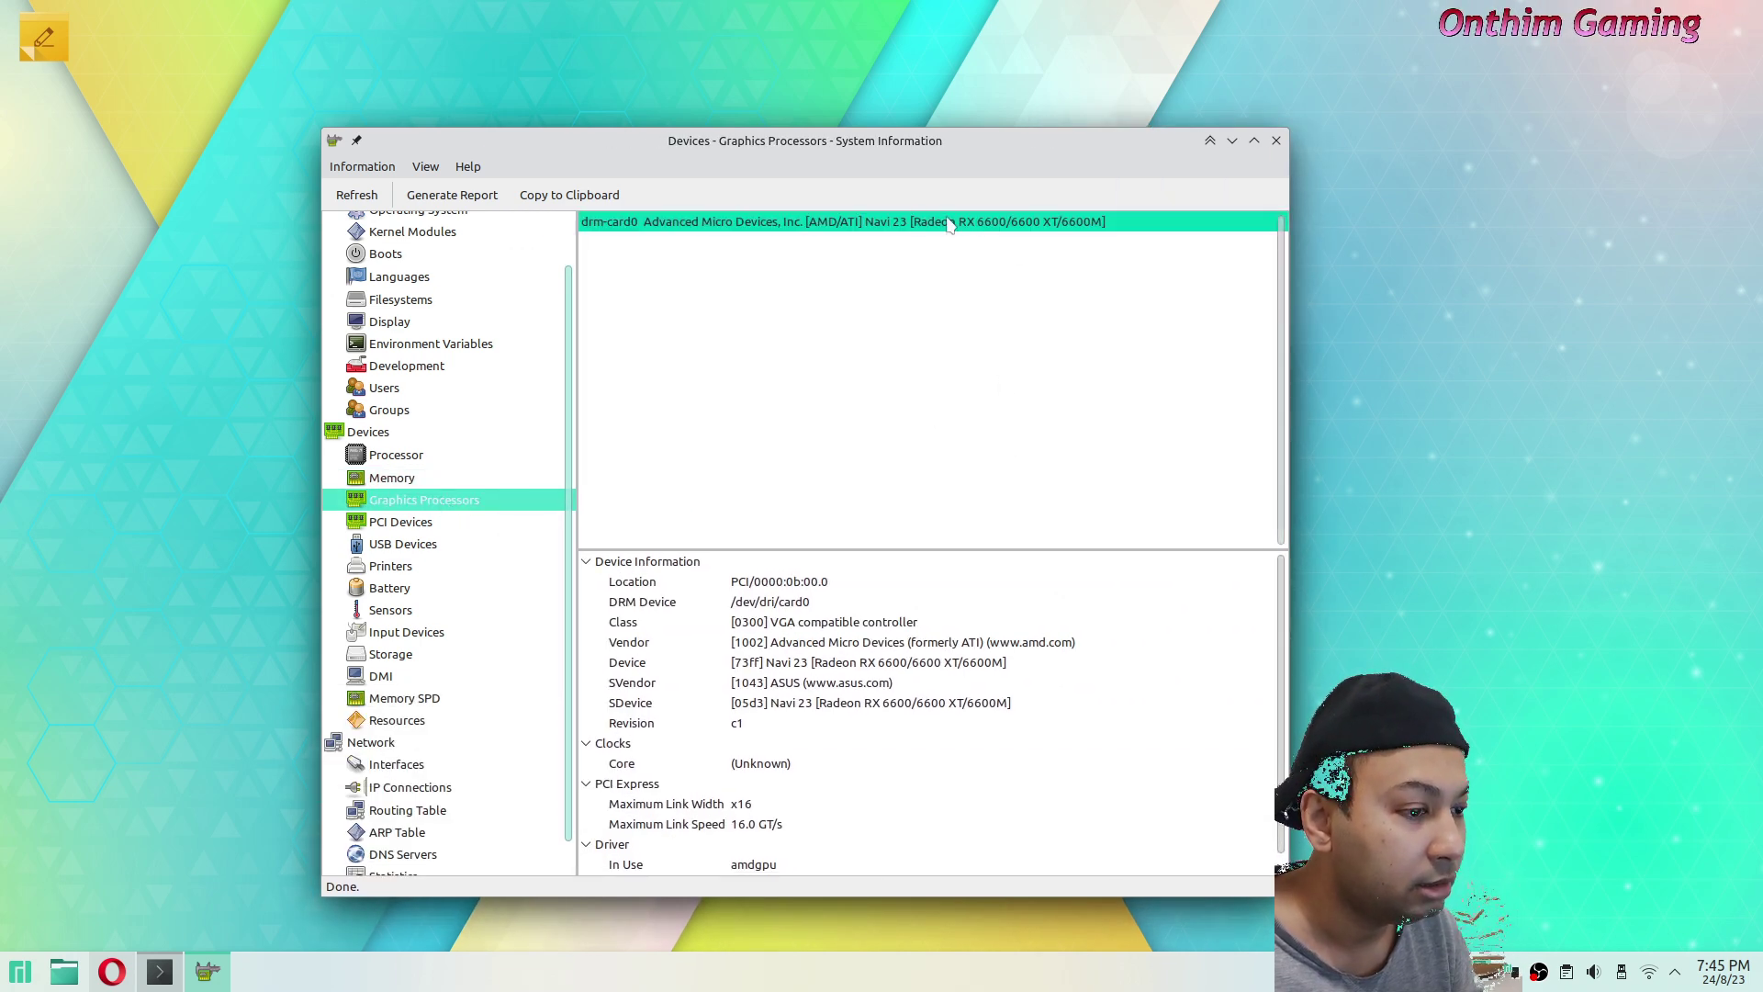
pyautogui.click(902, 663)
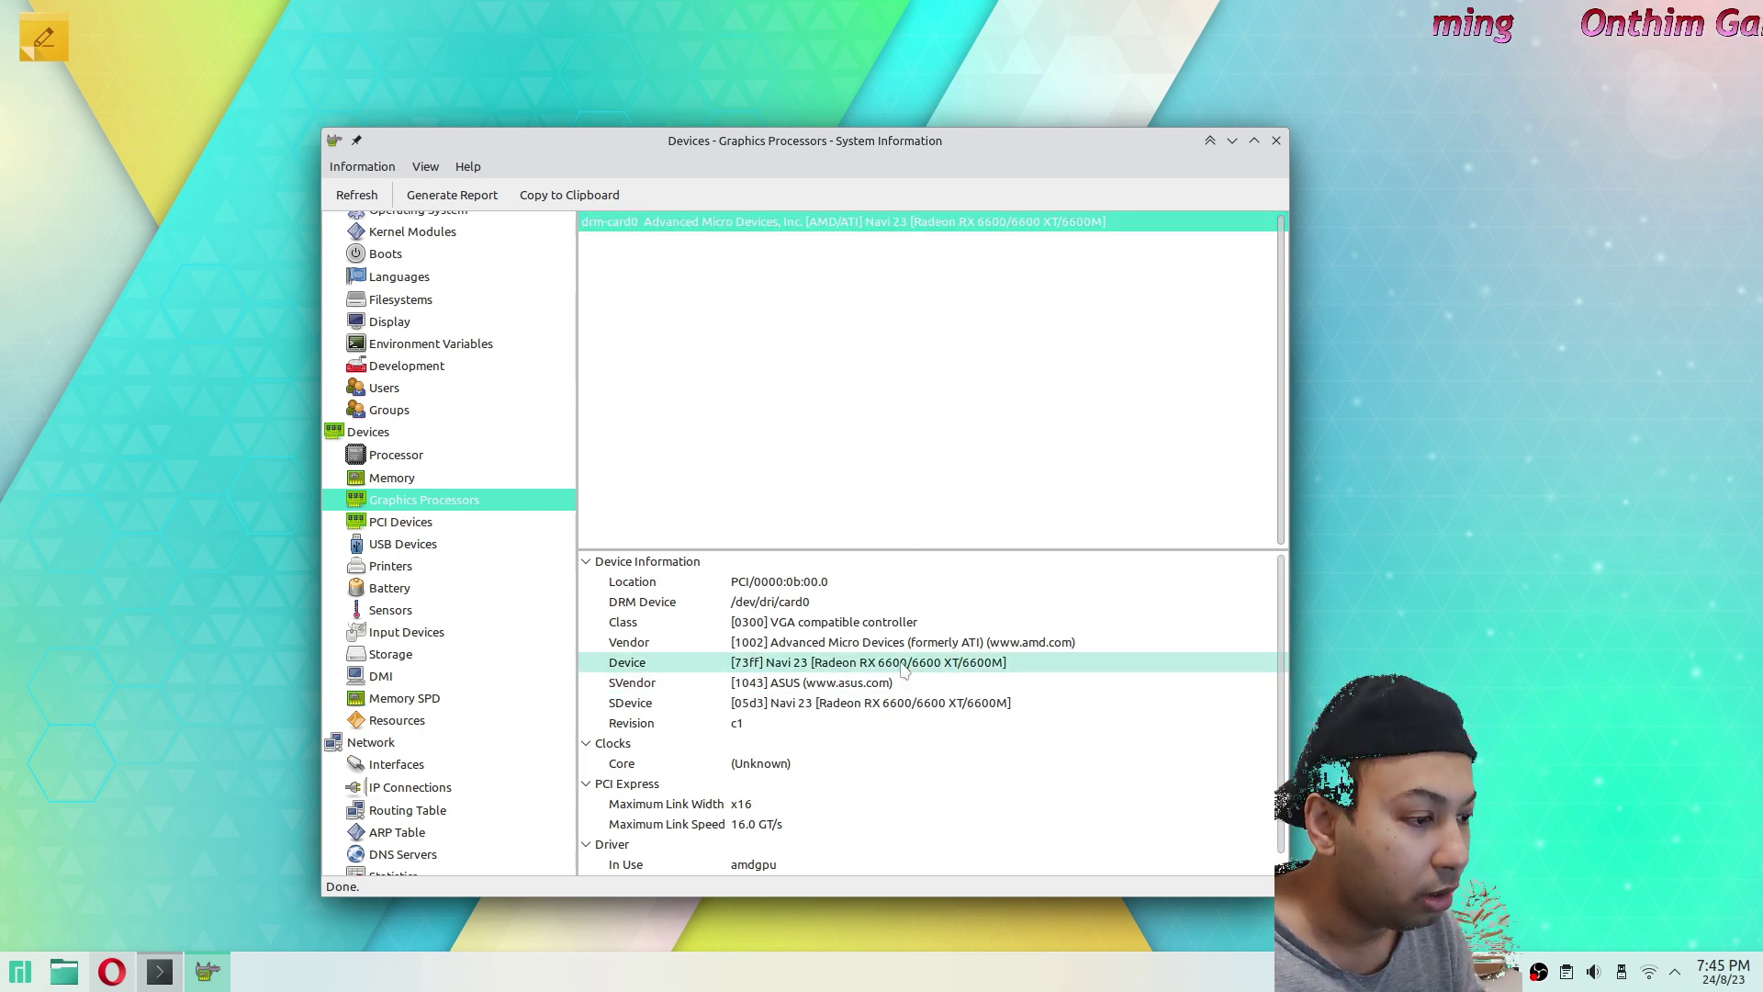
pyautogui.moveTo(903, 670); pyautogui.dragTo(854, 621)
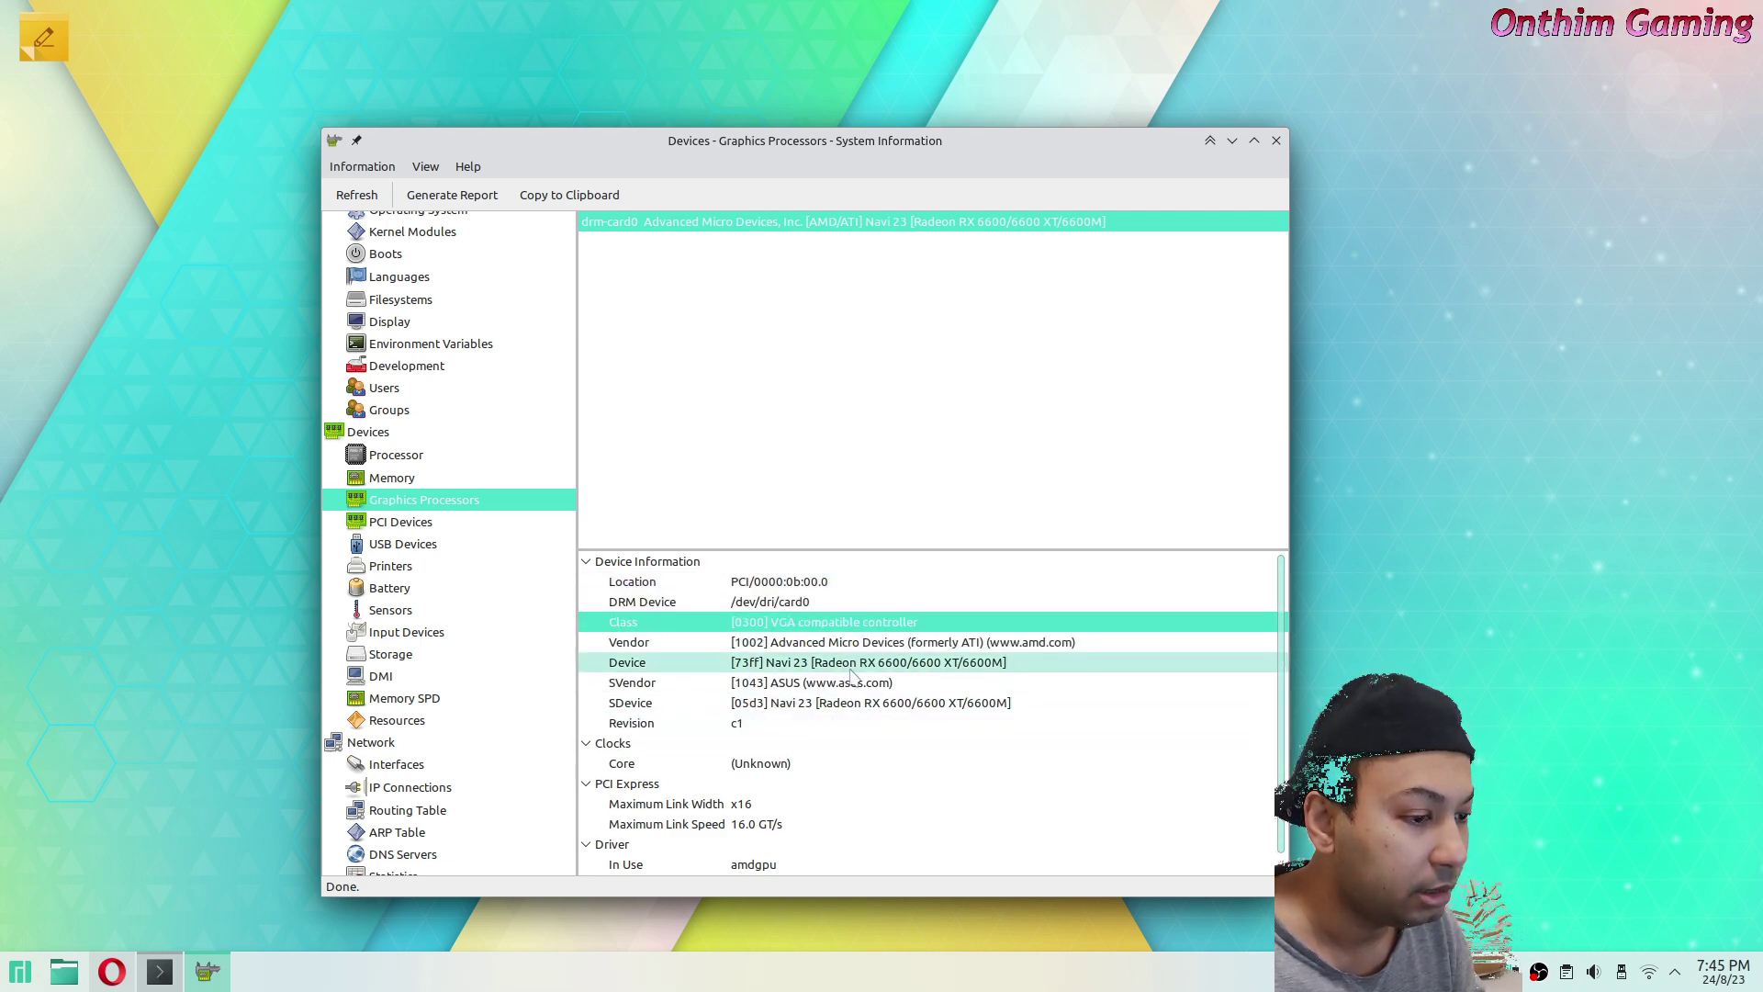
pyautogui.click(848, 667)
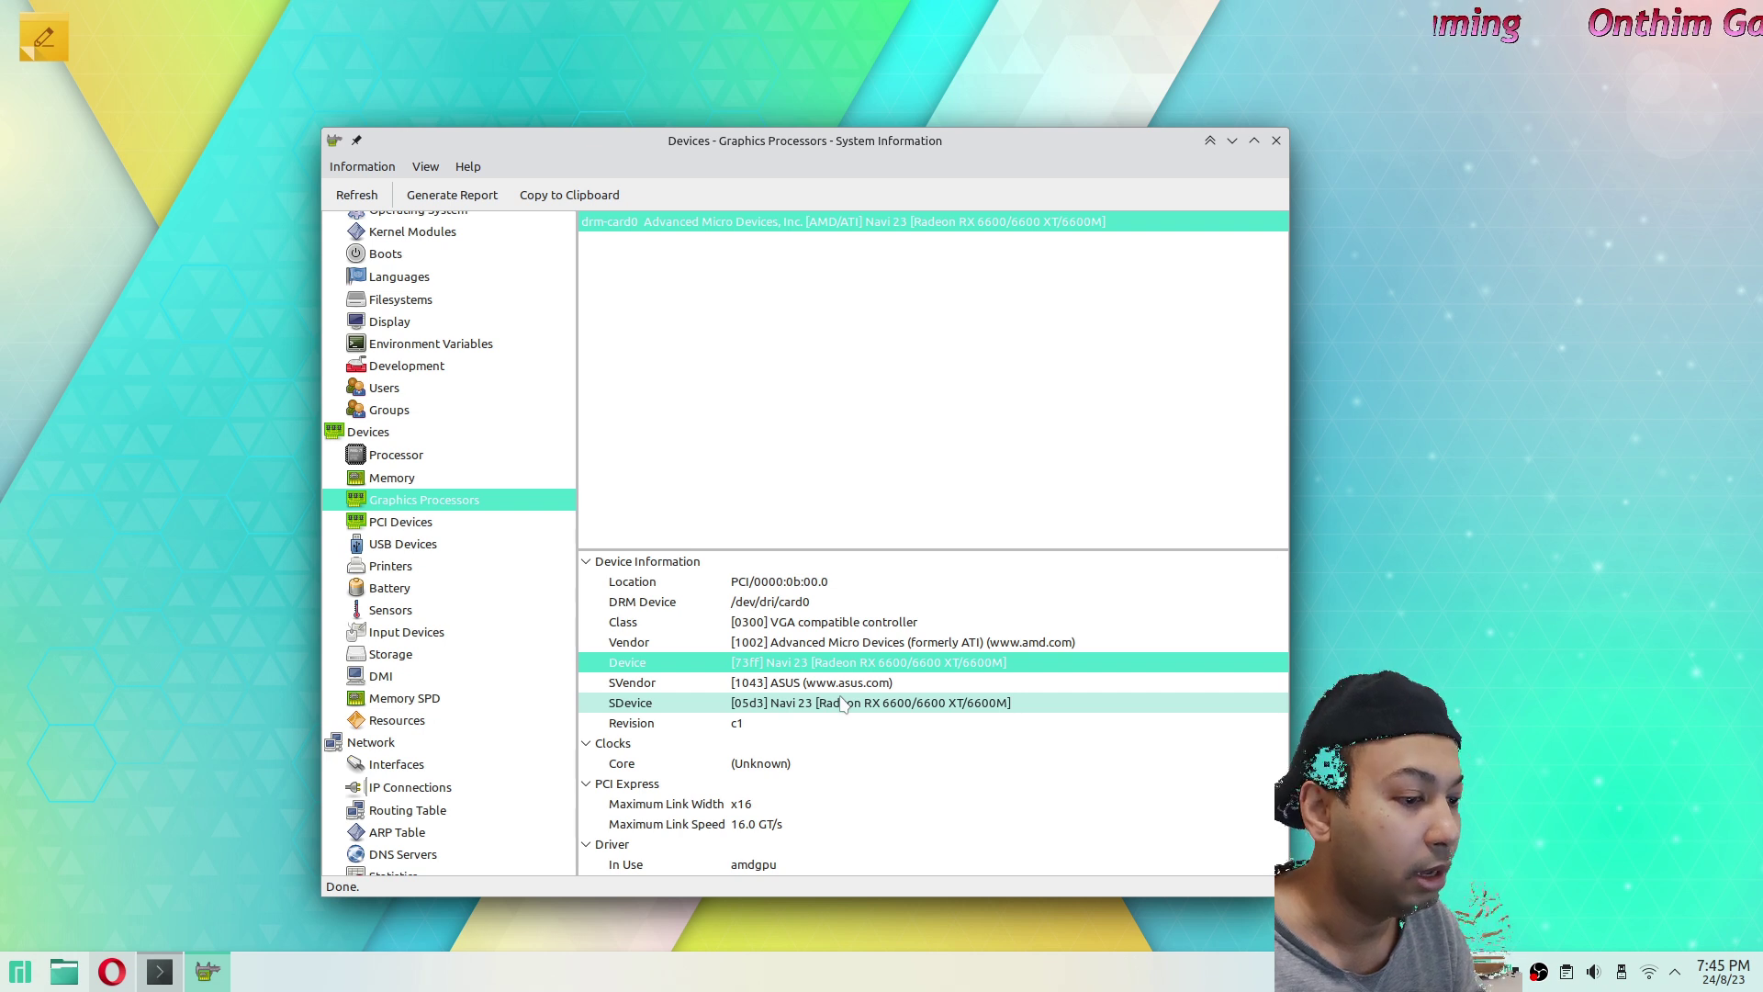
pyautogui.scroll(-1, 909, 775)
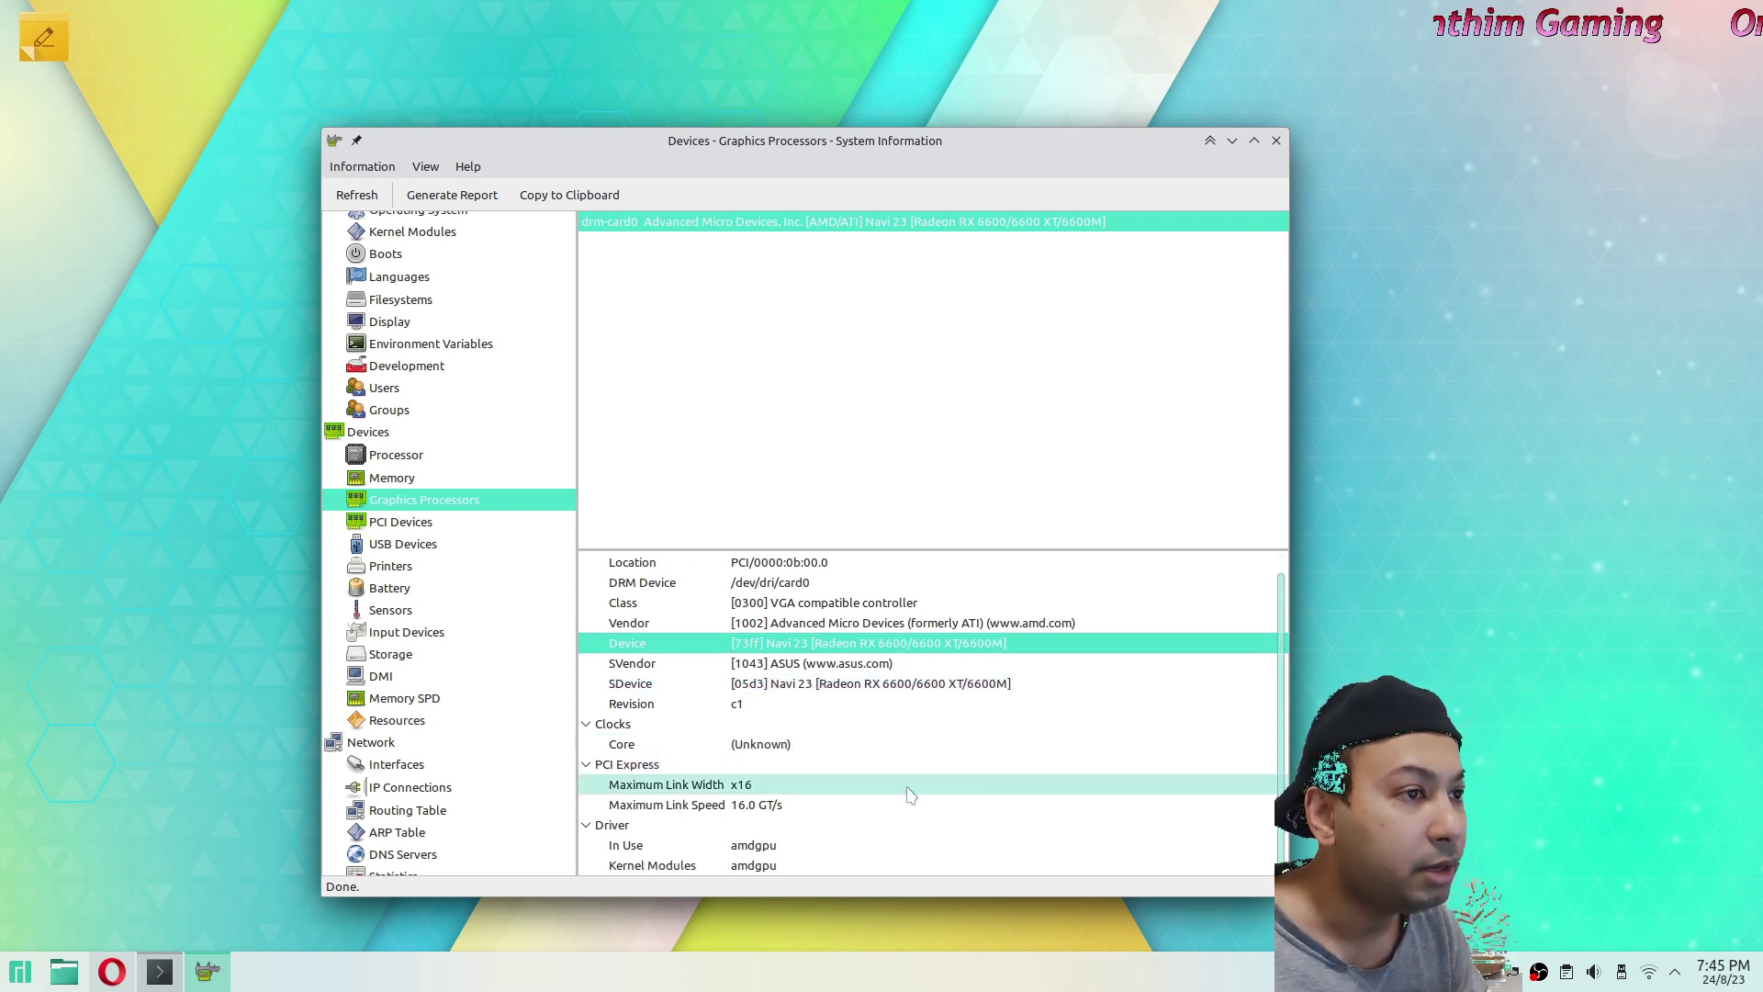